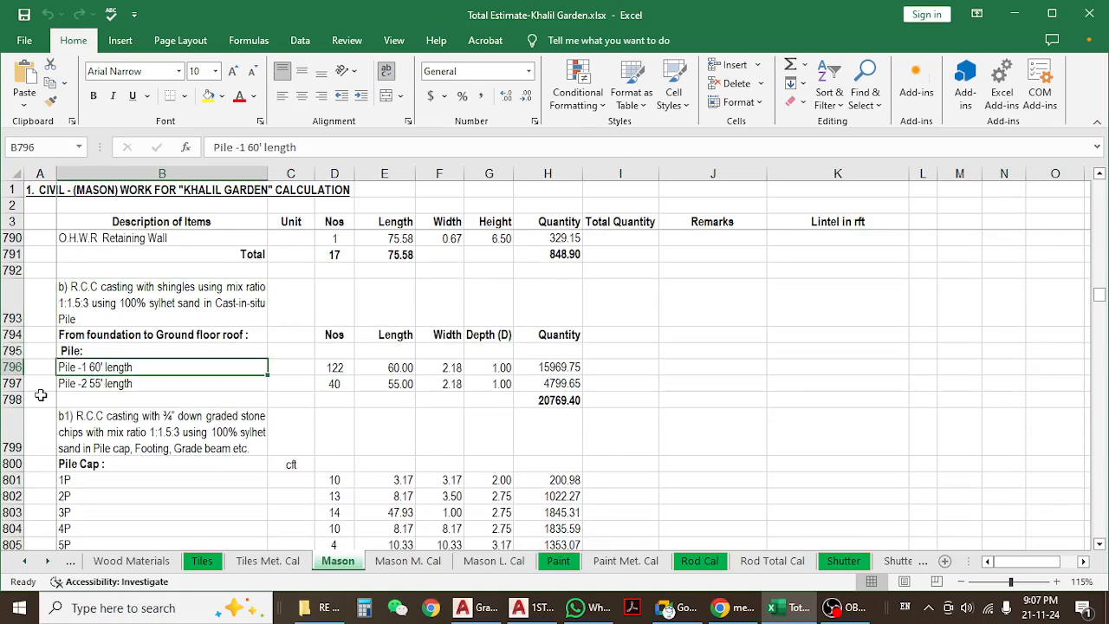
- Review the R.C.C casting items, selecting the two pile rows and the pile cap rows from 1P to Boundary wall Footing
left_click(228, 397)
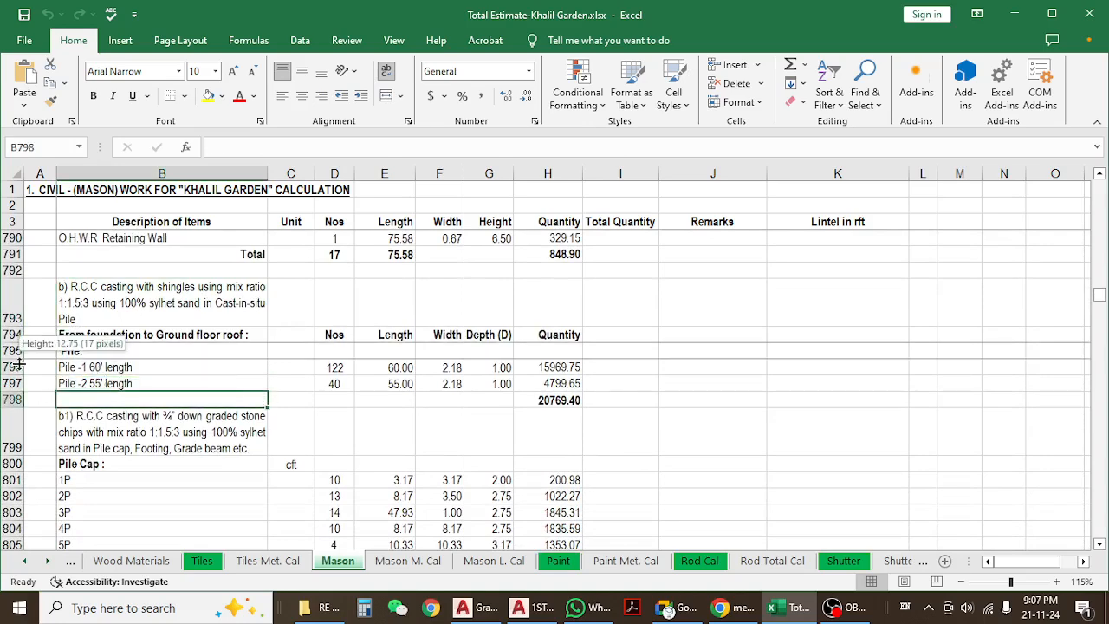
left_click_drag(13, 366, 13, 386)
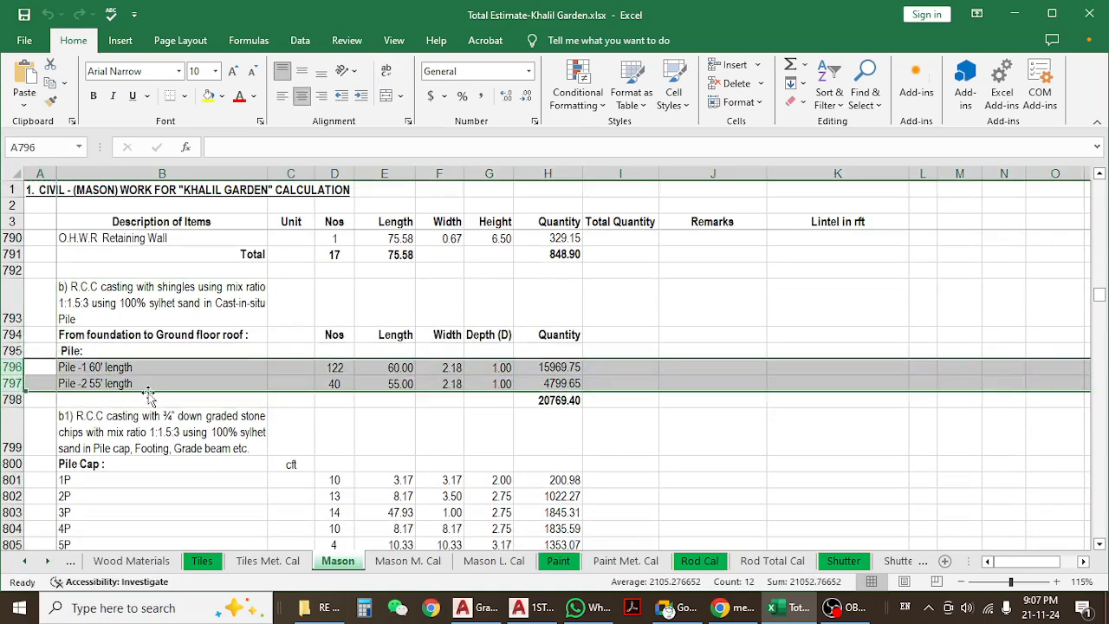
scroll(148, 390, "down", 2)
left_click(9, 303)
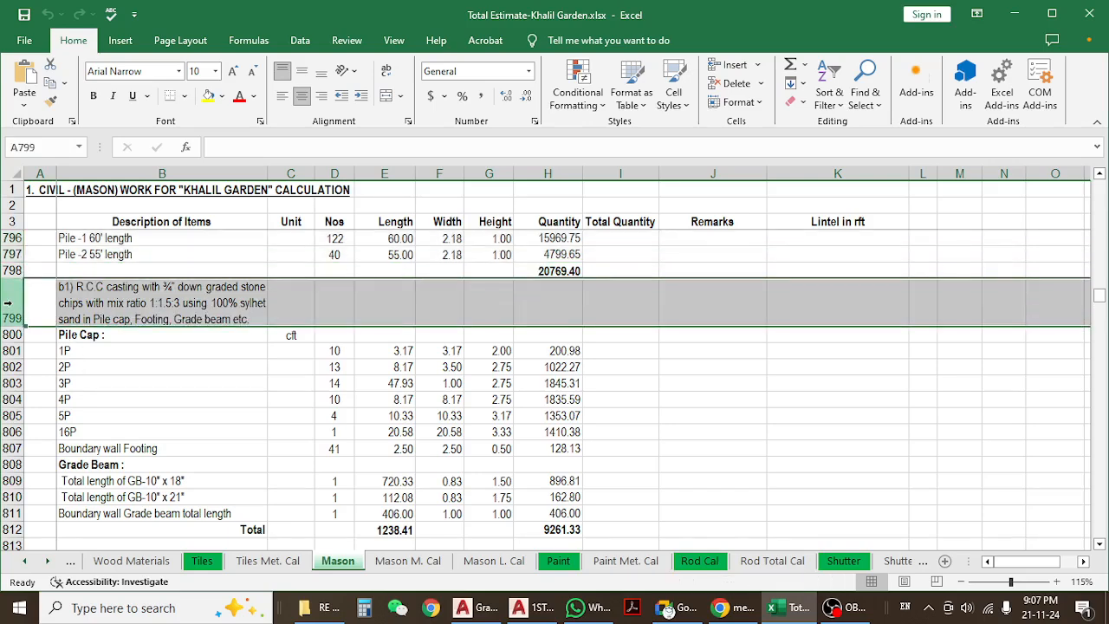
left_click(138, 365)
left_click(308, 350)
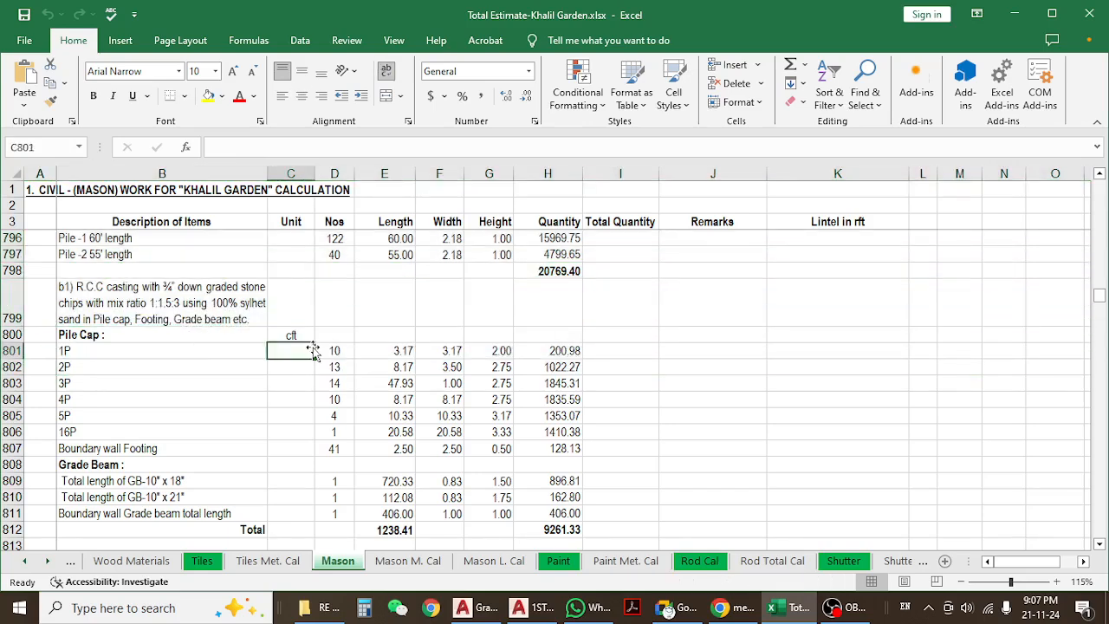
left_click_drag(8, 350, 28, 449)
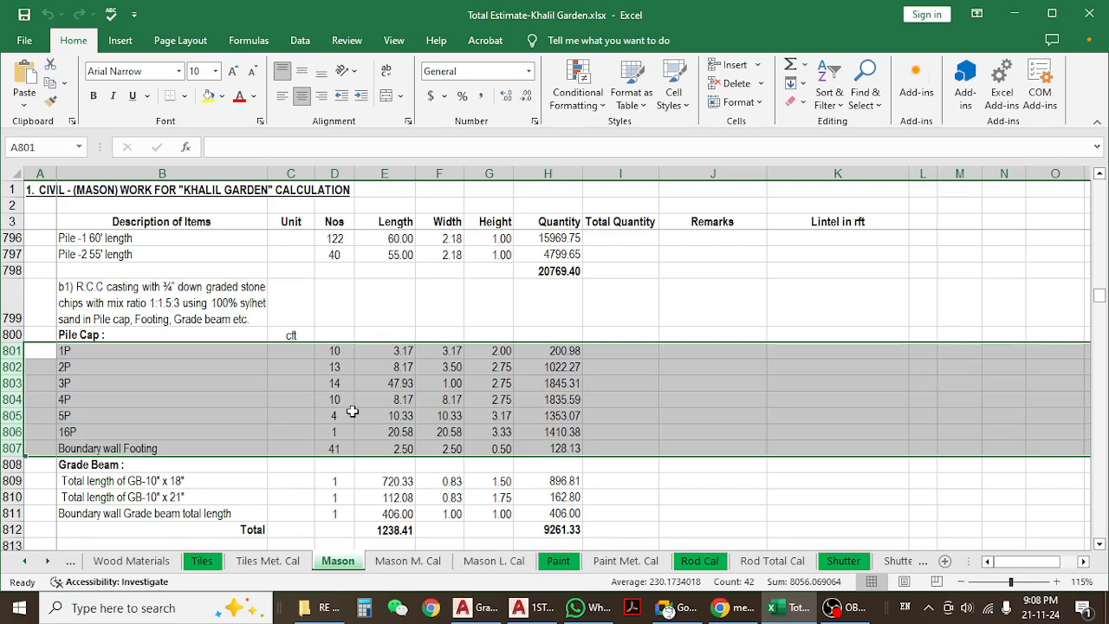
- Review the foundation excavation items up to 7'-0" from EGL, selecting the rows from 1P to the total
left_click_drag(1102, 298, 1100, 185)
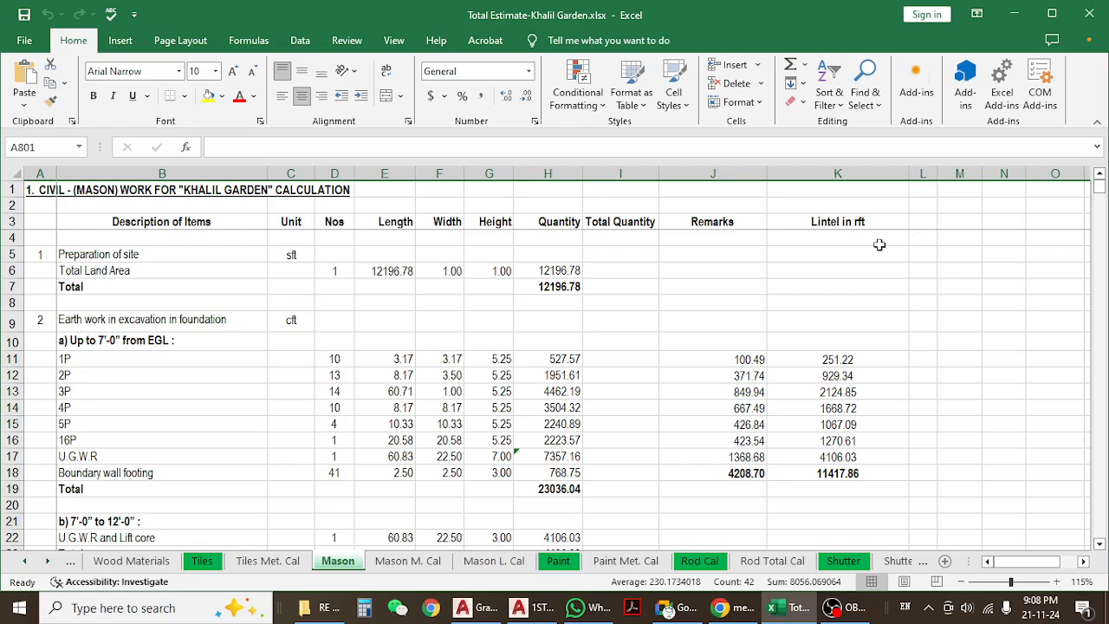
left_click(309, 391)
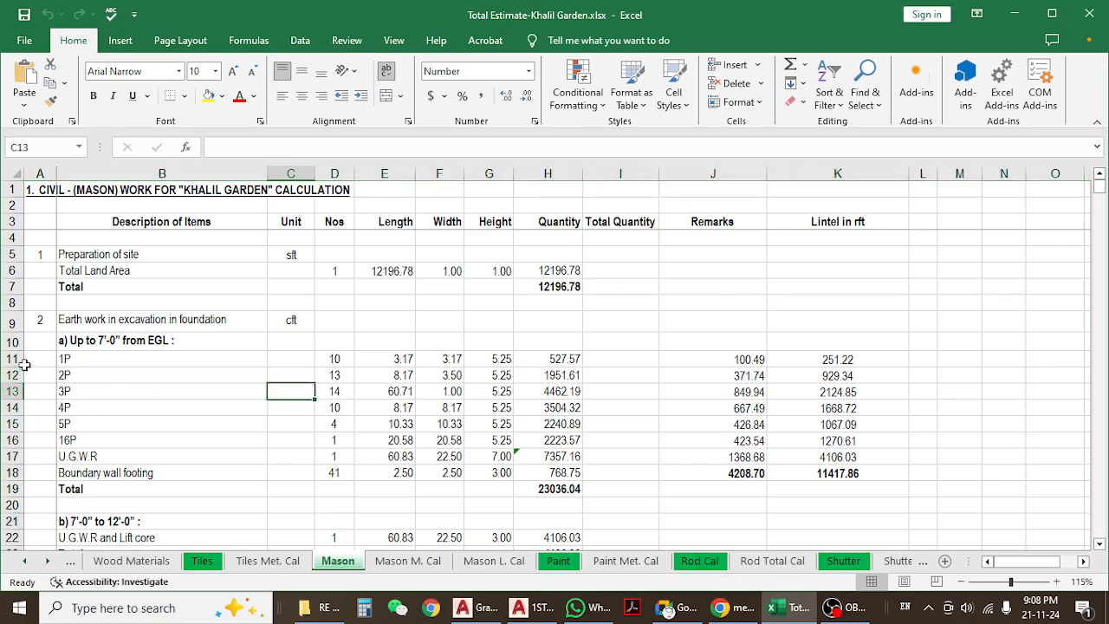
left_click_drag(14, 359, 17, 457)
left_click_drag(491, 359, 489, 475)
left_click_drag(11, 359, 14, 475)
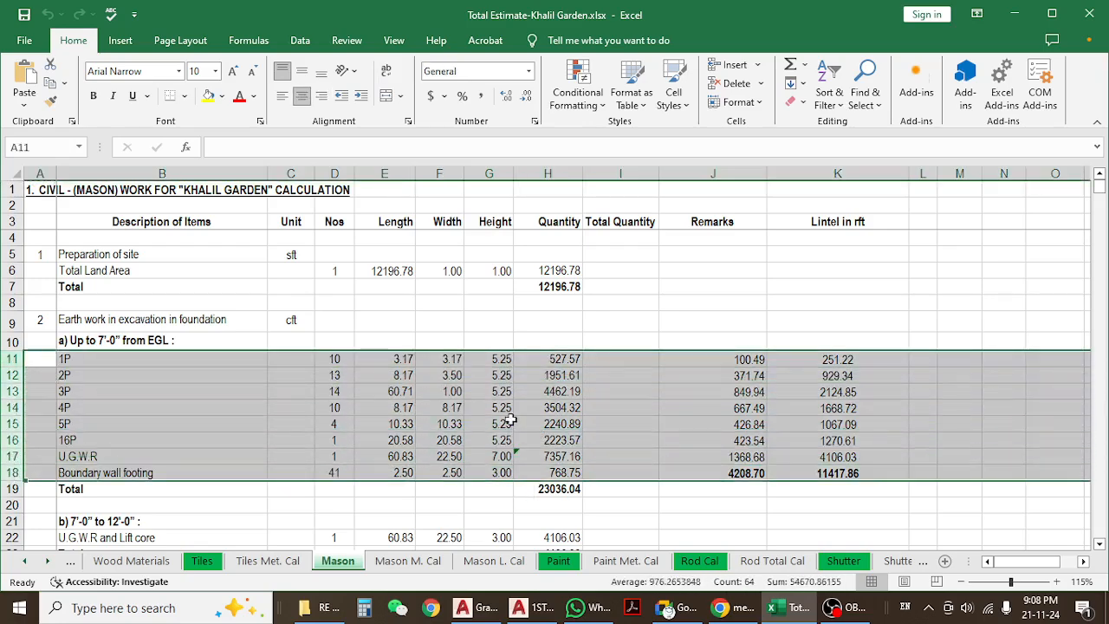
left_click(535, 381)
left_click_drag(99, 357, 531, 484)
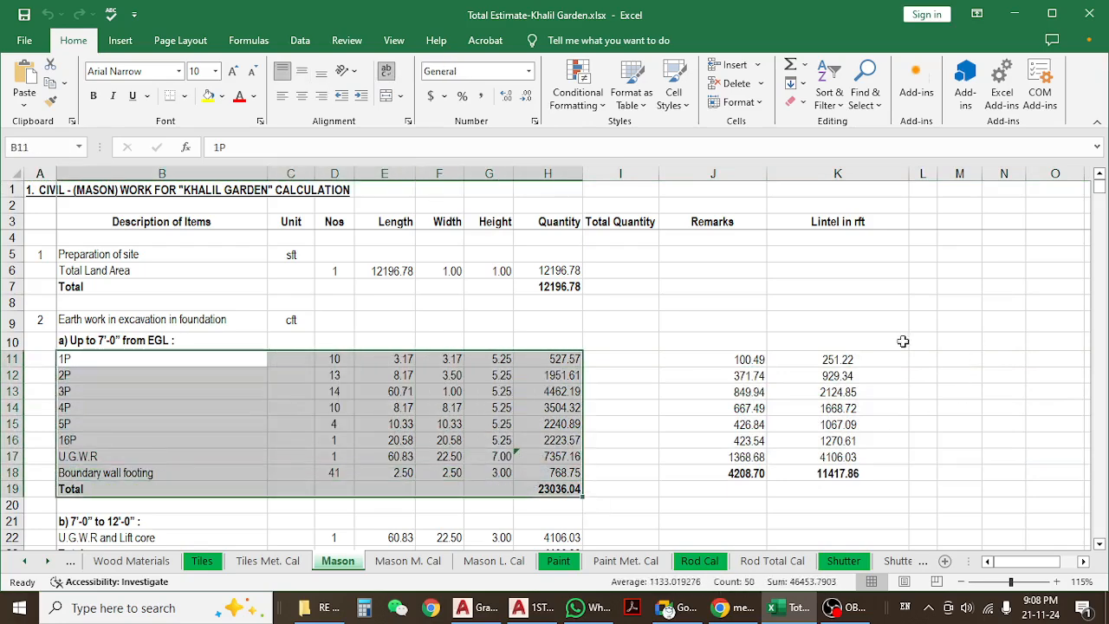
- Check the number, length and width entries for the 1P, 2P and 3P excavation rows
left_click(335, 362)
left_click(406, 362)
left_click(442, 359)
left_click(393, 377)
left_click(451, 377)
left_click(381, 394)
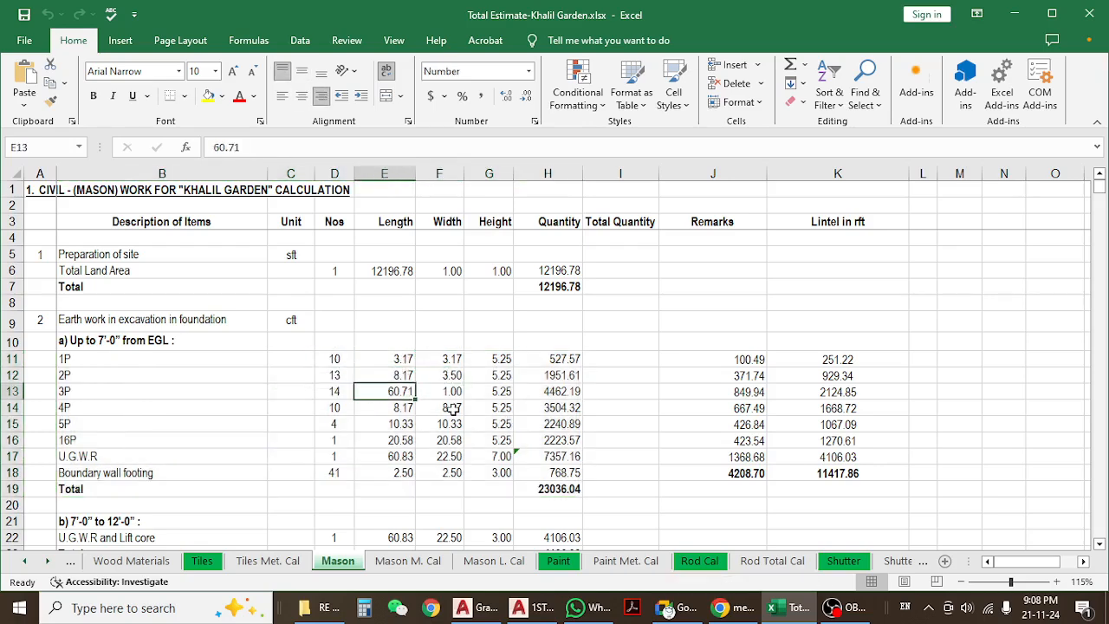
- Look through the Mason sheet from the earth filling items, past the wall and lintel quantities, to the upper-floor column casting rows
scroll(858, 456, "down", 20)
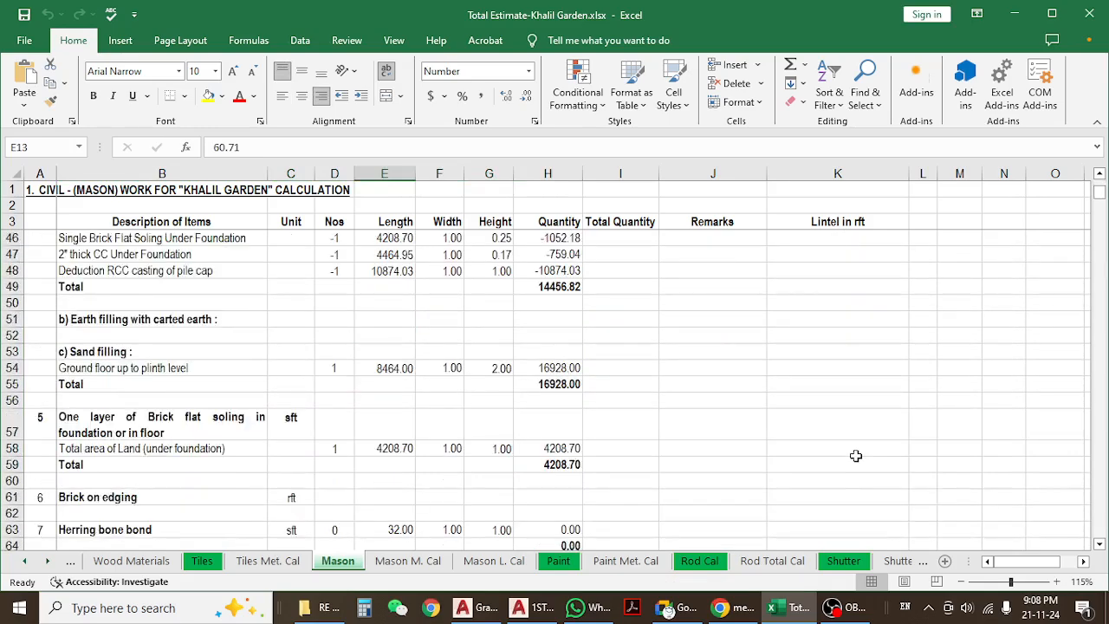
scroll(857, 456, "down", 20)
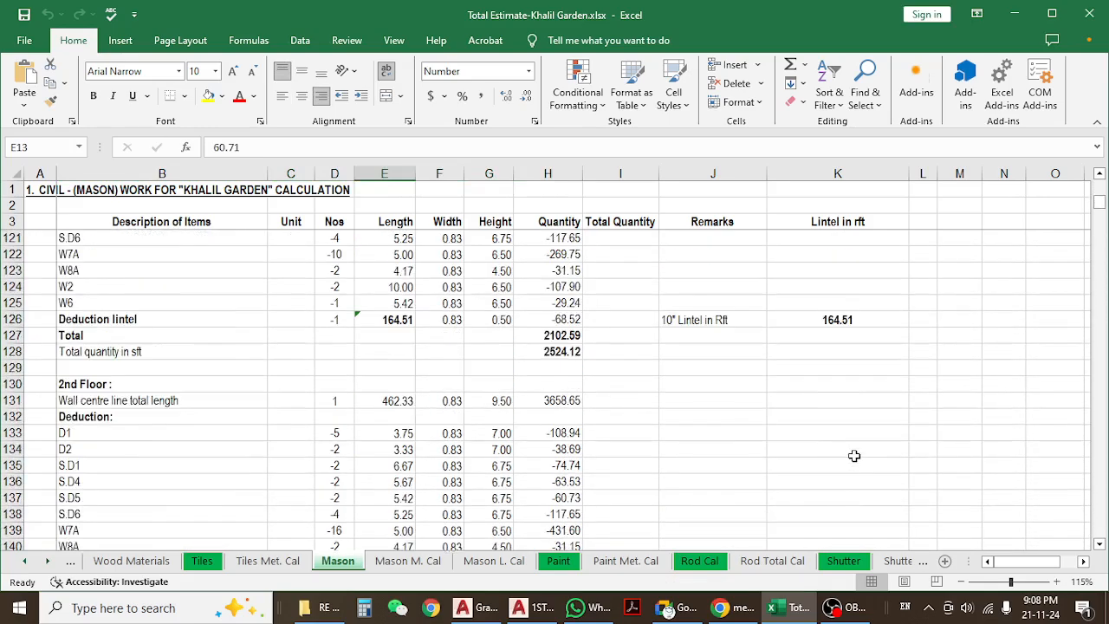
scroll(854, 455, "down", 18)
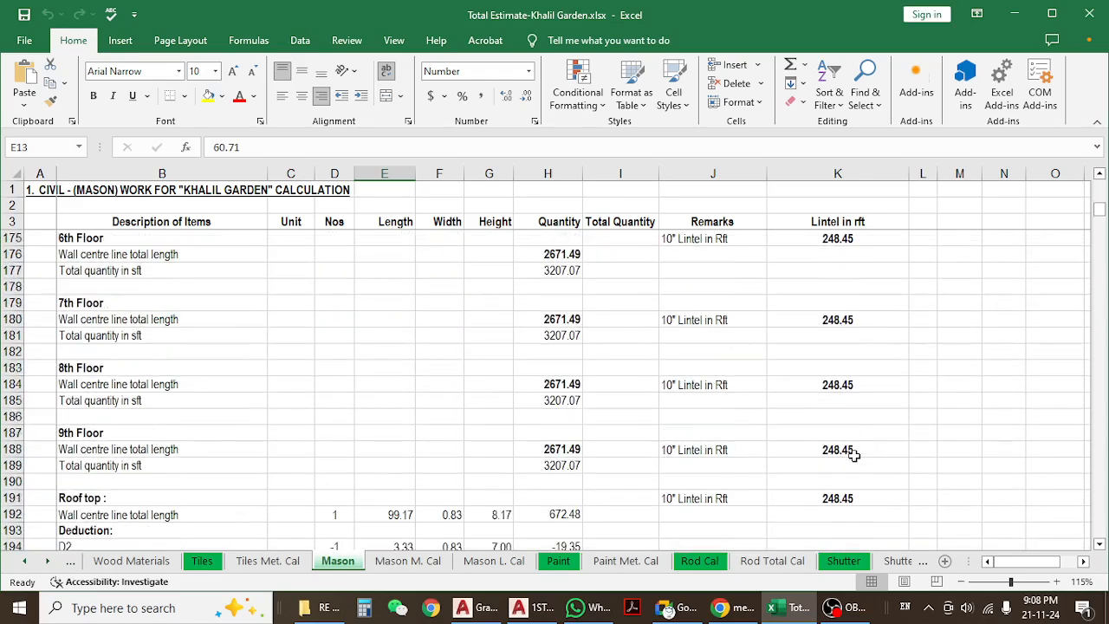
scroll(854, 456, "down", 17)
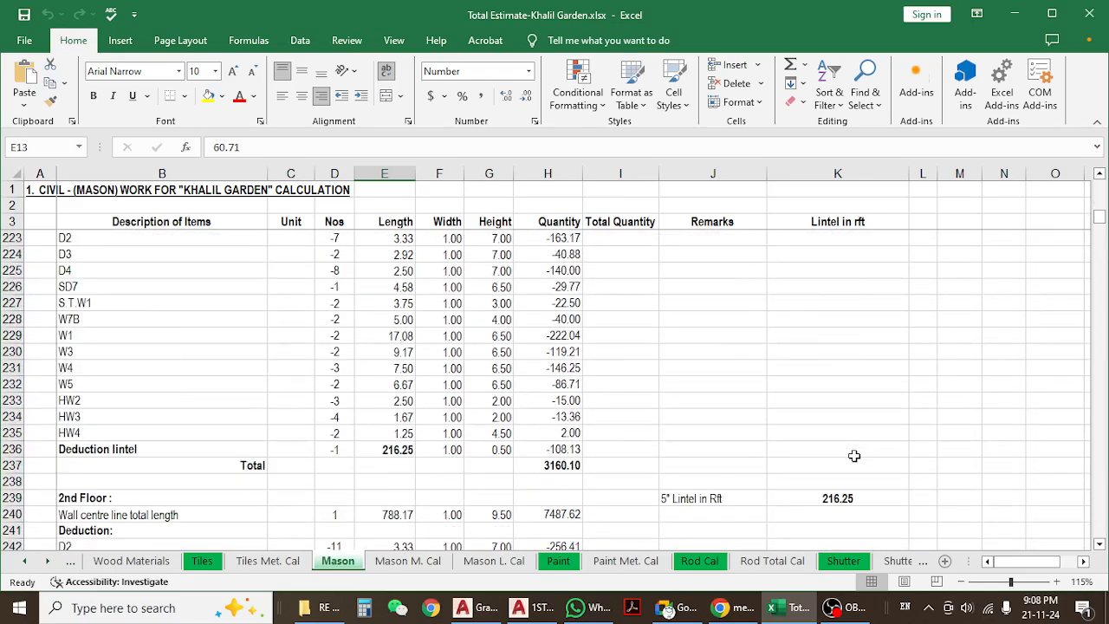
scroll(855, 456, "down", 15)
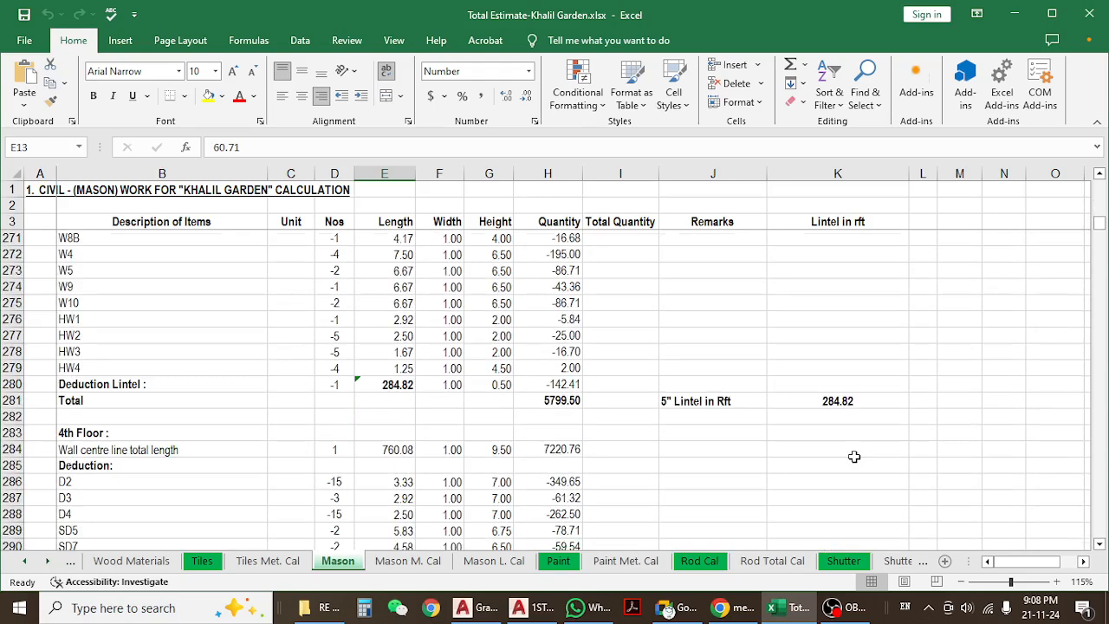
scroll(855, 456, "down", 3)
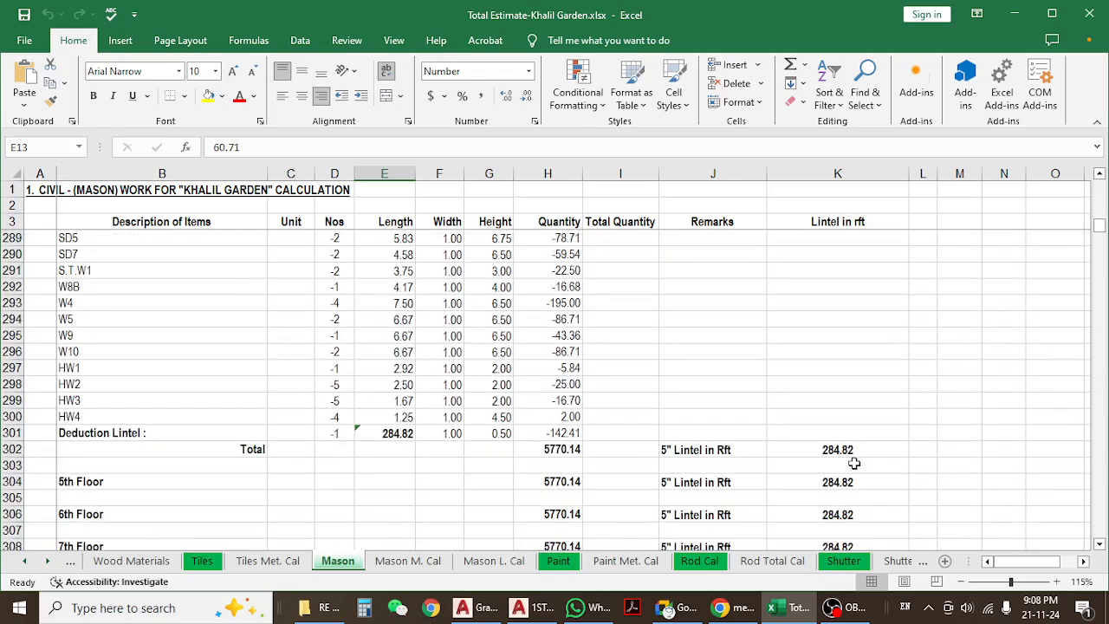
scroll(855, 464, "down", 3)
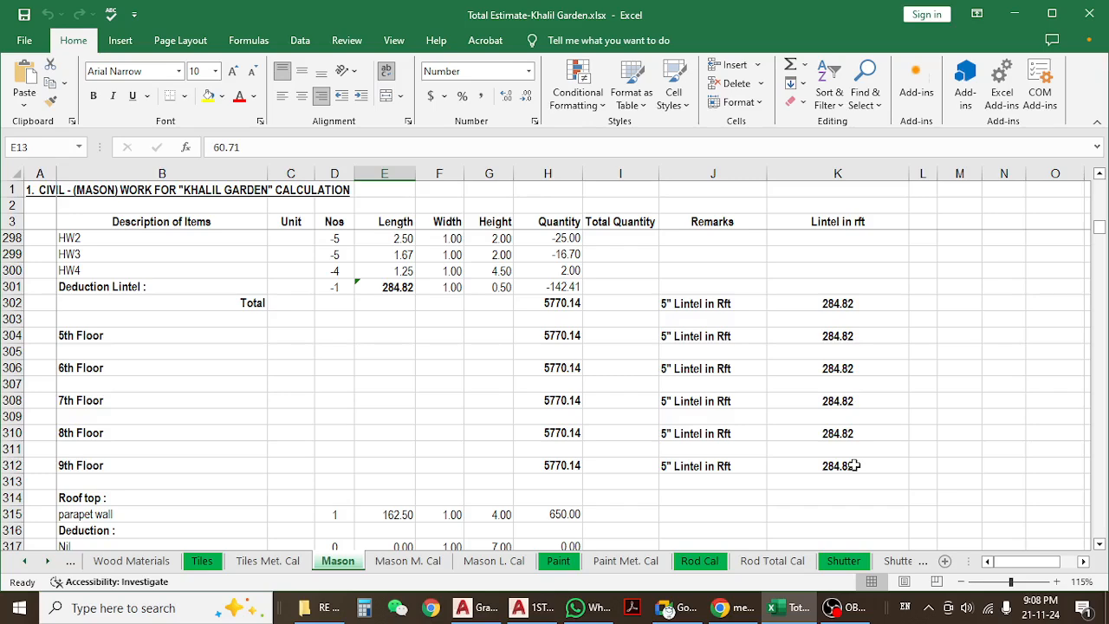
scroll(855, 466, "down", 9)
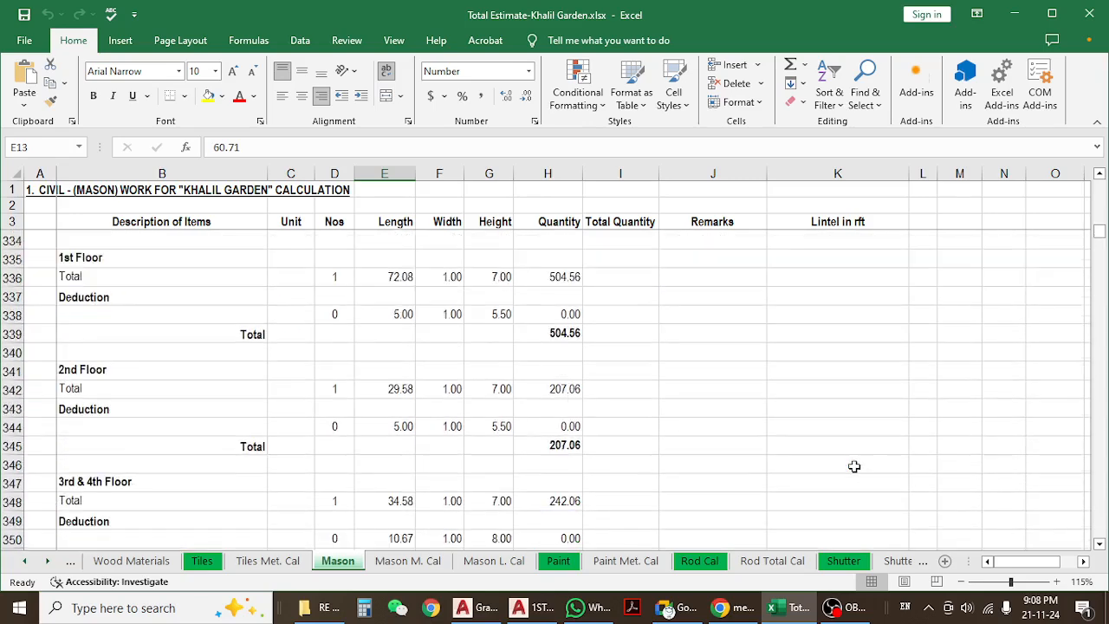
scroll(854, 466, "down", 15)
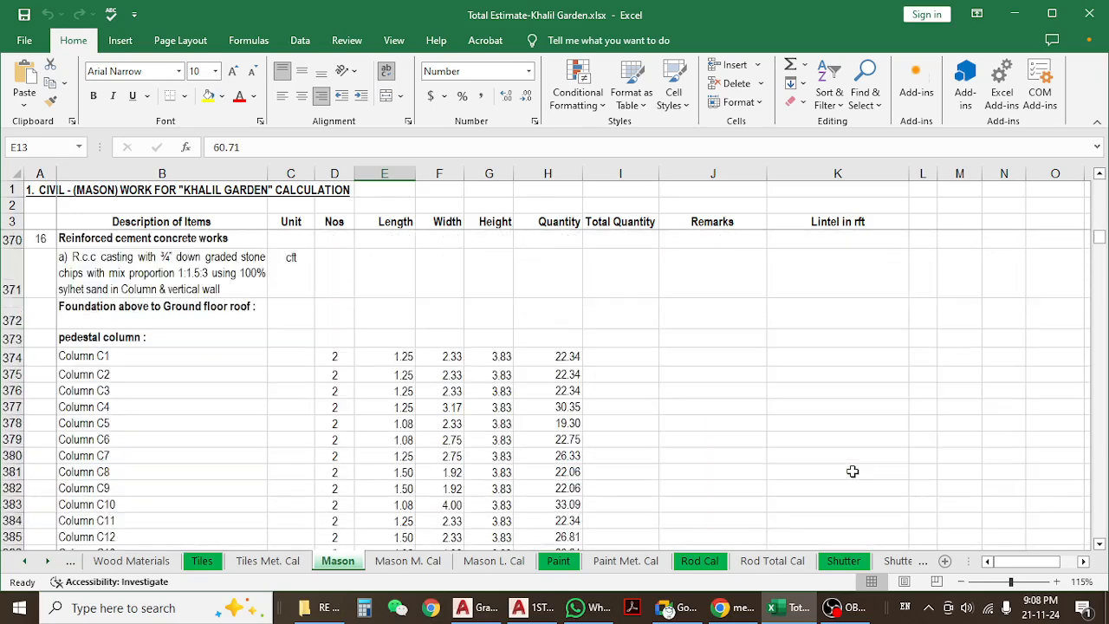
scroll(852, 471, "down", 19)
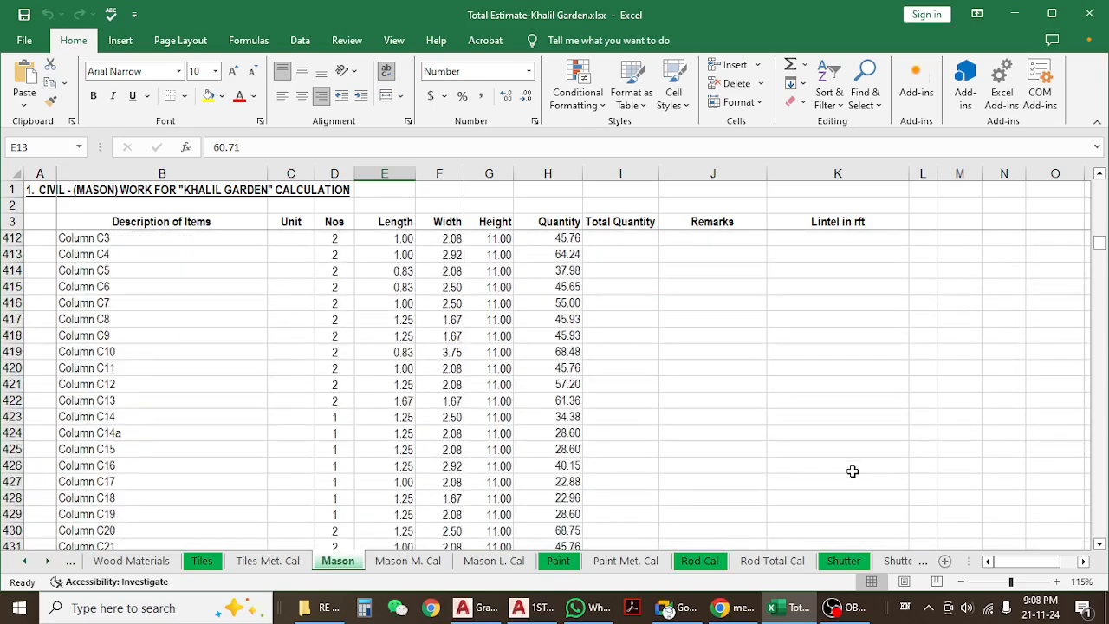
scroll(852, 472, "down", 16)
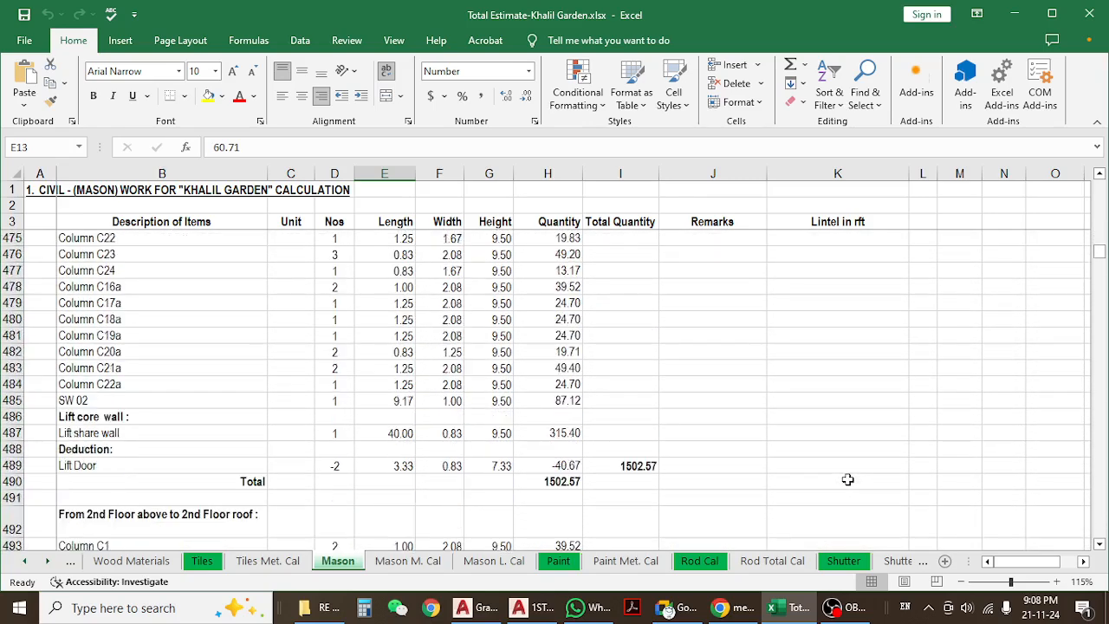
scroll(848, 479, "down", 13)
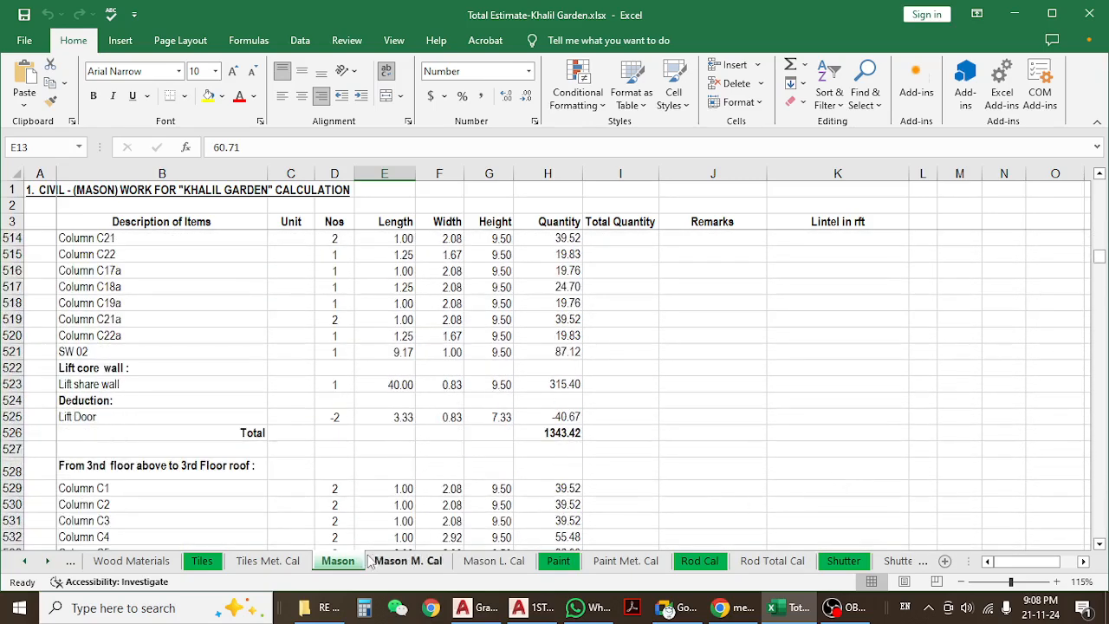
- Switch to File Explorer and open the Pile Detail drawing from the RE 00 KHOLIL GARDEN 02 07 2015 Final folder
left_click(312, 608)
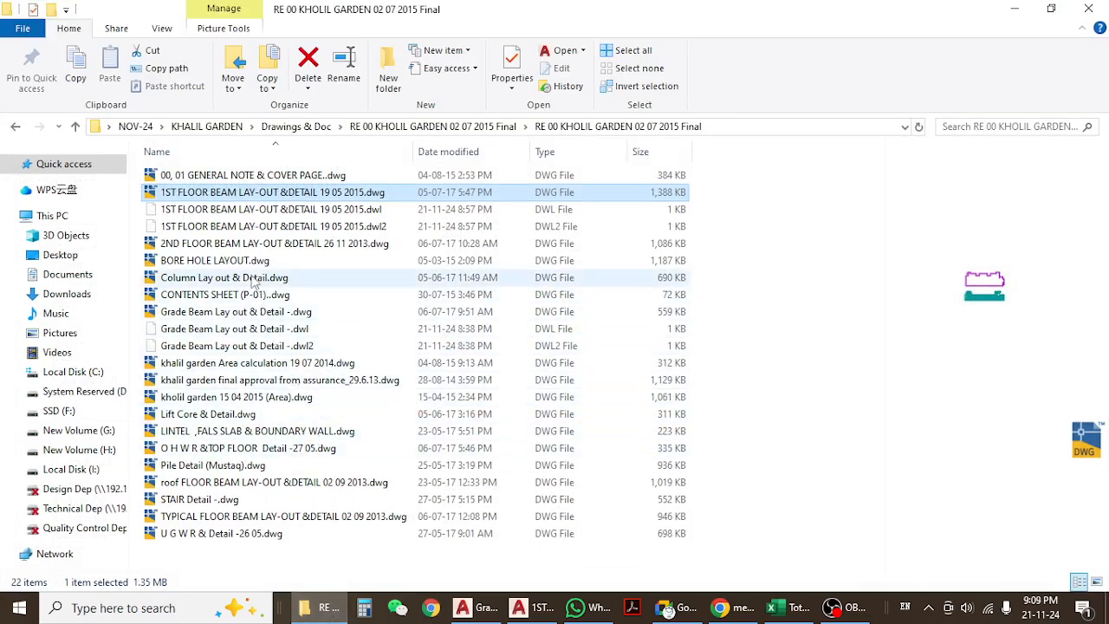
left_click(205, 468)
double_click(205, 466)
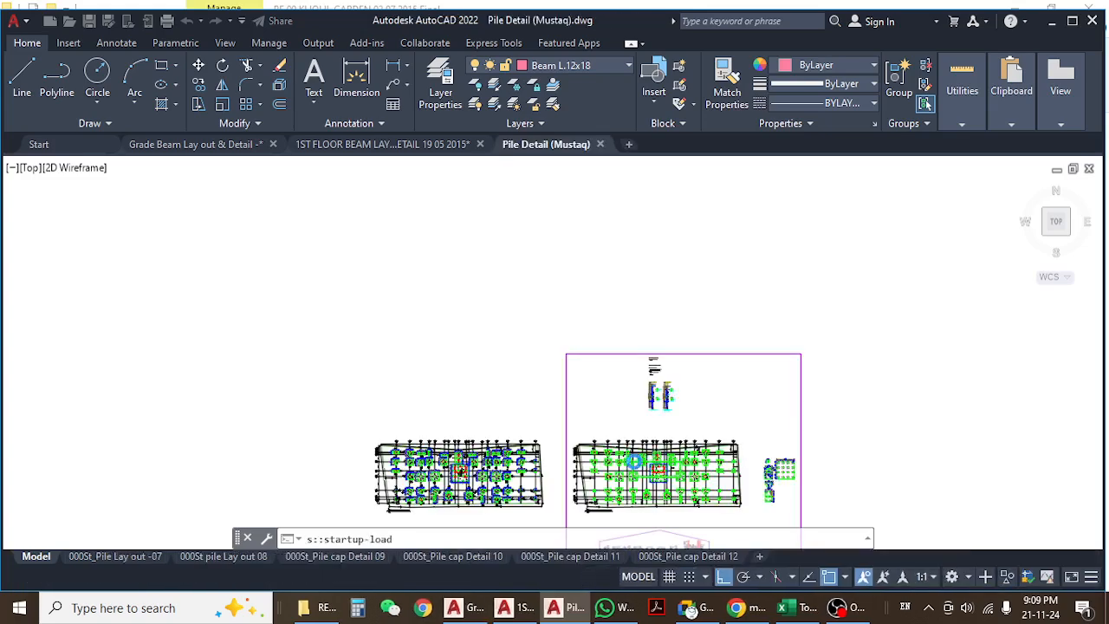
- Examine the depth dimensions on the two-pile cap section in the pile detail drawing, dismissing the chat notification
scroll(546, 395, "down", 5)
scroll(564, 442, "up", 10)
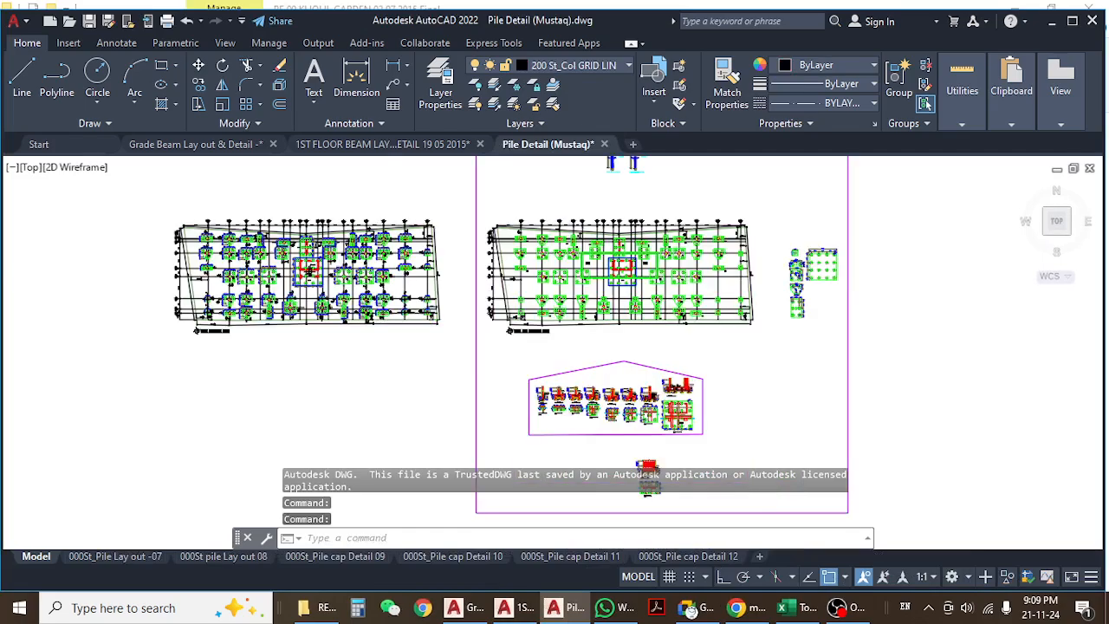
mouse_move(461, 394)
middle_mouse_down()
mouse_move(481, 296)
mouse_move(486, 381)
mouse_move(472, 418)
middle_mouse_up()
mouse_move(477, 370)
middle_mouse_down()
mouse_move(511, 368)
mouse_move(331, 379)
middle_mouse_up()
middle_click_drag(548, 385, 388, 360)
middle_click_drag(480, 306, 386, 360)
scroll(438, 231, "up", 4)
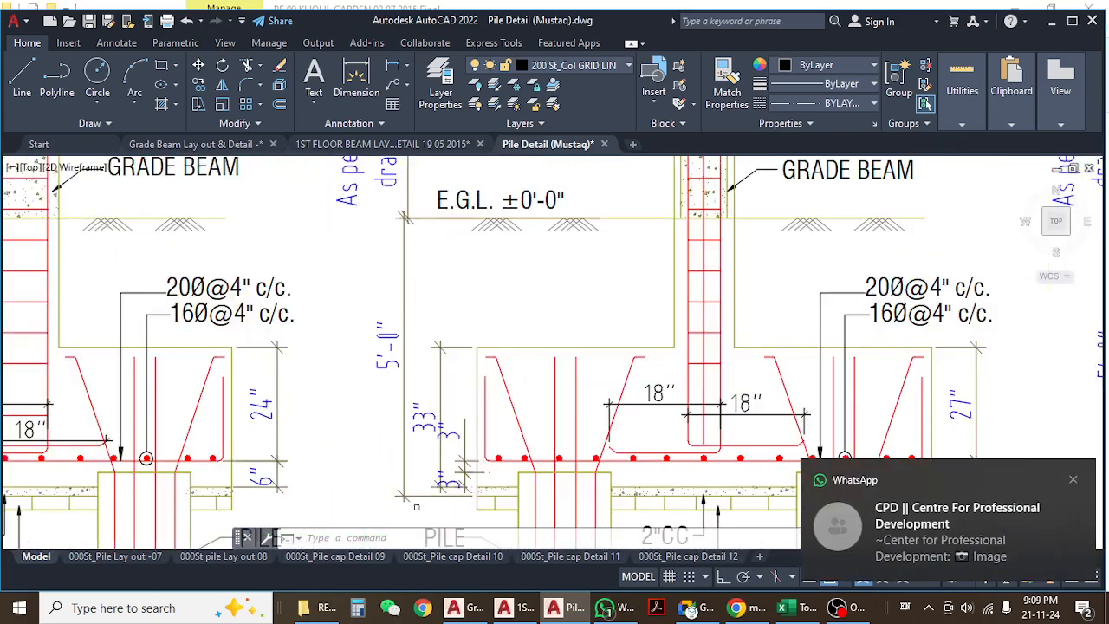
left_click(1075, 482)
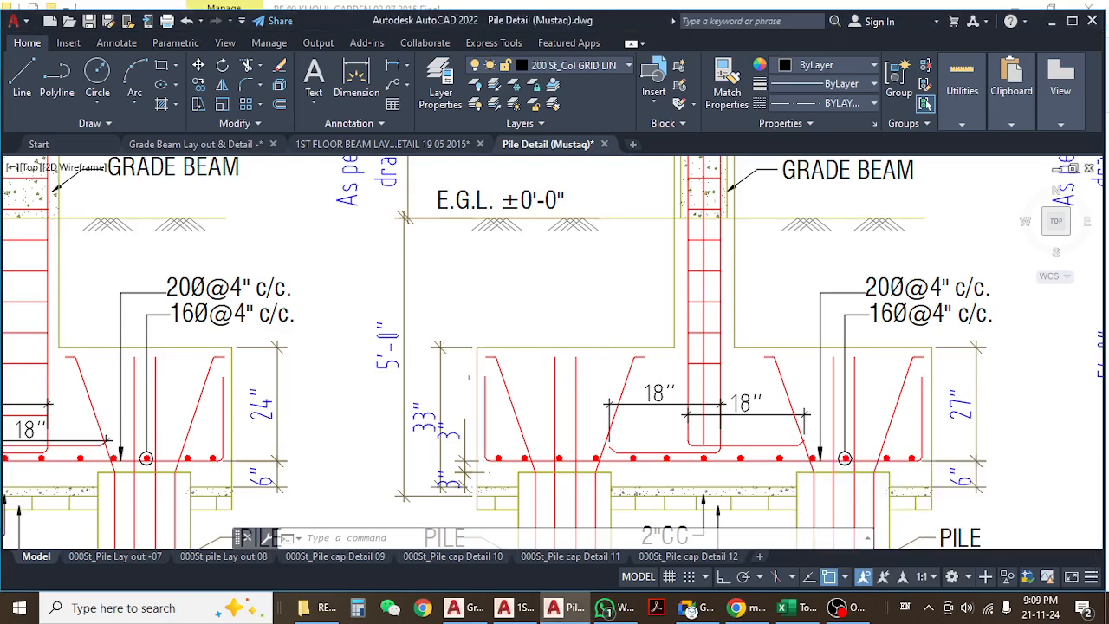
- Inspect the brick flat soling and CC layers beneath the pile cap, and compare them across the neighbouring pile cap sections
scroll(479, 490, "up", 4)
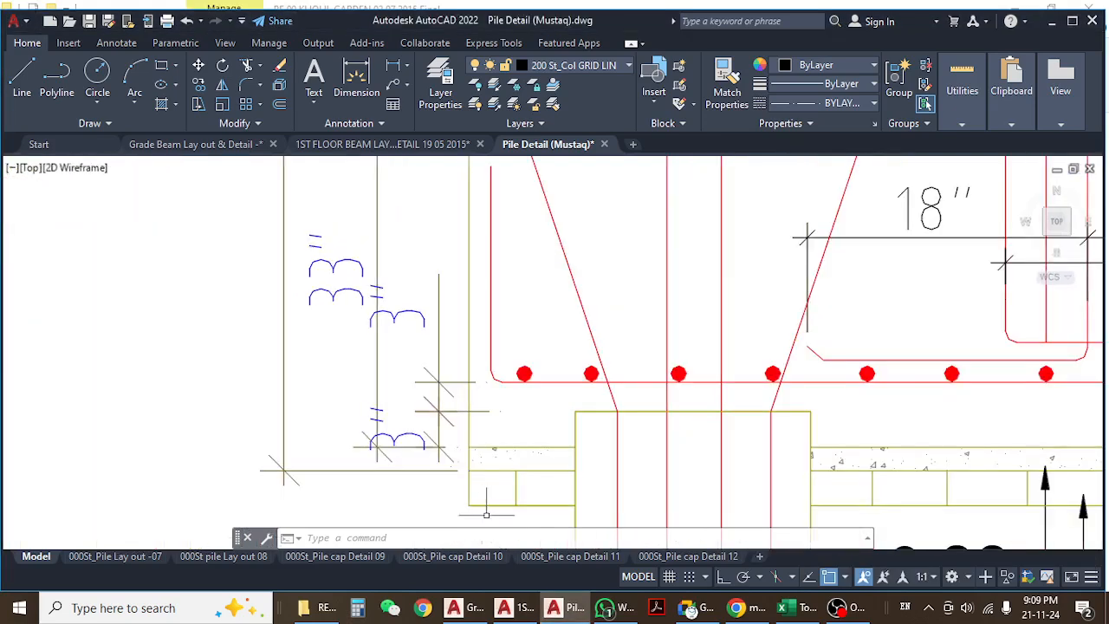
left_click(540, 493)
left_click(446, 504)
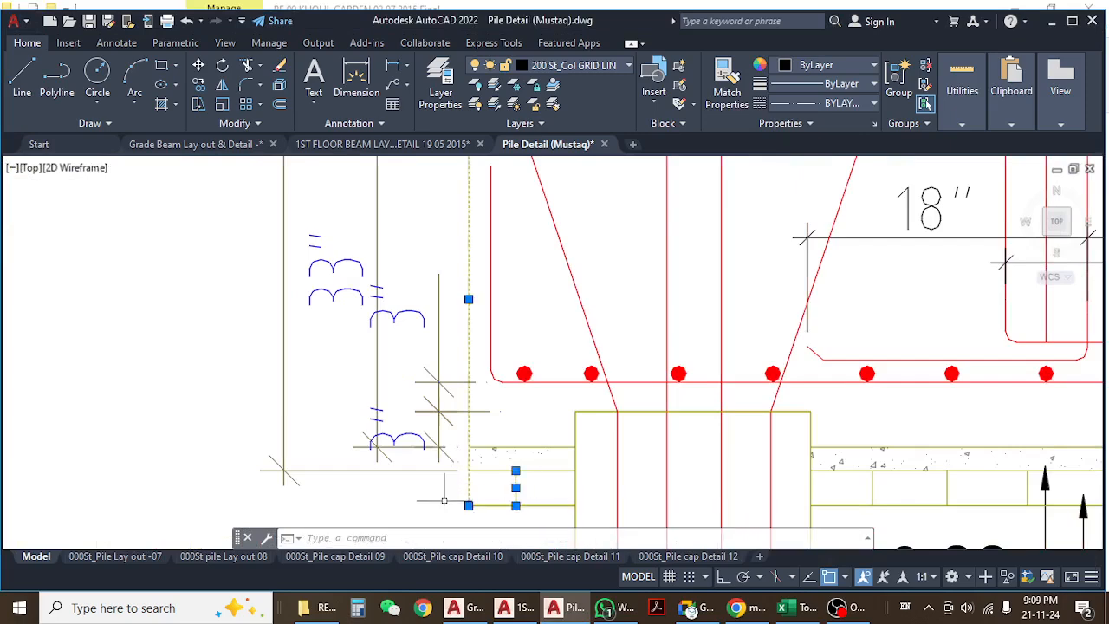
left_click(441, 501)
key("Escape")
left_click(507, 459)
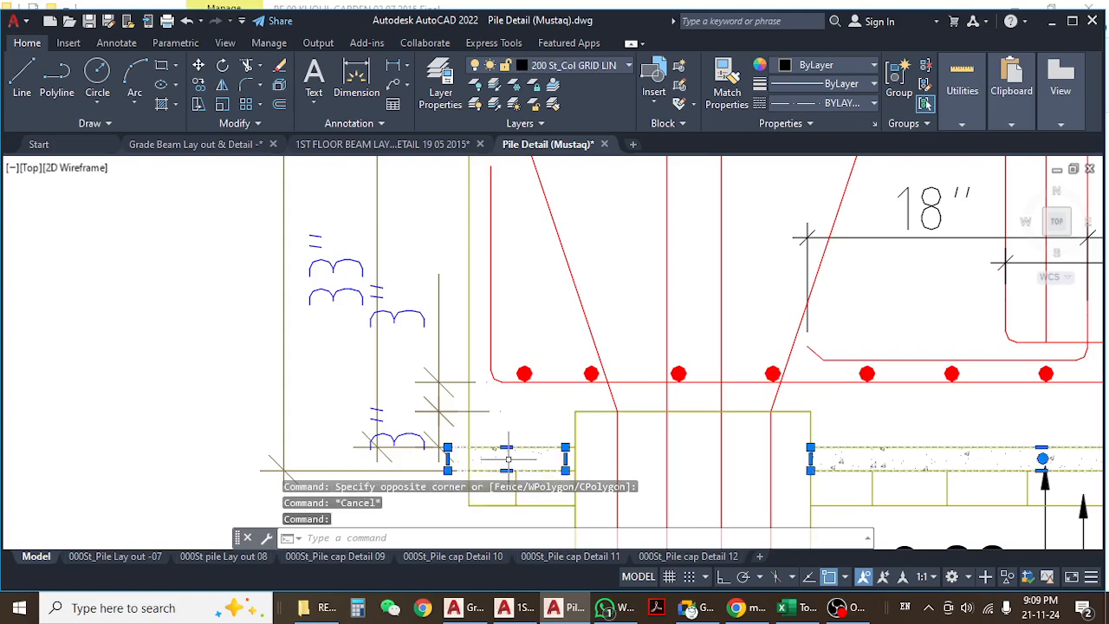
key("Escape")
scroll(465, 383, "down", 4)
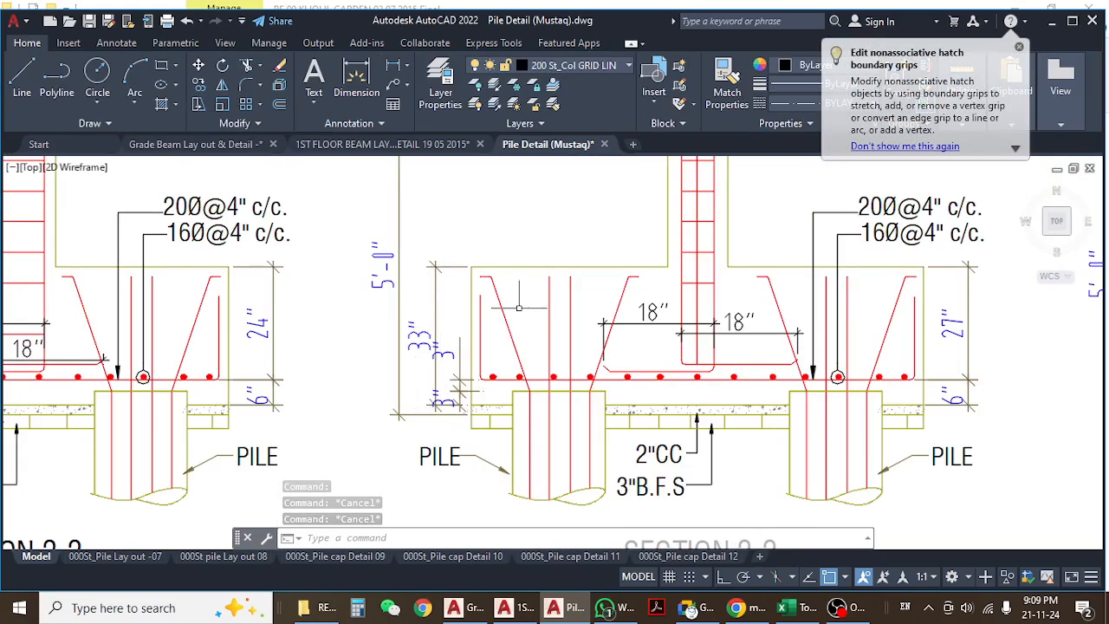
scroll(505, 354, "down", 5)
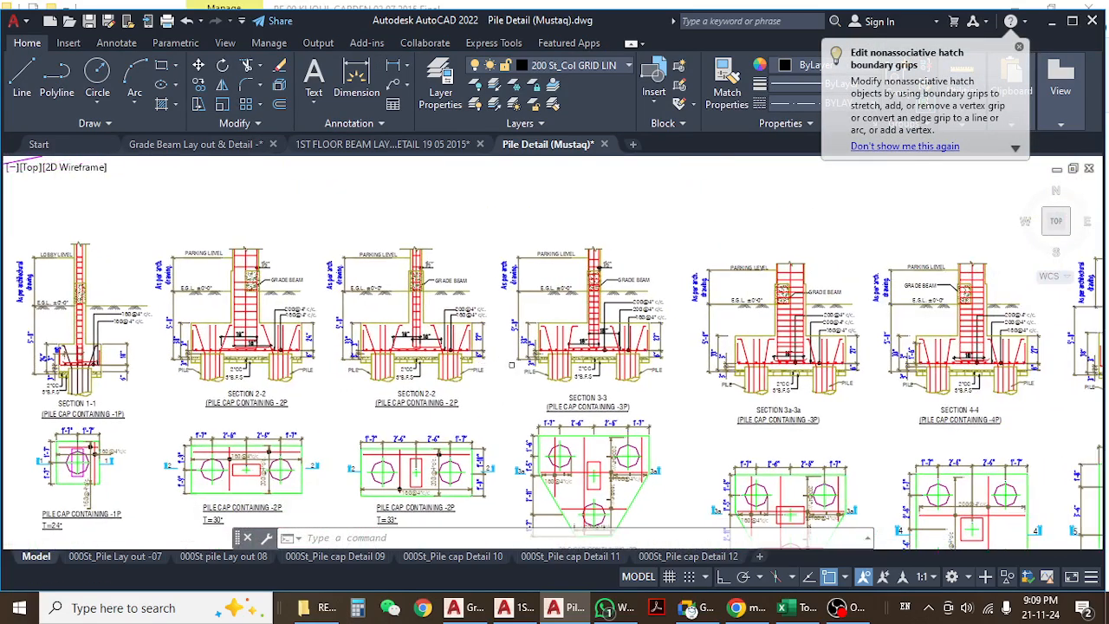
scroll(506, 363, "up", 5)
- Switch to the Total Estimate-Khalil Garden workbook in Excel and find the pile cap casting items on the Mason sheet
left_click(790, 608)
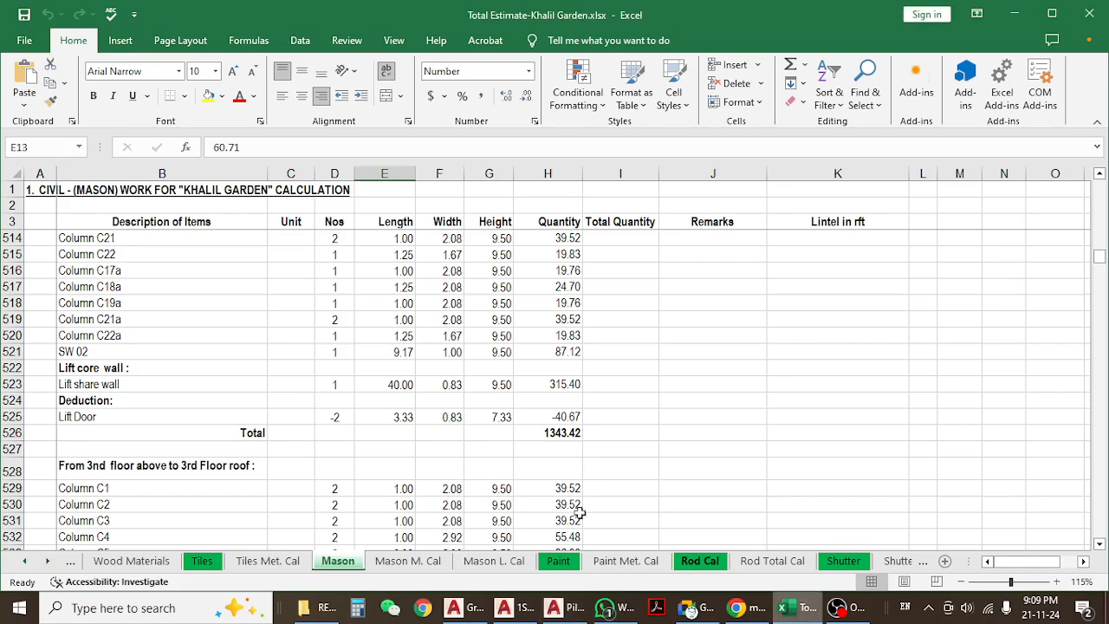
scroll(362, 407, "down", 20)
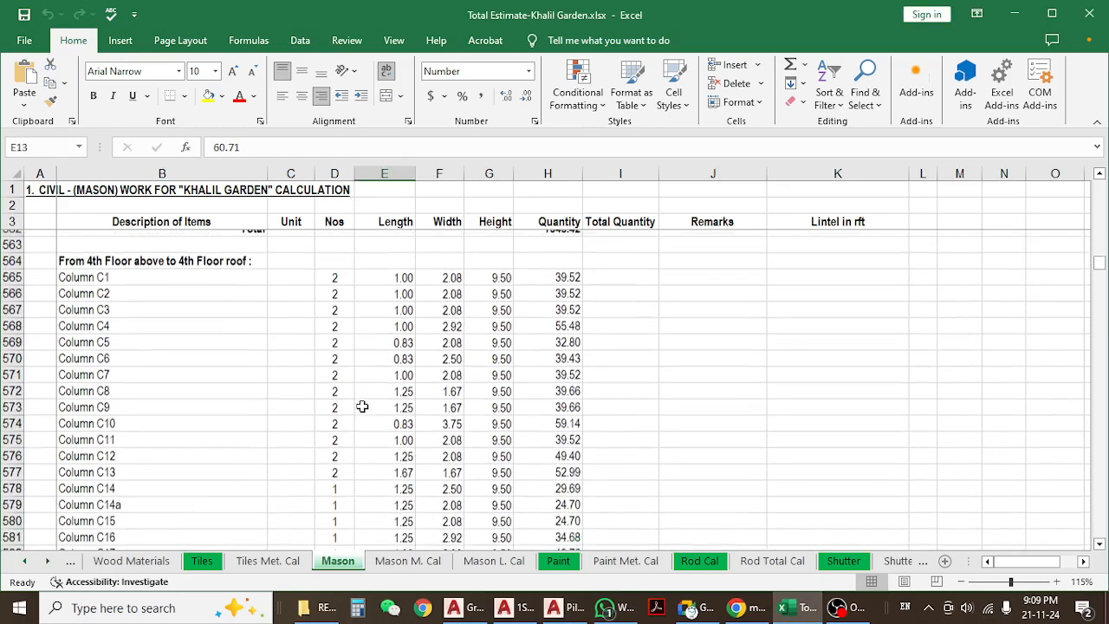
scroll(362, 407, "down", 20)
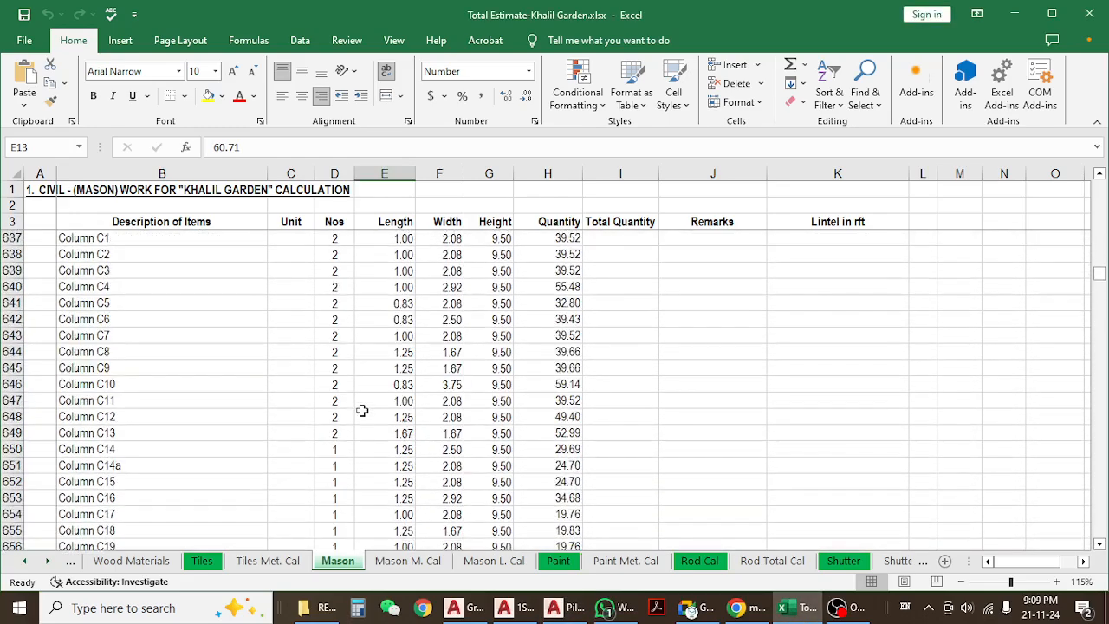
scroll(362, 410, "down", 20)
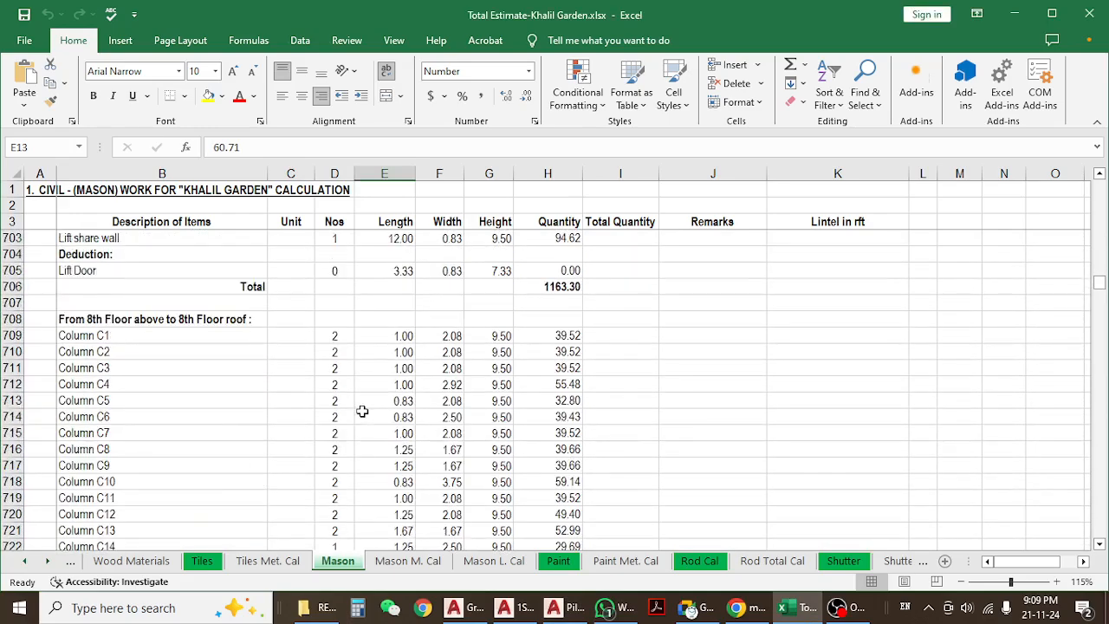
scroll(362, 411, "down", 20)
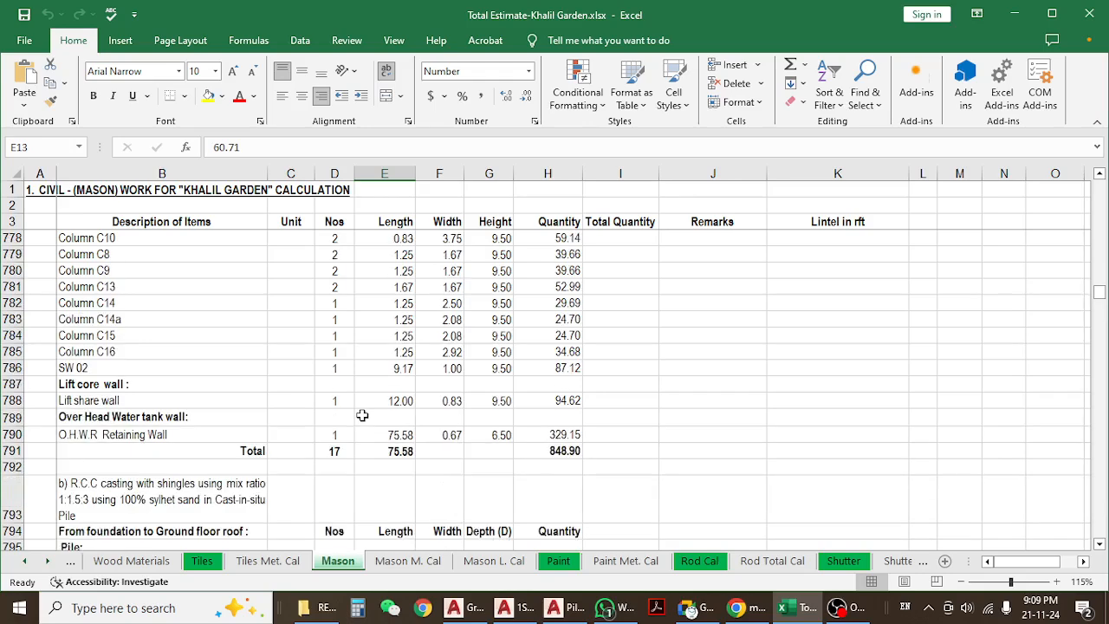
- Highlight the 1P pile cap row and inspect its length and width entries
left_click(148, 301)
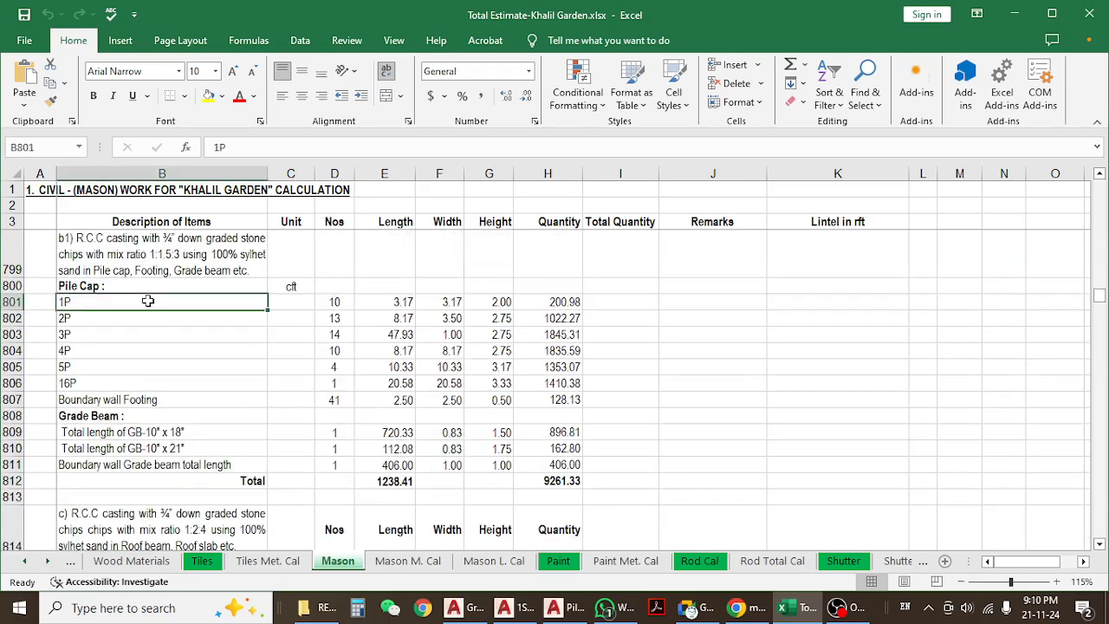
left_click(19, 301)
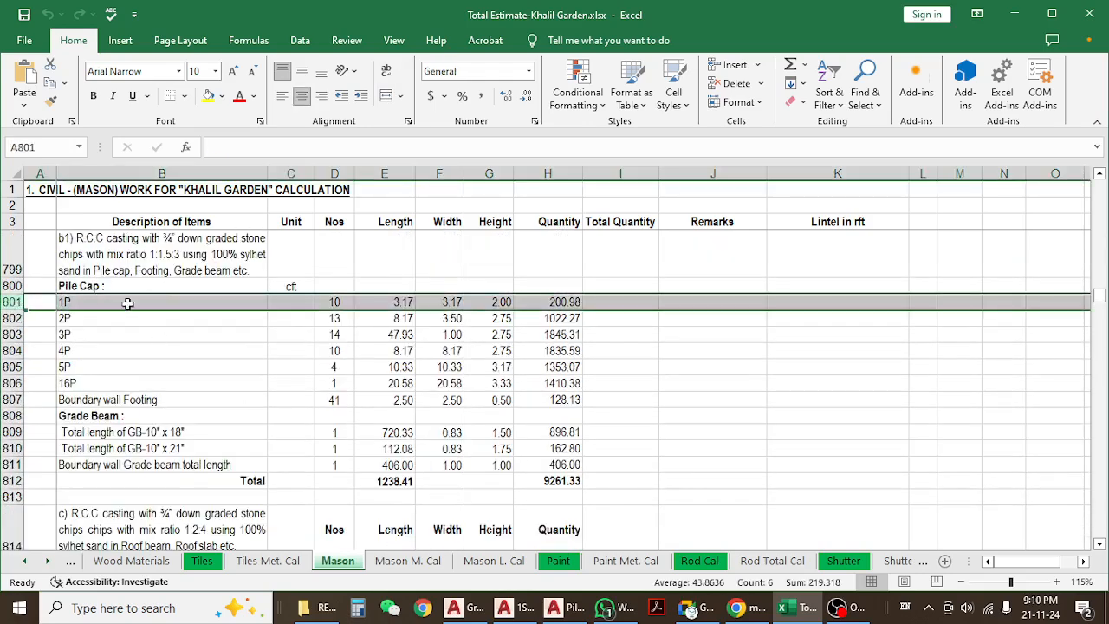
left_click(387, 302)
left_click(441, 302)
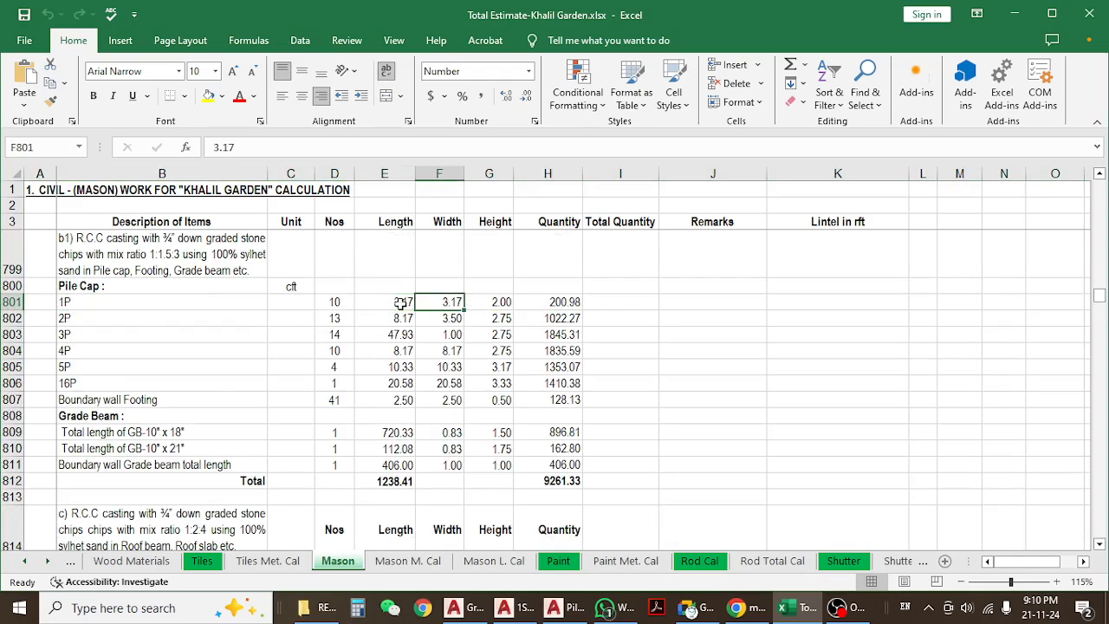
- Switch to the AutoCAD pile detail drawing and check the single-pile cap's overall width with an unplaced linear dimension
left_click(1015, 14)
scroll(550, 263, "down", 8)
scroll(325, 396, "up", 4)
scroll(325, 396, "up", 5)
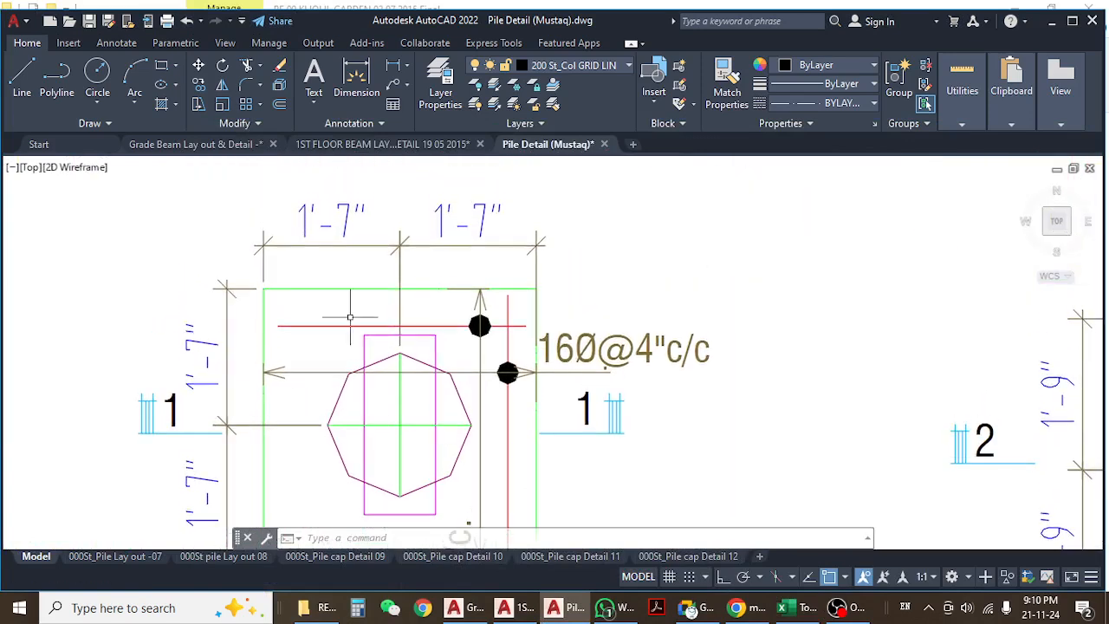
left_click(357, 82)
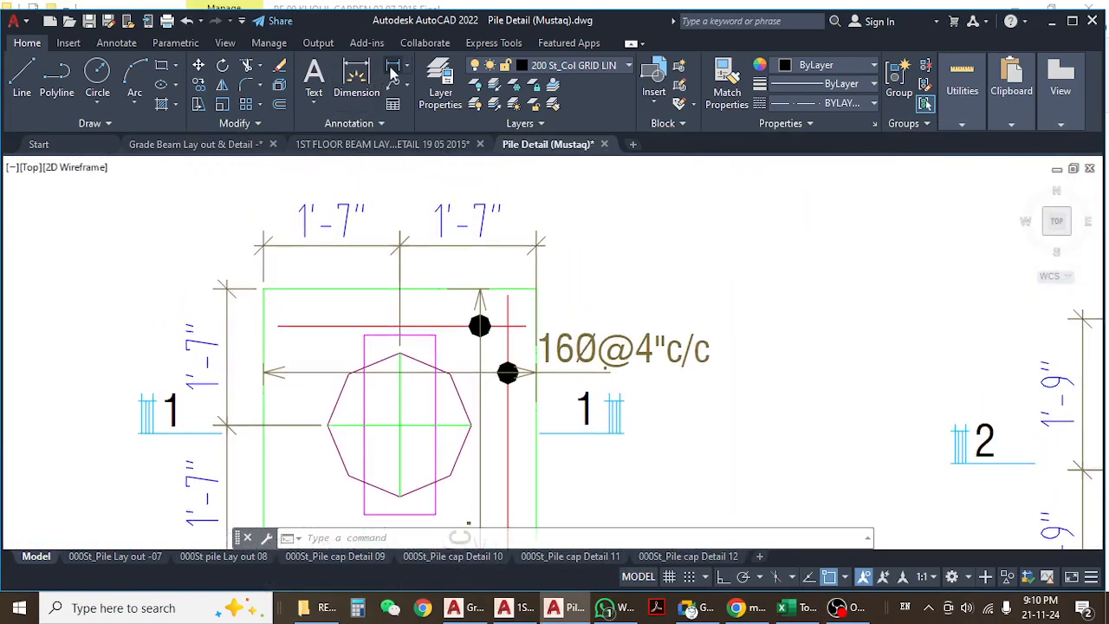
left_click(263, 289)
left_click(536, 289)
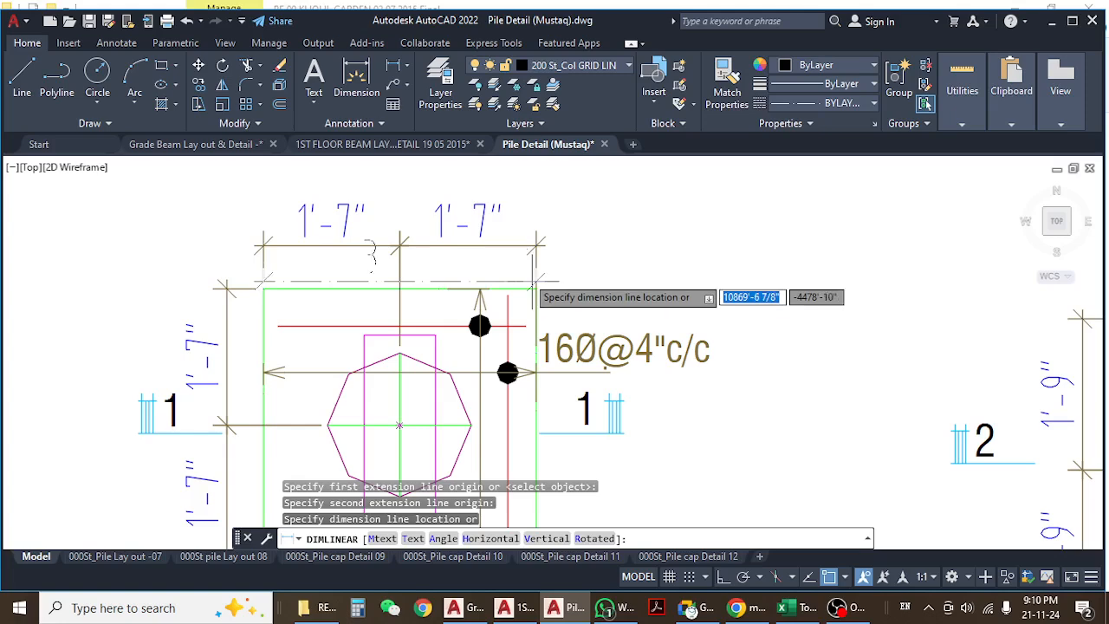
scroll(531, 295, "down", 6)
key("Escape")
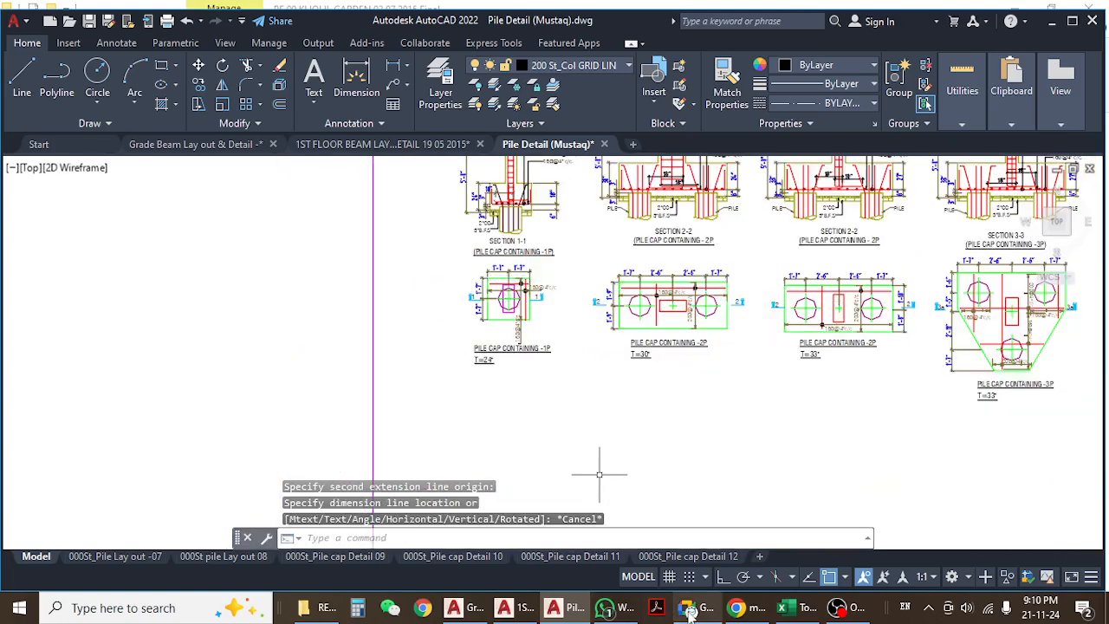
- Switch to Google Meet, dismiss the infinity mirror notice and minimize the meeting window
left_click(563, 517)
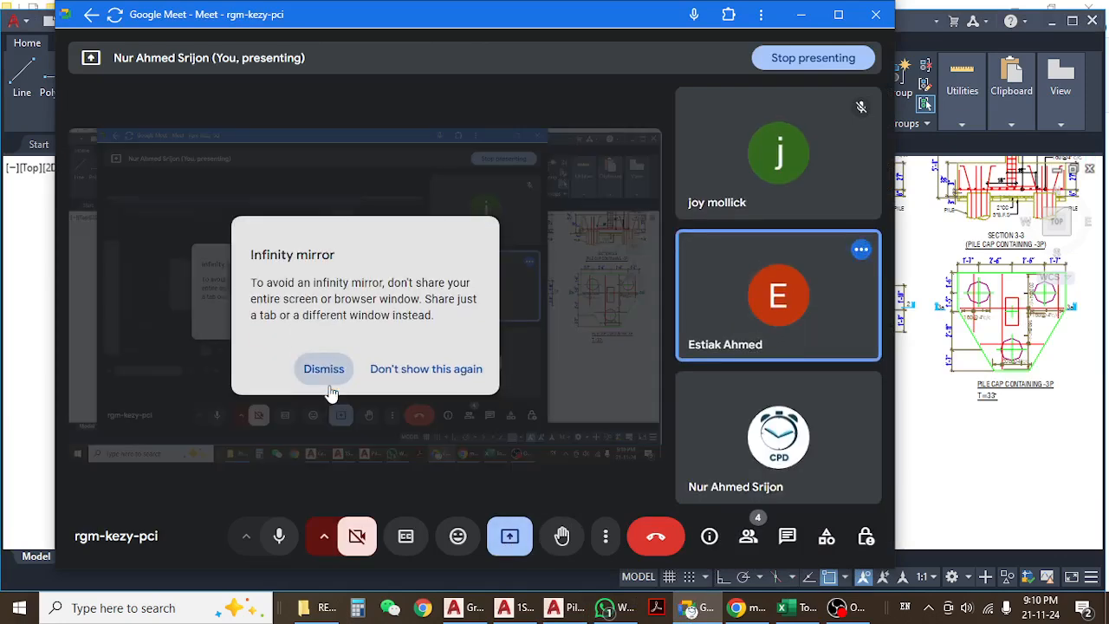
left_click(327, 372)
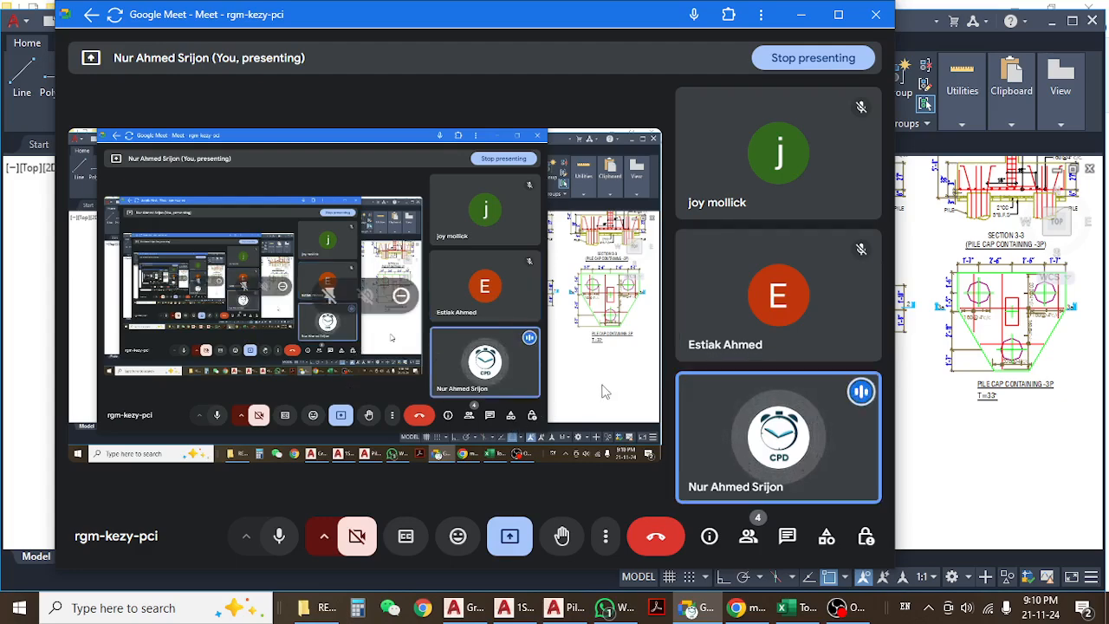
left_click(802, 16)
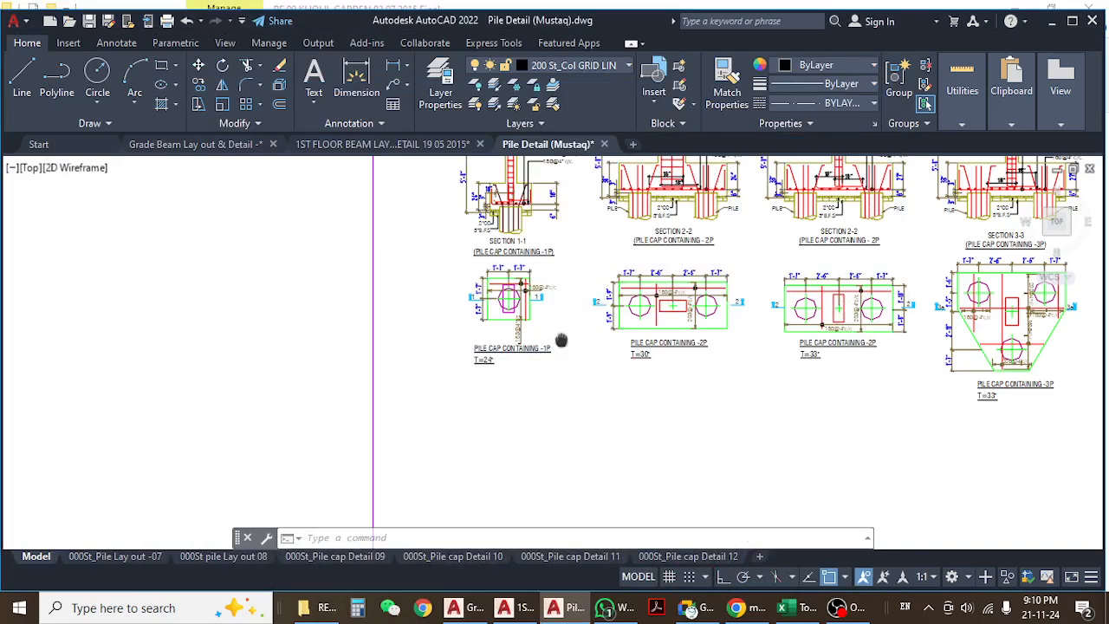
- Regenerate the drawing at the single-pile cap plan and maximize the AutoCAD window
middle_click_drag(561, 354, 402, 365)
scroll(382, 330, "up", 4)
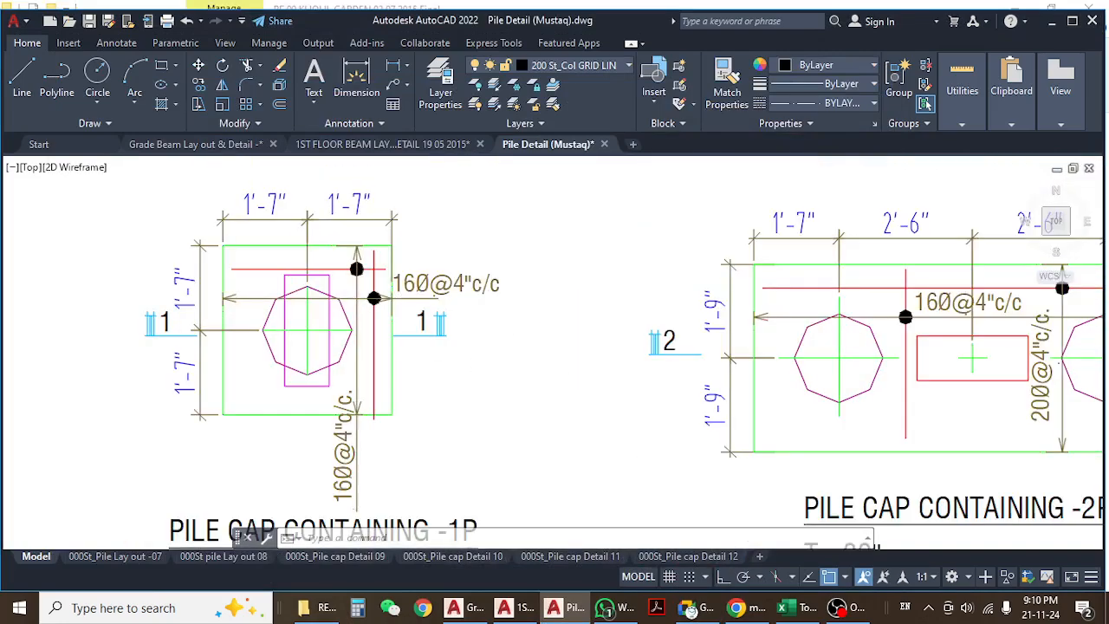
type("re")
key("Return")
middle_click_drag(410, 362, 516, 381)
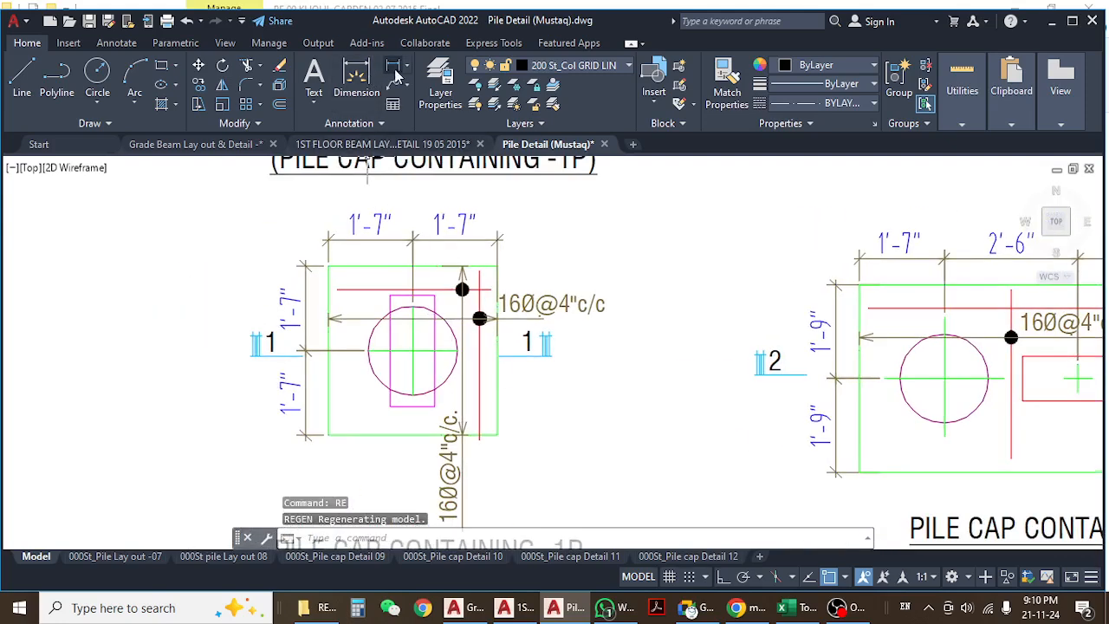
left_click(1072, 23)
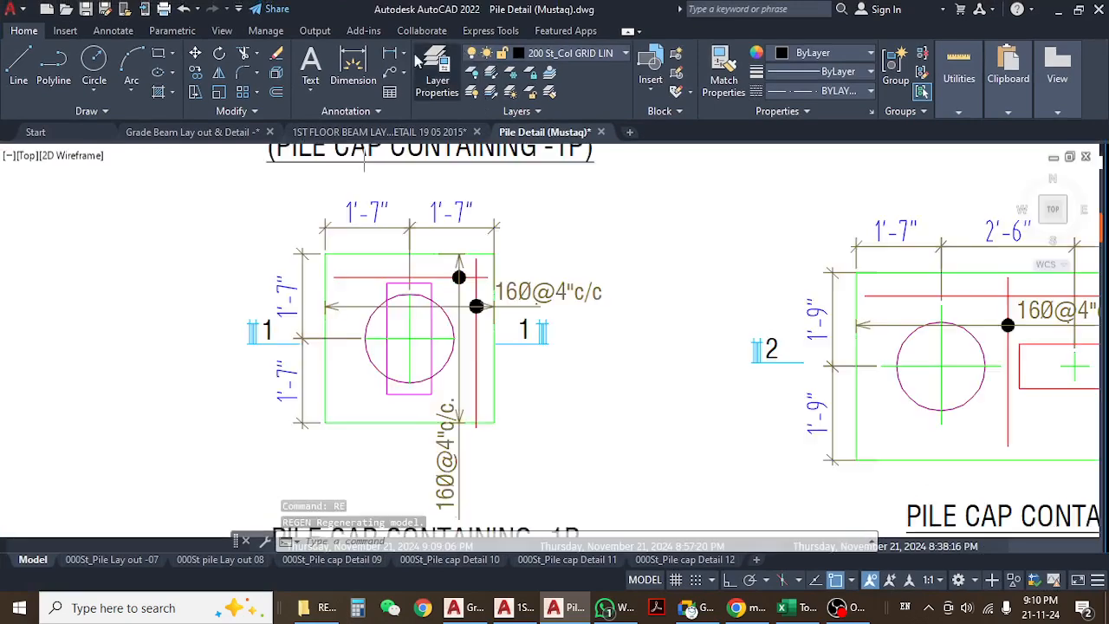
- Measure the single-pile cap plan's full width between its upper corners using a linear dimension, without placing it
left_click(390, 53)
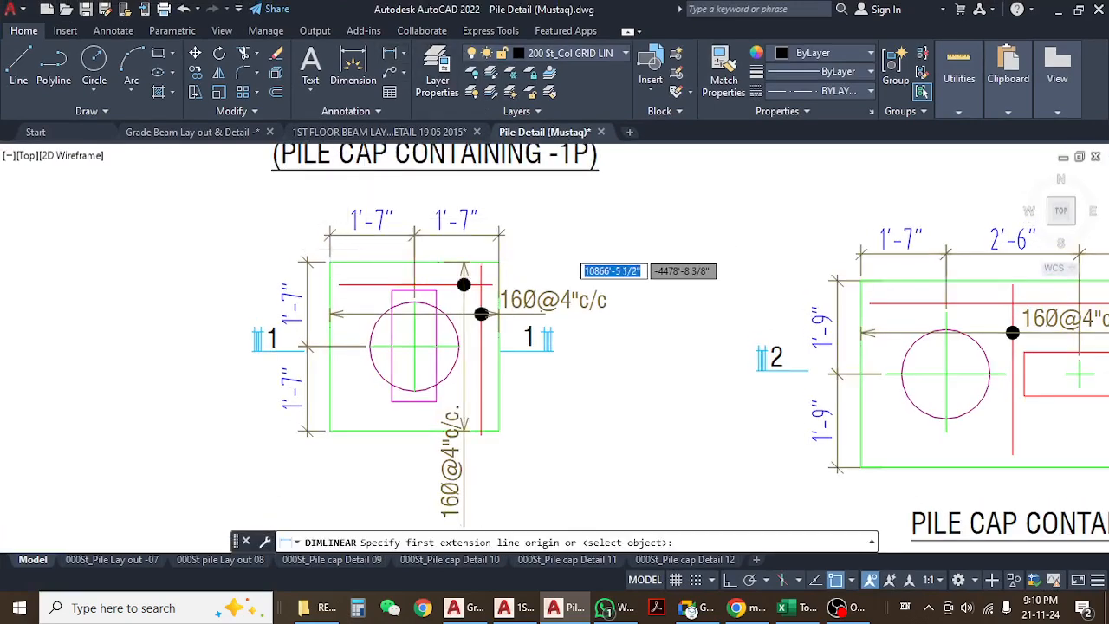
left_click(329, 251)
left_click(500, 251)
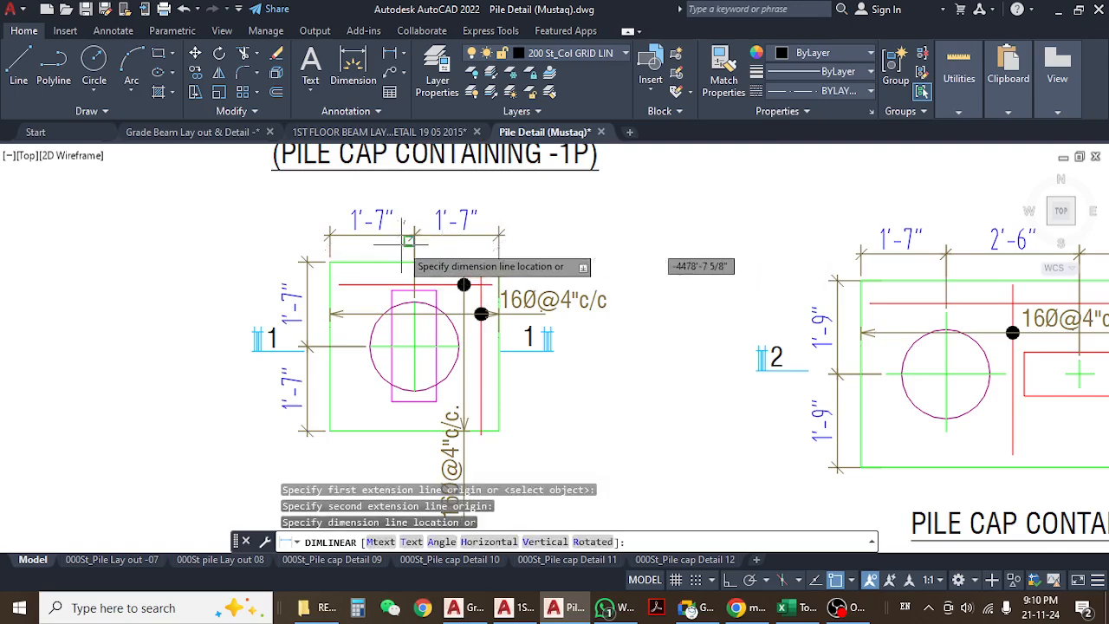
scroll(448, 212, "up", 4)
scroll(450, 206, "down", 6)
key("Escape")
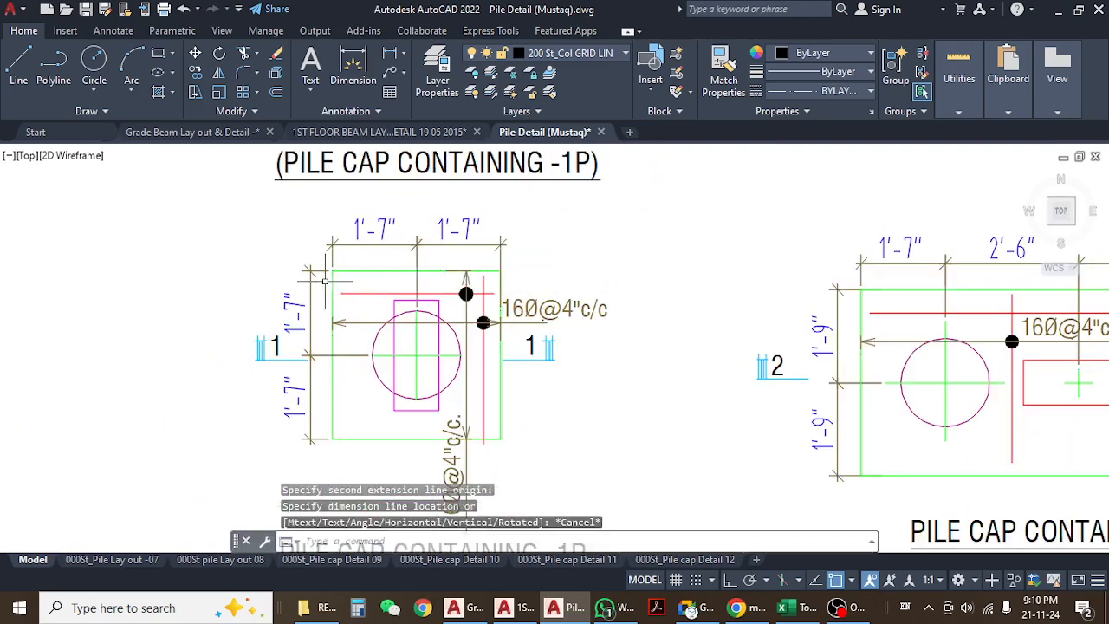
middle_click_drag(553, 362, 553, 331)
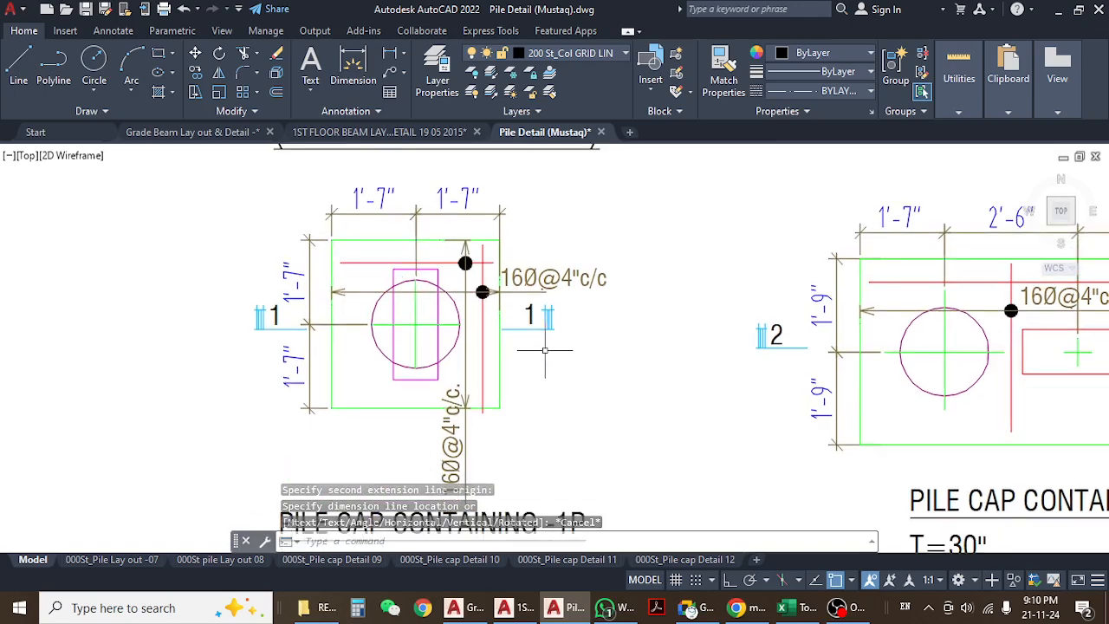
- Examine the cap thickness, excavation depth, CC and brick flat soling dimensions on Section 1-1 of the single-pile cap
scroll(544, 347, "down", 5)
scroll(450, 221, "up", 5)
scroll(449, 221, "up", 2)
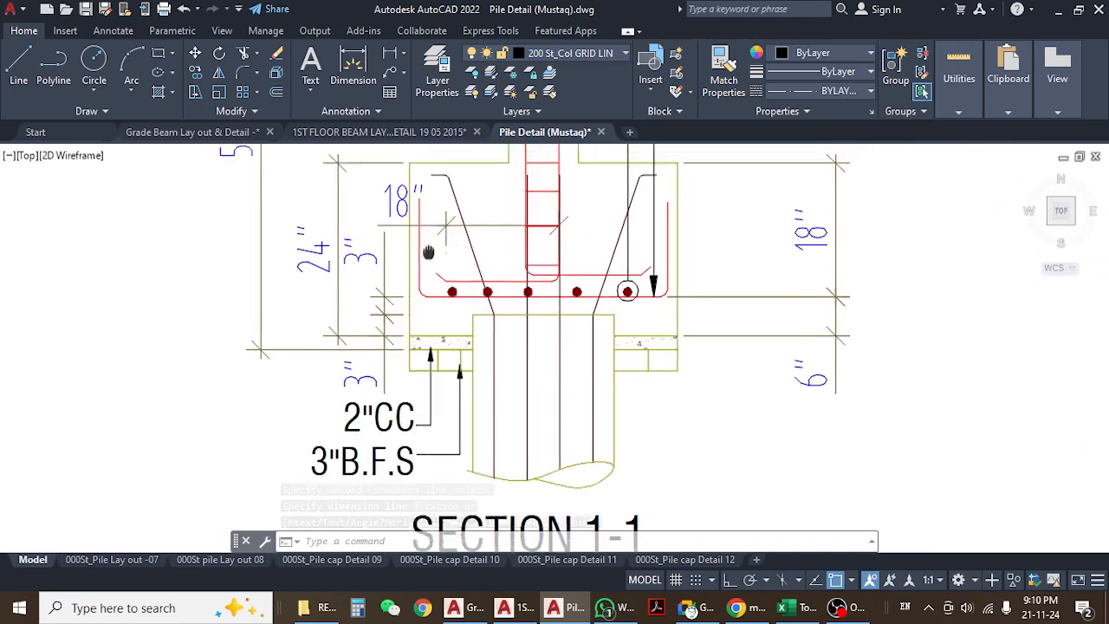
middle_click_drag(450, 221, 493, 310)
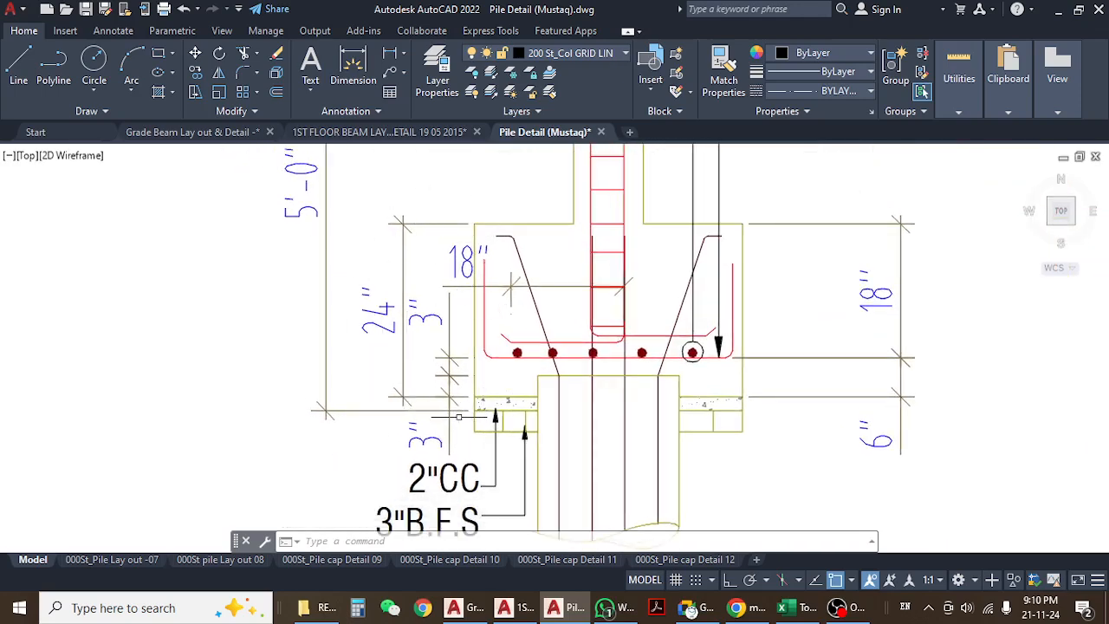
scroll(435, 271, "down", 4)
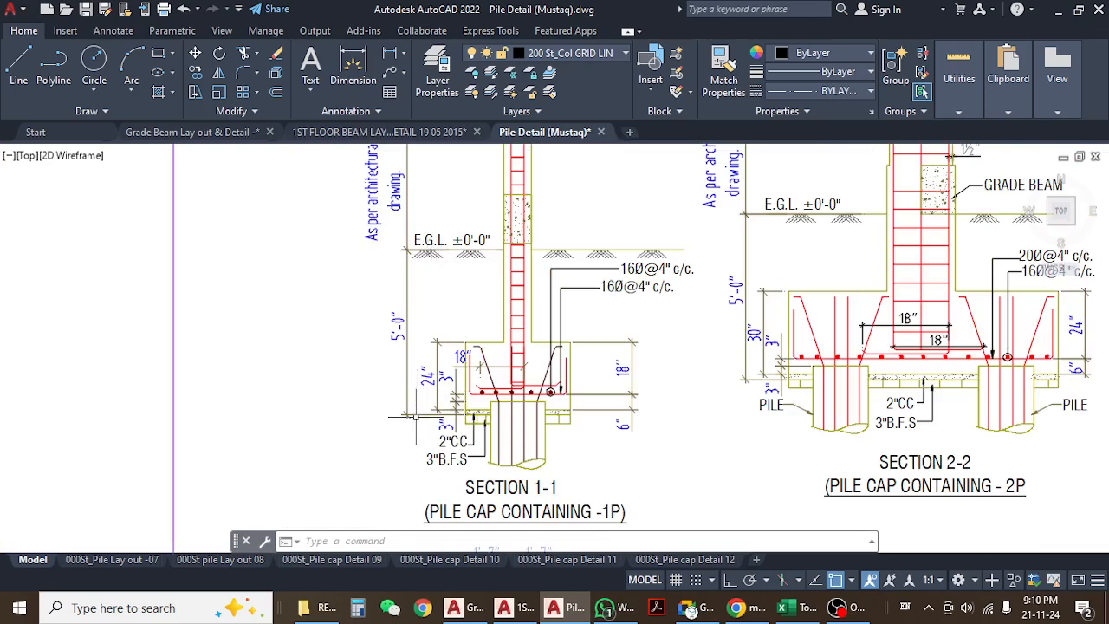
scroll(416, 418, "up", 5)
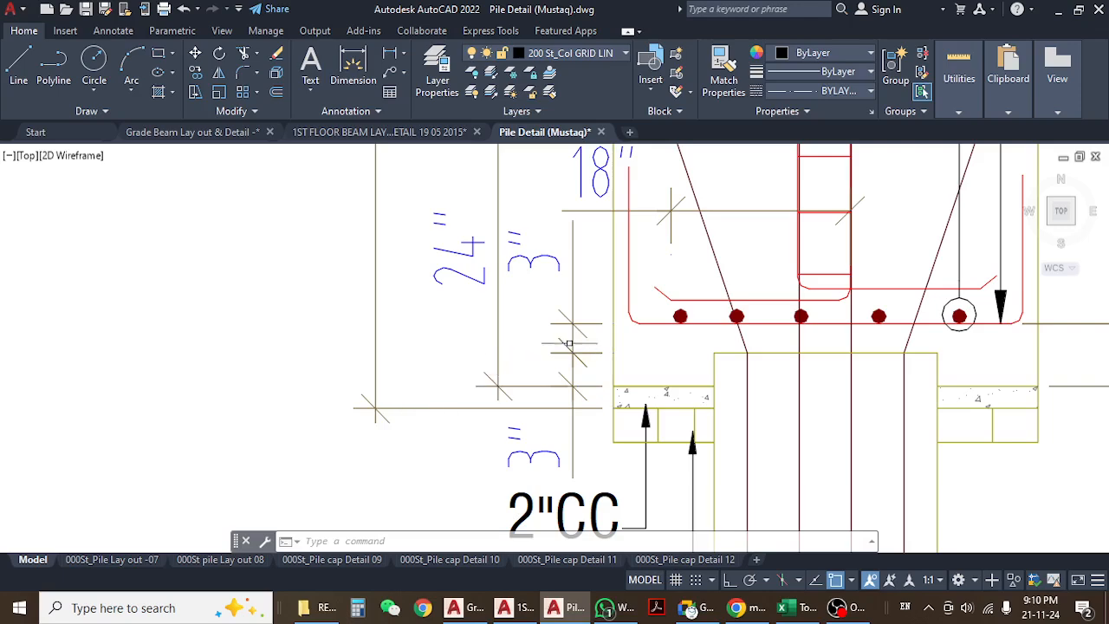
scroll(569, 346, "down", 3)
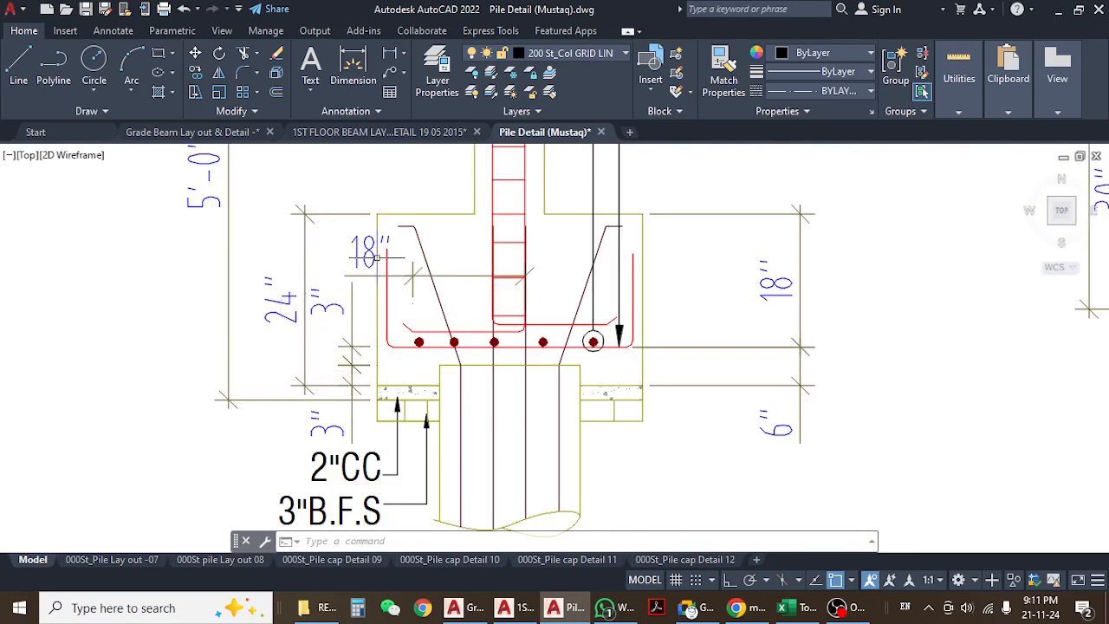
- Switch to the Excel estimate and review the 1P pile cap's length, width, height, number and quantity formula
left_click(789, 609)
left_click(451, 301)
left_click(399, 300)
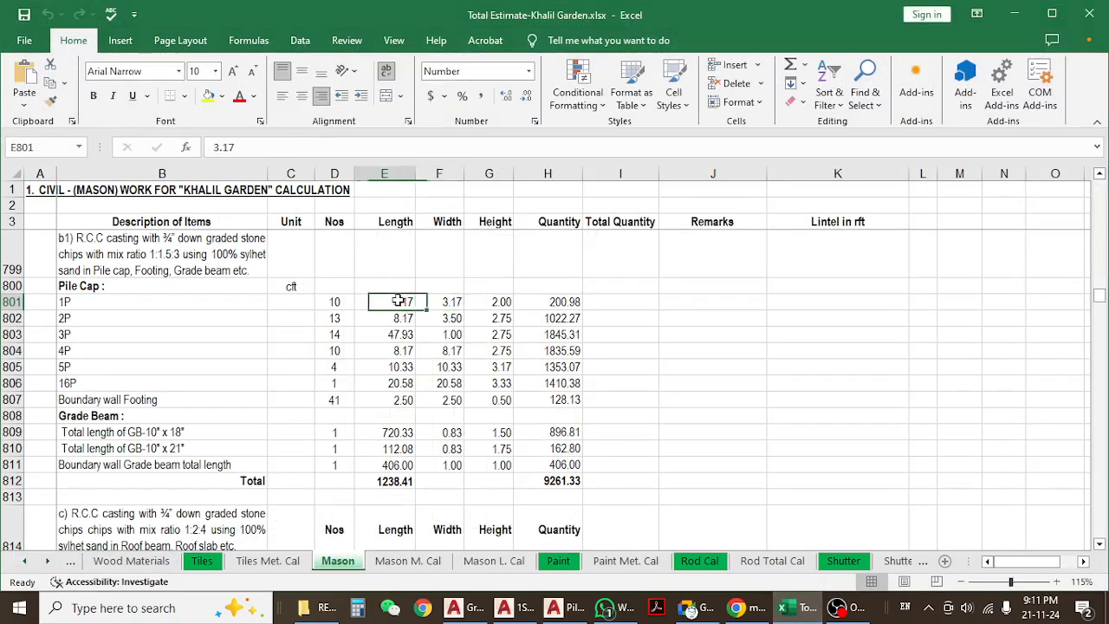
left_click(457, 303)
left_click(505, 303)
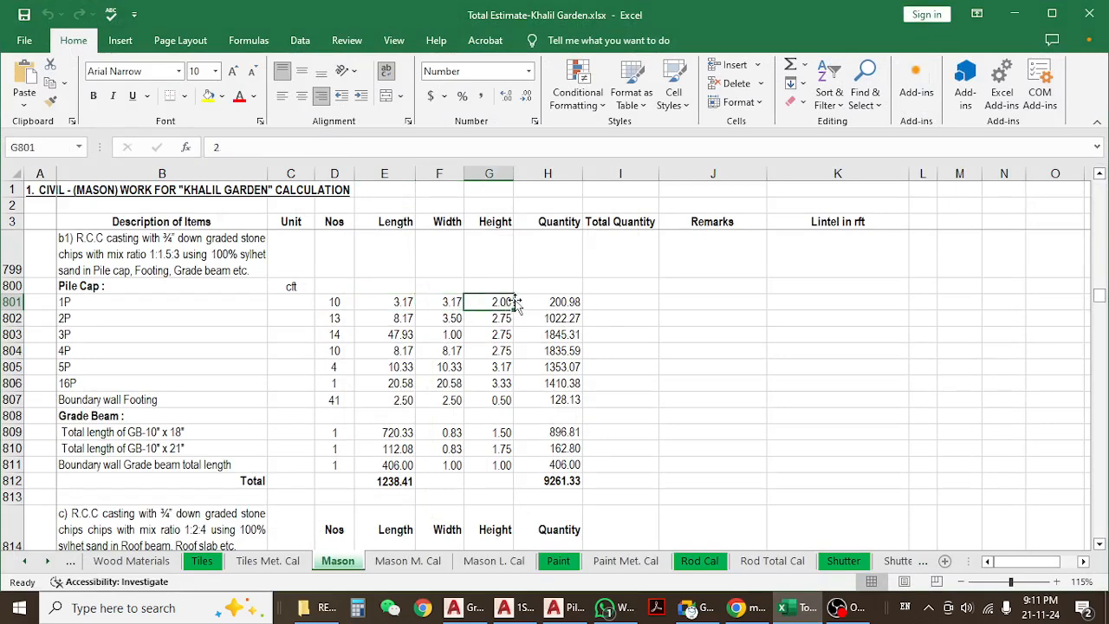
left_click(339, 301)
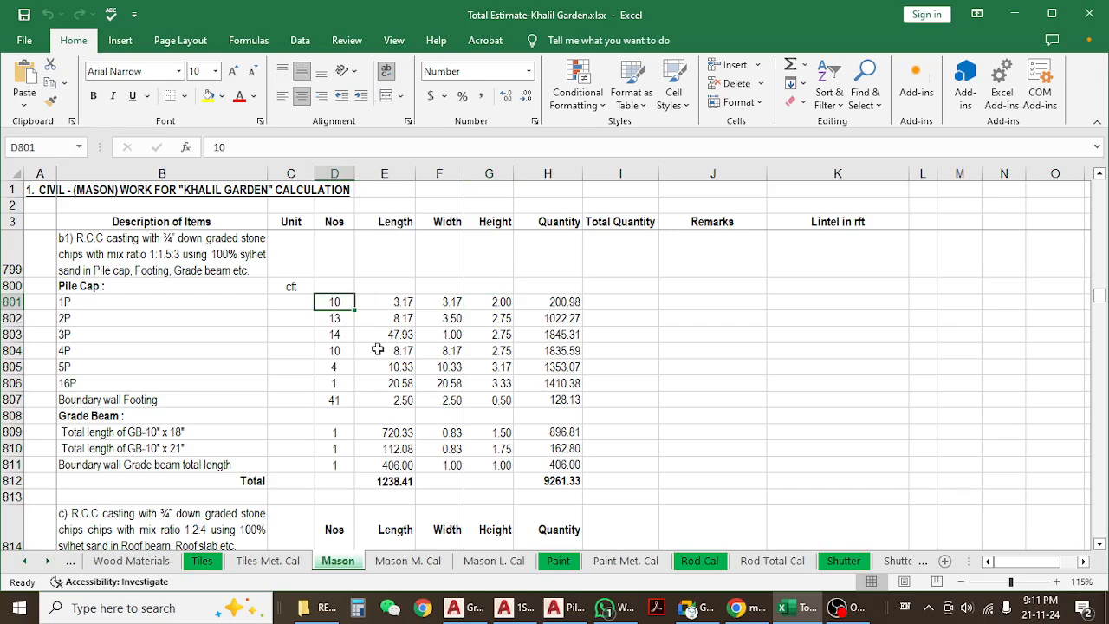
left_click(539, 302)
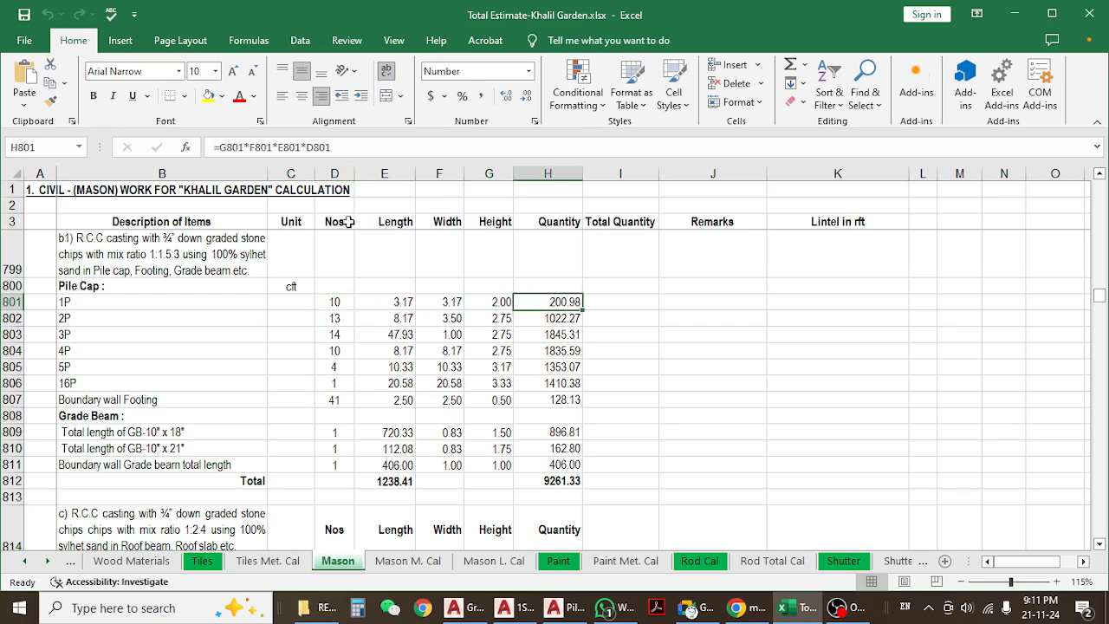
- Trace the 1P quantity formula through its number, length, width and height cells, leaving the formula unedited
left_click(337, 301)
left_click(404, 302)
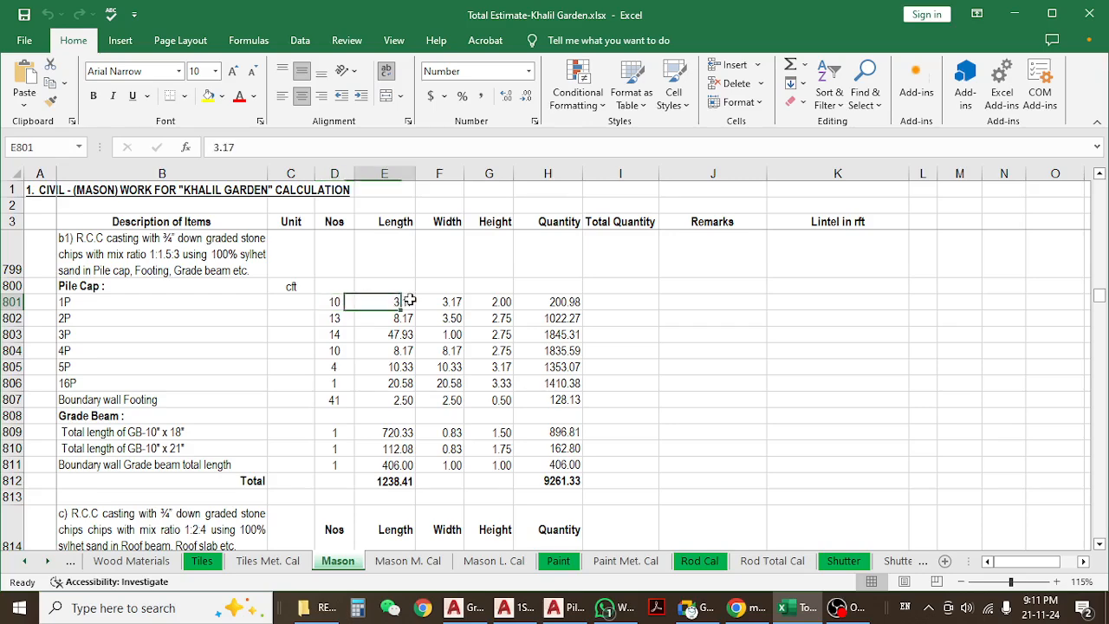
left_click(450, 302)
left_click(486, 302)
left_click(555, 302)
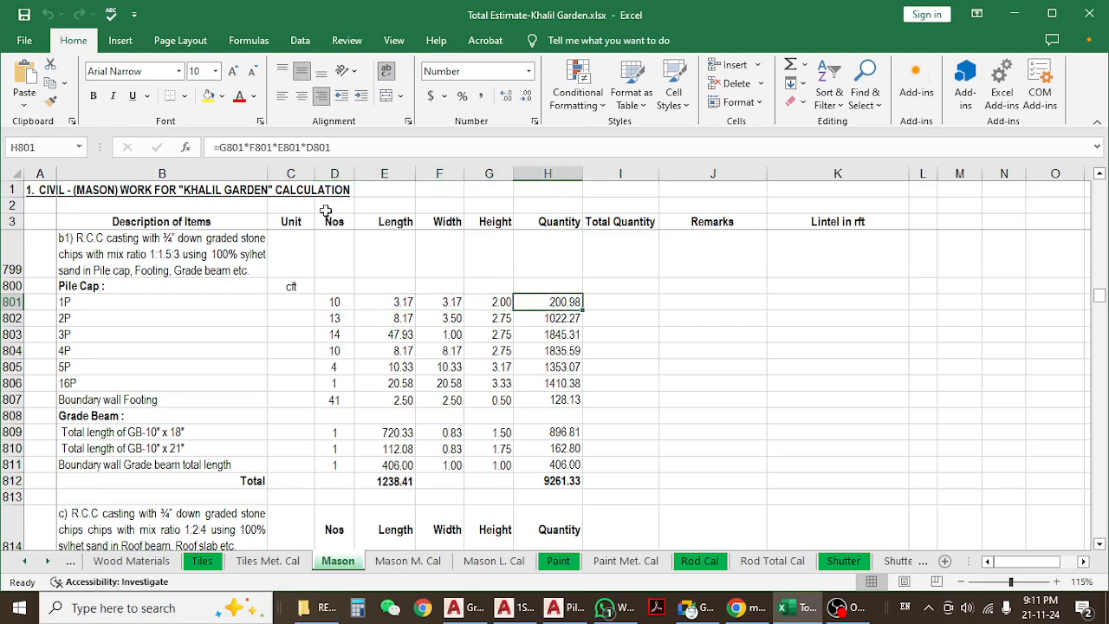
double_click(579, 301)
key("Escape")
- Set the 1P pile cap's length to 4 to demonstrate how its quantity recalculates
left_click(396, 301)
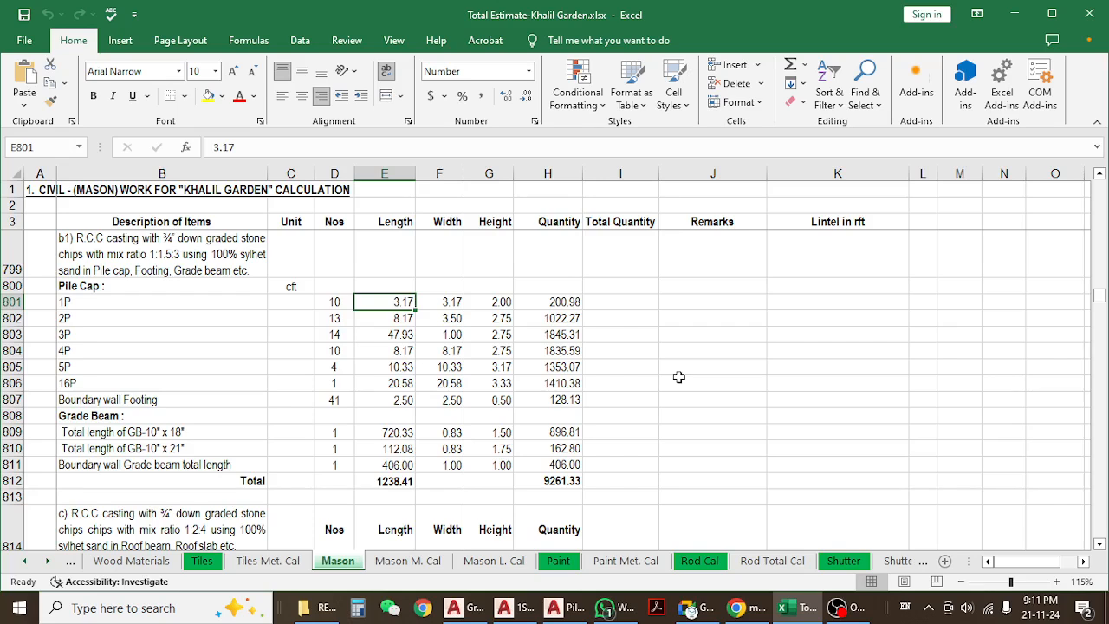
type("4")
key("Return")
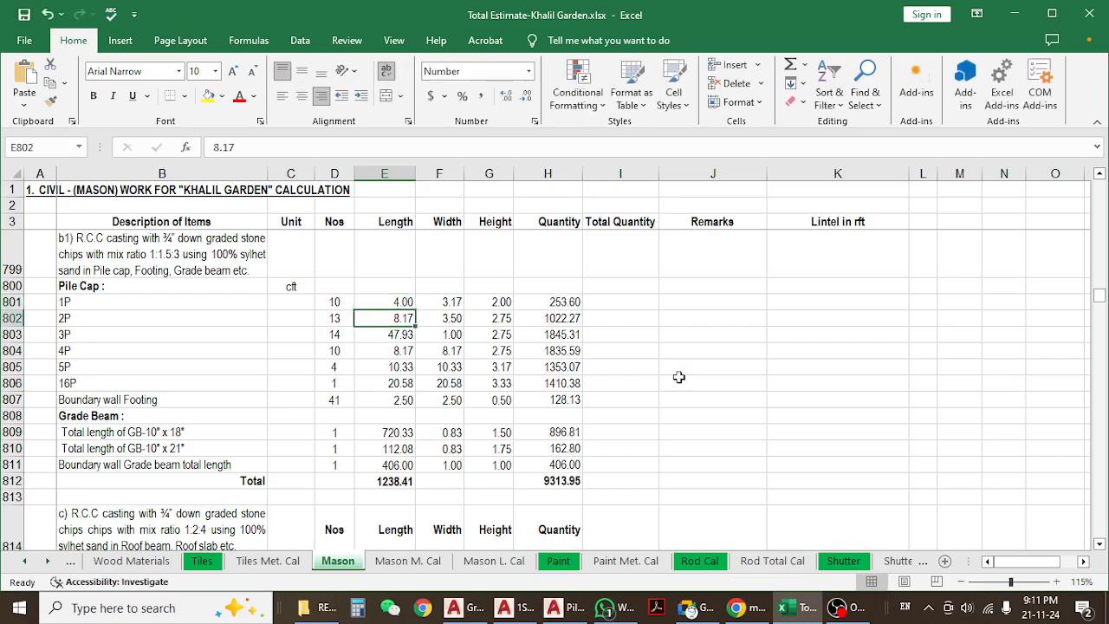
- Check the 1P pile cap's quantity and undo the last length change
left_click(541, 297)
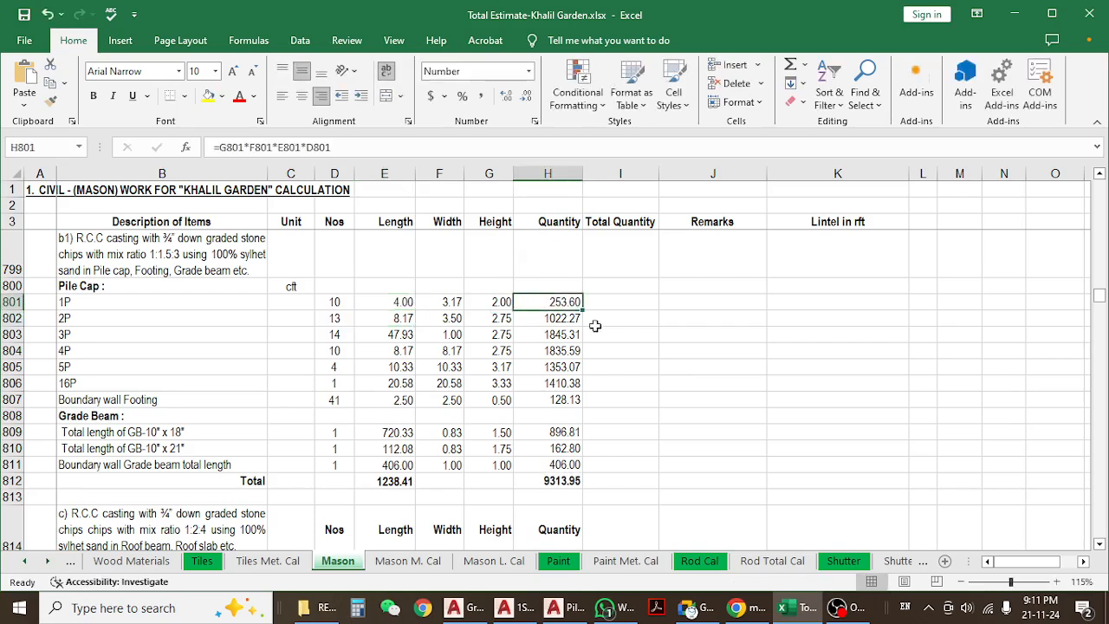
key("ctrl+z")
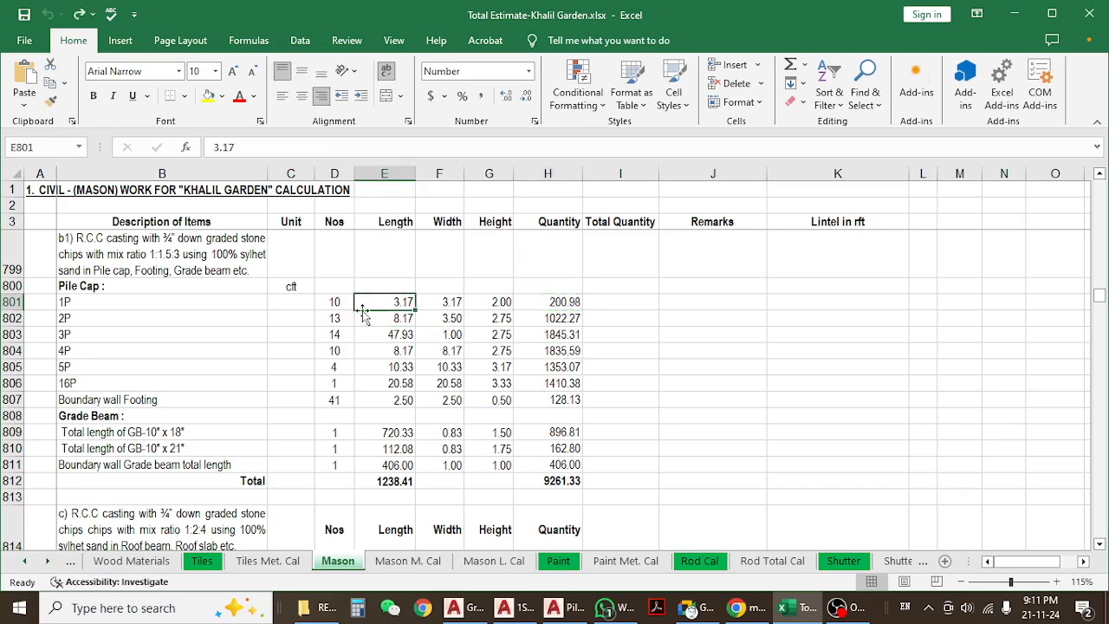
- Set the 1P pile cap's number to 12 to demonstrate the quantity recalculation, and undo the change
left_click(338, 302)
type("12")
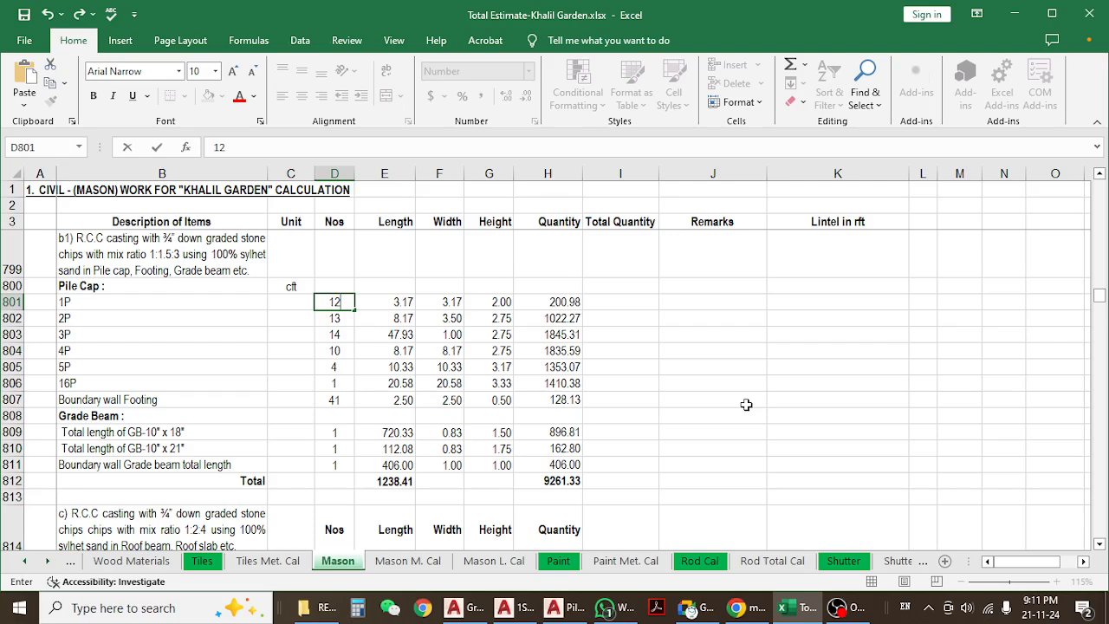
key("Return")
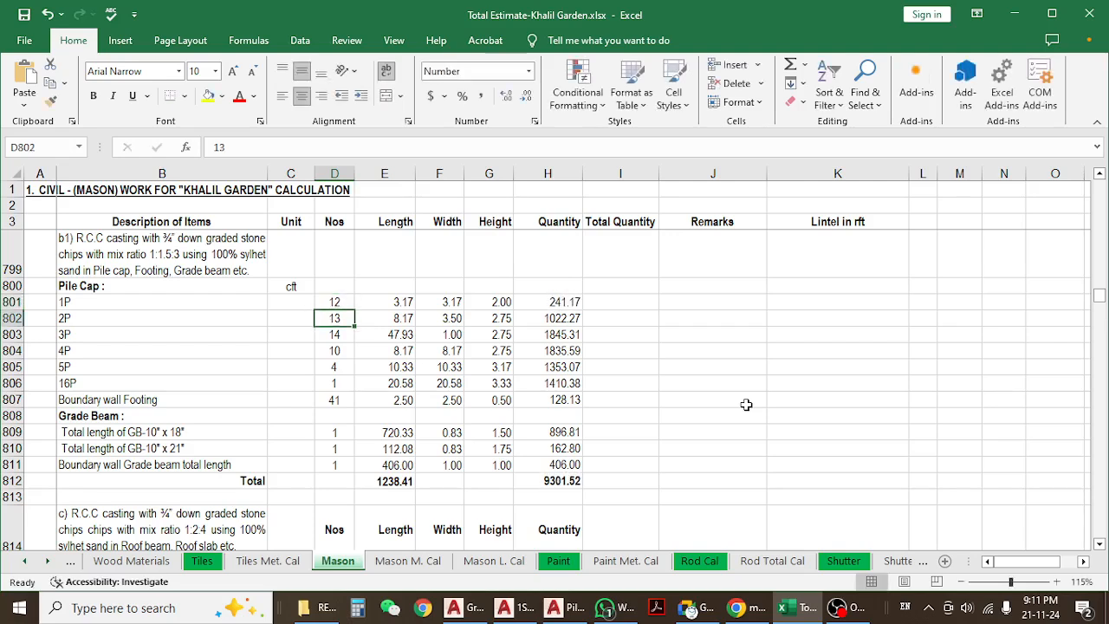
key("ctrl+z")
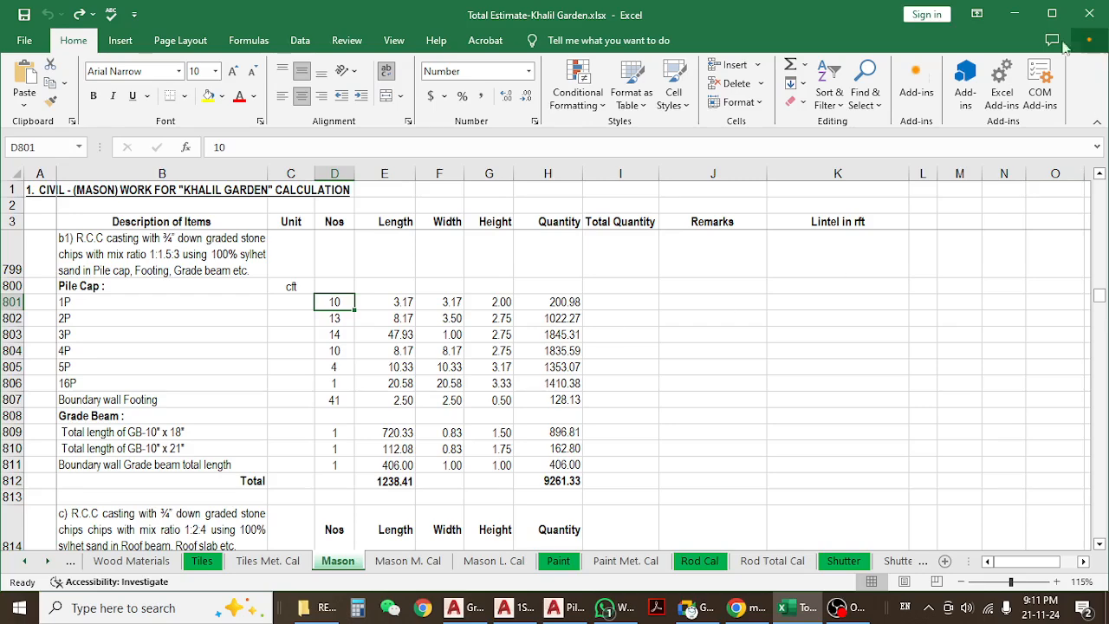
- Switch to the Pile Detail drawing in AutoCAD and examine the plan dimensions of the three-pile cap
left_click(1020, 14)
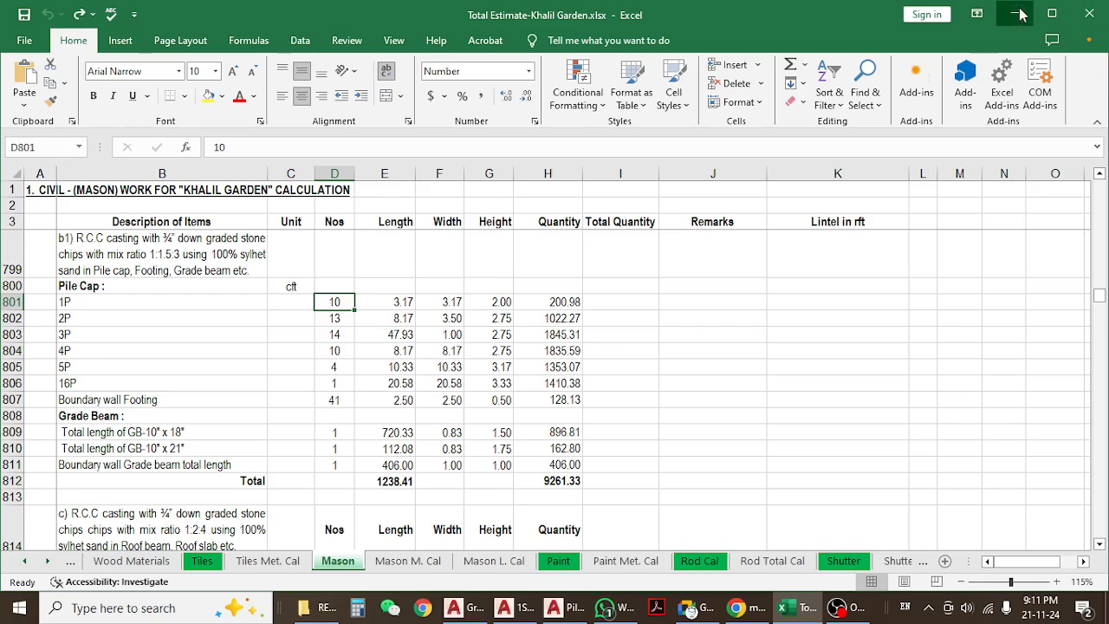
scroll(592, 341, "down", 6)
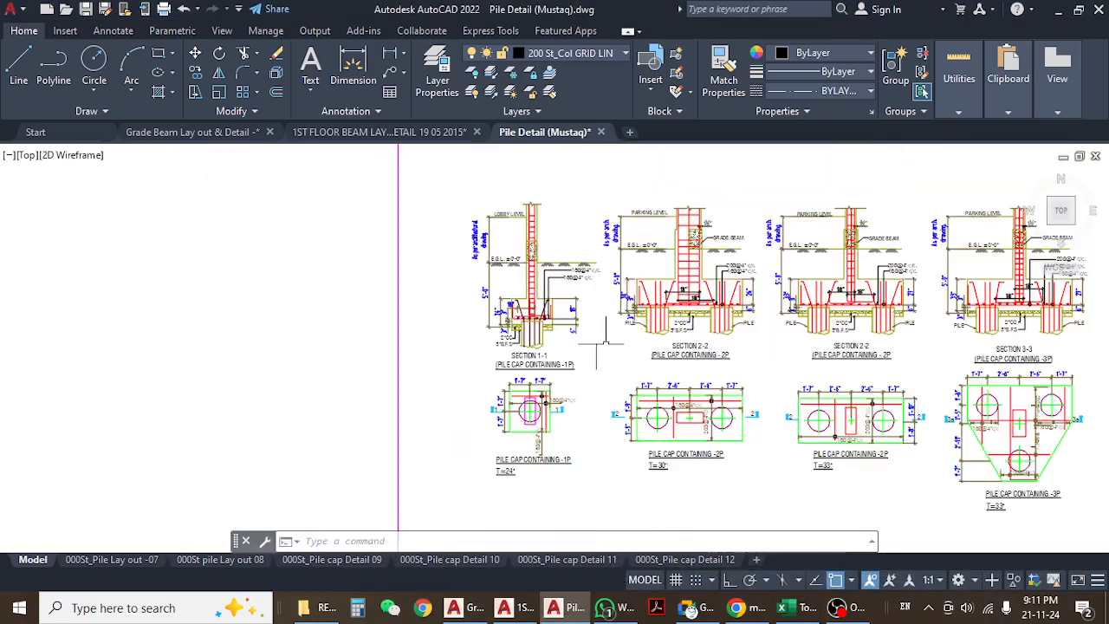
scroll(595, 456, "up", 4)
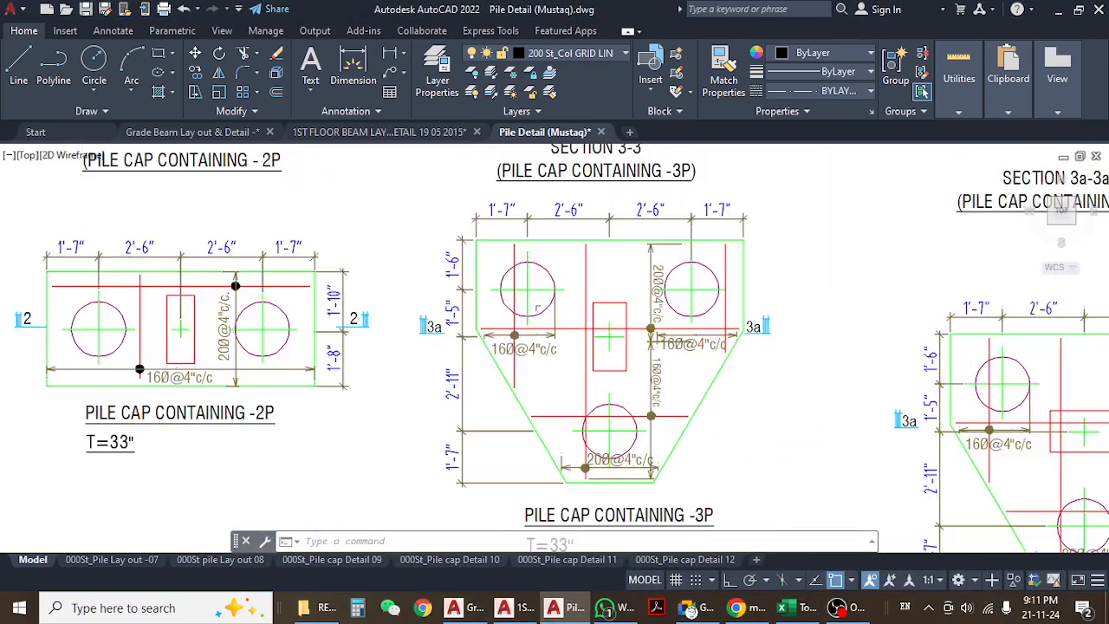
scroll(519, 286, "down", 2)
scroll(520, 290, "up", 2)
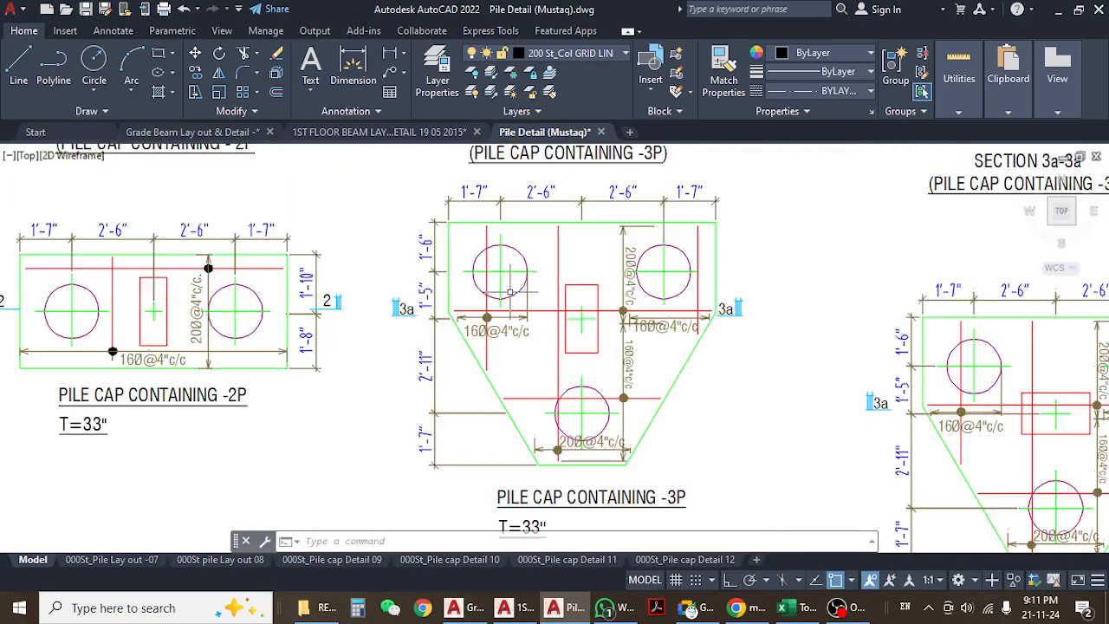
scroll(753, 373, "up", 2)
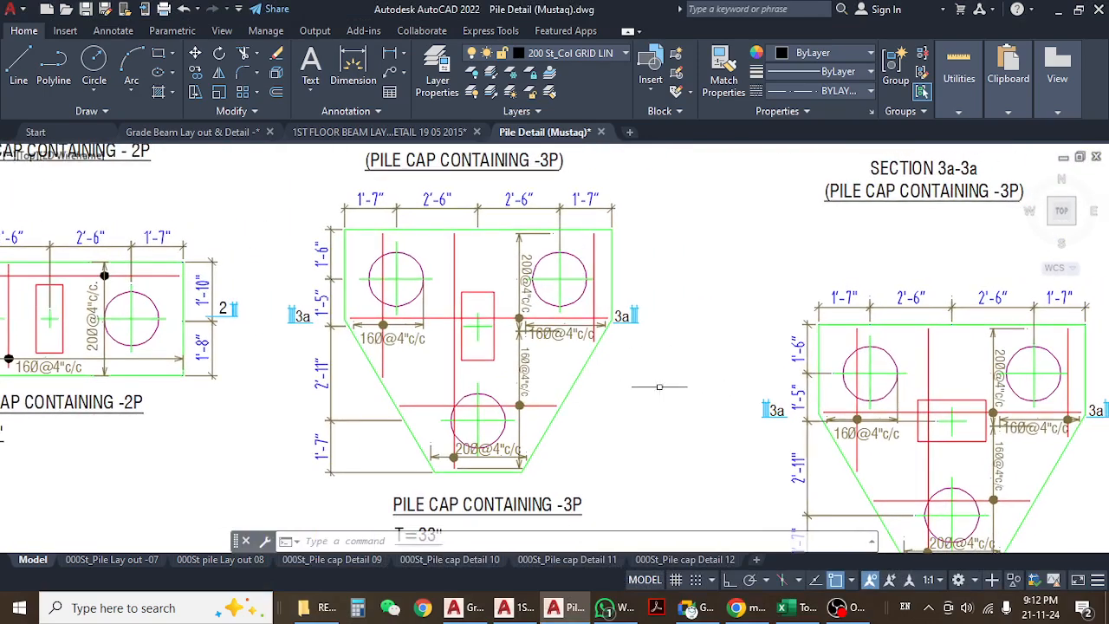
scroll(493, 264, "up", 1)
mouse_move(494, 265)
middle_mouse_down()
mouse_move(406, 291)
mouse_move(443, 295)
middle_mouse_up()
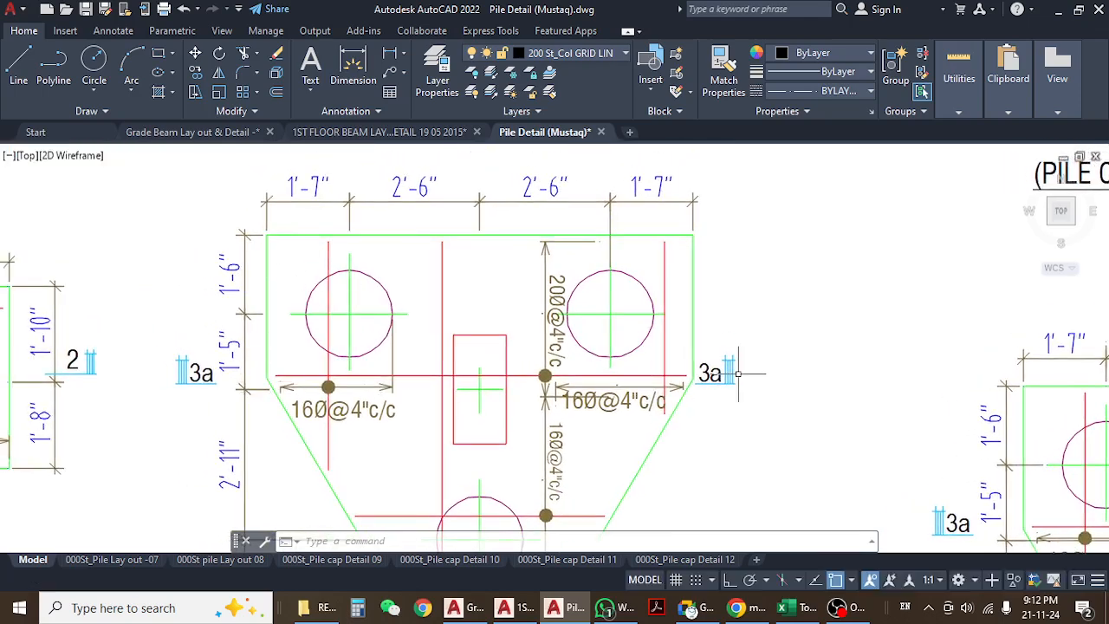
mouse_move(723, 372)
middle_mouse_down()
mouse_move(716, 272)
mouse_move(715, 281)
middle_mouse_up()
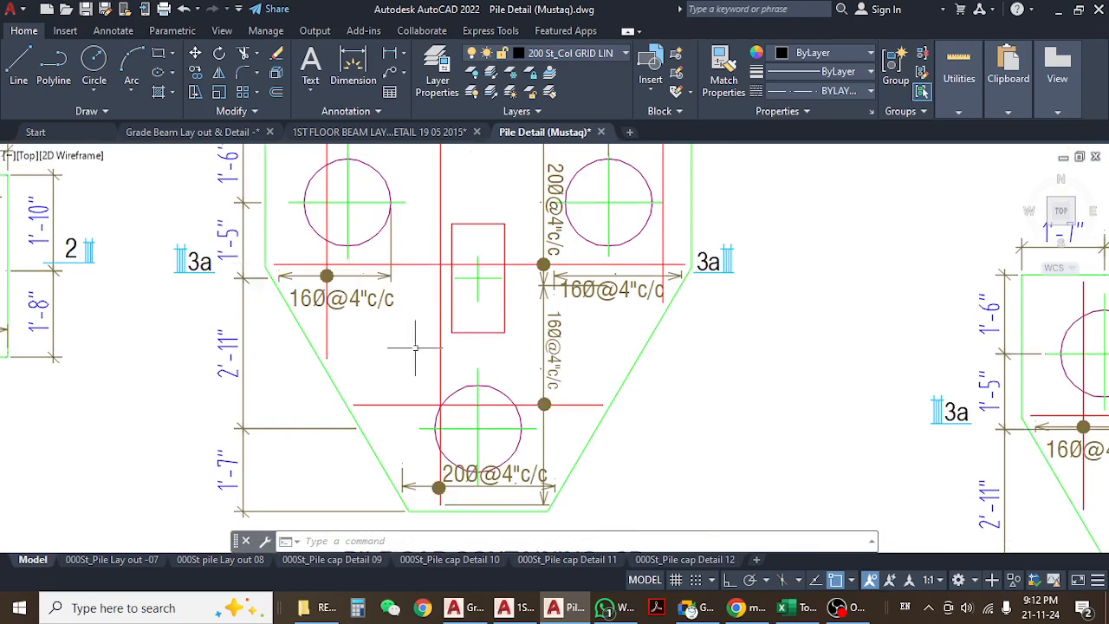
middle_click_drag(403, 513, 408, 486)
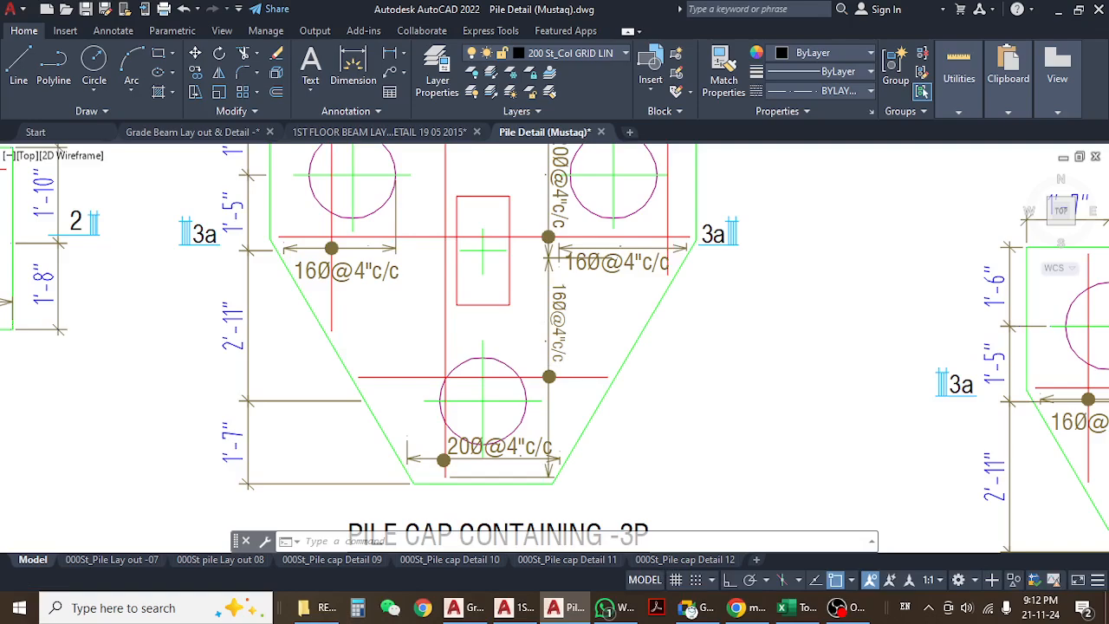
middle_click_drag(369, 378, 409, 355)
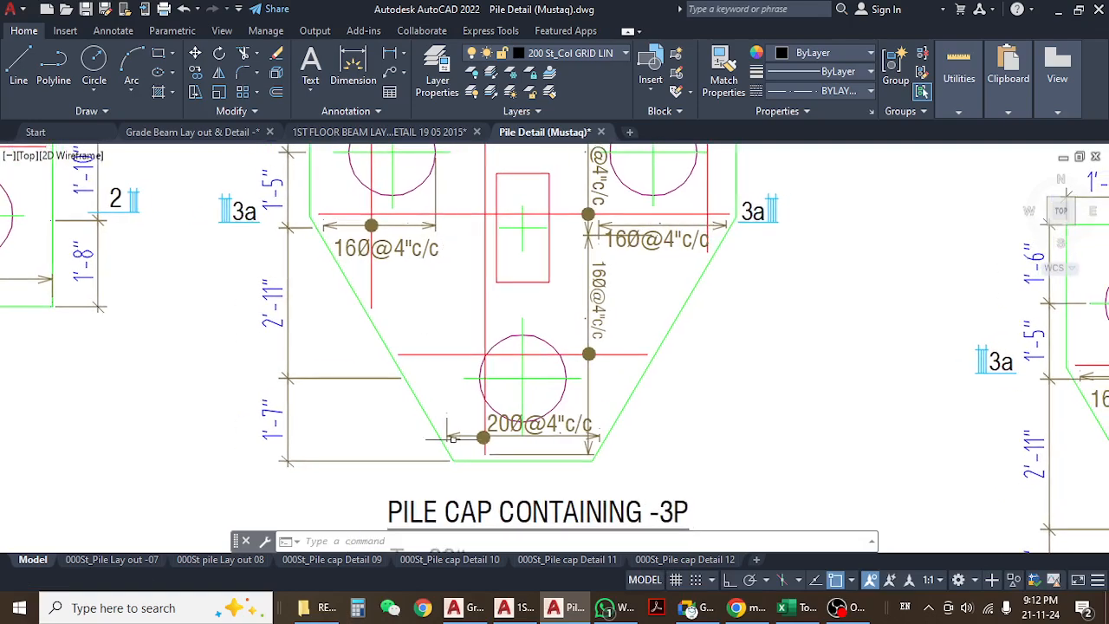
mouse_move(603, 308)
middle_mouse_down()
mouse_move(565, 368)
mouse_move(571, 377)
mouse_move(577, 260)
middle_mouse_up()
- Examine the cap thickness, excavation depth, CC and brick flat soling dimensions on Section 3-3
scroll(555, 277, "down", 5)
scroll(472, 308, "up", 3)
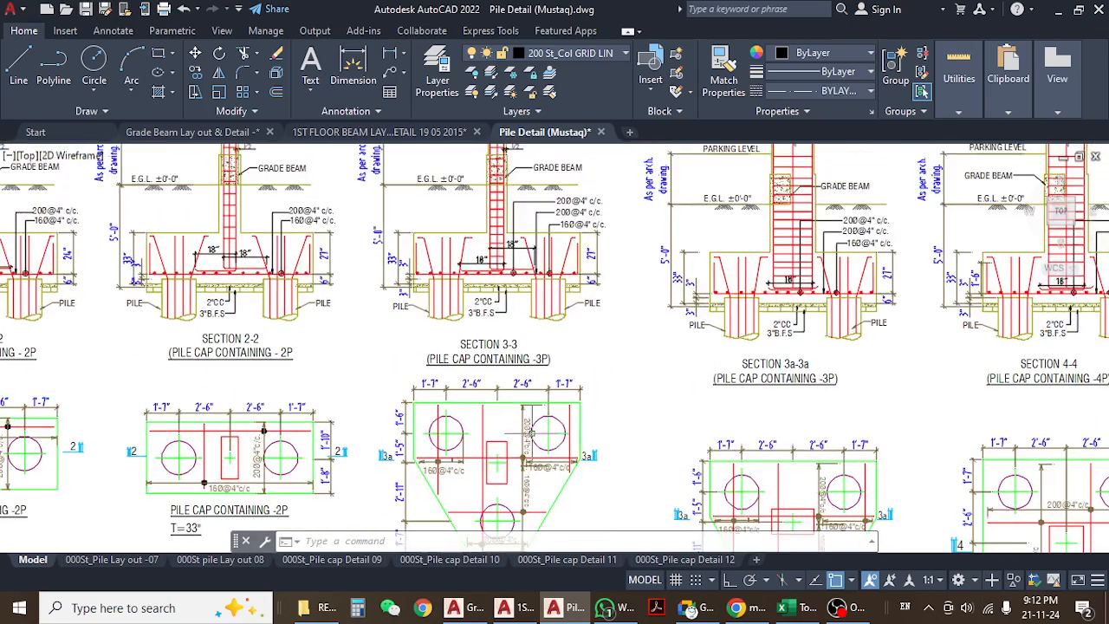
scroll(412, 236, "up", 3)
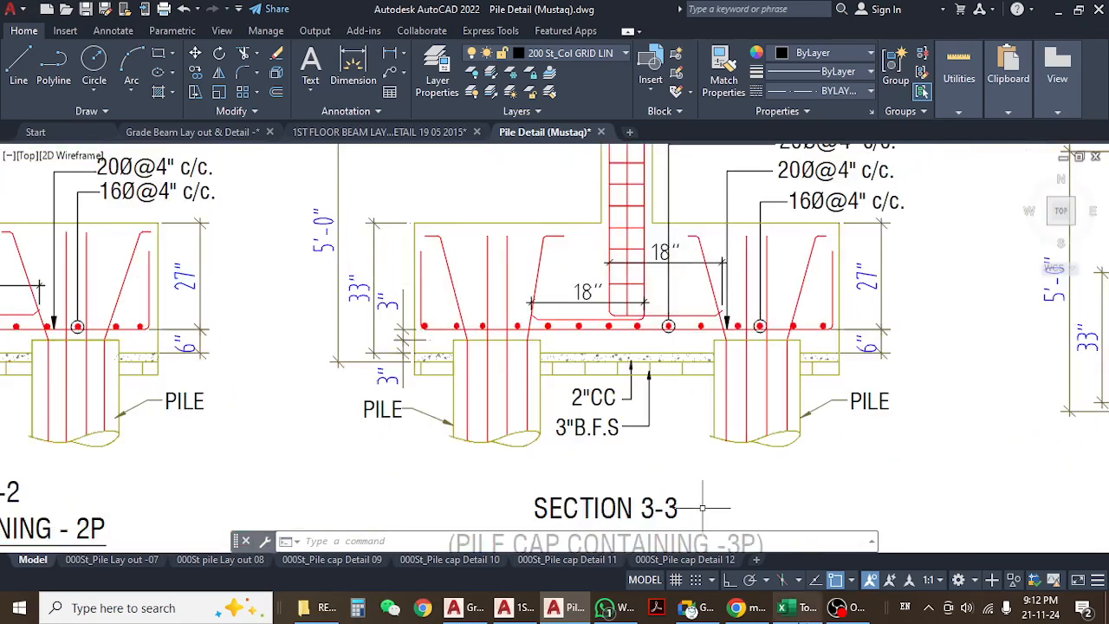
- Switch to the Excel estimate and review the 3P pile cap's length, width and height
left_click(792, 609)
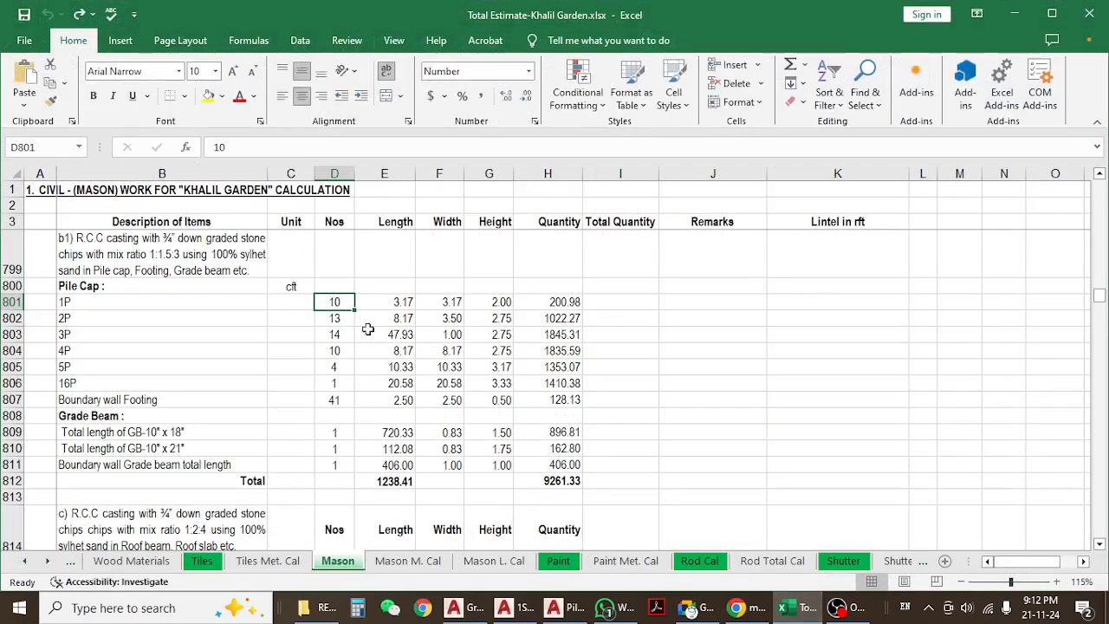
left_click(132, 339)
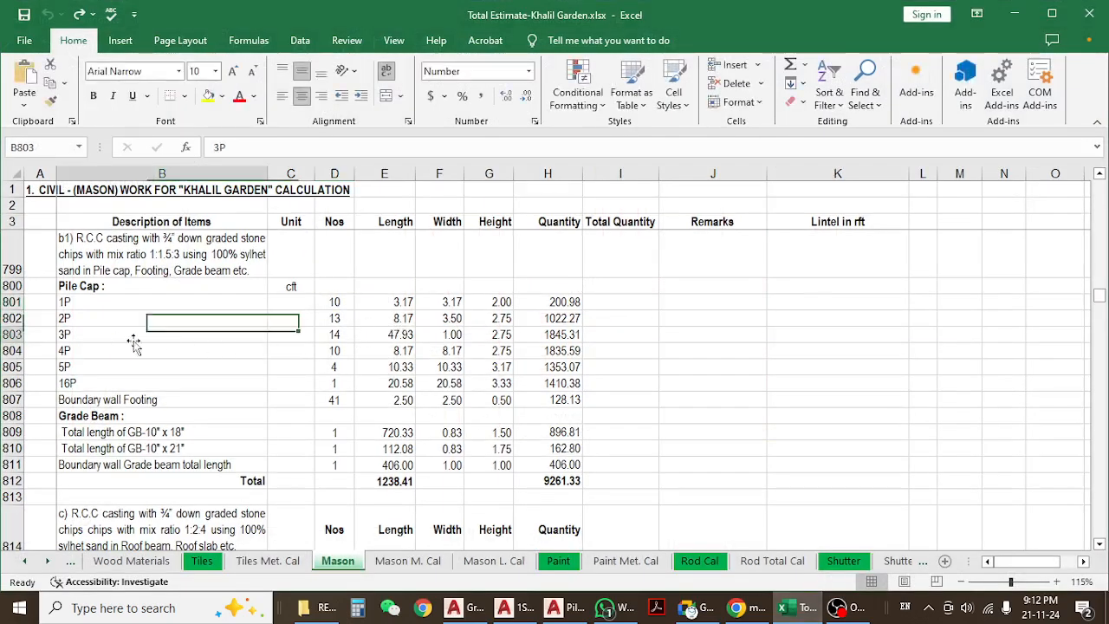
left_click(380, 336)
left_click(444, 334)
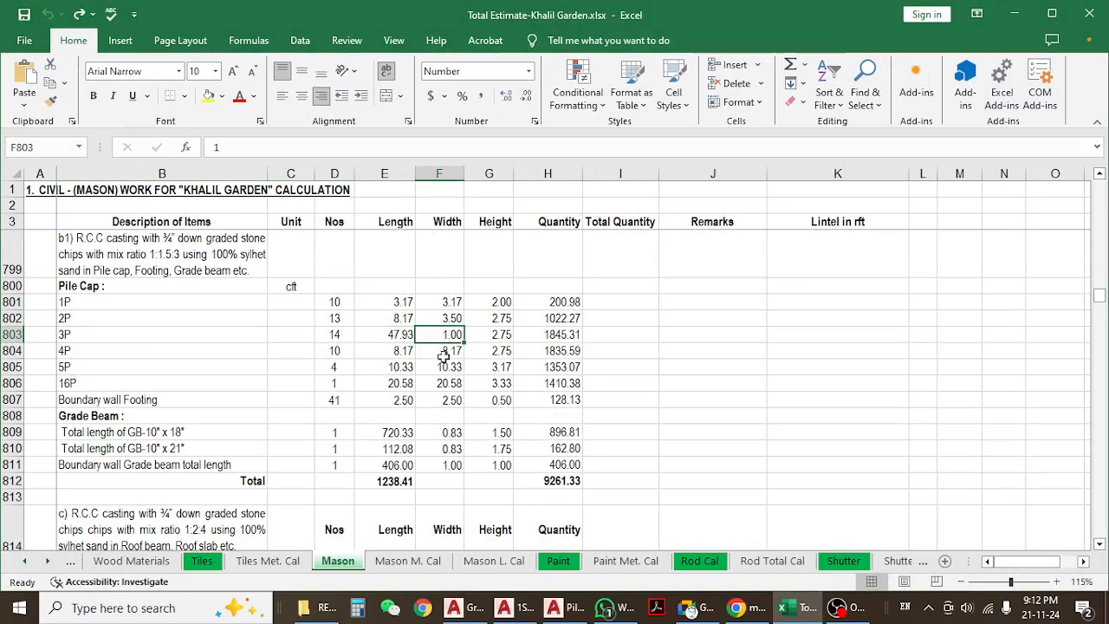
left_click(494, 334)
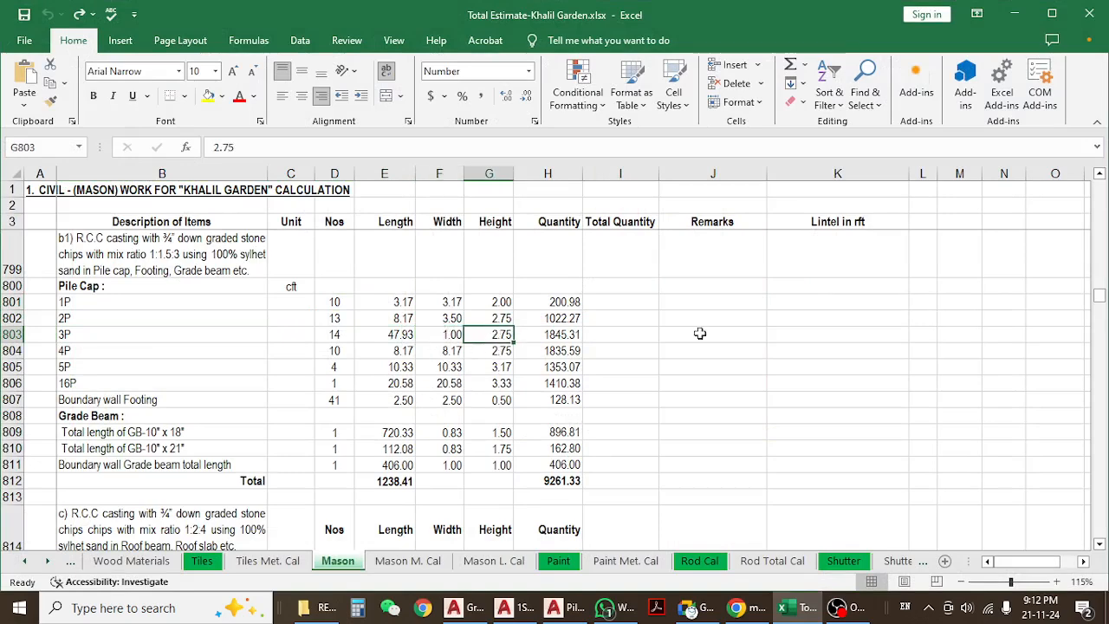
- Switch to AutoCAD and select the 33" cap thickness dimension on Section 3-3
key("alt+Tab")
scroll(358, 290, "up", 2)
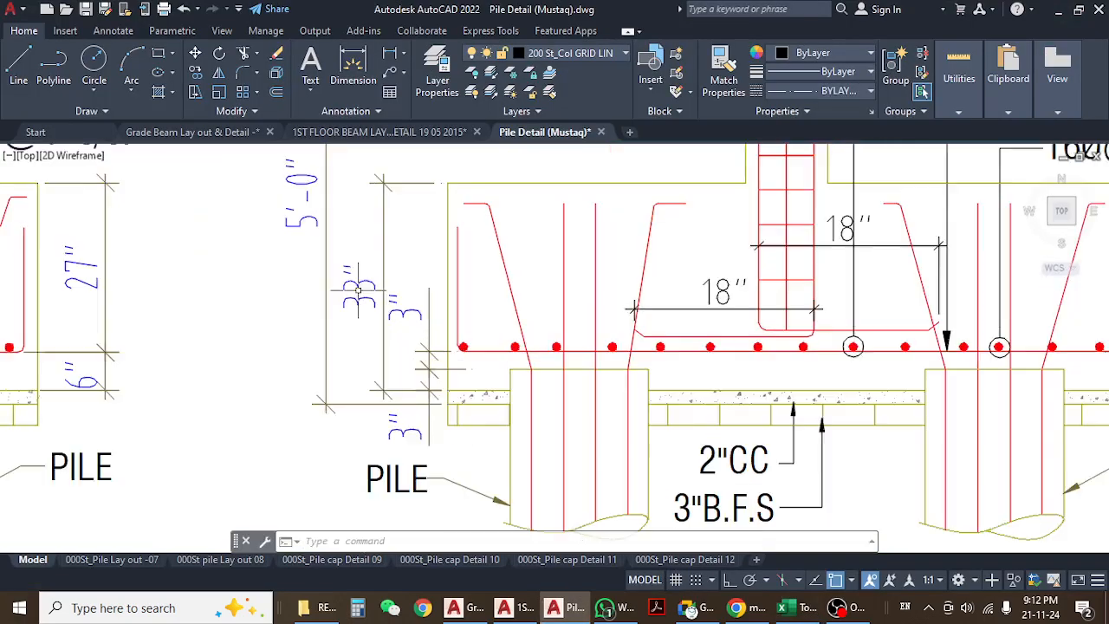
left_click(376, 276)
left_click(353, 321)
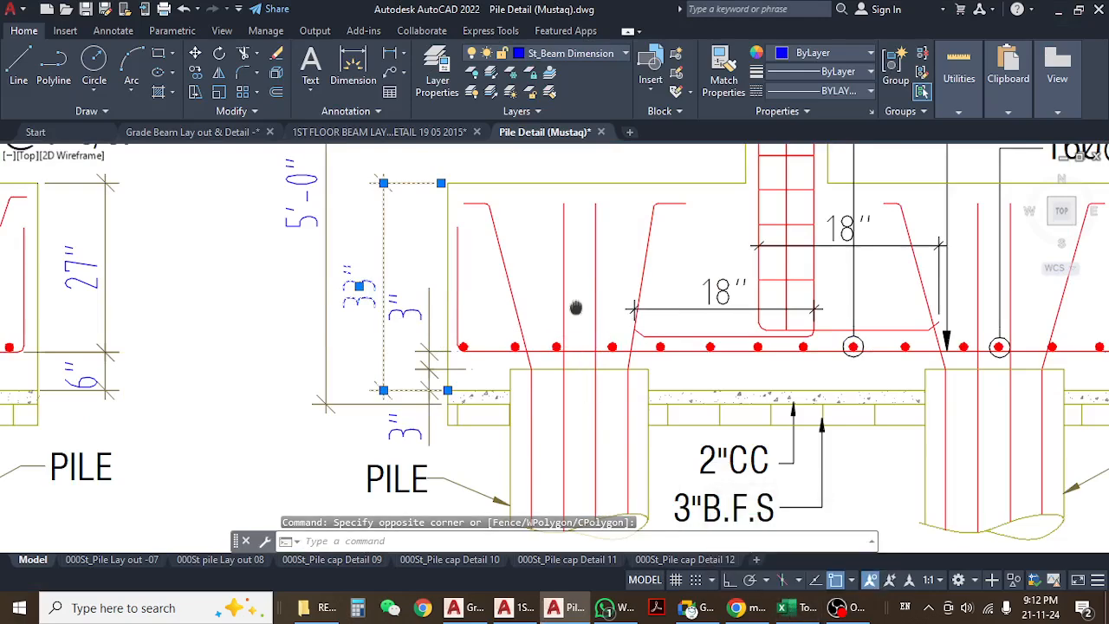
middle_click_drag(574, 310, 574, 331)
- Switch to the Excel estimate and review the 3P pile cap's height and quantity formula
left_click(802, 613)
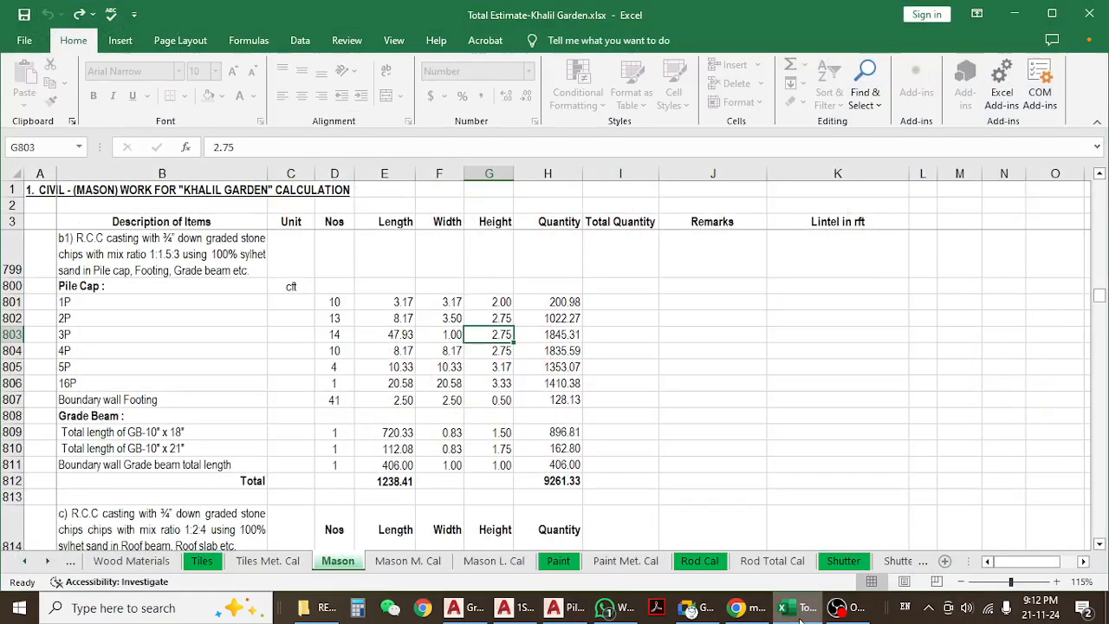
left_click(420, 336)
left_click(518, 331)
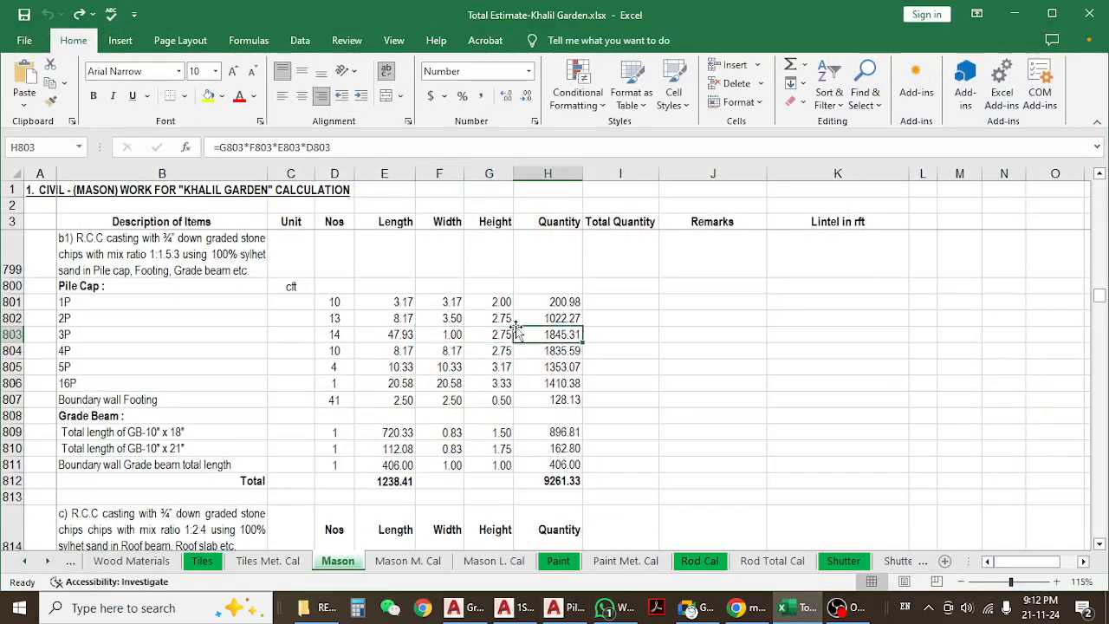
left_click(487, 332)
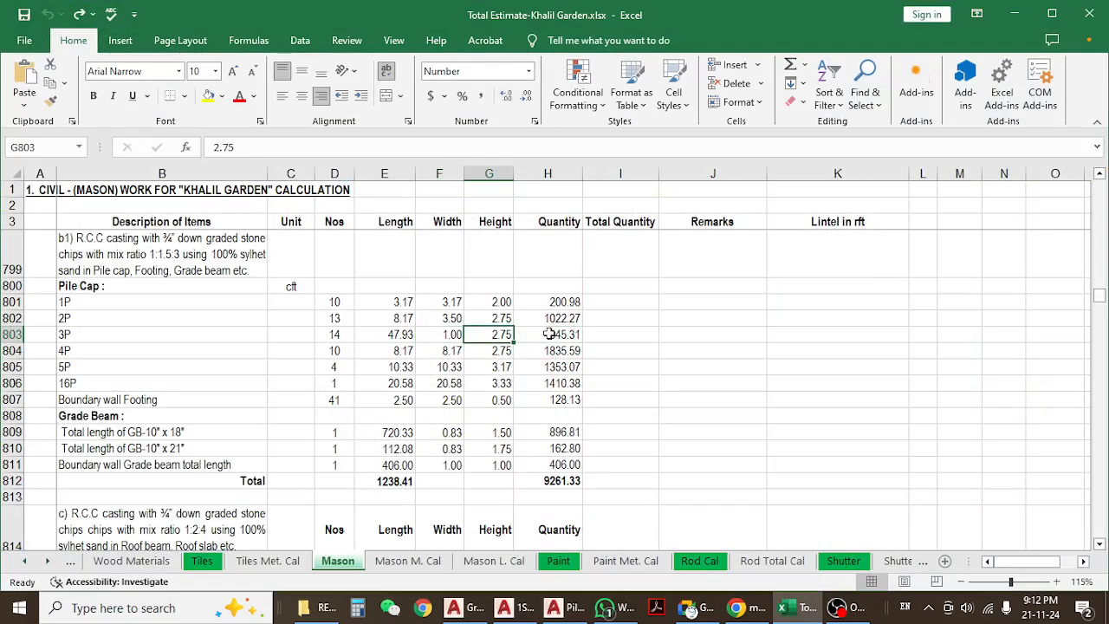
left_click(549, 334)
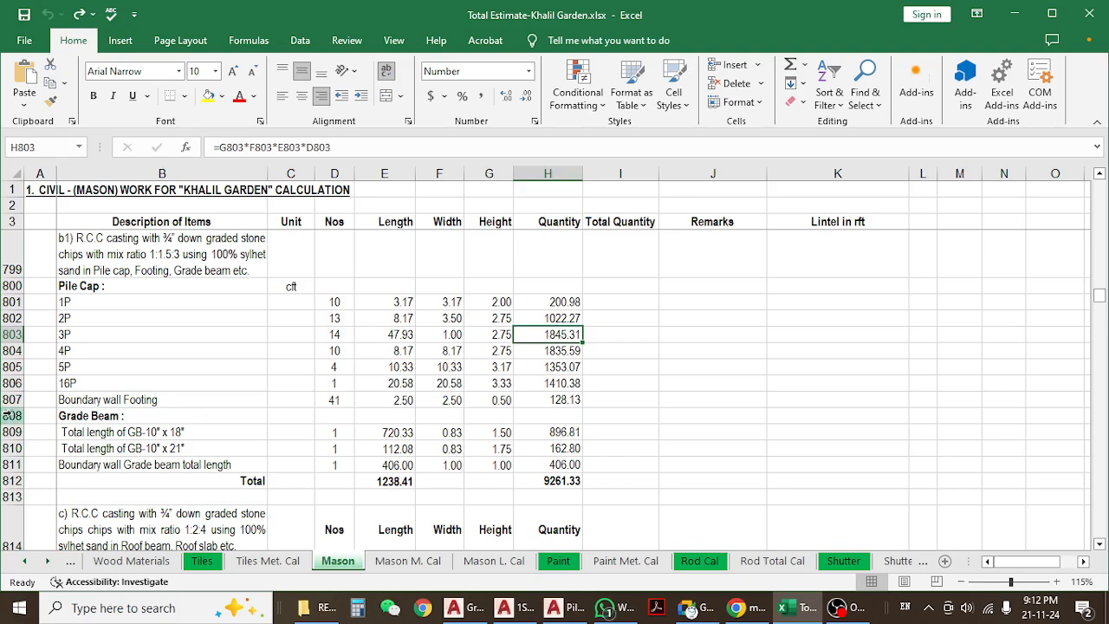
- Locate the GB-10" x 18" entry under Grade Beam, and switch to AutoCAD to examine the grade beam on Sections 3-3 and 2-2
left_click(86, 418)
left_click(113, 438)
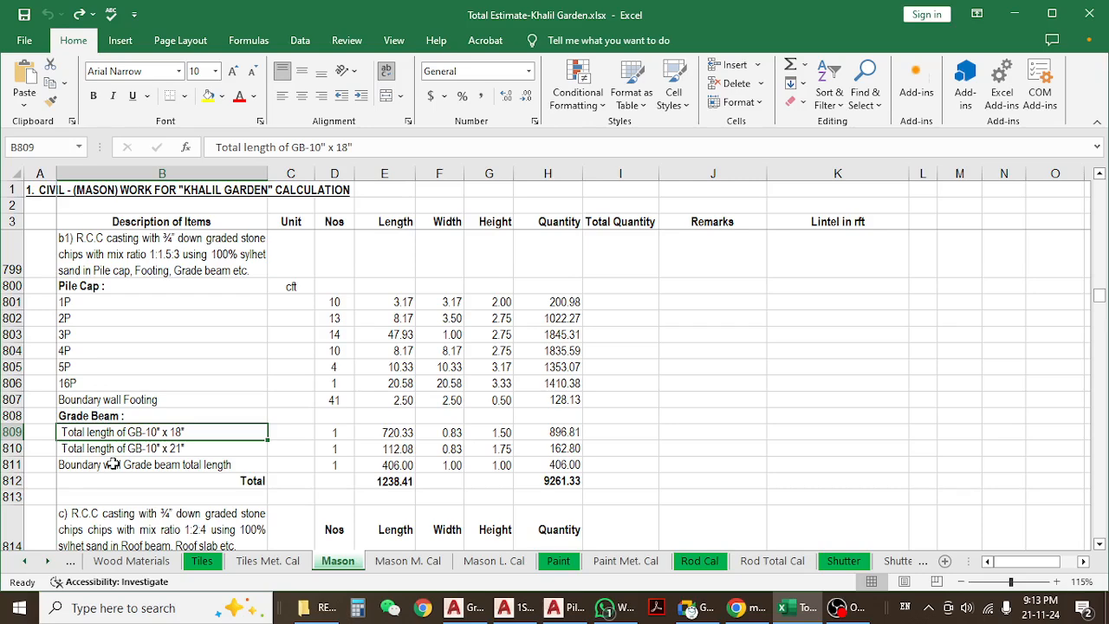
left_click(1015, 14)
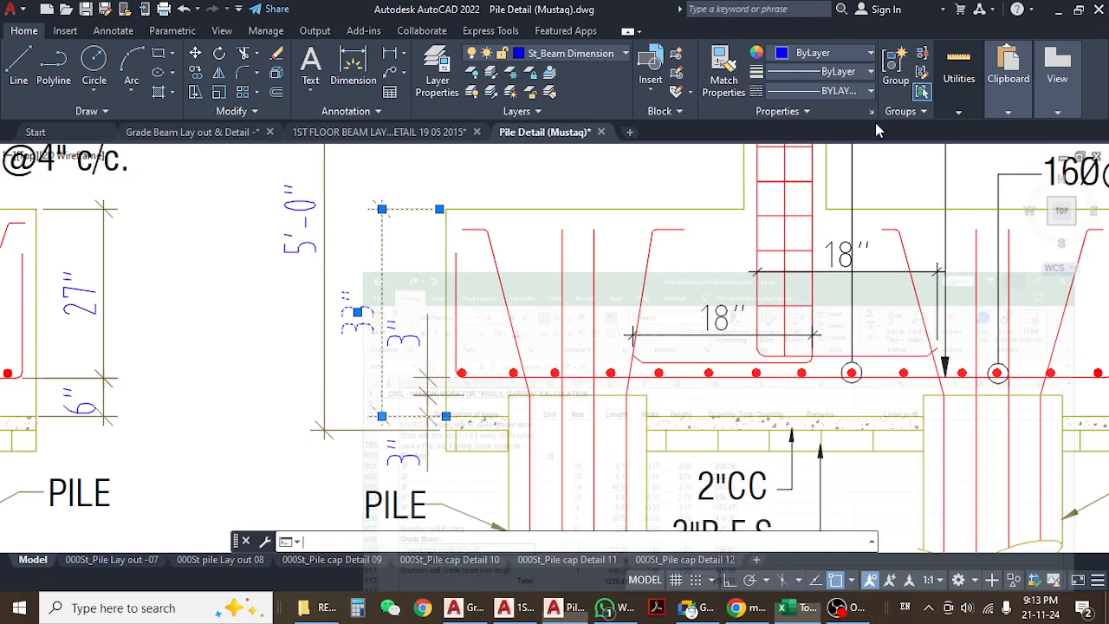
scroll(579, 173, "up", 4)
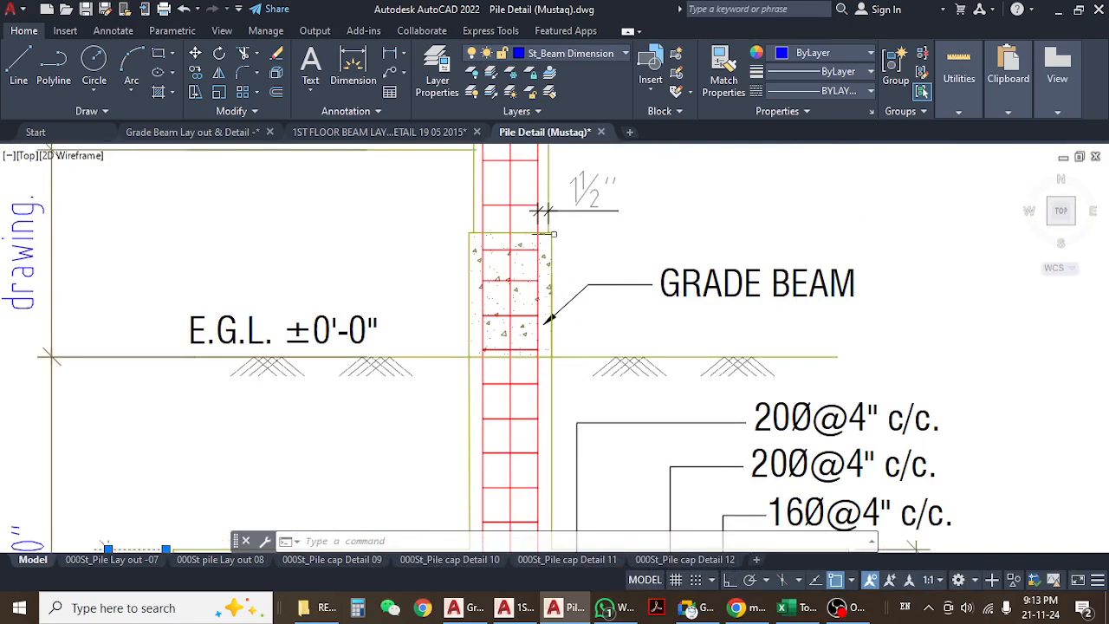
scroll(566, 311, "down", 5)
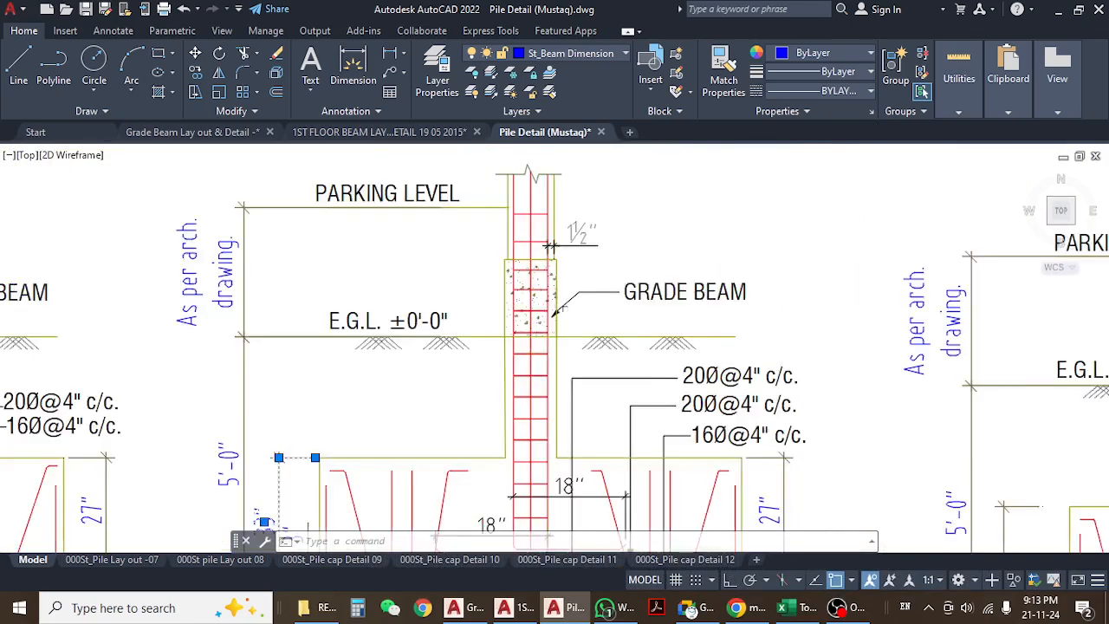
scroll(412, 359, "up", 4)
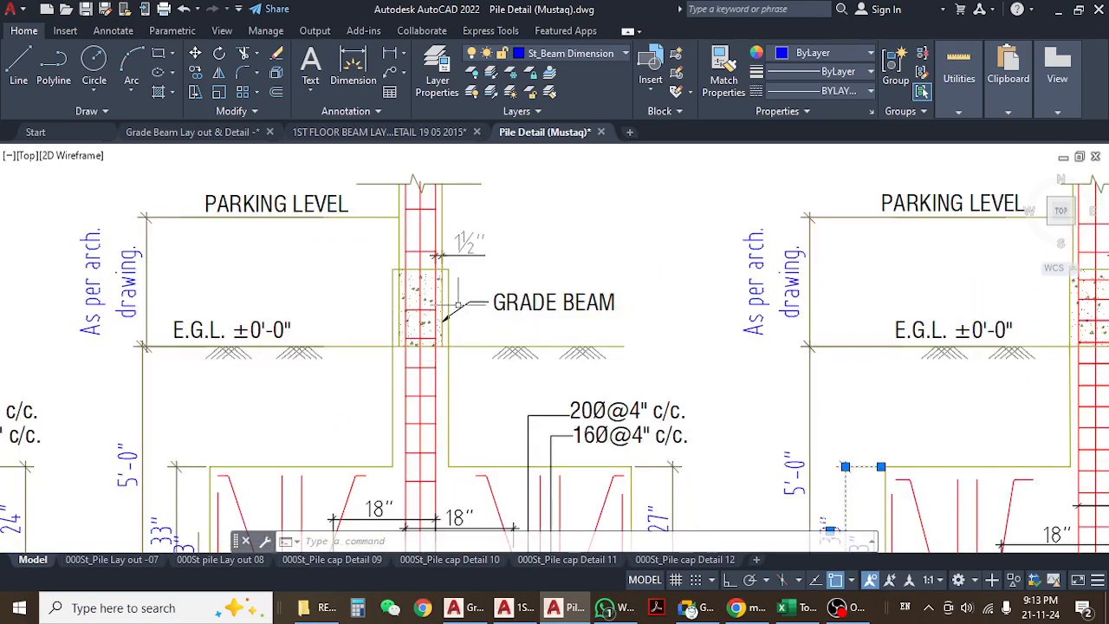
scroll(447, 296, "down", 5)
scroll(227, 342, "up", 4)
scroll(411, 251, "up", 3)
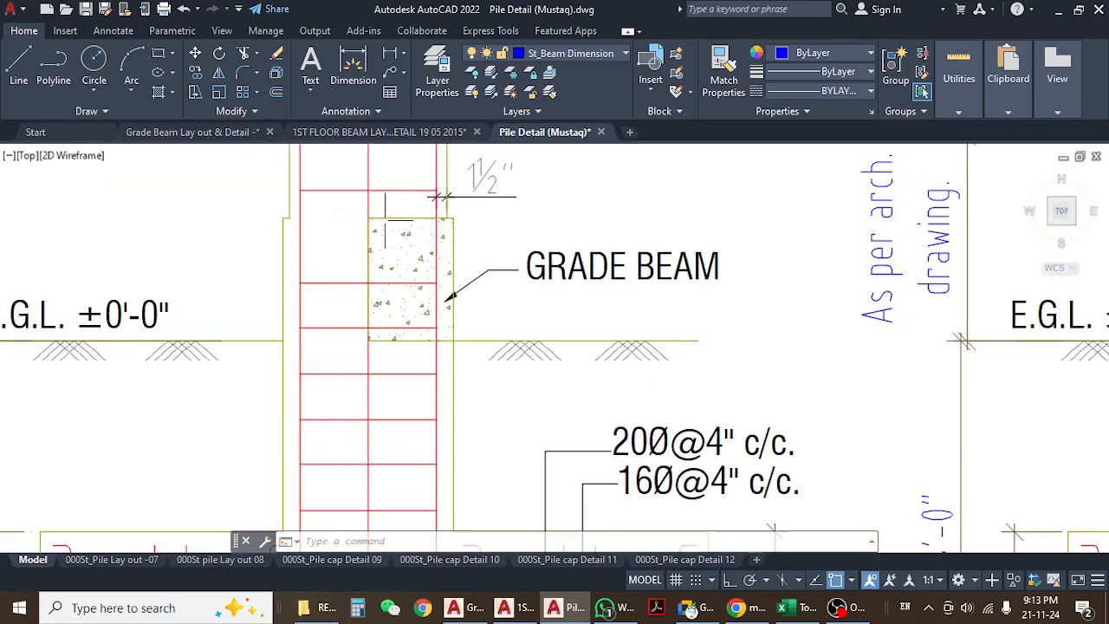
- Examine the grade beam's position relative to ground level on Section 1-1 and survey the full row of pile cap details
scroll(441, 293, "down", 4)
middle_click_drag(168, 335, 370, 342)
scroll(248, 327, "up", 4)
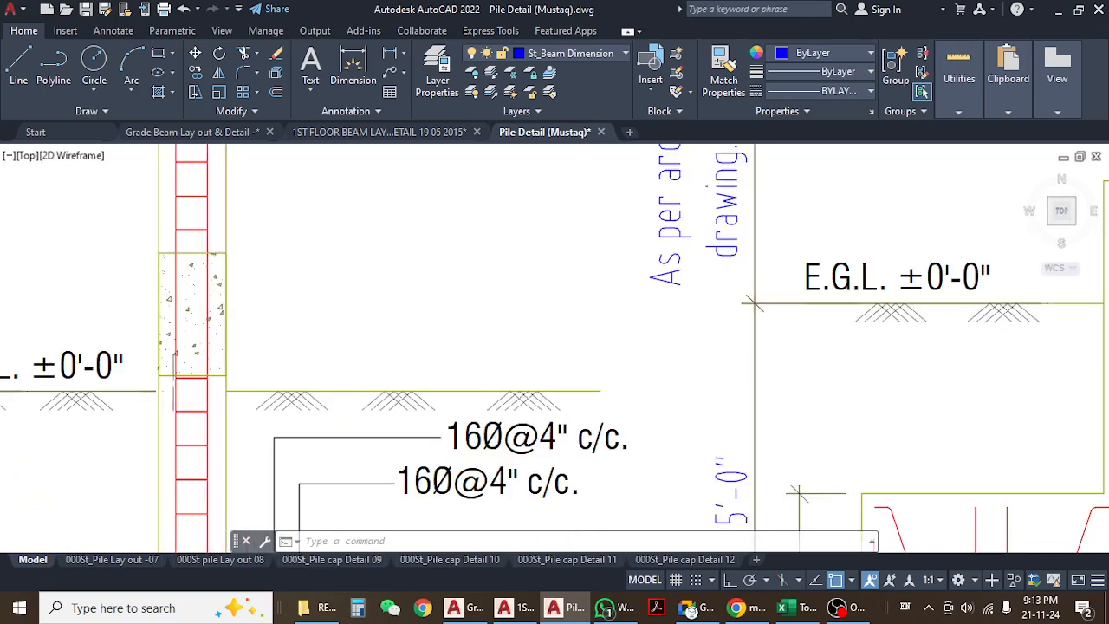
scroll(292, 366, "down", 8)
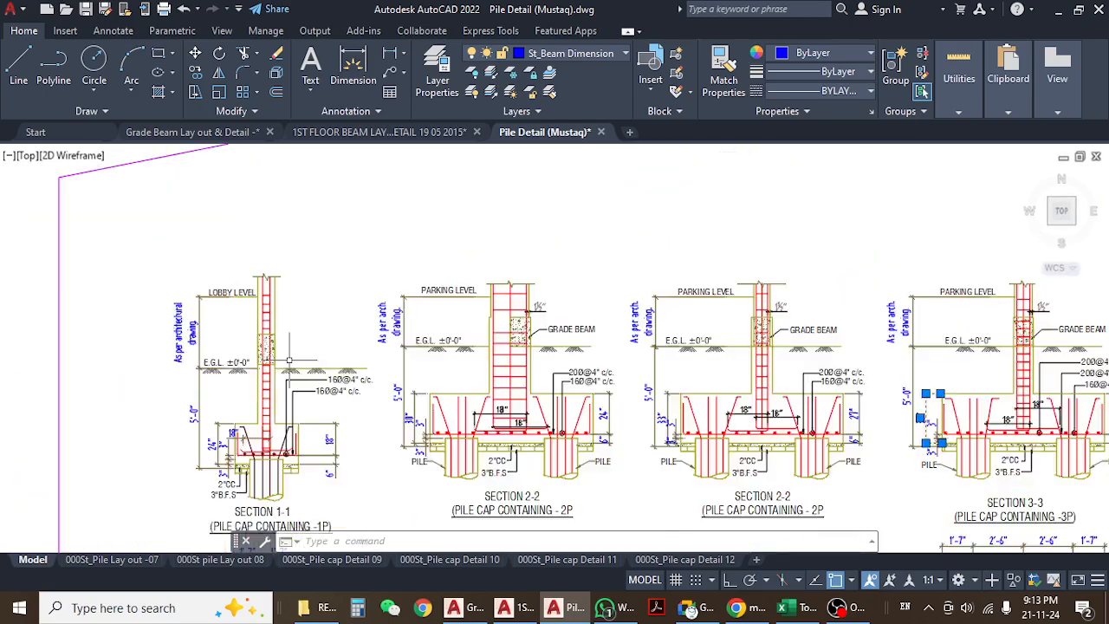
middle_click_drag(602, 425, 533, 367)
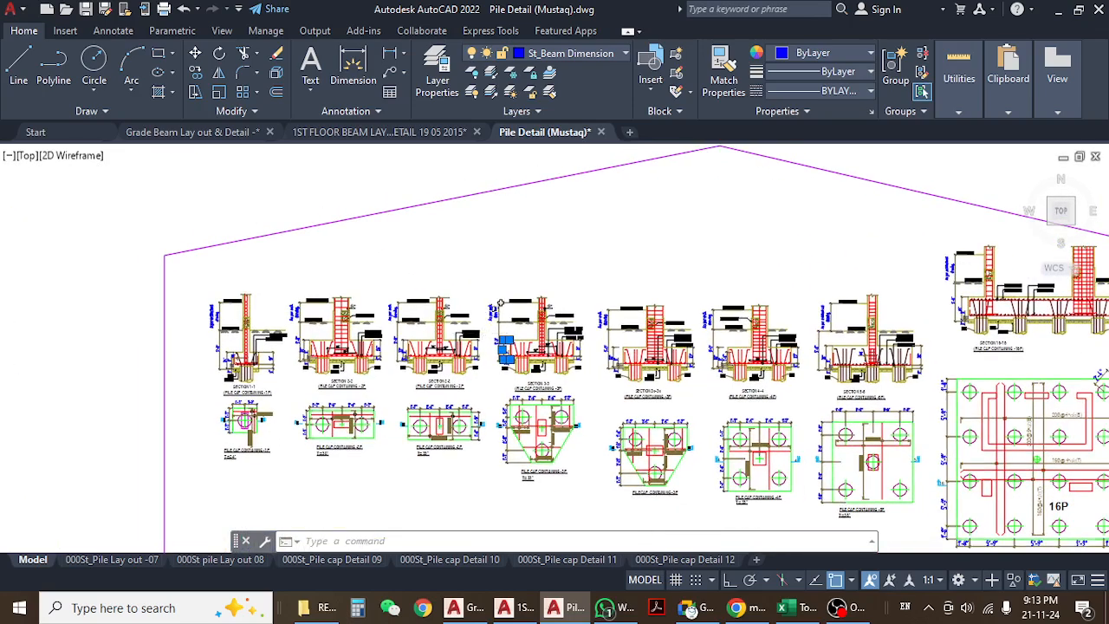
- Locate Grade Beam Lay out & Detail -.dwg in the project folder in File Explorer, and switch to that open drawing in AutoCAD
left_click(316, 607)
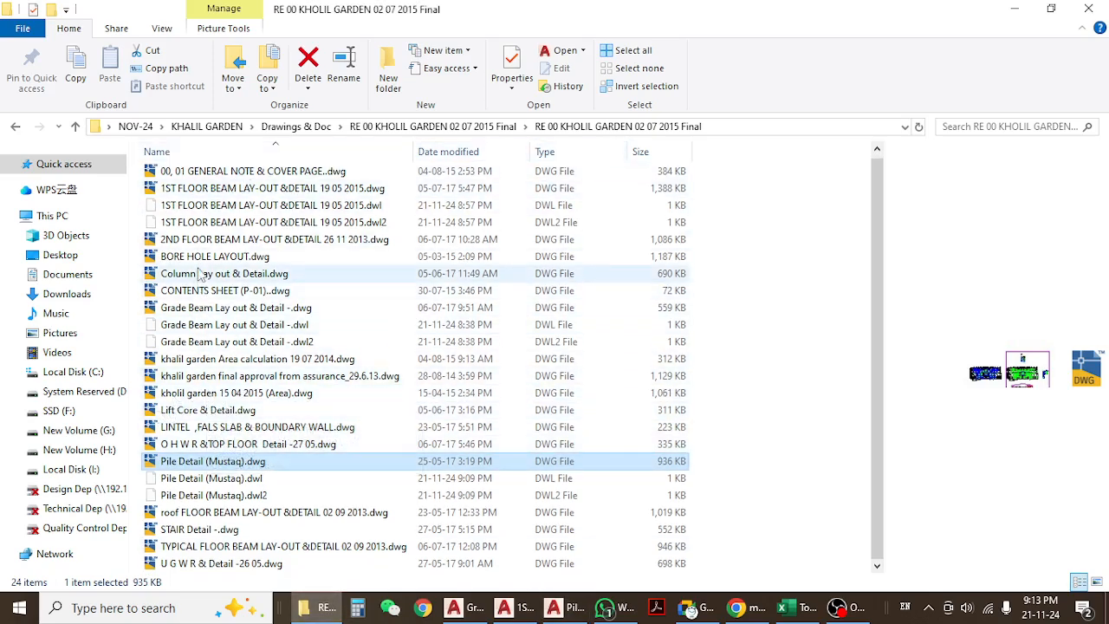
left_click(213, 308)
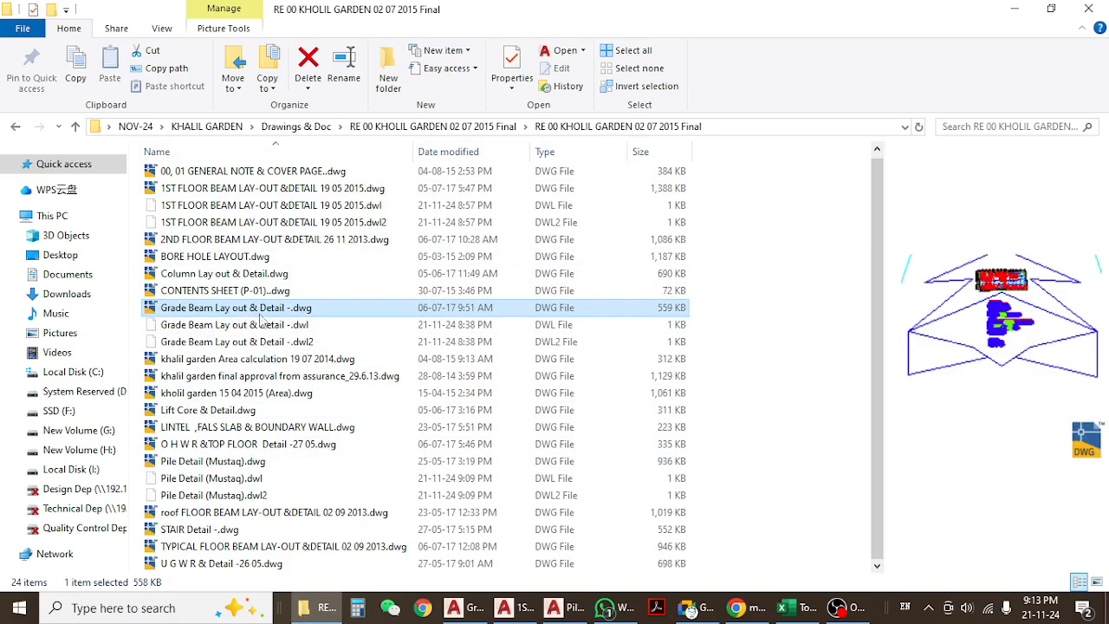
left_click(1016, 14)
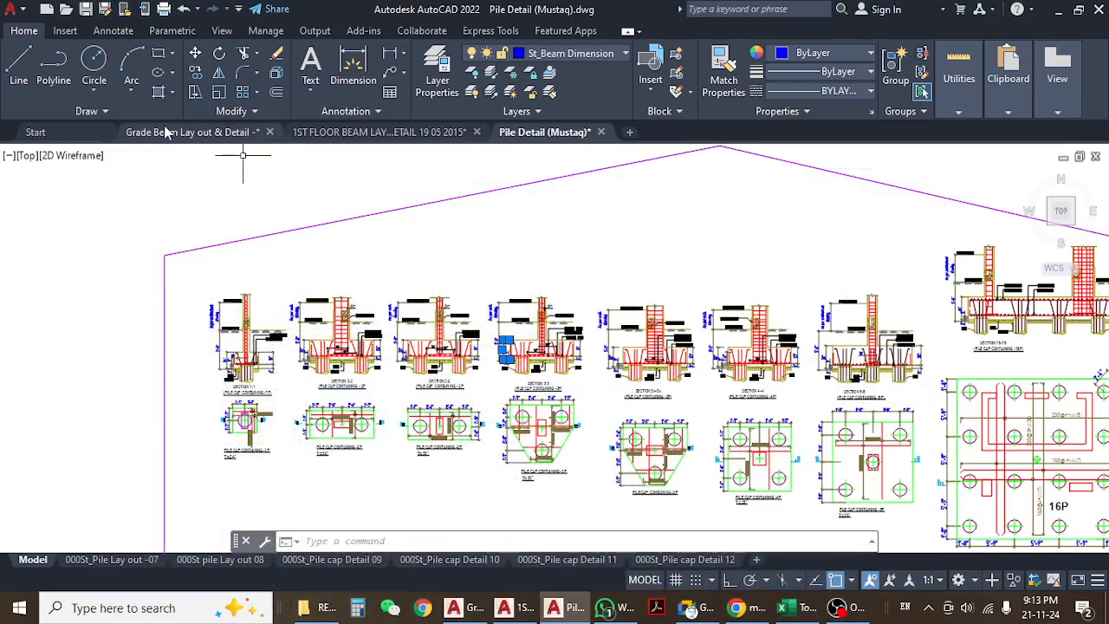
left_click(167, 131)
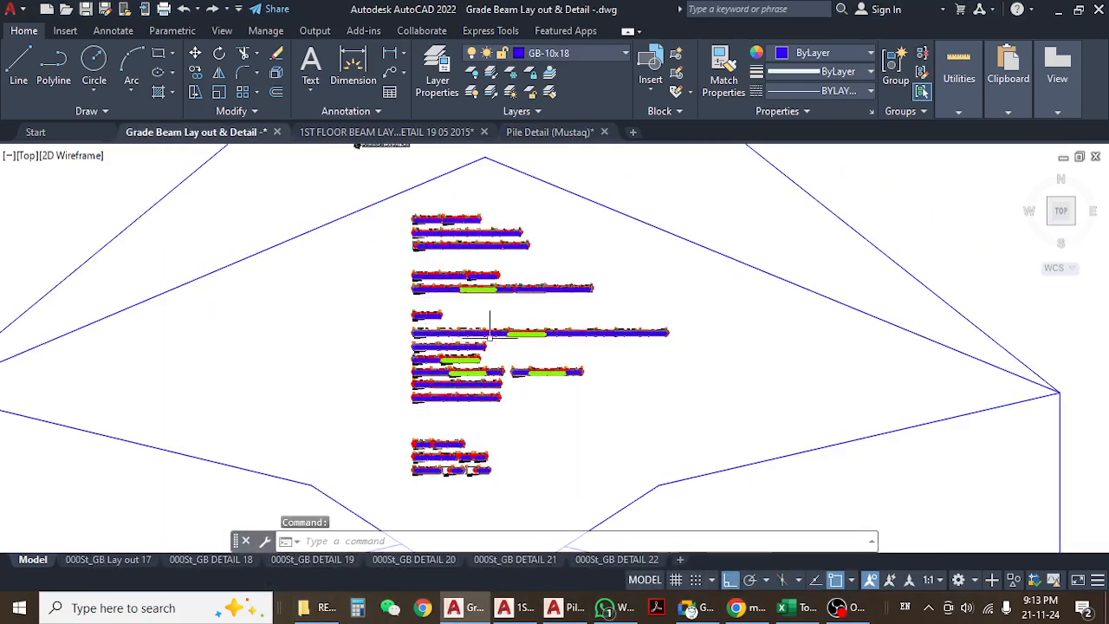
- Find the Grade Beam Lay-out Plan and examine the GB-01 and GB-02 size labels along its upper edge
scroll(483, 341, "down", 5)
scroll(470, 266, "up", 7)
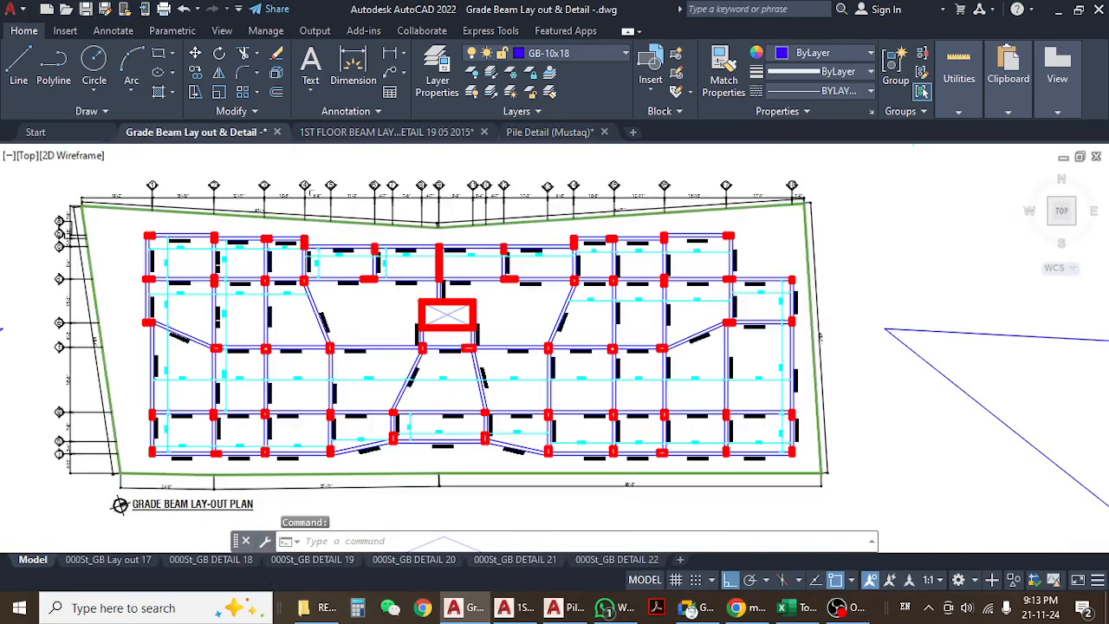
middle_click_drag(457, 384, 486, 343)
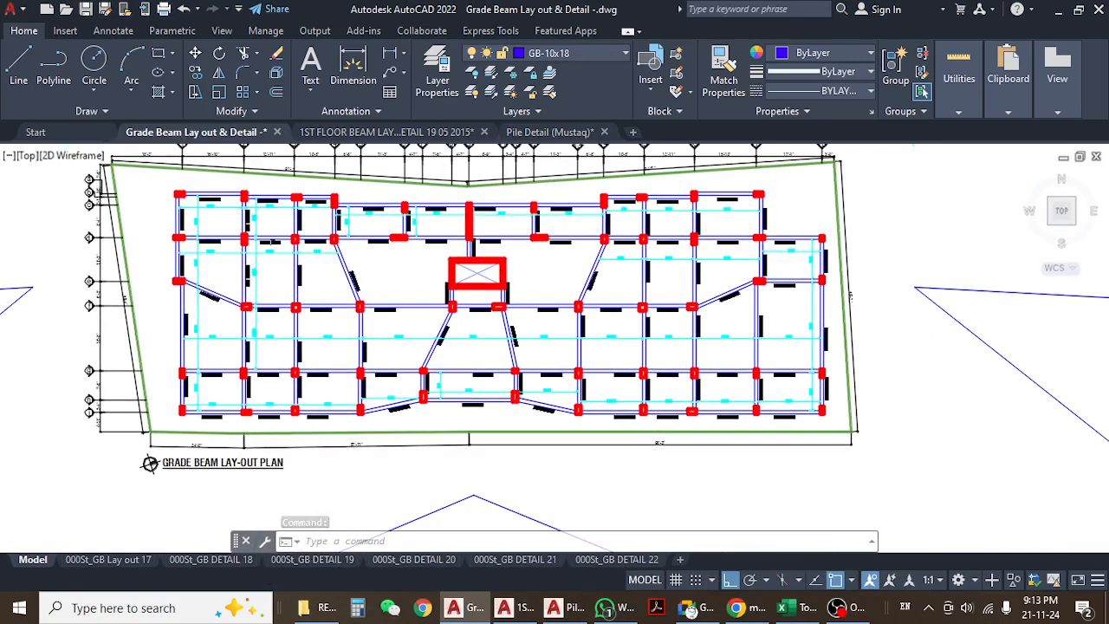
scroll(259, 236, "up", 6)
middle_click_drag(259, 254, 494, 408)
mouse_move(206, 322)
middle_mouse_down()
mouse_move(307, 327)
mouse_move(260, 336)
middle_mouse_up()
scroll(277, 320, "up", 3)
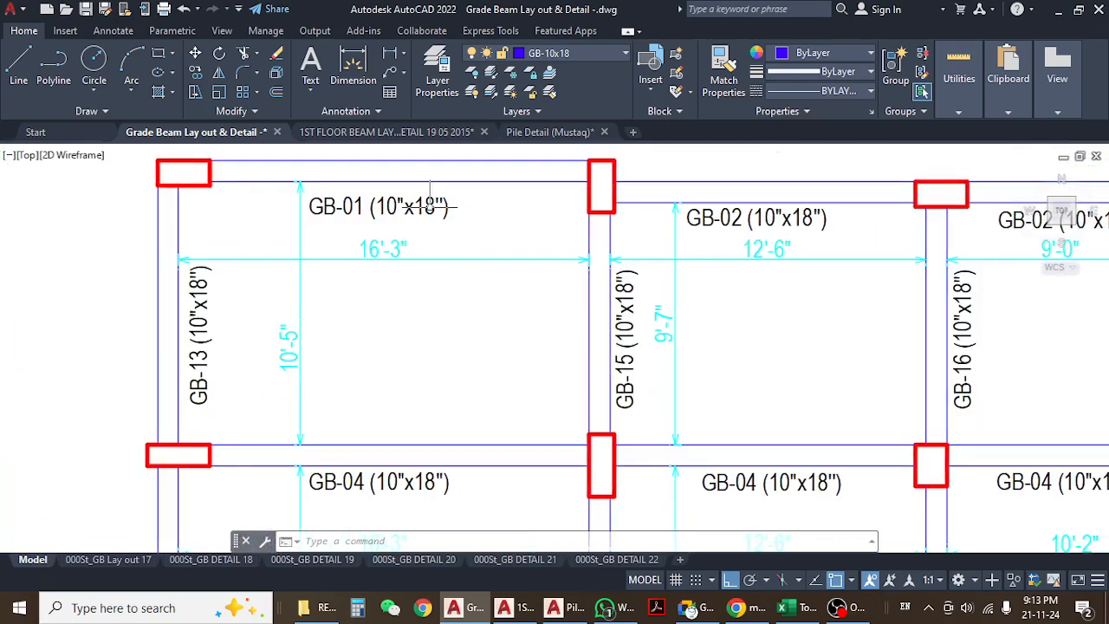
middle_click_drag(723, 280, 477, 309)
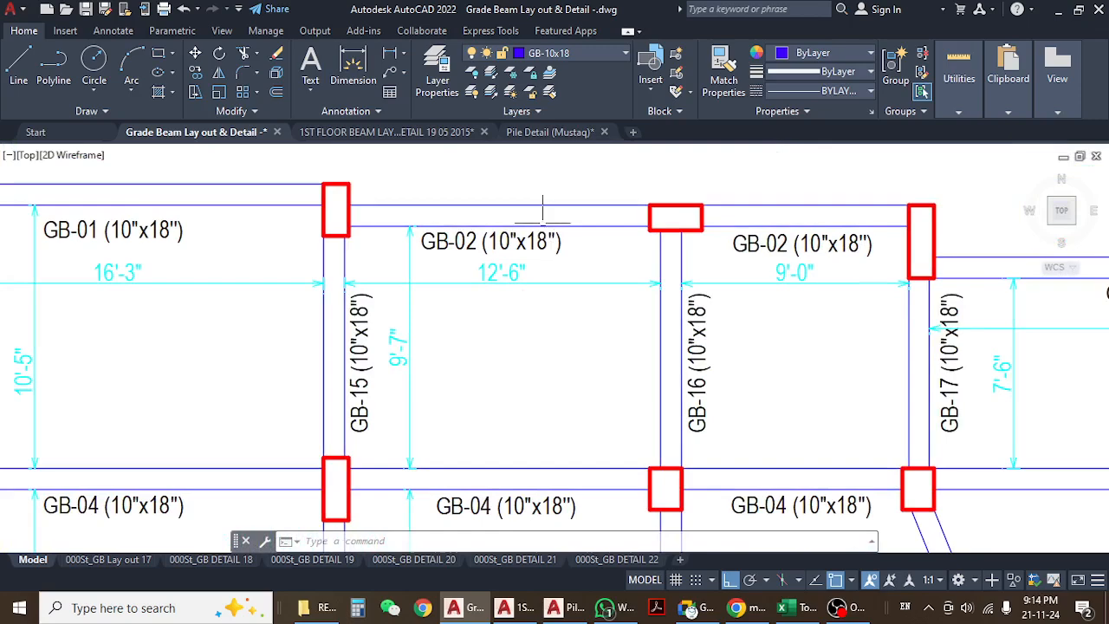
- Highlight the GB-01 beam in the plan's upper-left bay and clear the selection
middle_click_drag(252, 211, 440, 274)
left_click(340, 252)
left_click(346, 286)
scroll(373, 303, "down", 1)
key("Escape")
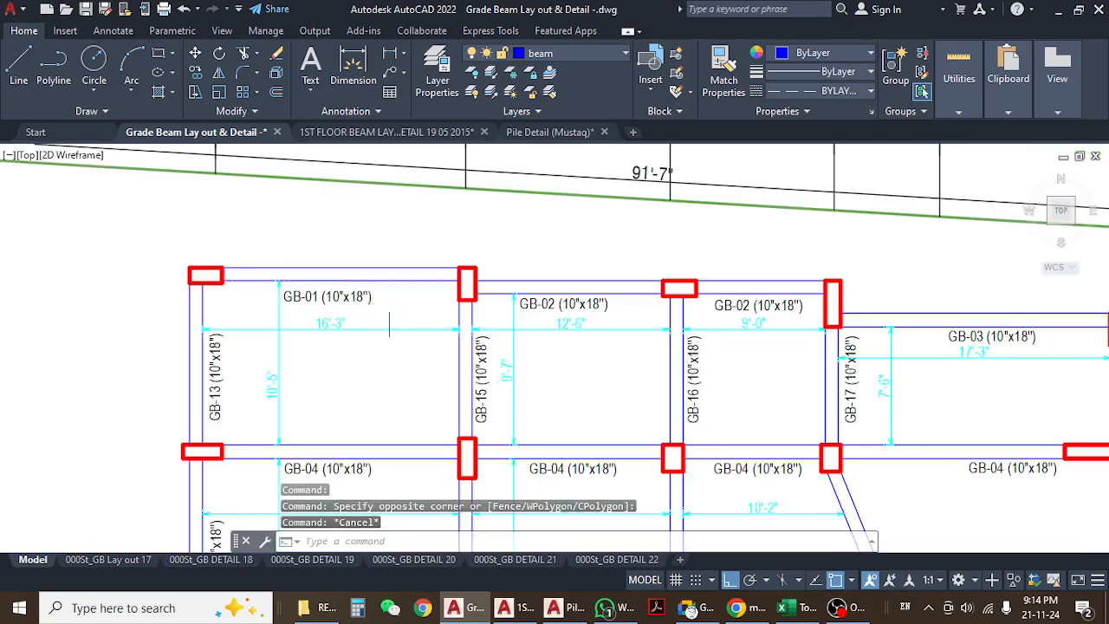
- Follow the plan's upper row of grade beams from GB-02 through GB-03 to the GB-01 at the far right end
middle_click_drag(618, 332, 446, 322)
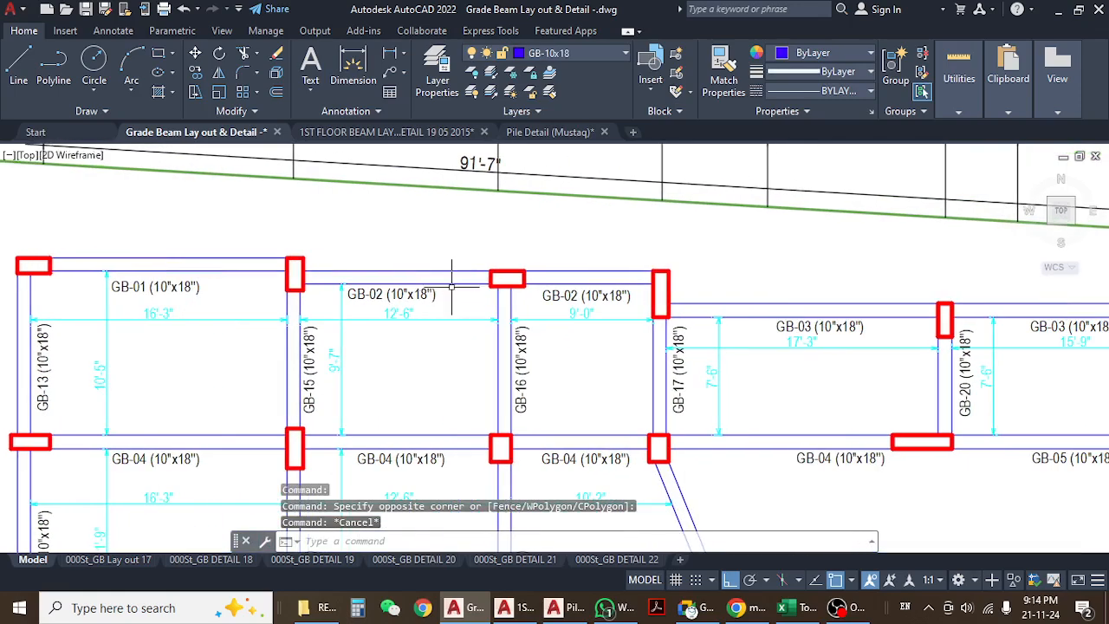
scroll(451, 286, "up", 2)
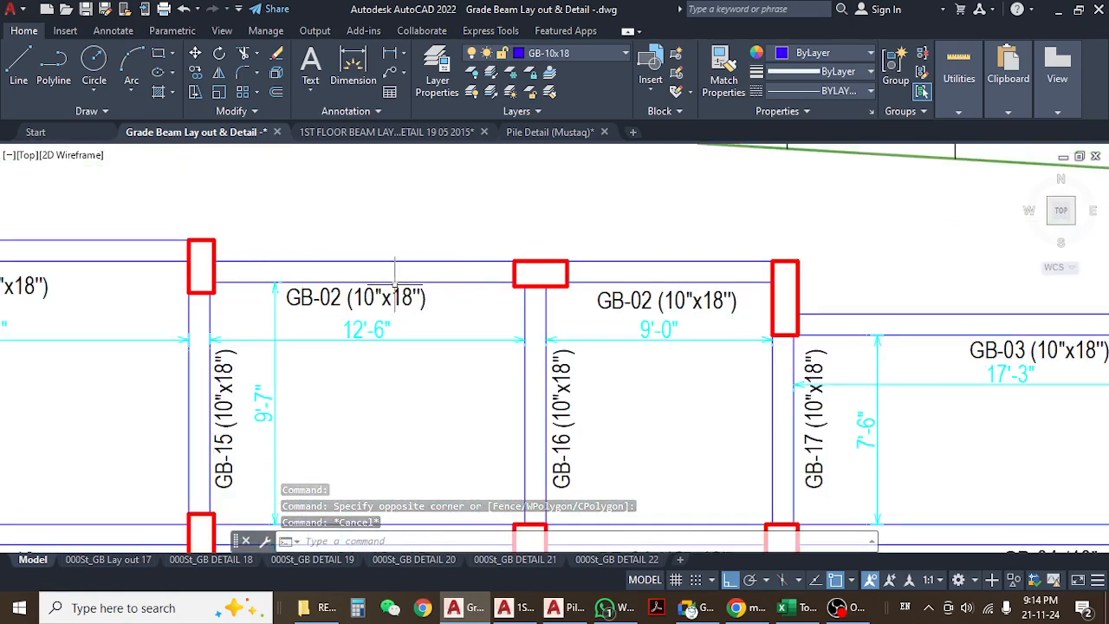
mouse_move(712, 320)
middle_mouse_down()
mouse_move(404, 285)
mouse_move(307, 305)
middle_mouse_up()
middle_click_drag(762, 318, 320, 322)
middle_click_drag(766, 338, 530, 338)
scroll(822, 325, "down", 5)
middle_click_drag(1029, 305, 807, 279)
scroll(810, 281, "up", 6)
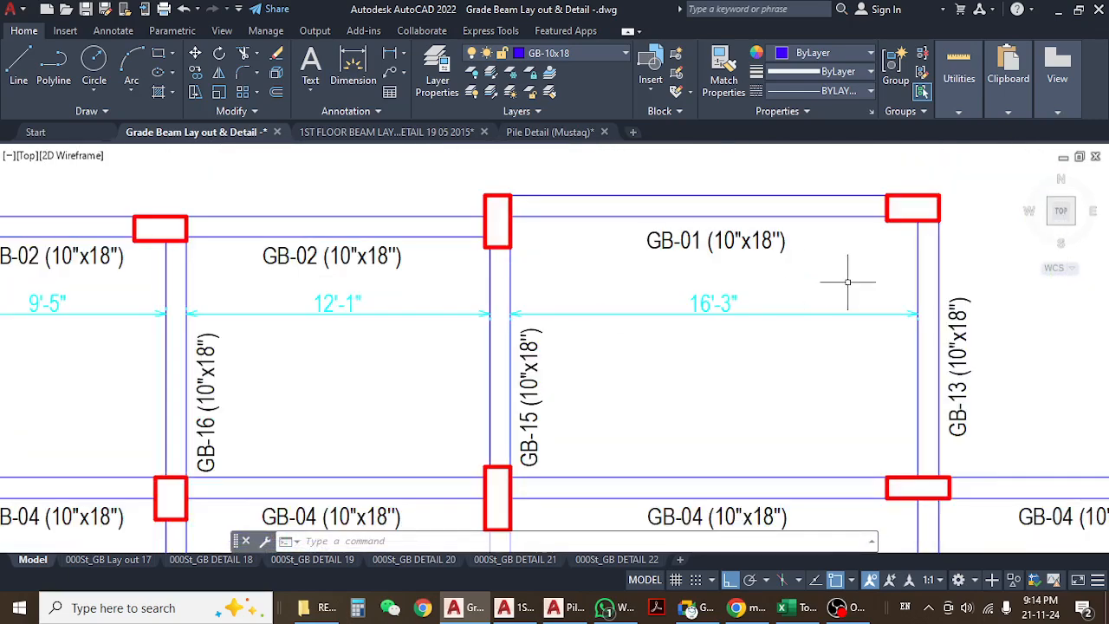
- Return to the plan's first bay, highlight the span dimension below GB-01, and clear the selection
middle_click_drag(438, 304, 676, 308)
scroll(710, 322, "down", 6)
middle_click_drag(255, 356, 580, 356)
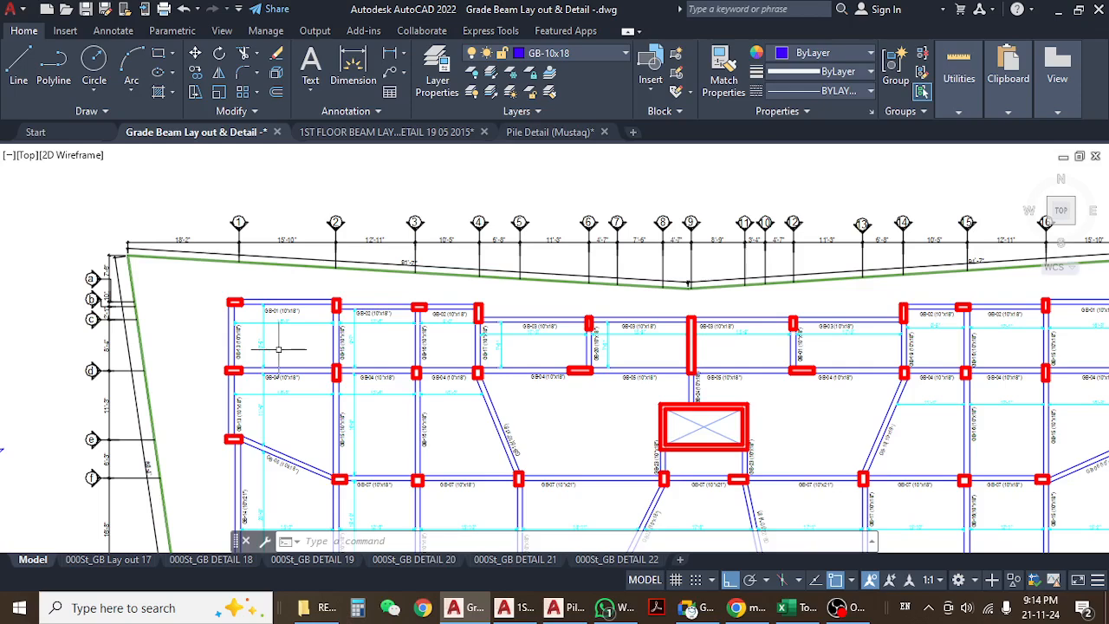
scroll(248, 308, "up", 4)
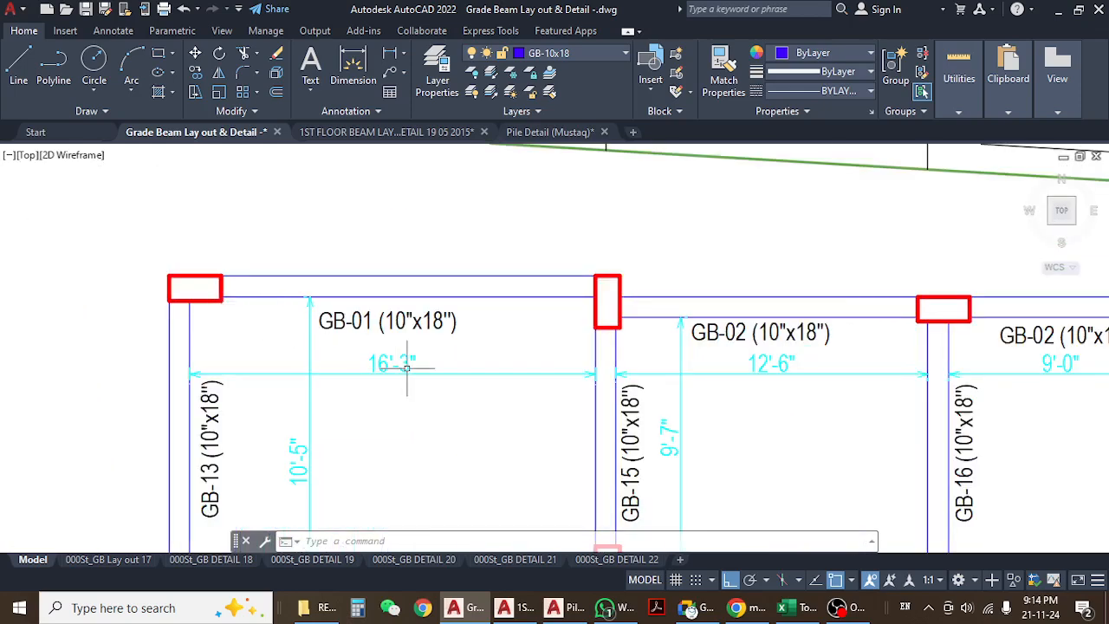
left_click(426, 358)
left_click(396, 413)
key("Escape")
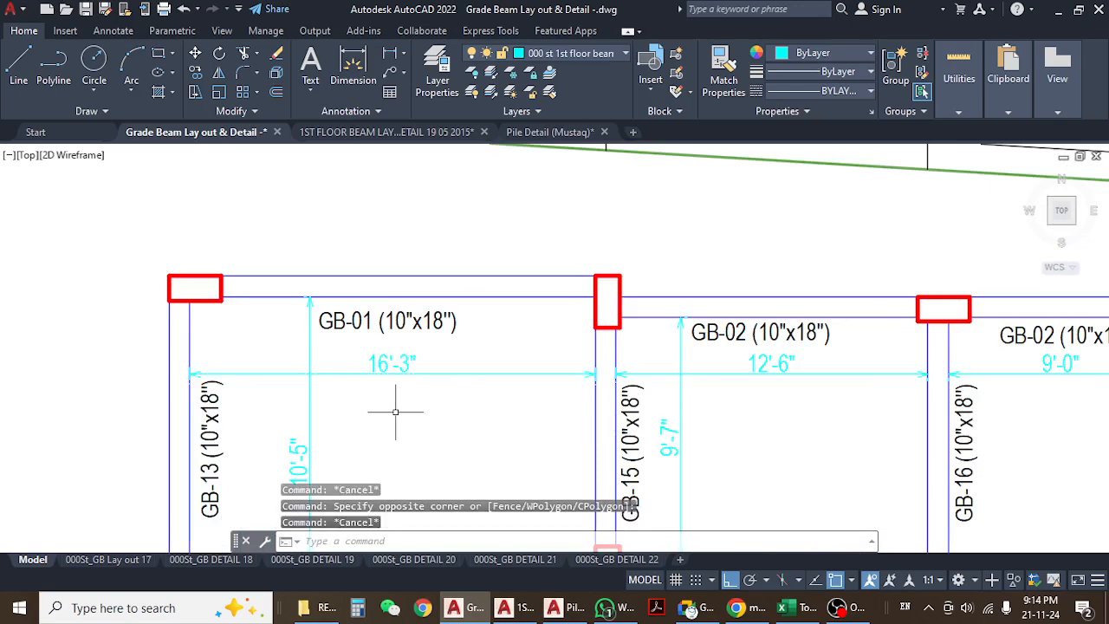
- Highlight the edge lines of GB-13 and GB-01 around the first bay, and clear the selection
middle_click_drag(359, 389, 382, 359)
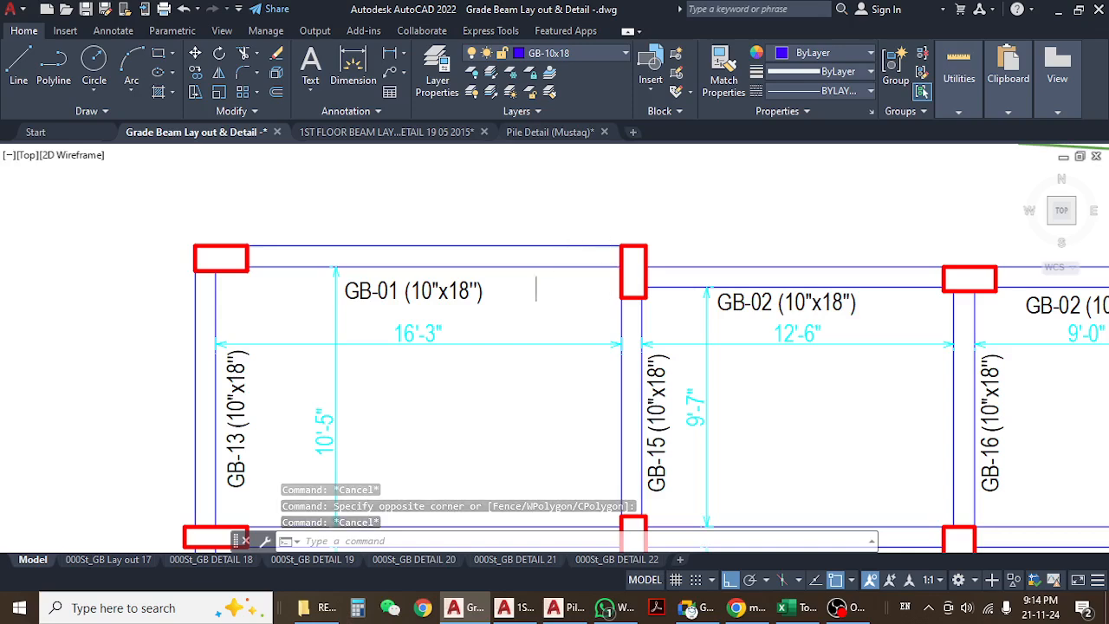
left_click(216, 322)
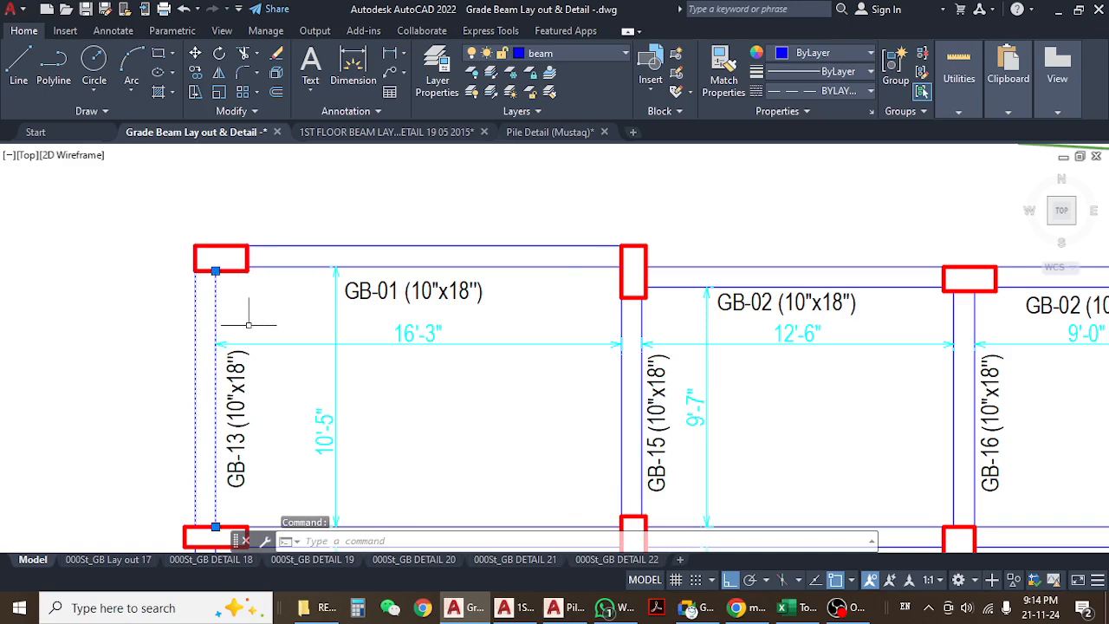
left_click(284, 245)
left_click(285, 265)
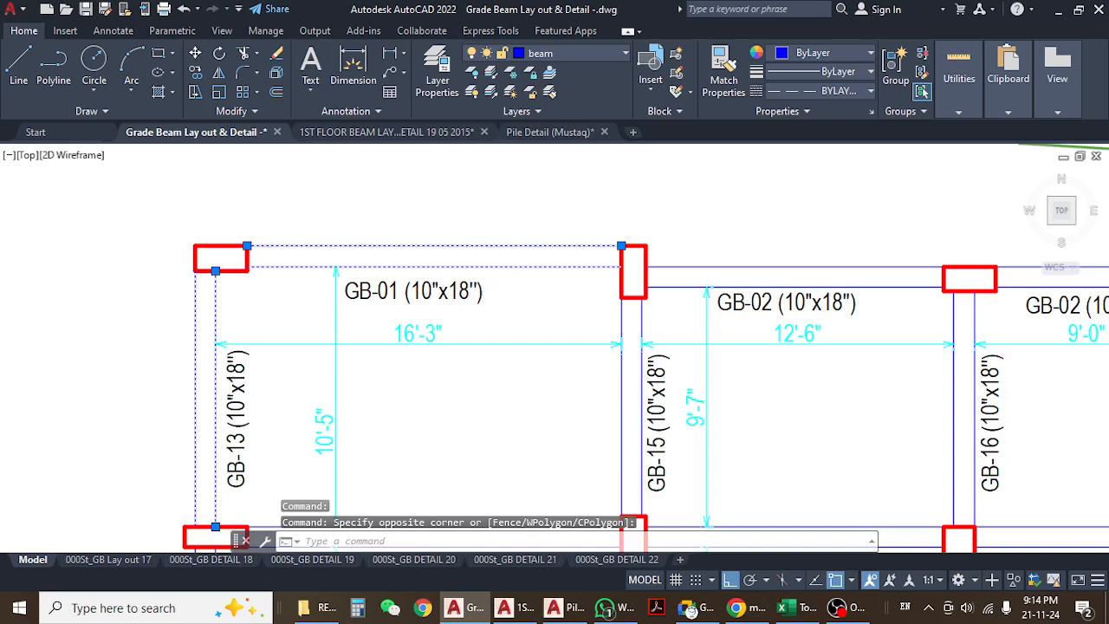
key("Escape")
left_click(415, 348)
key("Escape")
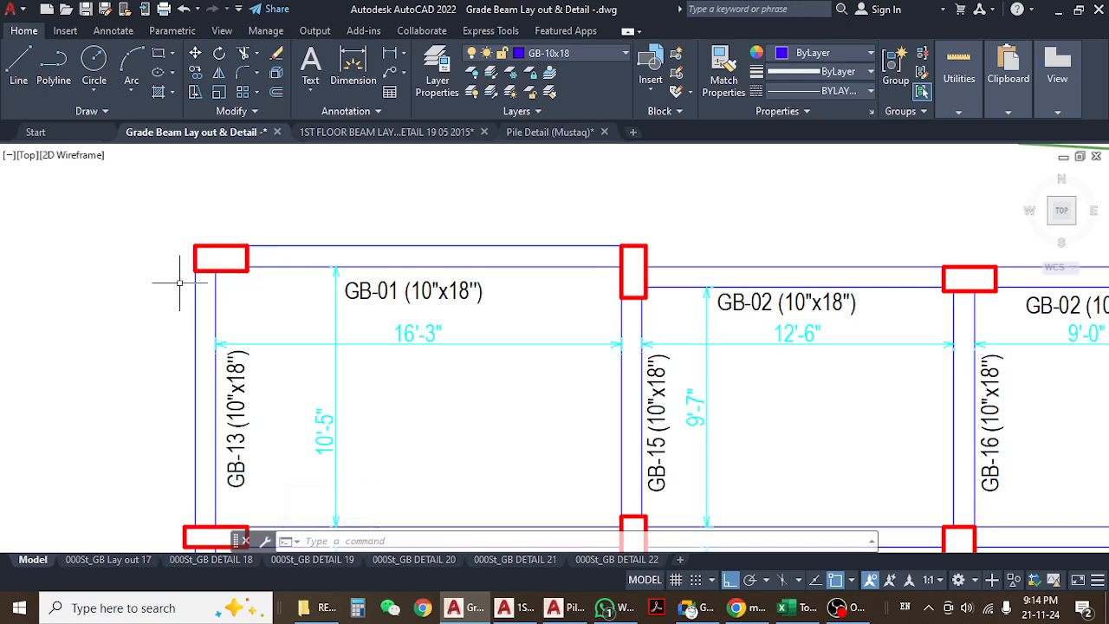
- Locate the grade beam long sections below the layout plan and examine the Long Section of GB-01 (Grid a-a)
middle_click_drag(291, 295, 278, 310)
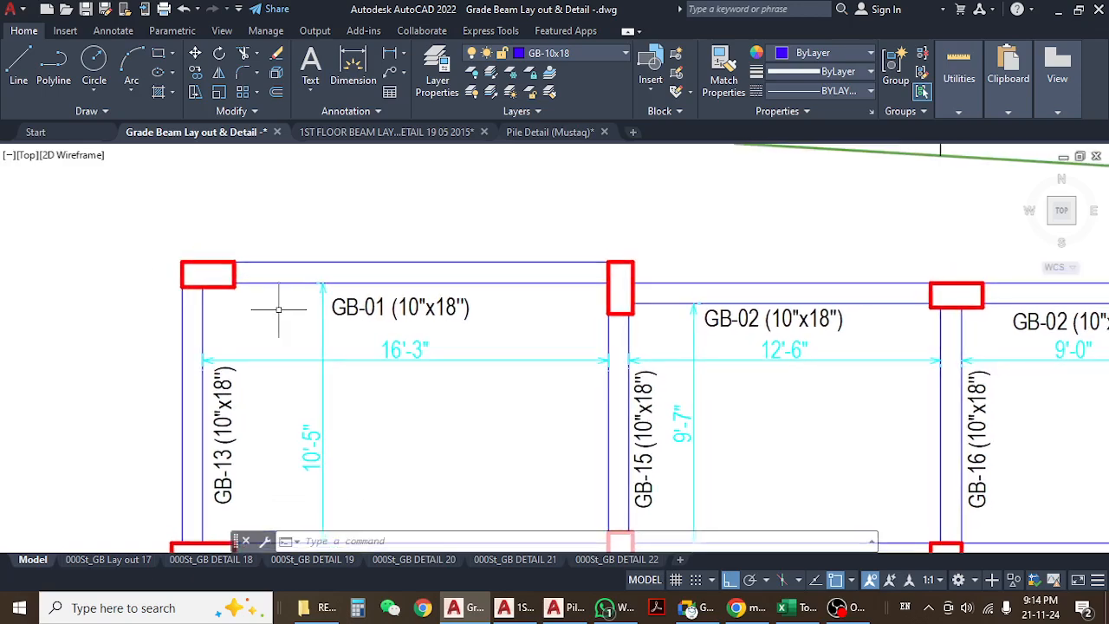
key("Escape")
scroll(265, 286, "down", 8)
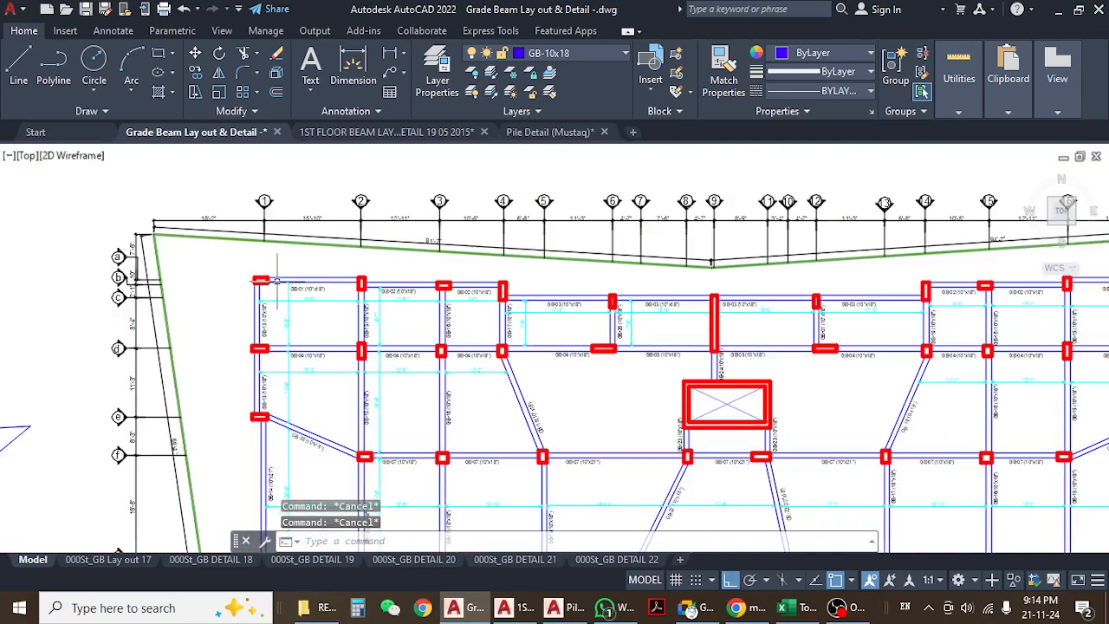
middle_click_drag(328, 371, 328, 258)
scroll(333, 393, "up", 8)
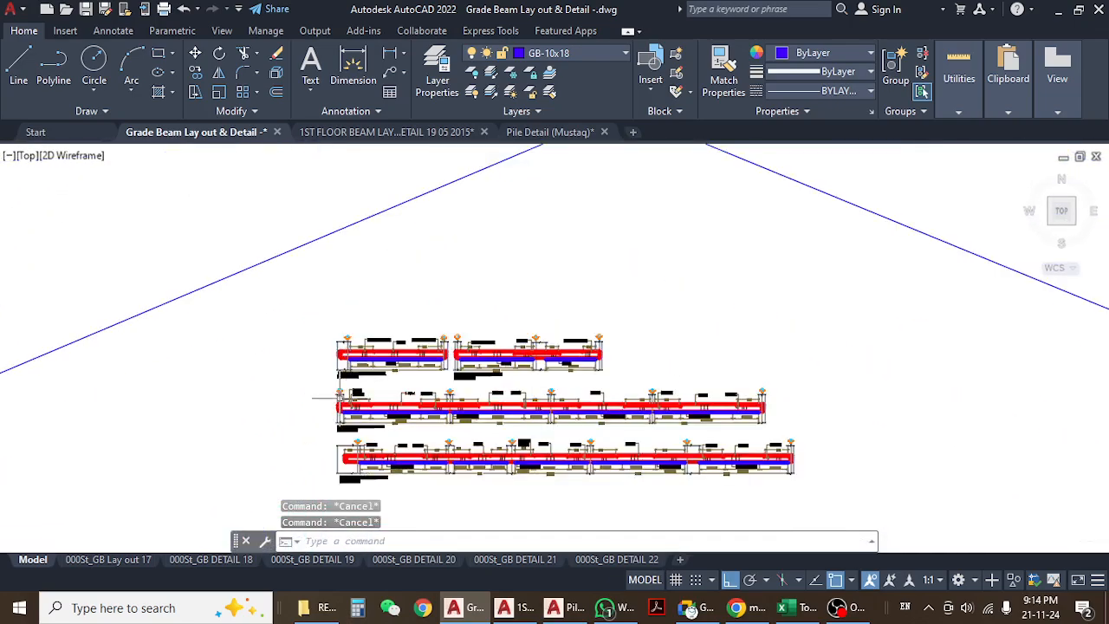
mouse_move(426, 381)
middle_mouse_down()
mouse_move(370, 294)
mouse_move(369, 330)
mouse_move(276, 331)
middle_mouse_up()
scroll(379, 308, "down", 8)
scroll(379, 308, "down", 4)
scroll(393, 350, "up", 4)
scroll(337, 221, "up", 4)
middle_click_drag(339, 212, 341, 327)
scroll(342, 328, "up", 8)
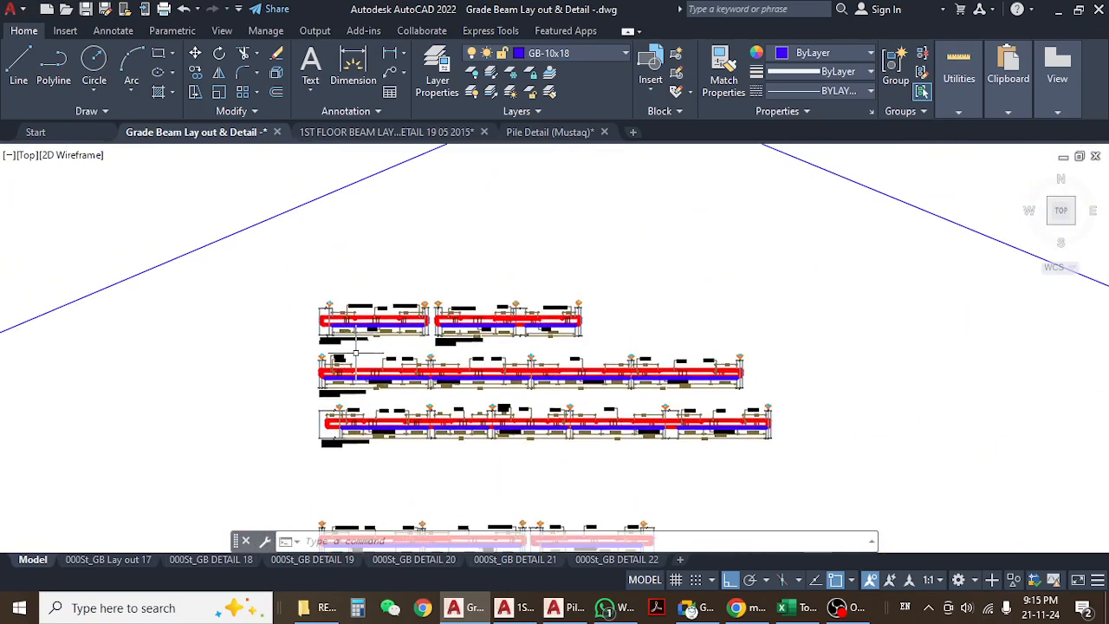
middle_click_drag(440, 369, 432, 380)
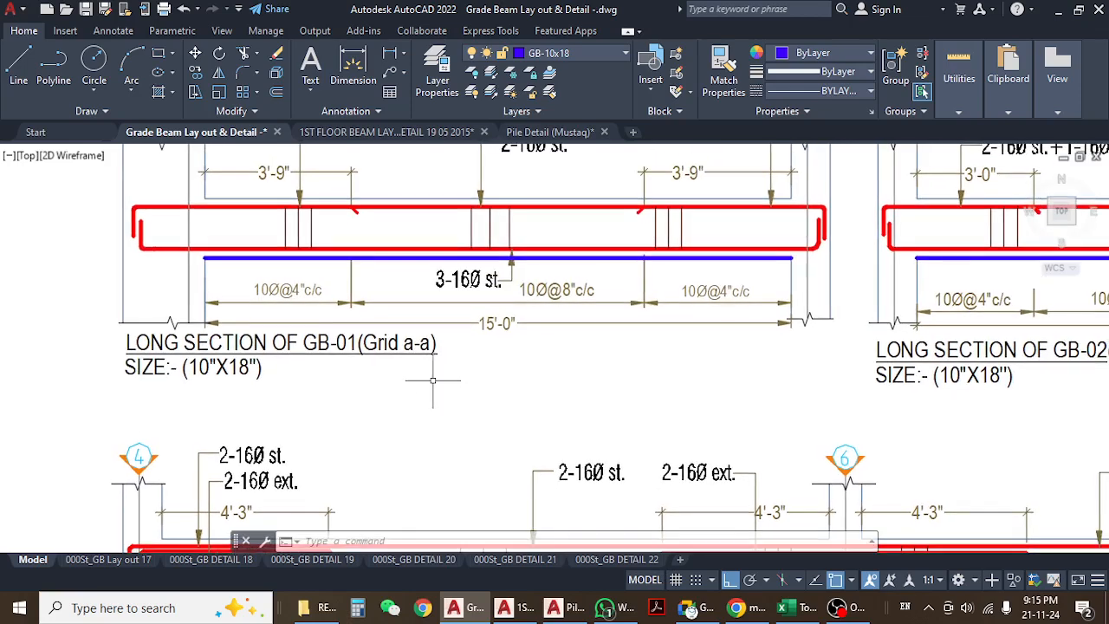
- Return to the layout plan and examine the GB-01 label and its neighbouring beams in the upper-left bays
scroll(405, 397, "down", 10)
middle_click_drag(383, 301, 365, 439)
middle_click_drag(388, 326, 396, 534)
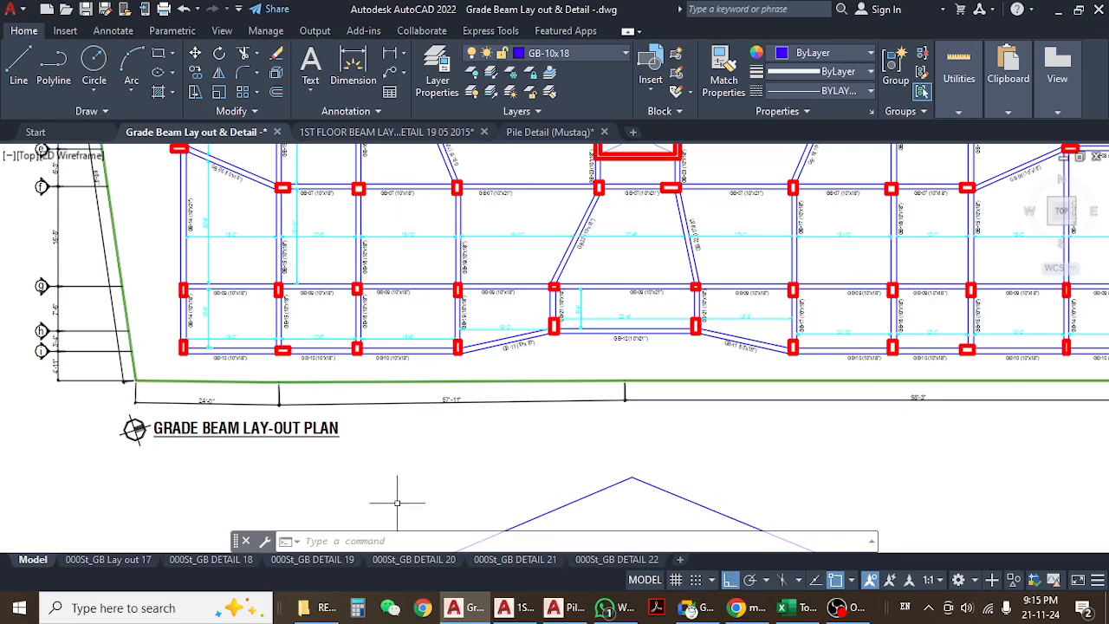
middle_click_drag(386, 363, 383, 485)
middle_click_drag(366, 319, 363, 455)
scroll(209, 291, "up", 6)
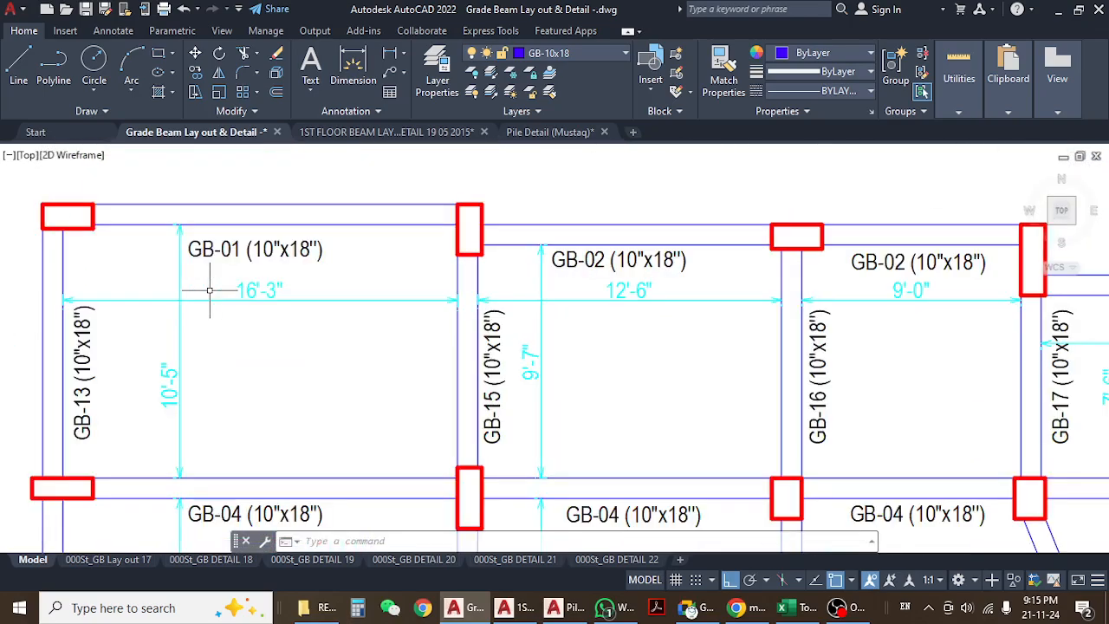
- Examine the size, grid reference and clear span on the Long Section of GB-01 below the plan
scroll(280, 309, "down", 8)
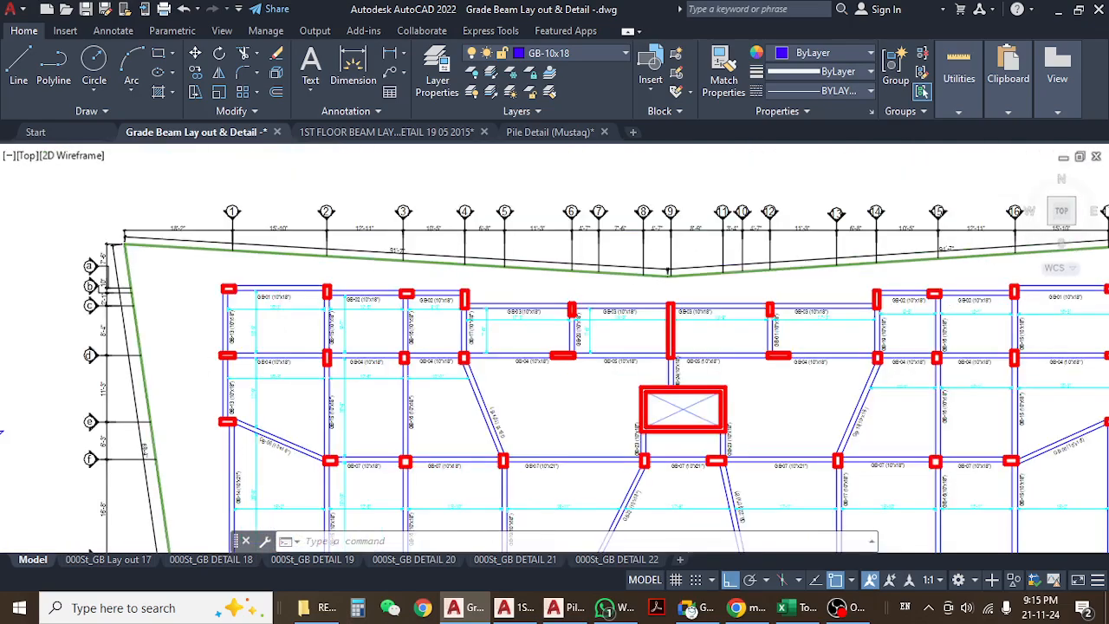
mouse_move(555, 537)
middle_mouse_down()
mouse_move(416, 405)
mouse_move(404, 278)
middle_mouse_up()
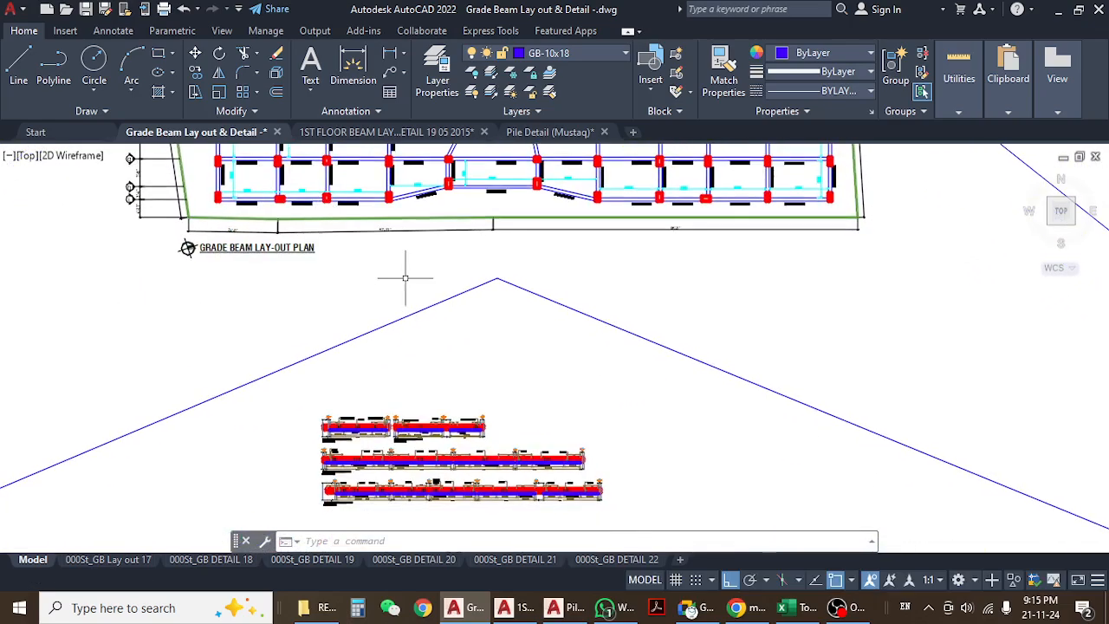
scroll(325, 475, "up", 10)
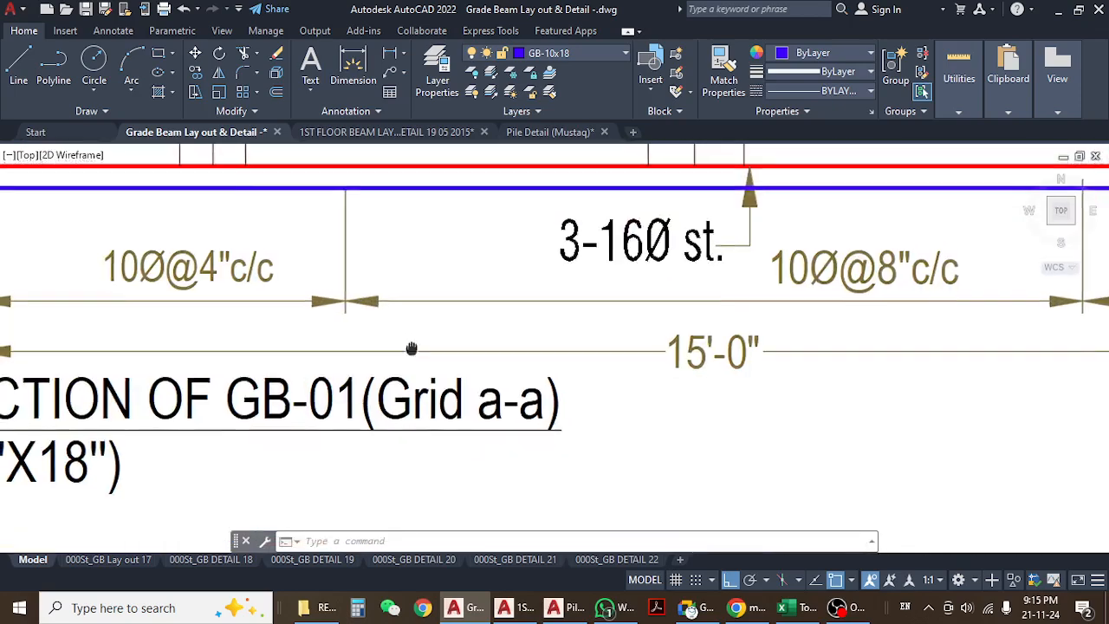
scroll(442, 375, "down", 5)
middle_click_drag(441, 374, 402, 371)
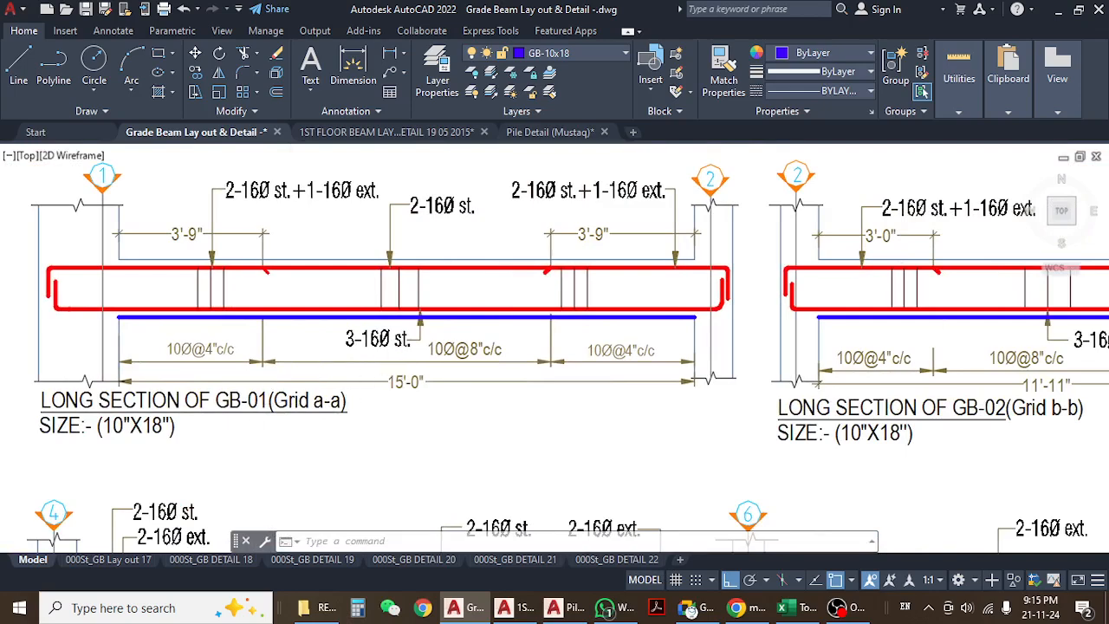
scroll(196, 419, "up", 4)
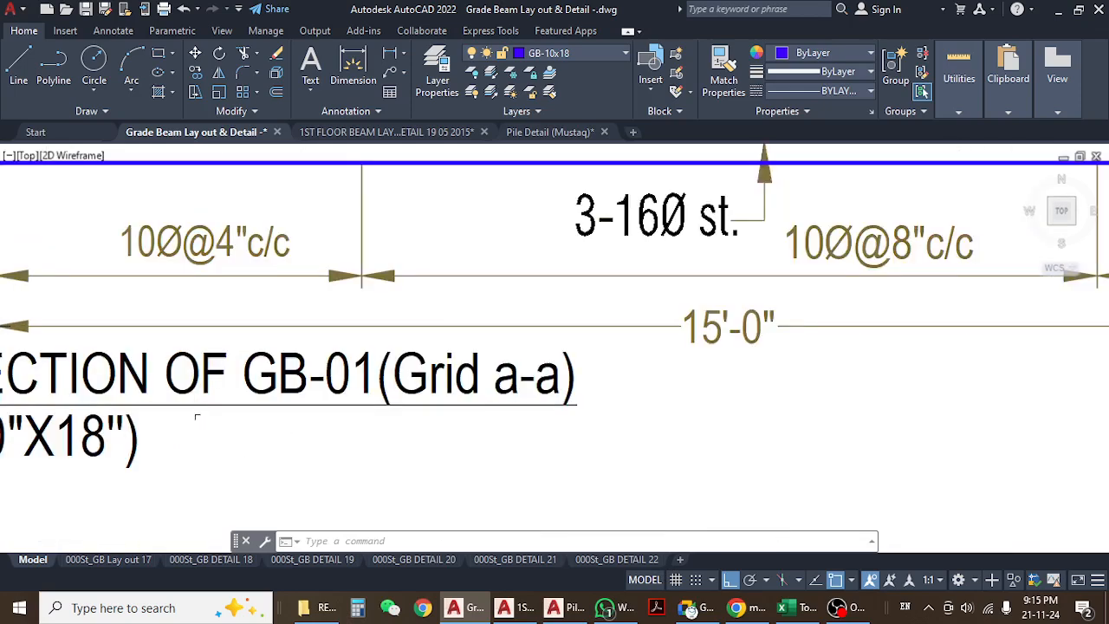
middle_click_drag(196, 419, 404, 400)
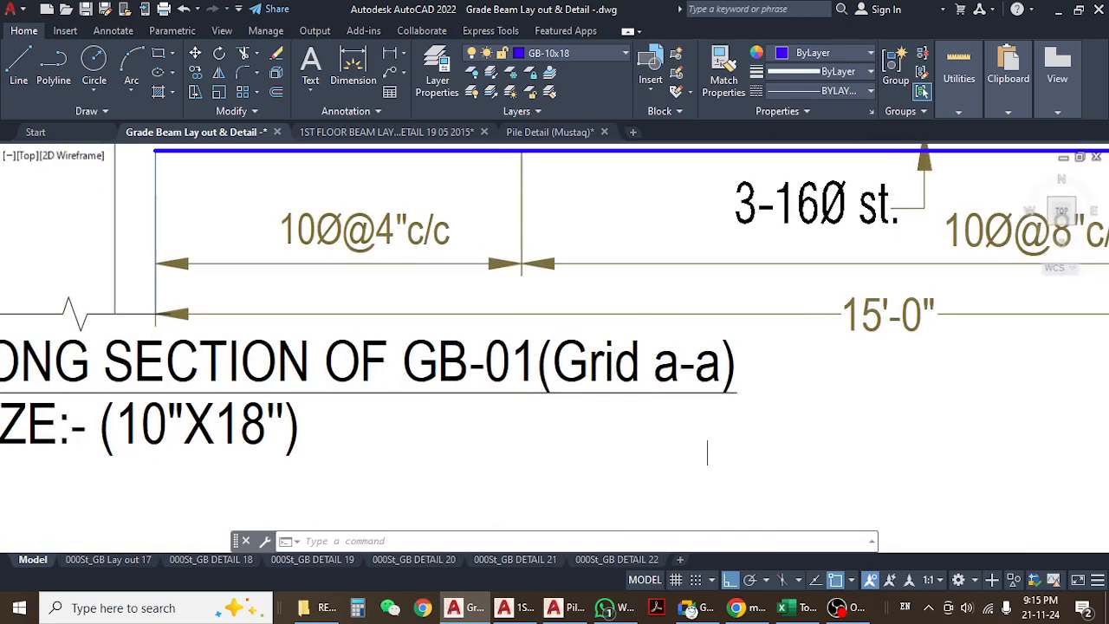
scroll(631, 379, "down", 6)
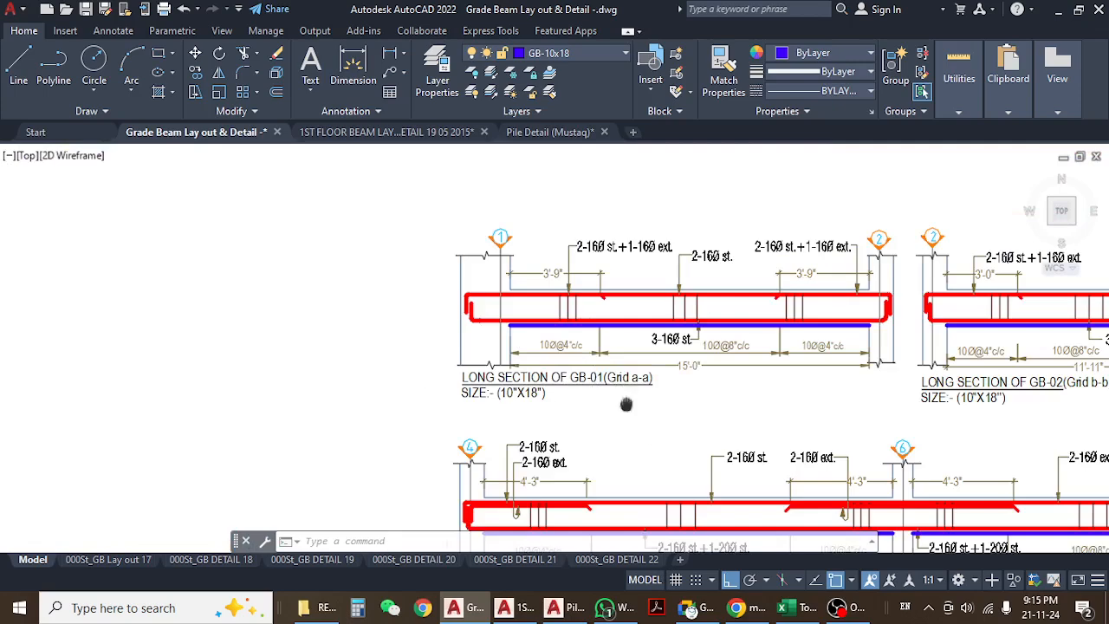
middle_click_drag(626, 404, 508, 405)
scroll(465, 390, "up", 2)
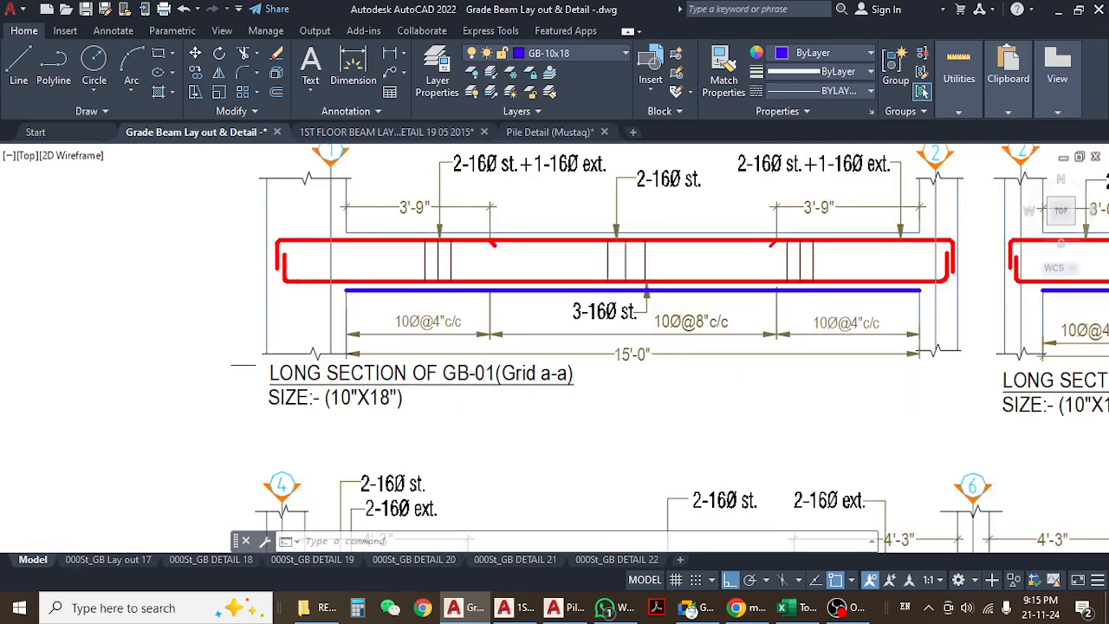
middle_click_drag(579, 394, 474, 398)
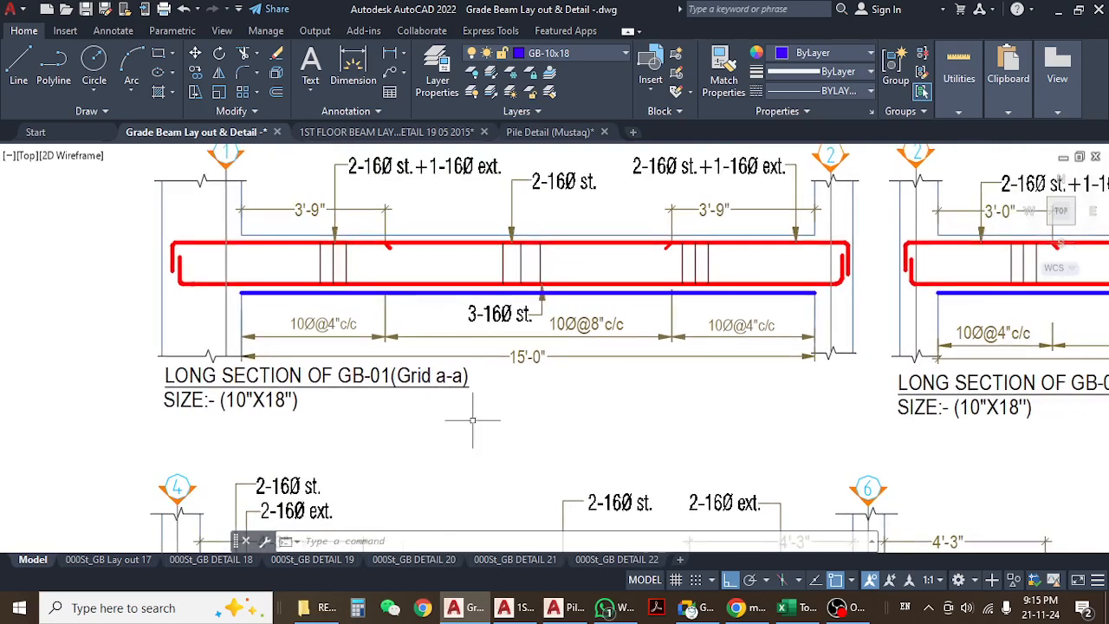
- Return to the layout plan and examine the GB-01 bay and the grid bubbles a, b and c beside it
scroll(473, 421, "down", 6)
scroll(473, 421, "down", 6)
middle_click_drag(457, 286, 451, 445)
scroll(392, 293, "up", 6)
scroll(399, 290, "up", 6)
scroll(465, 346, "down", 6)
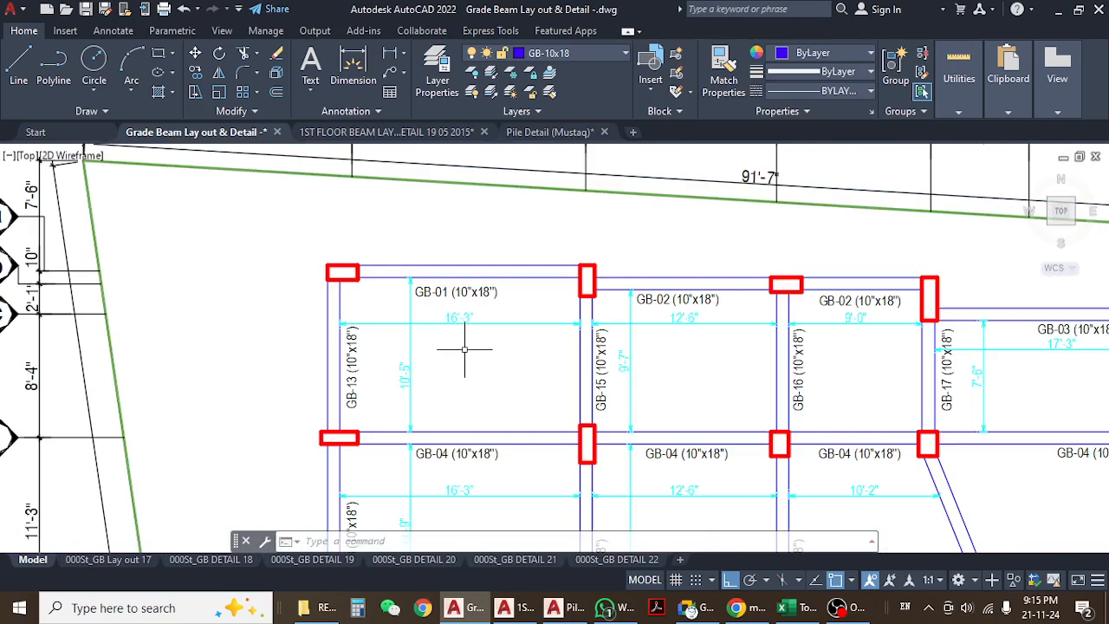
middle_click_drag(235, 329, 404, 338)
scroll(245, 257, "up", 2)
scroll(245, 256, "up", 2)
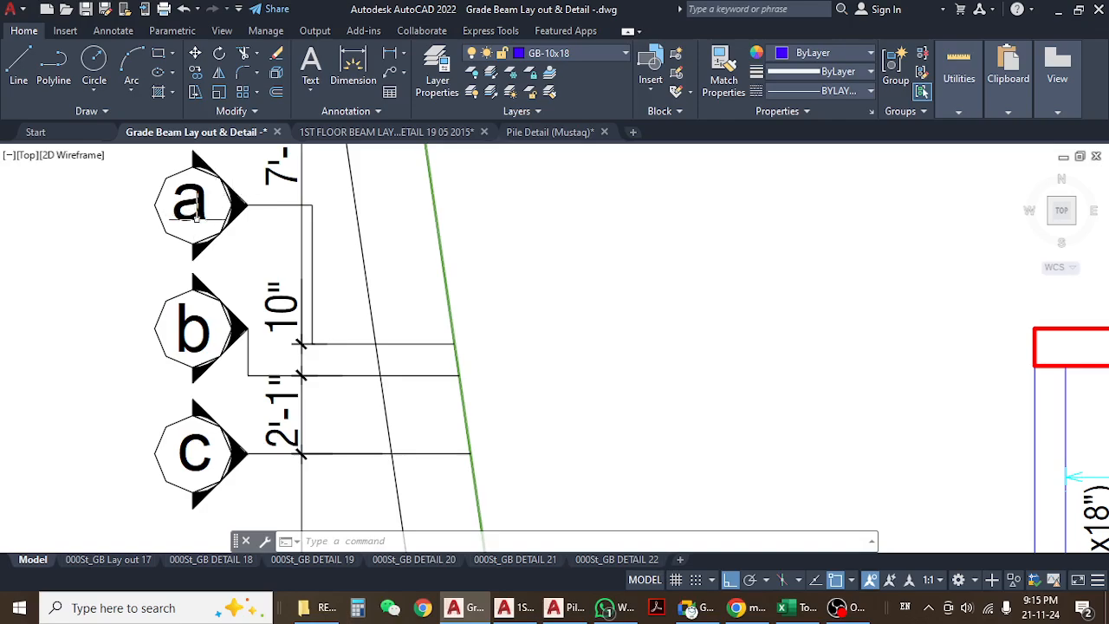
- Examine the numbered grid lines 1 to 18 across the layout plan and the lettered grids along its side
scroll(201, 223, "down", 6)
middle_click_drag(853, 295, 5, 354)
middle_click_drag(479, 343, 118, 332)
scroll(347, 331, "down", 2)
middle_click_drag(225, 333, 673, 323)
middle_click_drag(319, 340, 492, 343)
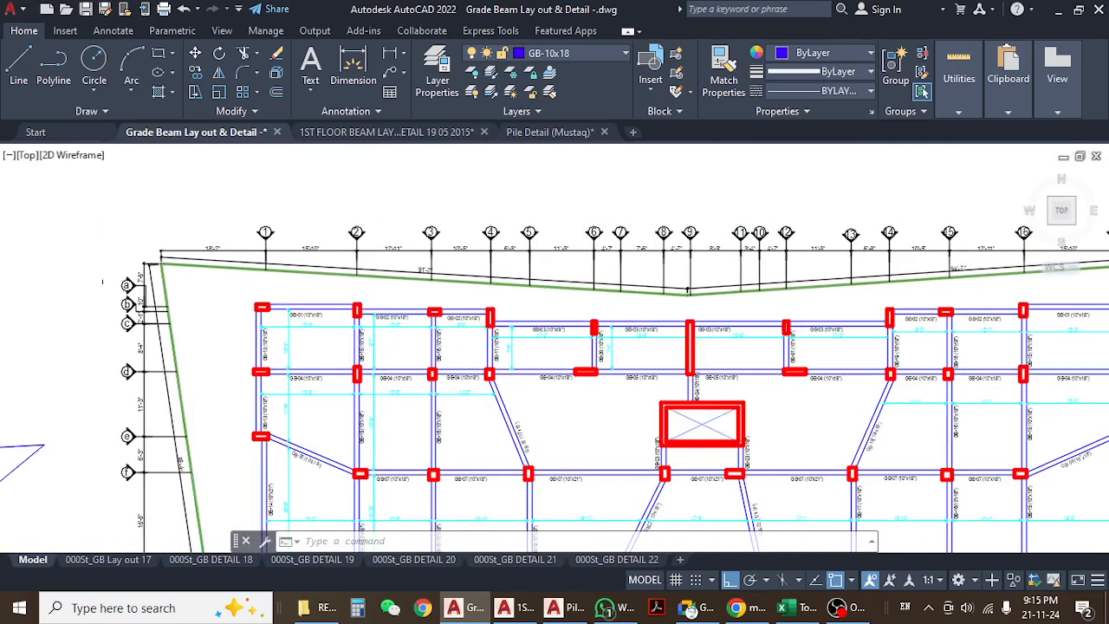
middle_click_drag(724, 325, 543, 344)
middle_click_drag(879, 347, 561, 354)
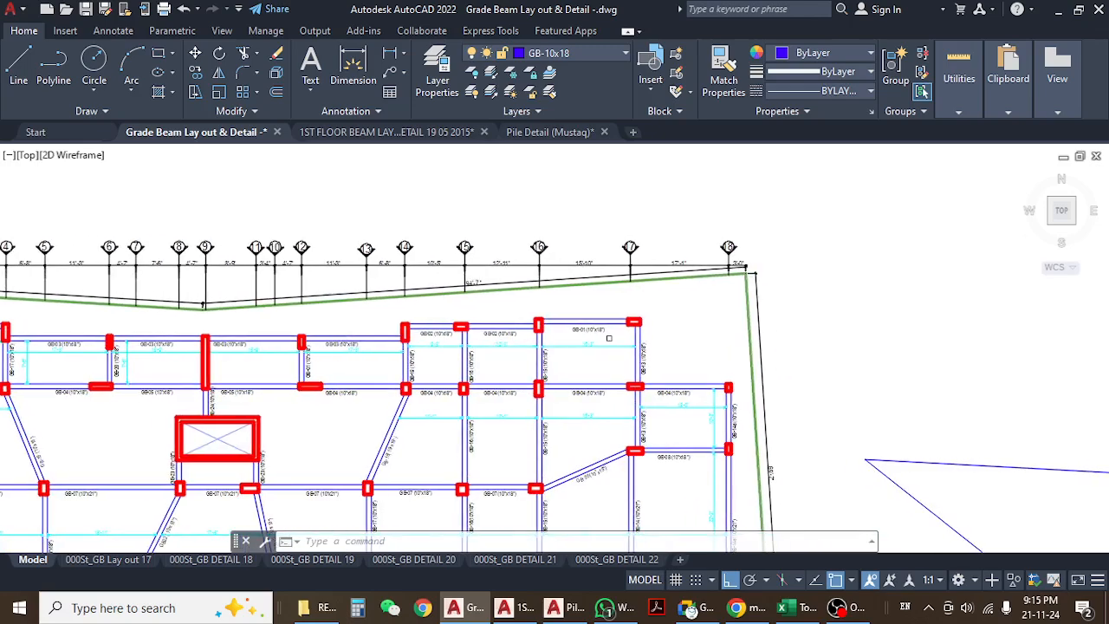
scroll(726, 332, "down", 4)
scroll(511, 346, "up", 2)
scroll(433, 310, "up", 4)
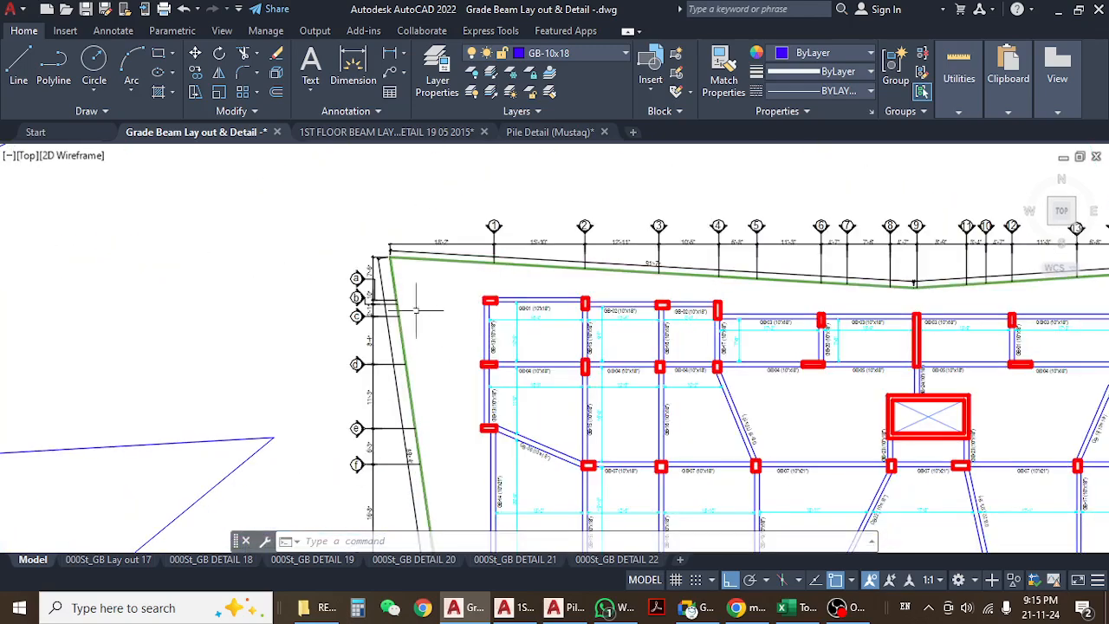
scroll(390, 299, "up", 2)
middle_click_drag(554, 340, 445, 348)
middle_click_drag(621, 322, 452, 322)
scroll(507, 325, "down", 2)
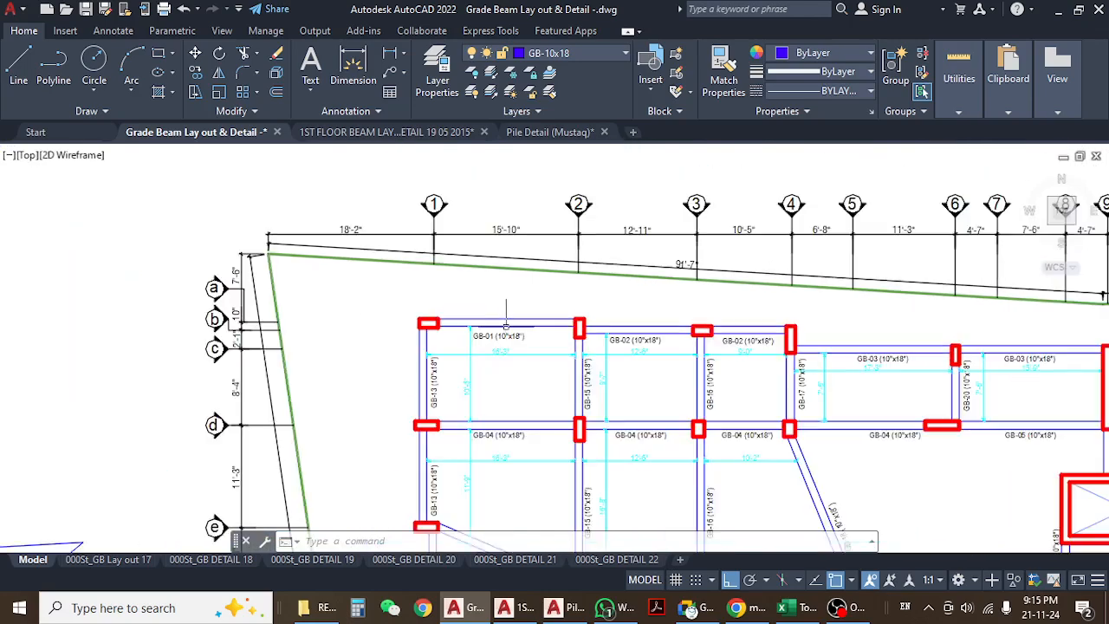
- Compare GB-01's label and position on the layout plan with its long section between grids 1 and 2
scroll(509, 344, "up", 4)
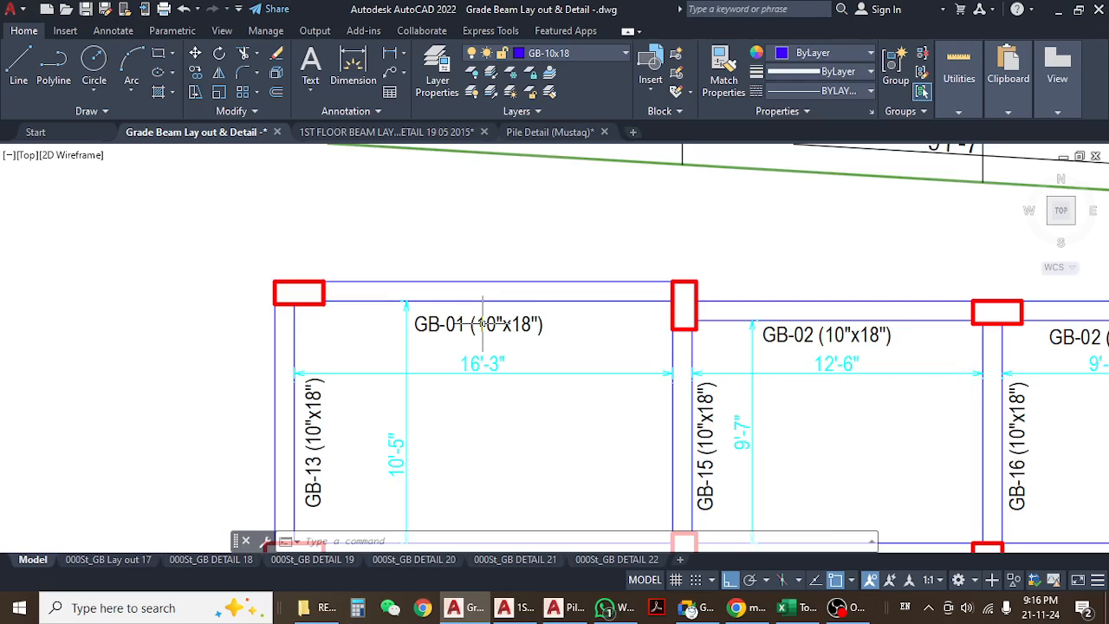
scroll(482, 325, "down", 4)
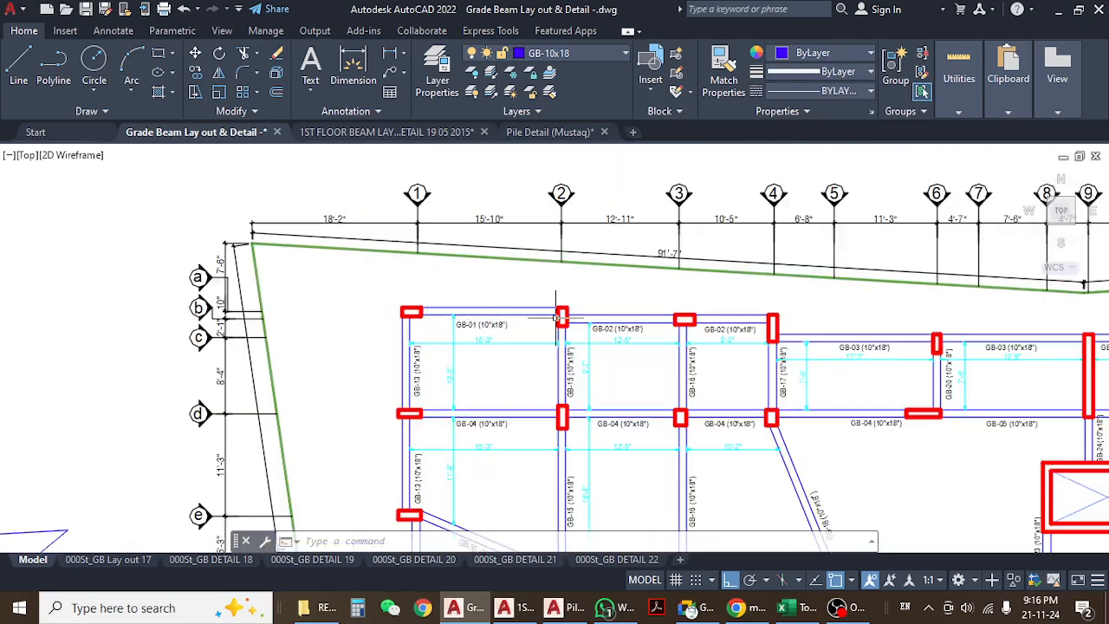
scroll(529, 307, "down", 8)
scroll(523, 340, "up", 6)
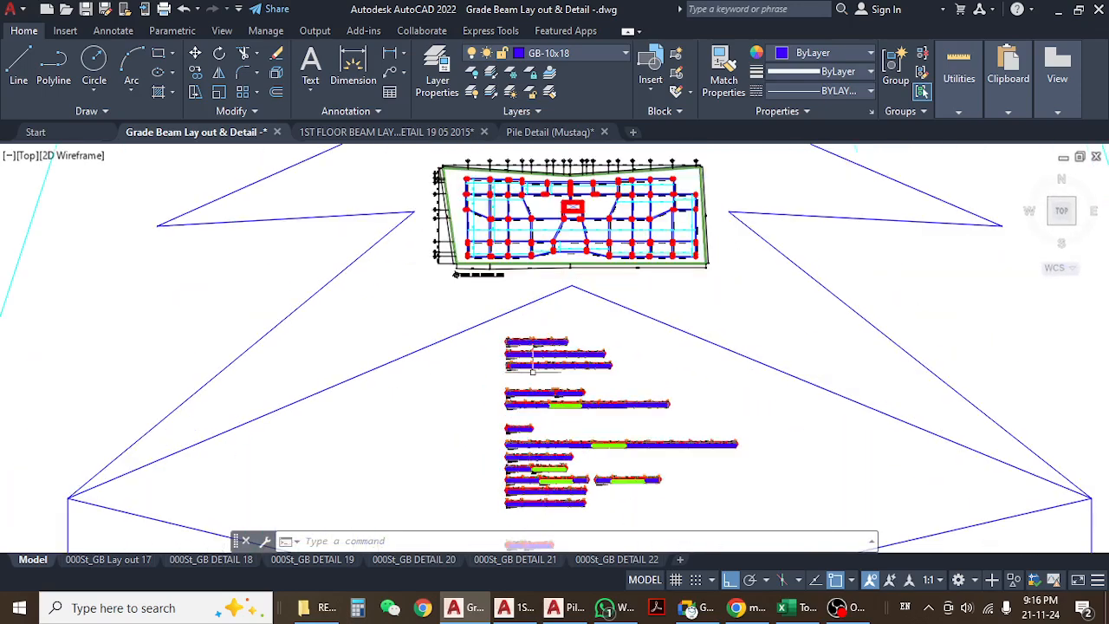
scroll(523, 341, "up", 6)
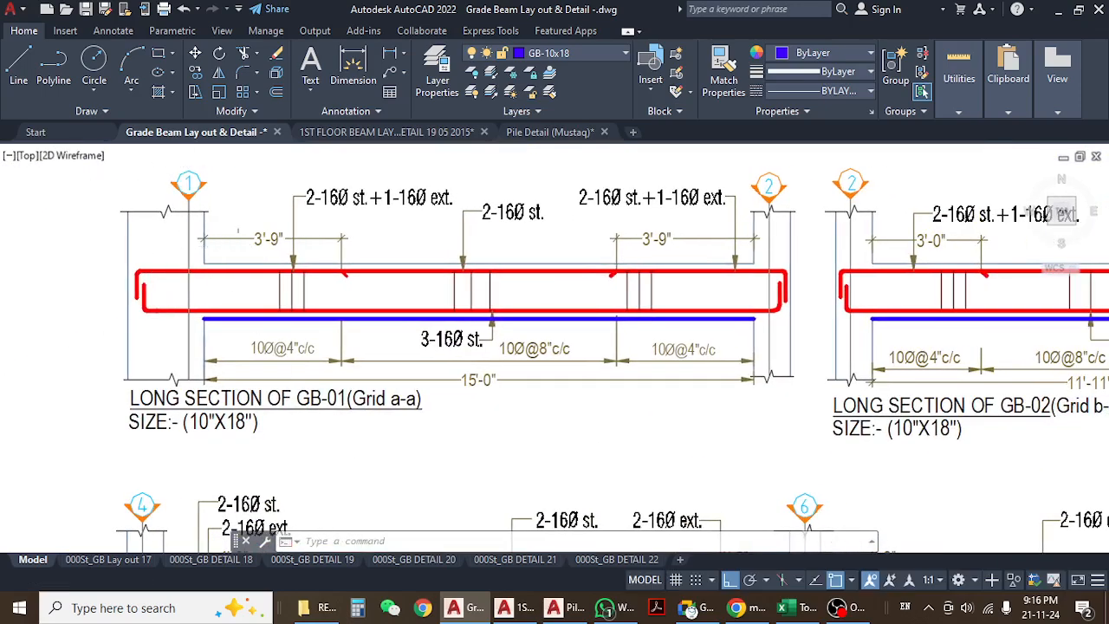
middle_click_drag(763, 224, 700, 241)
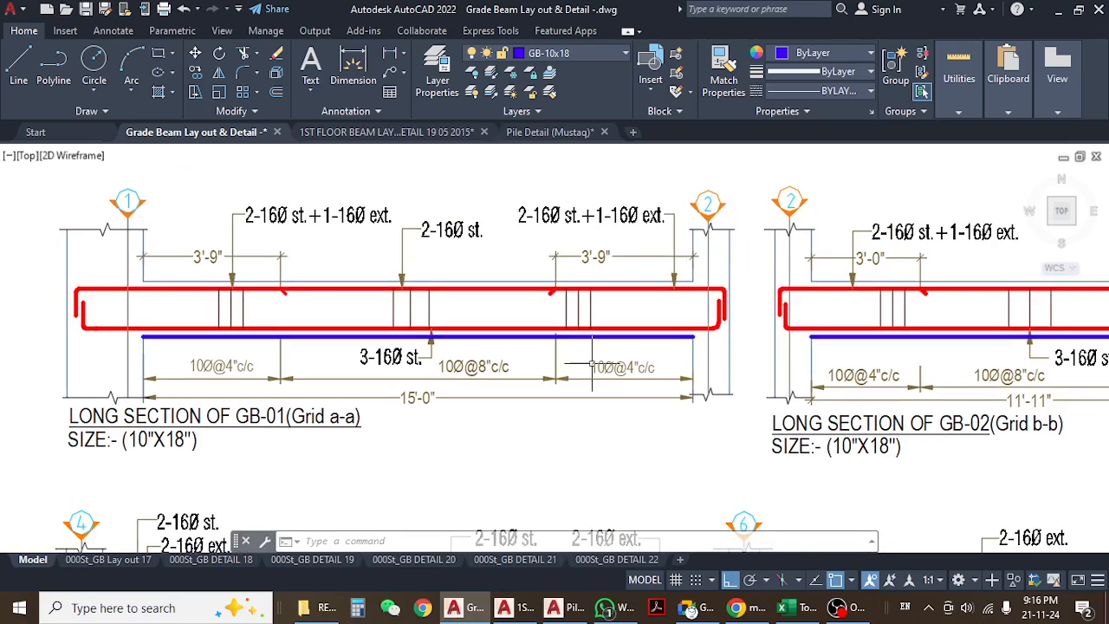
scroll(591, 362, "down", 6)
scroll(569, 210, "up", 3)
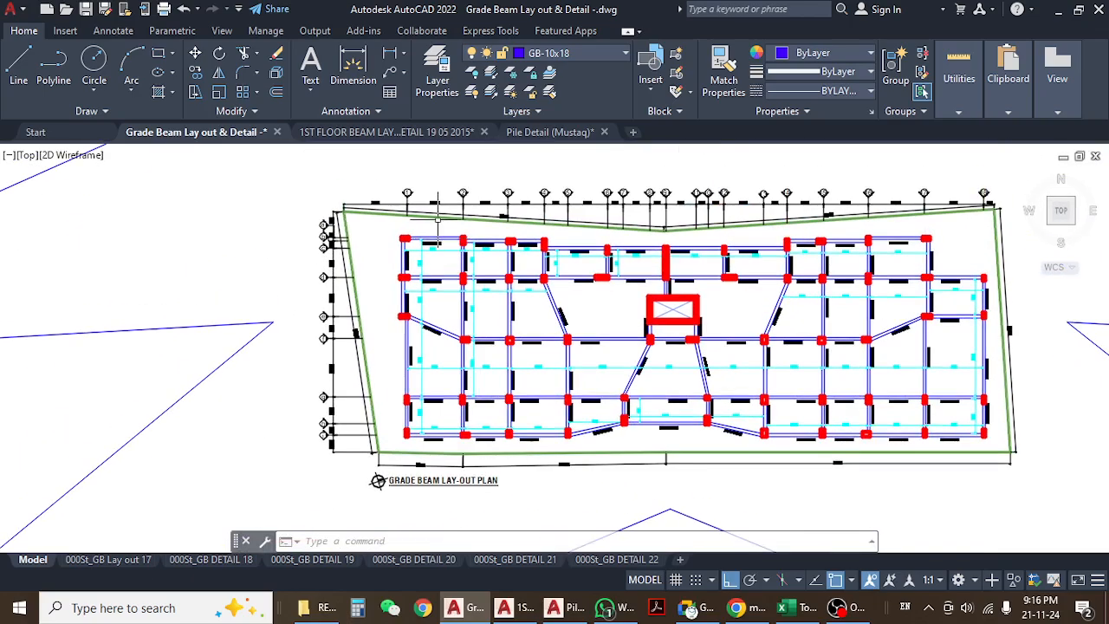
scroll(438, 218, "up", 4)
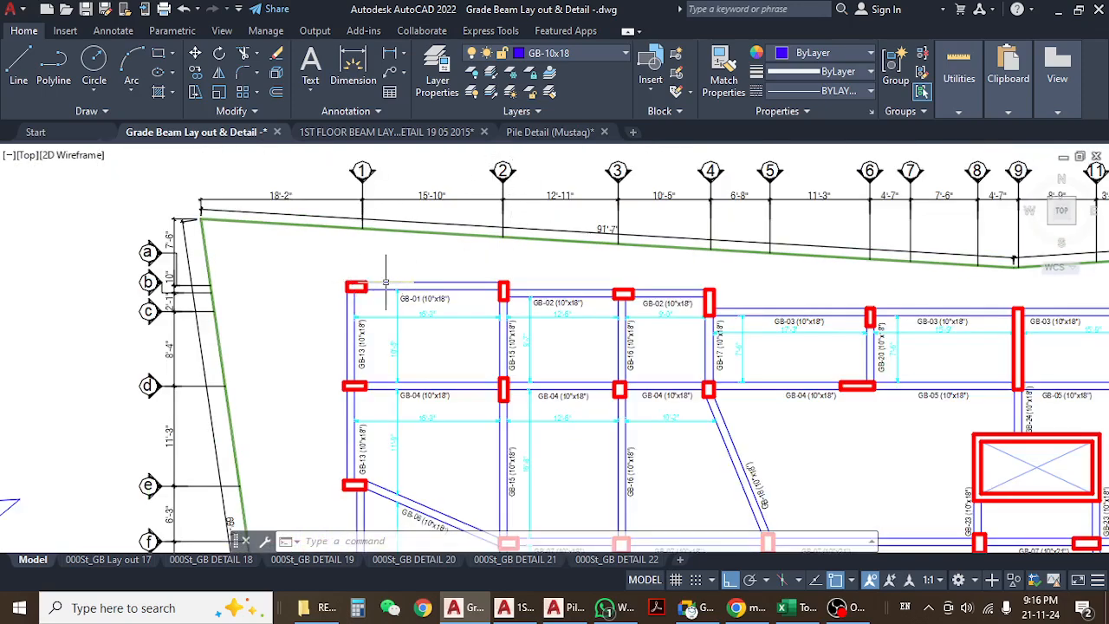
scroll(437, 260, "down", 5)
scroll(437, 308, "up", 4)
scroll(437, 308, "up", 5)
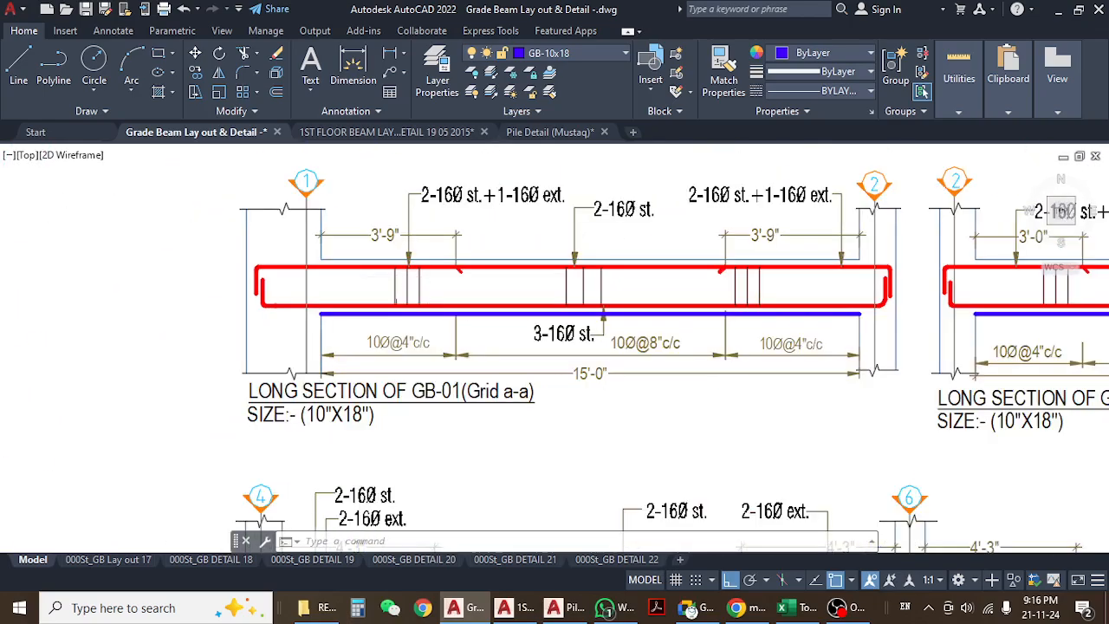
- Draw a horizontal line lengthwise through GB-01 on the layout plan, extending past the columns at grids 1 and 2
scroll(425, 394, "down", 8)
middle_click_drag(416, 190, 437, 411)
scroll(435, 410, "down", 4)
scroll(386, 243, "up", 10)
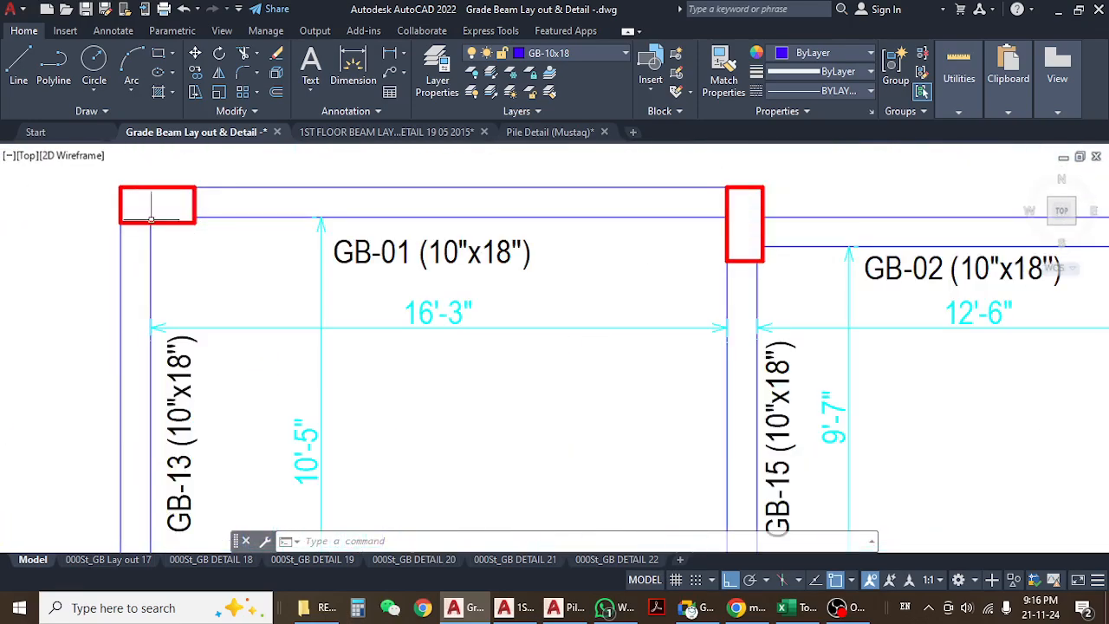
type("l")
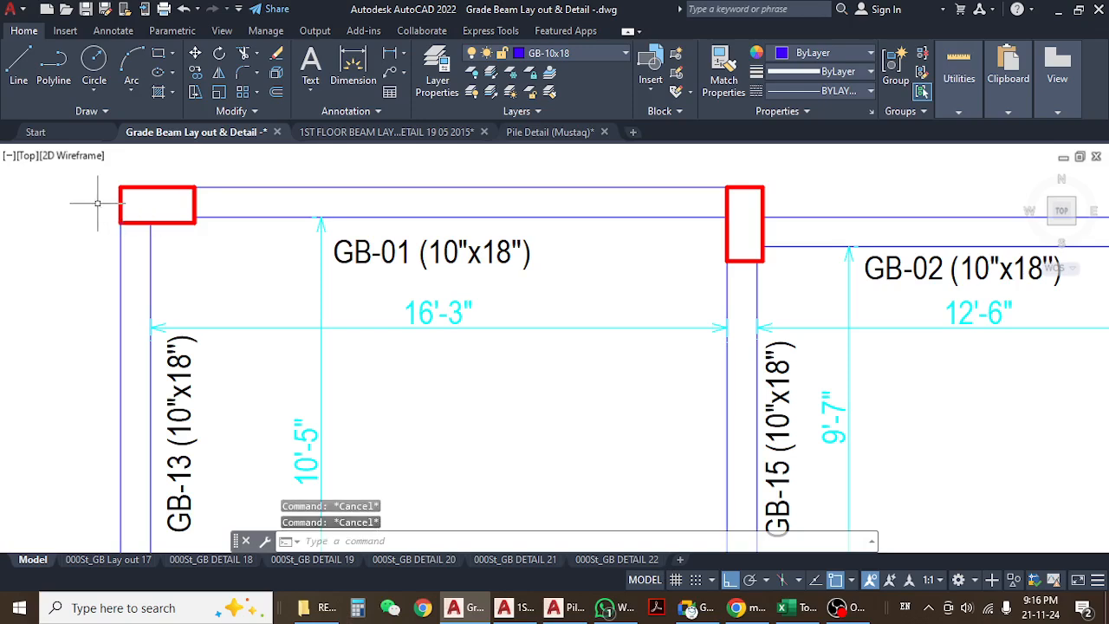
key("Return")
left_click(84, 205)
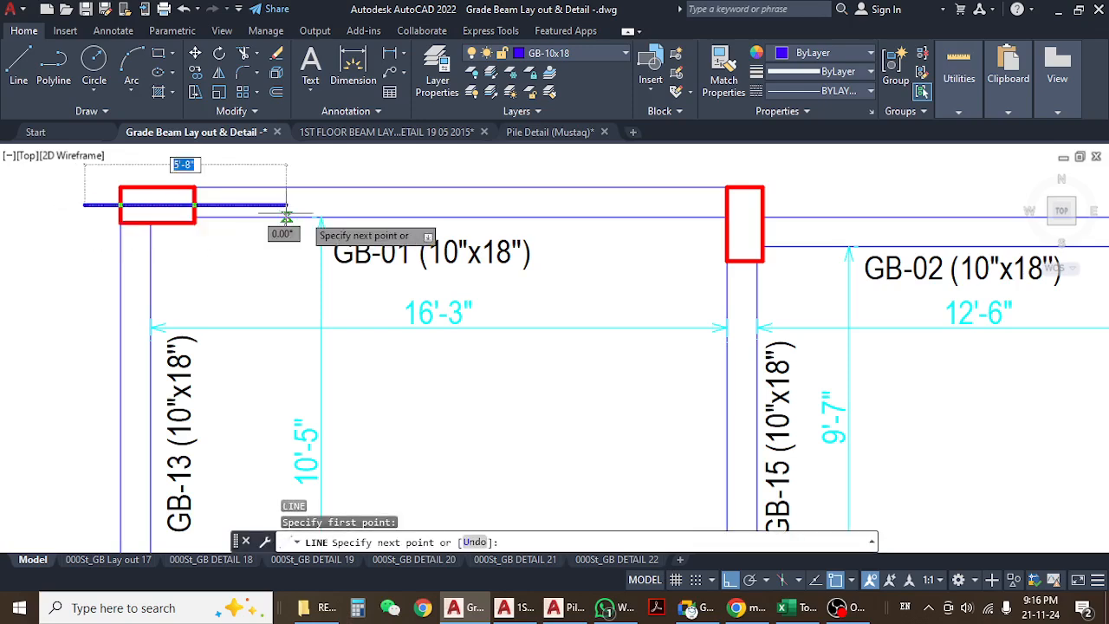
left_click(820, 205)
key("Escape")
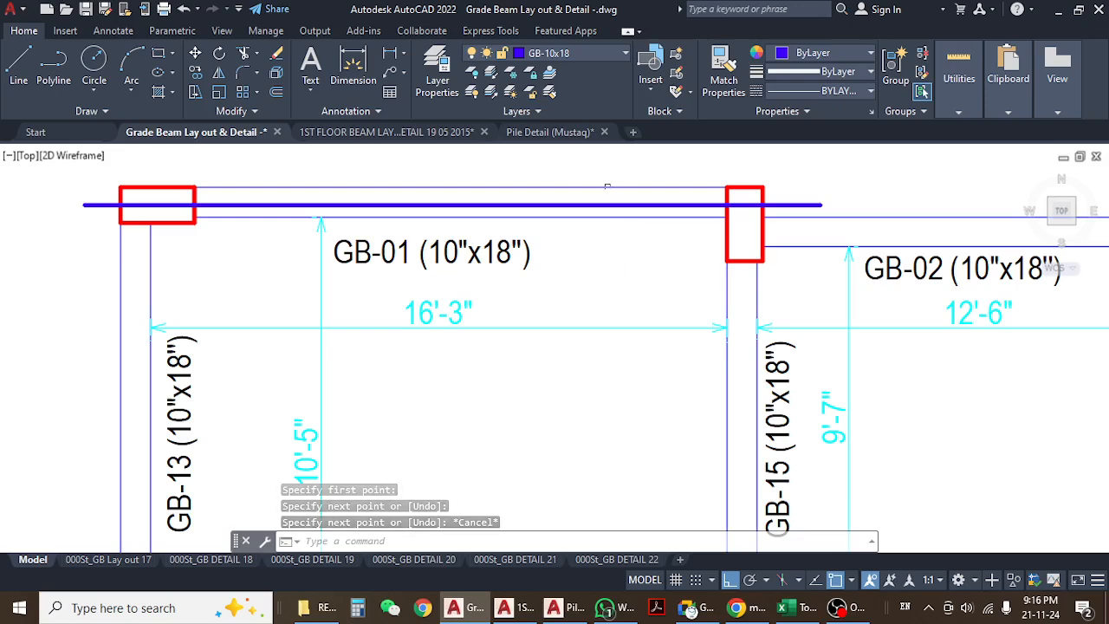
- Erase the horizontal line drawn through GB-01 on the layout plan
left_click(820, 204)
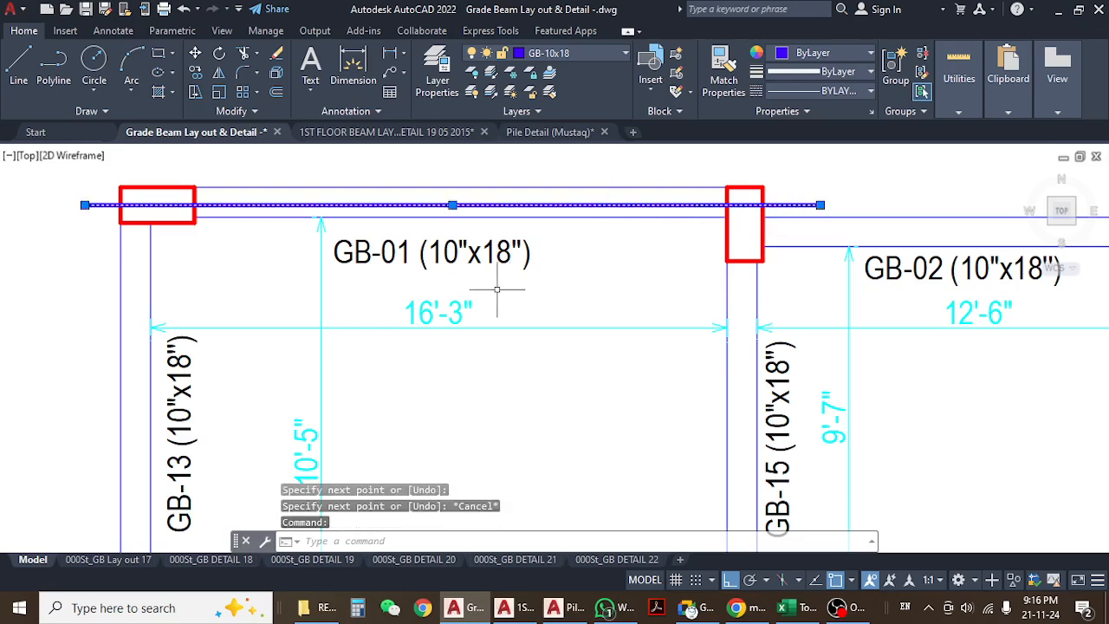
middle_click_drag(497, 290, 563, 298)
type("e")
key("Return")
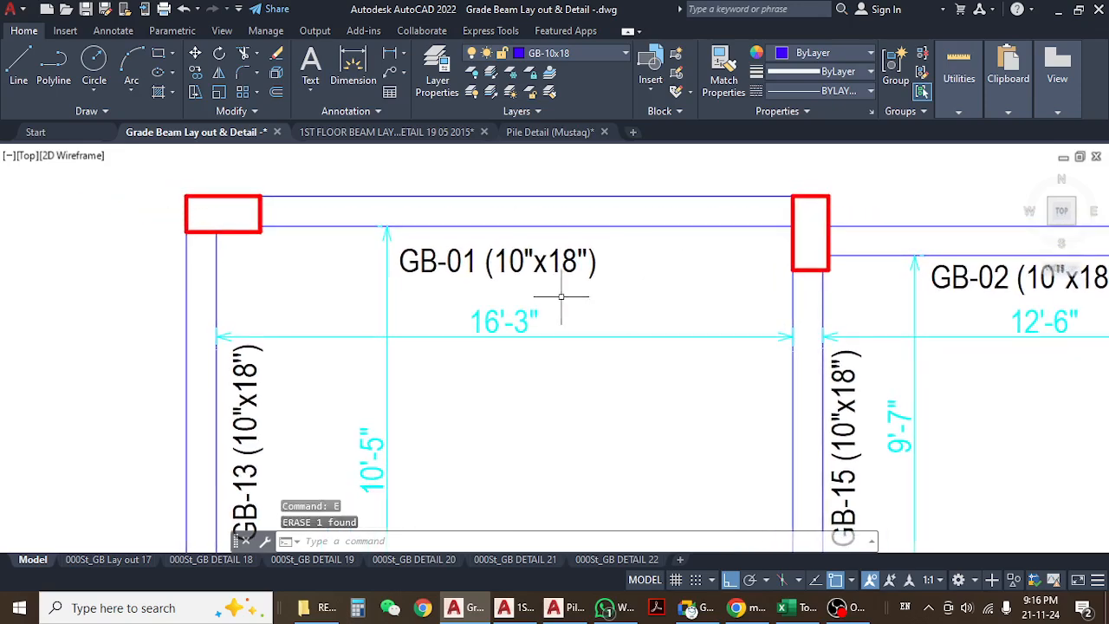
- Locate the Long Section of GB-01 (Grid a-a) below the plan and examine its span and size
scroll(563, 298, "down", 8)
middle_click_drag(517, 417, 518, 165)
middle_click_drag(514, 370, 515, 329)
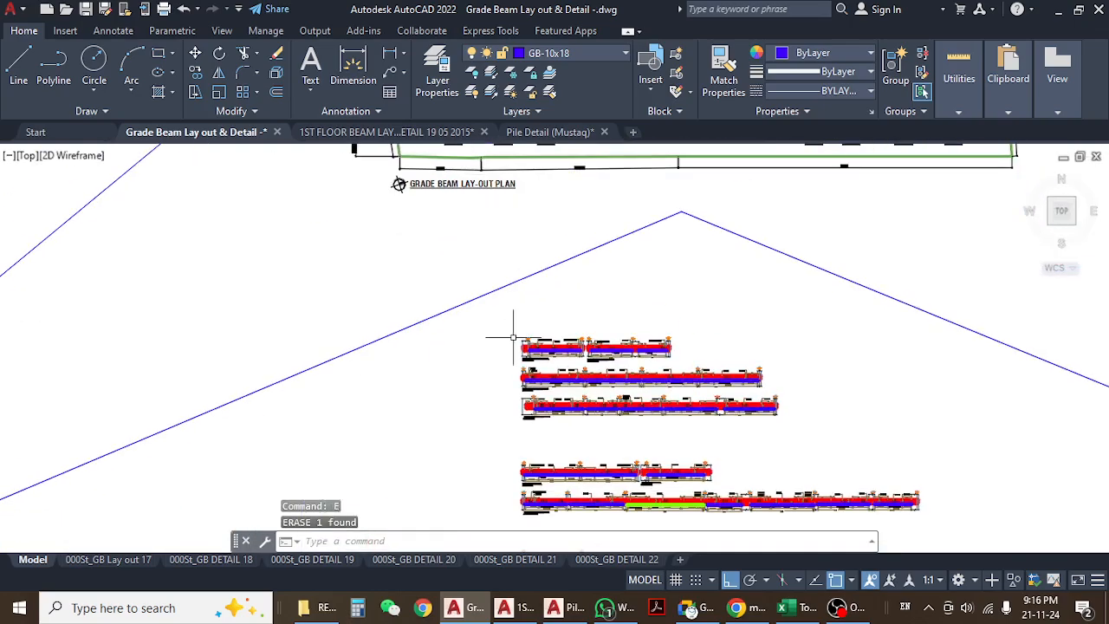
scroll(572, 356, "up", 5)
scroll(580, 360, "up", 4)
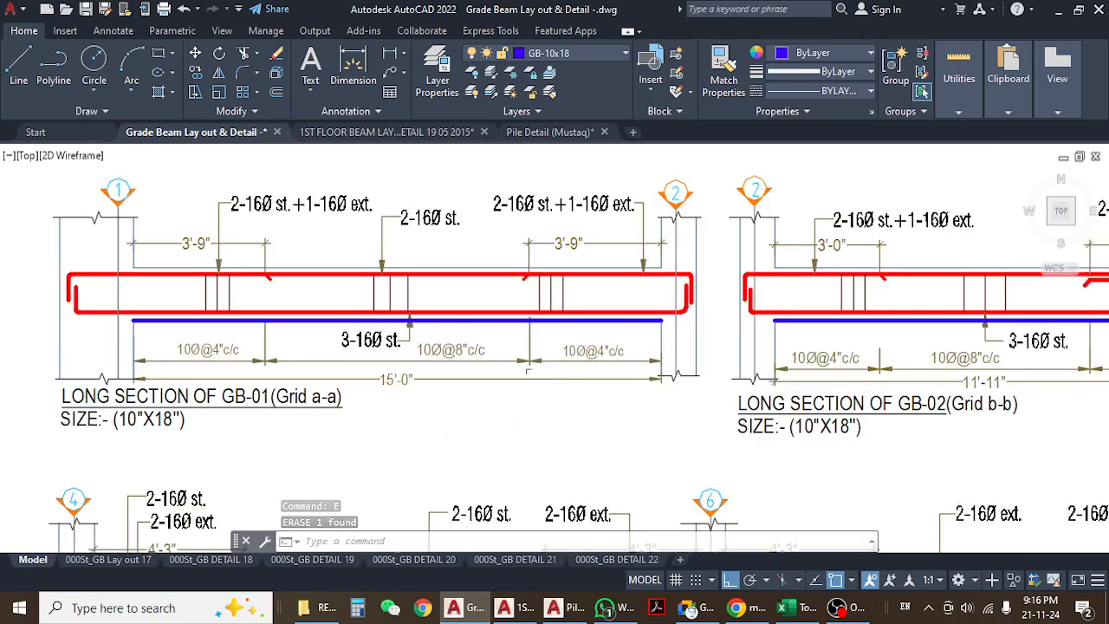
middle_click_drag(534, 372, 642, 368)
middle_click_drag(373, 394, 422, 400)
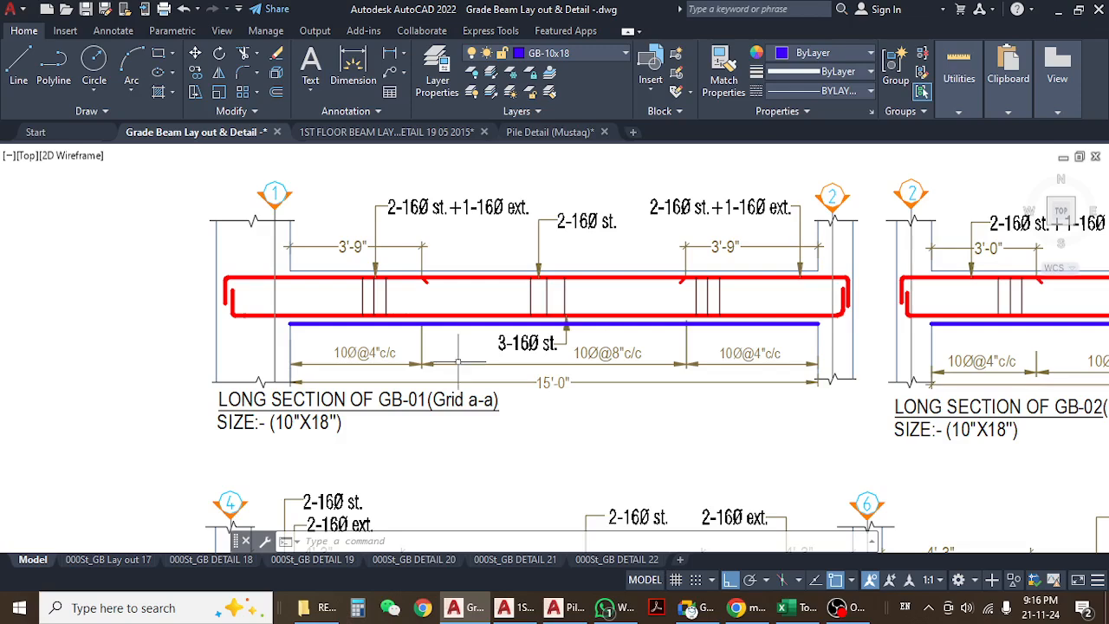
middle_click_drag(439, 296, 422, 298)
middle_click_drag(458, 409, 379, 399)
middle_click_drag(447, 400, 459, 429)
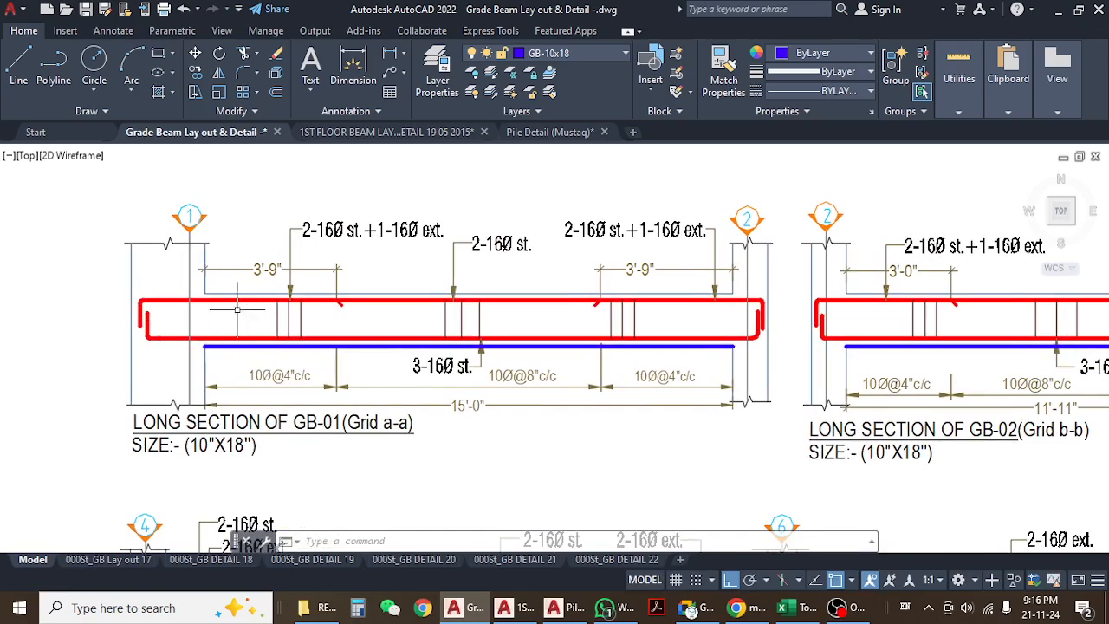
- Examine the reinforcement and stirrup spacing along GB-01's long section from grid 1 to grid 2
scroll(226, 310, "up", 2)
middle_click_drag(39, 293, 251, 305)
scroll(246, 317, "down", 2)
middle_click_drag(640, 376, 523, 374)
scroll(450, 317, "up", 1)
middle_click_drag(446, 359, 512, 366)
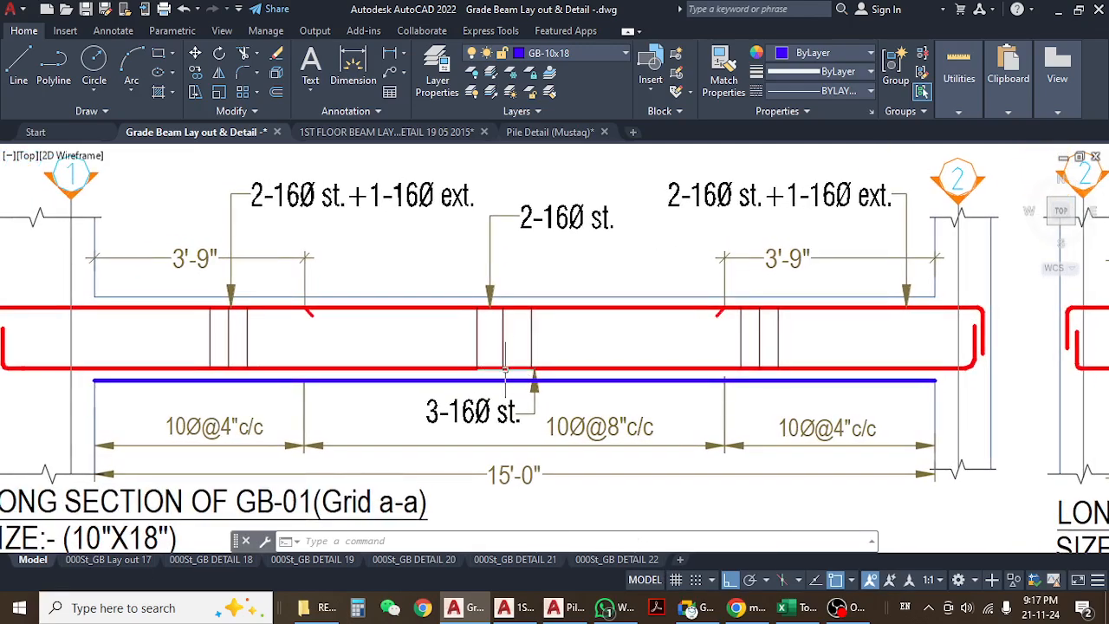
middle_click_drag(383, 340, 543, 354)
scroll(444, 337, "down", 2)
middle_click_drag(518, 408, 424, 407)
scroll(455, 355, "up", 2)
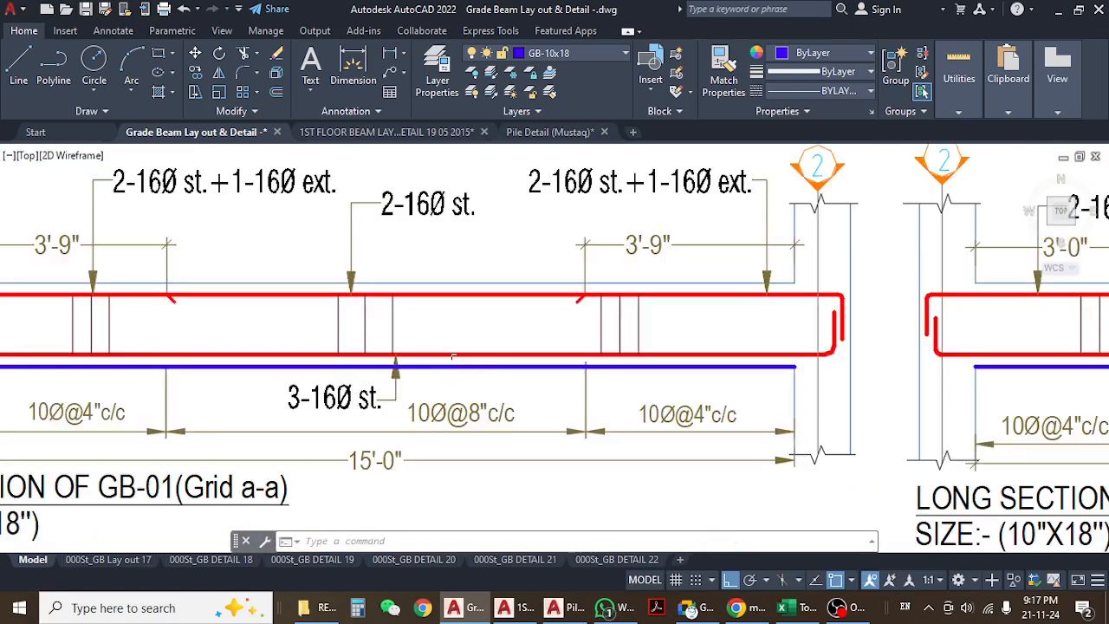
- Erase the thick blue line along the underside of GB-01's long section, and undo the erasure
left_click(440, 368)
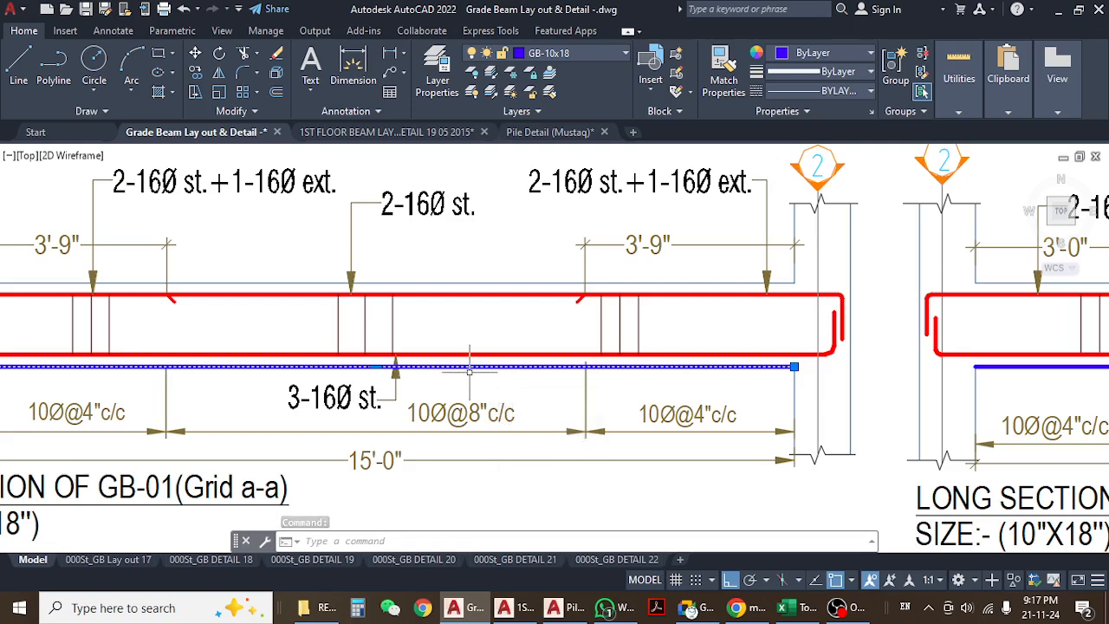
type("e")
key("Return")
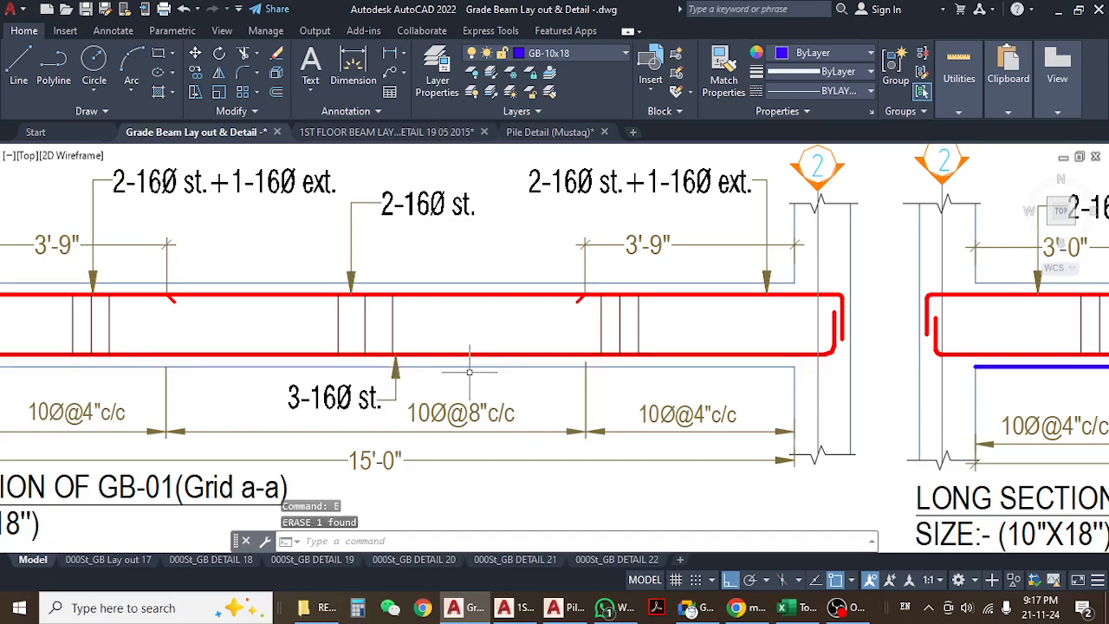
scroll(469, 372, "down", 4)
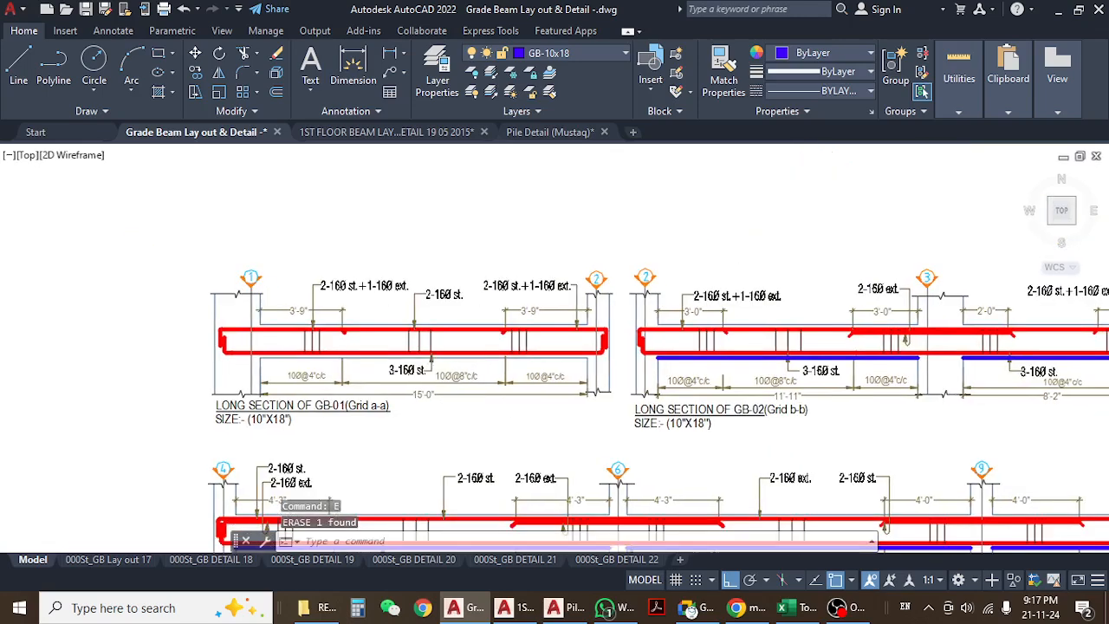
scroll(509, 411, "up", 4)
middle_click_drag(466, 371, 512, 395)
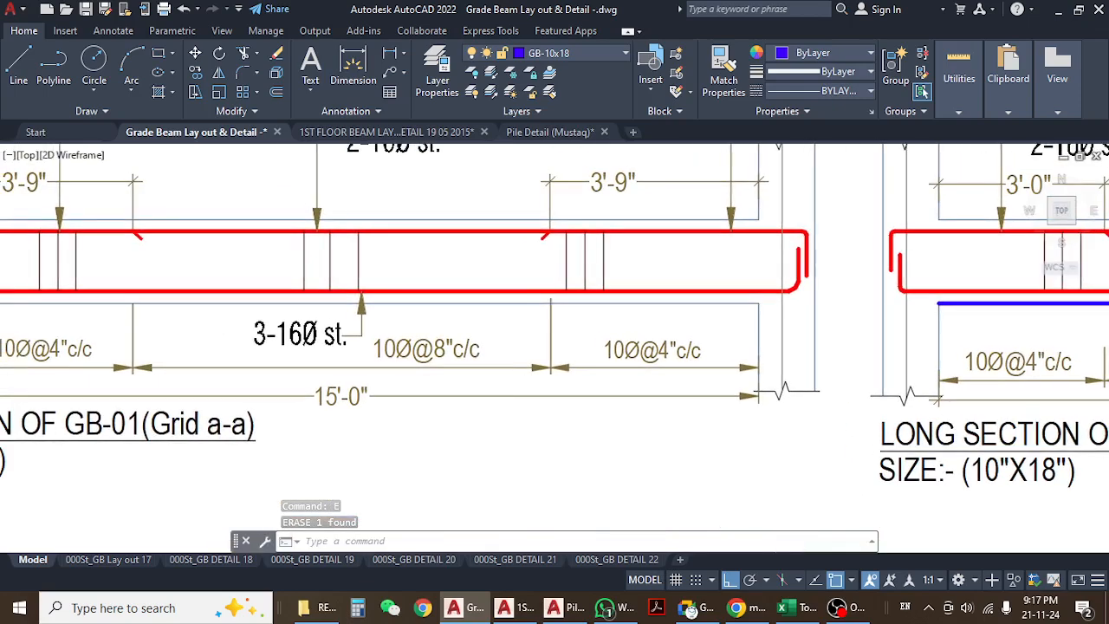
key("ctrl+z")
key("ctrl+z")
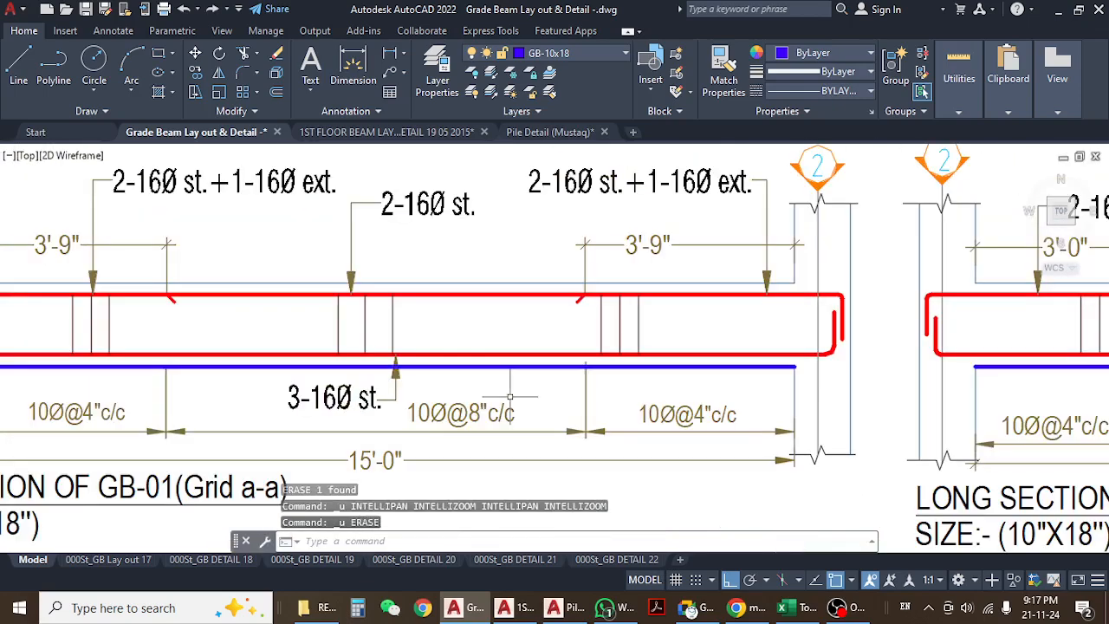
- Make 000st1st floor beab text the current layer and turn off the GB-10x18 layer using the blue line in GB-01's long section
left_click(570, 50)
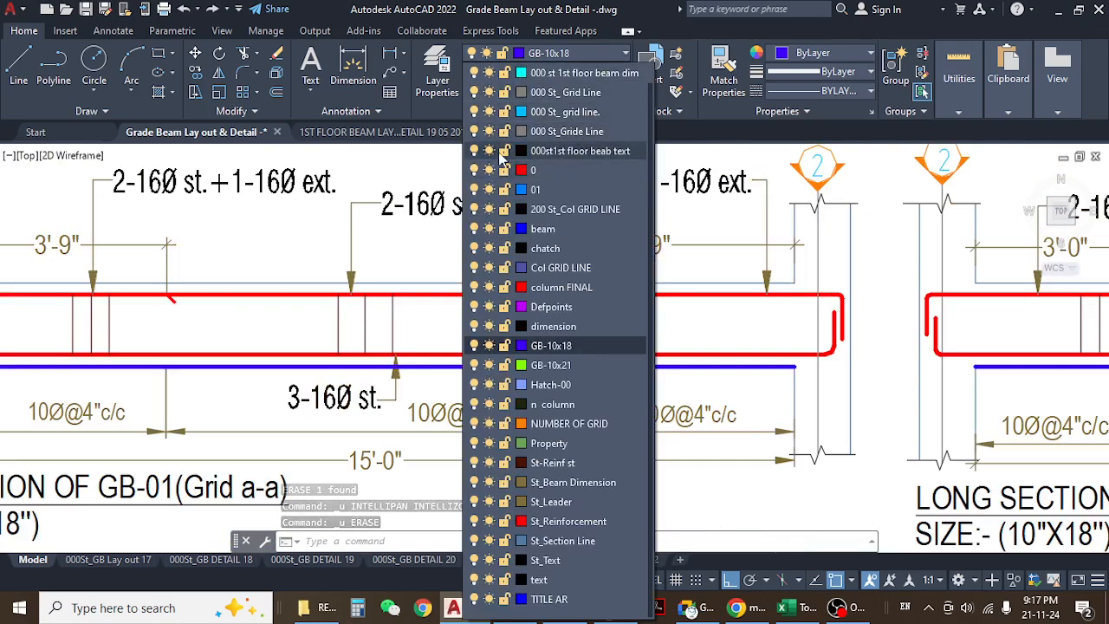
left_click(547, 150)
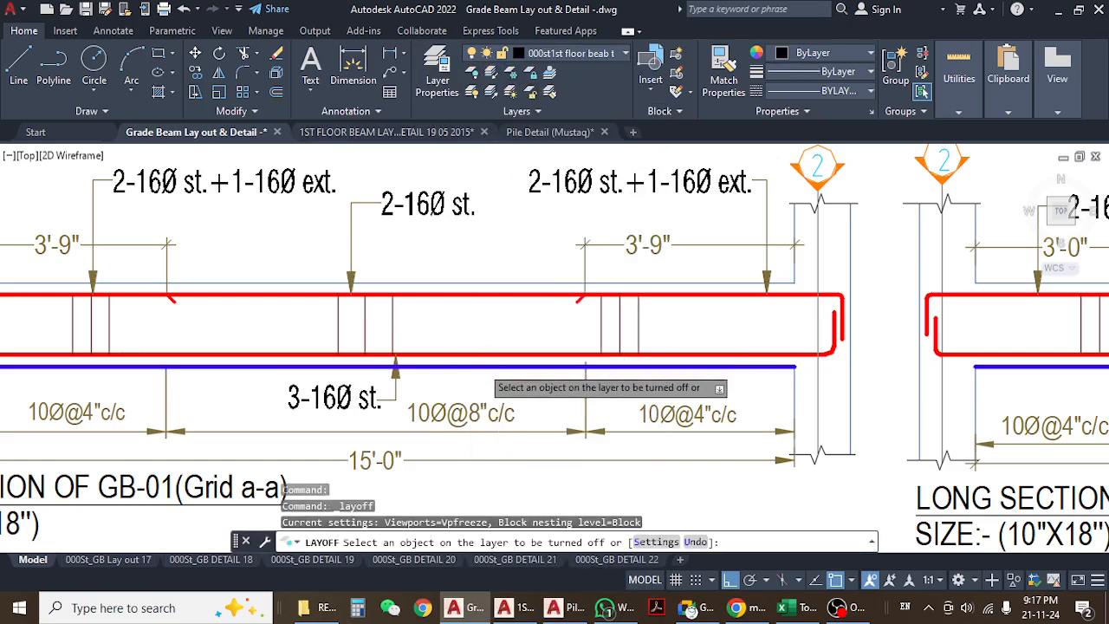
left_click(585, 367)
scroll(586, 316, "down", 5)
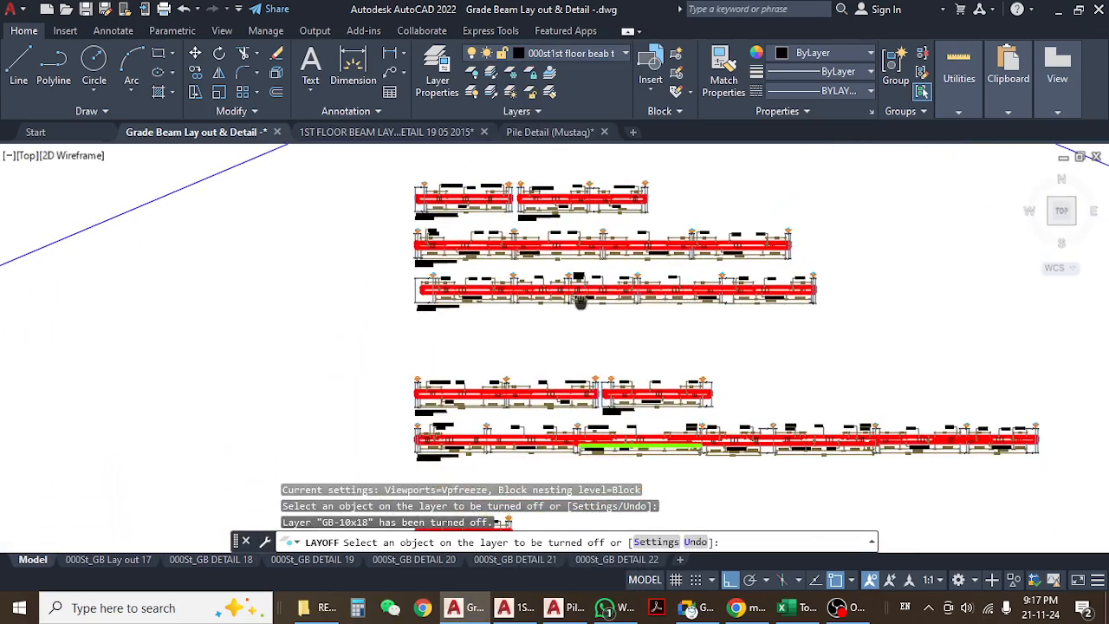
scroll(577, 347, "up", 6)
middle_click_drag(578, 438, 598, 490)
scroll(577, 405, "down", 2)
scroll(389, 370, "up", 4)
key("Escape")
middle_click_drag(329, 350, 581, 452)
scroll(407, 311, "up", 2)
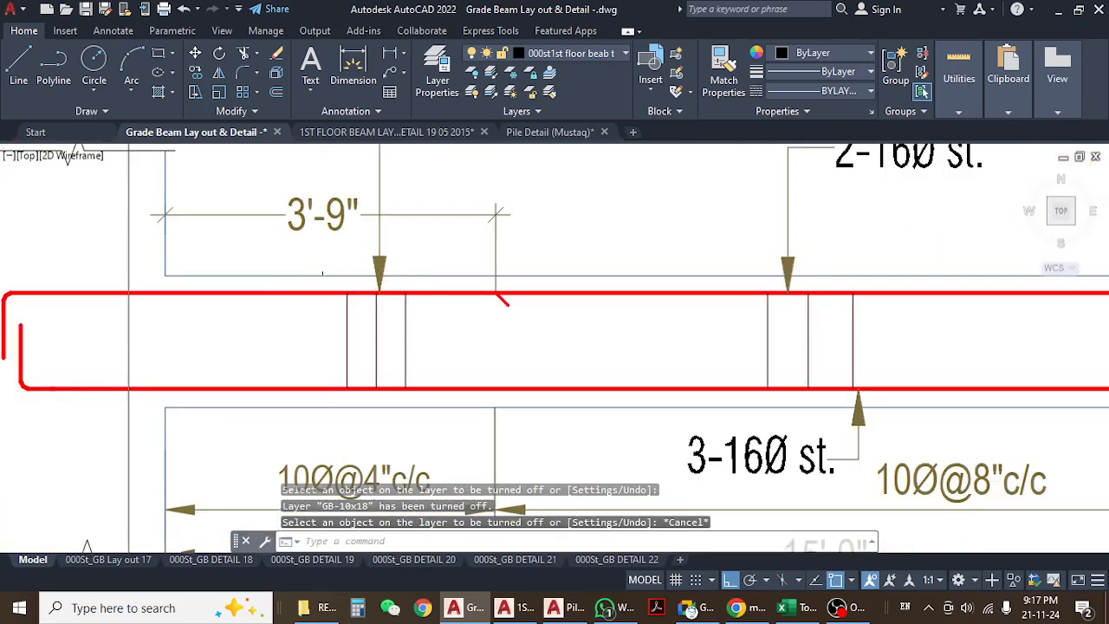
- Examine GB-01's long section (Grid a-a) and locate the same beam in the grade beam layout plan
scroll(338, 294, "down", 2)
middle_click_drag(359, 297, 260, 278)
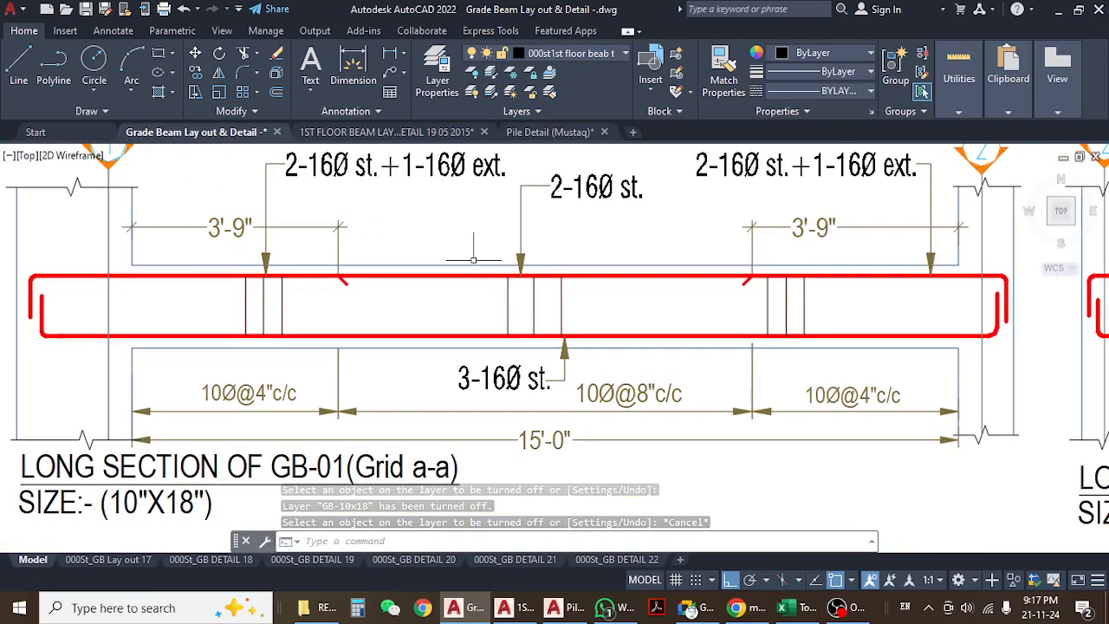
middle_click_drag(522, 336, 585, 329)
scroll(576, 318, "down", 6)
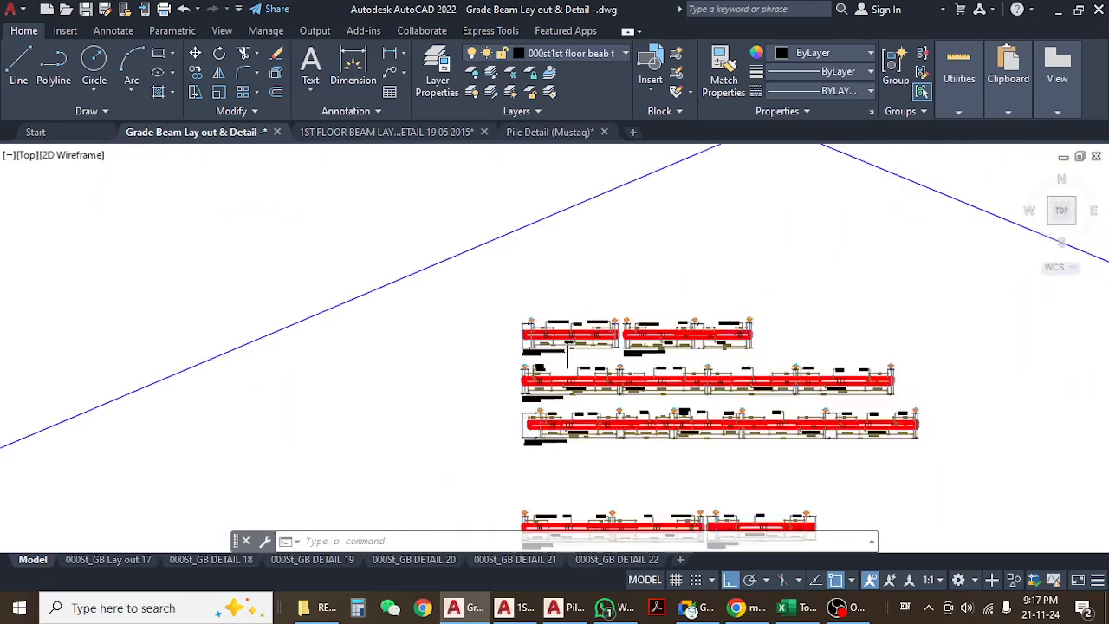
scroll(502, 319, "up", 5)
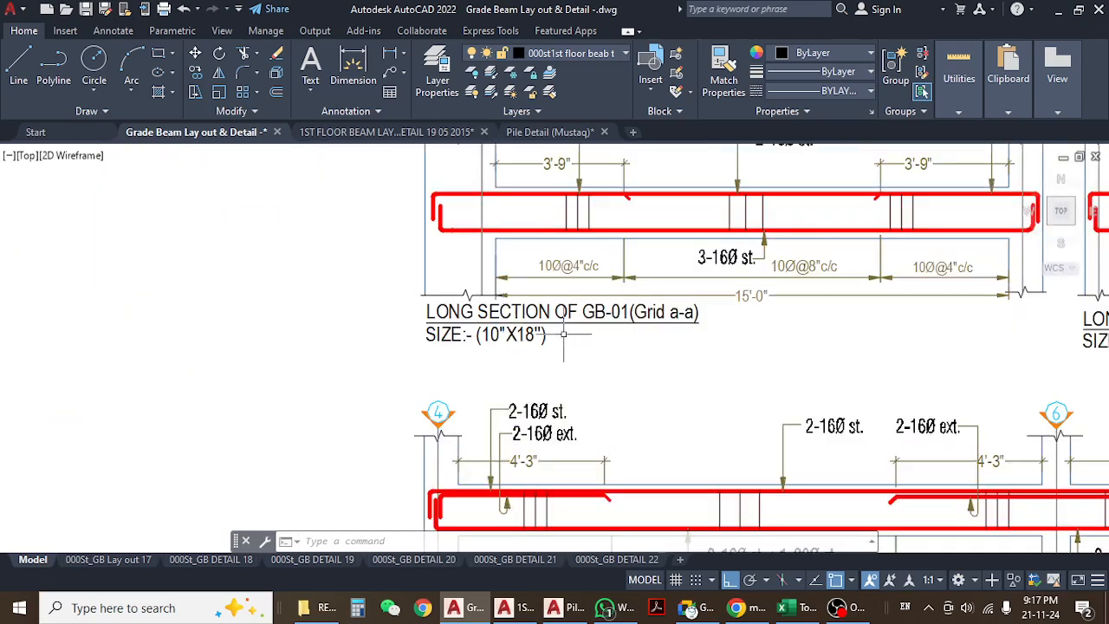
scroll(564, 333, "up", 2)
scroll(531, 361, "down", 6)
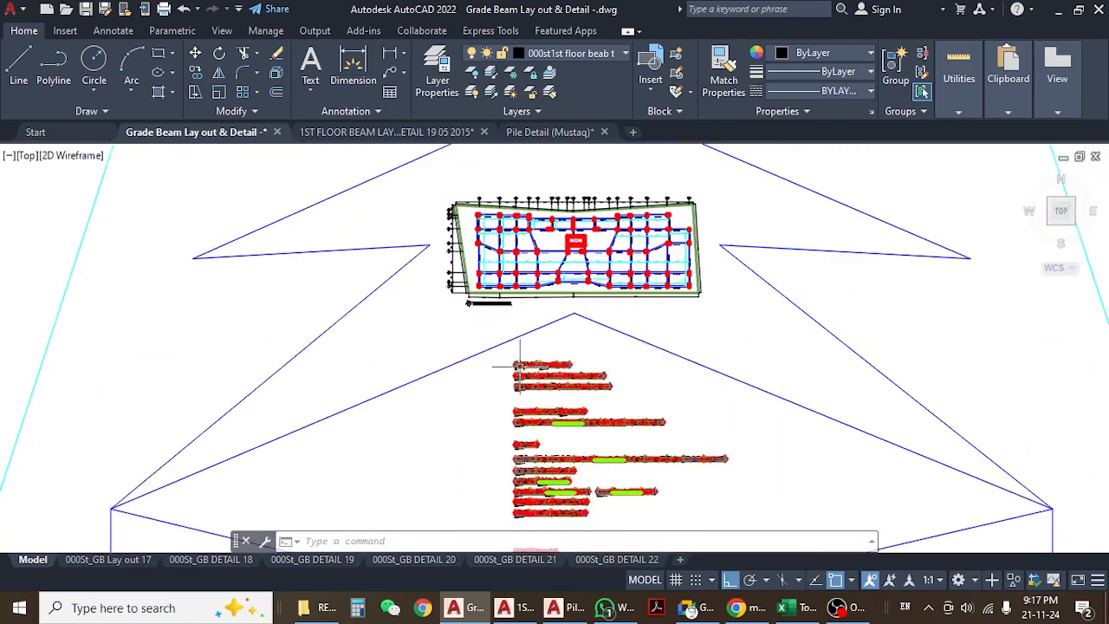
scroll(499, 183, "up", 2)
scroll(472, 237, "up", 10)
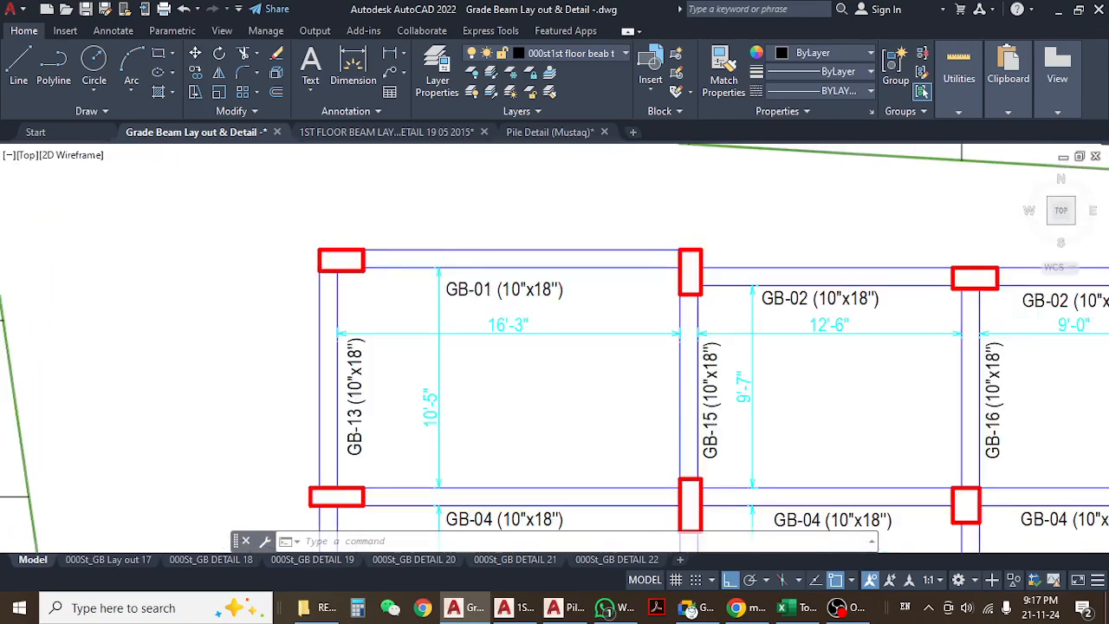
- Measure GB-01's width between its two edge lines in the layout plan with a linear dimension, without placing it
left_click(389, 58)
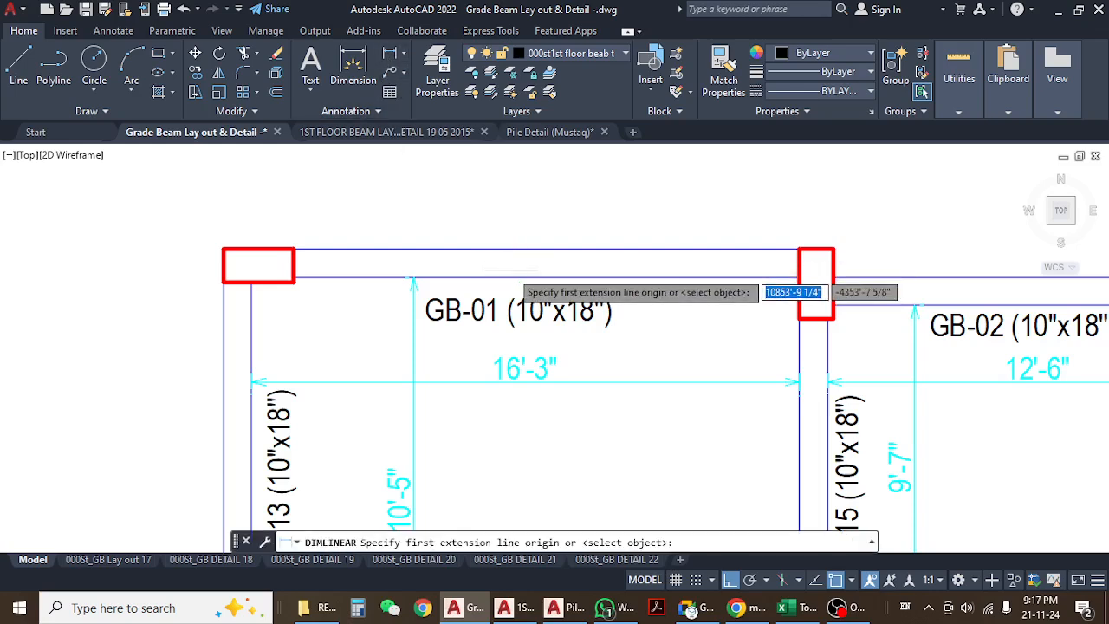
left_click(510, 277)
left_click(509, 250)
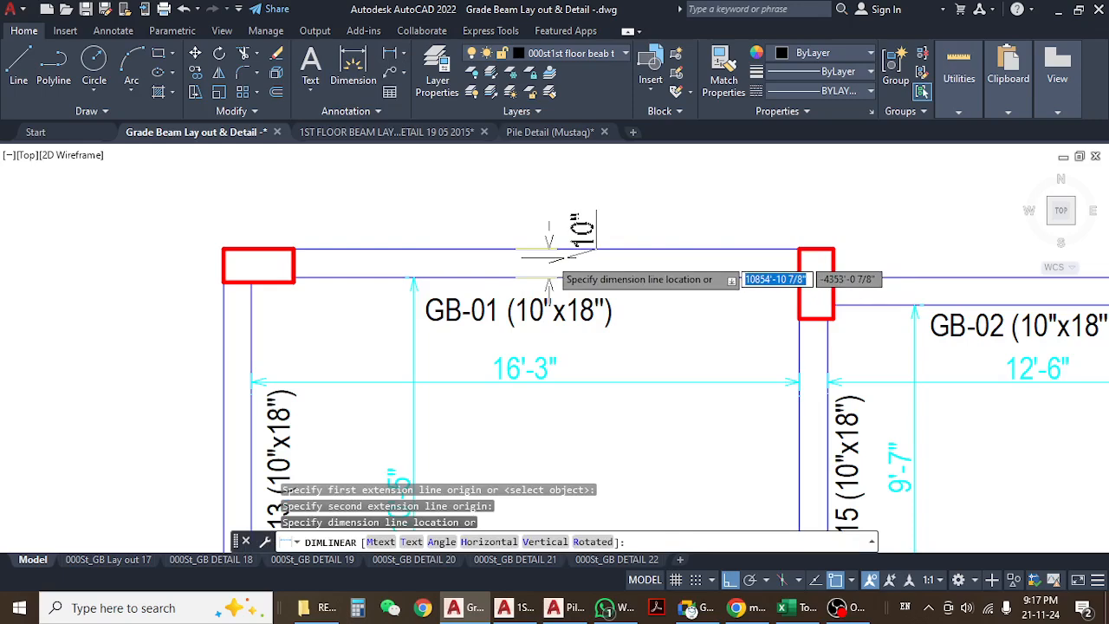
scroll(549, 281, "up", 2)
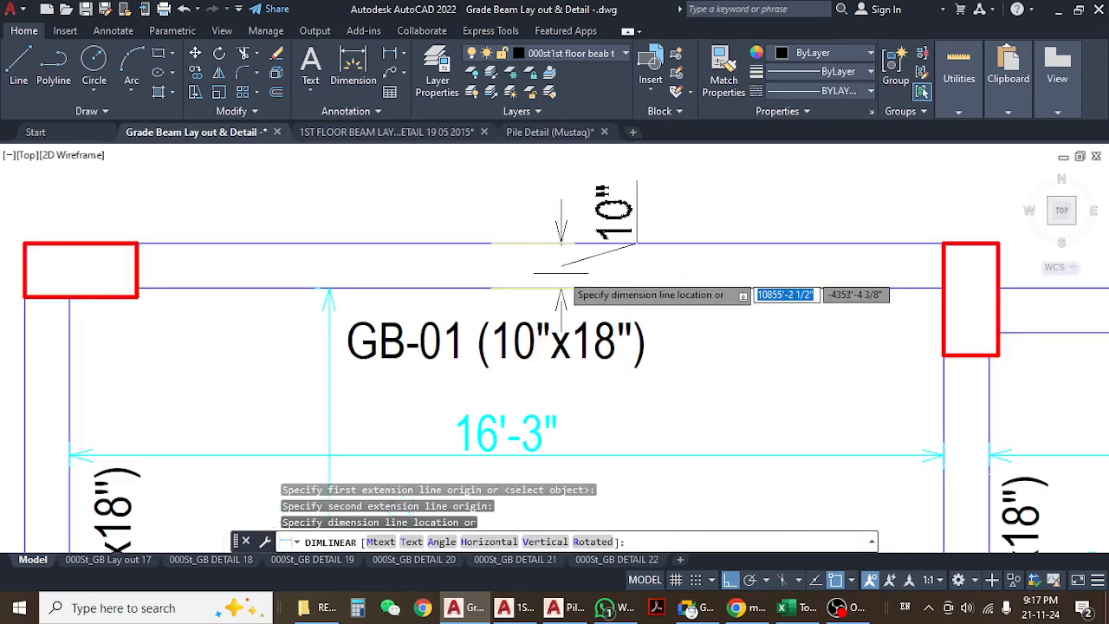
key("Escape")
- Measure GB-01's depth between its top and bottom outlines in the long section, without placing the dimension
scroll(559, 273, "down", 10)
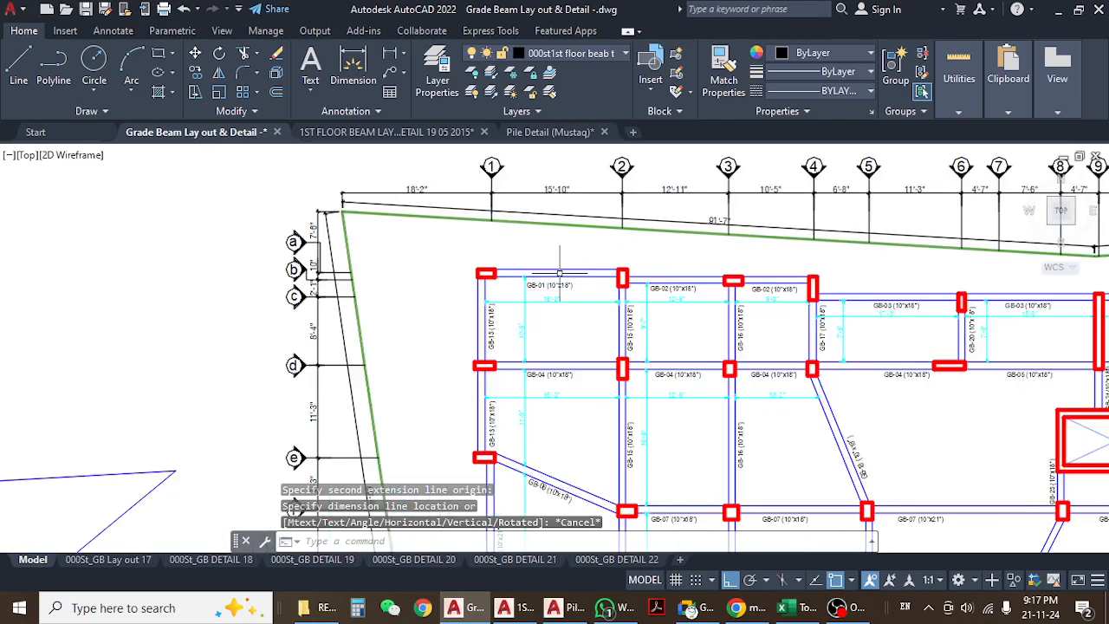
scroll(529, 227, "up", 3)
scroll(544, 303, "up", 8)
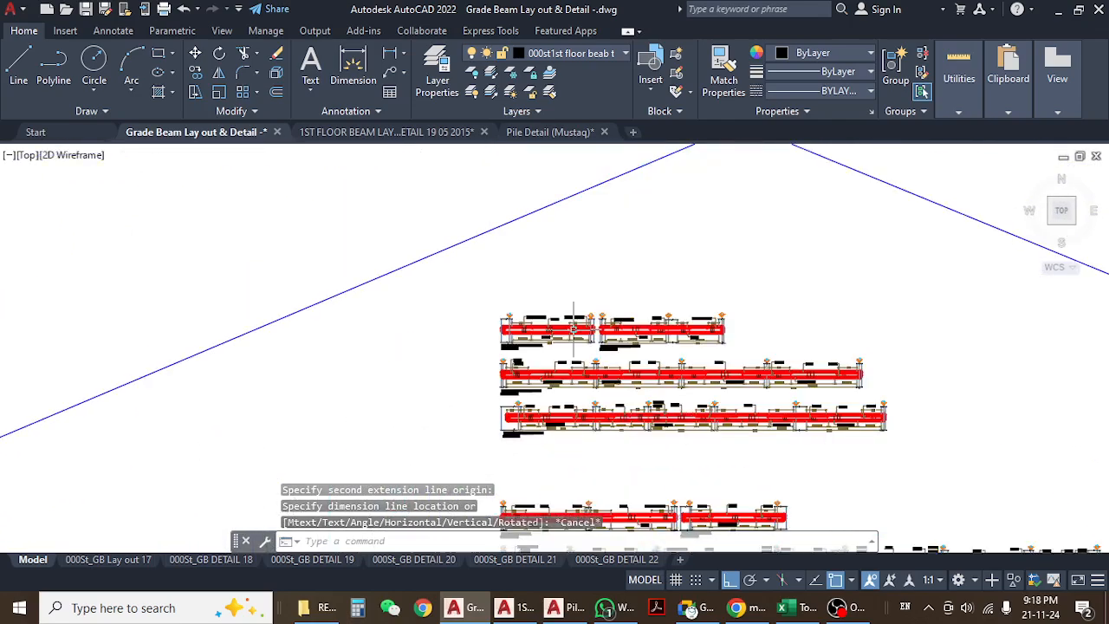
left_click(353, 67)
left_click(497, 217)
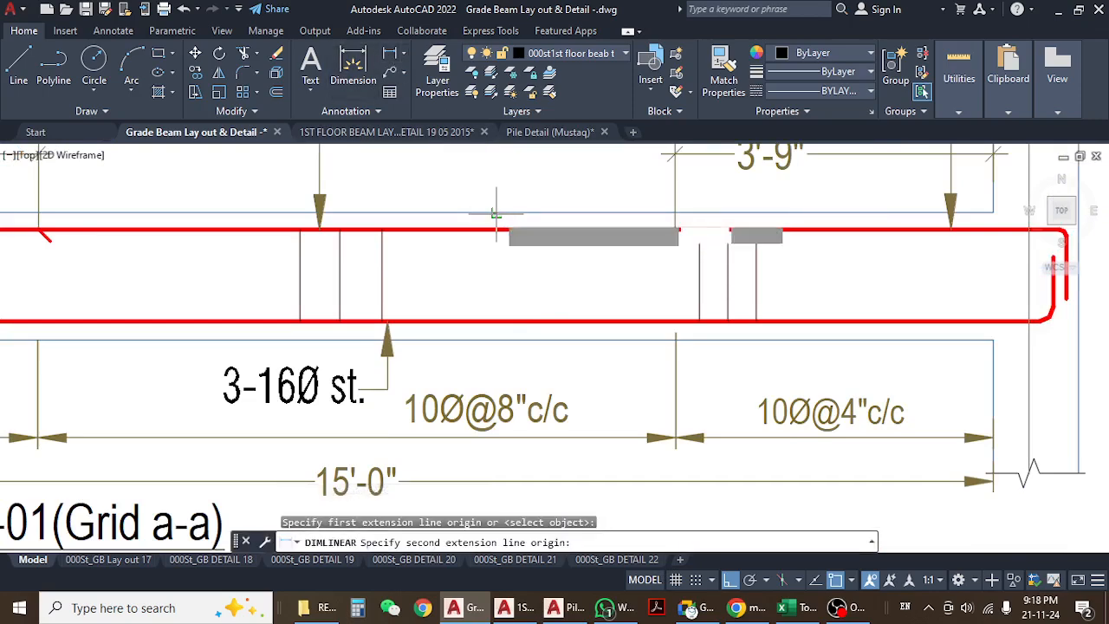
left_click(496, 341)
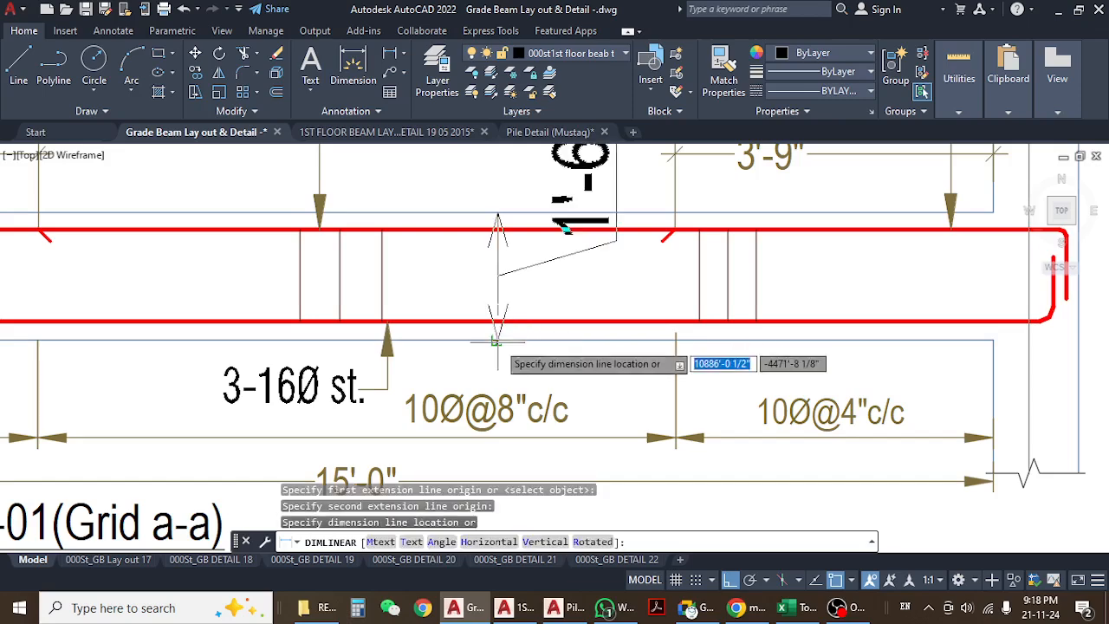
scroll(496, 322, "down", 2)
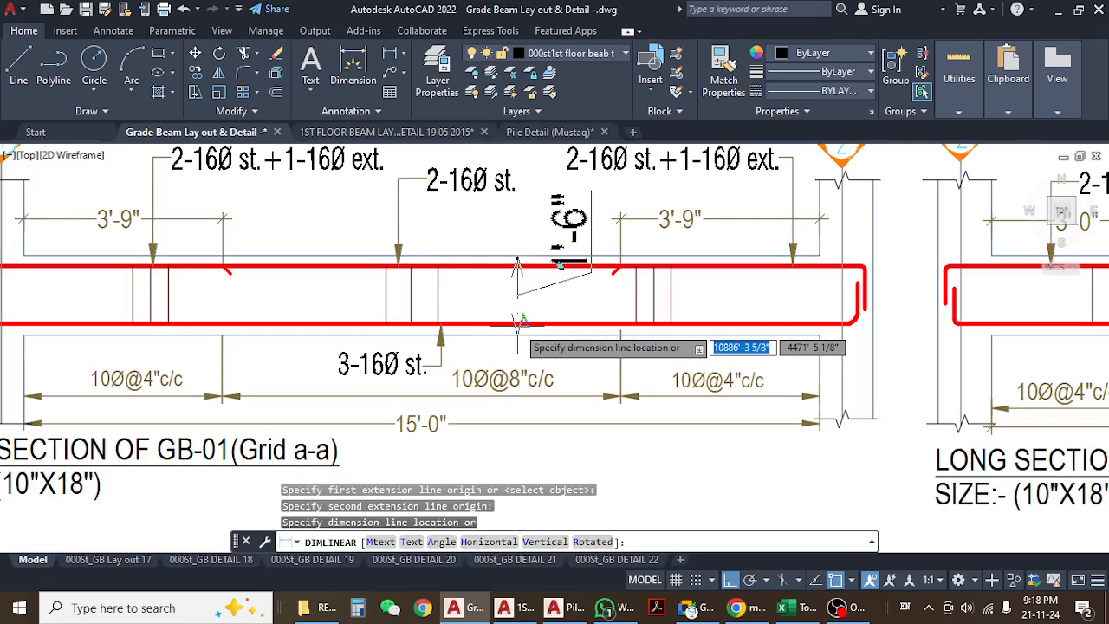
key("Escape")
- Measure GB-01's clear length between the two column faces in the layout plan, without placing the dimension
scroll(513, 325, "down", 2)
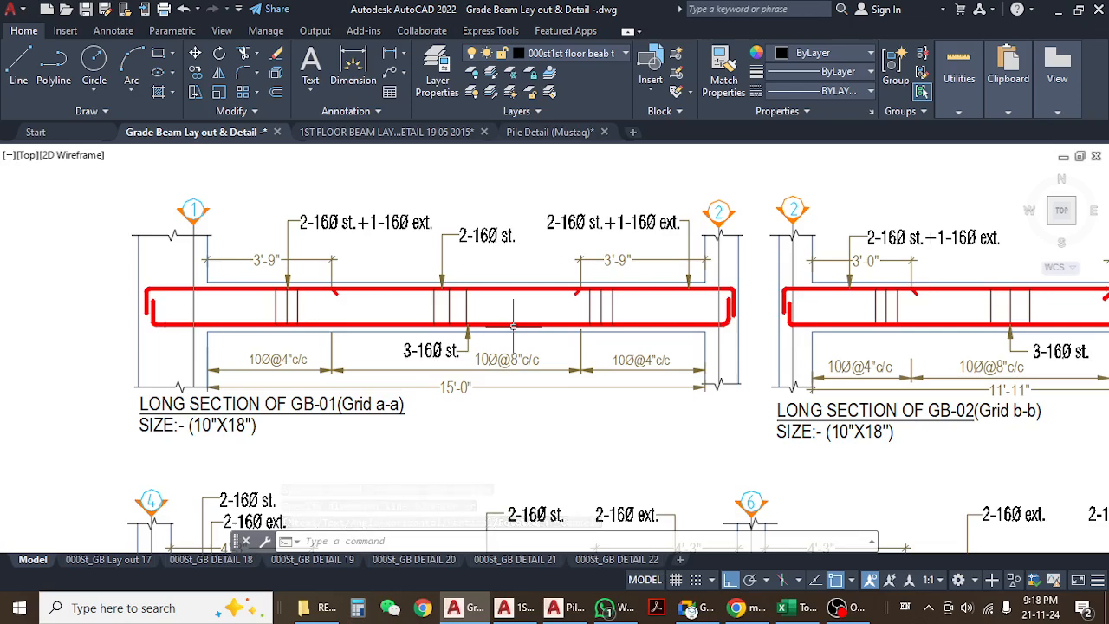
scroll(506, 339, "down", 2)
scroll(505, 338, "down", 4)
middle_click_drag(496, 227, 500, 384)
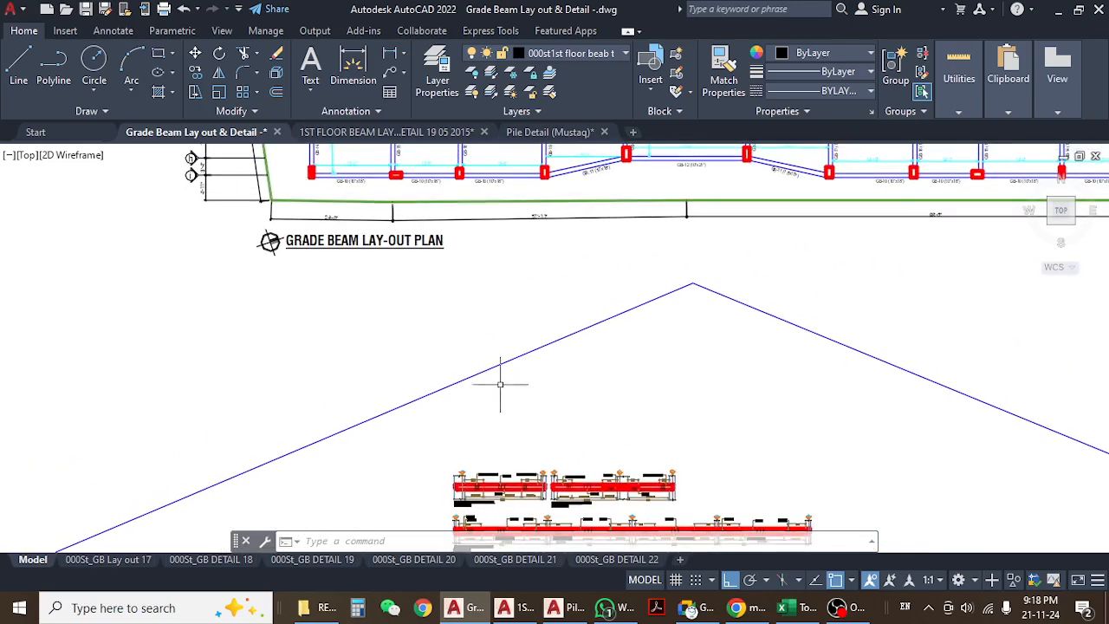
scroll(494, 369, "down", 4)
middle_click_drag(458, 293, 460, 386)
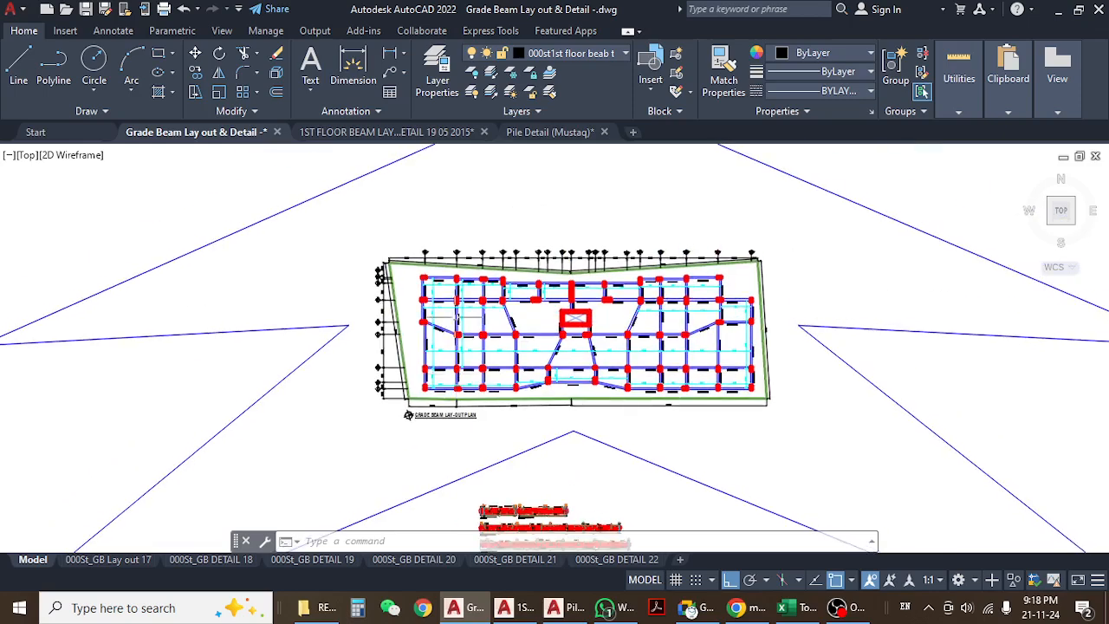
scroll(442, 271, "up", 4)
scroll(425, 294, "up", 8)
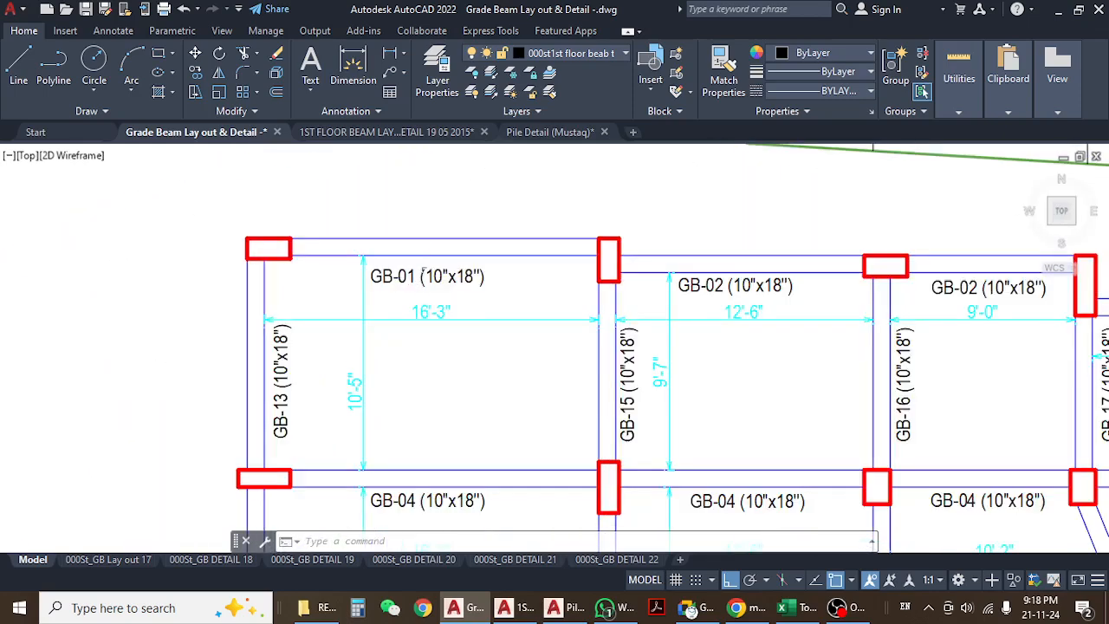
middle_click_drag(425, 217, 460, 239)
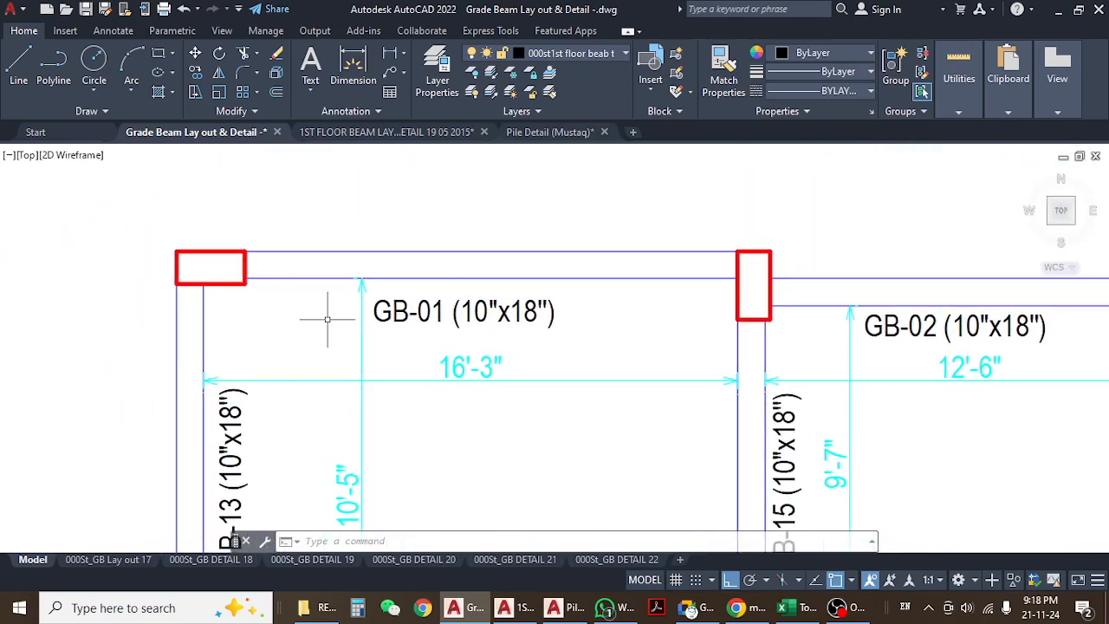
left_click(353, 64)
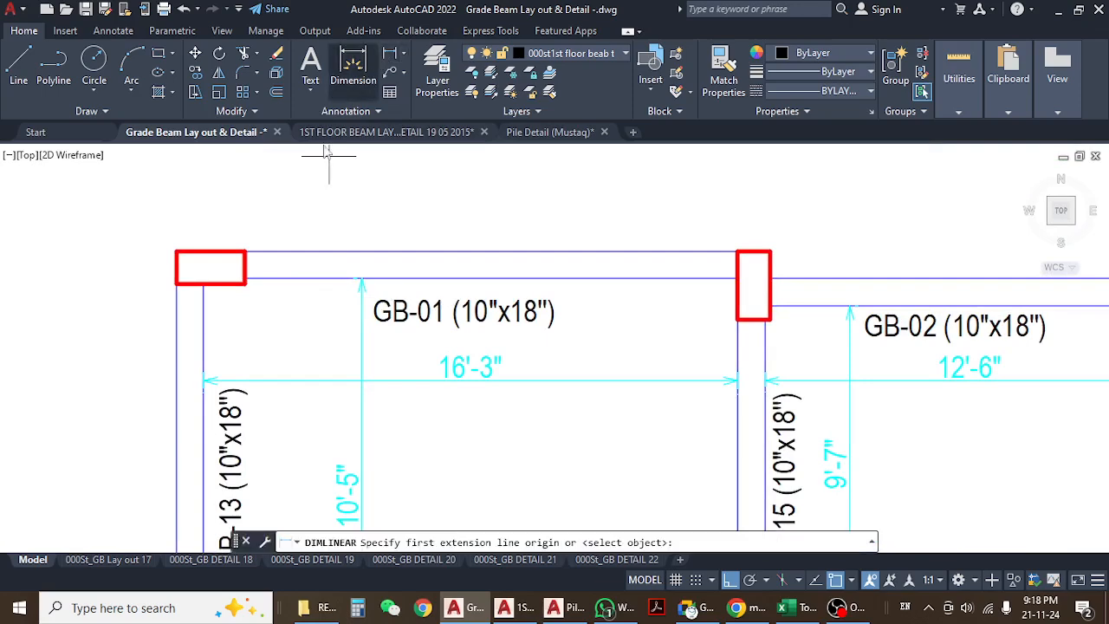
left_click(245, 251)
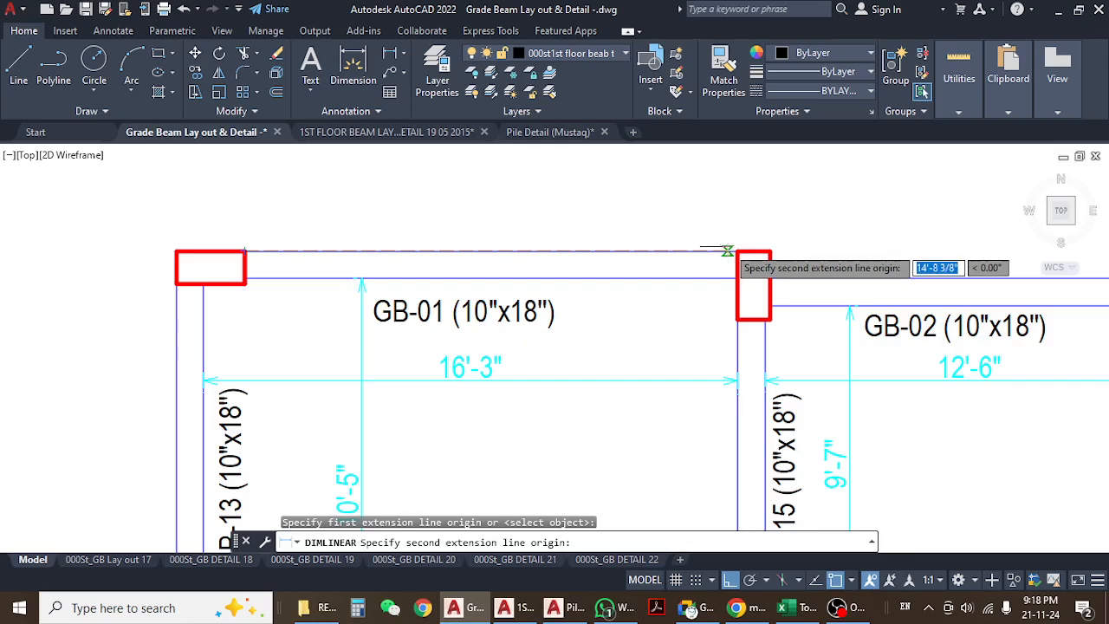
left_click(728, 251)
key("Escape")
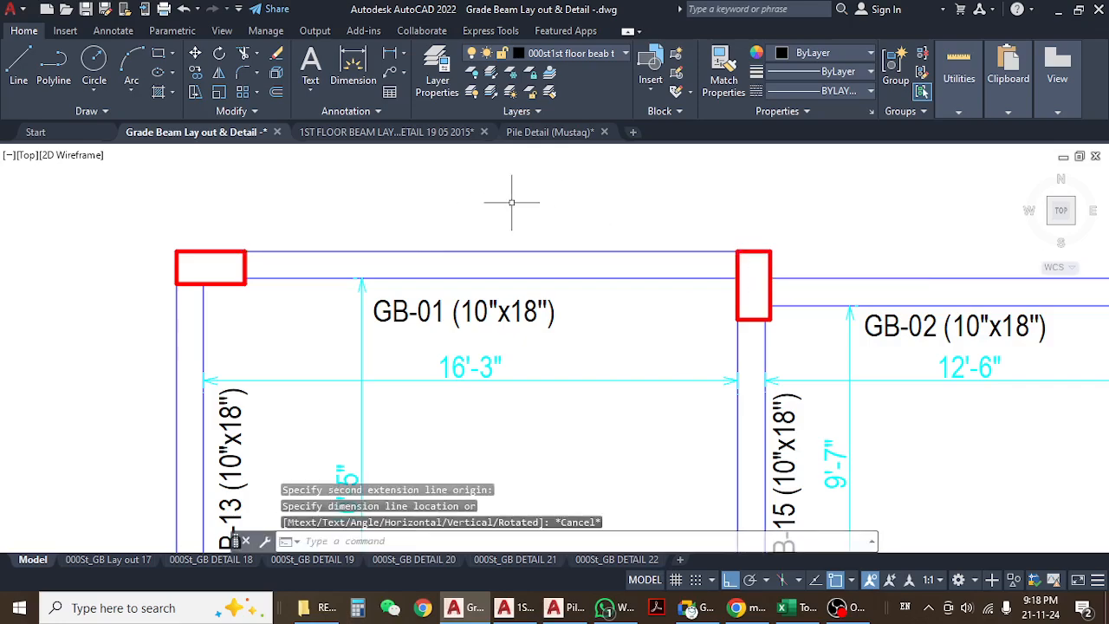
- Check the overall span dimension beneath the Long Section of GB-01 (Grid a-a) by selecting it, and clear the selection
scroll(537, 208, "down", 6)
scroll(498, 220, "up", 3)
mouse_move(510, 330)
middle_mouse_down()
mouse_move(473, 320)
mouse_move(386, 240)
middle_mouse_up()
scroll(412, 245, "down", 6)
middle_click_drag(497, 463, 462, 303)
scroll(404, 255, "up", 8)
left_click(498, 331)
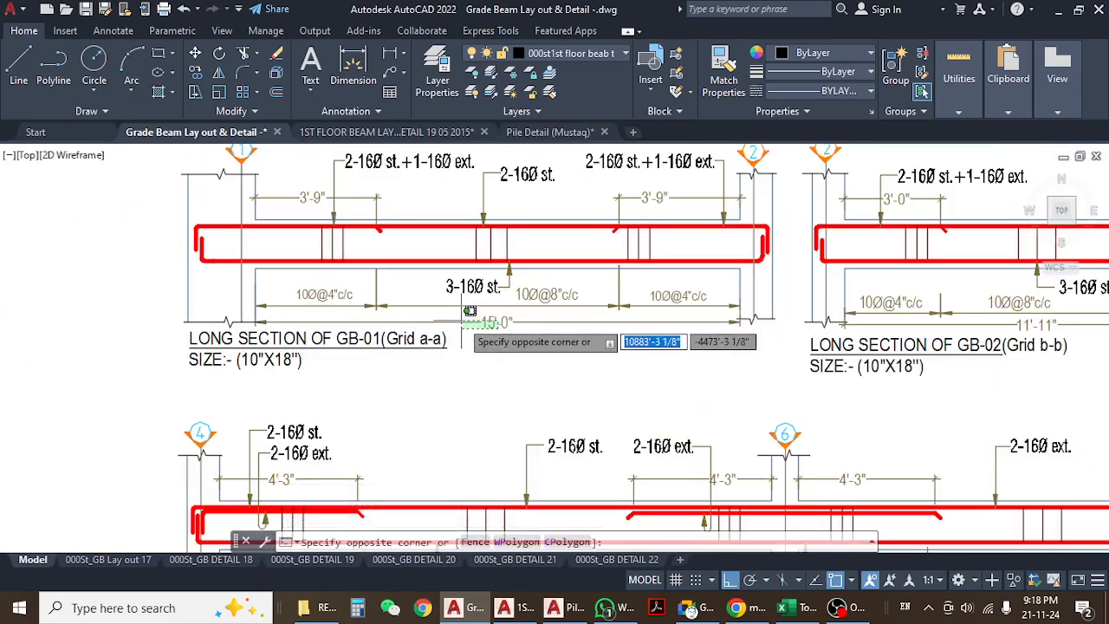
left_click(438, 295)
scroll(533, 328, "up", 2)
key("Escape")
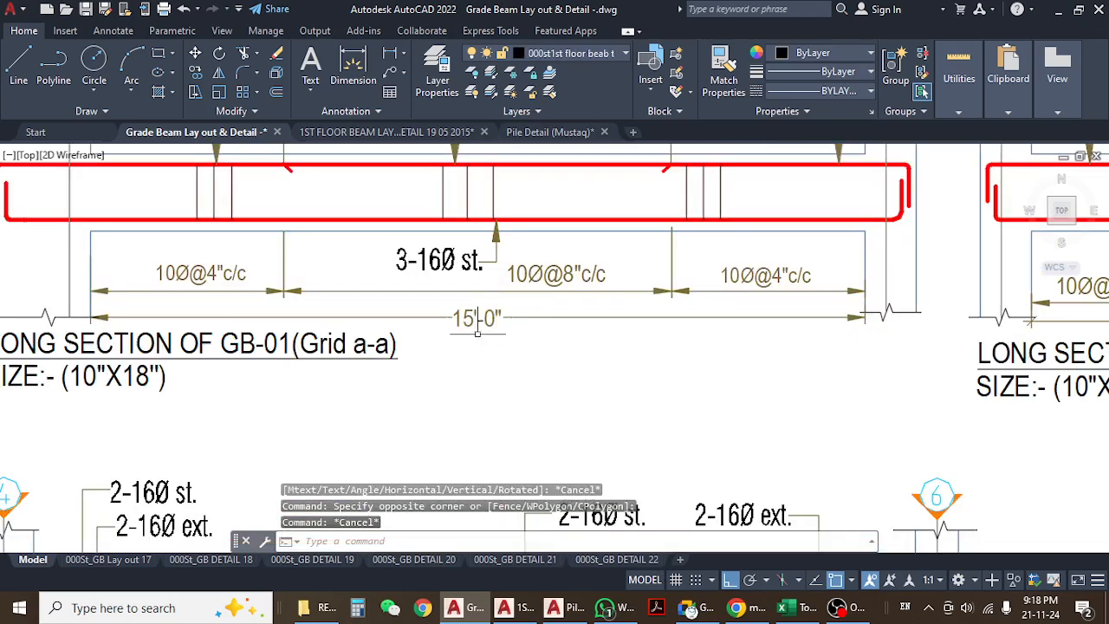
middle_click_drag(486, 321, 456, 328)
left_click(504, 317)
left_click(496, 349)
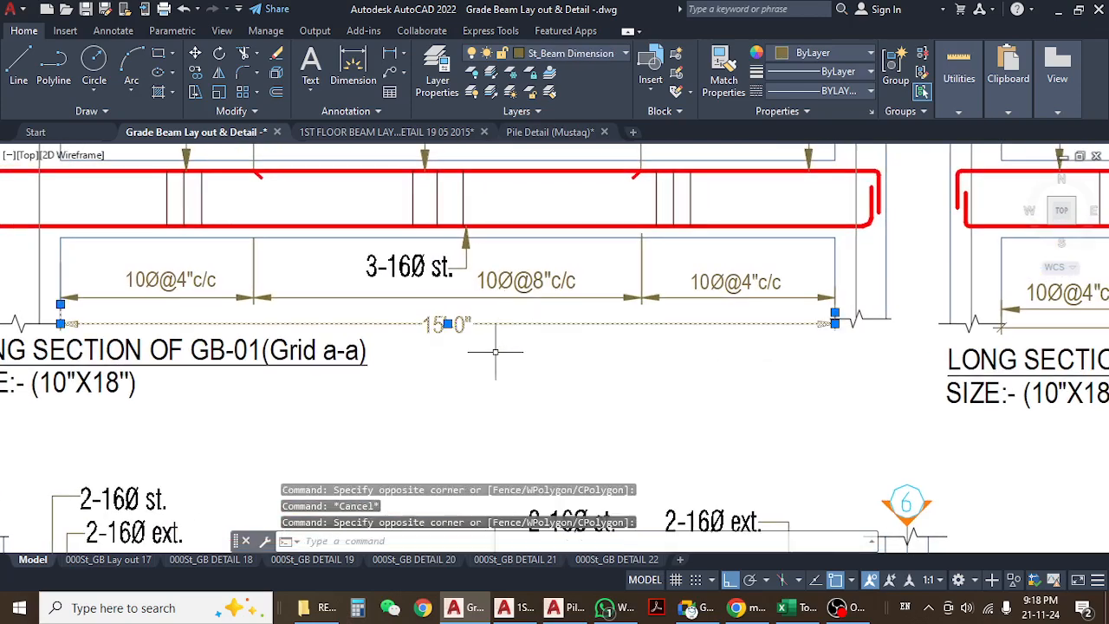
key("Escape")
- Examine the spans and sizes in the long sections of GB-01 (Grid a-a) and GB-02 (Grid b-b)
scroll(496, 350, "down", 3)
scroll(489, 348, "down", 2)
middle_click_drag(500, 355, 453, 369)
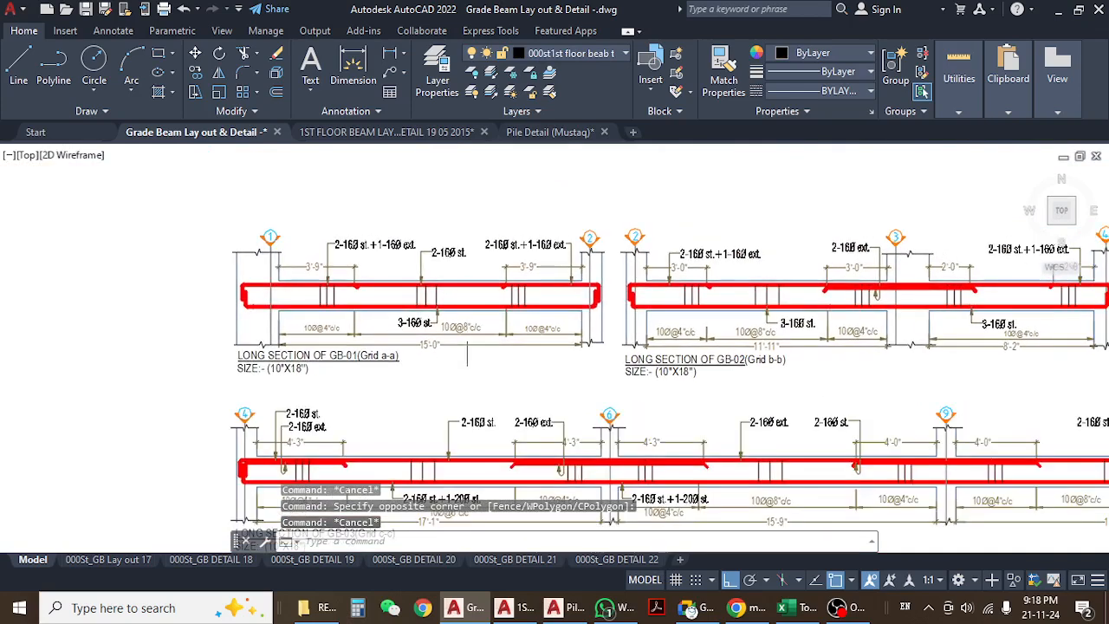
scroll(467, 338, "up", 2)
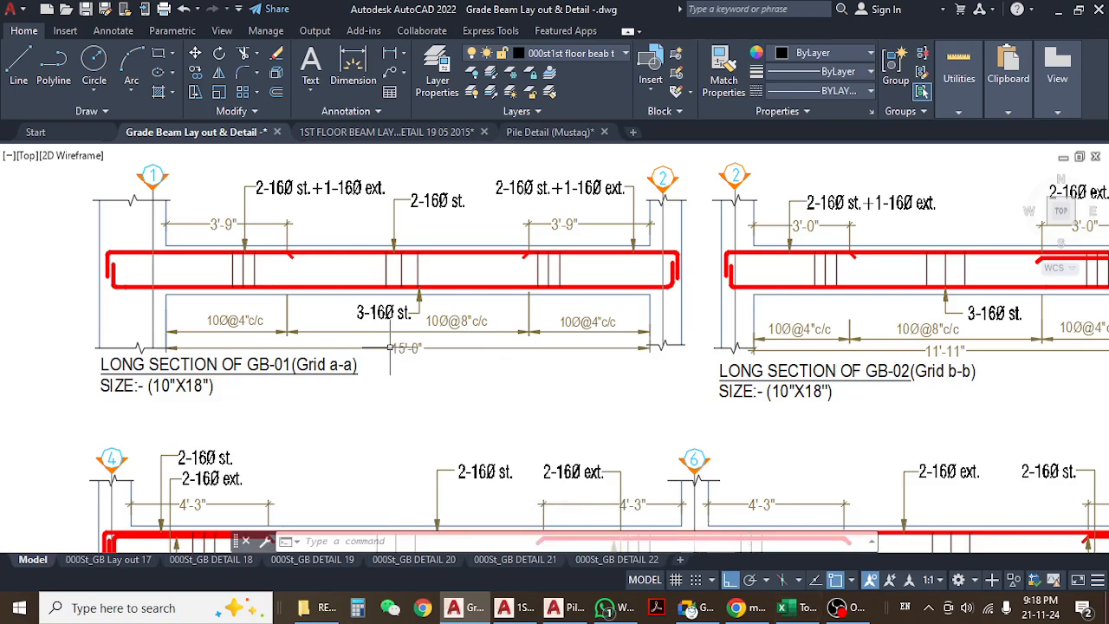
middle_click_drag(483, 363, 429, 340)
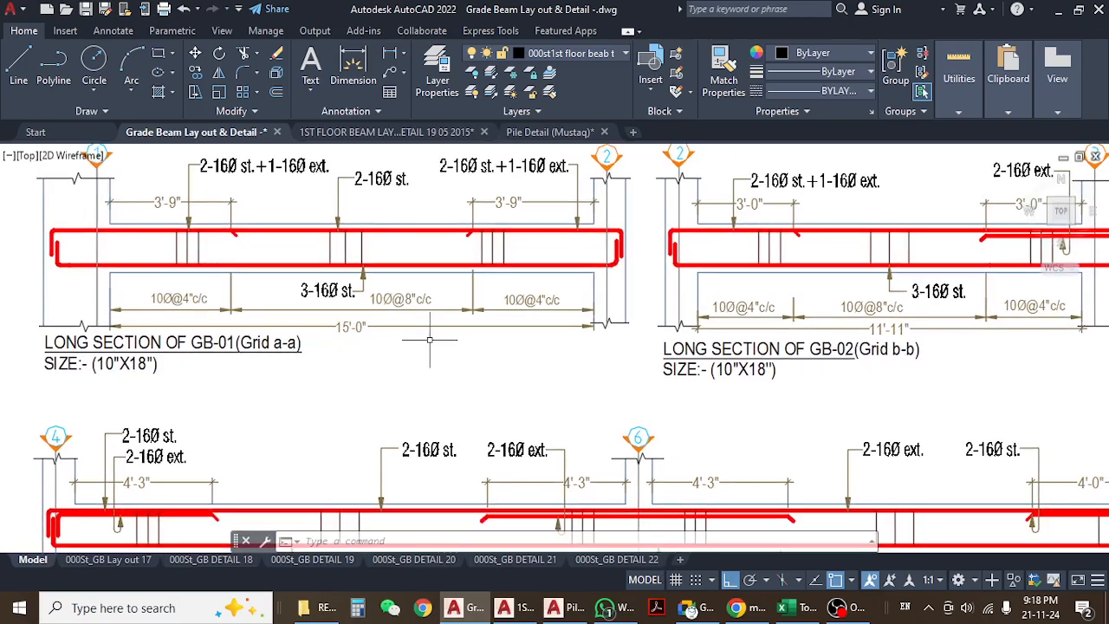
scroll(429, 340, "down", 5)
scroll(425, 347, "up", 5)
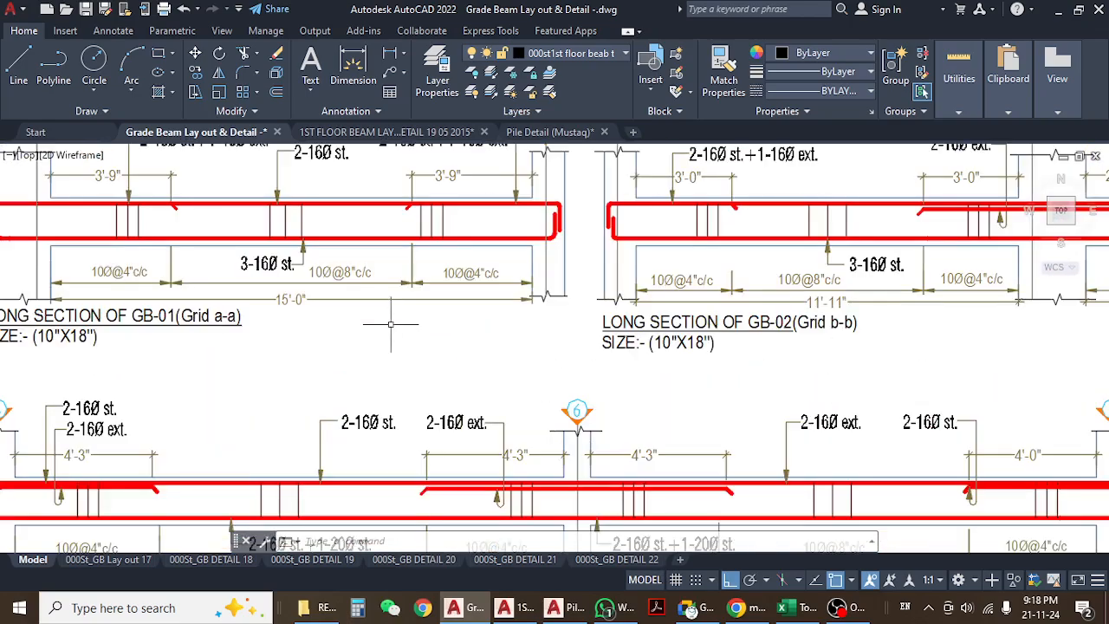
middle_click_drag(395, 325, 493, 372)
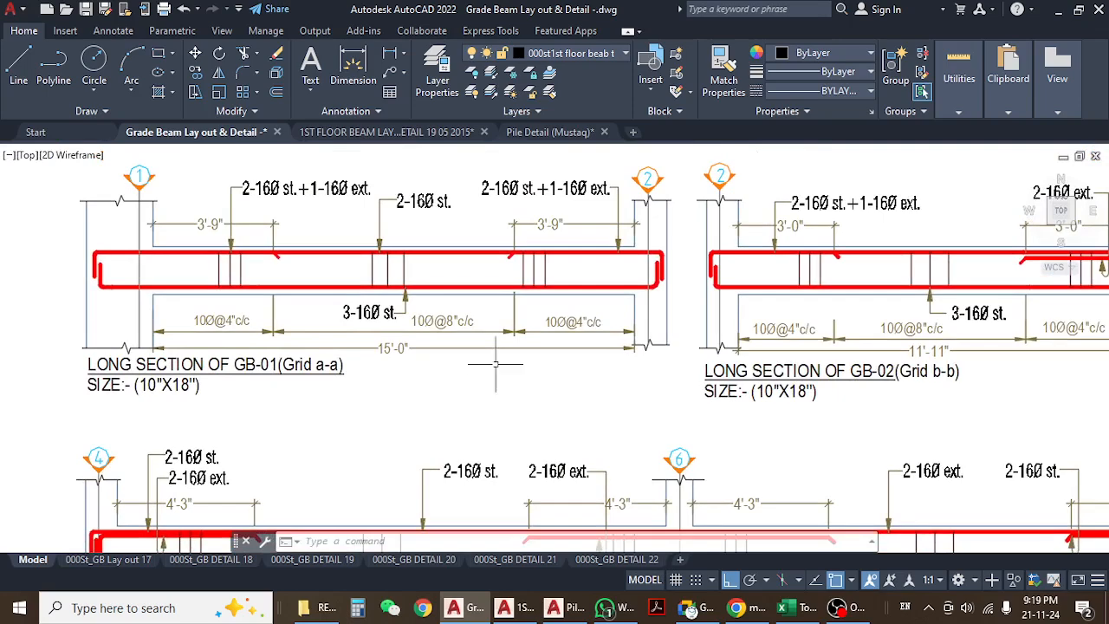
- Compare GB-01's label in the layout plan with the title and size note under its long section
key("ctrl+z")
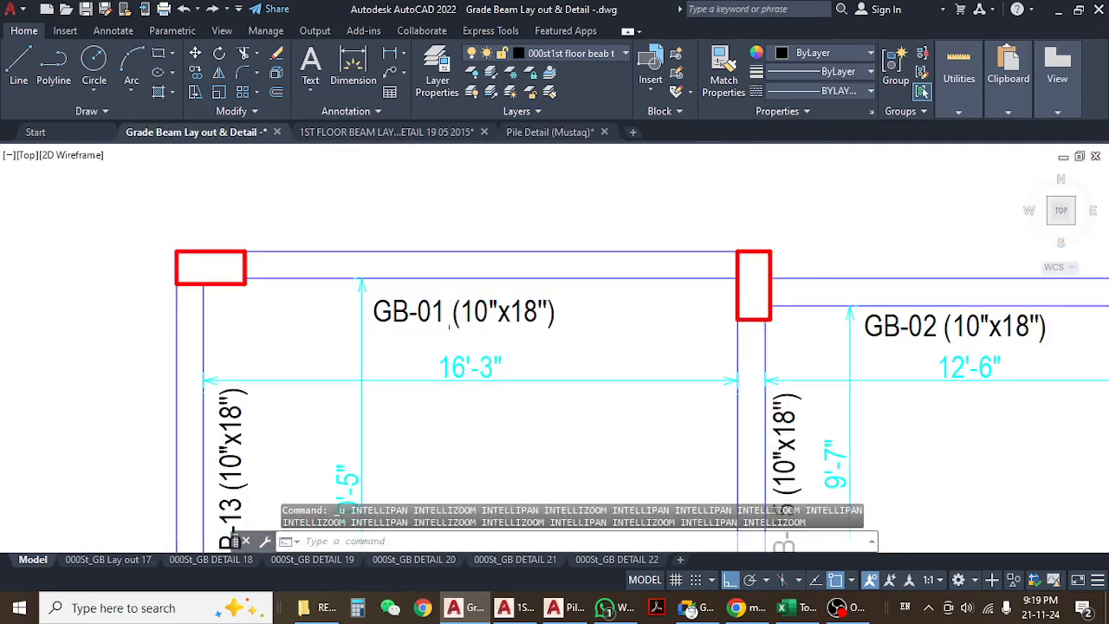
scroll(451, 327, "down", 10)
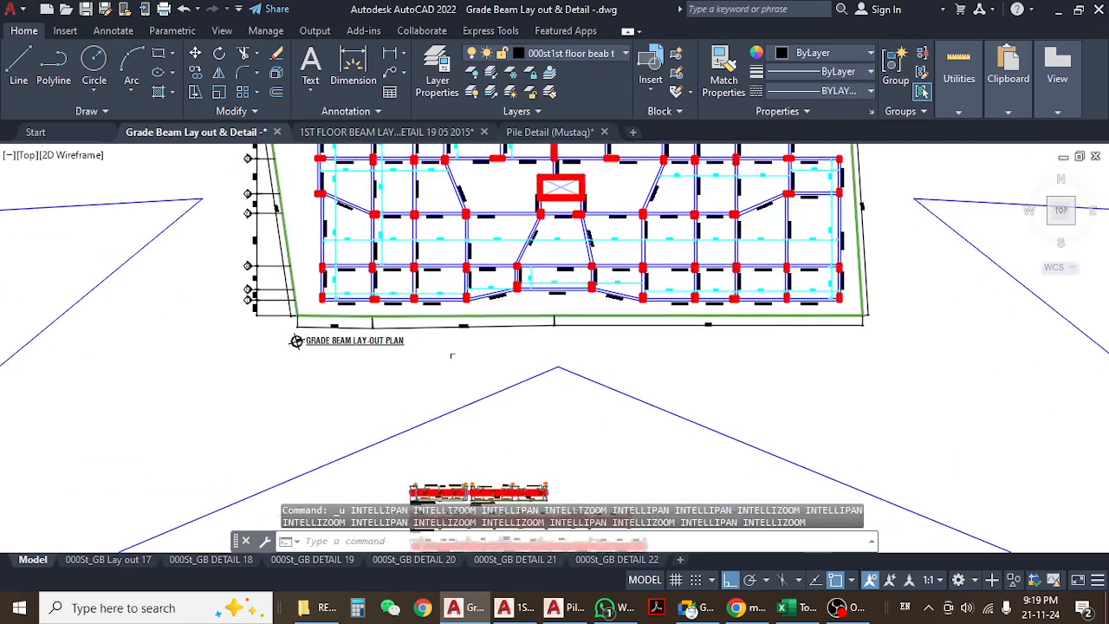
scroll(452, 397, "up", 8)
middle_click_drag(452, 397, 548, 379)
middle_click_drag(597, 458, 634, 461)
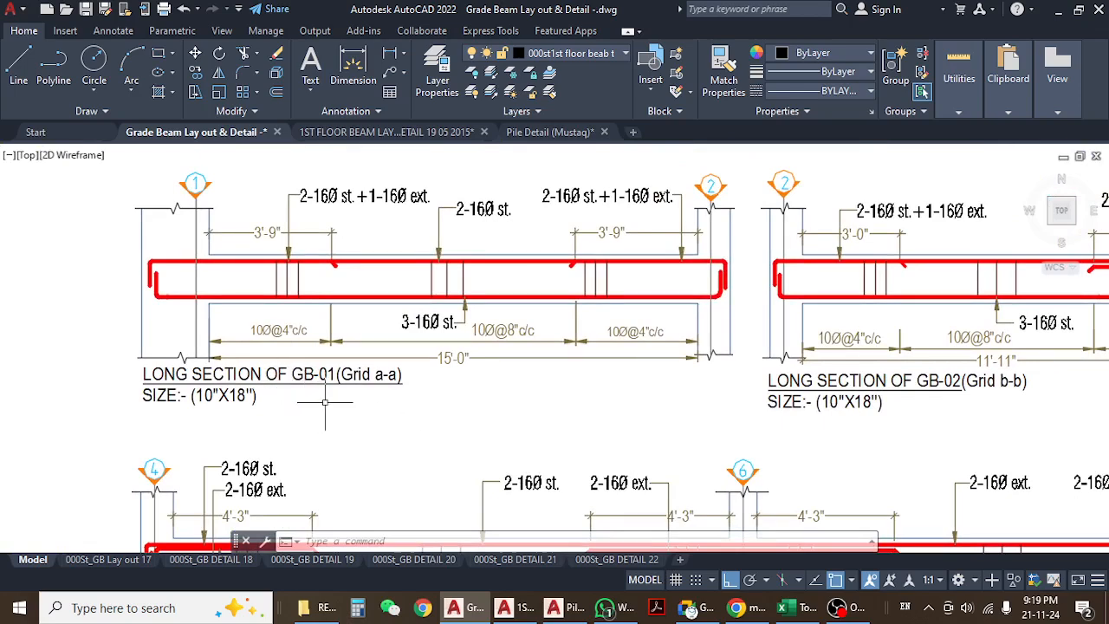
- Switch to the Total Estimate-Khalil Garden workbook in Excel and insert a blank row above Total length of GB-10" x 21" in the Mason sheet
left_click(795, 607)
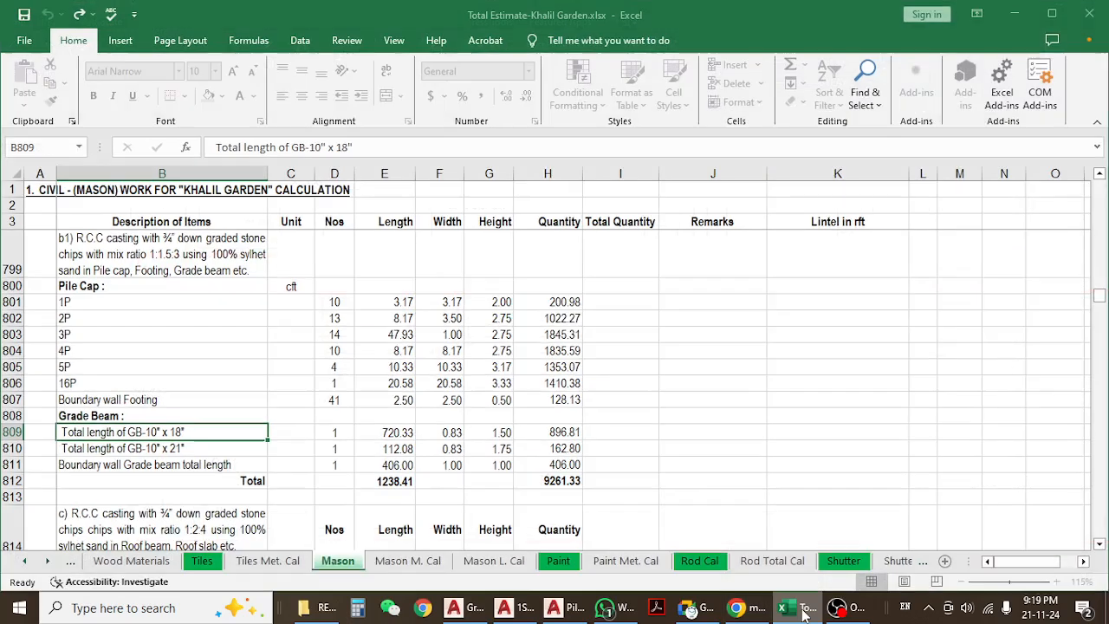
left_click(13, 448)
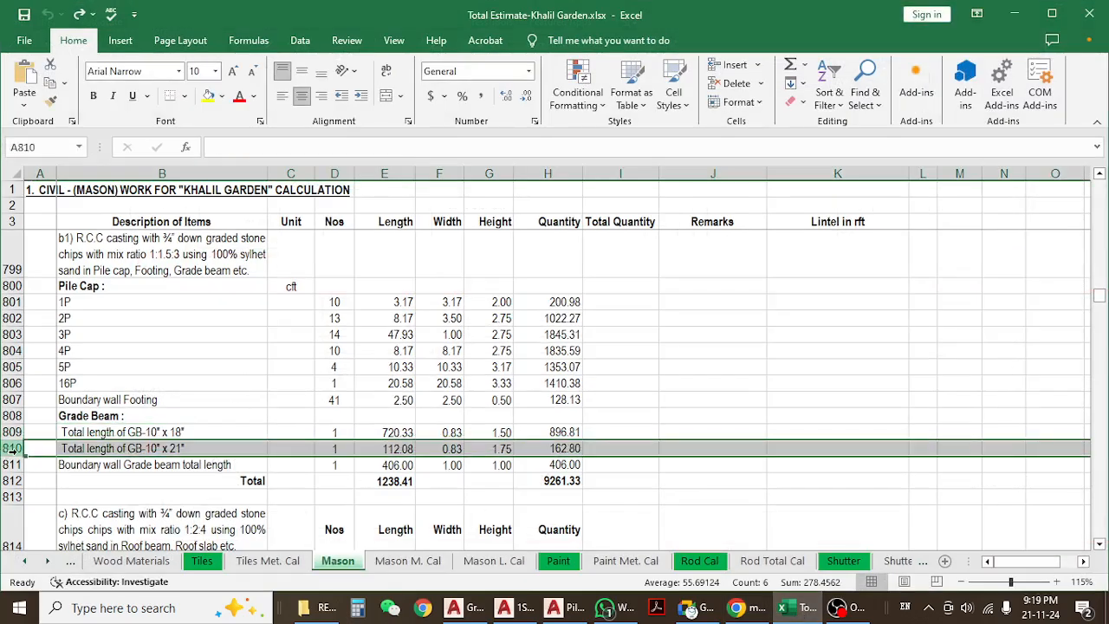
key("ctrl+shift+plus")
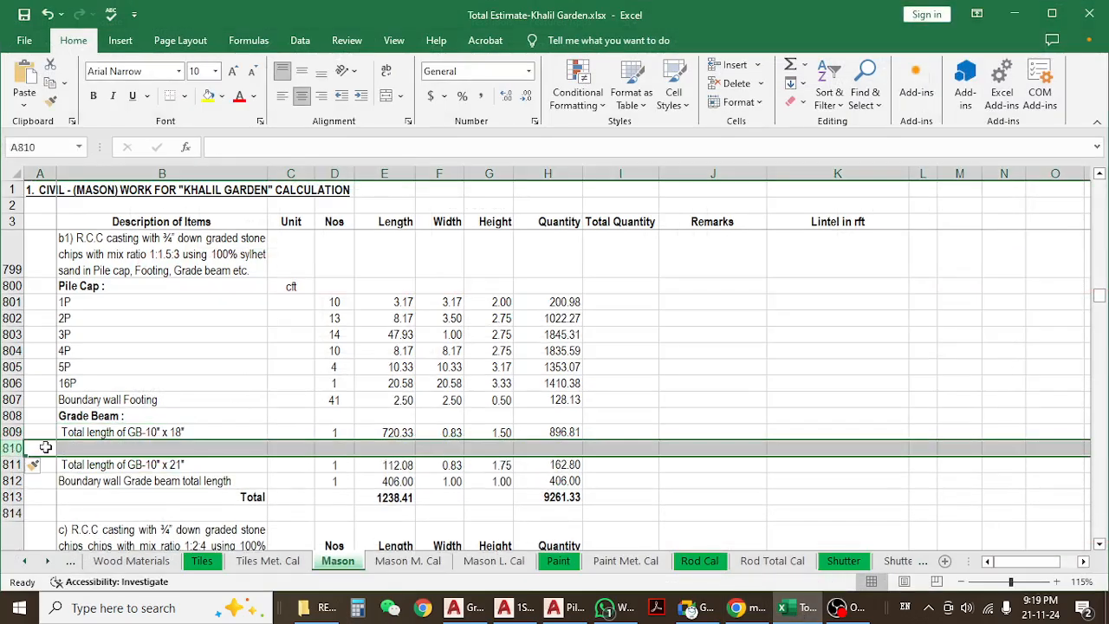
left_click(104, 449)
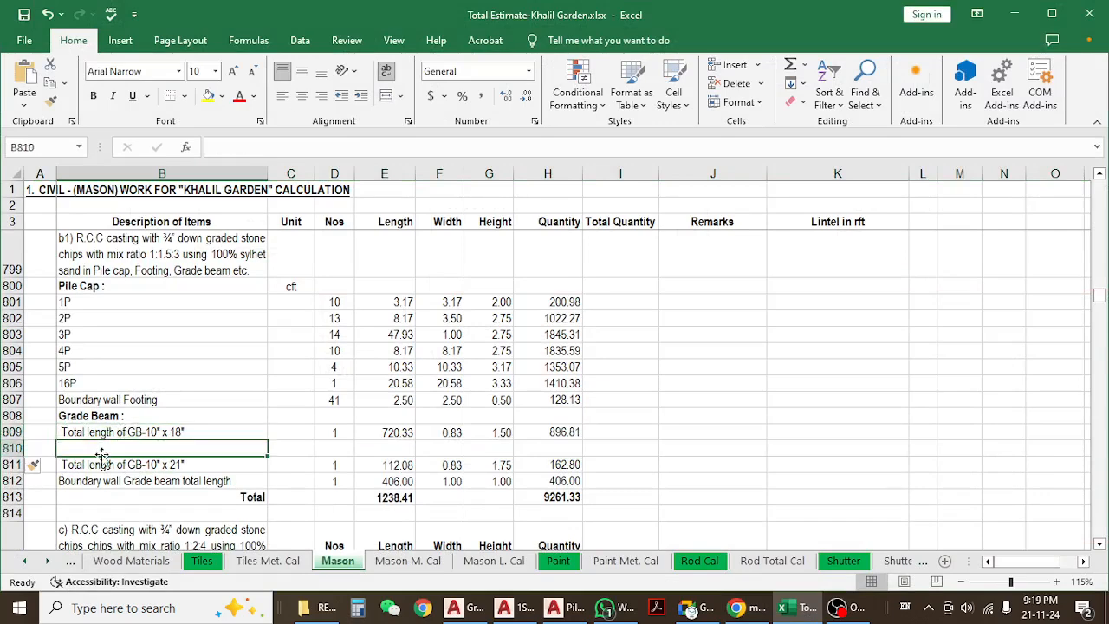
key("Up")
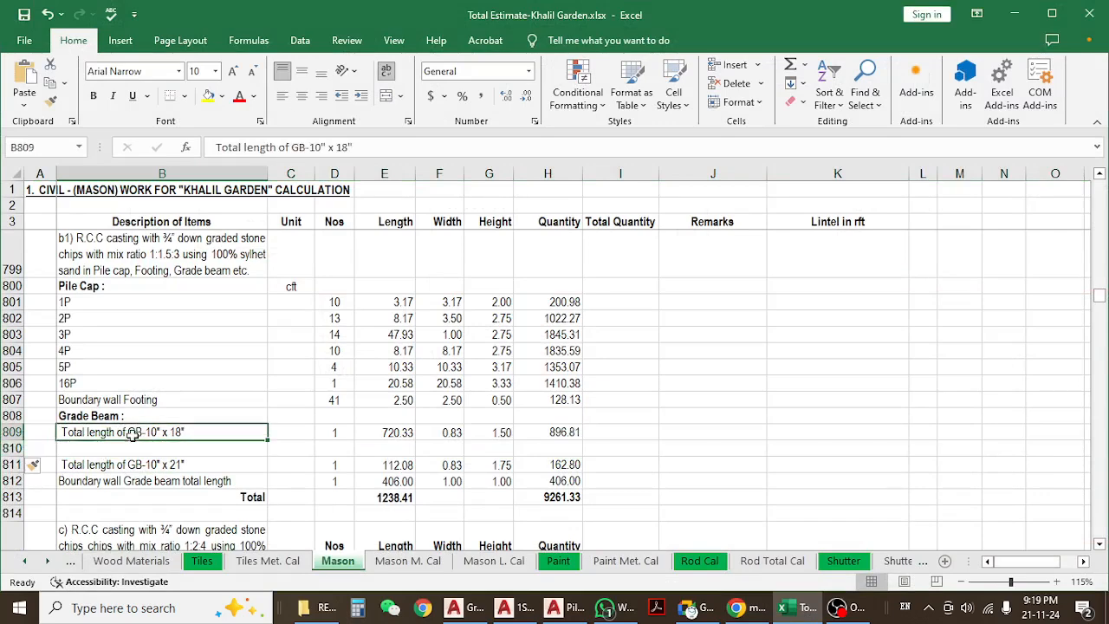
key("ctrl+c")
left_click(145, 449)
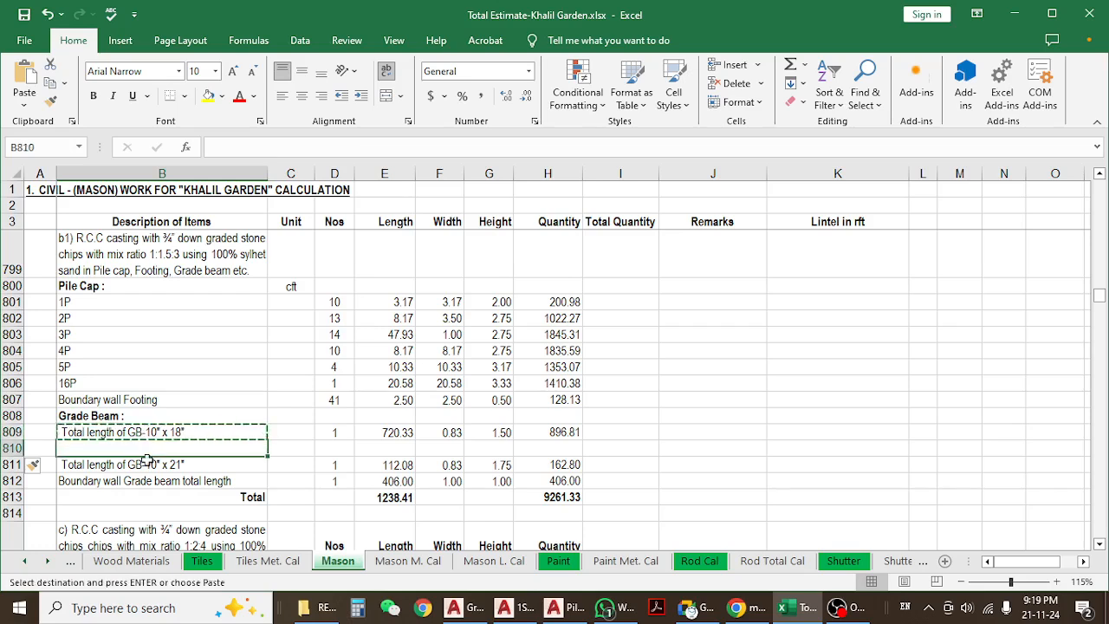
type("v")
key("Escape")
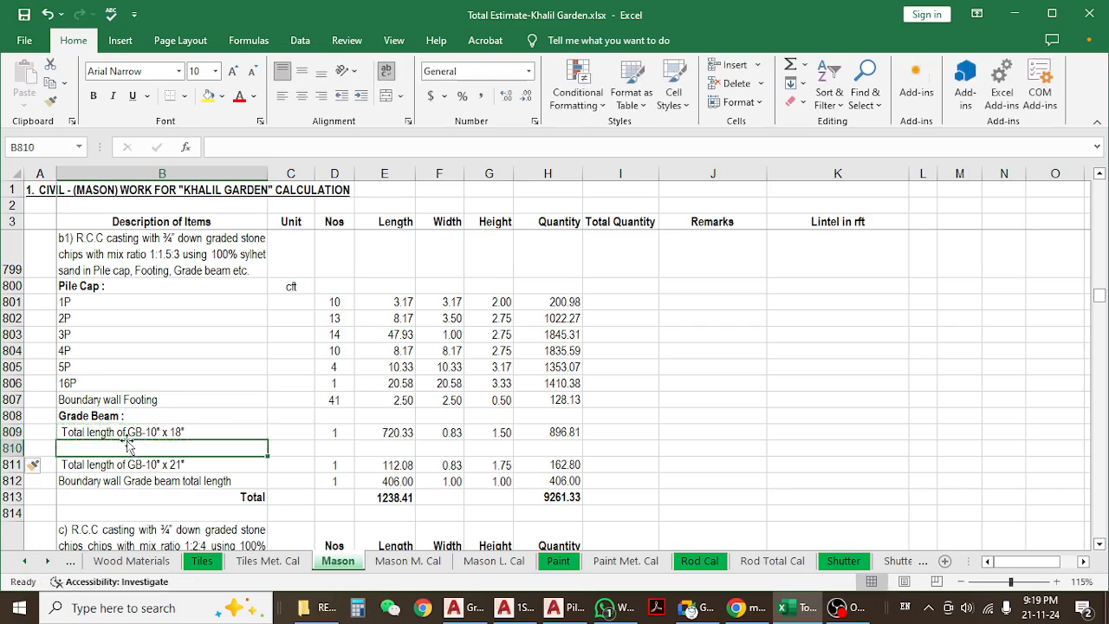
- Copy the Total length of GB-10" x 18" description into the blank row below it and edit it to GB-01-10" x 18"
left_click(127, 432)
key("ctrl+c")
left_click(130, 461)
left_click(153, 449)
key("ctrl+v")
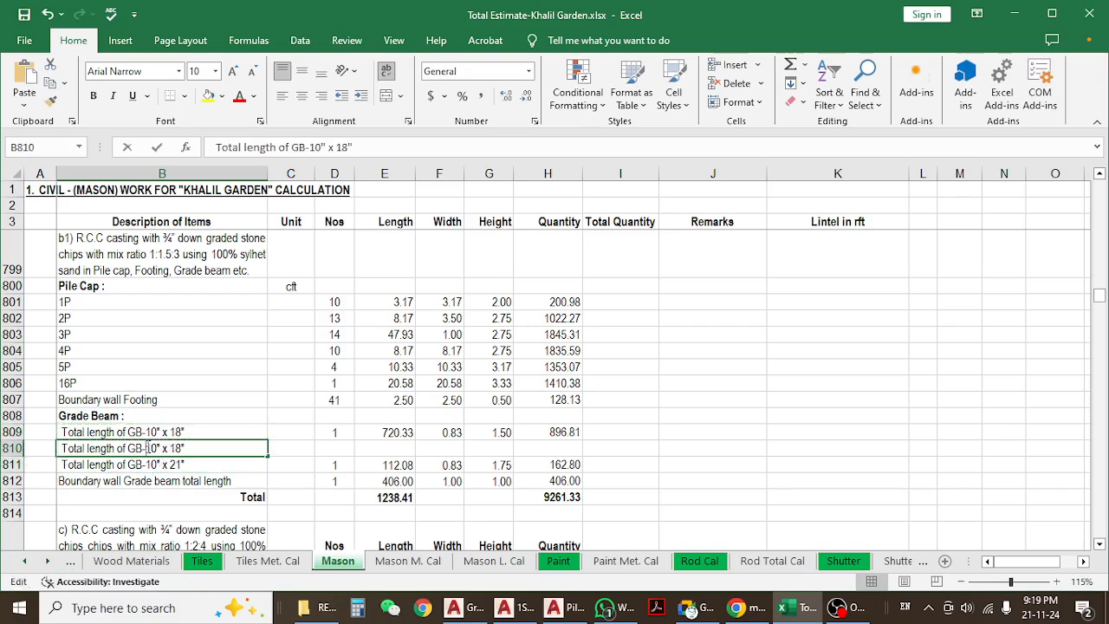
double_click(185, 448)
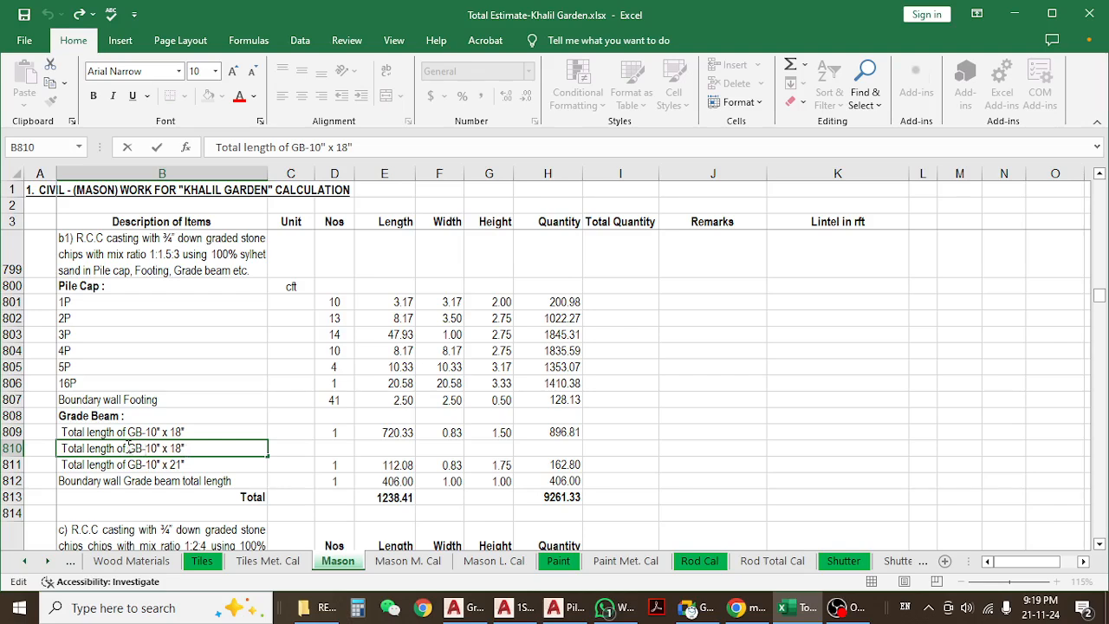
left_click_drag(128, 446, 58, 448)
key("BackSpace")
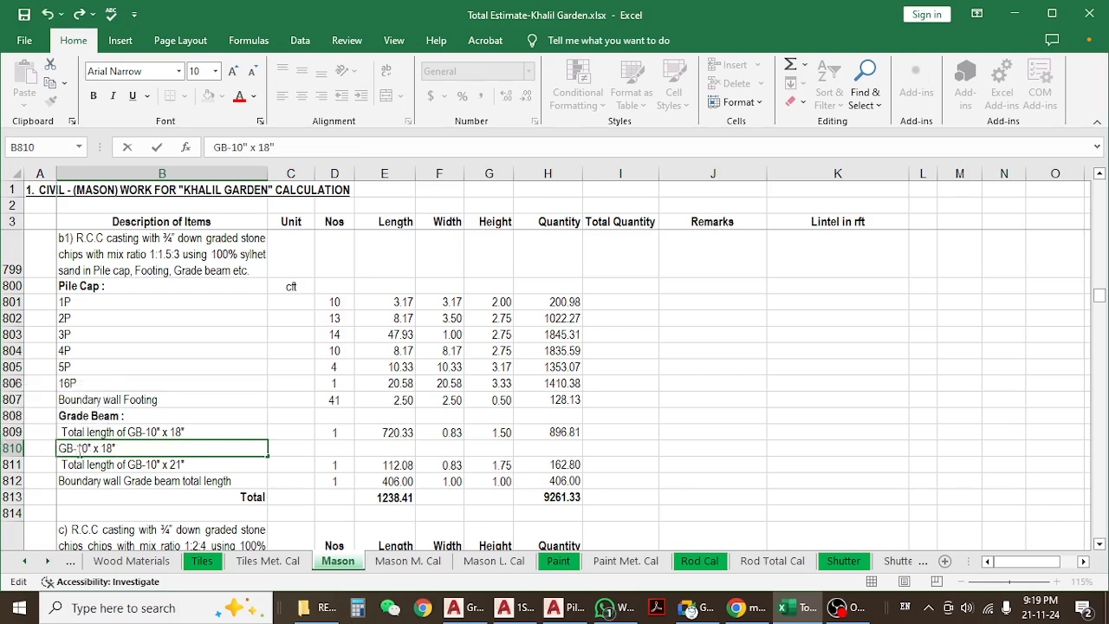
type("-01")
left_click(342, 444)
- Copy the count, dimensions and quantity formula from the 10" x 18" total row into the GB-01 row, and set its length to 15
left_click_drag(347, 431, 523, 433)
key("ctrl+c")
left_click(345, 448)
key("Return")
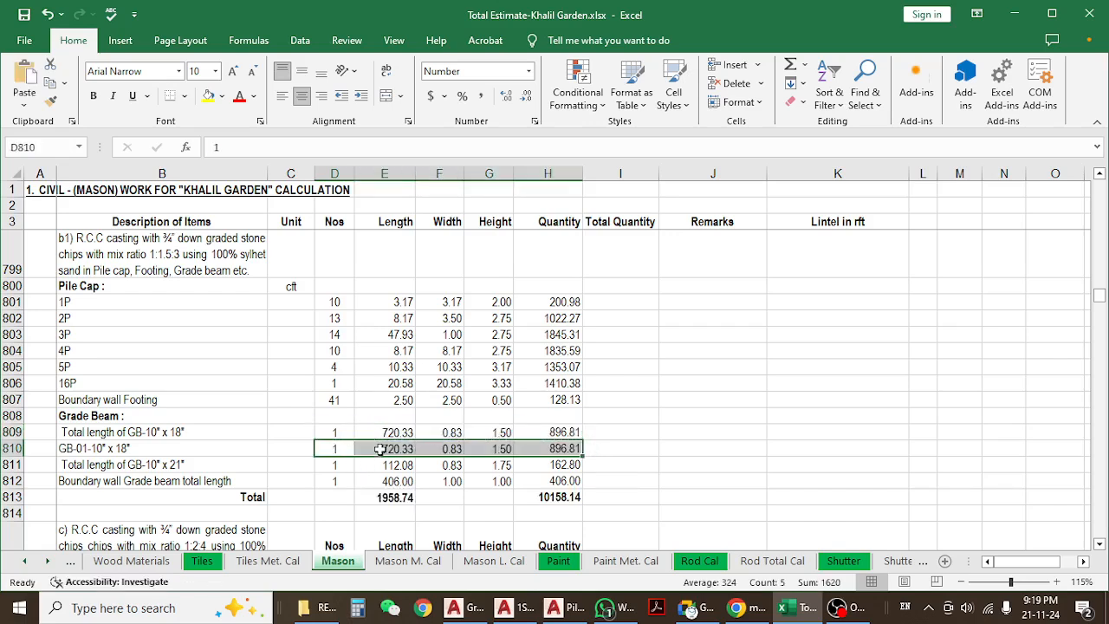
left_click(378, 450)
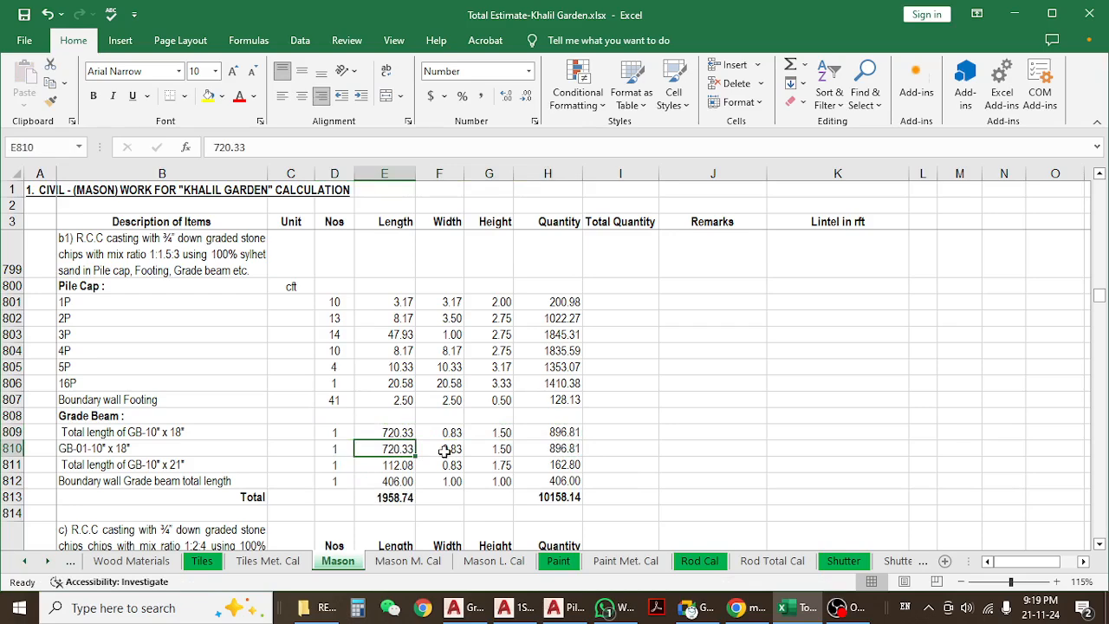
type("15")
key("Return")
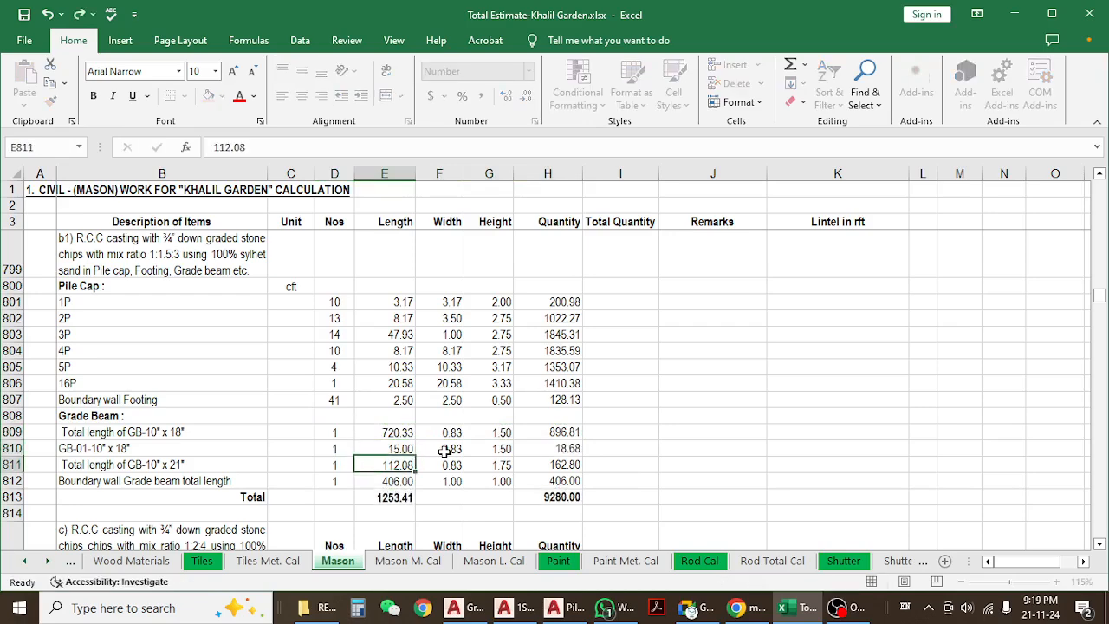
- Check the GB-01 row's width, height, description and quantity formula
left_click(445, 449)
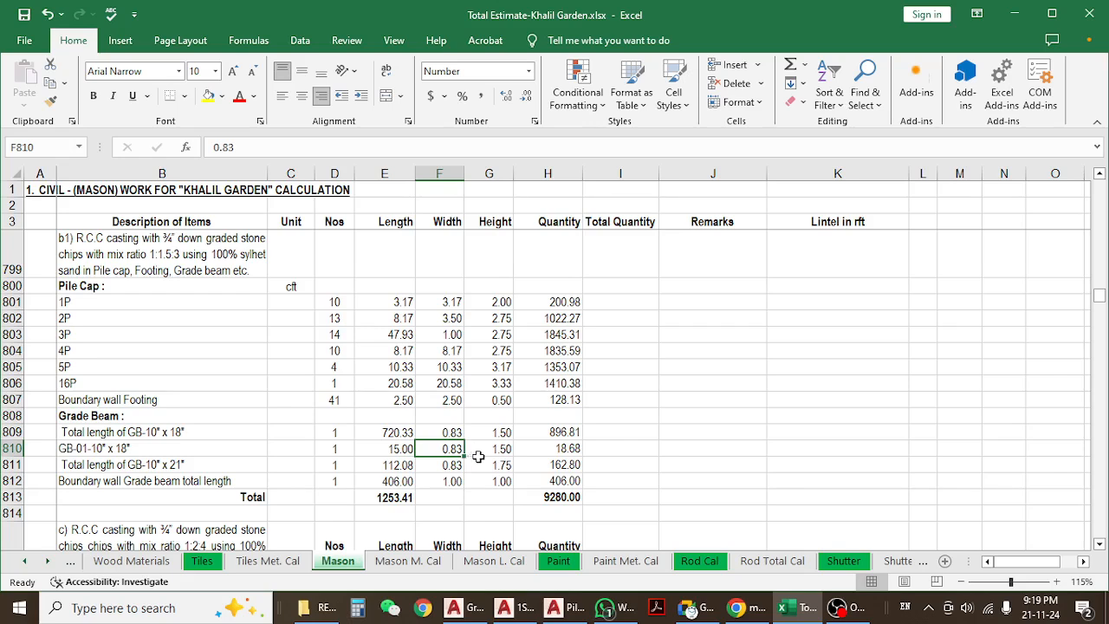
left_click(501, 448)
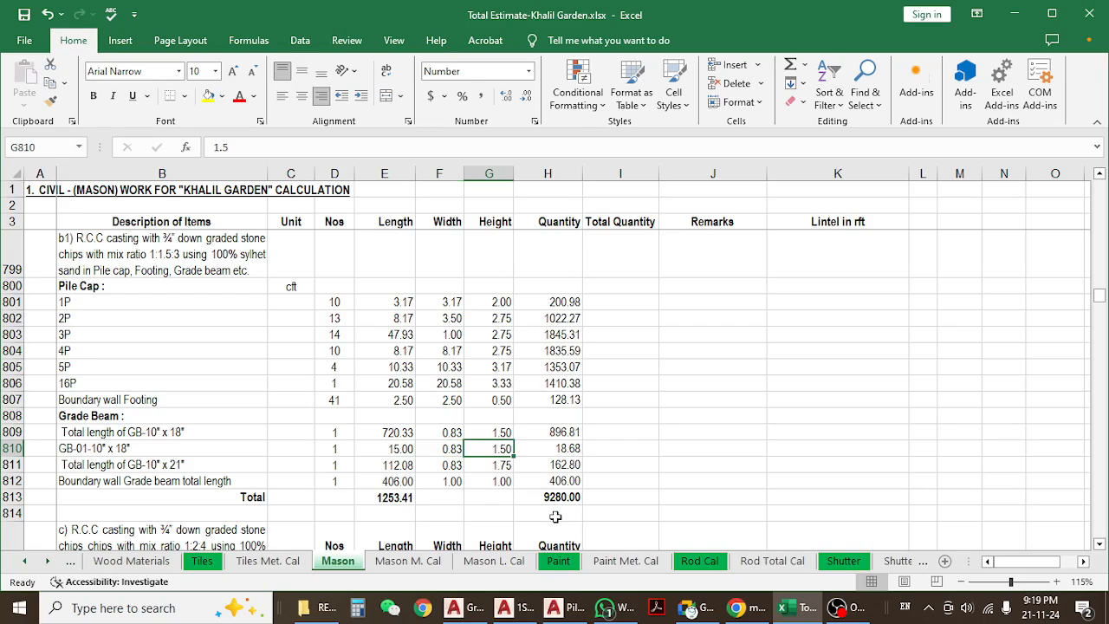
left_click(184, 446)
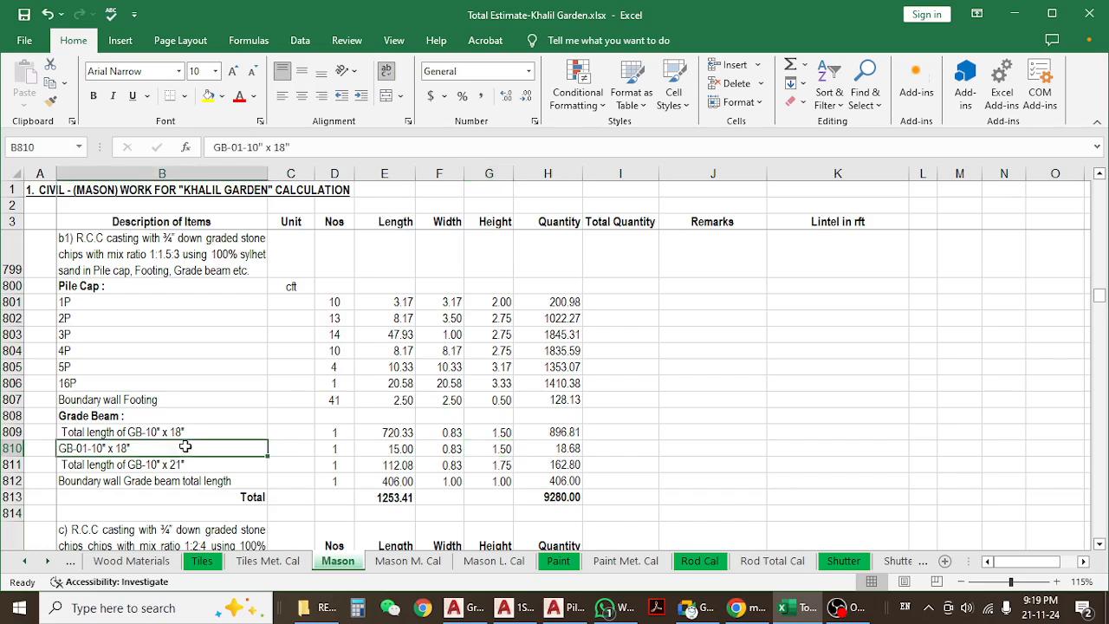
left_click(548, 449)
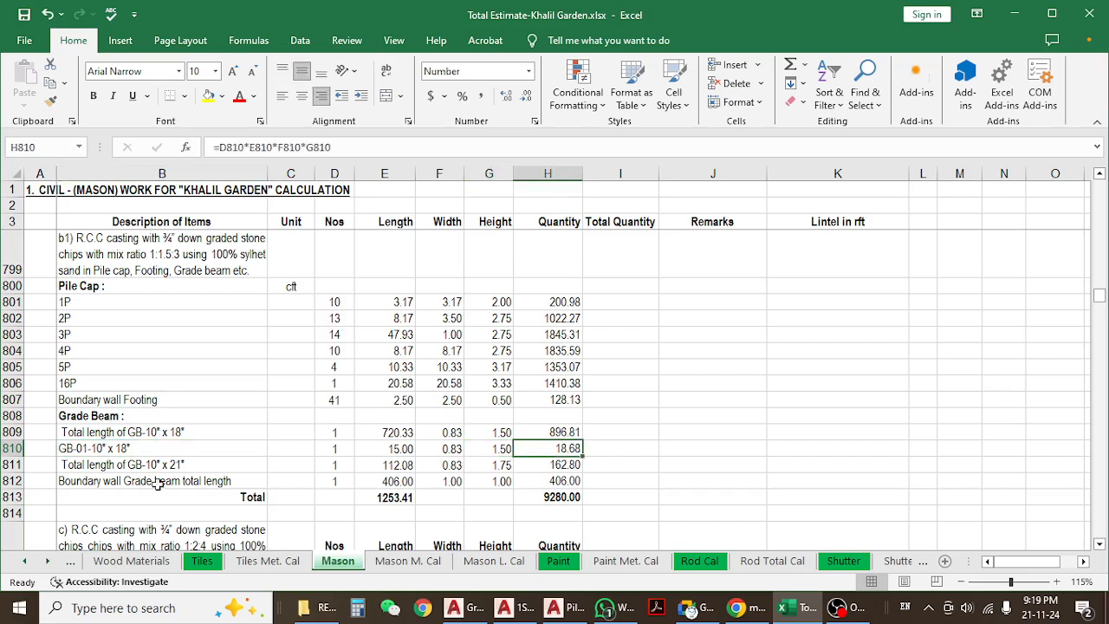
- Insert a copy of the GB-01 row above Total length of GB-10" x 21"
left_click(7, 448)
key("ctrl+c")
left_click(7, 465)
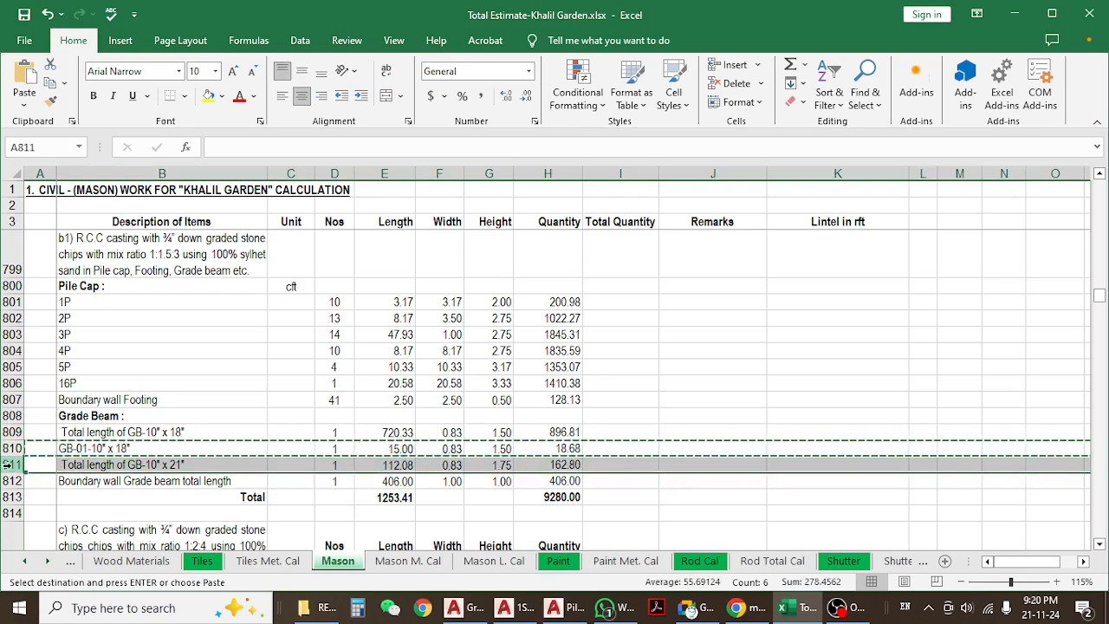
key("ctrl+plus")
key("Escape")
- Change the duplicated row's description to GB-02-10" x 18"
left_click(131, 465)
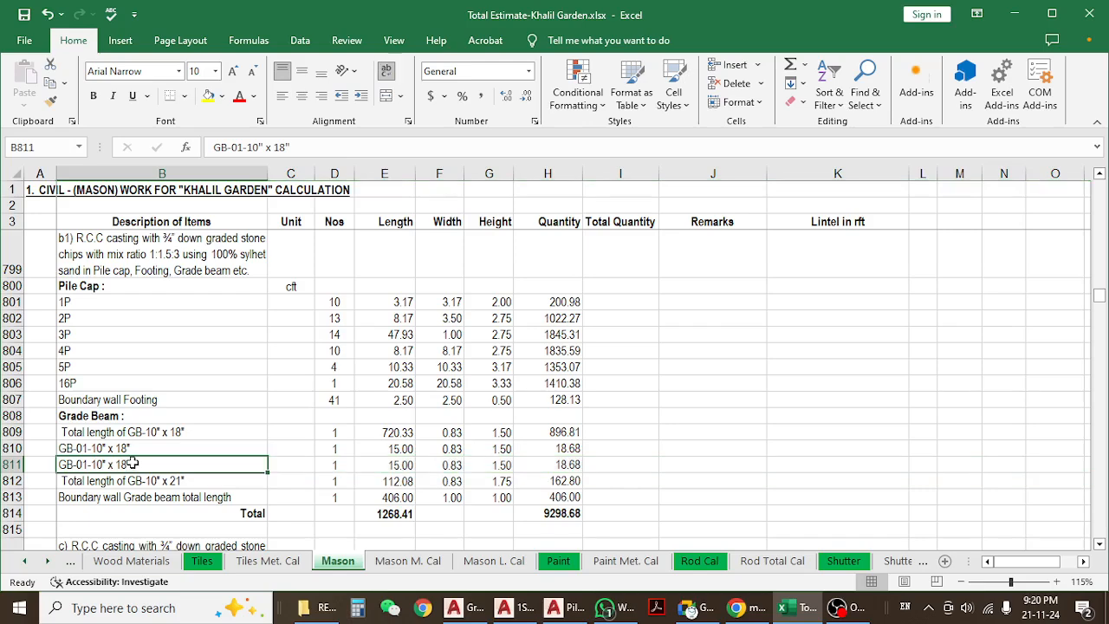
double_click(91, 464)
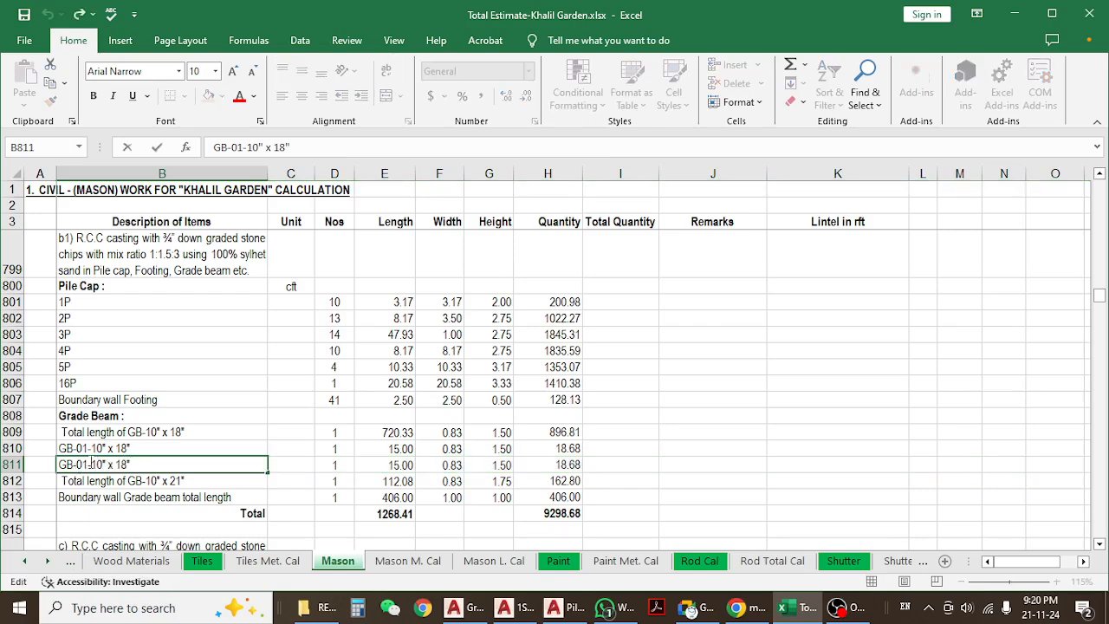
key("BackSpace")
type("2")
key("Return")
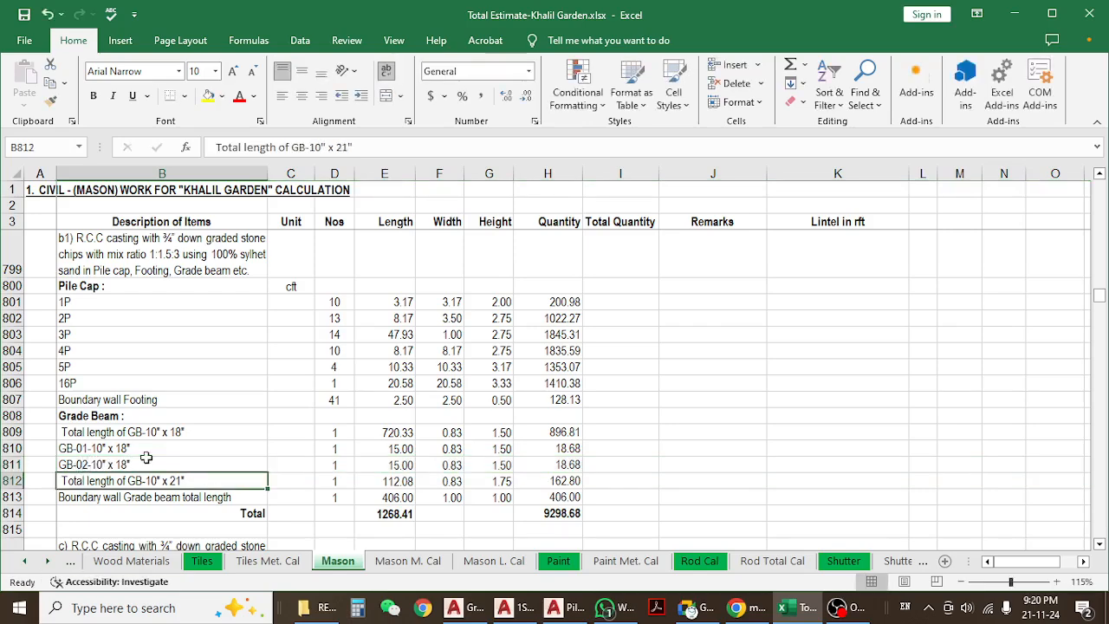
left_click(263, 465)
left_click(321, 462)
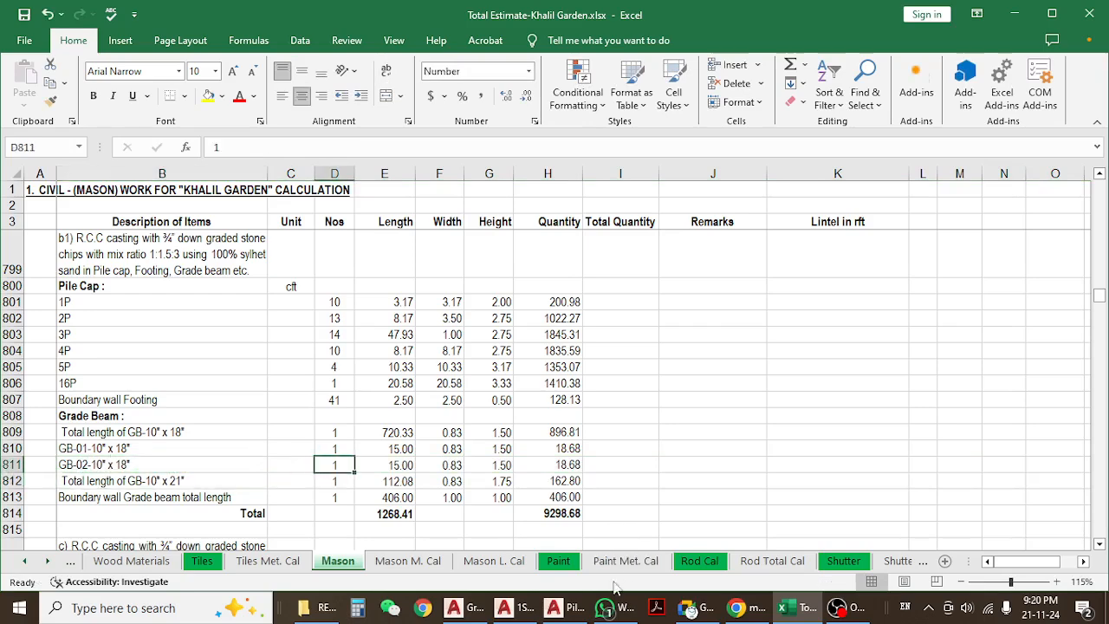
- Switch to the Grade Beam Lay out & Detail drawing in AutoCAD and examine the title, size note and spans of GB-02's long section
left_click(468, 607)
scroll(381, 388, "down", 6)
scroll(579, 389, "up", 6)
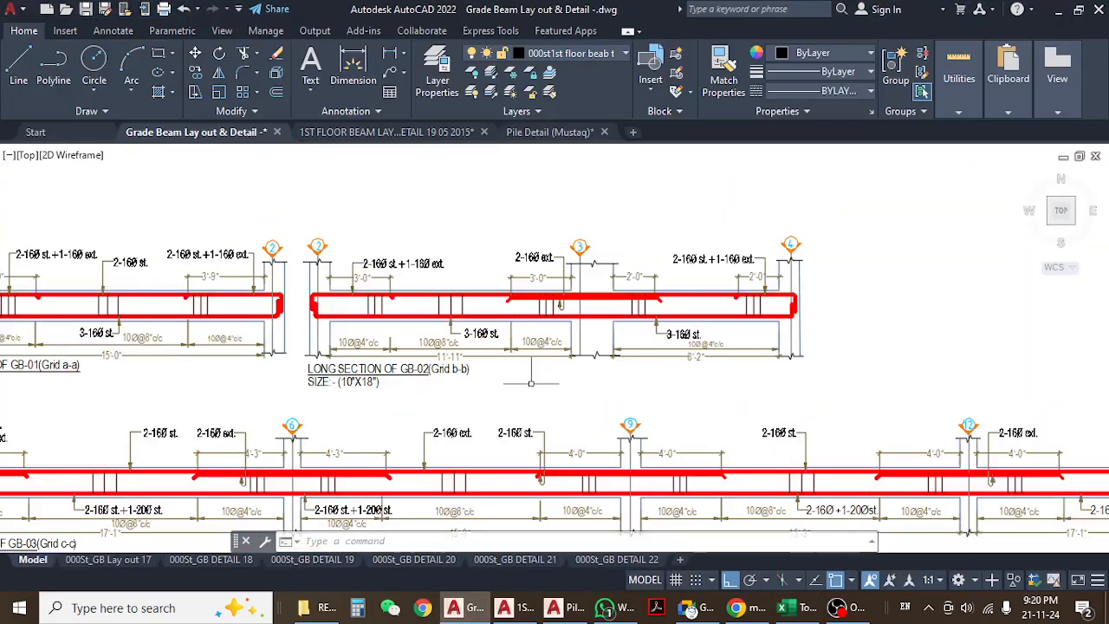
mouse_move(423, 337)
middle_mouse_down()
mouse_move(469, 354)
mouse_move(495, 387)
middle_mouse_up()
mouse_move(560, 407)
middle_mouse_down()
mouse_move(460, 410)
mouse_move(510, 414)
middle_mouse_up()
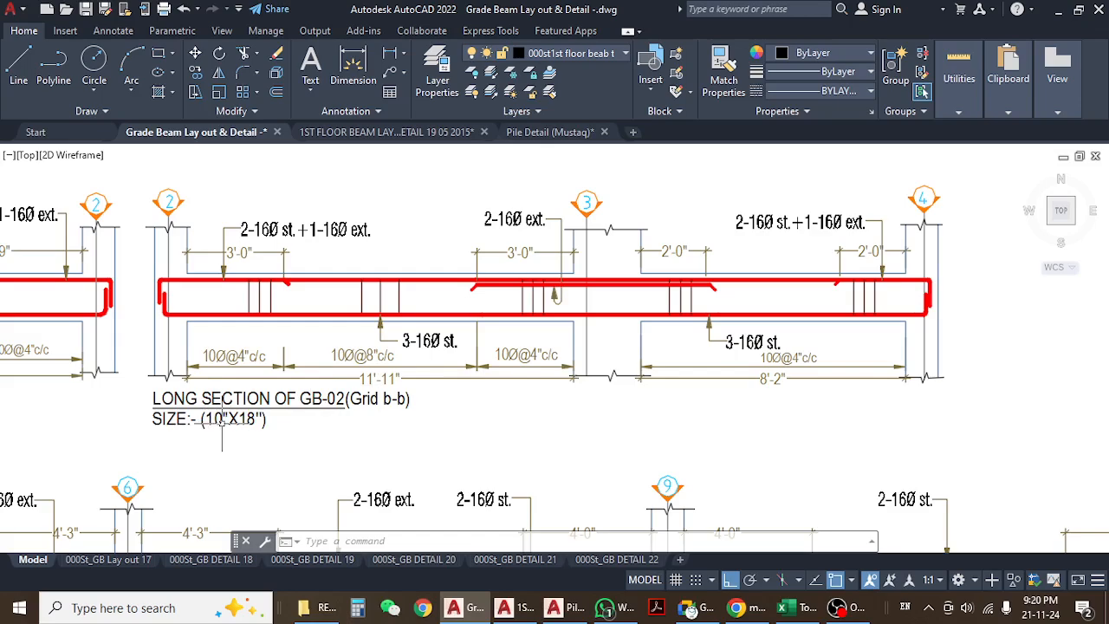
- Find the GB-02 beams between grids 2 and 4 in the layout plan and compare them with the Long Section of GB-02 (Grid b-b)
scroll(241, 429, "down", 6)
scroll(321, 386, "up", 10)
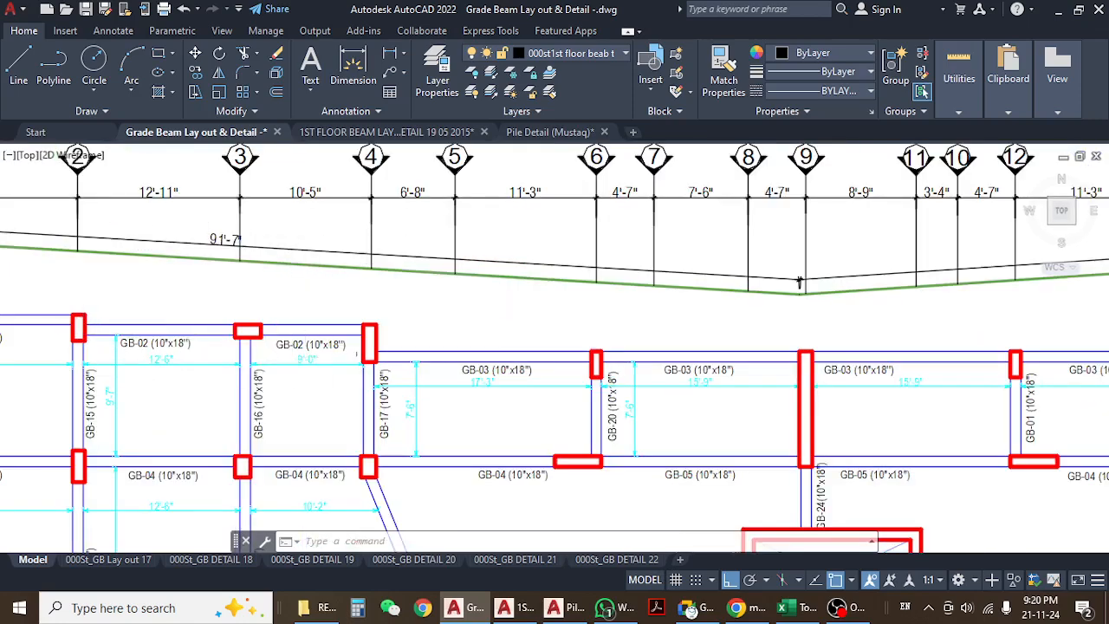
scroll(313, 286, "down", 8)
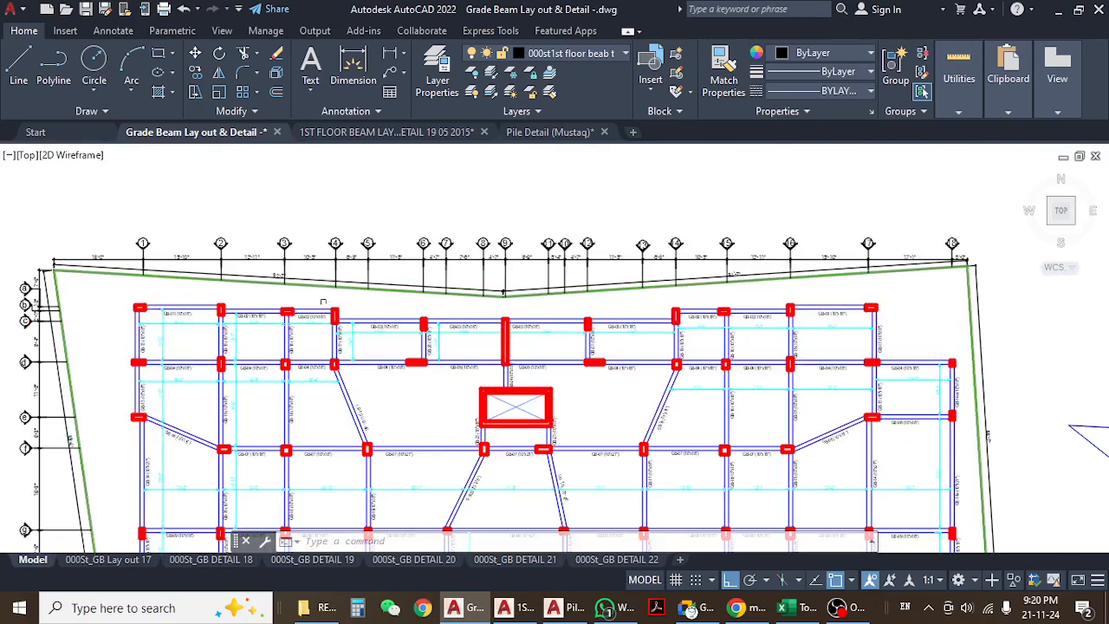
scroll(378, 470, "up", 2)
middle_click_drag(379, 468, 382, 310)
scroll(366, 377, "up", 5)
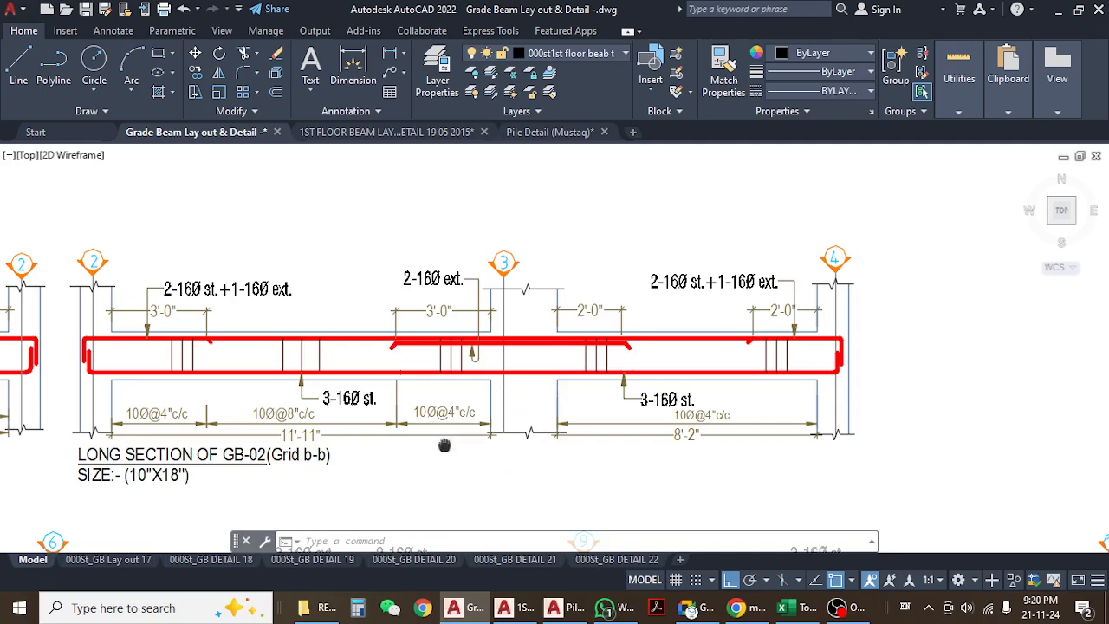
middle_click_drag(430, 465, 469, 456)
left_click(353, 65)
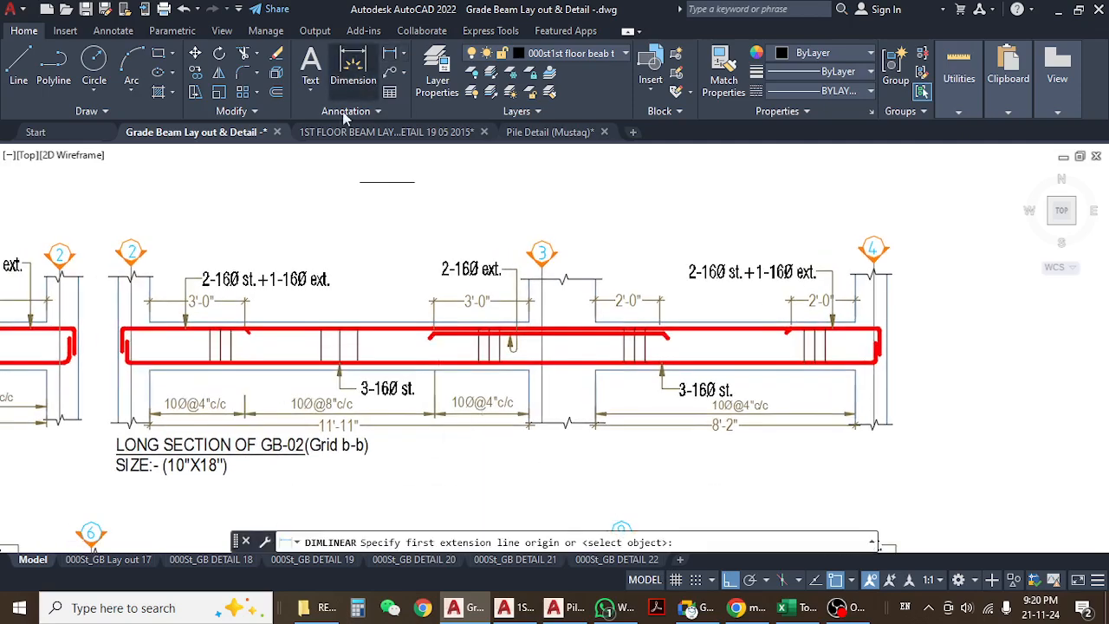
scroll(485, 442, "up", 4)
key("Escape")
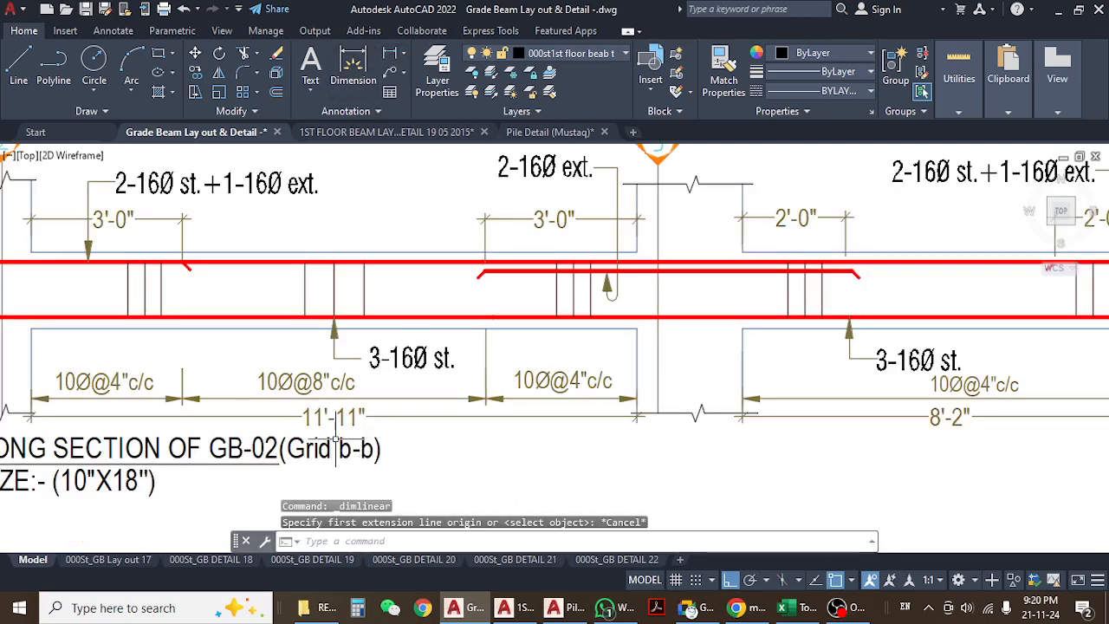
- Read the two clear span dimensions beneath the Long Section of GB-02 (Grid b-b)
middle_click_drag(568, 442, 333, 445)
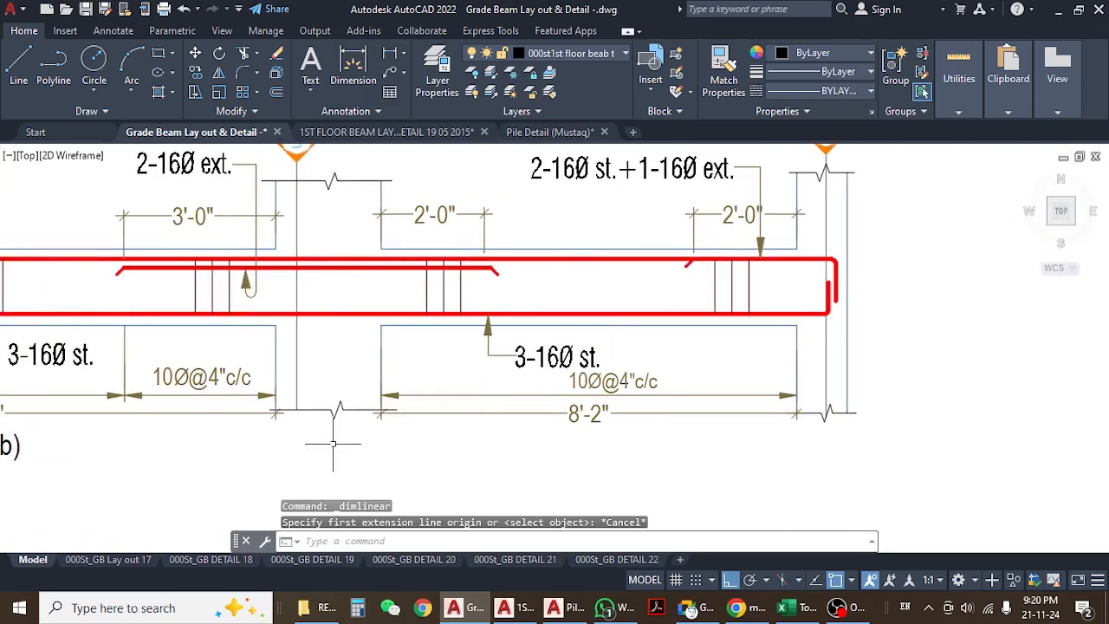
scroll(680, 440, "down", 4)
middle_click_drag(635, 450, 646, 411)
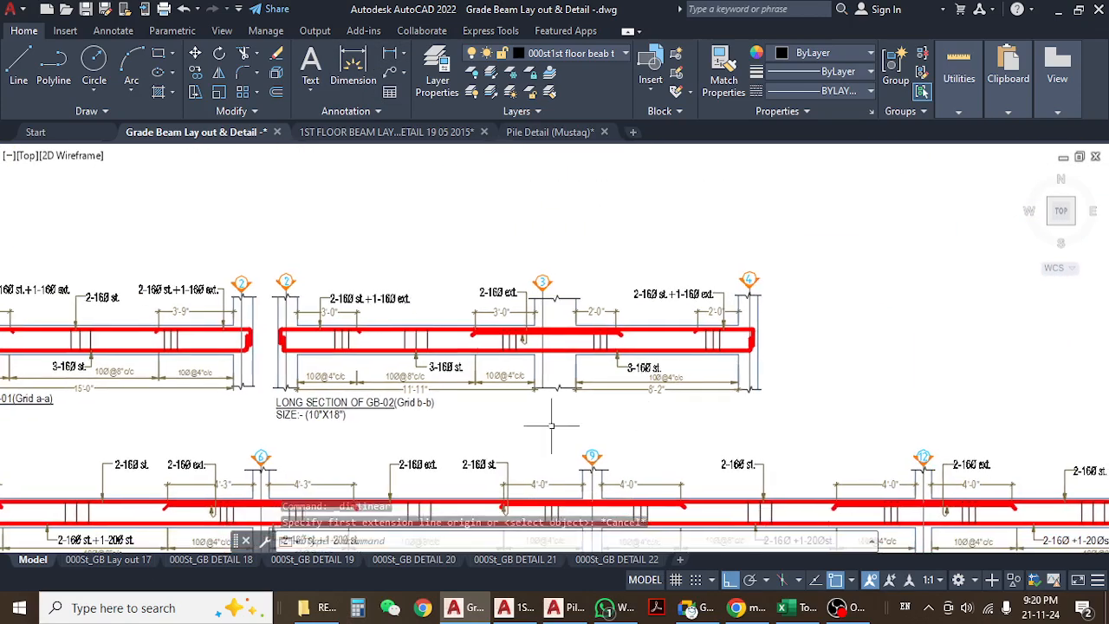
scroll(551, 422, "up", 2)
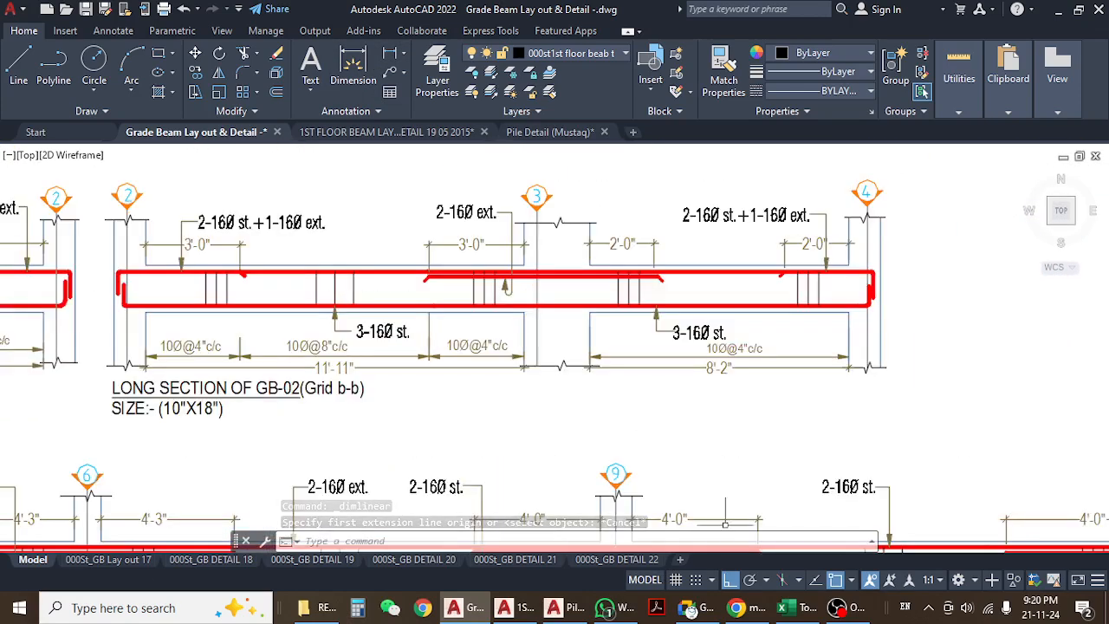
- Switch back to the Total Estimate-Khalil Garden workbook in Excel and check the width and height in the GB-02 row
left_click(782, 608)
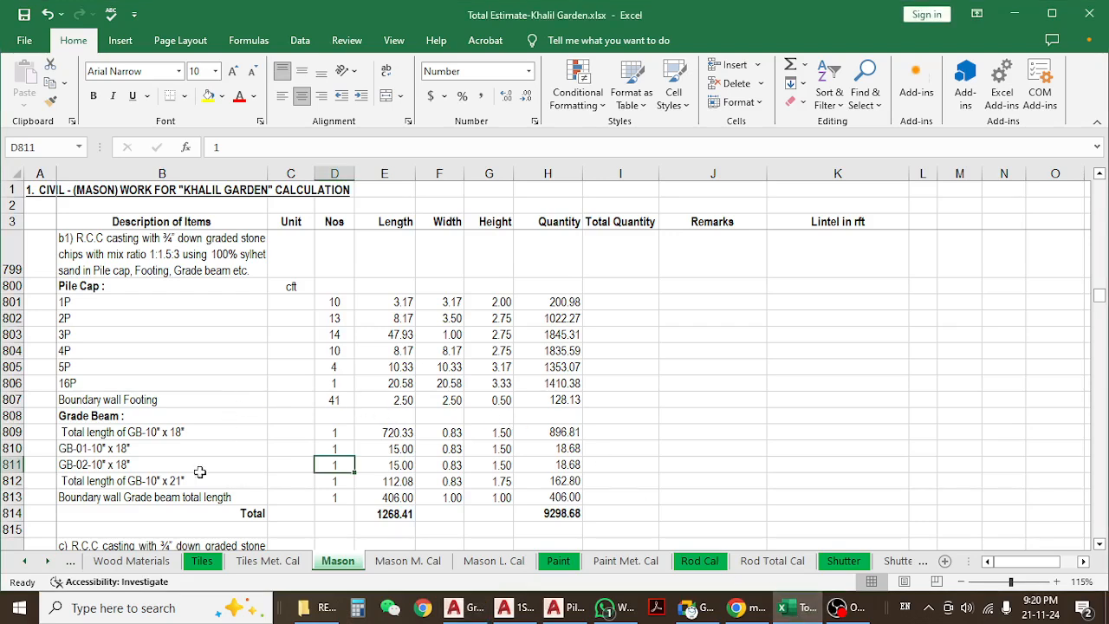
left_click(443, 465)
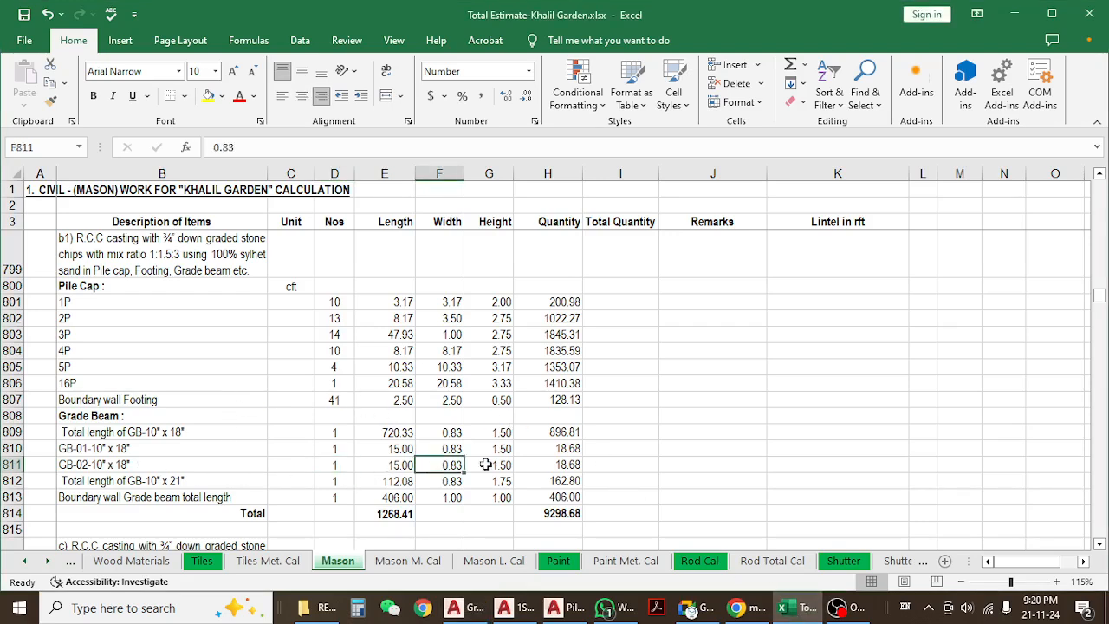
left_click(497, 466)
- Set the length in the GB-02 row to the sum of its two spans, =11.92+8.17, and check the row's quantity formula
left_click(379, 466)
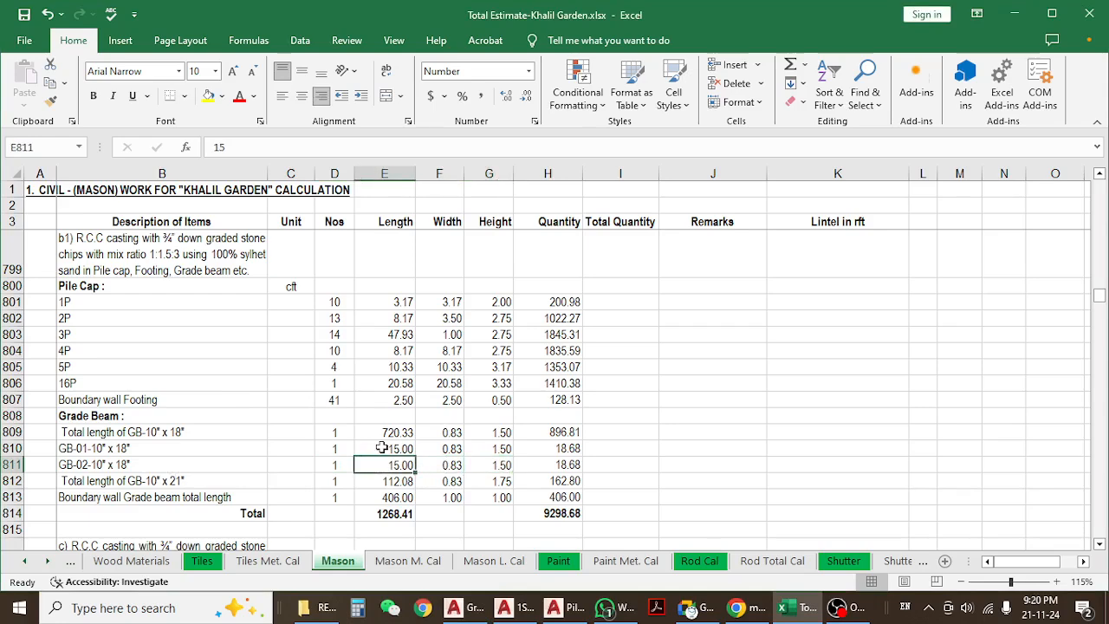
type("=11.92+")
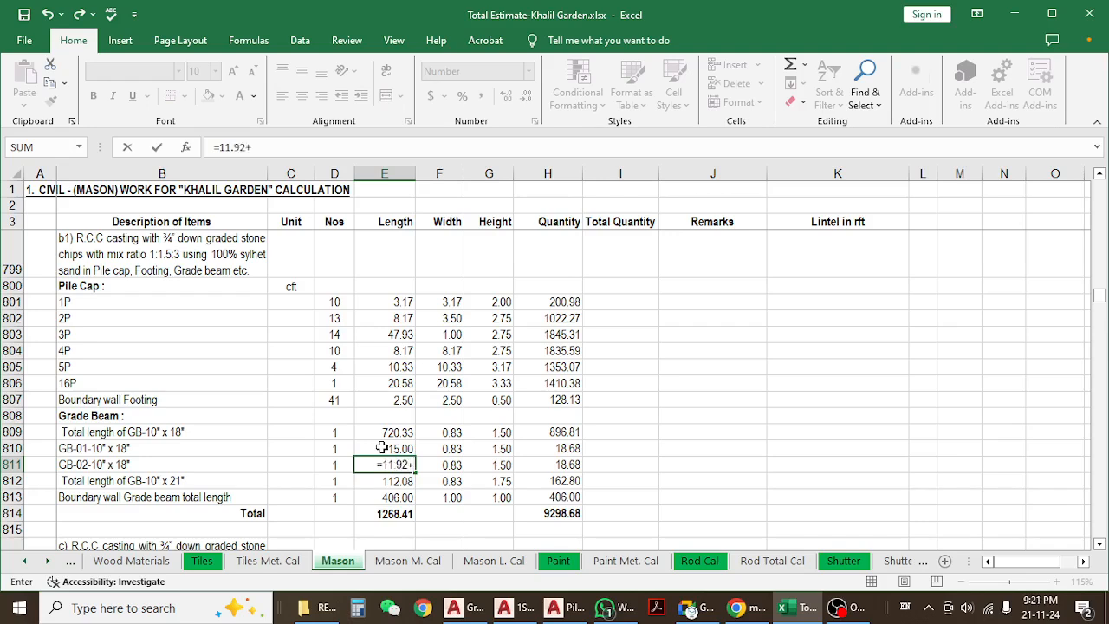
key("shift+F10")
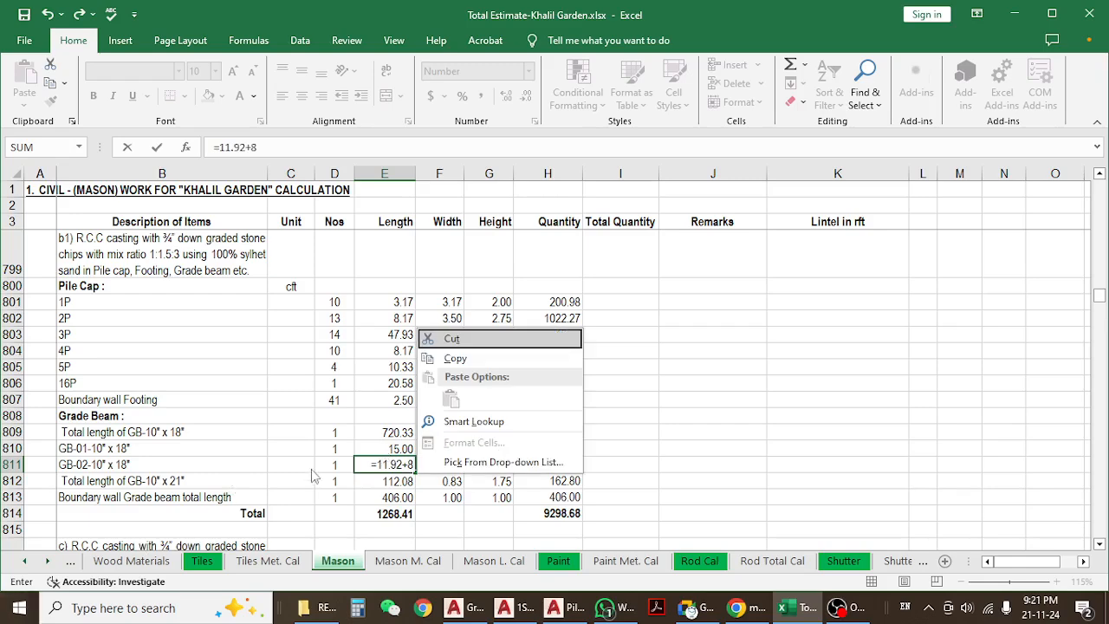
left_click(389, 462)
type(".17")
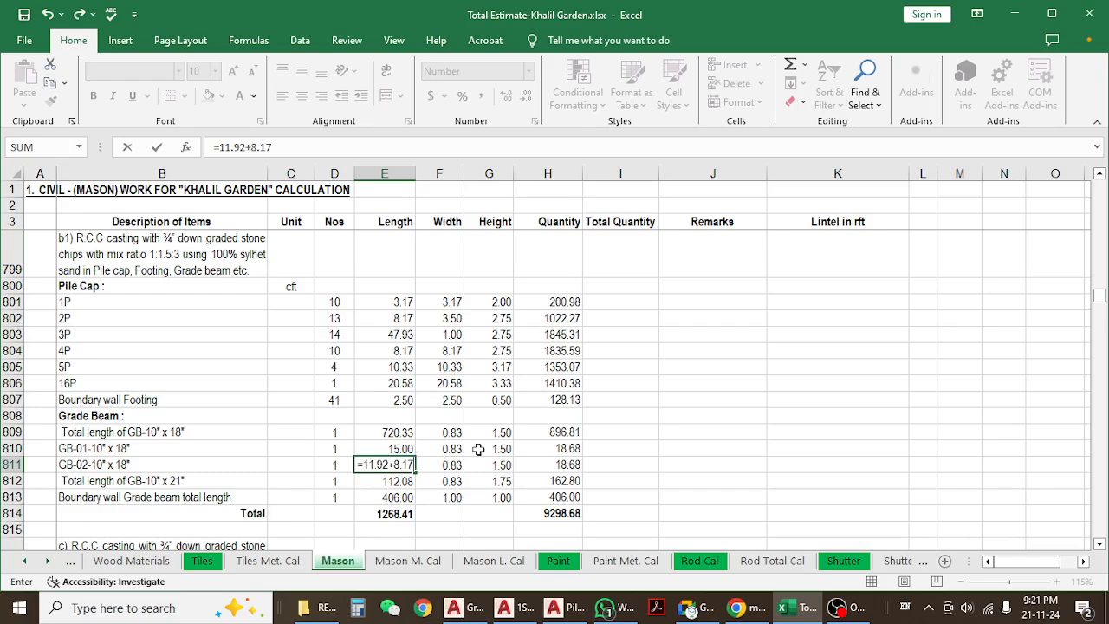
key("Return")
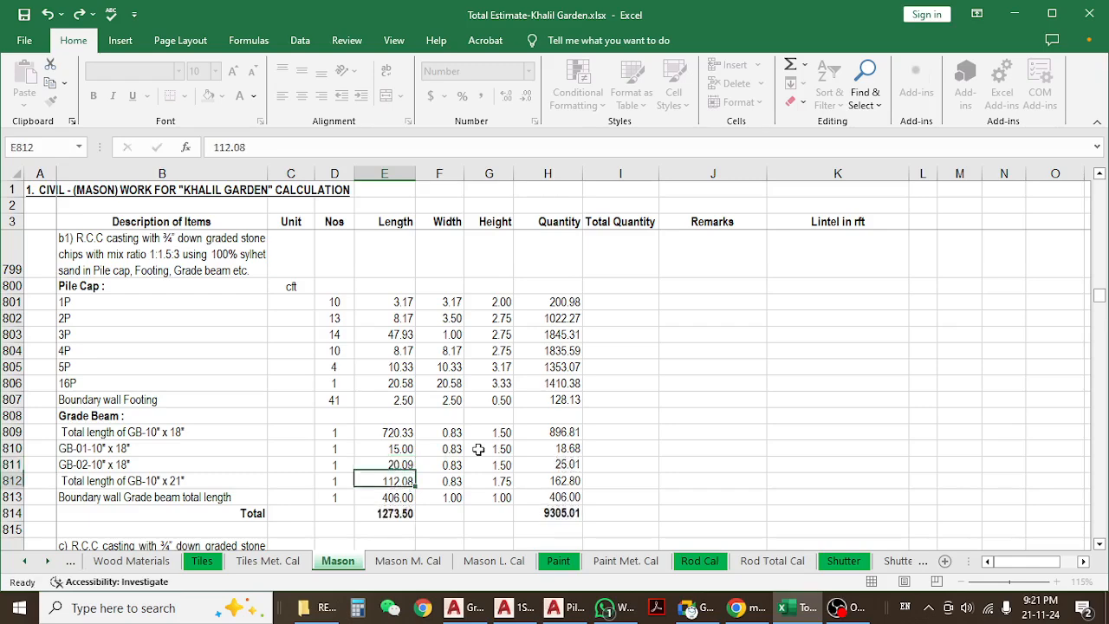
key("Up")
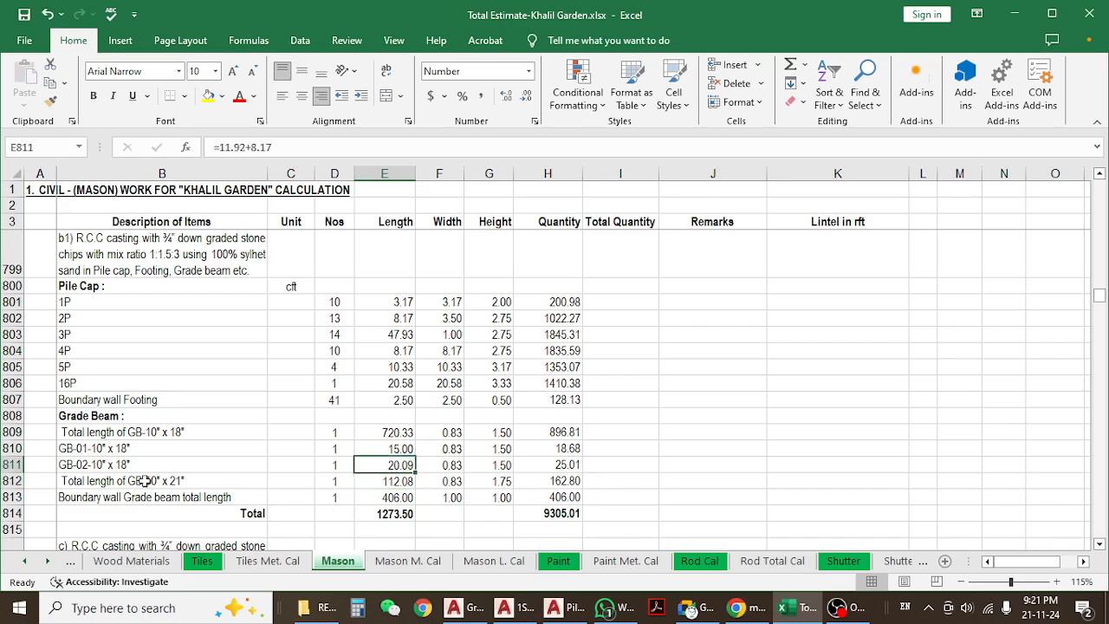
left_click(16, 464)
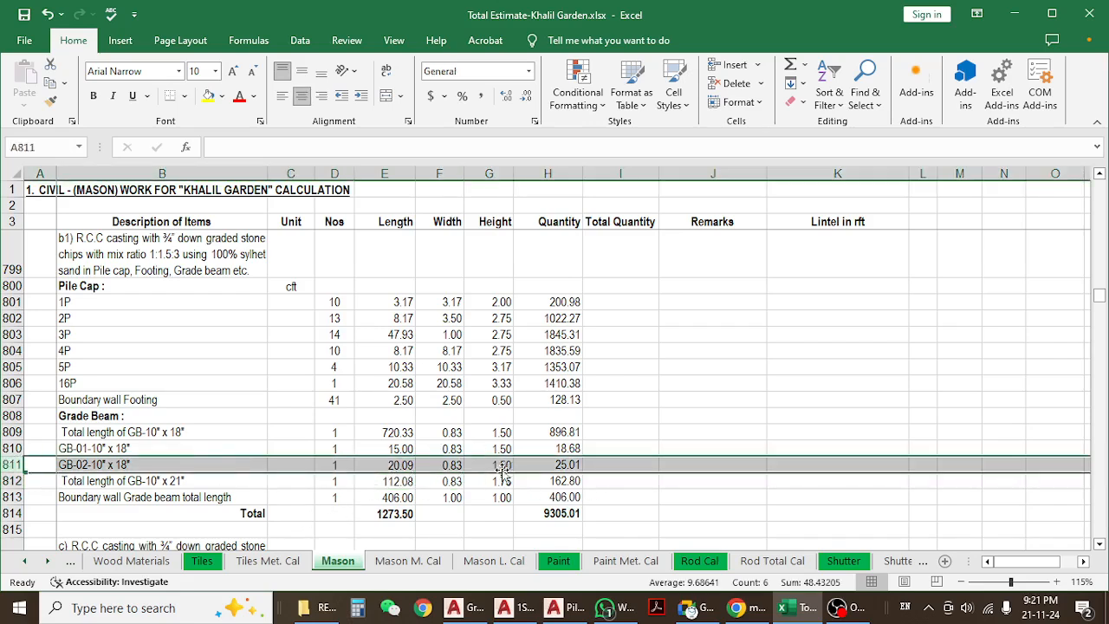
left_click(547, 465)
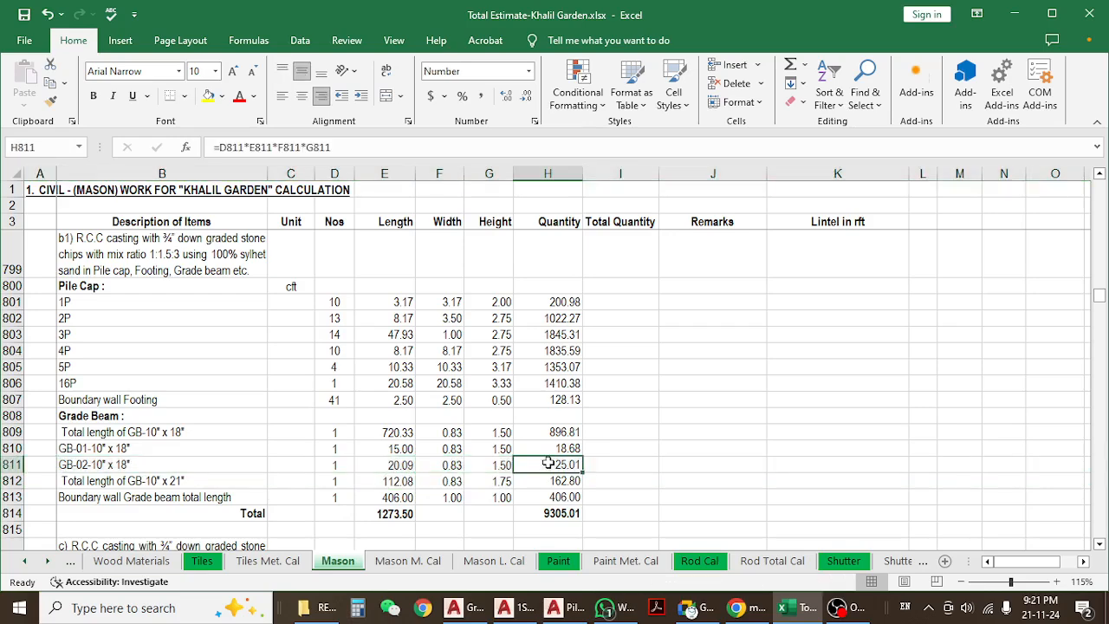
- Insert a copy of the GB-02 row directly beneath it and rename the copy GB-03-10" x 18"
left_click(13, 464)
key("ctrl+c")
left_click(9, 480)
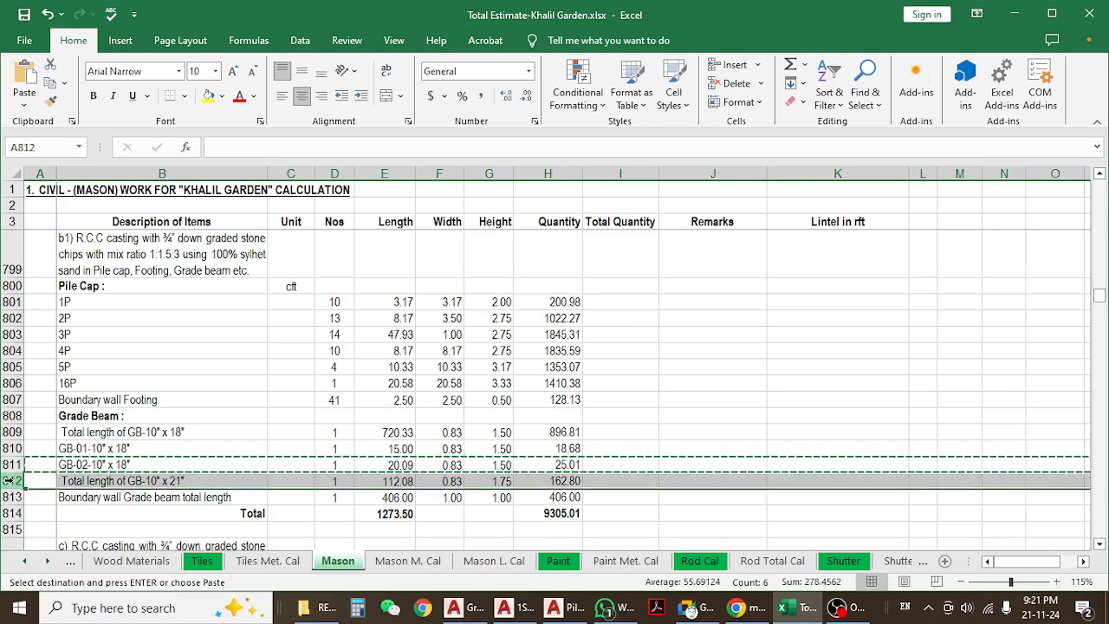
key("ctrl+plus")
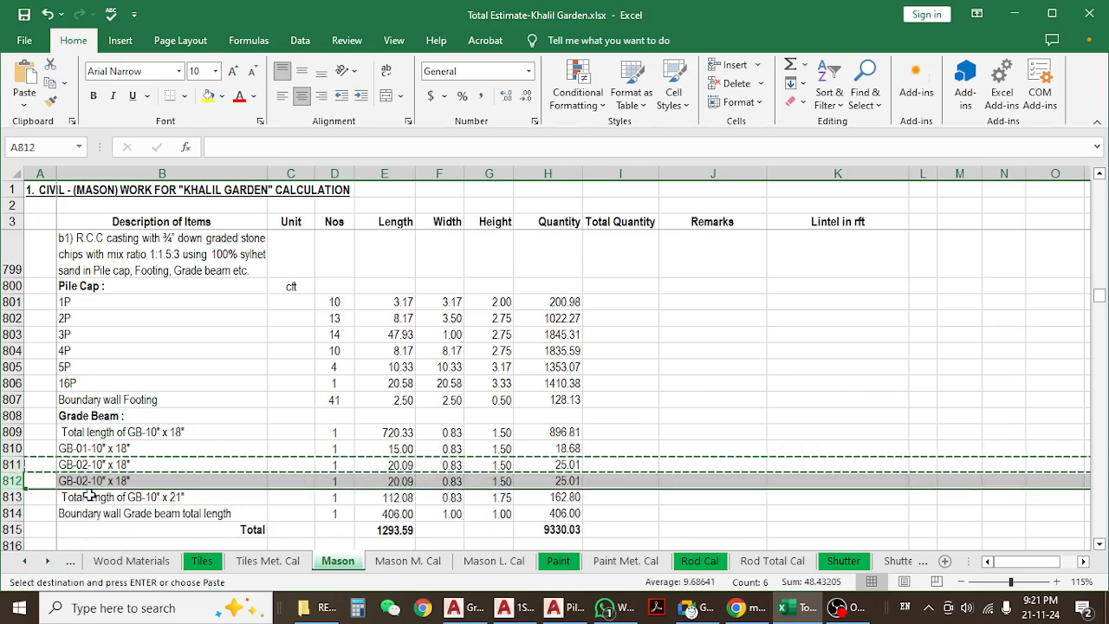
left_click(81, 482)
double_click(83, 480)
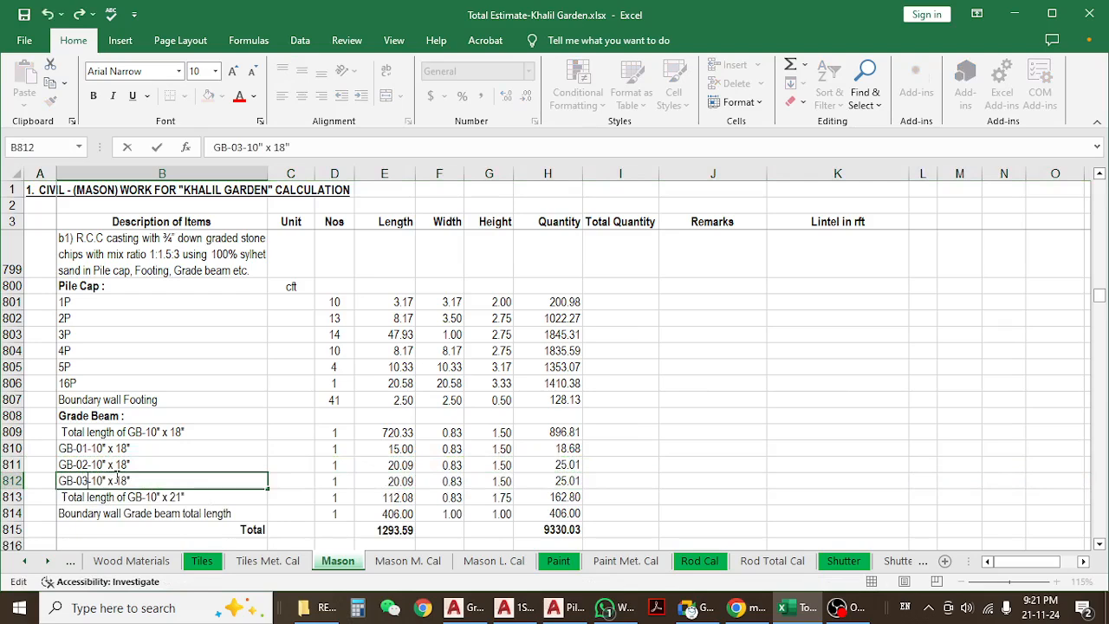
key("Return")
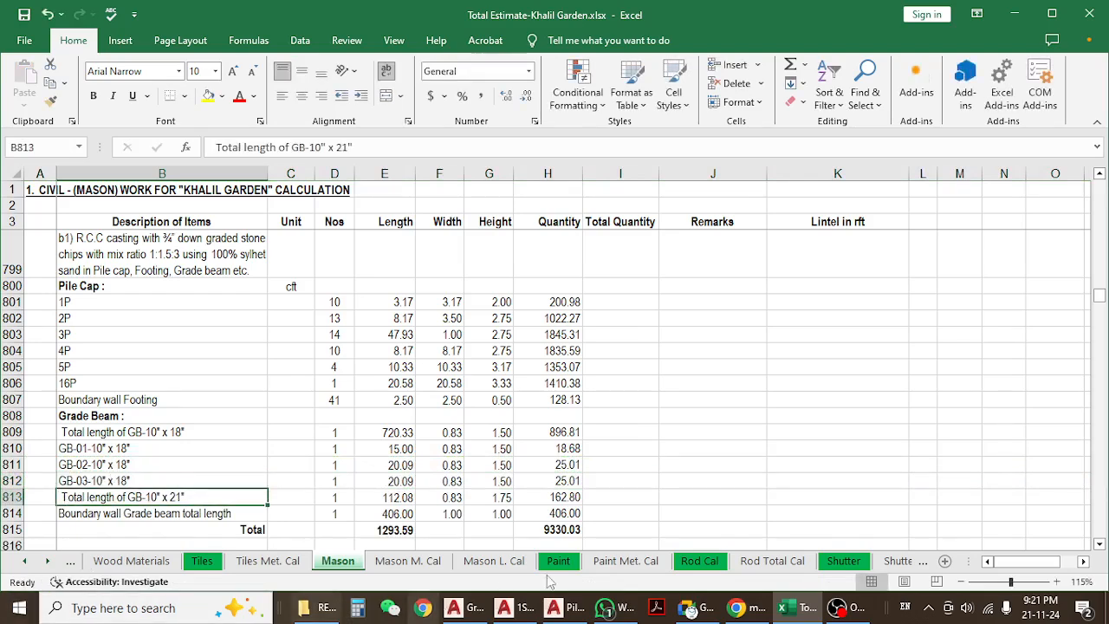
- Switch to the Grade Beam Lay out & Detail drawing in AutoCAD and find the Long Section of GB-03 (Grid c-c)
left_click(461, 608)
scroll(475, 350, "down", 2)
scroll(476, 351, "down", 2)
middle_click_drag(315, 397, 404, 315)
scroll(273, 383, "up", 4)
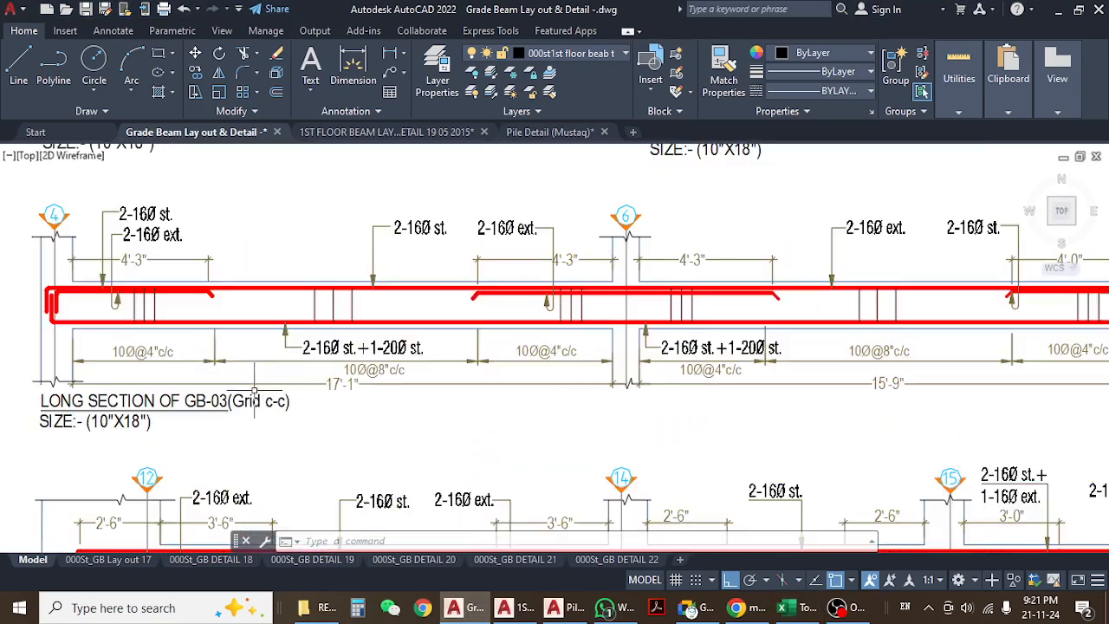
- Trace the GB-03 beams in the grade beam layout plan and read the GB-02 spans between grids 14 and 16
scroll(294, 407, "down", 5)
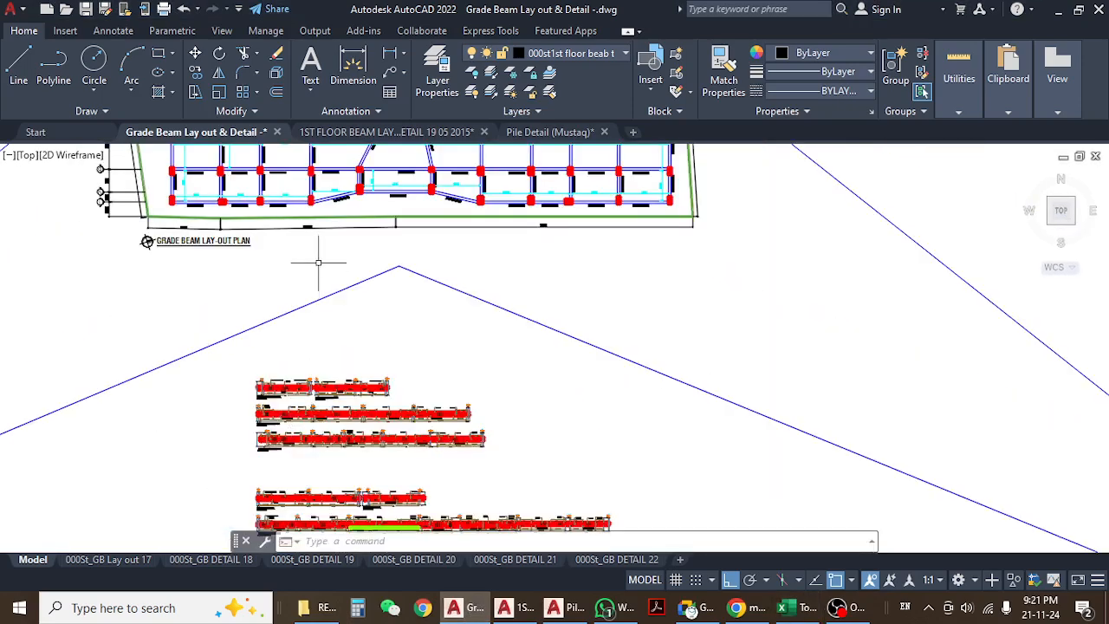
middle_click_drag(317, 272, 307, 502)
scroll(317, 260, "up", 3)
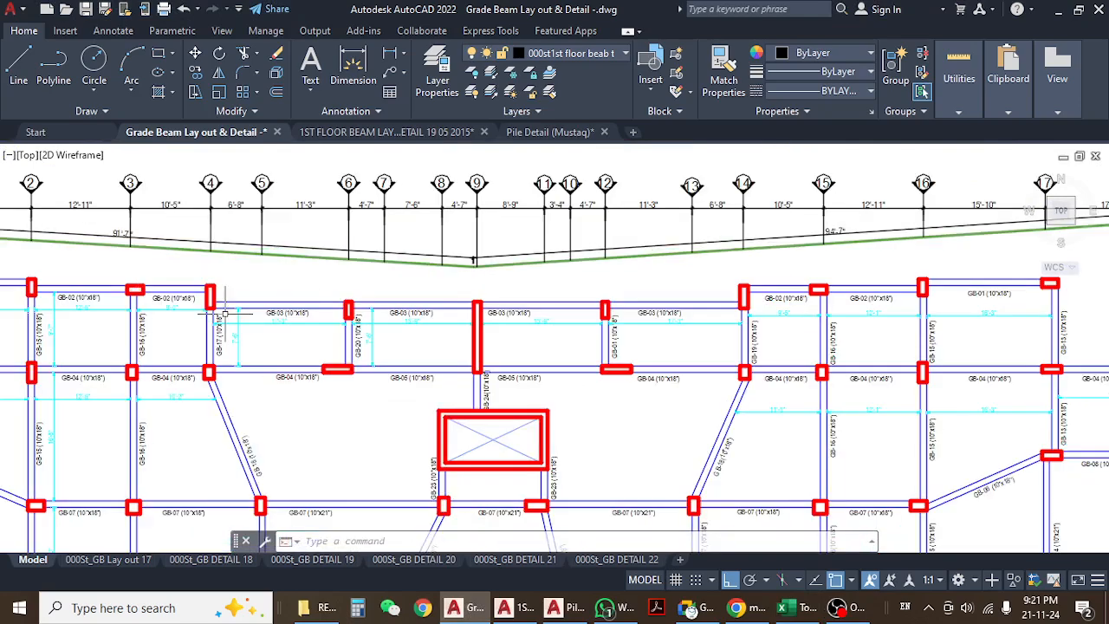
scroll(245, 309, "up", 2)
middle_click_drag(914, 314, 718, 315)
middle_click_drag(832, 306, 698, 311)
scroll(740, 287, "up", 2)
scroll(631, 299, "down", 2)
middle_click_drag(814, 313, 657, 315)
scroll(493, 331, "up", 4)
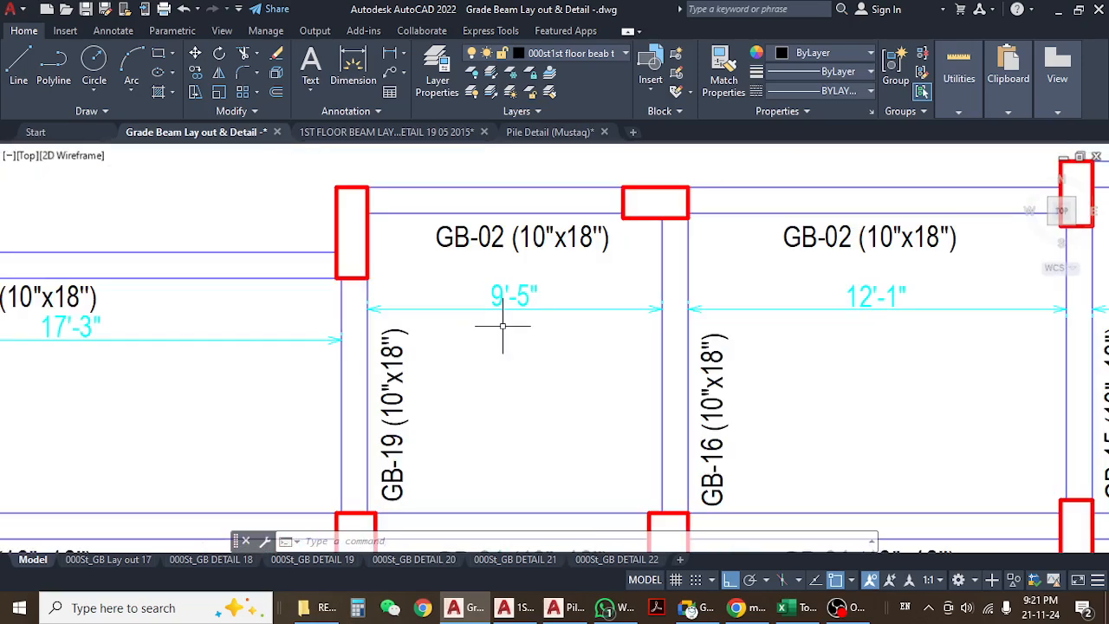
- Compare the GB-02 spans between grids 2 and 4 with those between grids 14 and 16 in the layout plan
scroll(504, 326, "down", 6)
middle_click_drag(539, 337, 883, 325)
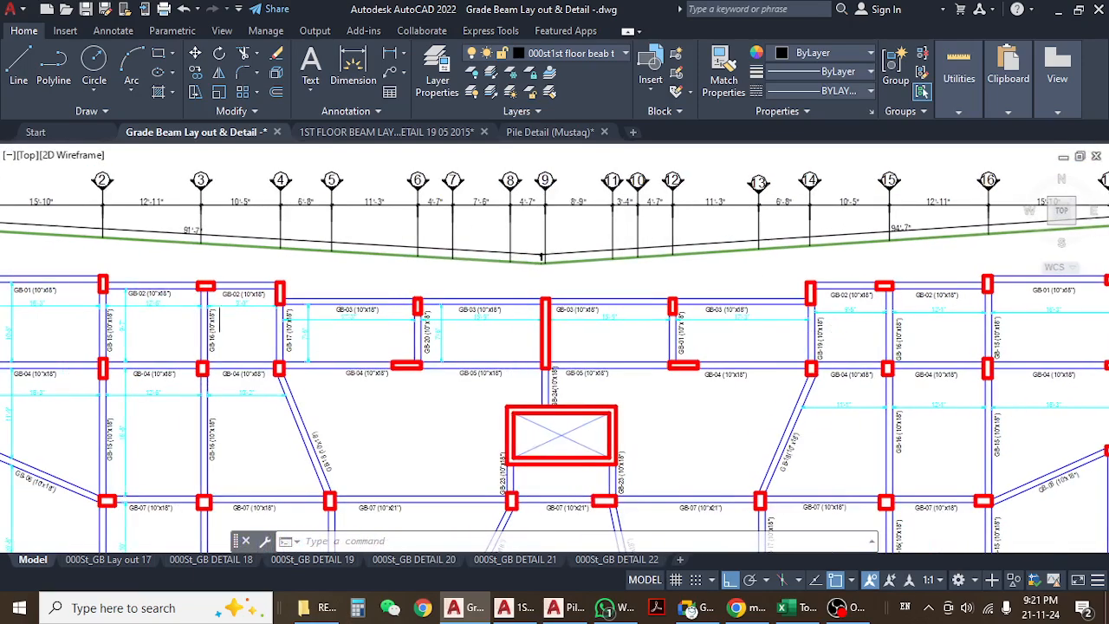
scroll(134, 294, "up", 8)
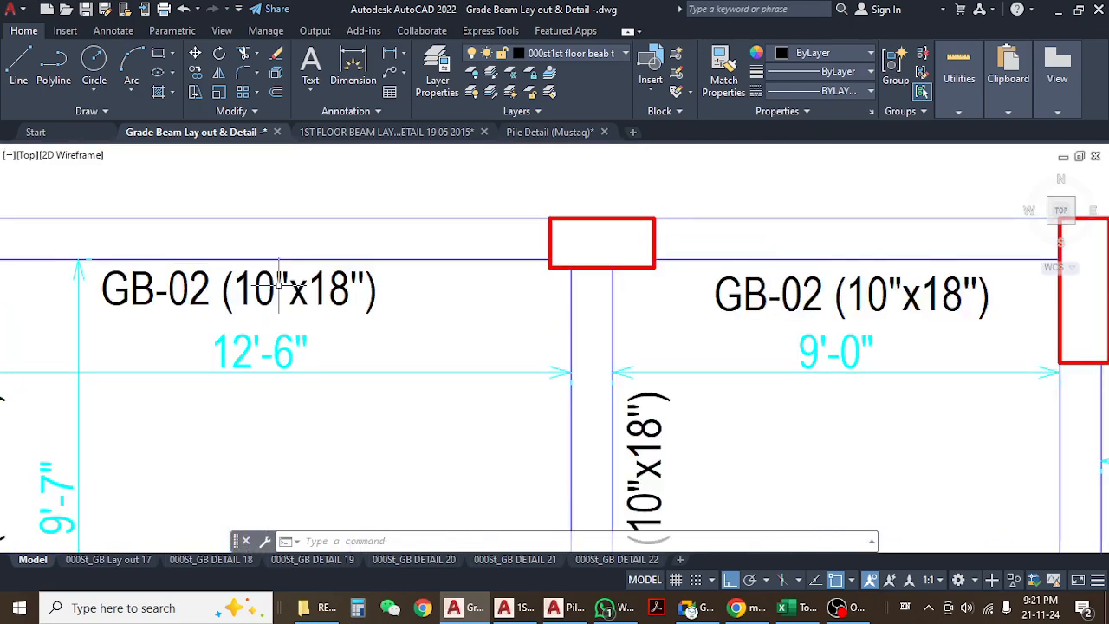
scroll(280, 297, "down", 4)
middle_click_drag(780, 364, 170, 359)
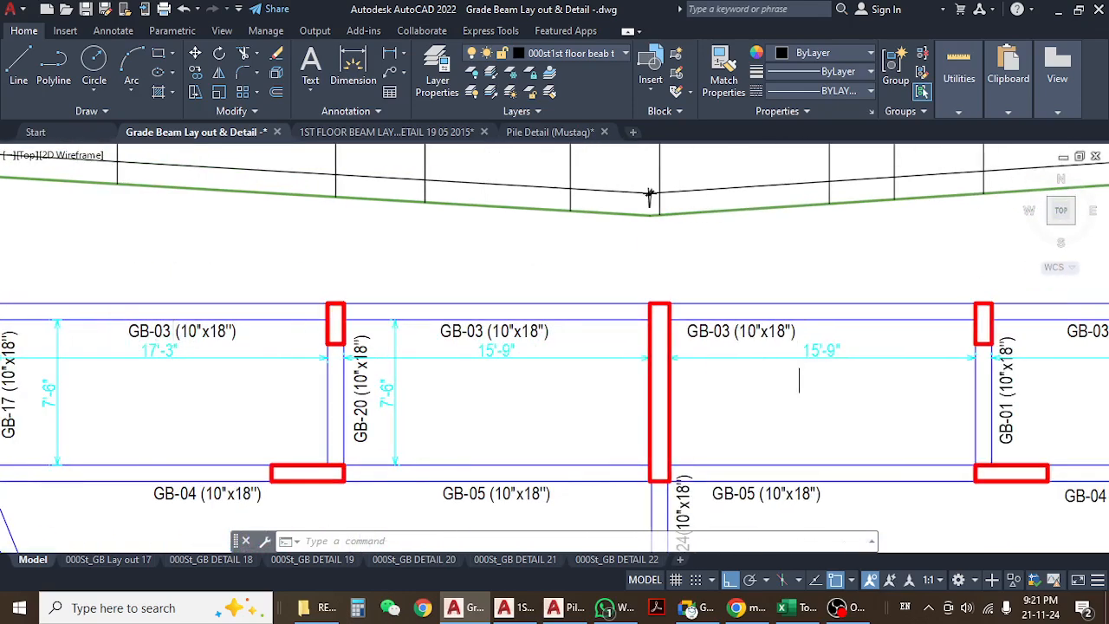
middle_click_drag(799, 364, 251, 367)
middle_click_drag(861, 348, 632, 359)
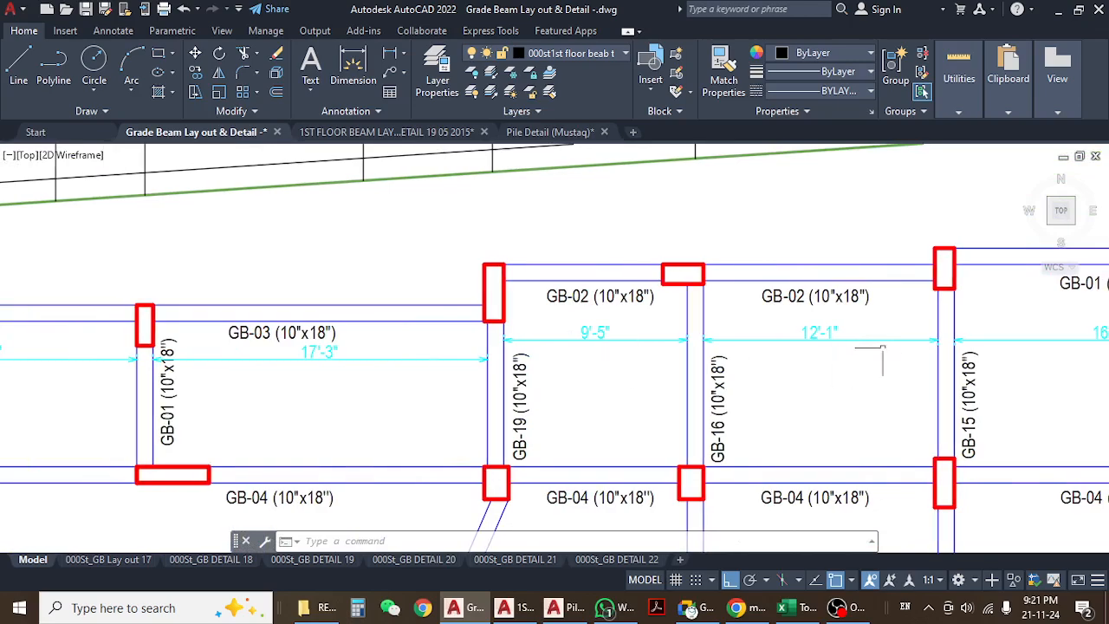
scroll(811, 350, "down", 5)
scroll(811, 350, "up", 7)
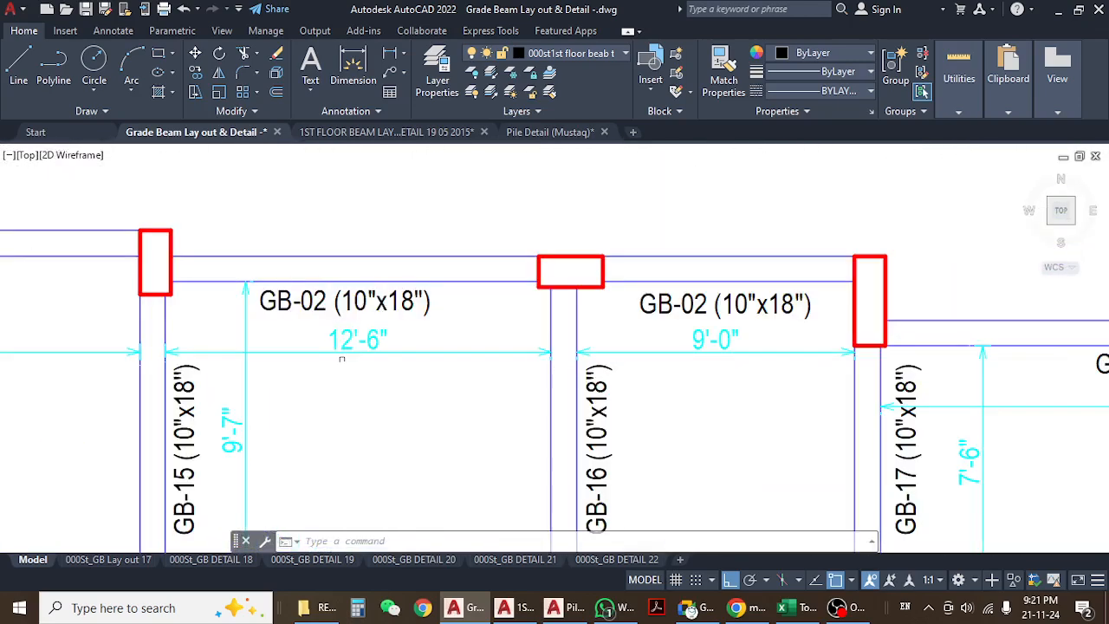
scroll(373, 297, "down", 6)
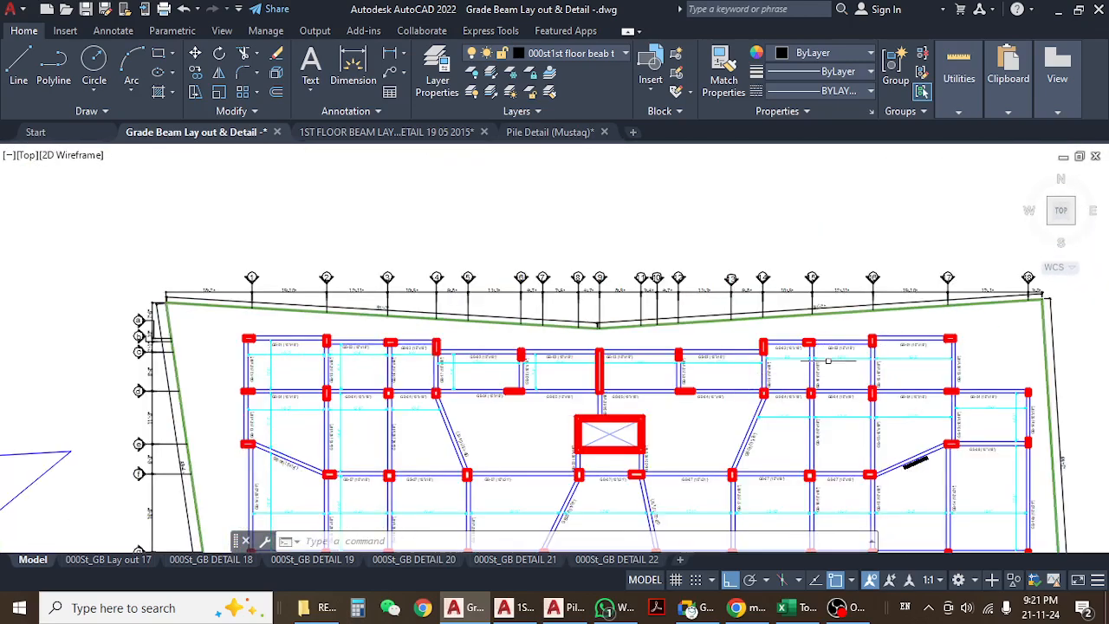
scroll(827, 359, "up", 3)
middle_click_drag(847, 354, 689, 343)
- Check the grade beam rows in the Excel workbook, return to the AutoCAD drawing and examine the upper beams of the layout plan
left_click(787, 608)
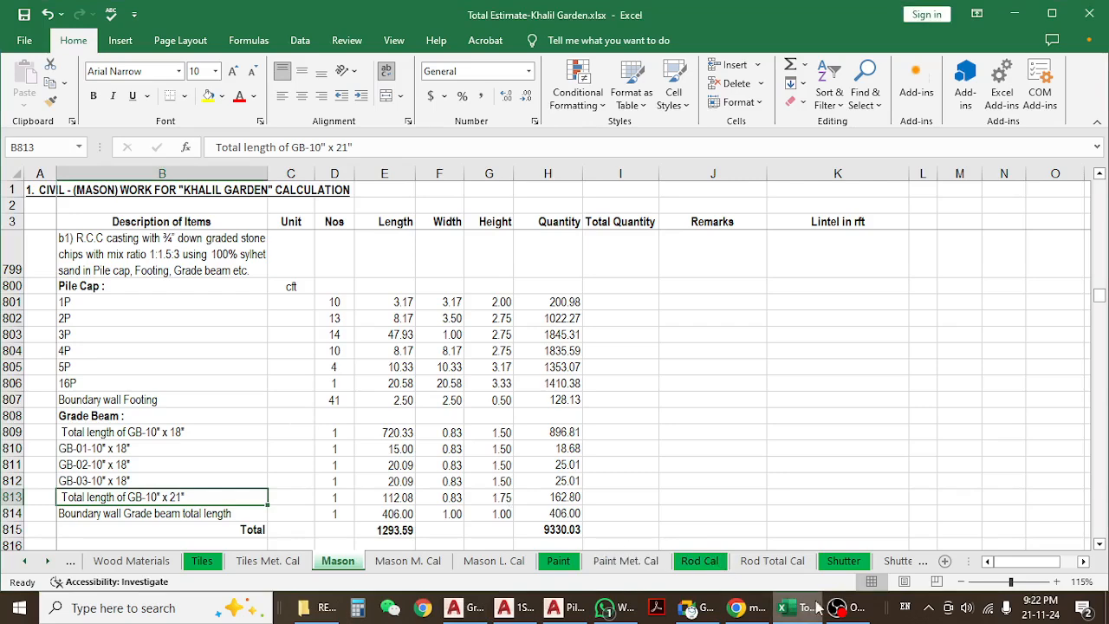
left_click(470, 611)
scroll(443, 378, "down", 2)
middle_click_drag(573, 377, 577, 305)
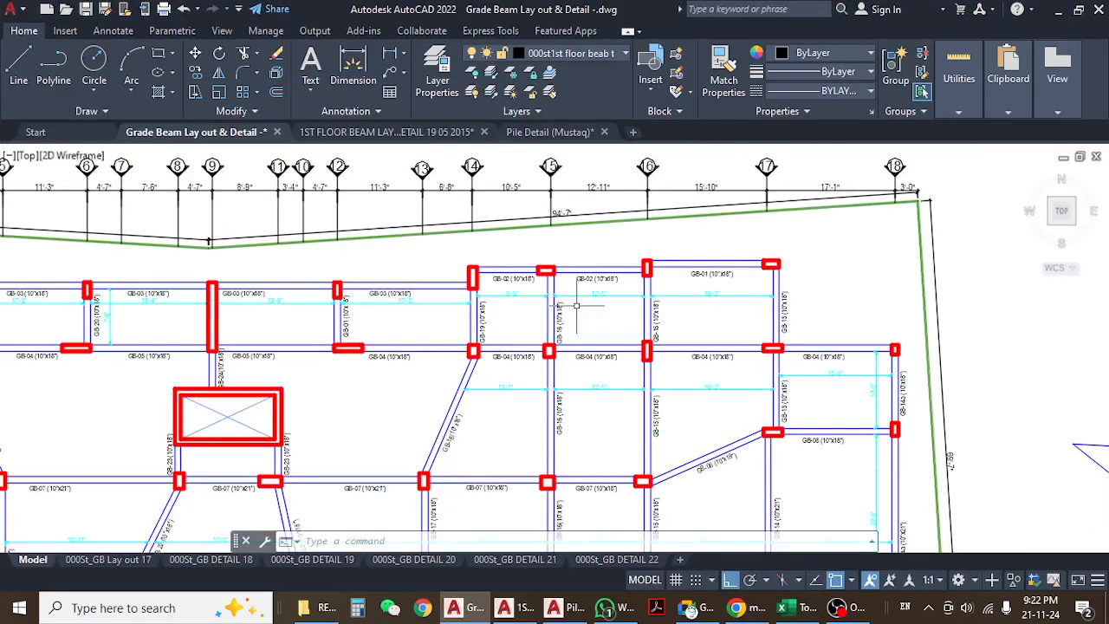
scroll(432, 323, "up", 4)
mouse_move(347, 234)
middle_mouse_down()
mouse_move(522, 324)
mouse_move(555, 324)
middle_mouse_up()
scroll(688, 317, "down", 4)
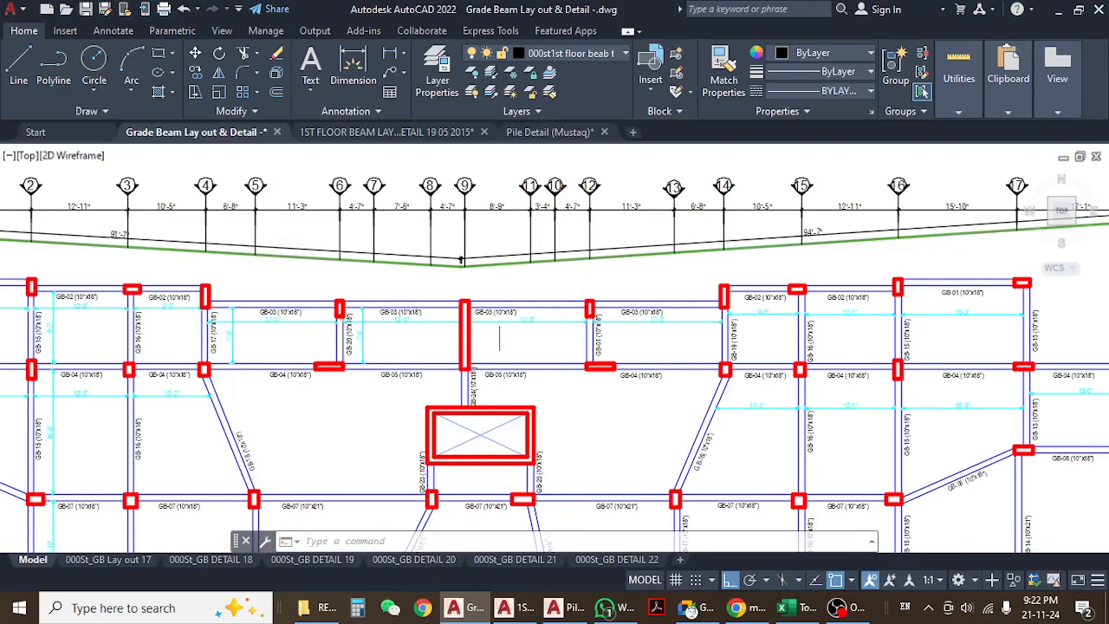
- Find the Long Section of GB-03 (Grid c-c) among the beam details and examine its title and size note
scroll(520, 312, "down", 10)
scroll(494, 394, "up", 10)
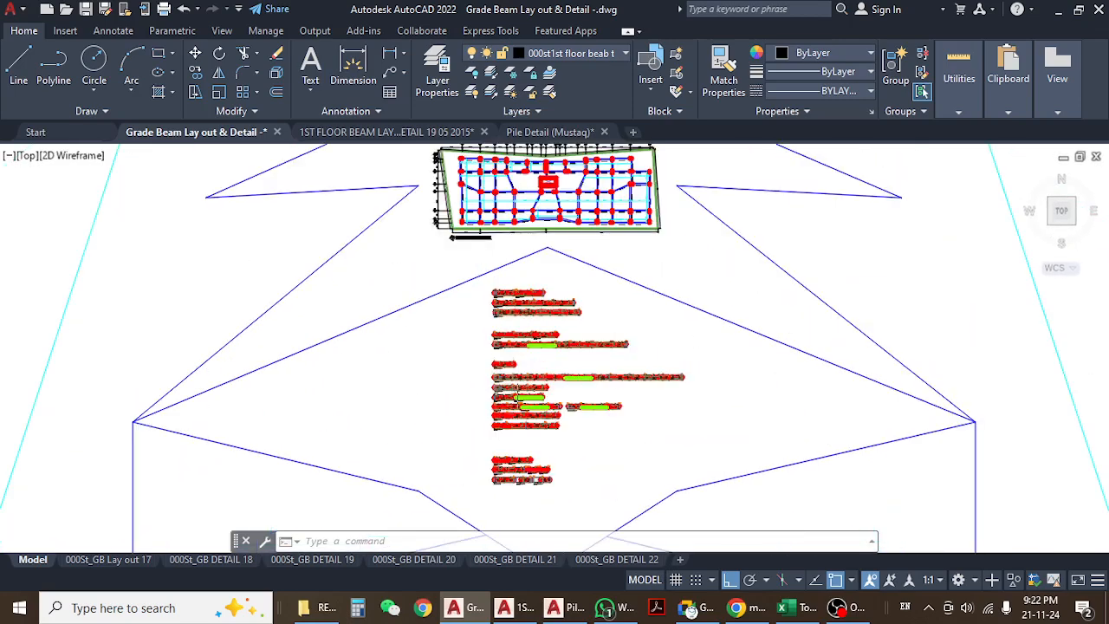
scroll(421, 392, "up", 6)
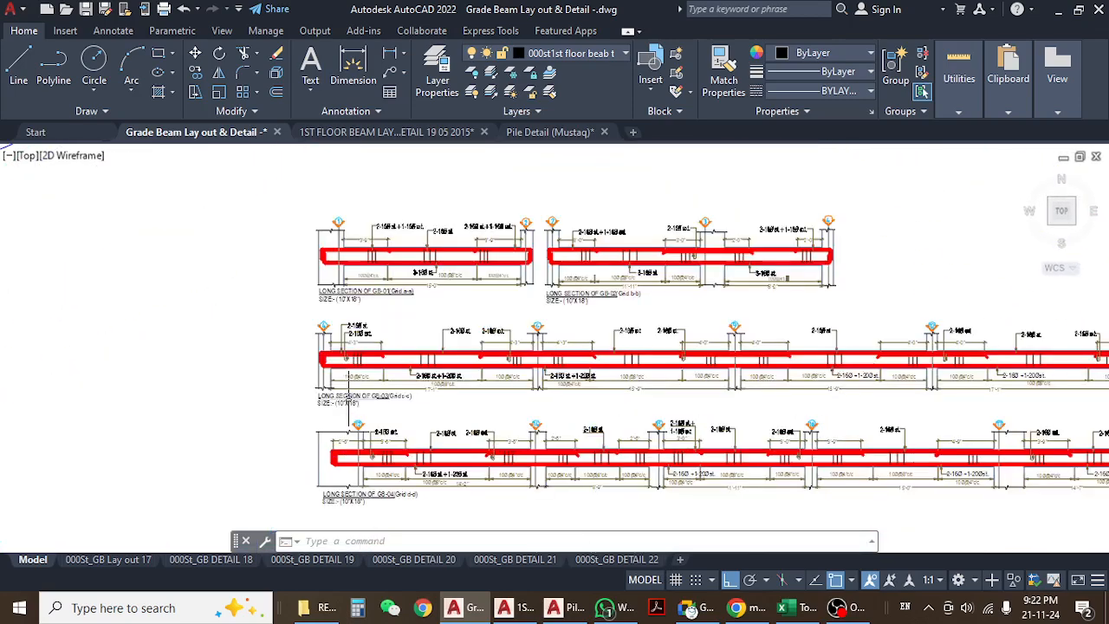
middle_click_drag(364, 404, 328, 404)
scroll(327, 390, "up", 2)
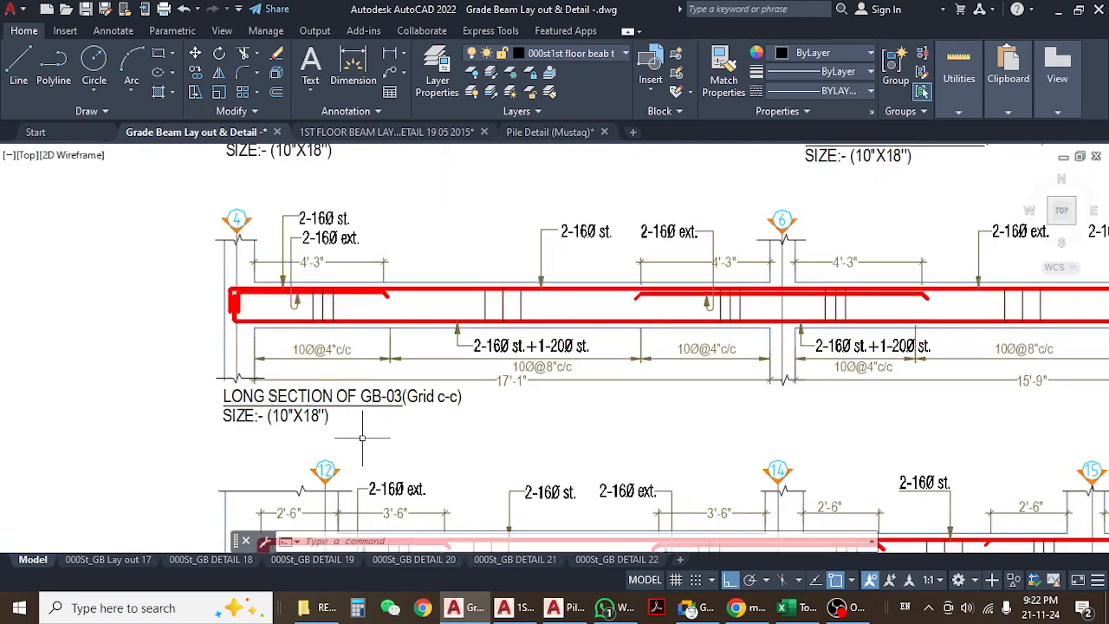
- Read the clear span dimensions from grid 4 to 6 and grid 6 to 9 beneath the Long Section of GB-03
scroll(362, 436, "down", 3)
scroll(384, 421, "up", 6)
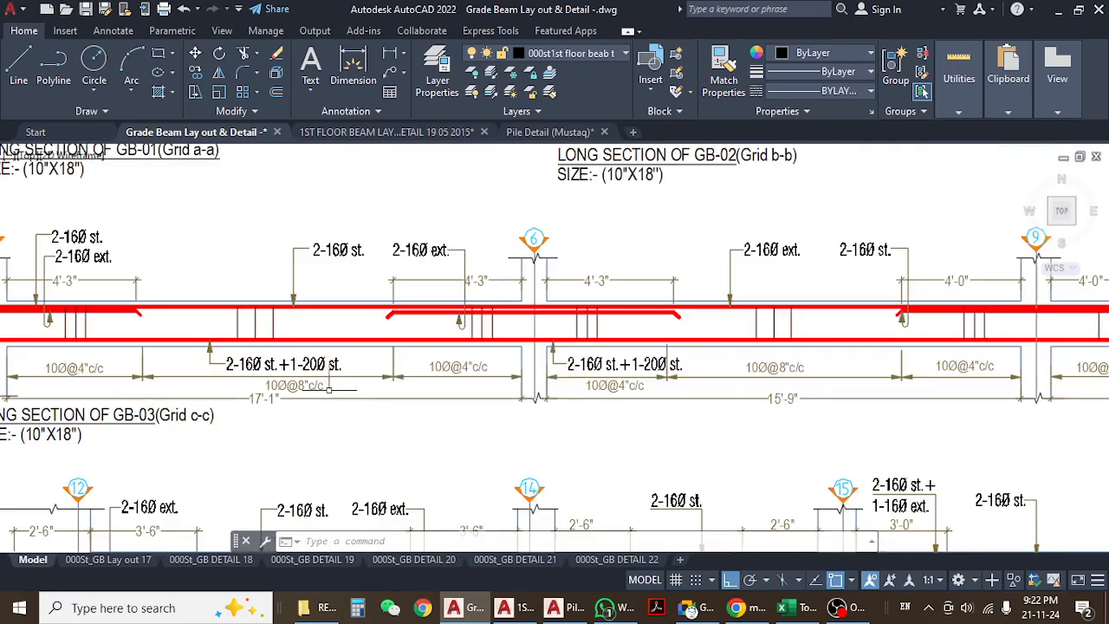
scroll(232, 420, "down", 4)
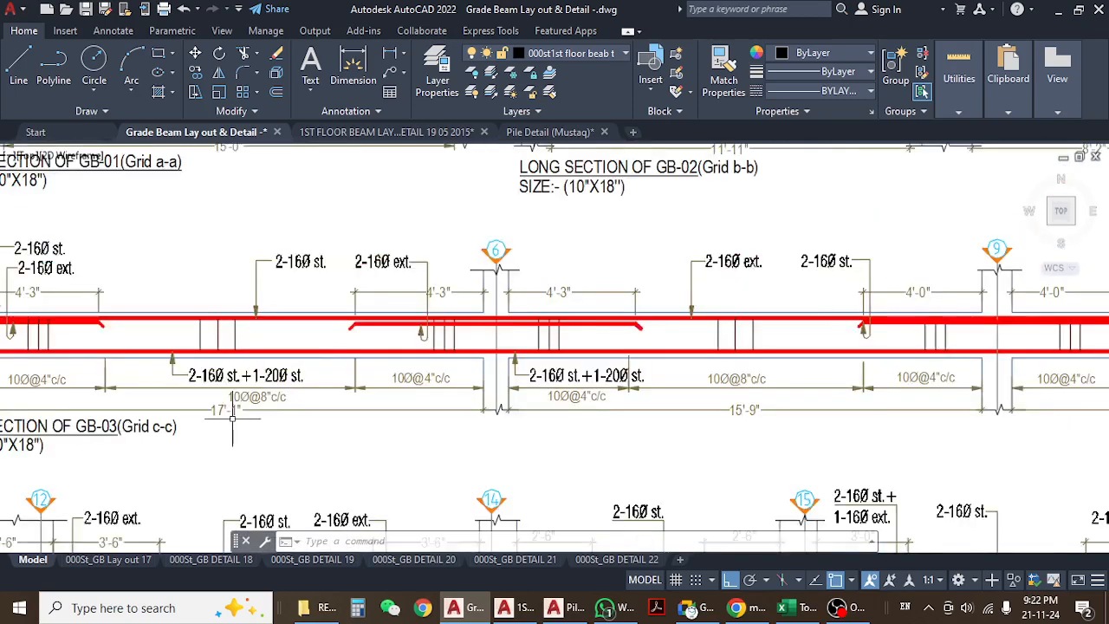
middle_click_drag(677, 438, 498, 437)
scroll(437, 429, "up", 6)
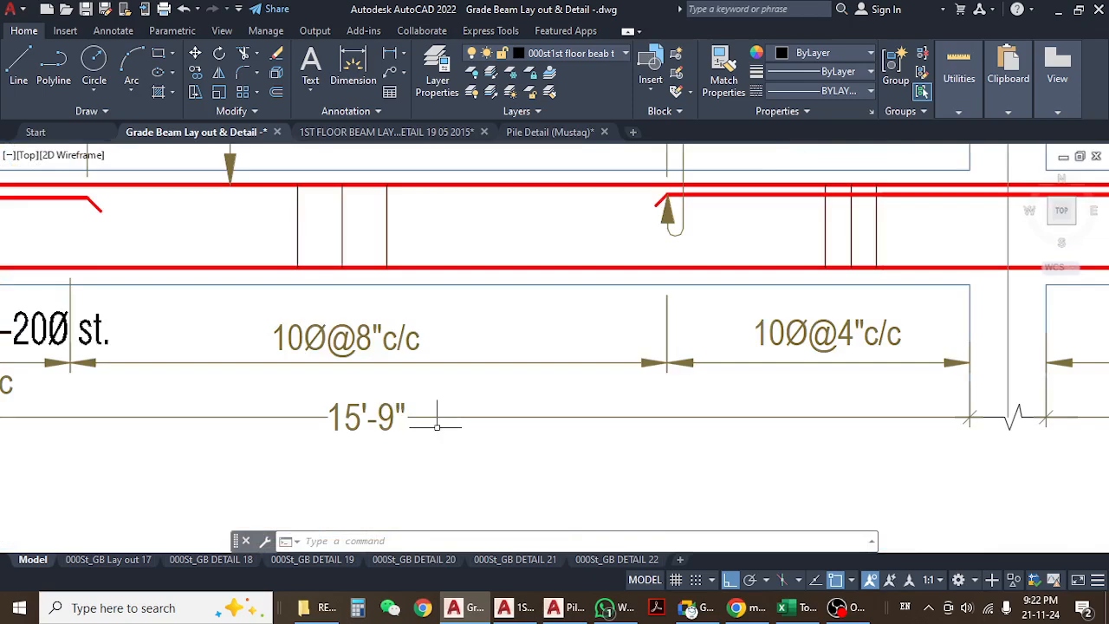
- Switch to the Excel workbook and begin the GB-03 row's length formula with =17.08+15.75+
left_click(790, 607)
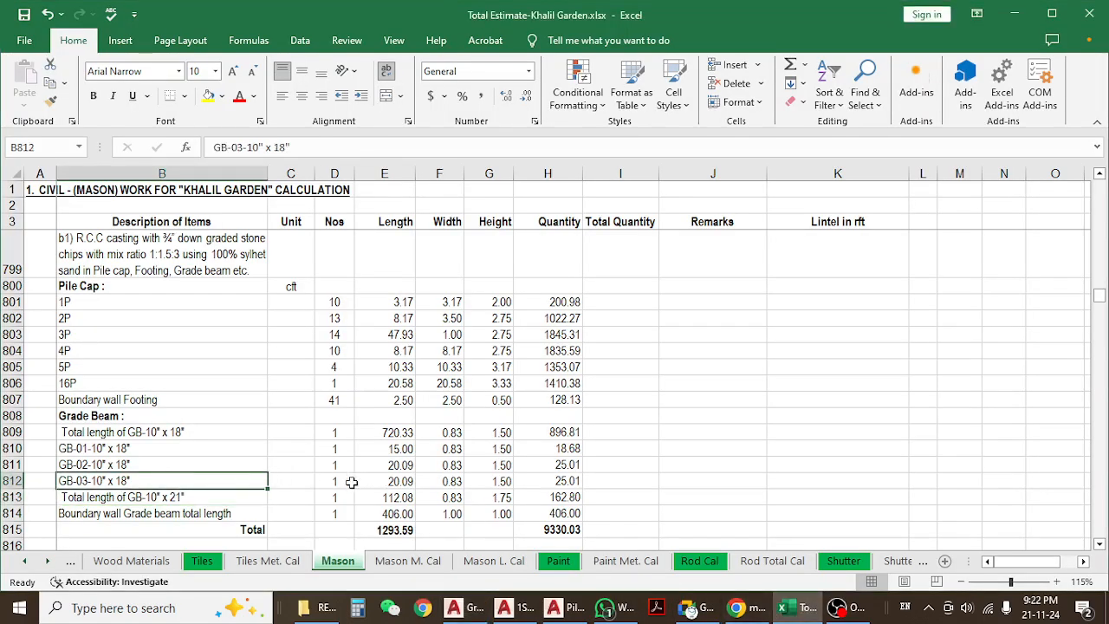
left_click(397, 480)
type("=17.08+")
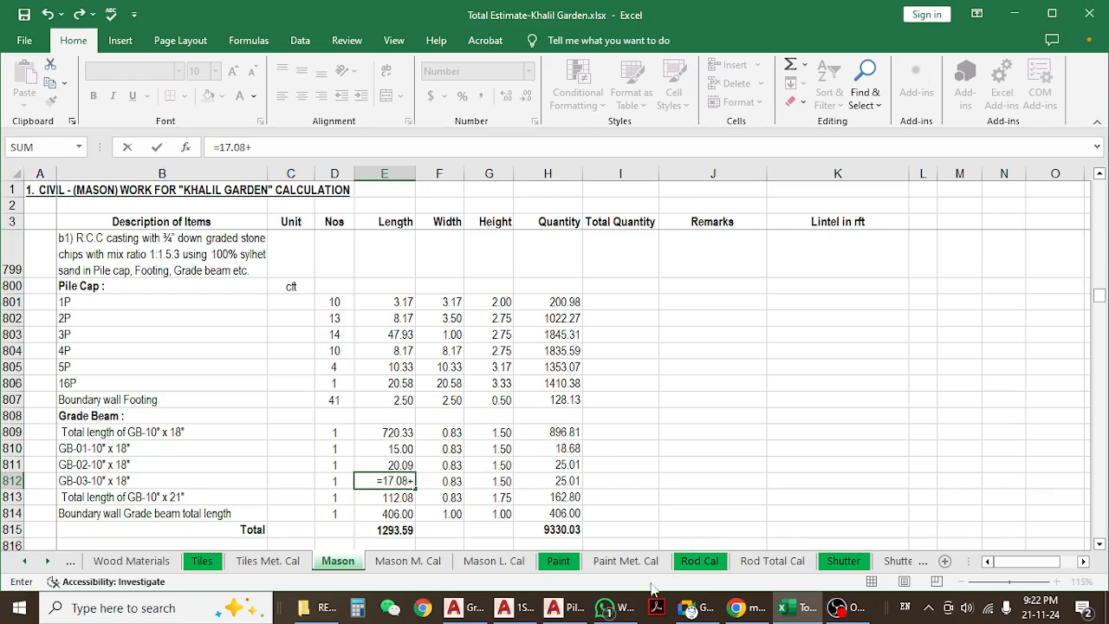
left_click(473, 608)
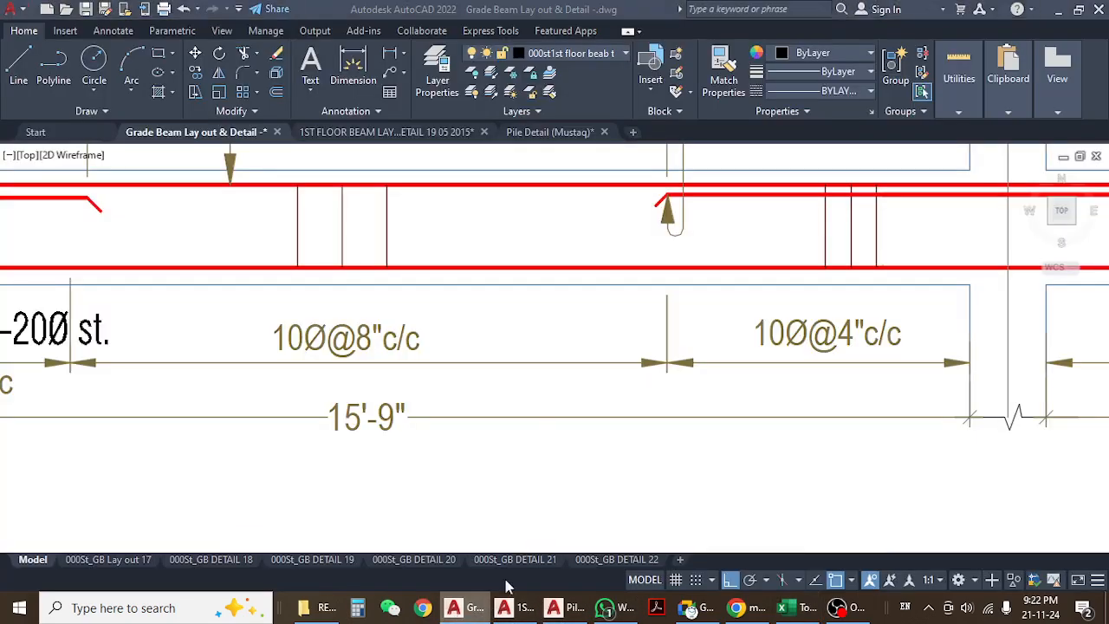
left_click(475, 610)
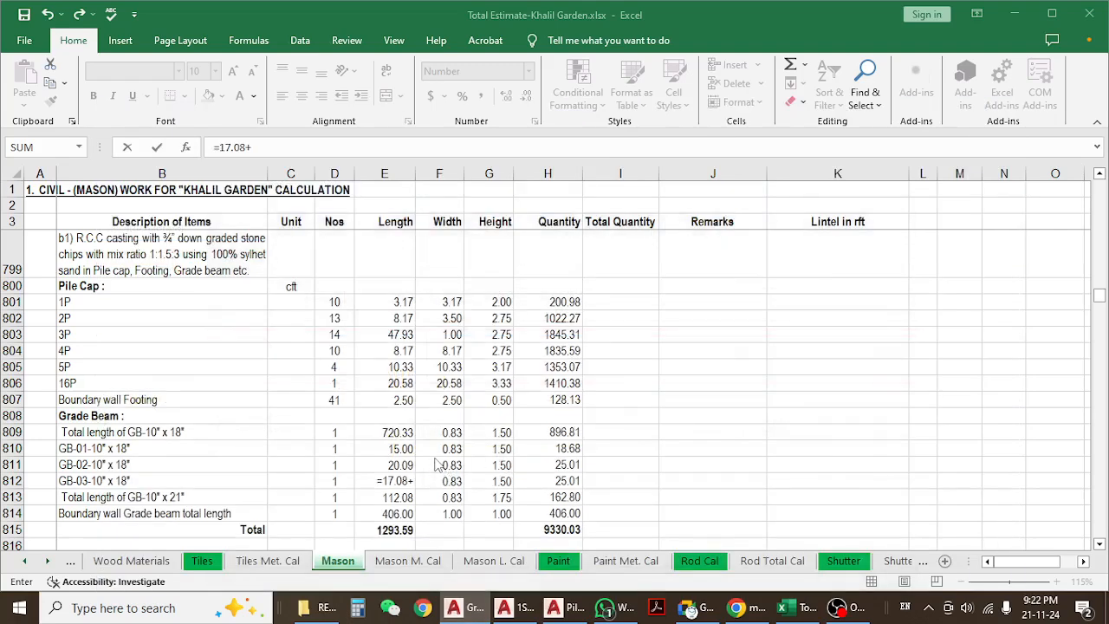
type("15.75")
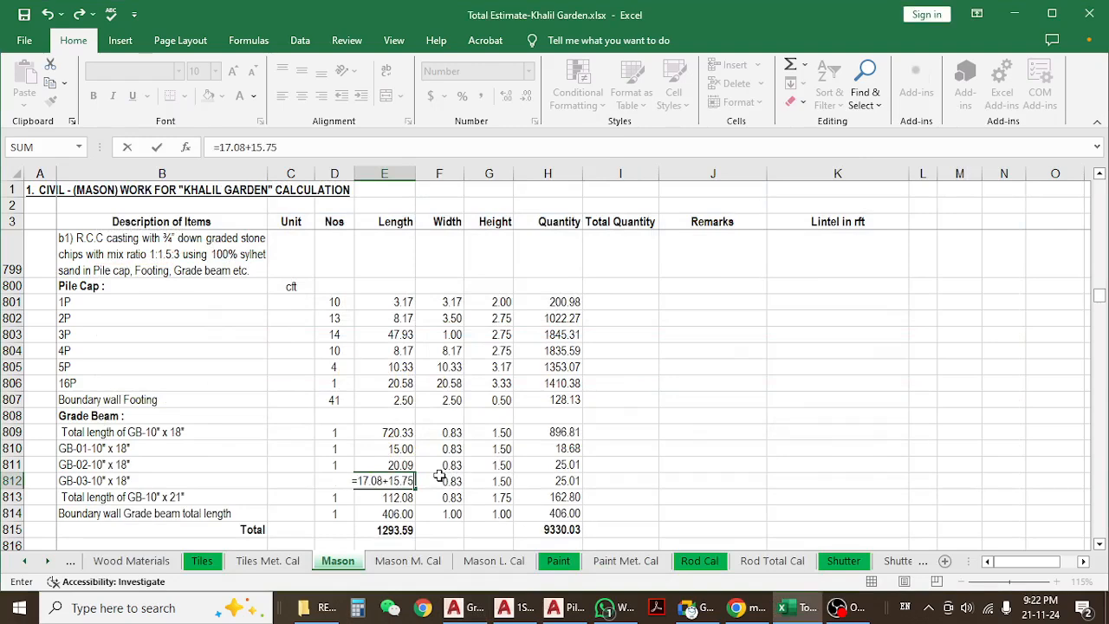
type("+")
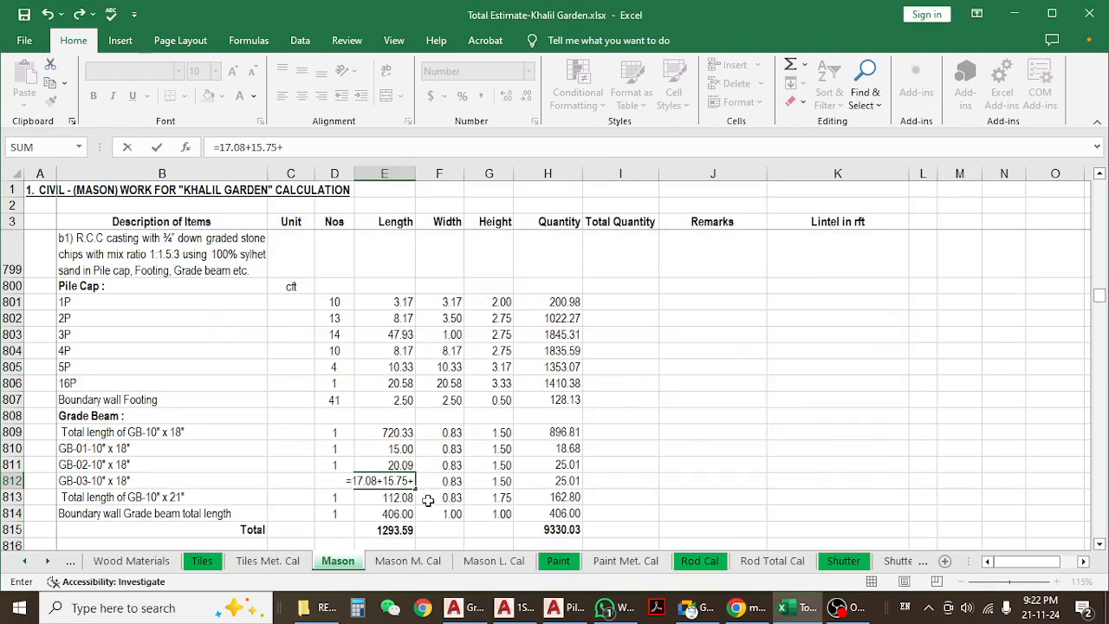
- Read the GB-03 spans from grid 9 to 14 in the AutoCAD drawing and complete the length formula in Excel with 15.75+17.08
left_click(466, 608)
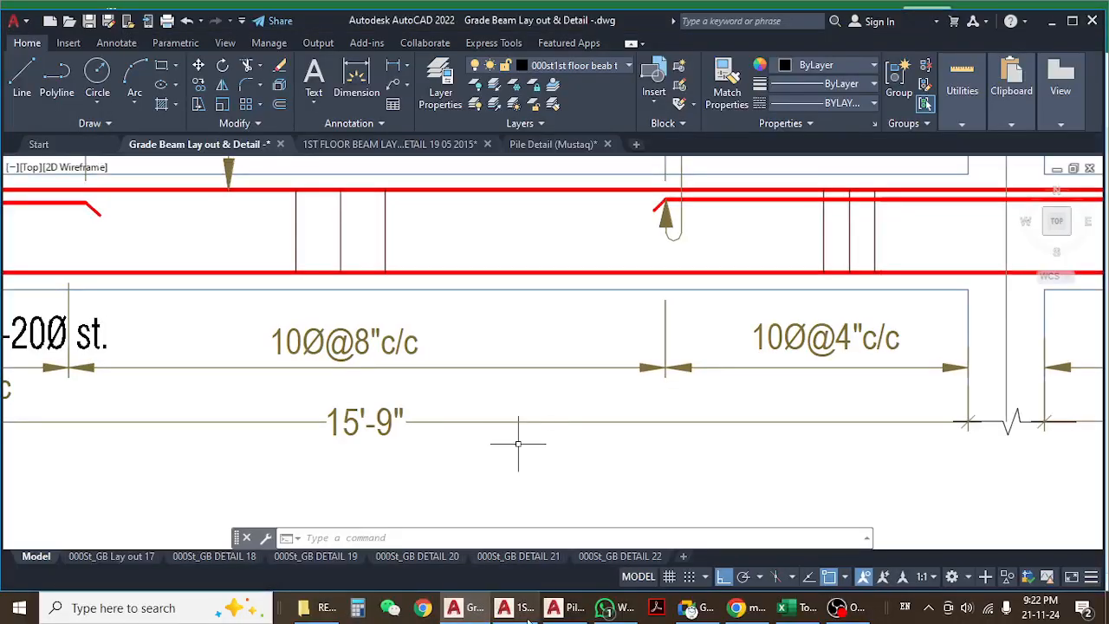
scroll(487, 391, "down", 4)
middle_click_drag(594, 417, 335, 421)
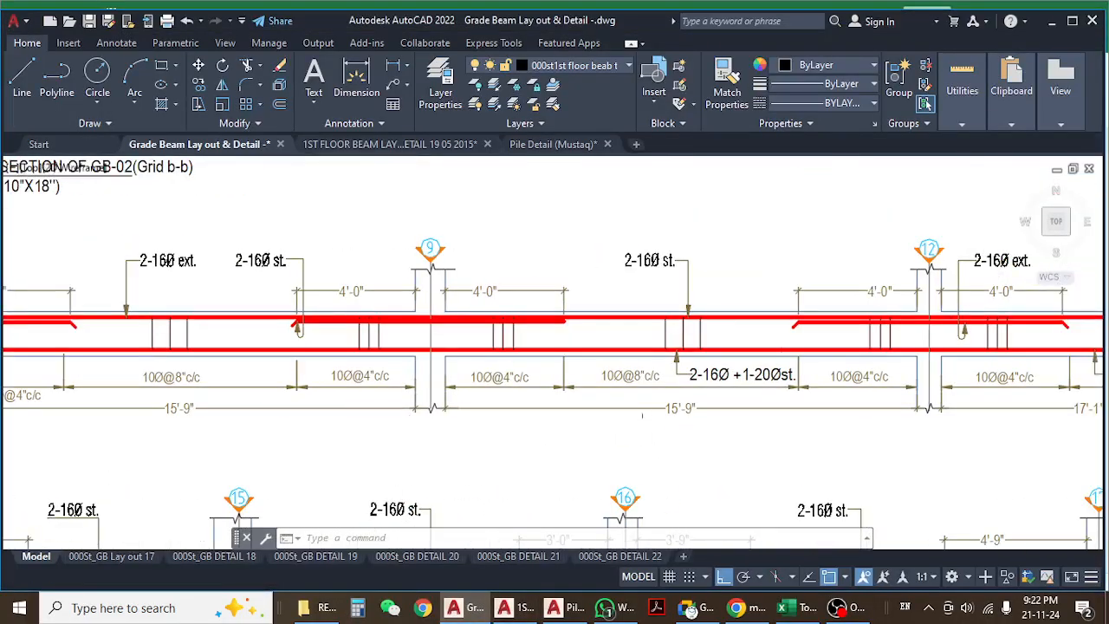
scroll(729, 422, "up", 2)
middle_click_drag(717, 421, 605, 420)
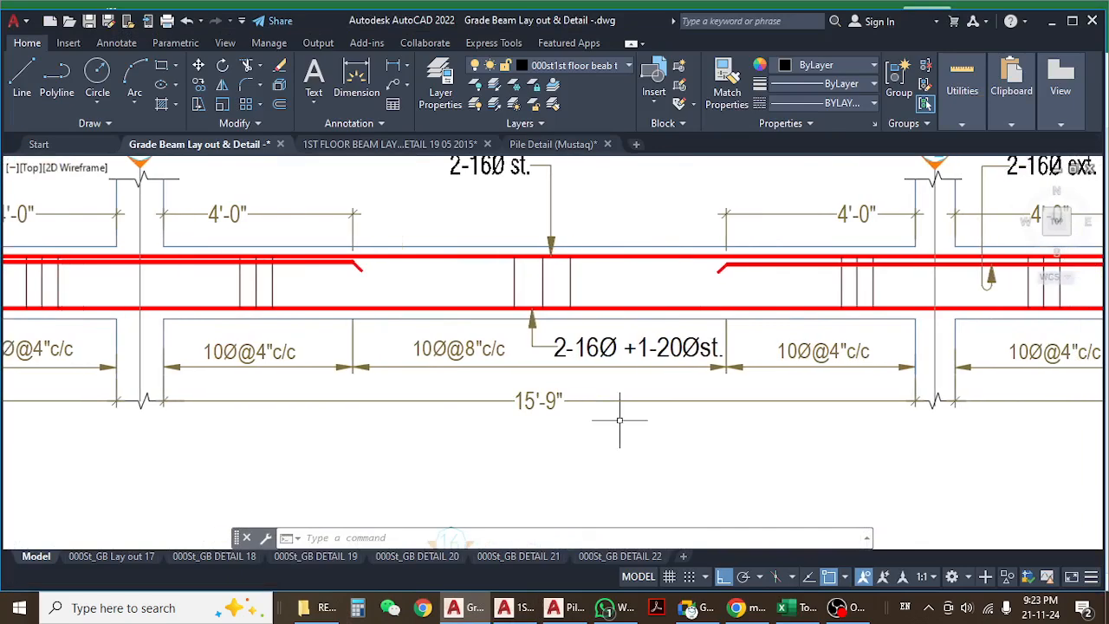
middle_click_drag(658, 449, 482, 450)
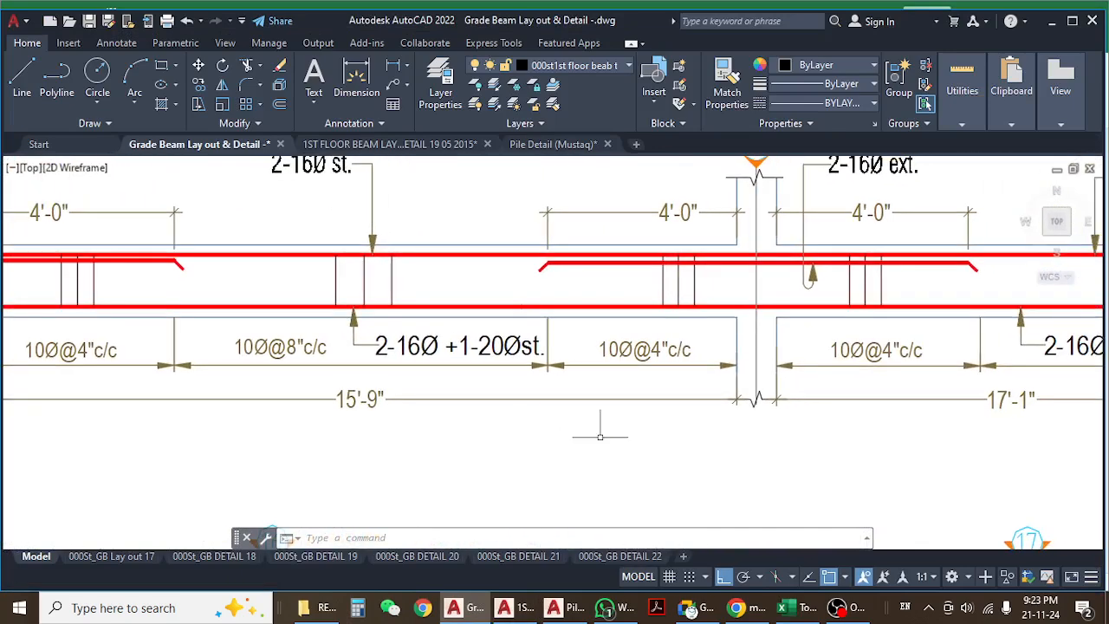
scroll(600, 425, "down", 2)
scroll(718, 417, "up", 1)
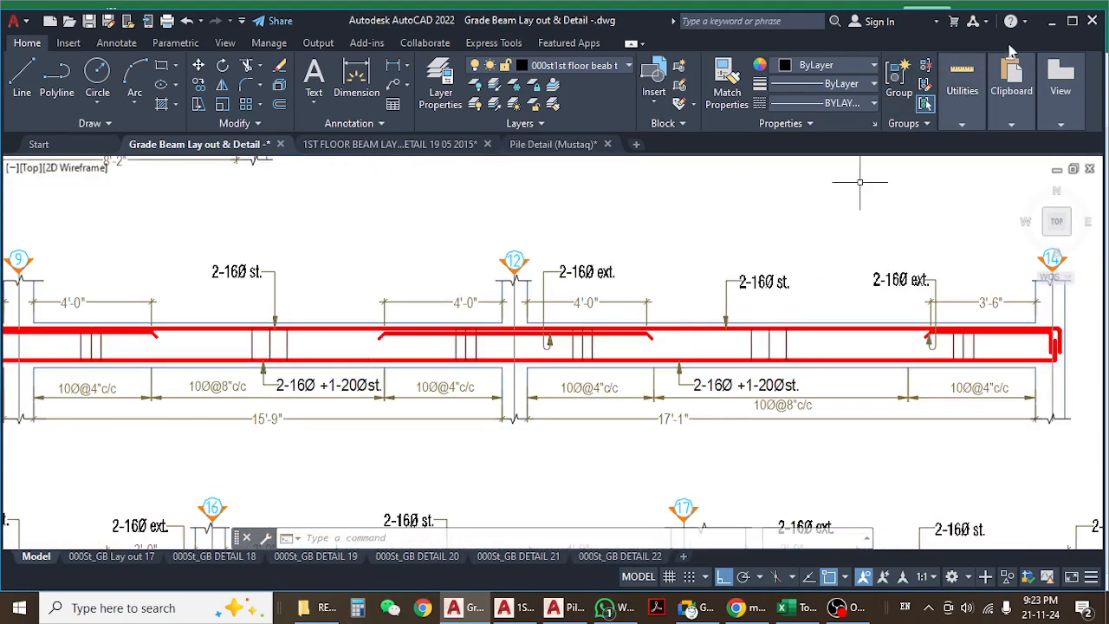
left_click(1049, 21)
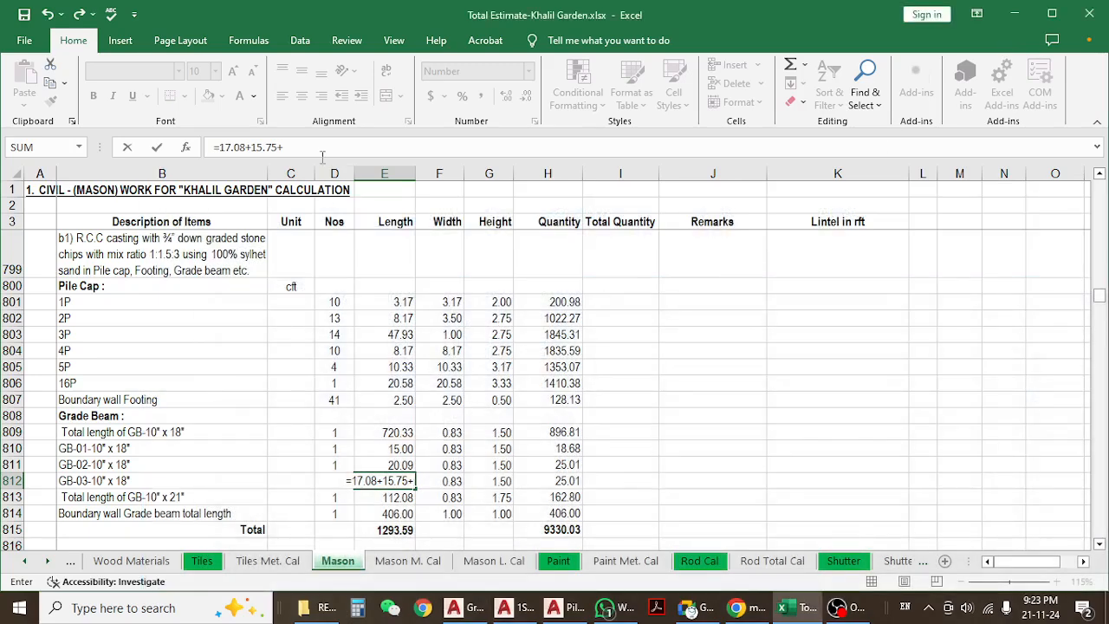
type("15.75")
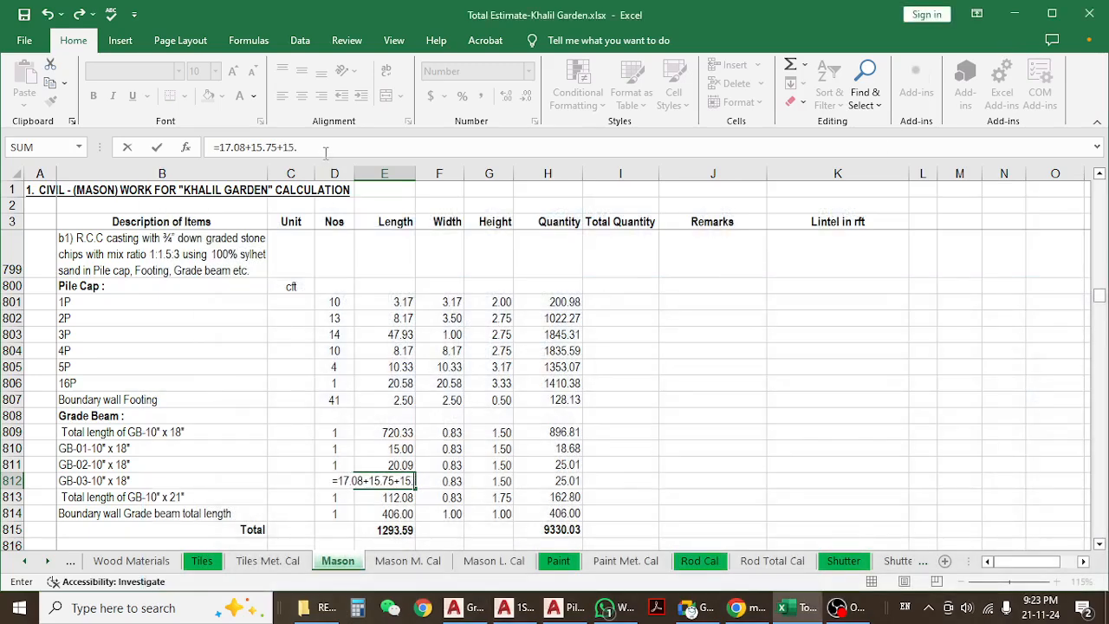
type("+17.08")
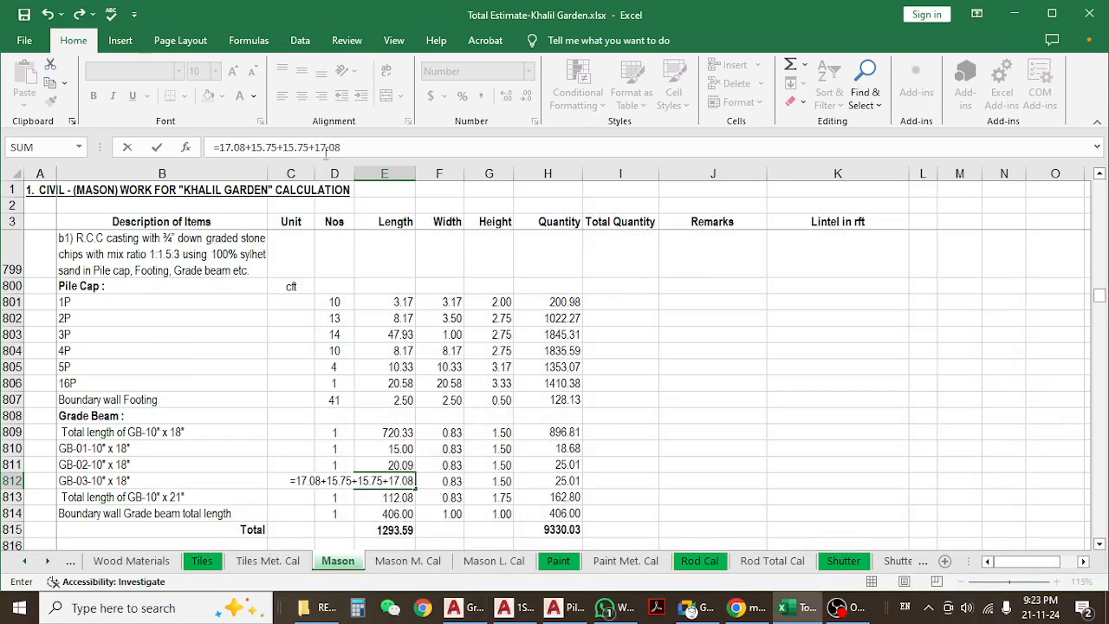
key("Return")
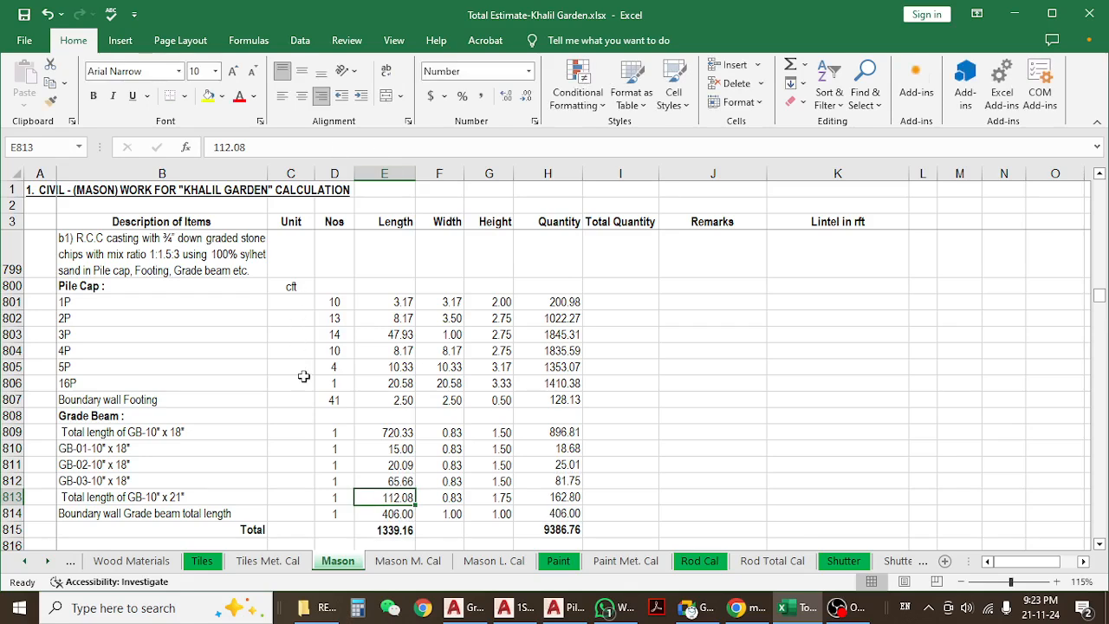
- Review the length, width and height of the GB-03 row and the formula behind its quantity
left_click(379, 482)
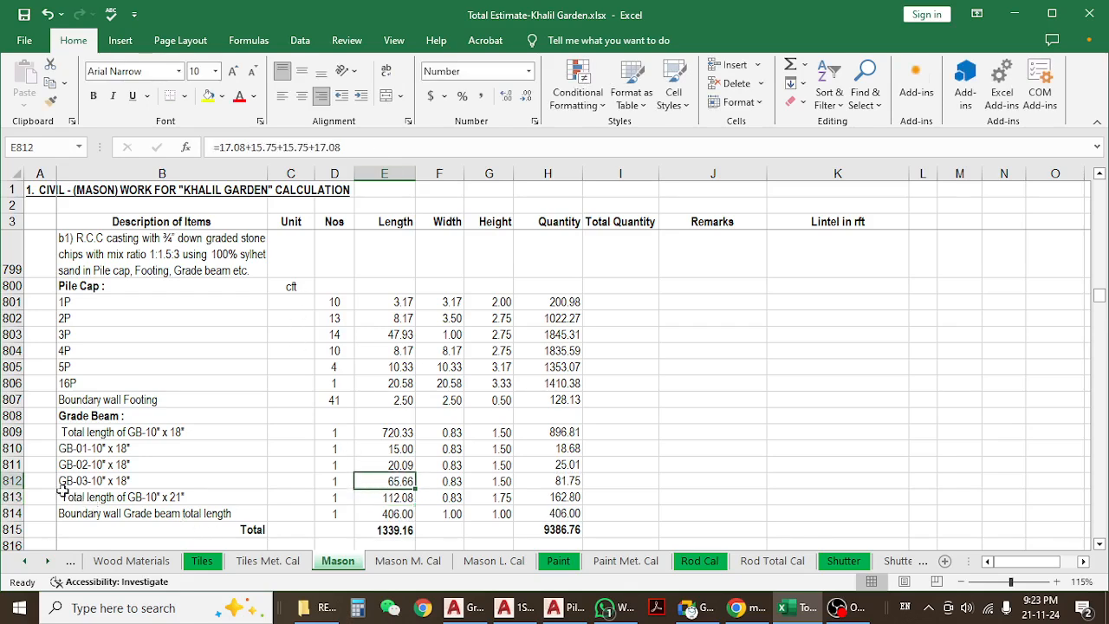
left_click(7, 480)
left_click(382, 482)
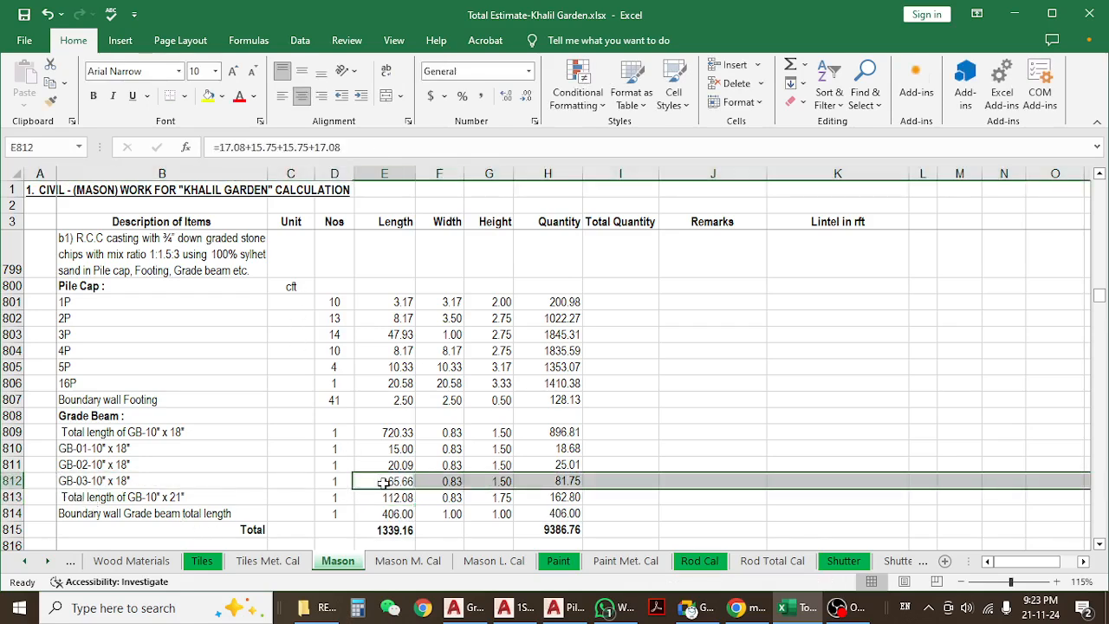
left_click(440, 482)
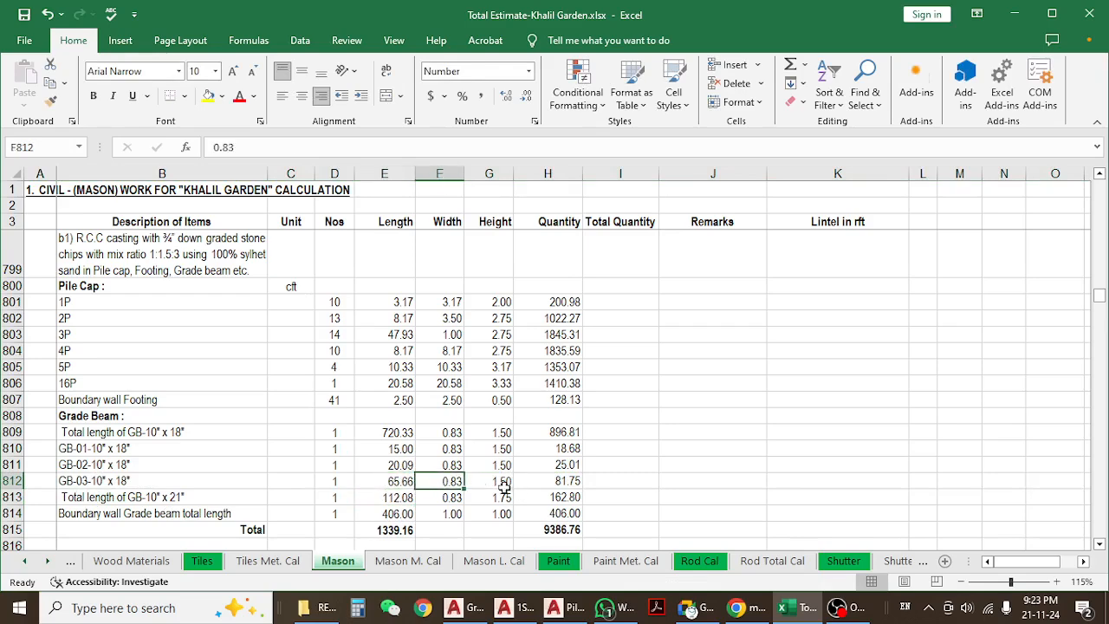
left_click(506, 482)
left_click(562, 484)
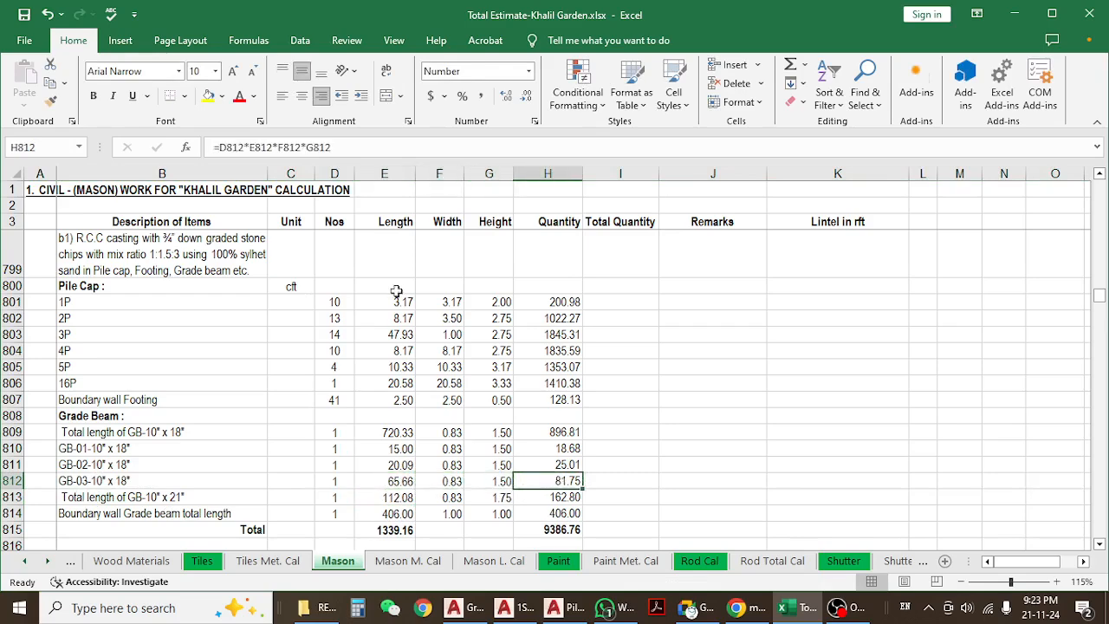
left_click(395, 153)
key("Escape")
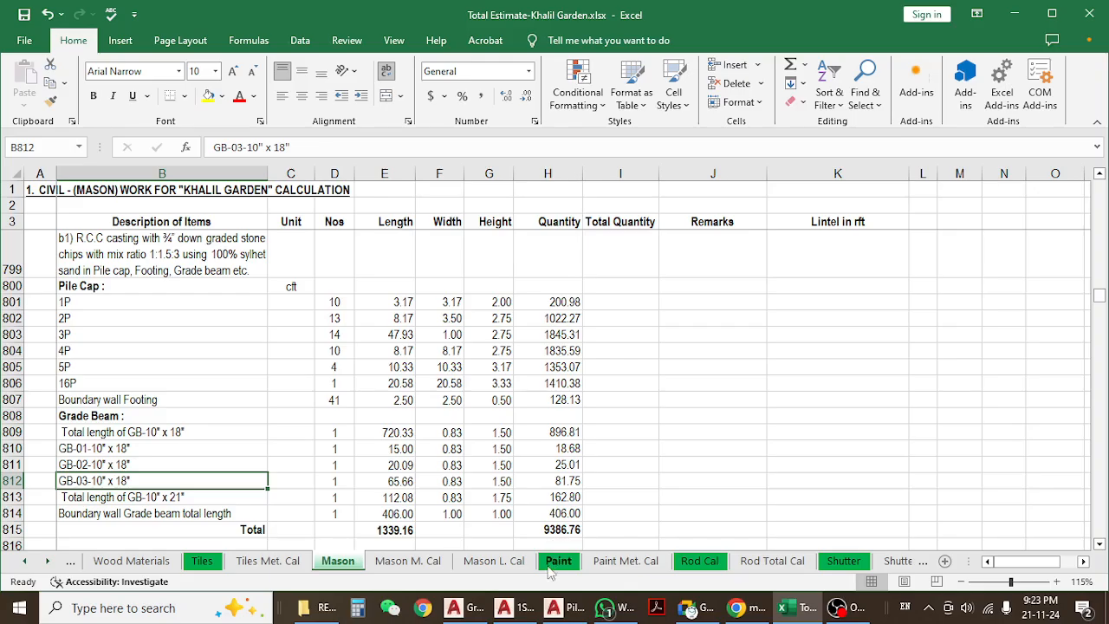
- Return to the AutoCAD drawing and look over the long sections of the grade beams around GB-03
left_click(457, 608)
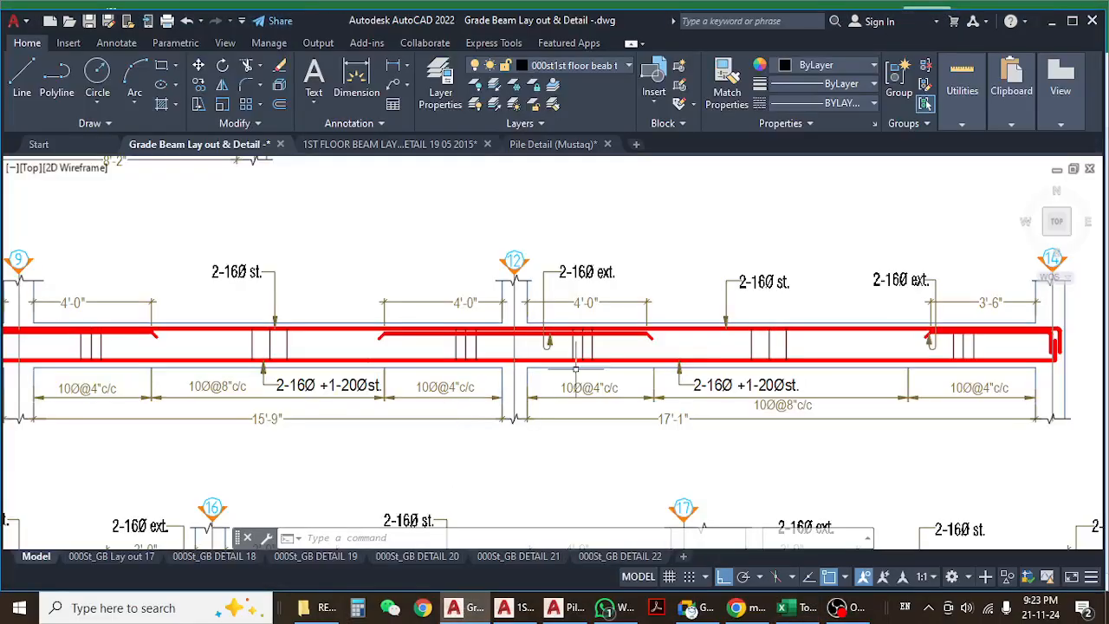
scroll(577, 373, "down", 8)
middle_click_drag(403, 364, 423, 339)
scroll(334, 356, "up", 2)
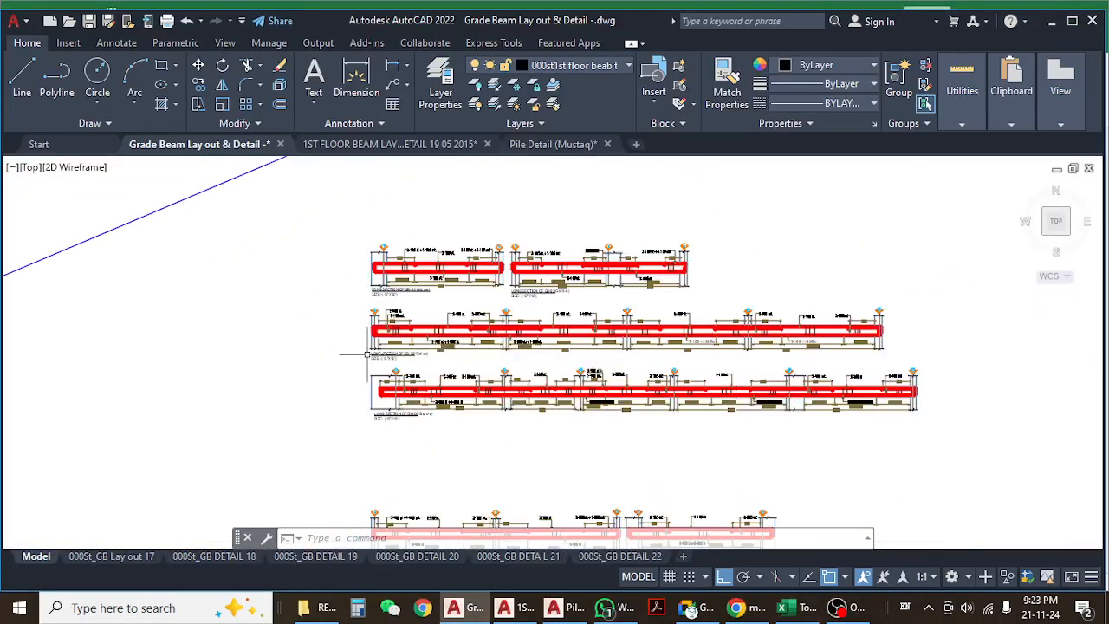
scroll(368, 353, "up", 5)
mouse_move(587, 390)
middle_mouse_down()
mouse_move(535, 317)
mouse_move(510, 360)
middle_mouse_up()
scroll(408, 336, "up", 4)
scroll(401, 373, "down", 10)
- Compare the GB-01, GB-02 and GB-03 spans between grids 1 and 9 with those between grids 9 and 17 in the layout plan
middle_click_drag(450, 291, 422, 492)
middle_click_drag(447, 308, 409, 544)
scroll(312, 188, "up", 2)
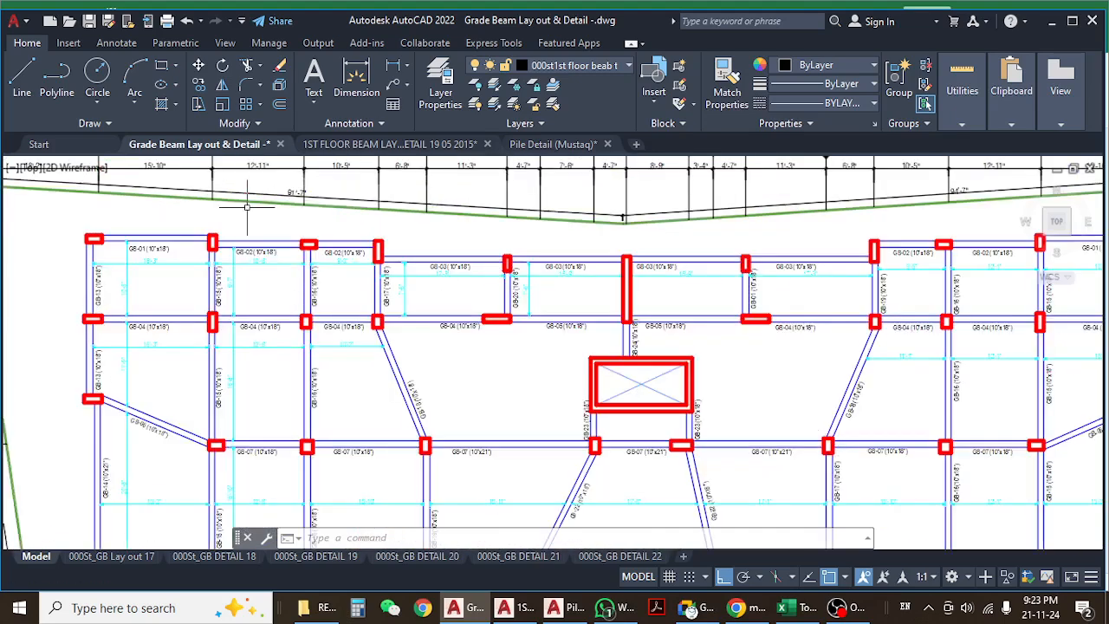
scroll(251, 308, "up", 2)
middle_click_drag(235, 306, 275, 357)
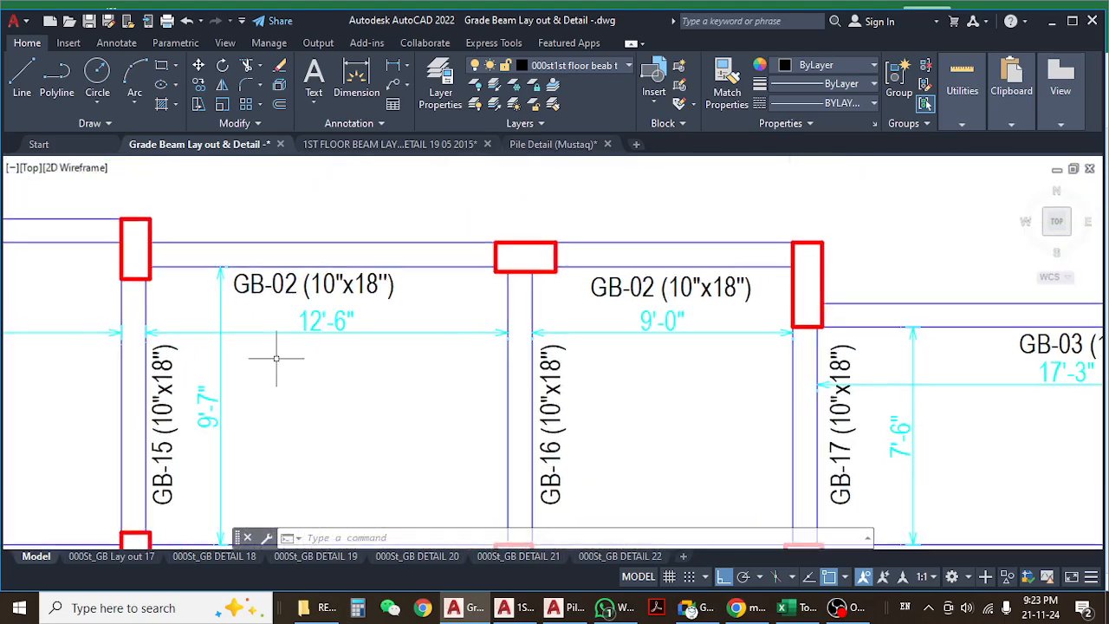
scroll(326, 348, "down", 4)
middle_click_drag(556, 380, 22, 368)
middle_click_drag(734, 347, 467, 385)
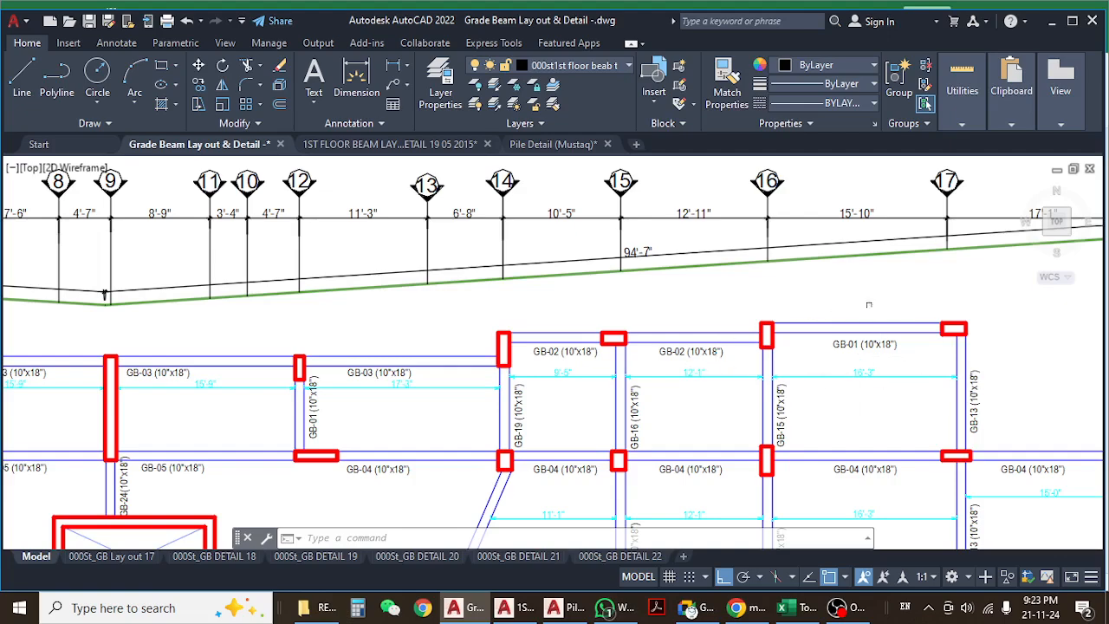
scroll(870, 317, "down", 5)
scroll(286, 309, "up", 1)
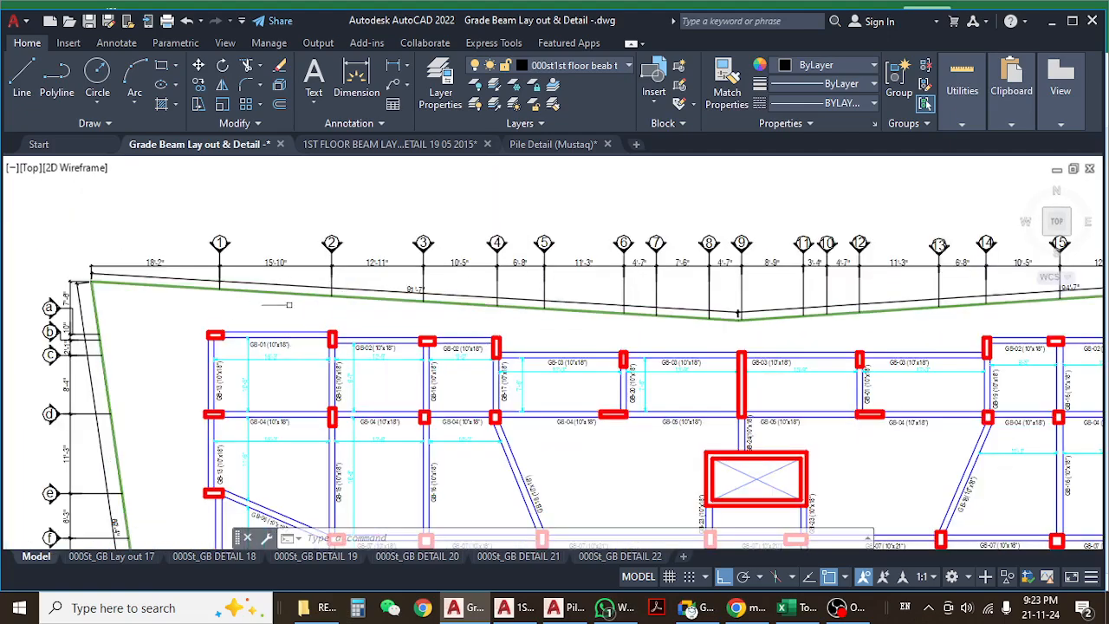
- Find the Long Section of GB-04 (Grid d-d) below the GB-03 detail and examine its title and size note
scroll(290, 312, "down", 6)
scroll(379, 324, "up", 10)
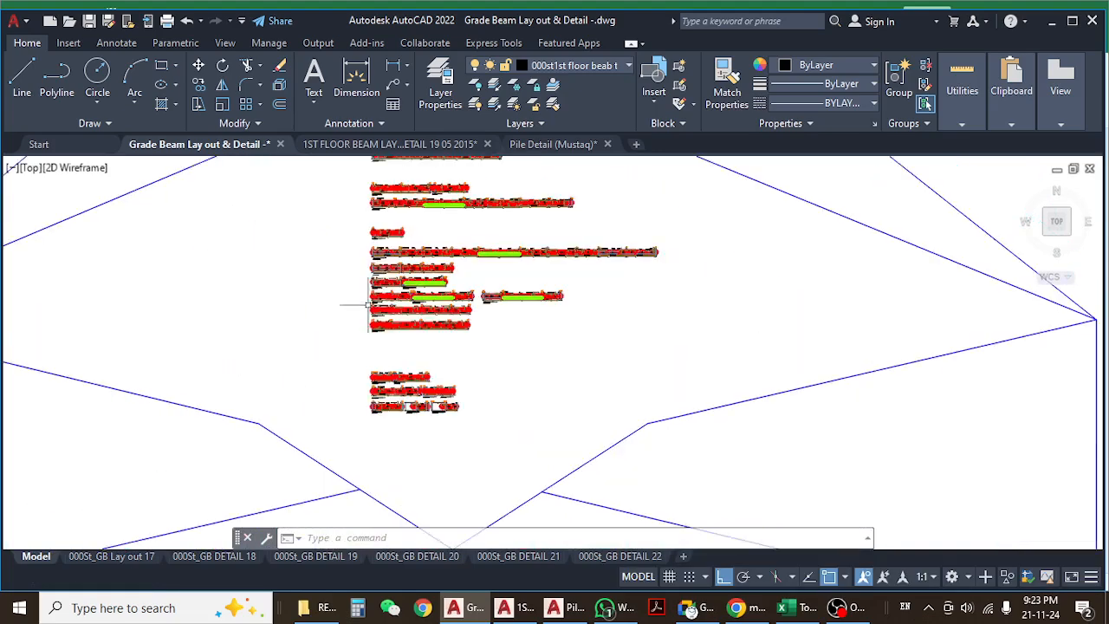
middle_click_drag(380, 319, 395, 548)
middle_click_drag(392, 354, 387, 466)
scroll(428, 312, "up", 4)
scroll(440, 286, "up", 3)
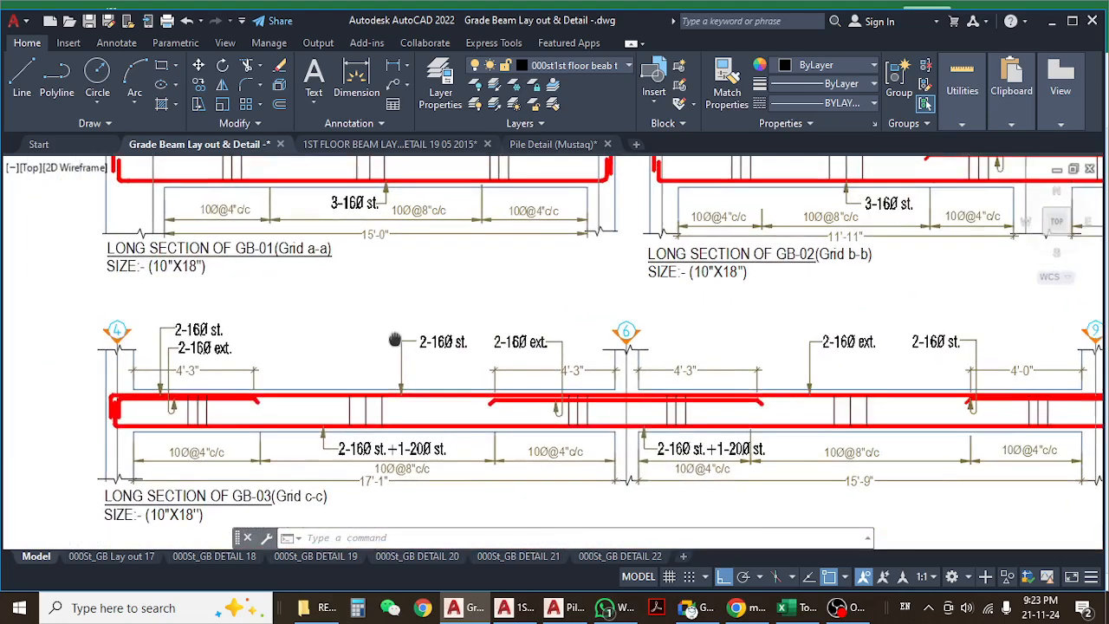
scroll(397, 332, "down", 6)
scroll(396, 333, "down", 2)
middle_click_drag(369, 385, 363, 297)
scroll(362, 350, "up", 6)
scroll(325, 383, "up", 2)
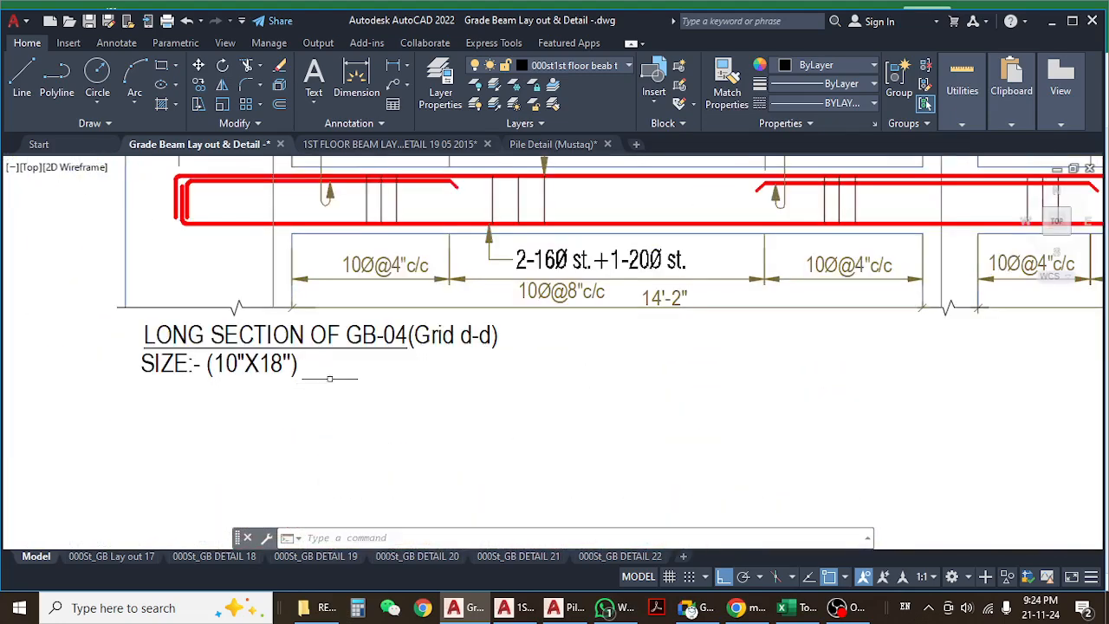
scroll(325, 383, "down", 5)
- Switch to Excel and check the Nos entries of the total GB-10" x 18" row and the GB-01 row
left_click(784, 609)
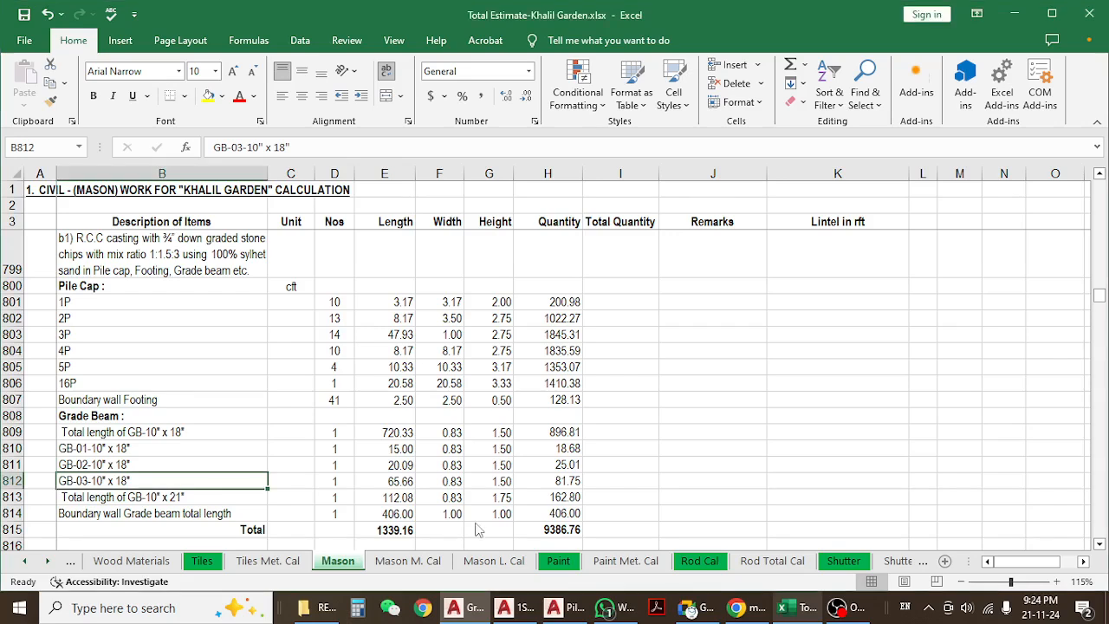
left_click(333, 432)
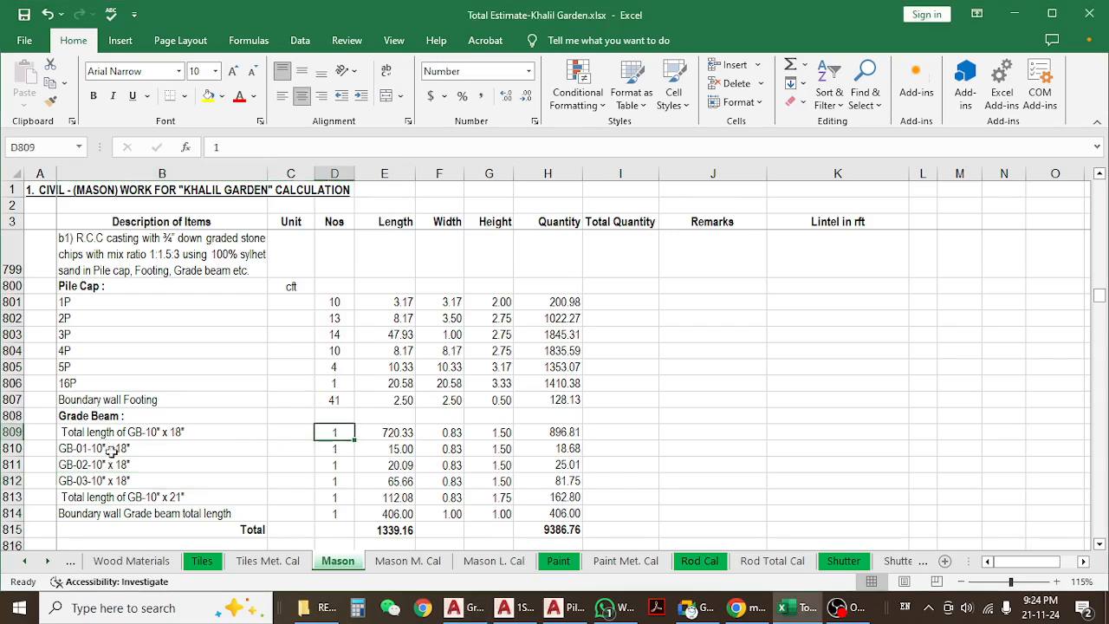
left_click(12, 448)
left_click(335, 448)
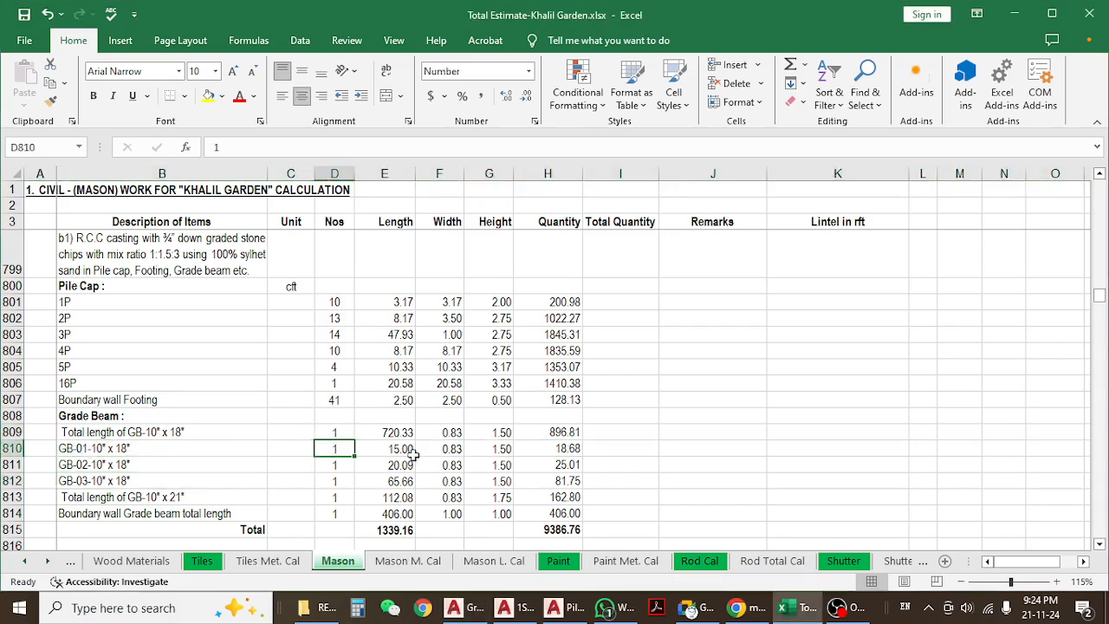
- Return to the AutoCAD drawing and examine the GB-01 beam between grids 16 and 17 in the layout plan
left_click(464, 607)
scroll(501, 310, "up", 8)
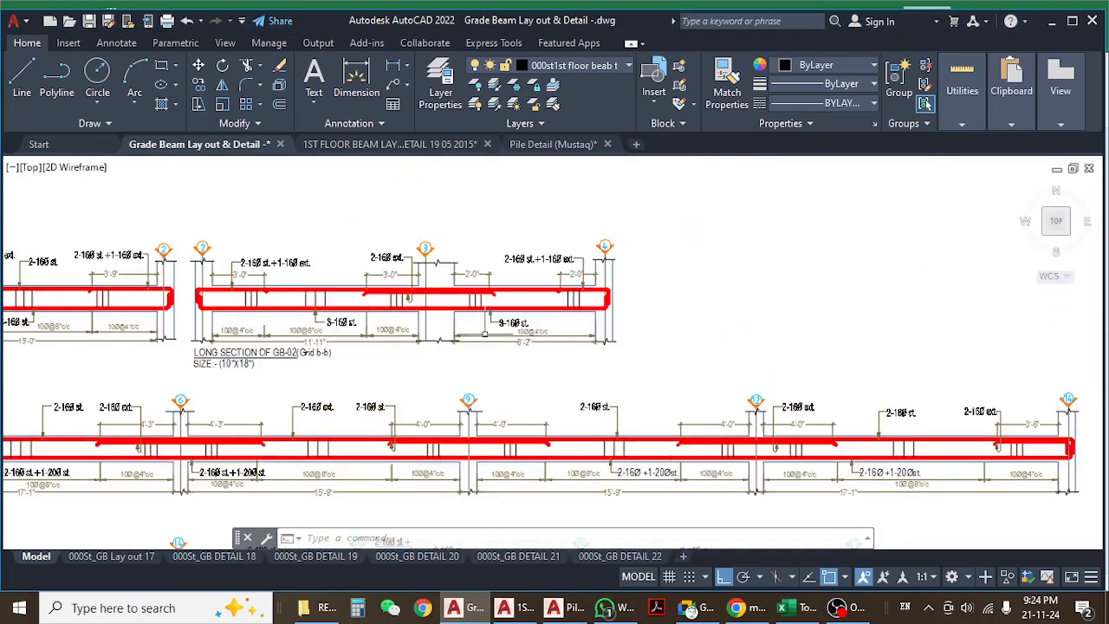
scroll(606, 359, "down", 8)
middle_click_drag(582, 295, 505, 537)
middle_click_drag(741, 281, 581, 517)
scroll(689, 342, "up", 7)
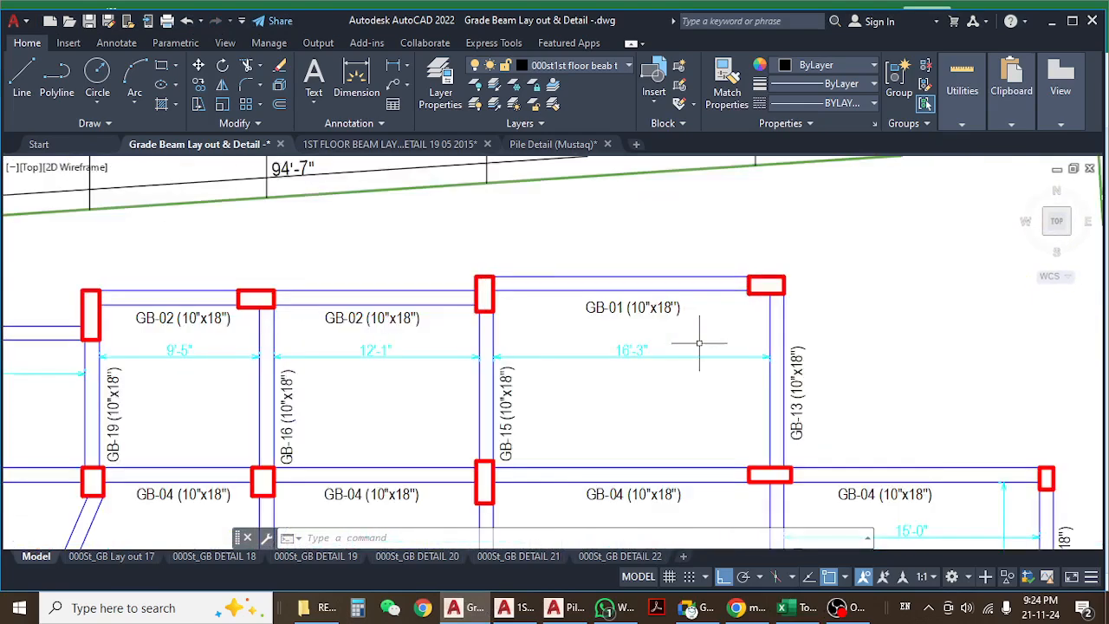
scroll(664, 313, "down", 3)
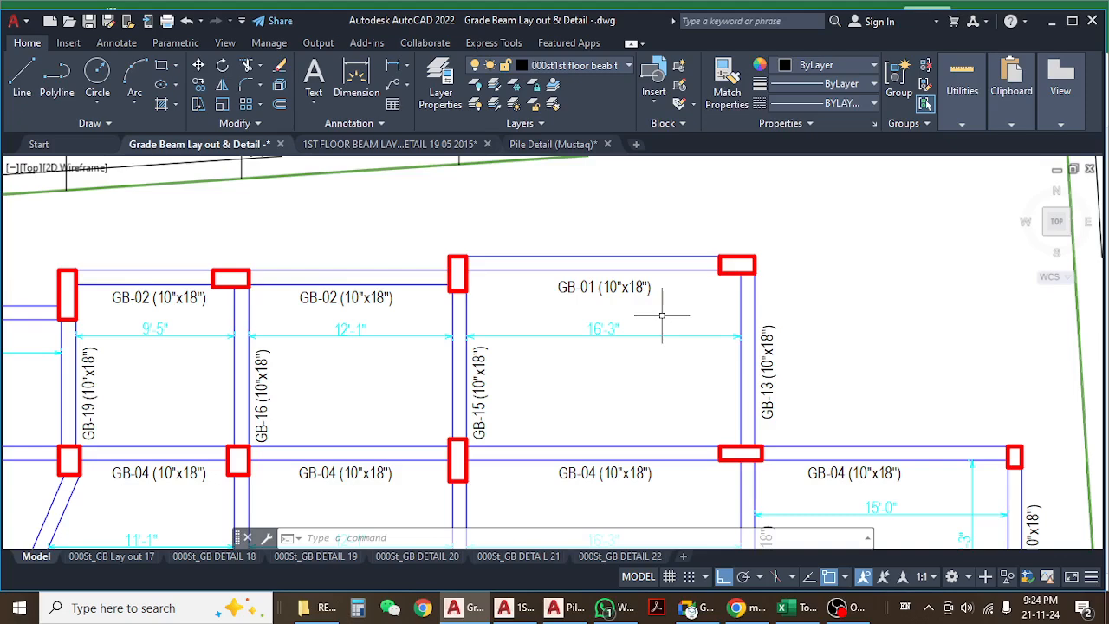
- Measure the clear span of the GB-01 beam between the columns at grids 16 and 17 with a linear dimension
middle_click_drag(630, 338, 723, 346)
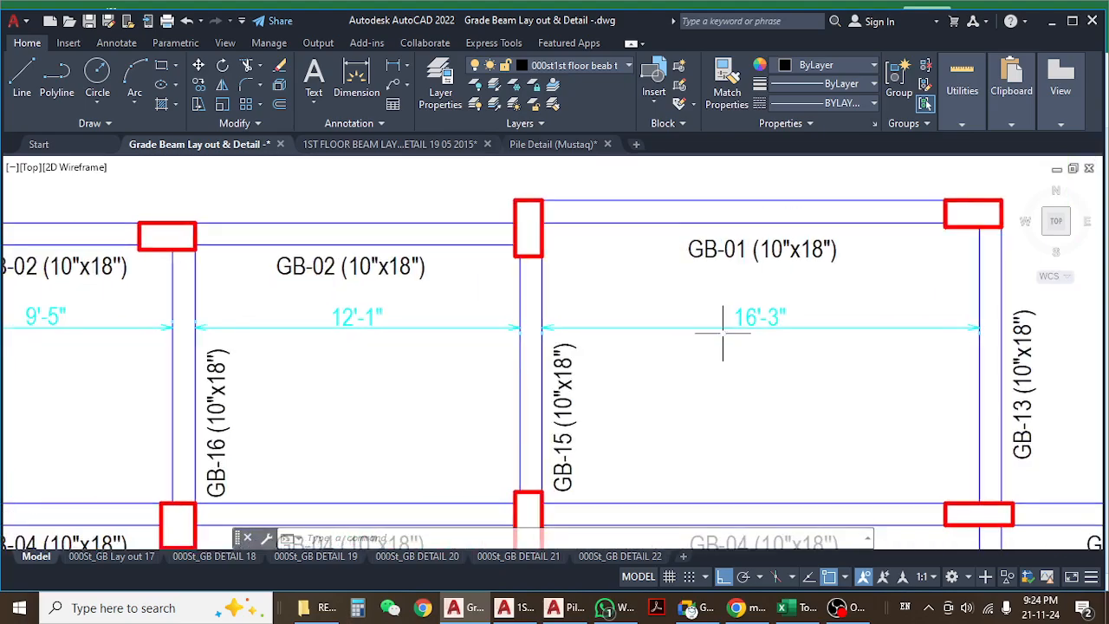
scroll(723, 347, "down", 5)
scroll(436, 346, "up", 1)
scroll(79, 335, "up", 6)
scroll(76, 320, "down", 2)
scroll(81, 334, "down", 3)
middle_click_drag(923, 369, 356, 351)
scroll(910, 346, "up", 4)
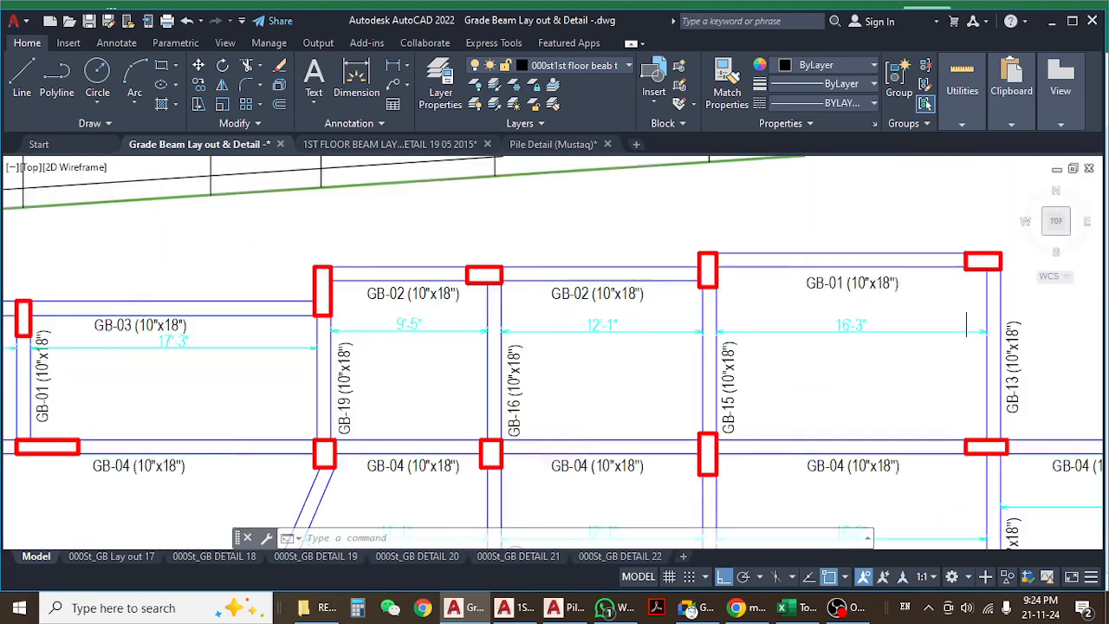
left_click(356, 82)
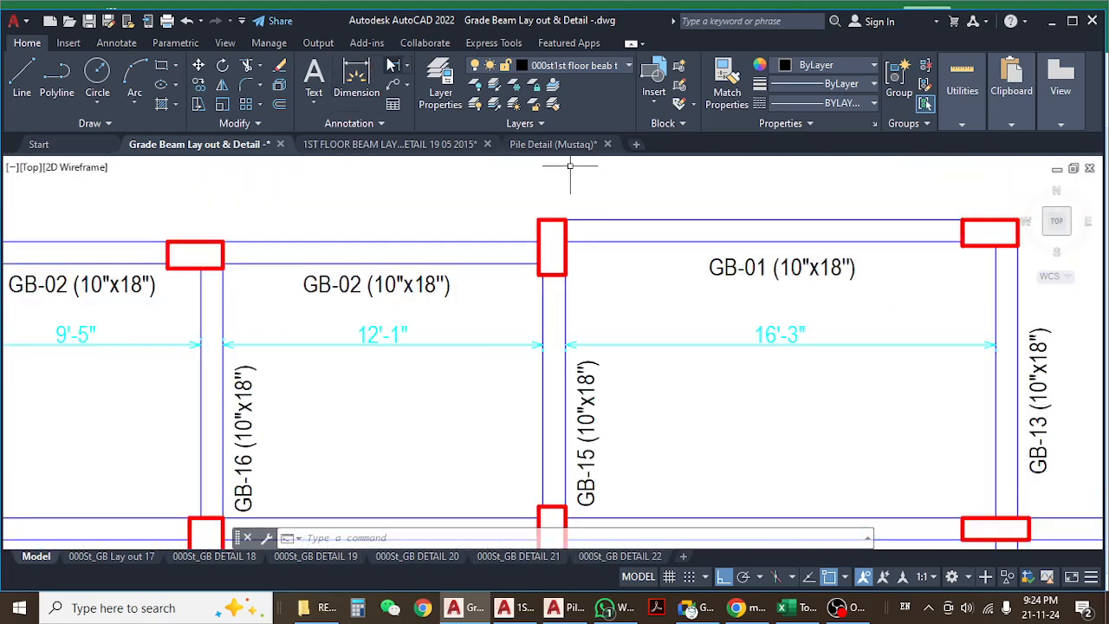
left_click(552, 220)
left_click(962, 220)
key("Escape")
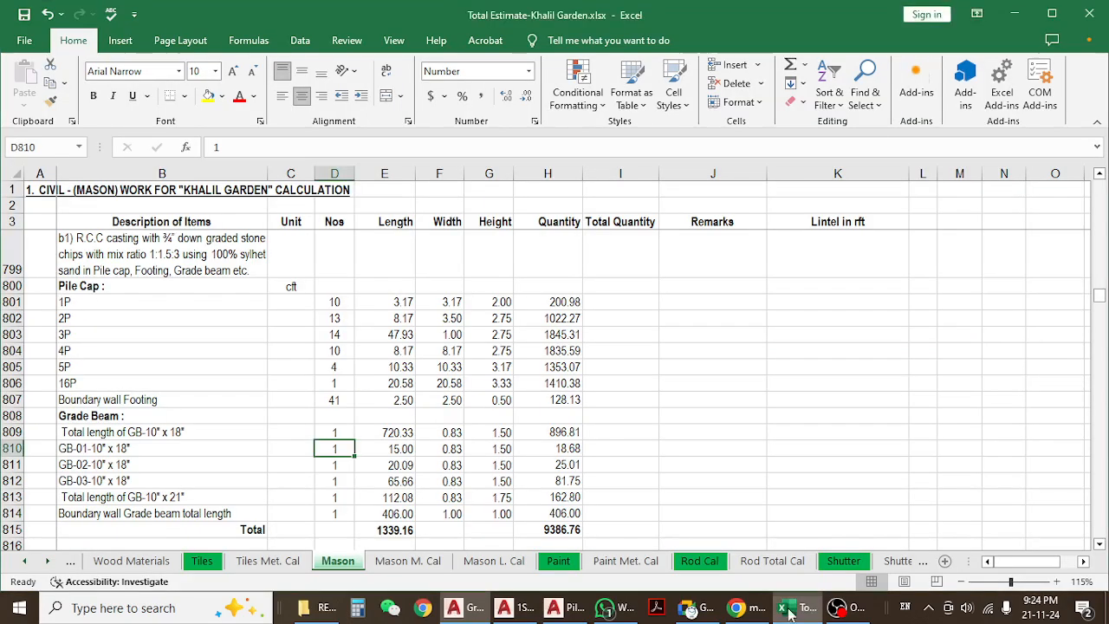
- Switch to Excel and set the Nos of the GB-01-10" x 18" row to 2
left_click(783, 607)
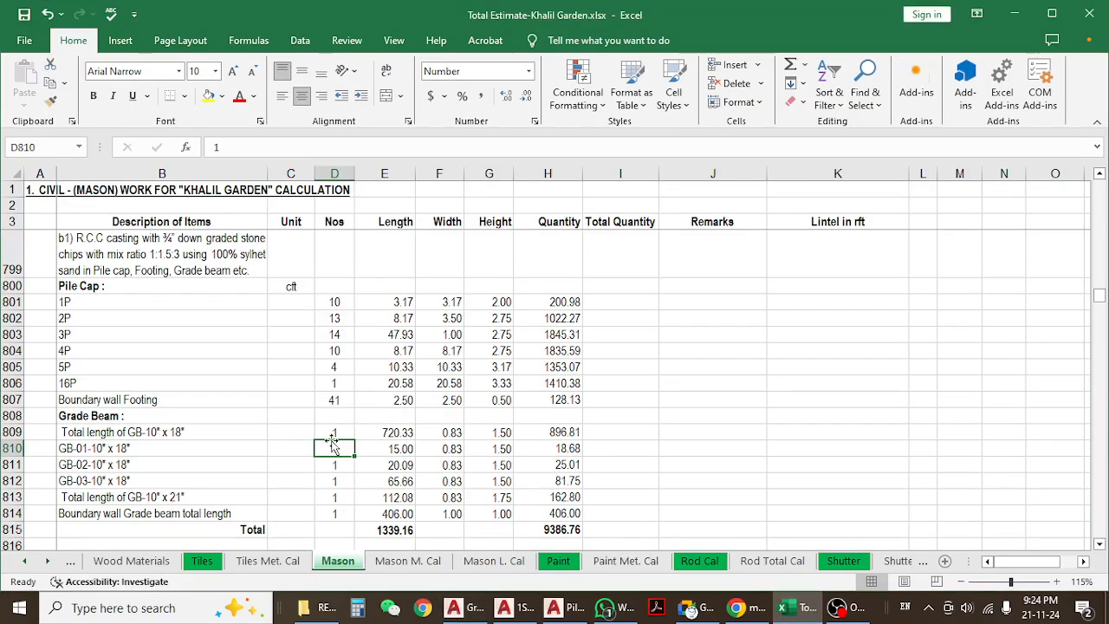
type("2")
key("Return")
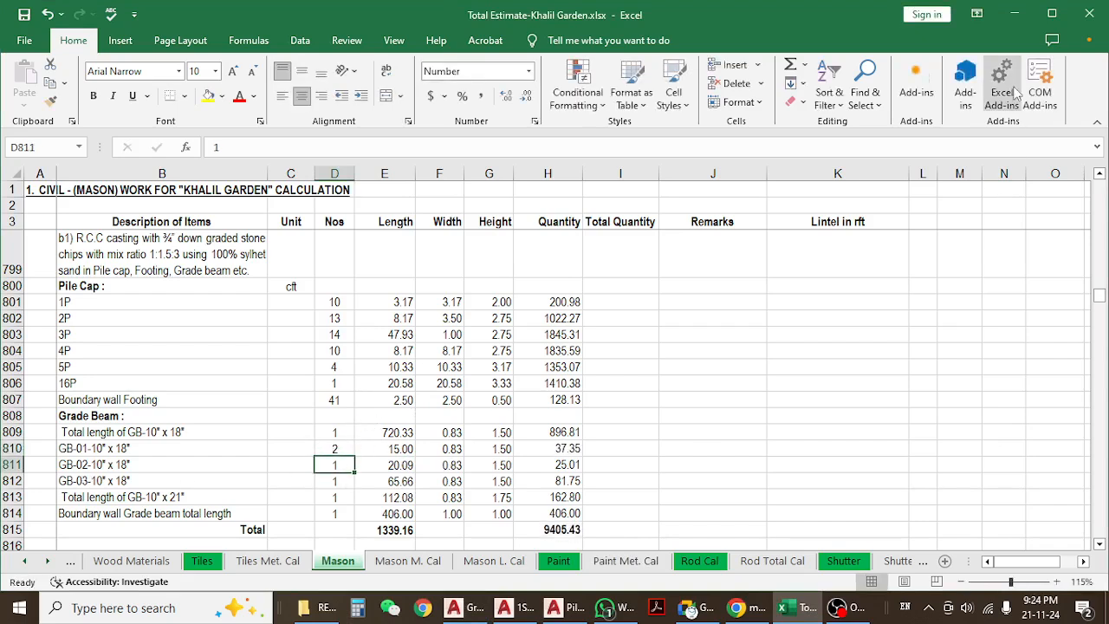
- Return to the AutoCAD drawing and add a linear dimension above the GB-02 clear span between grids 14 and 15
left_click(1015, 14)
scroll(584, 297, "down", 3)
scroll(489, 320, "up", 5)
middle_click_drag(490, 320, 534, 327)
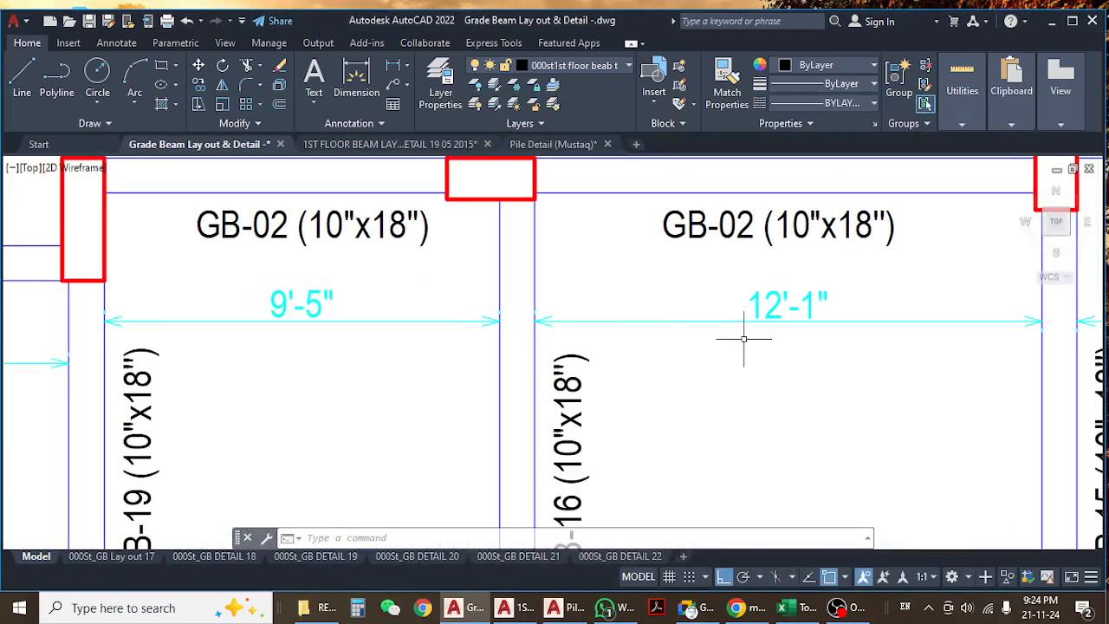
scroll(743, 339, "down", 2)
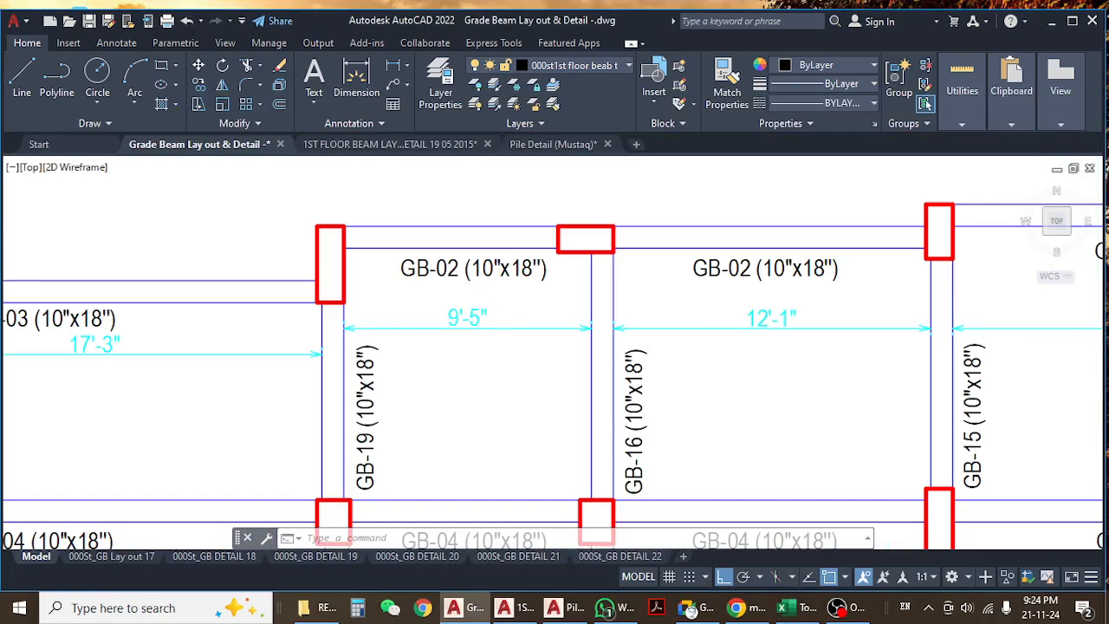
key("Escape")
key("Escape")
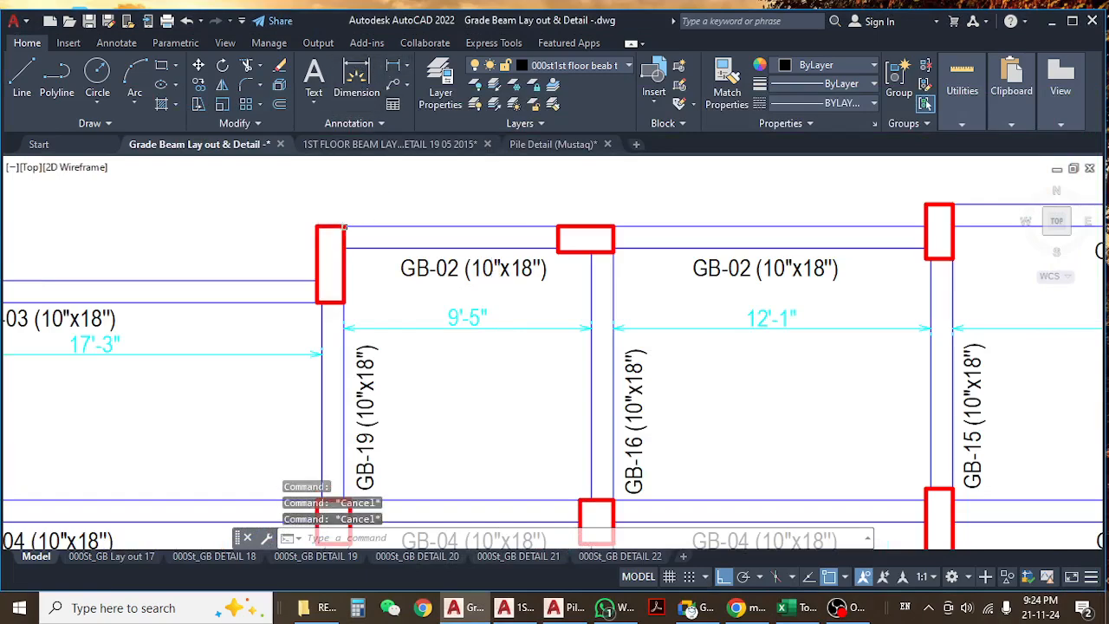
left_click(393, 66)
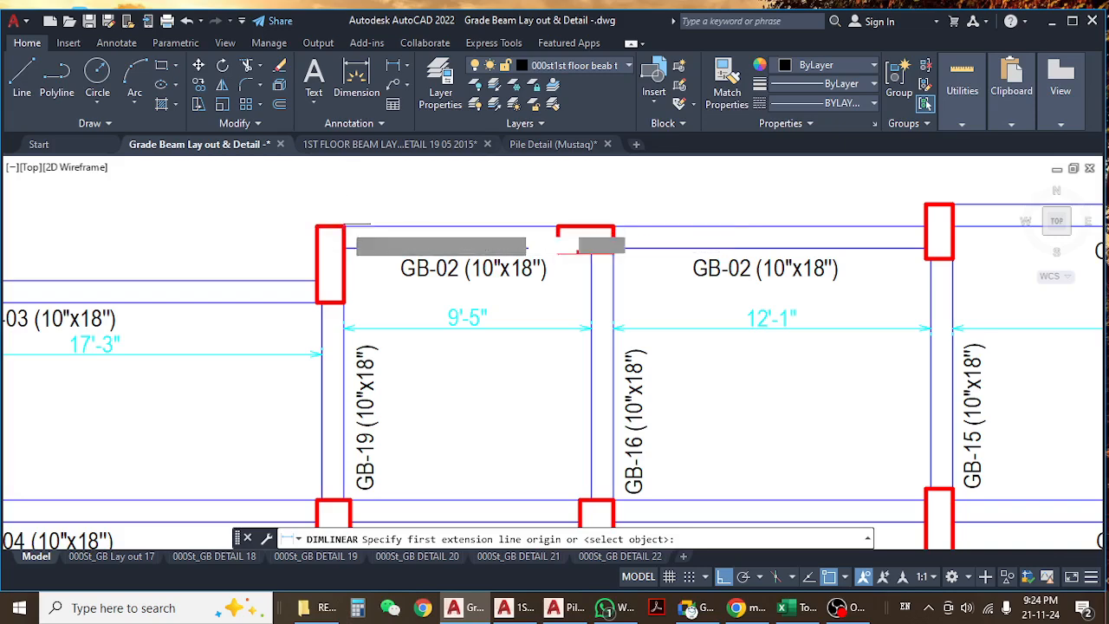
left_click(345, 226)
left_click(555, 223)
middle_click_drag(621, 230, 479, 284)
- Add a linear dimension above the GB-02 clear span between the columns at grids 15 and 16
key("Return")
left_click(424, 300)
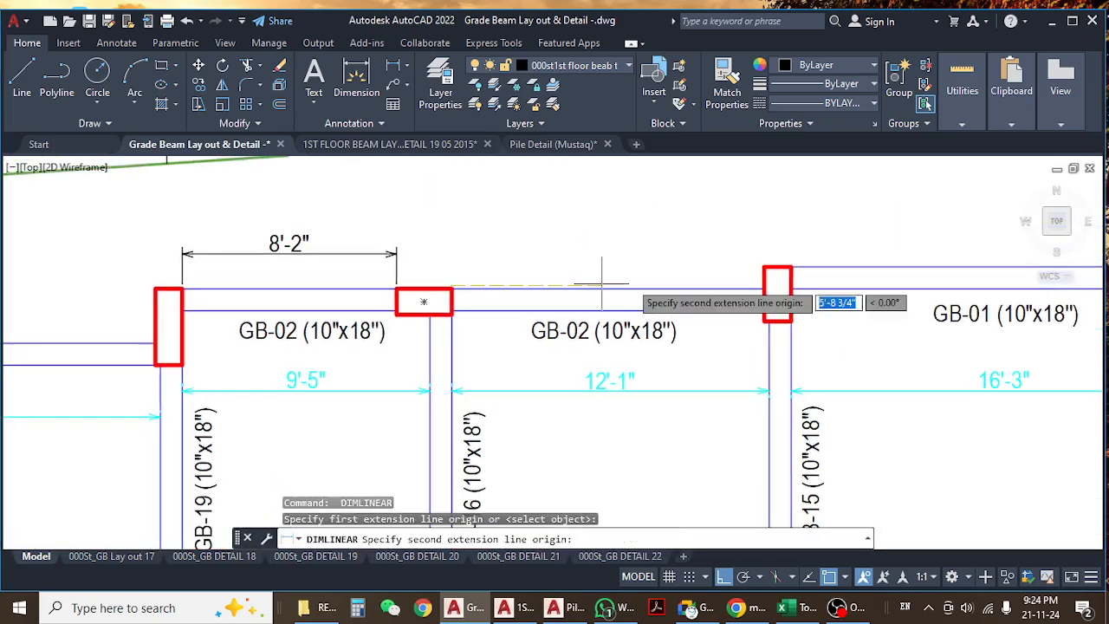
left_click(778, 295)
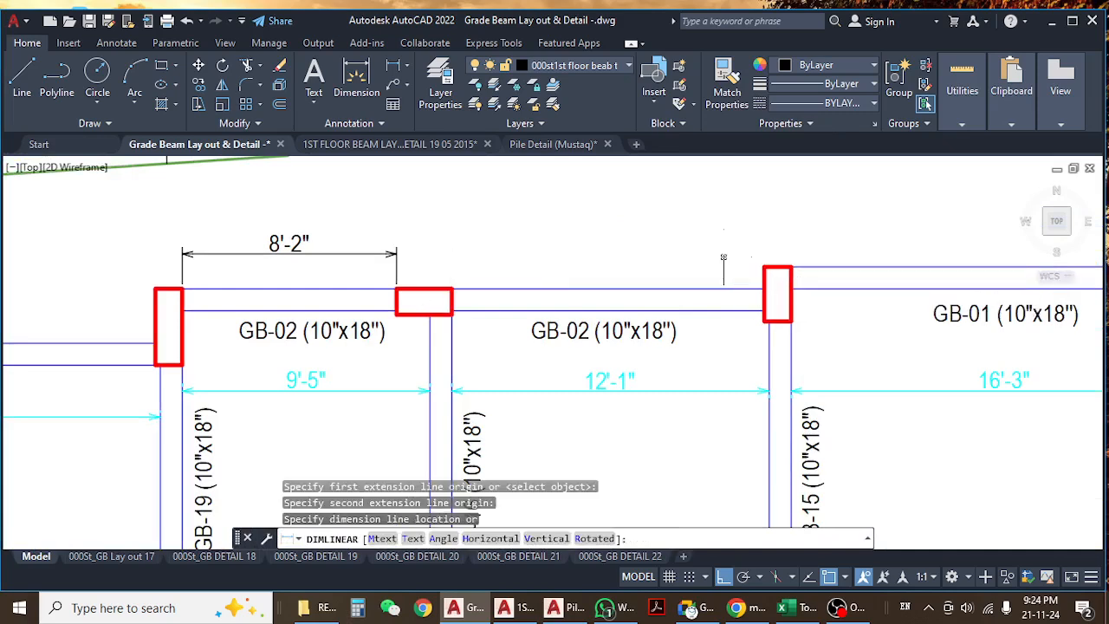
left_click(682, 258)
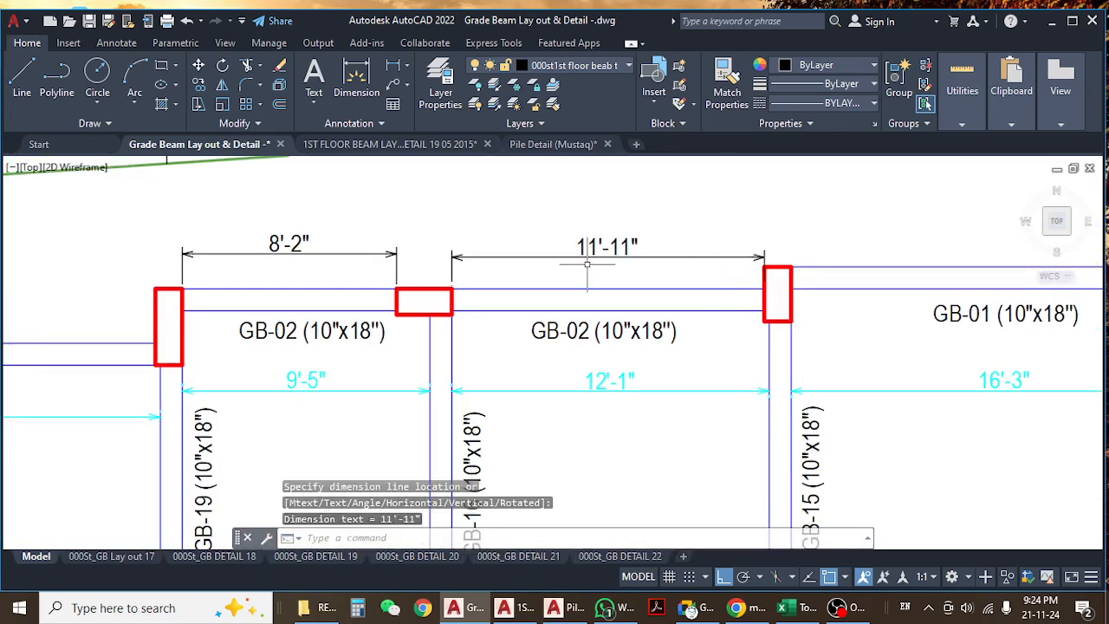
- Switch to Excel and set the Nos of the GB-02-10" x 18" row to 2
left_click(783, 607)
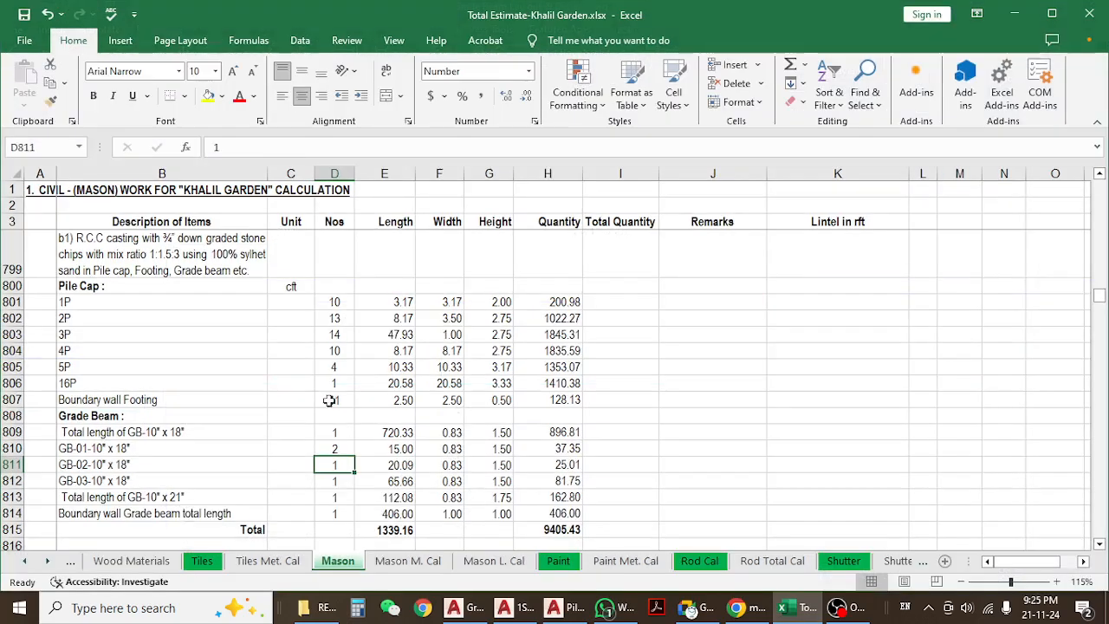
type("2")
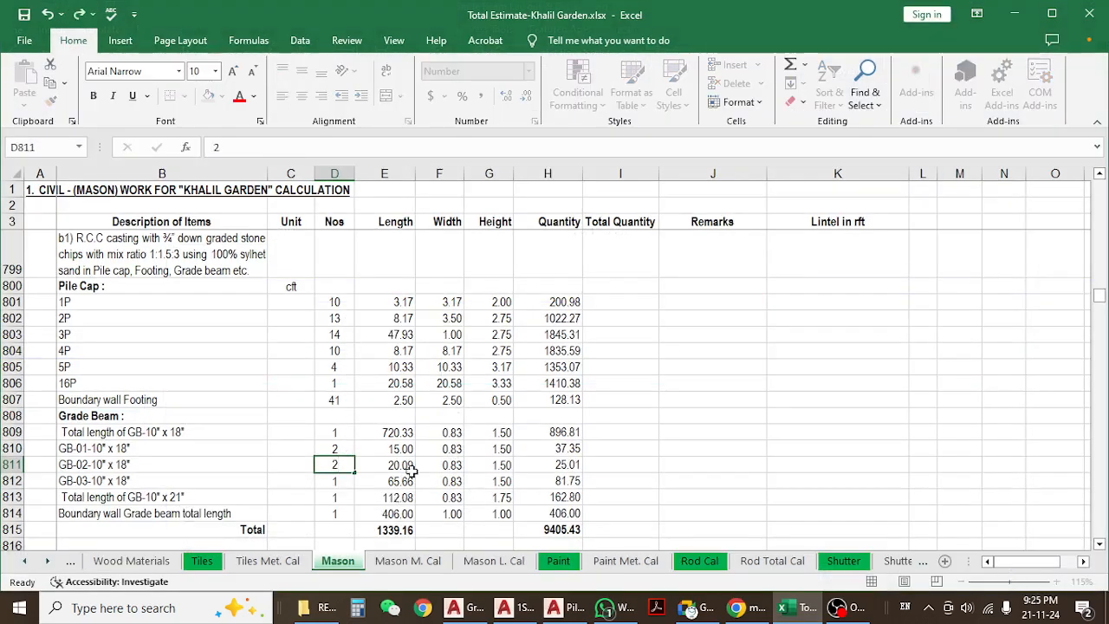
key("Return")
left_click(334, 466)
left_click(137, 483)
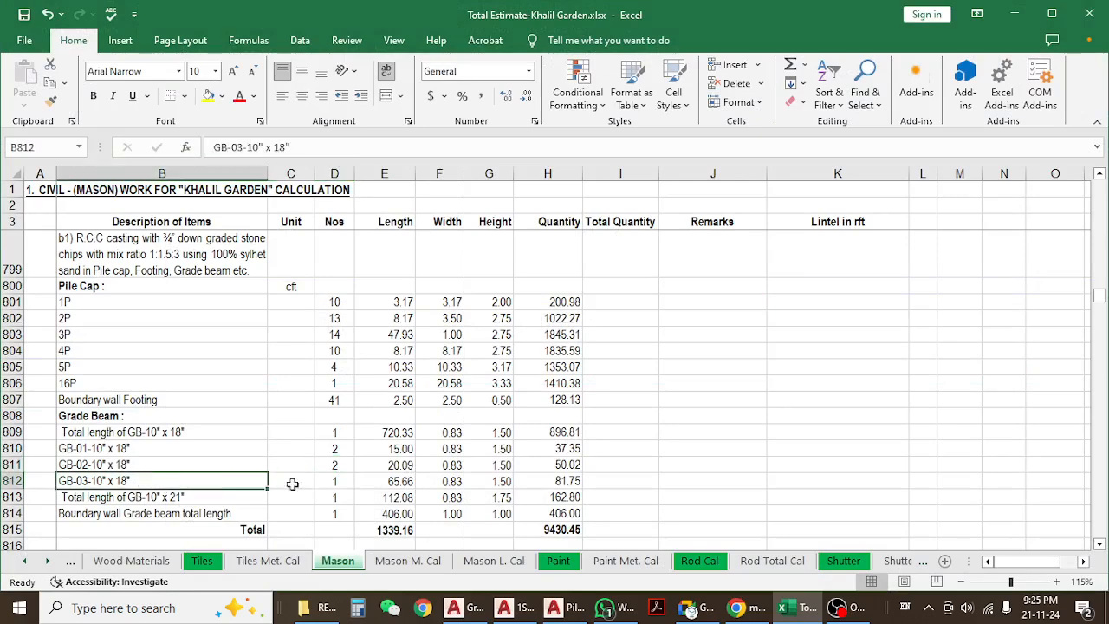
- Return to the AutoCAD layout plan and trace the GB-04 and GB-05 beam row below the GB-03 beams from grid 1 to 18
left_click(1015, 14)
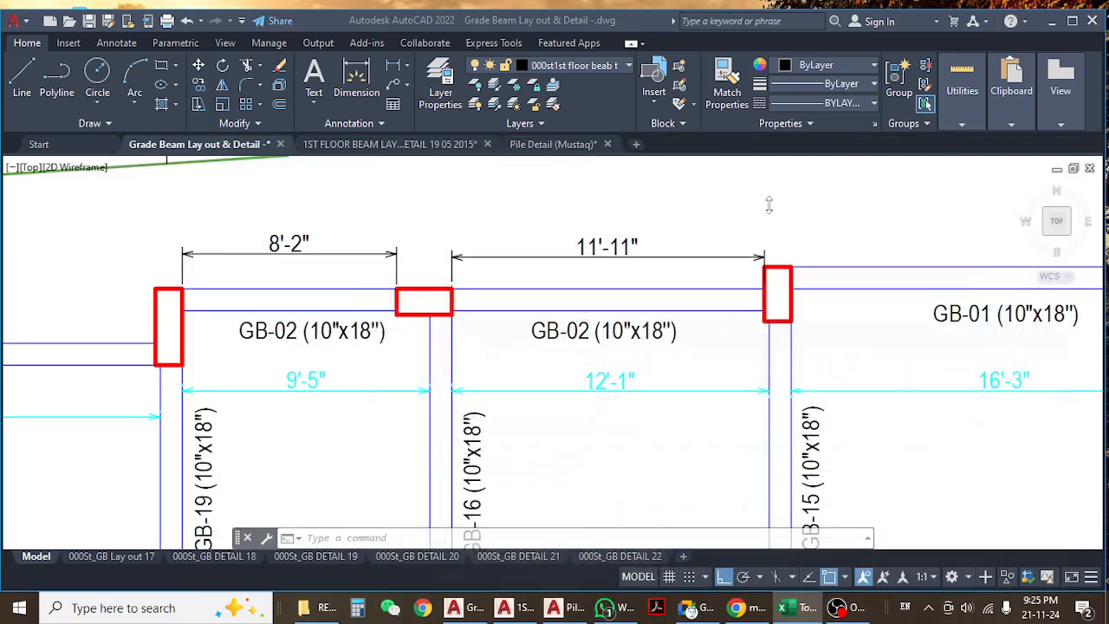
scroll(529, 295, "down", 2)
scroll(441, 325, "down", 4)
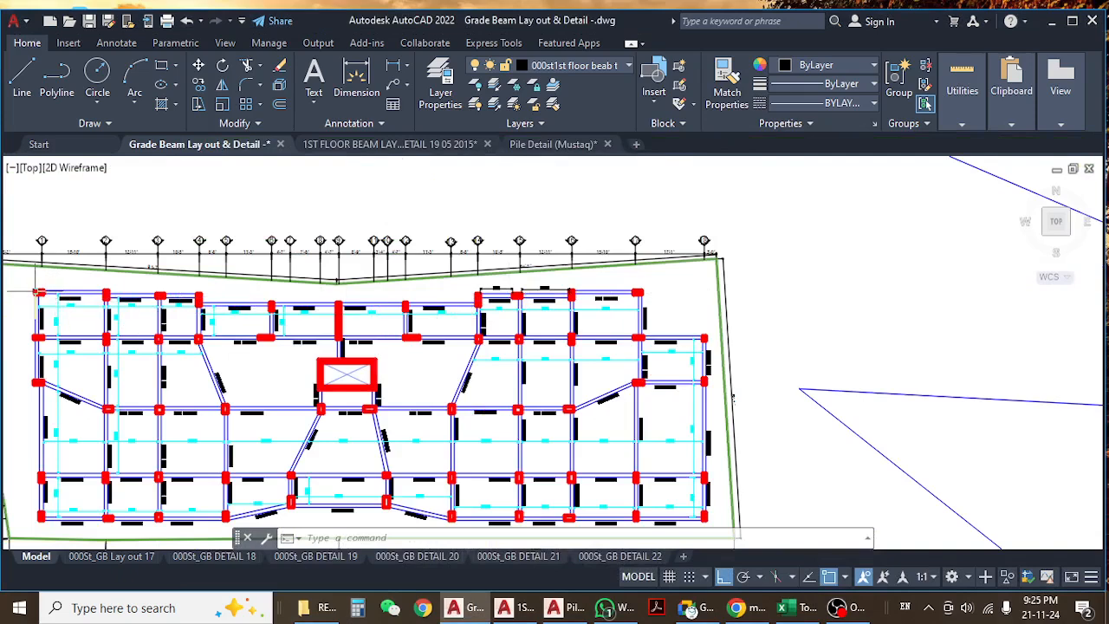
scroll(91, 312, "up", 5)
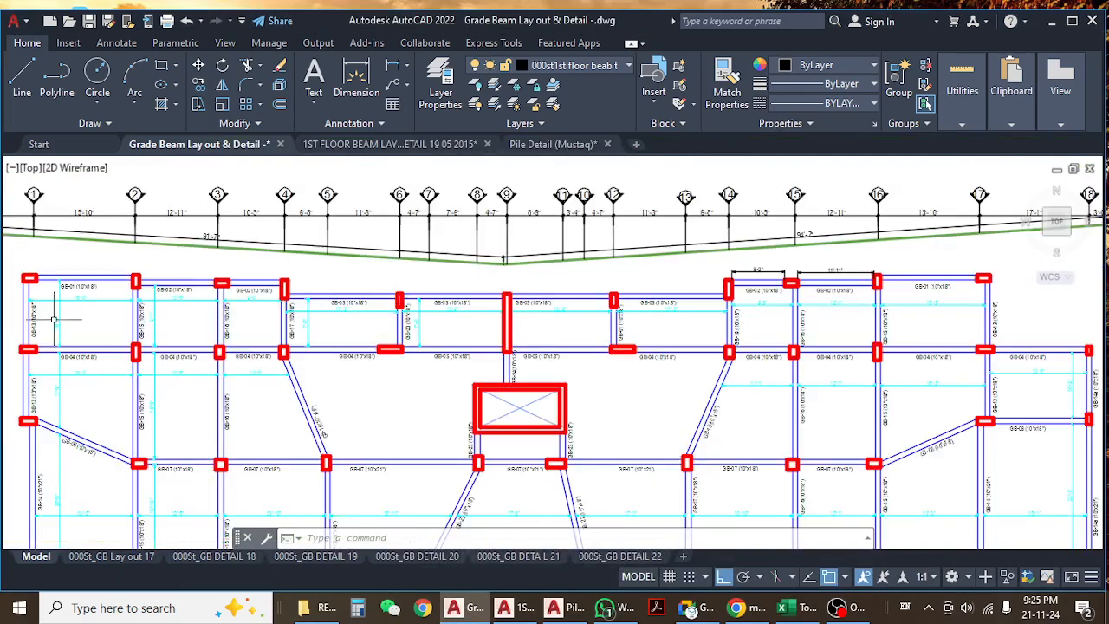
middle_click_drag(224, 396, 169, 365)
middle_click_drag(589, 346, 292, 347)
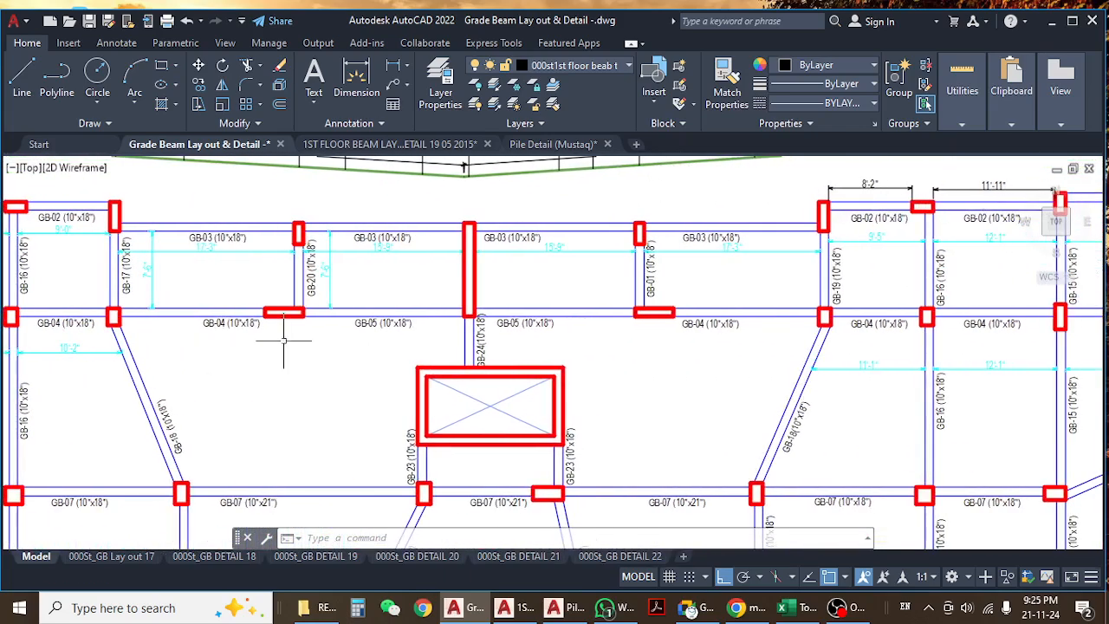
middle_click_drag(725, 347, 426, 361)
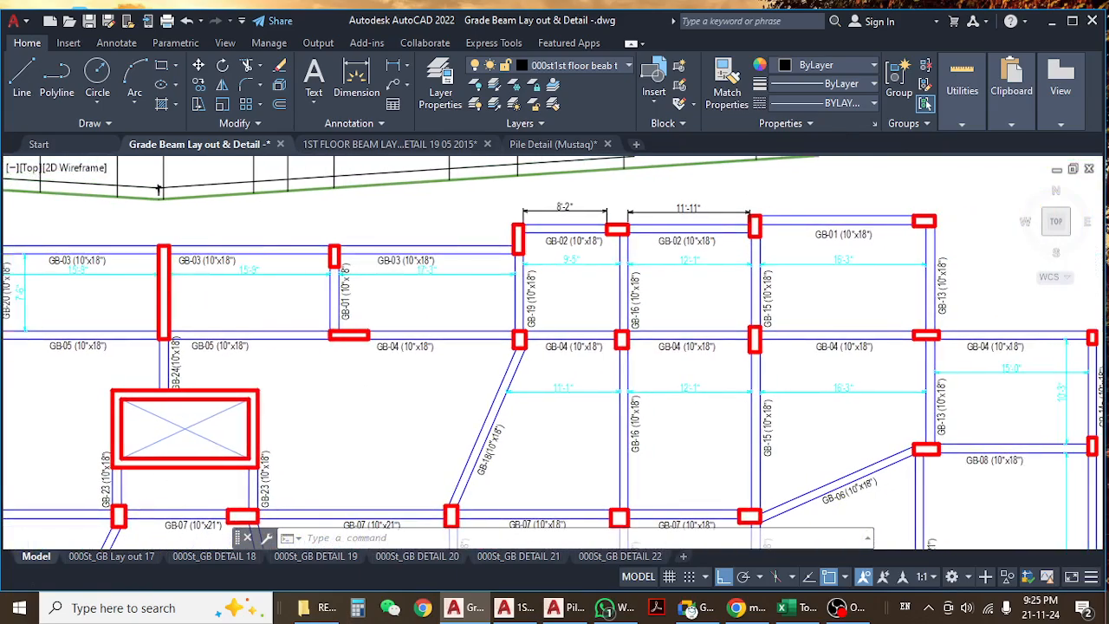
middle_click_drag(178, 377, 464, 373)
mouse_move(174, 378)
middle_mouse_down()
mouse_move(434, 383)
mouse_move(240, 383)
mouse_move(383, 383)
middle_mouse_up()
middle_click_drag(518, 367, 7, 374)
scroll(157, 345, "up", 3)
middle_click_drag(703, 397, 114, 412)
scroll(814, 392, "down", 2)
mouse_move(889, 405)
middle_mouse_down()
mouse_move(809, 404)
mouse_move(808, 392)
middle_mouse_up()
scroll(807, 392, "down", 2)
middle_click_drag(451, 429, 575, 392)
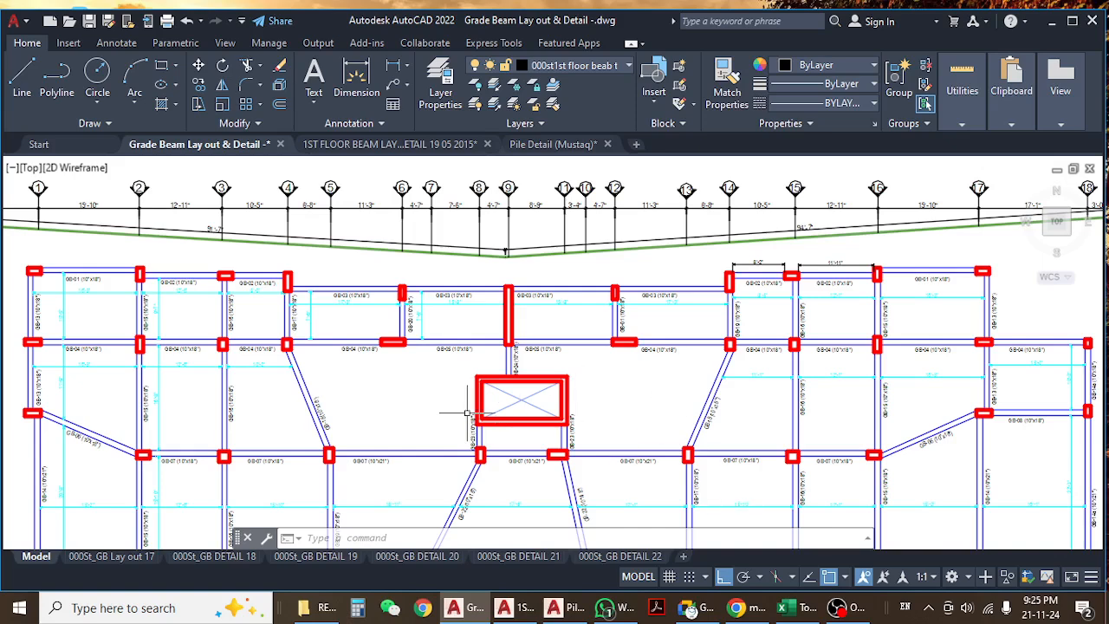
middle_click_drag(468, 412, 519, 412)
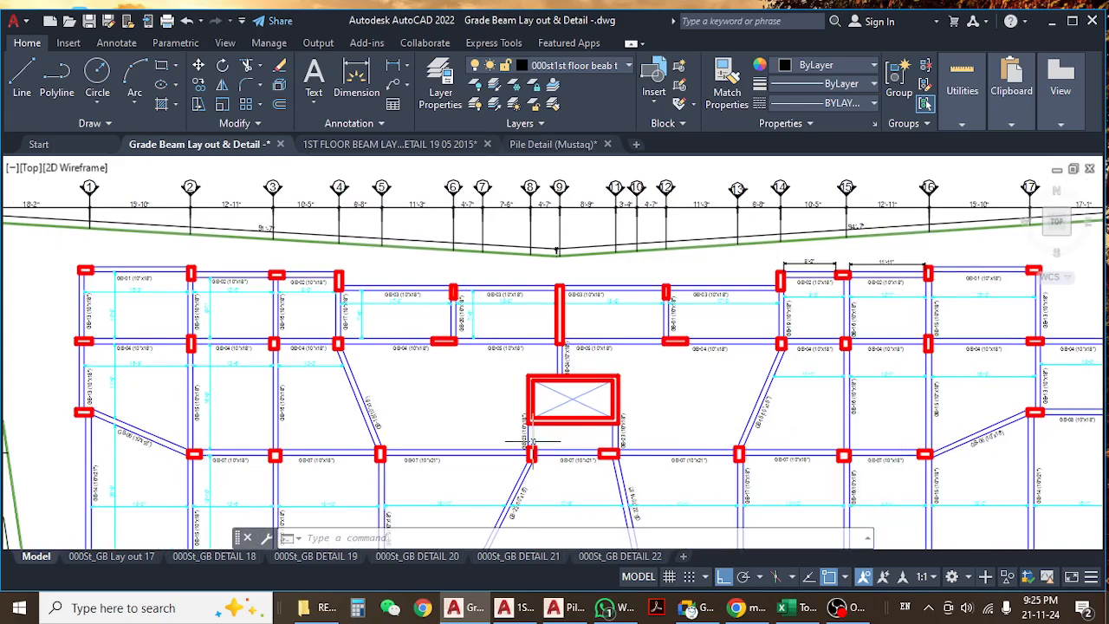
- Examine the GB-04 spans and their lengths up close in the layout plan and check the grade beam rows in Excel
scroll(440, 441, "down", 3)
scroll(707, 414, "up", 3)
scroll(707, 414, "down", 2)
scroll(194, 387, "up", 5)
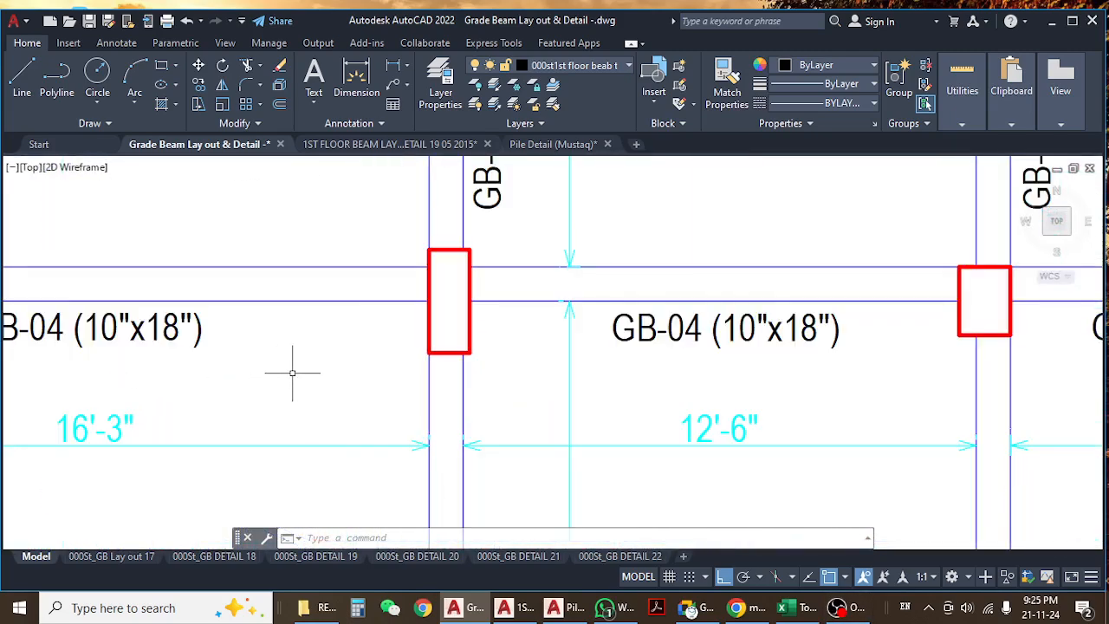
scroll(267, 373, "down", 8)
middle_click_drag(991, 382, 785, 387)
scroll(505, 406, "up", 5)
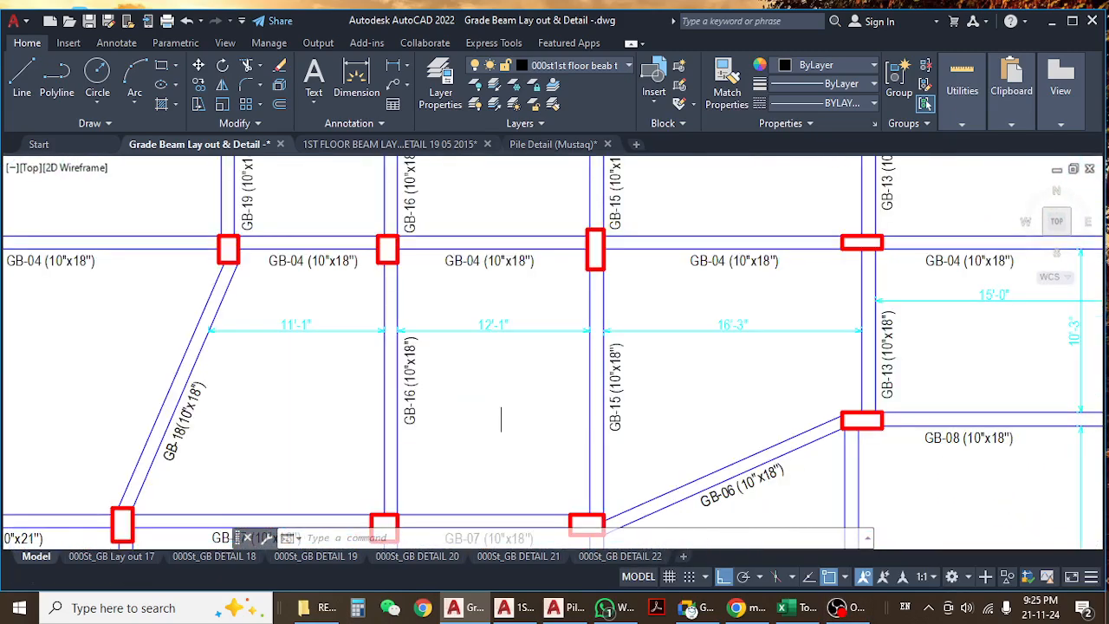
left_click(782, 607)
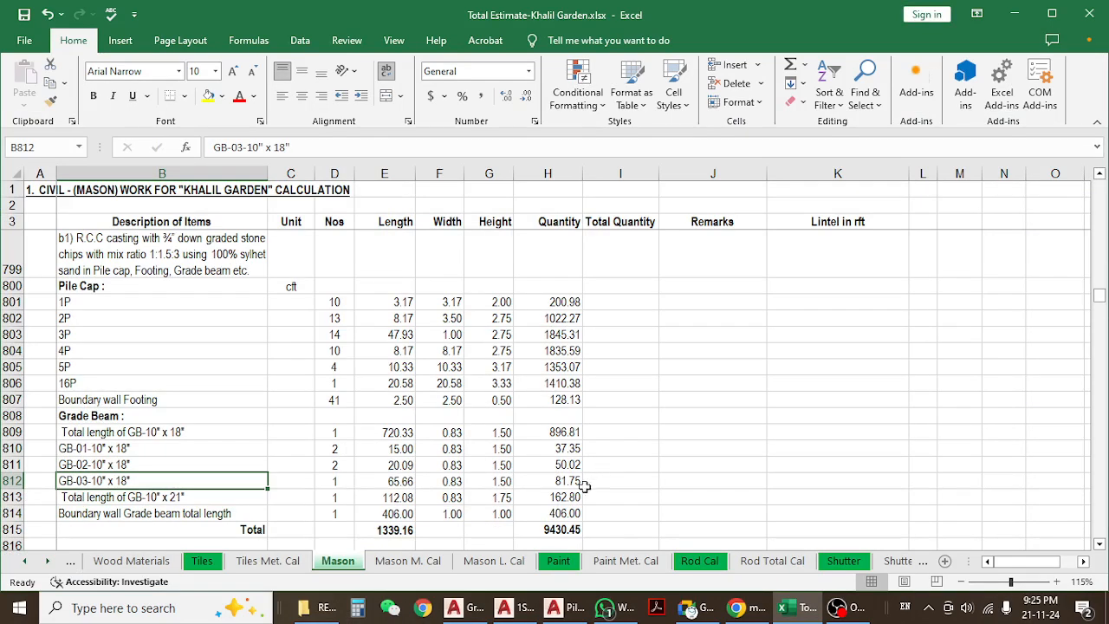
left_click(454, 607)
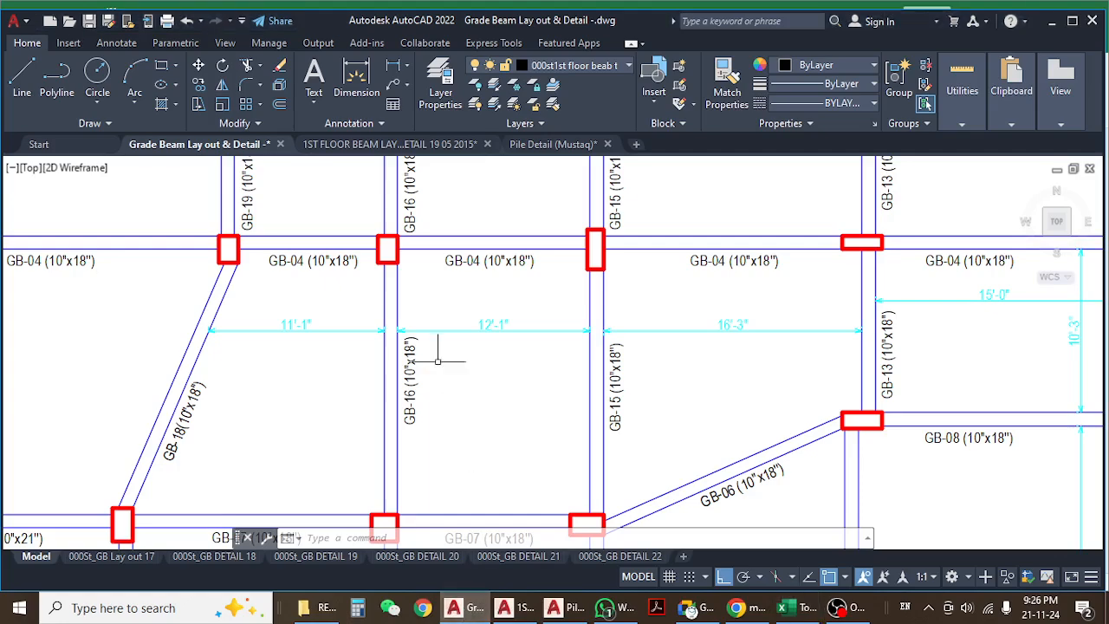
- Maximize the drawing window and bring the grade beam layout plan and its long sections into view
scroll(449, 411, "down", 10)
scroll(484, 367, "down", 4)
middle_click_drag(457, 465, 476, 375)
scroll(420, 366, "up", 4)
middle_click_drag(542, 333, 502, 396)
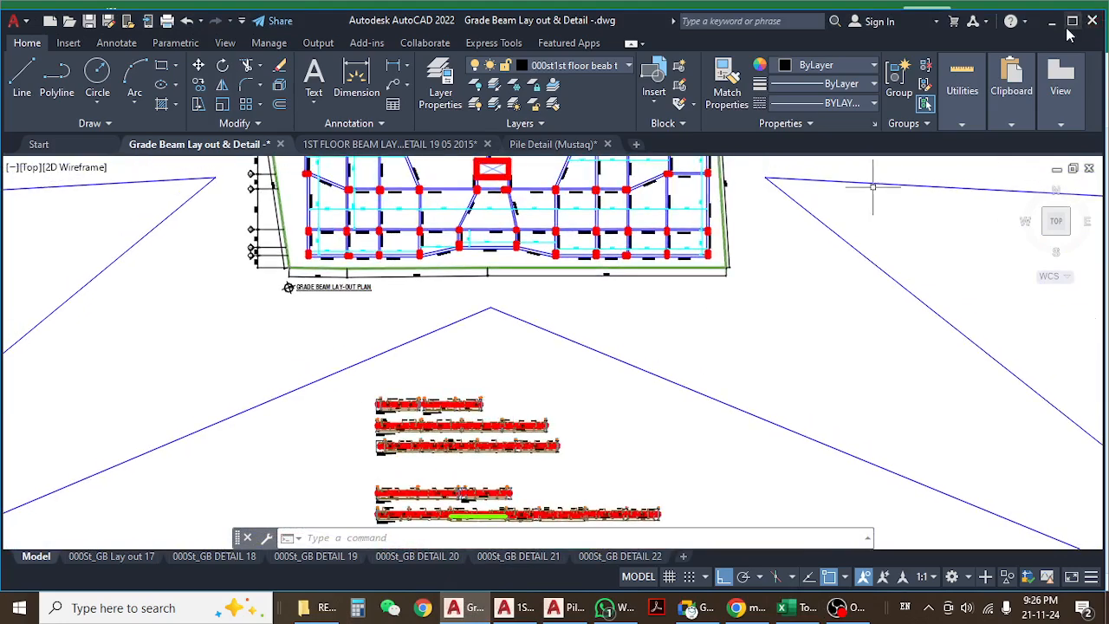
left_click(1071, 21)
mouse_move(500, 306)
middle_mouse_down()
mouse_move(491, 403)
mouse_move(511, 405)
middle_mouse_up()
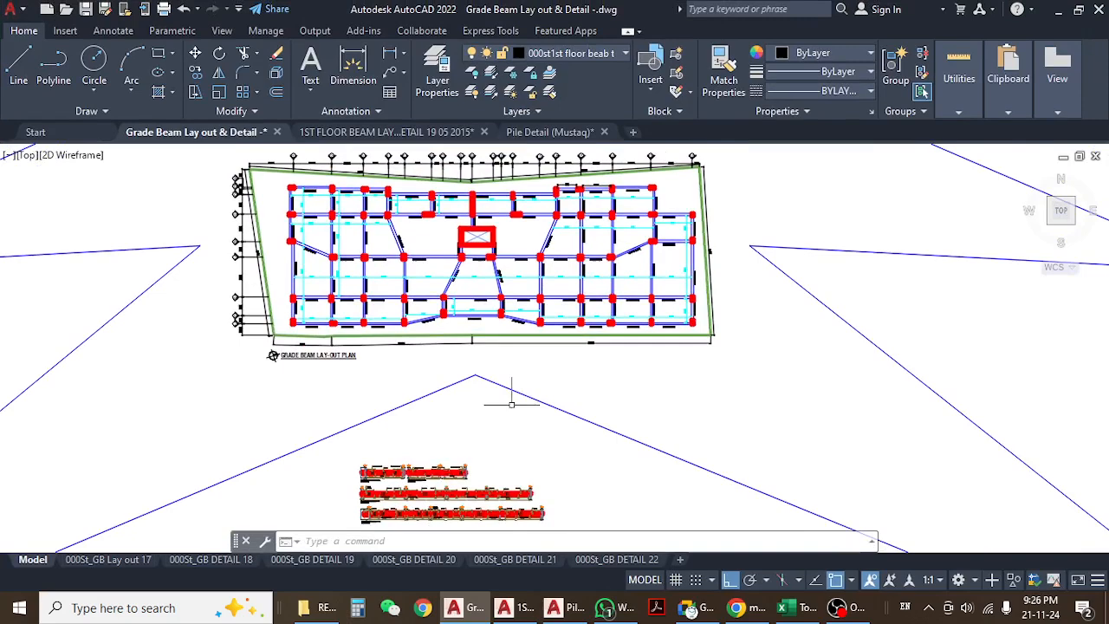
- Turn on the GB-10x18 layer
left_click(587, 54)
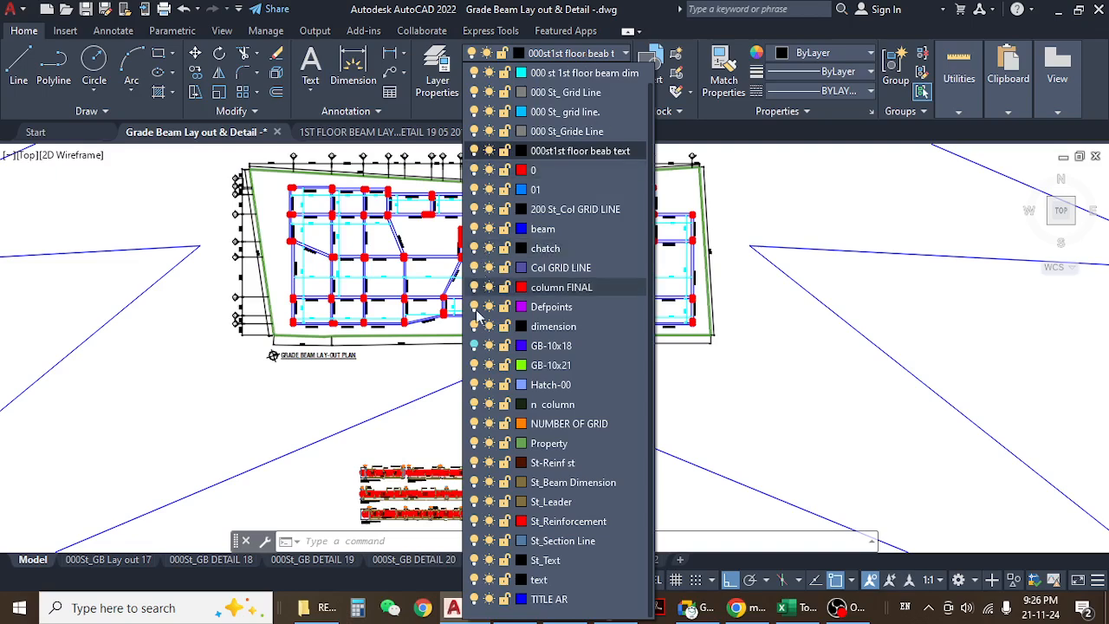
left_click(474, 345)
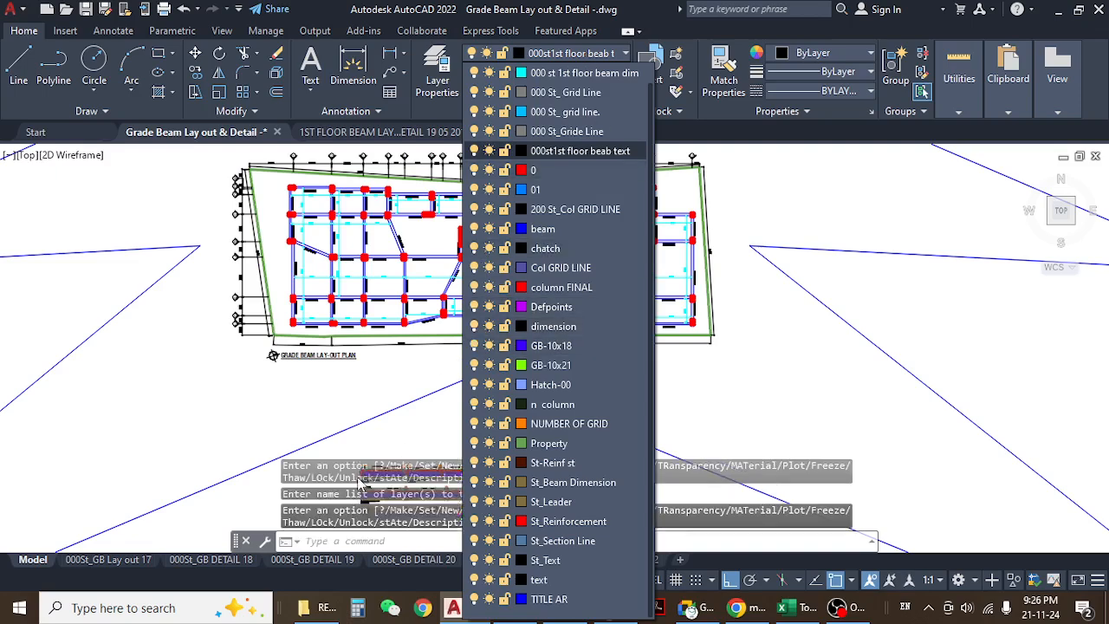
left_click(366, 475)
middle_click_drag(407, 426, 452, 287)
key("Escape")
key("Escape")
- Select the blue line beneath the GB-01 long section to check its layer
scroll(452, 355, "up", 5)
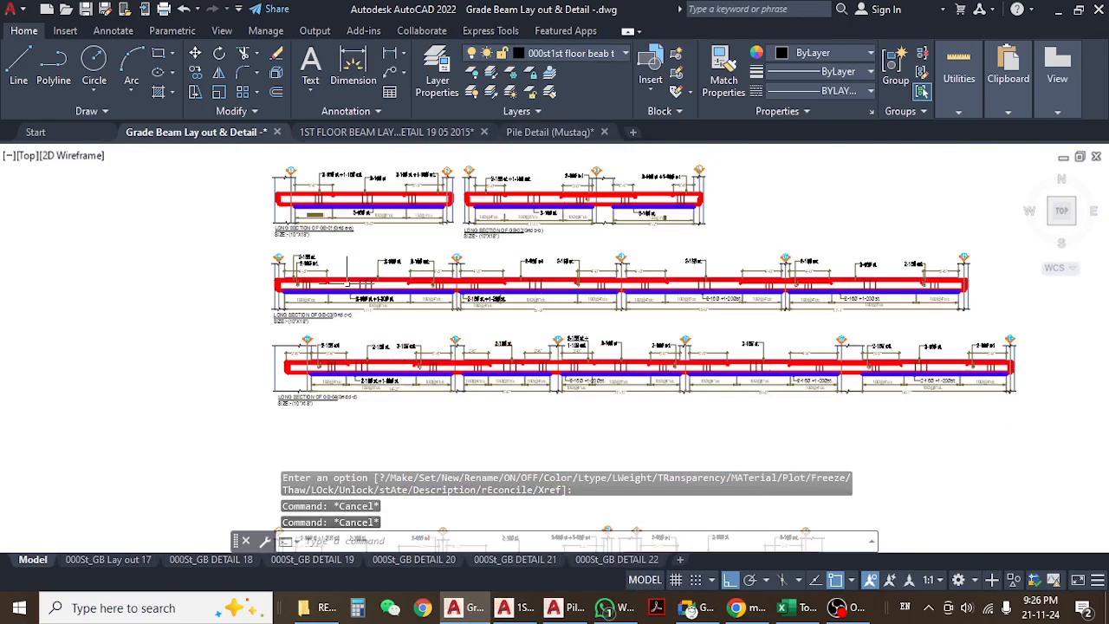
middle_click_drag(464, 221, 467, 275)
scroll(468, 275, "down", 6)
scroll(424, 275, "up", 6)
middle_click_drag(528, 389, 474, 275)
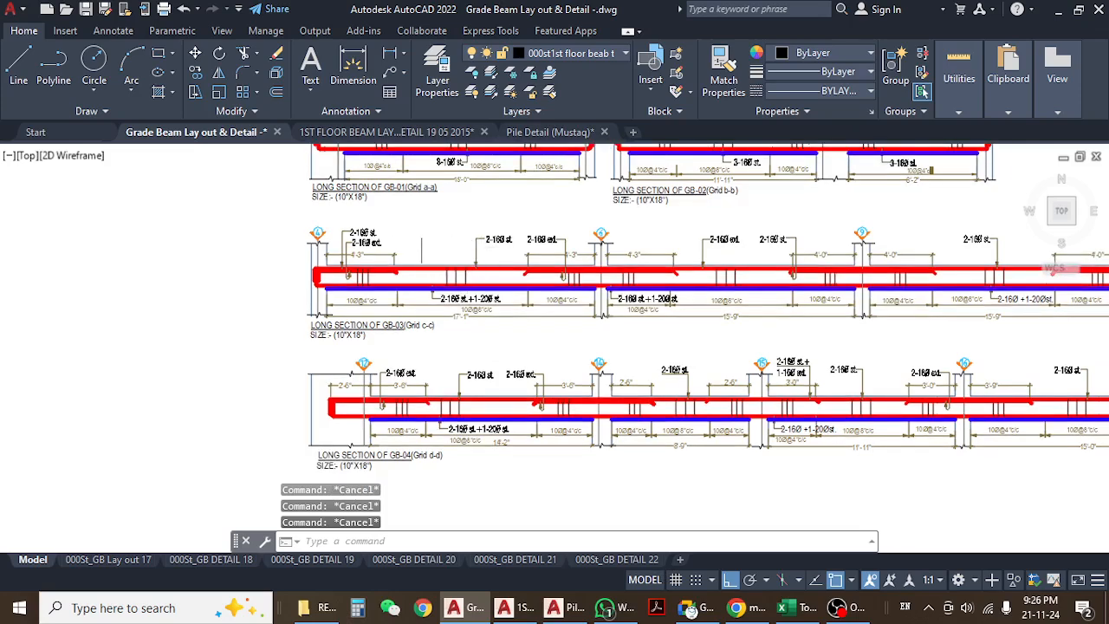
middle_click_drag(422, 234, 424, 284)
scroll(429, 279, "up", 4)
left_click(430, 282)
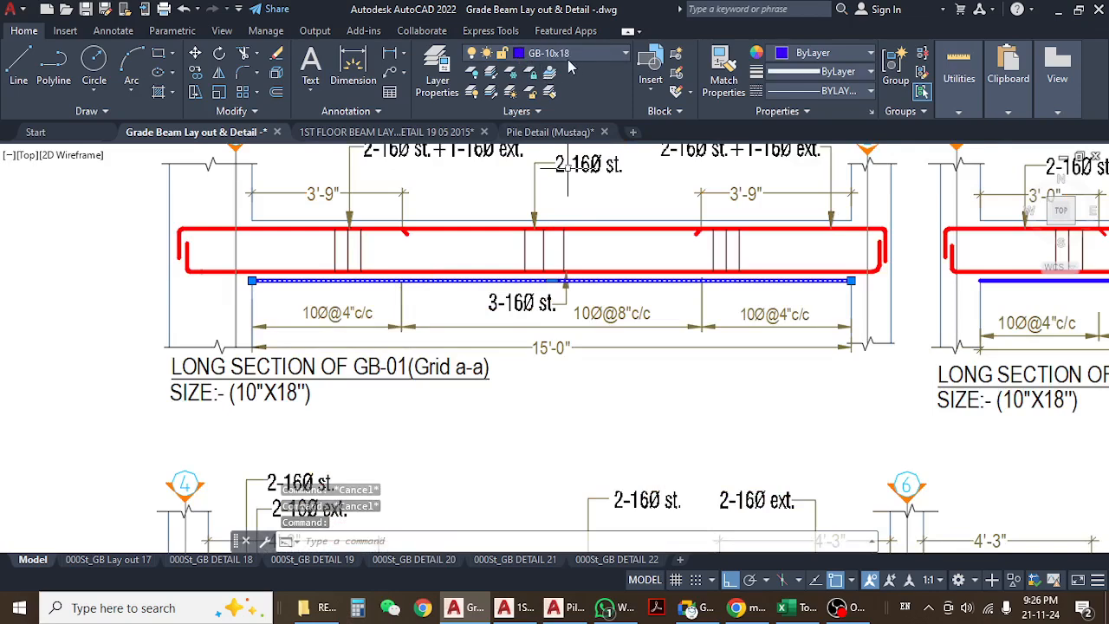
- Review the blue span lines beneath the GB-01 to GB-04 long sections and clear the selection
middle_click_drag(560, 349, 503, 291)
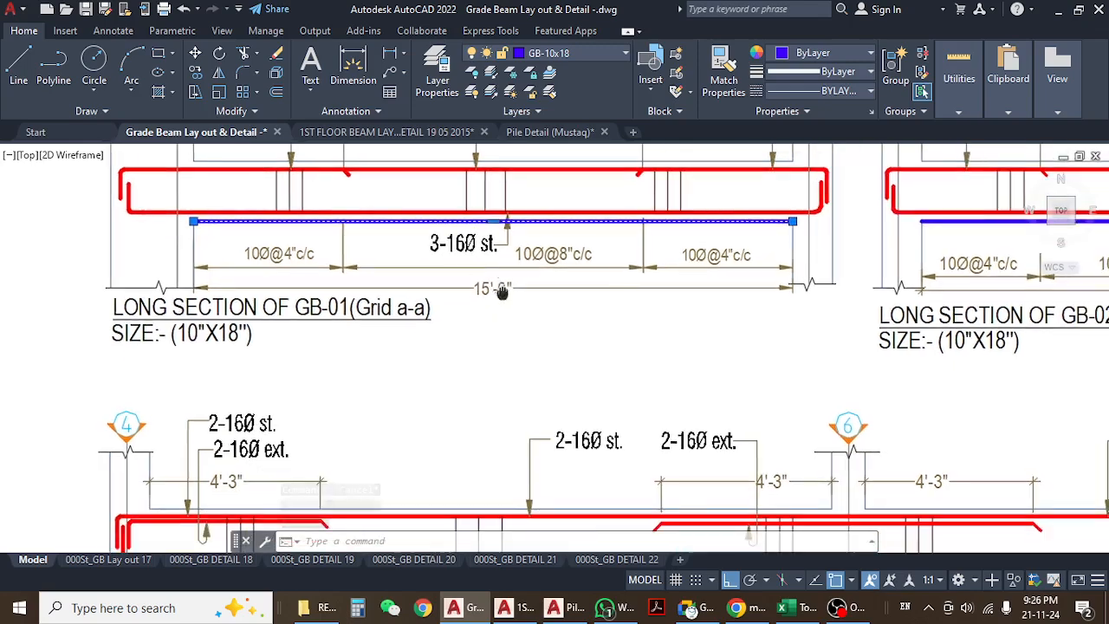
scroll(476, 285, "down", 6)
middle_click_drag(628, 379, 537, 310)
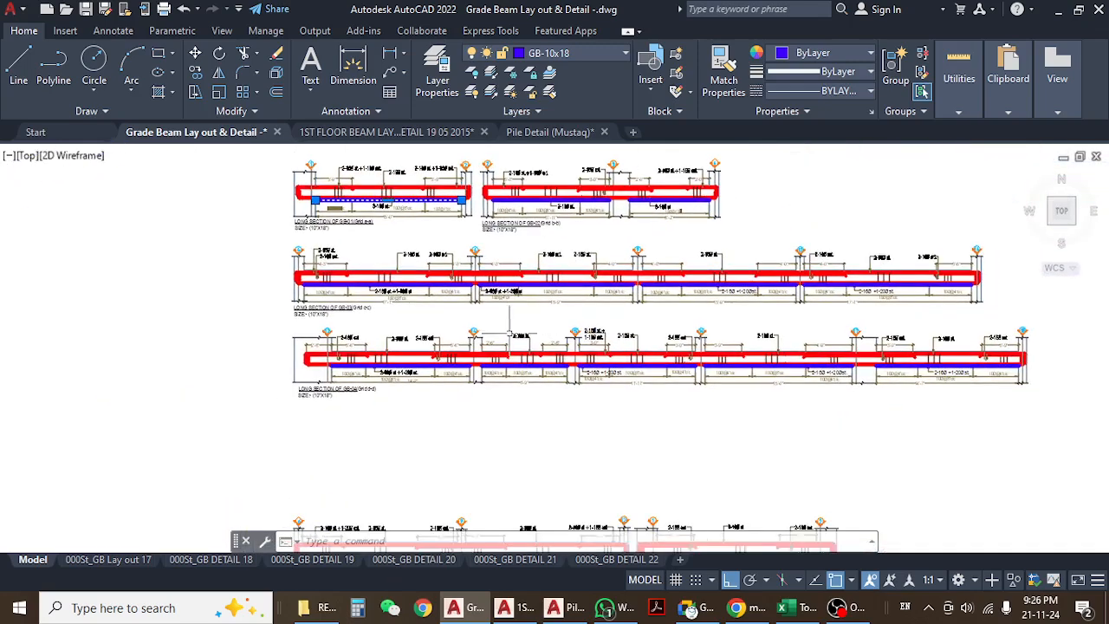
middle_click_drag(598, 388, 557, 338)
scroll(739, 316, "up", 5)
scroll(739, 316, "down", 3)
scroll(738, 316, "down", 4)
scroll(432, 247, "up", 6)
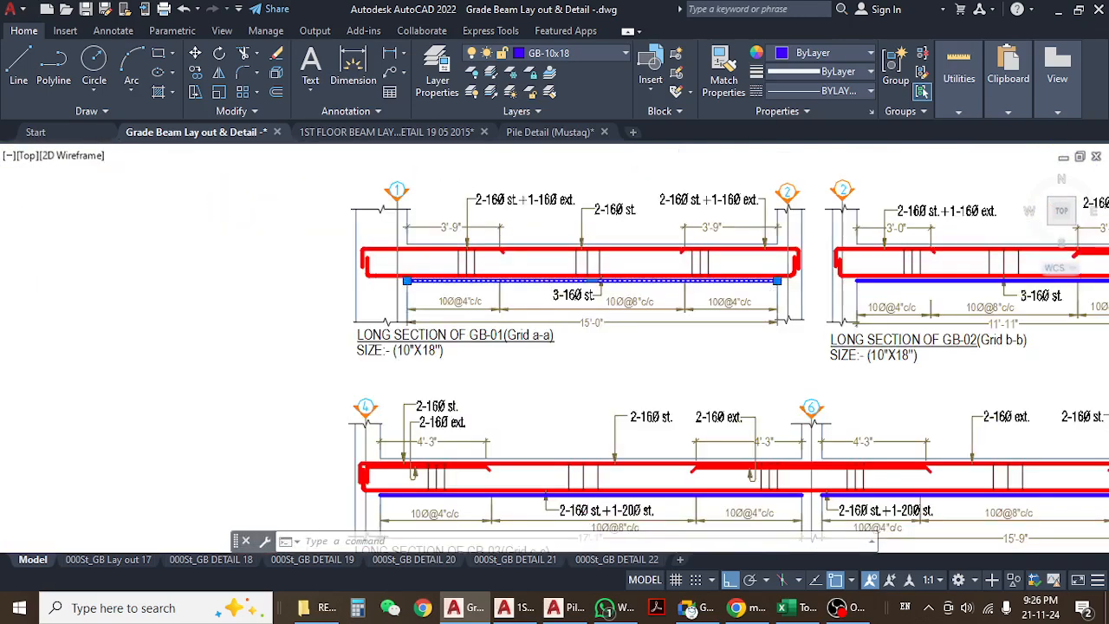
key("Escape")
key("Escape")
- Inspect where the blue lines start and end at the supports of the GB-01 and GB-02 long sections
scroll(434, 285, "up", 2)
scroll(433, 285, "up", 2)
middle_click_drag(826, 297, 332, 296)
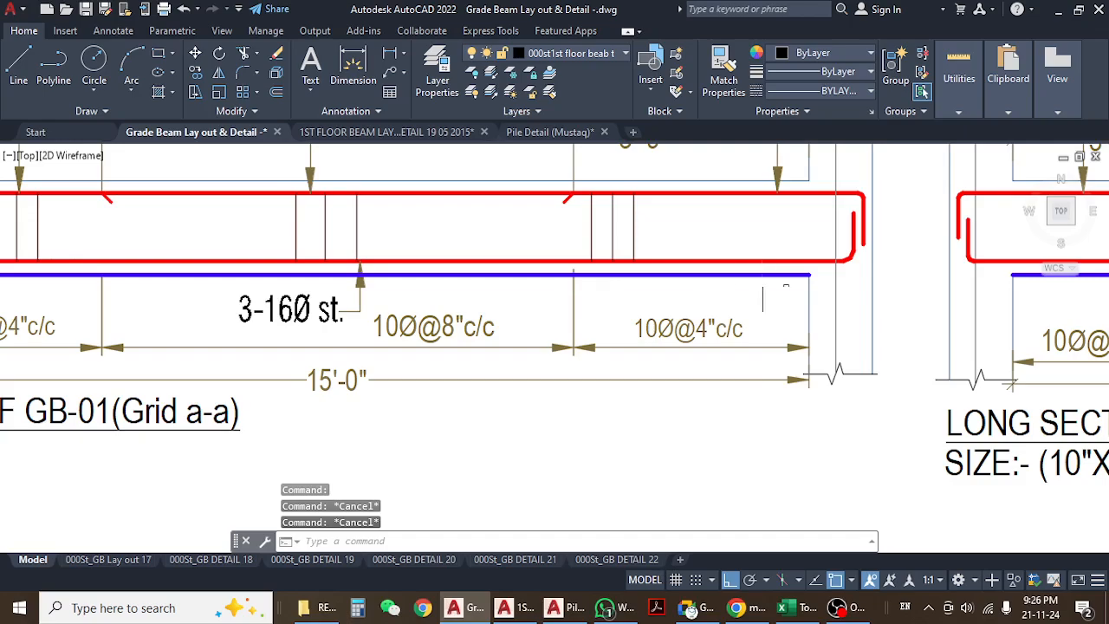
scroll(700, 277, "down", 4)
scroll(869, 283, "up", 4)
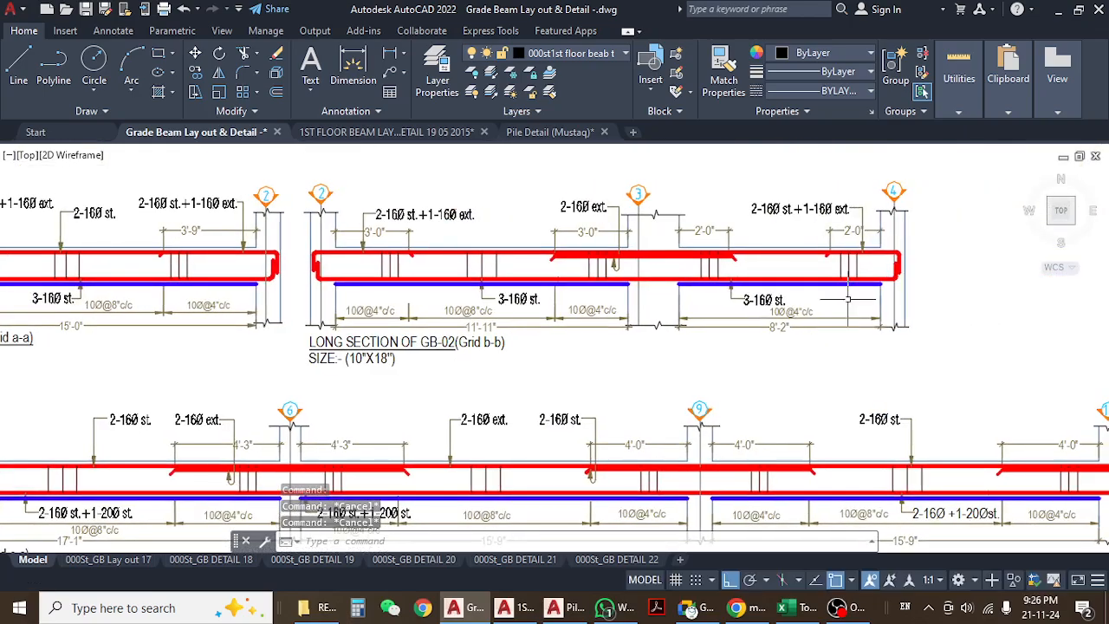
scroll(870, 283, "up", 2)
scroll(516, 390, "down", 6)
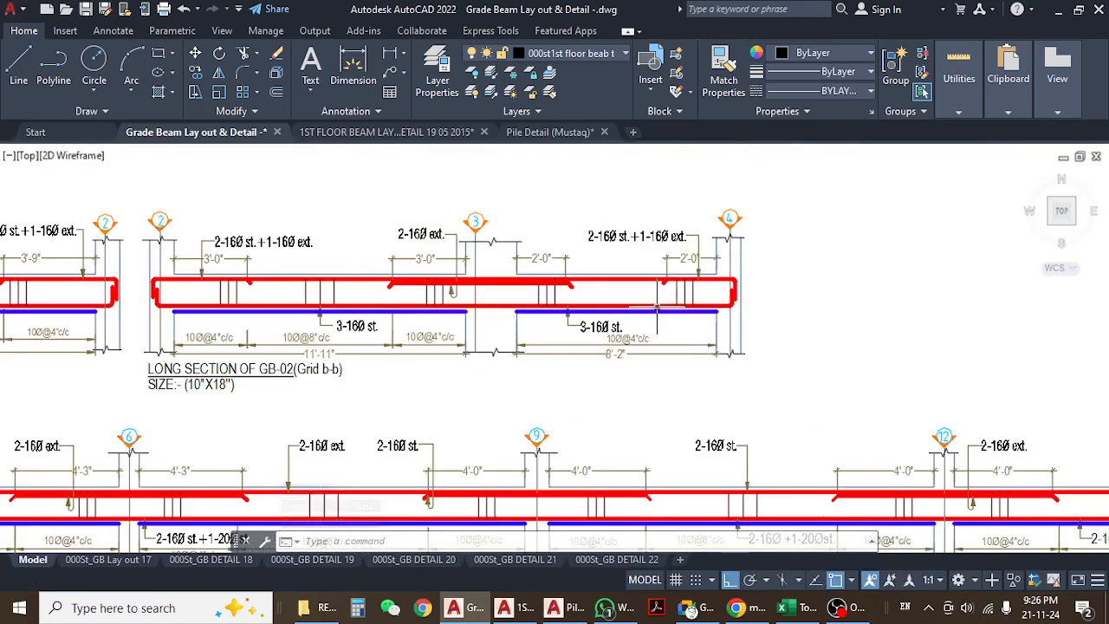
- Select the green line beneath the 22'-6" span of the GB-07 long section to check its layer
middle_click_drag(514, 390, 557, 141)
middle_click_drag(587, 382, 516, 207)
scroll(606, 326, "up", 2)
scroll(571, 310, "up", 6)
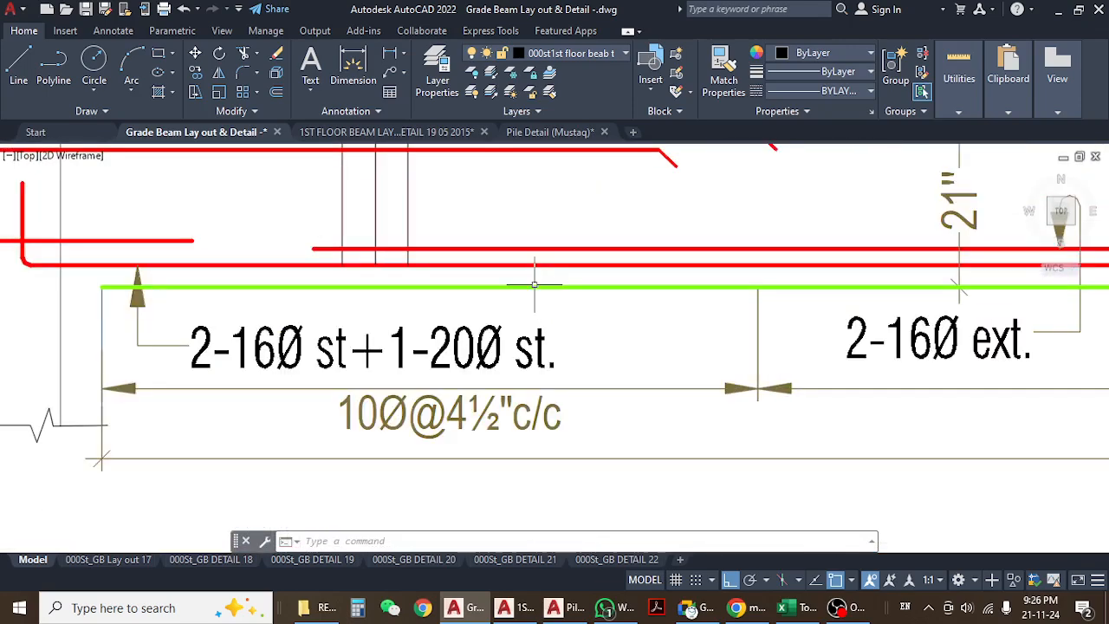
left_click(527, 288)
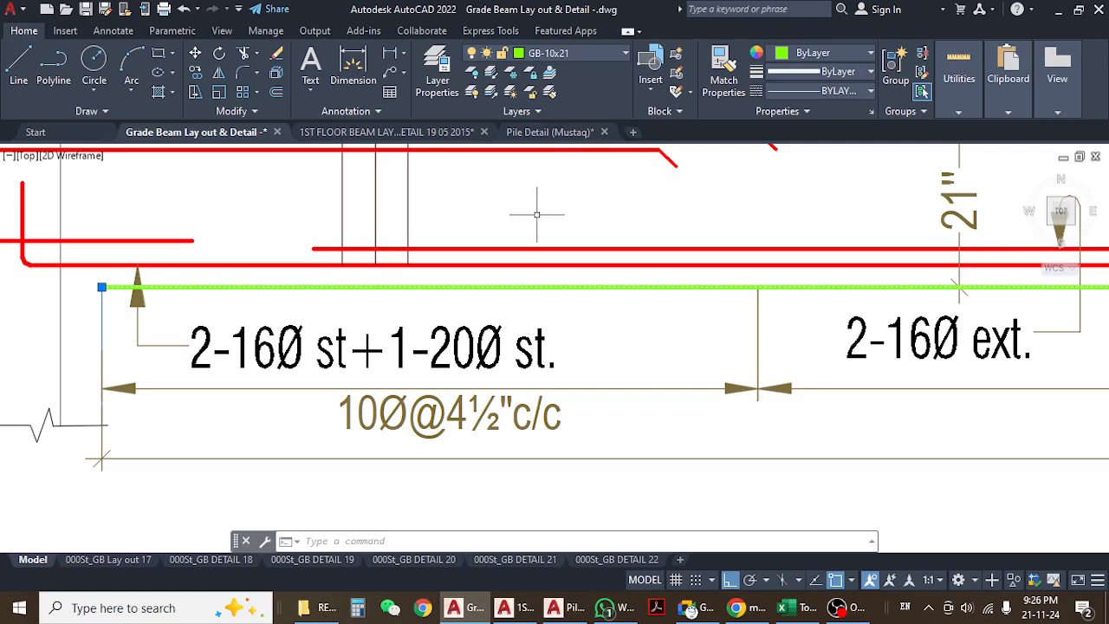
- Examine how the green and blue span lines are distributed across the remaining beam long sections
scroll(538, 224, "down", 6)
middle_click_drag(628, 328, 527, 372)
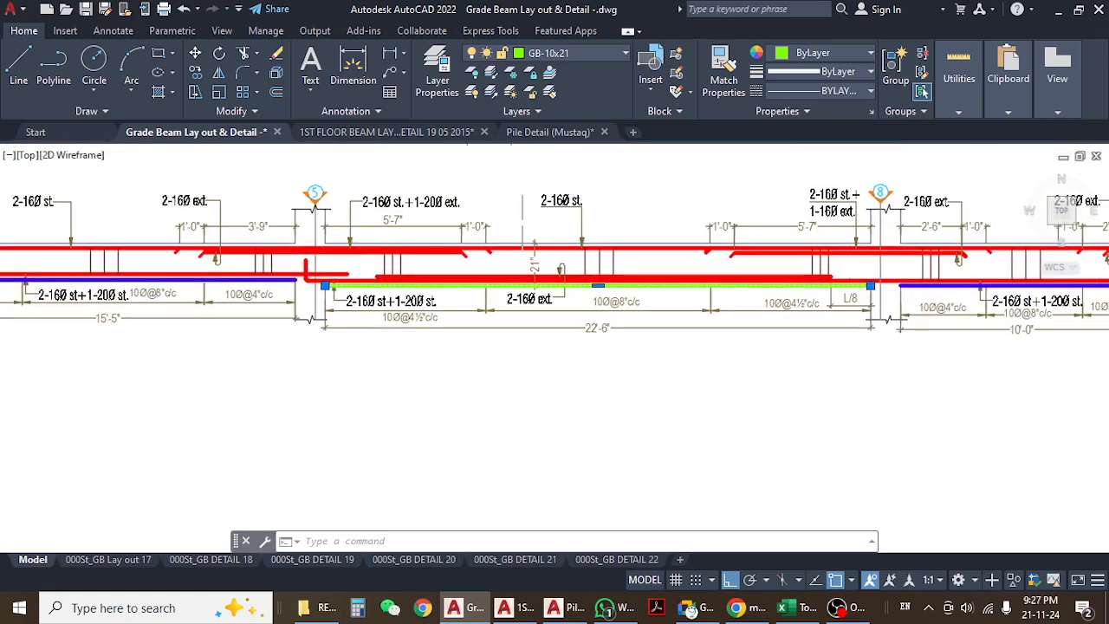
scroll(528, 238, "up", 4)
scroll(499, 272, "down", 7)
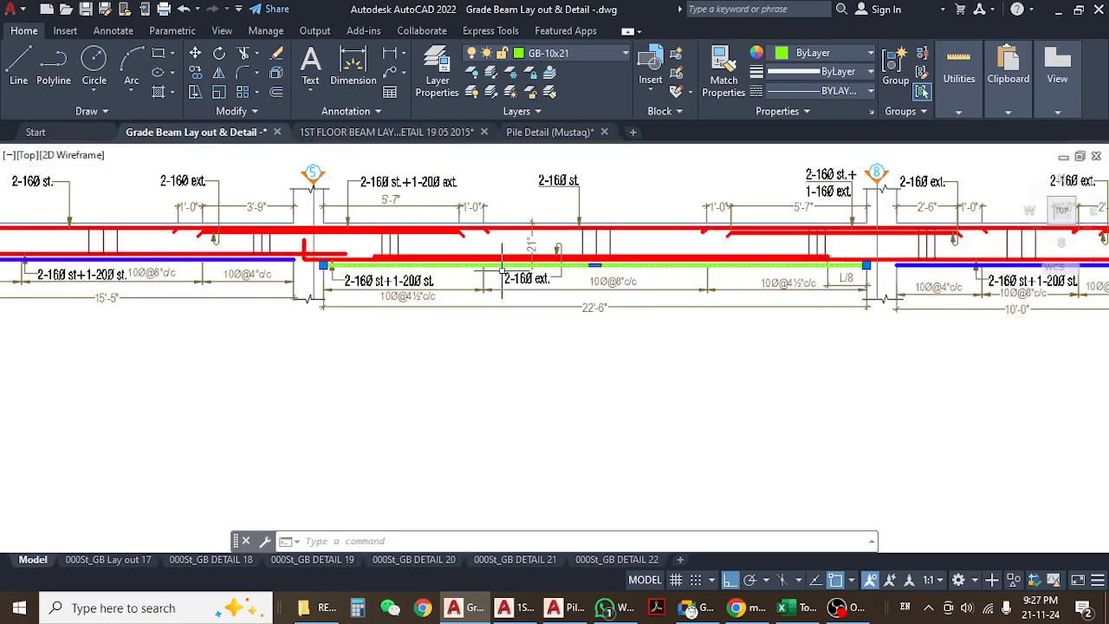
scroll(589, 310, "up", 5)
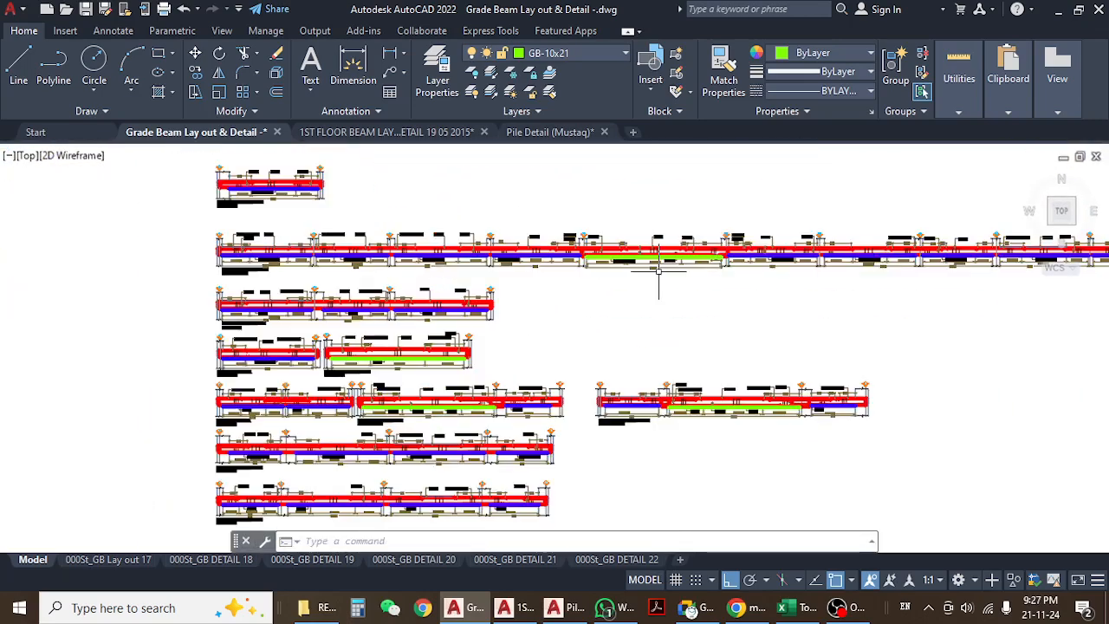
middle_click_drag(352, 381, 605, 180)
middle_click_drag(373, 332, 520, 190)
middle_click_drag(727, 357, 635, 306)
scroll(635, 305, "down", 5)
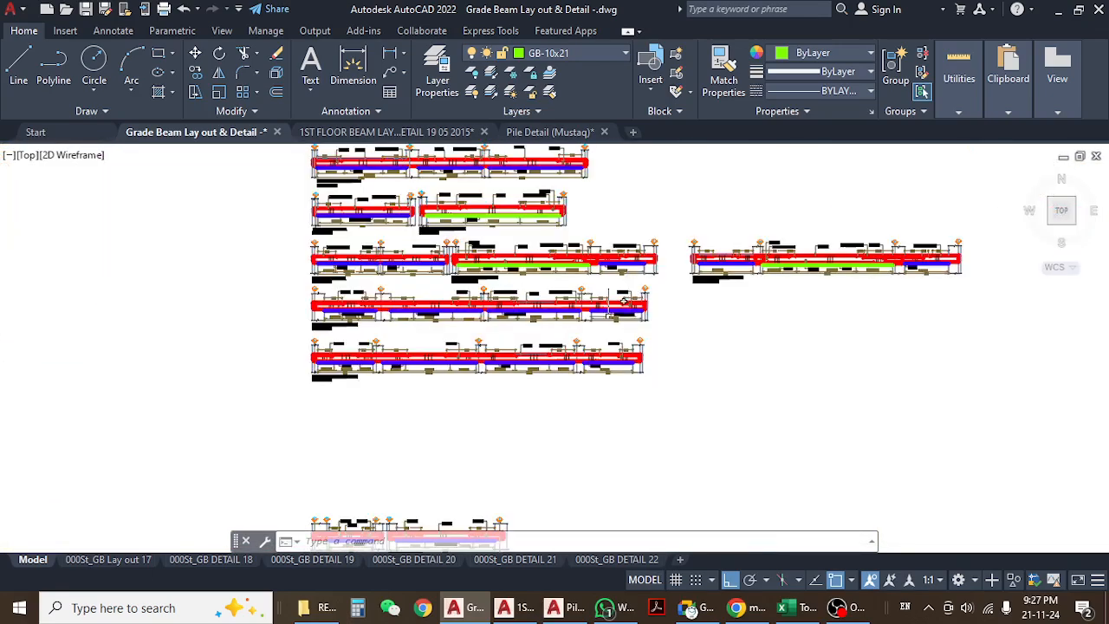
scroll(520, 321, "up", 5)
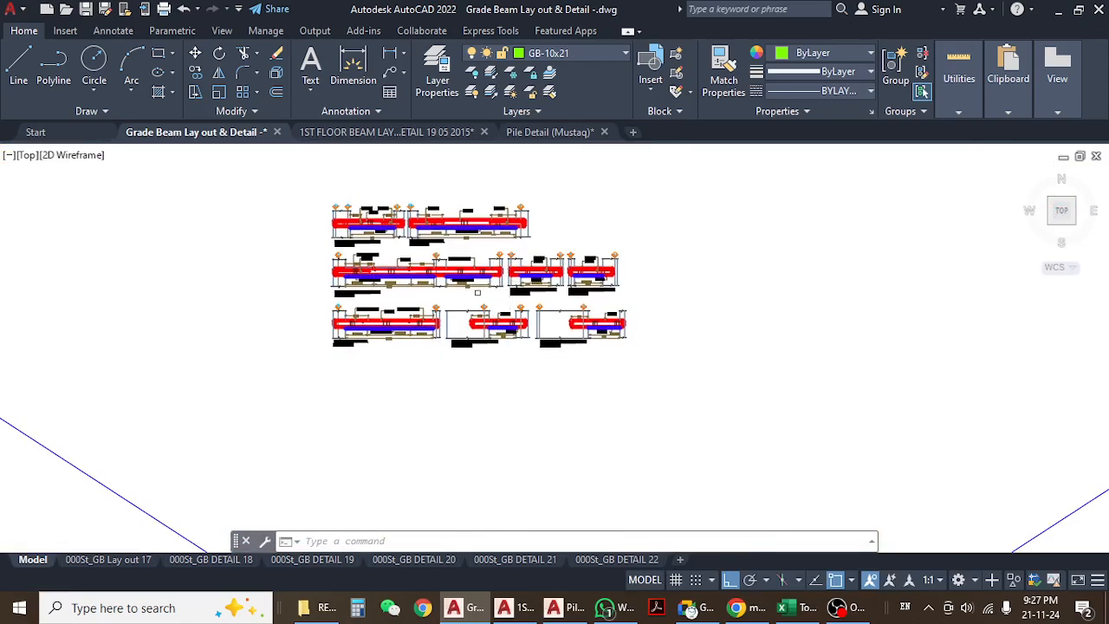
mouse_move(369, 302)
middle_mouse_down()
mouse_move(391, 340)
mouse_move(544, 476)
middle_mouse_up()
scroll(494, 422, "down", 4)
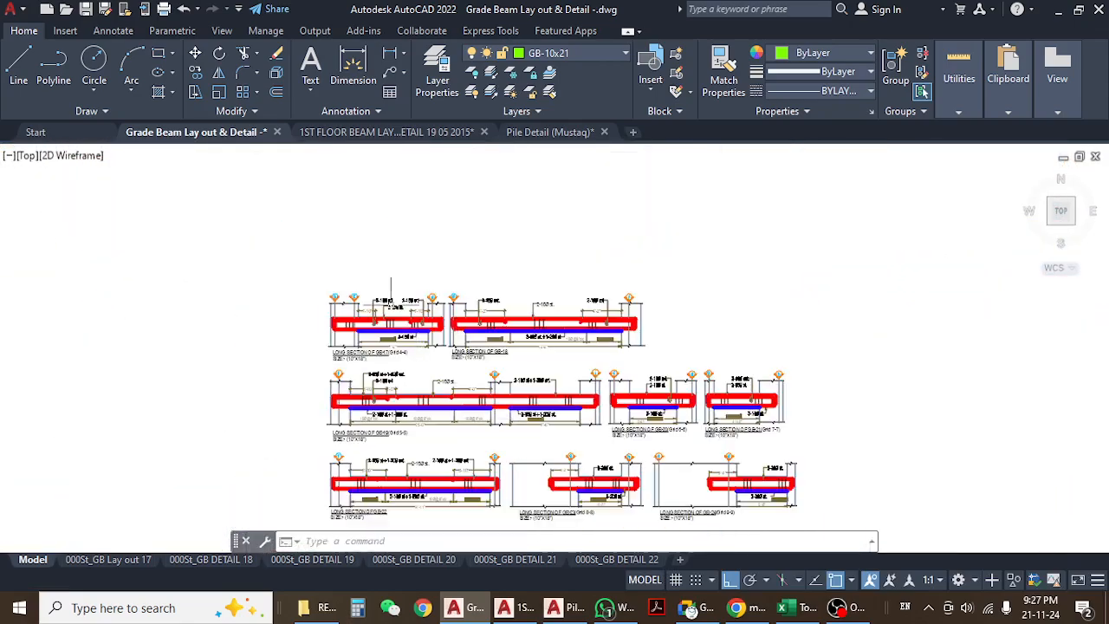
- Inspect the blue line beneath GB-17, look back over the other long sections and clear the selection
scroll(383, 312, "up", 6)
scroll(448, 431, "up", 3)
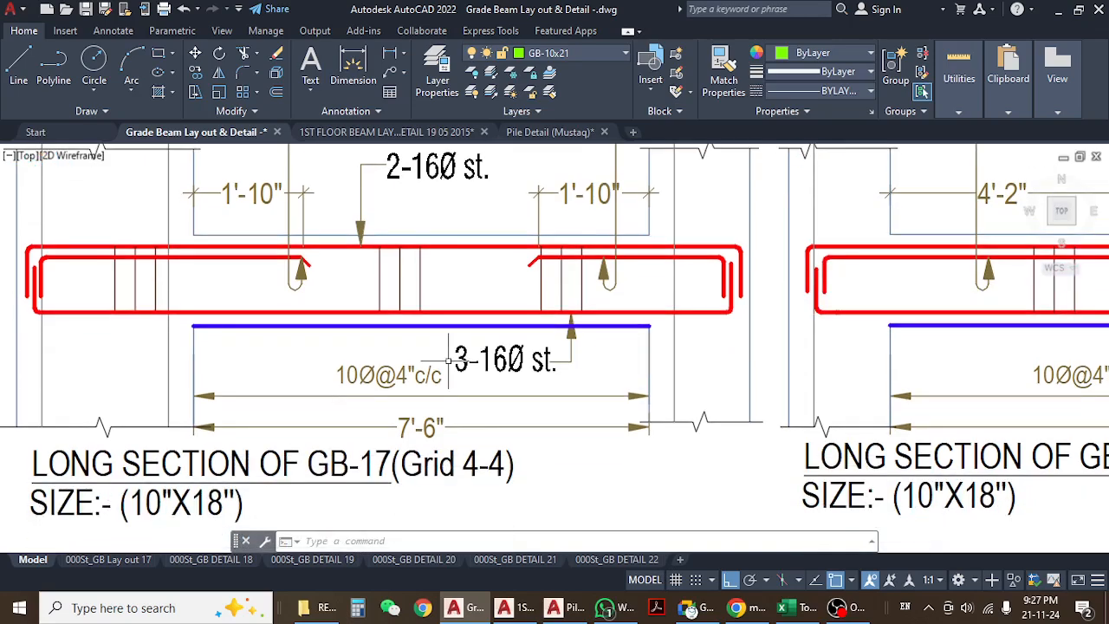
scroll(448, 357, "down", 5)
scroll(478, 272, "up", 3)
middle_click_drag(477, 296, 465, 504)
scroll(416, 308, "up", 4)
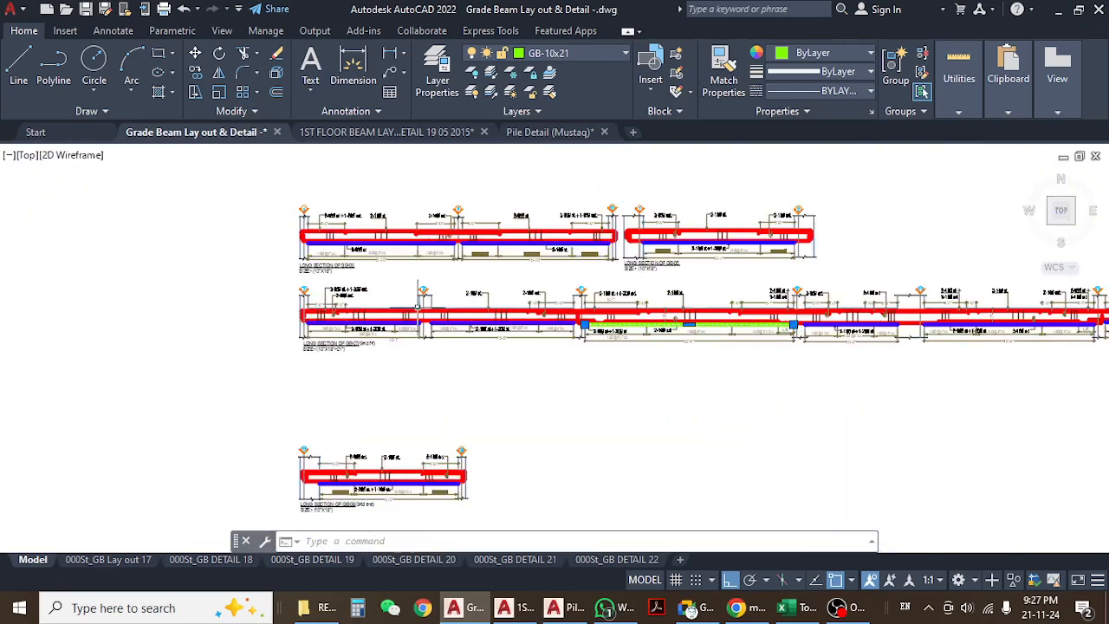
middle_click_drag(437, 249, 435, 400)
scroll(440, 389, "down", 6)
scroll(465, 271, "up", 6)
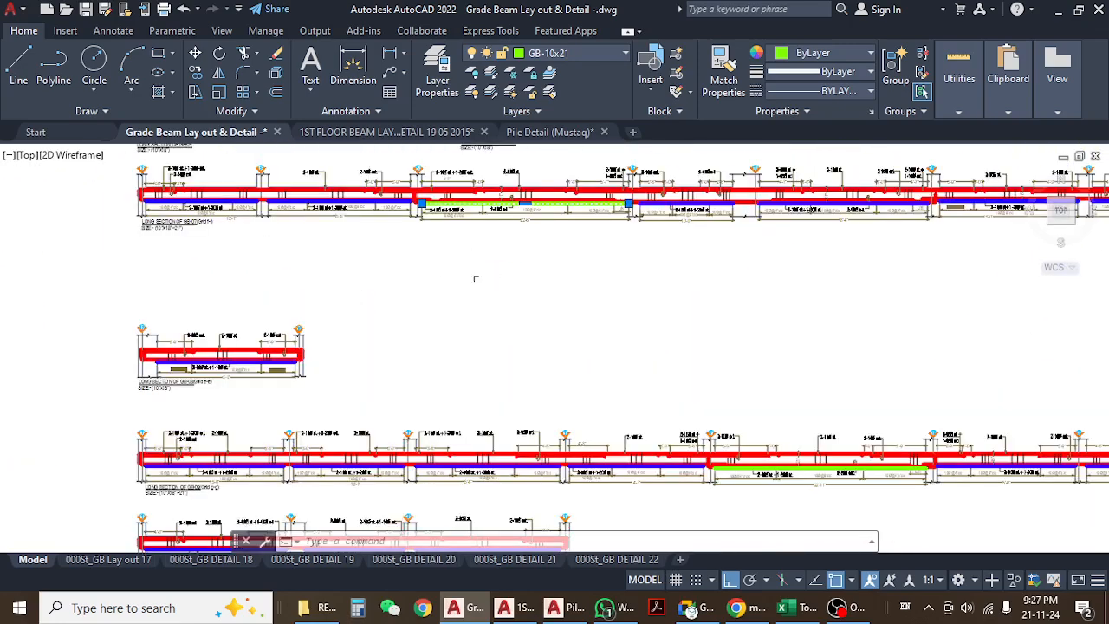
middle_click_drag(479, 239, 477, 317)
scroll(478, 318, "down", 4)
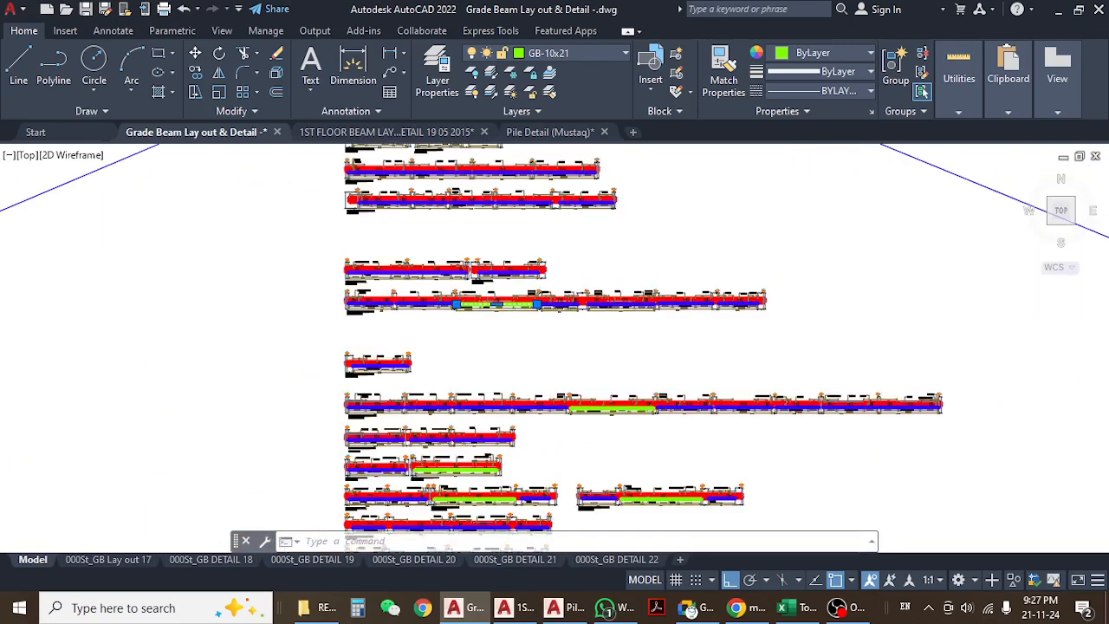
scroll(381, 286, "up", 6)
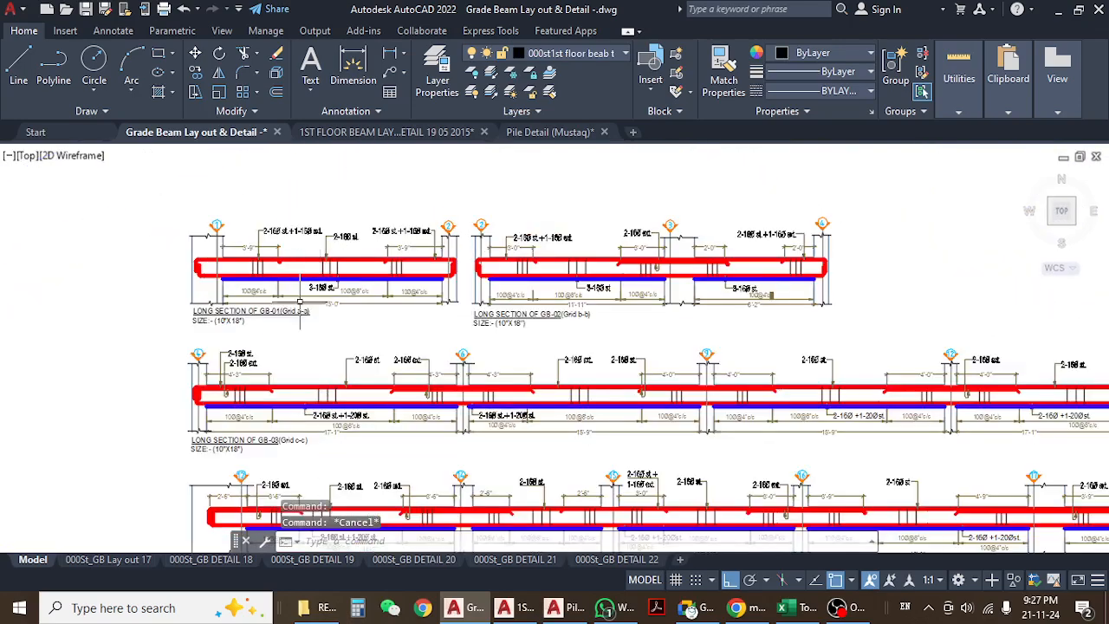
- Select the blue line beneath GB-01 and extend the selection to all similar GB-10x18 lines
middle_click_drag(364, 322, 390, 322)
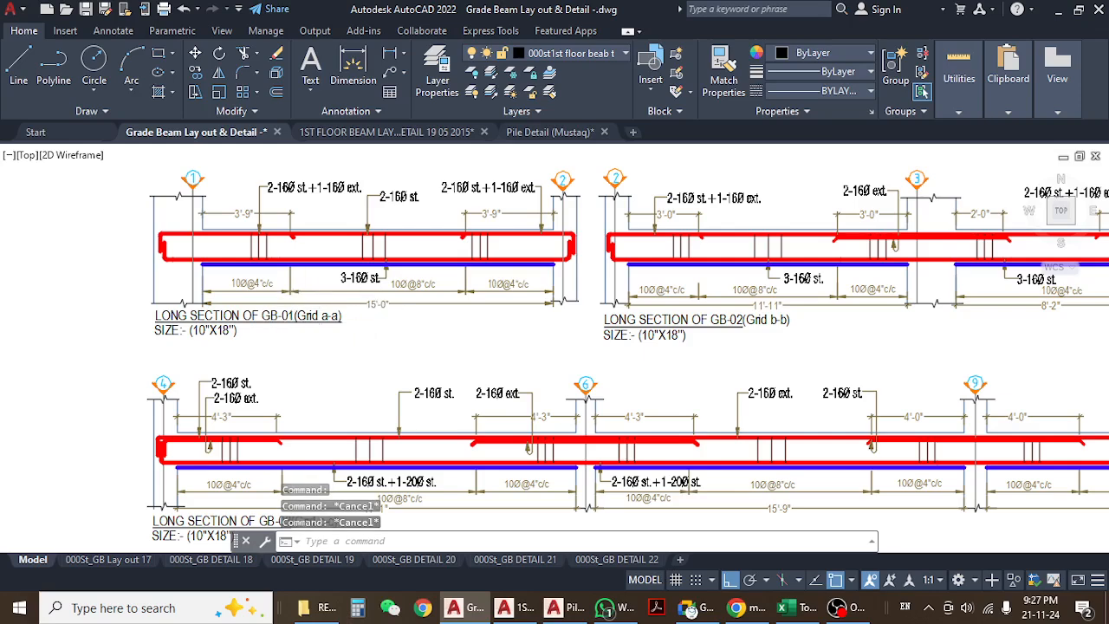
scroll(313, 260, "up", 4)
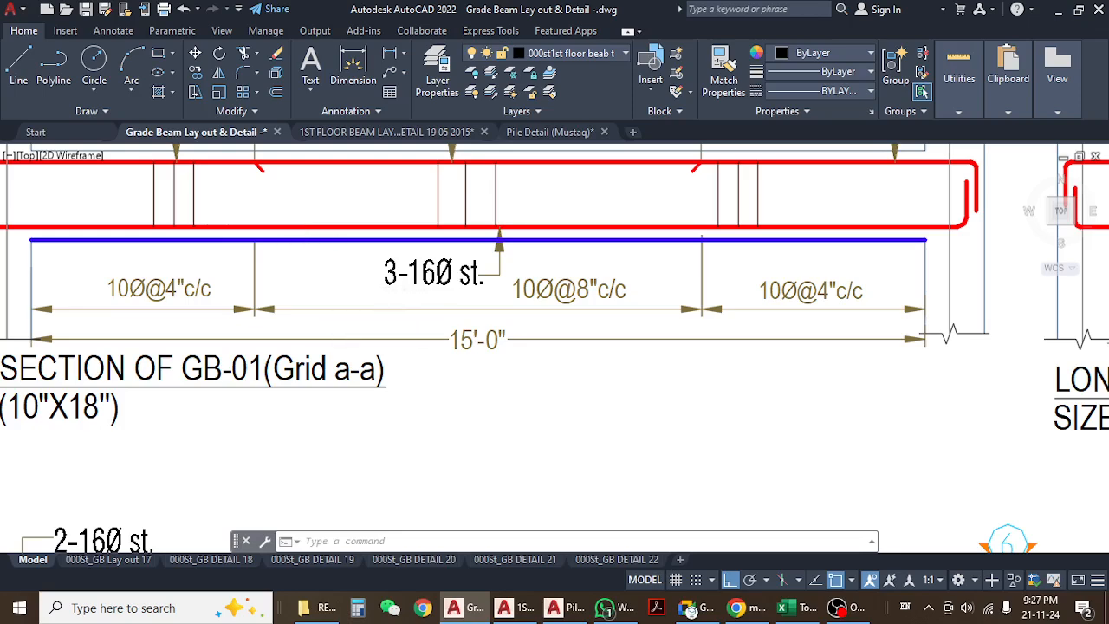
left_click(278, 240)
scroll(379, 269, "down", 2)
middle_click_drag(413, 328, 412, 287)
right_click(413, 295)
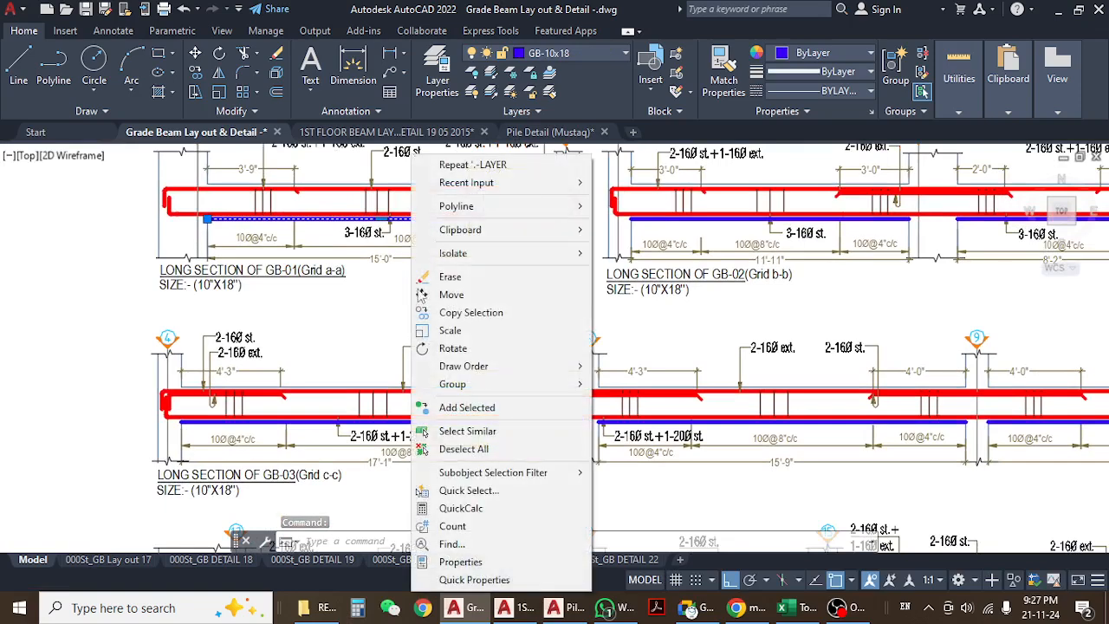
left_click(491, 431)
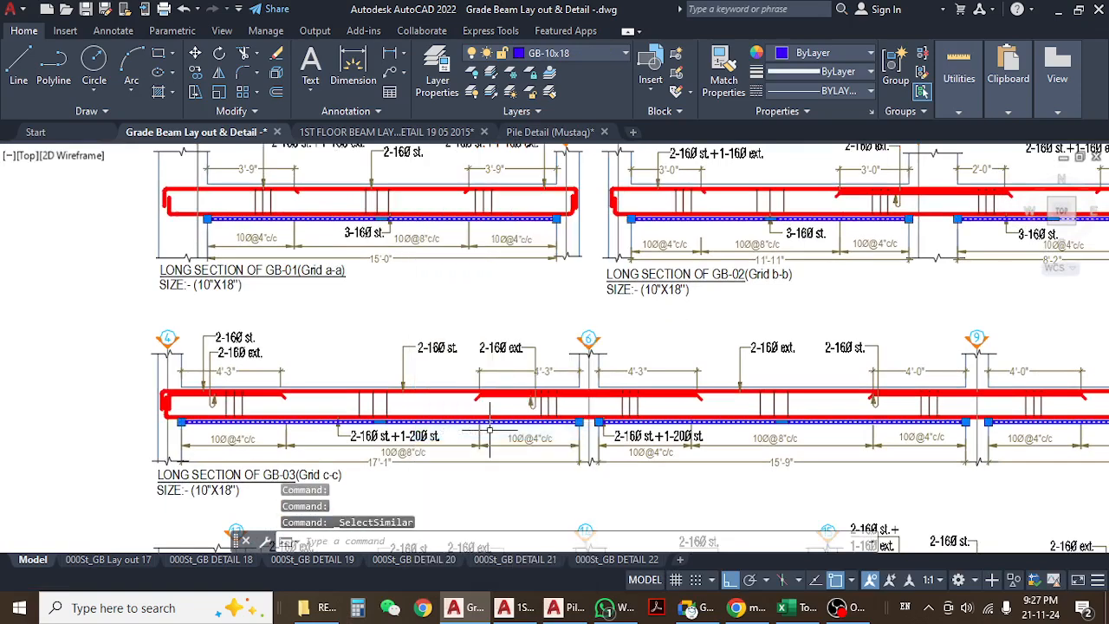
- Check across all long sections which span lines are included in the GB-10x18 selection
scroll(464, 323, "down", 5)
middle_click_drag(552, 347, 564, 433)
scroll(501, 344, "up", 8)
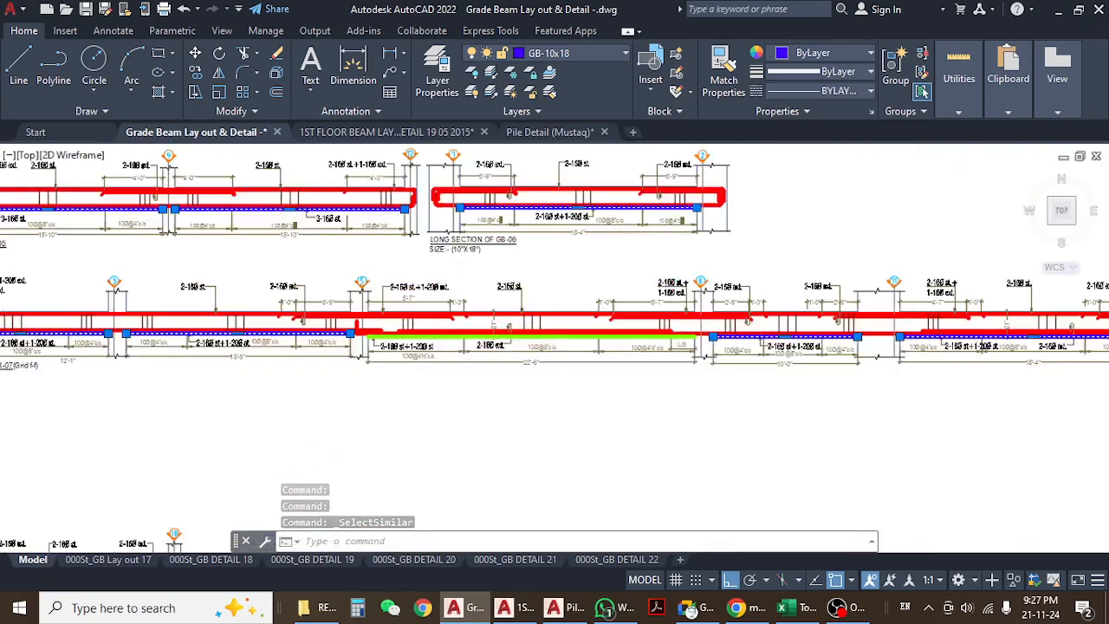
scroll(501, 343, "down", 6)
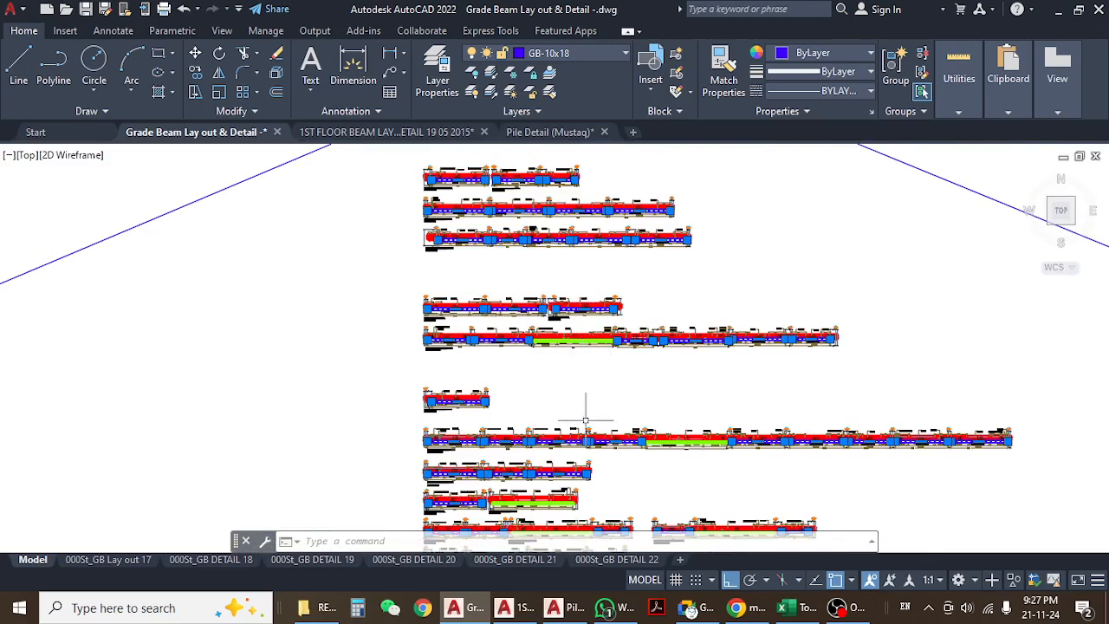
scroll(529, 351, "up", 5)
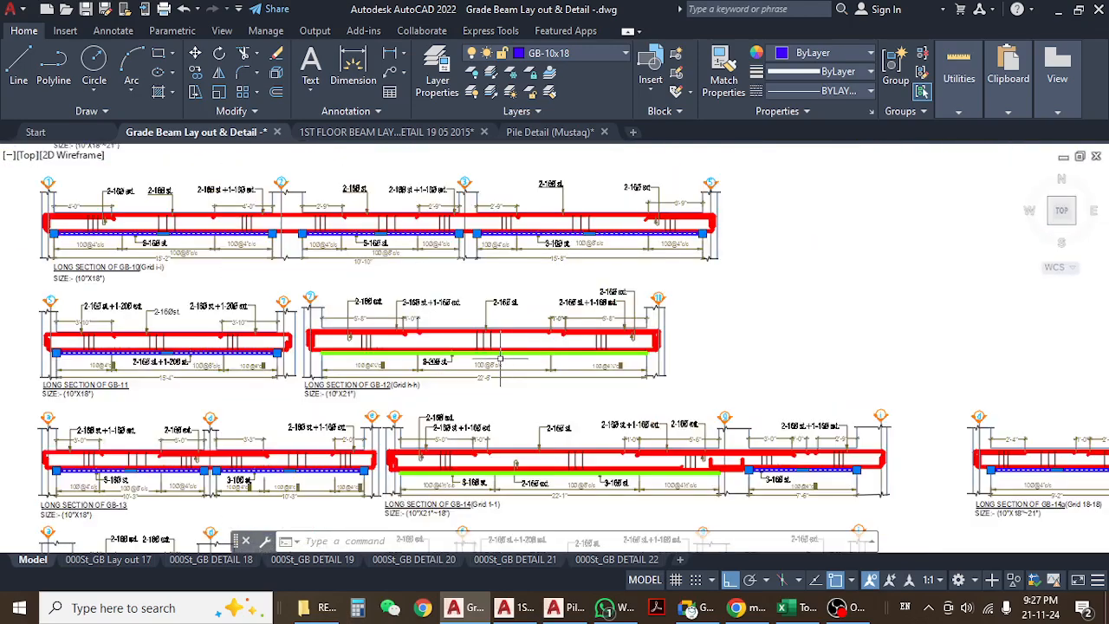
scroll(500, 356, "down", 3)
scroll(649, 413, "up", 2)
scroll(611, 414, "down", 4)
scroll(574, 292, "down", 6)
scroll(570, 356, "up", 7)
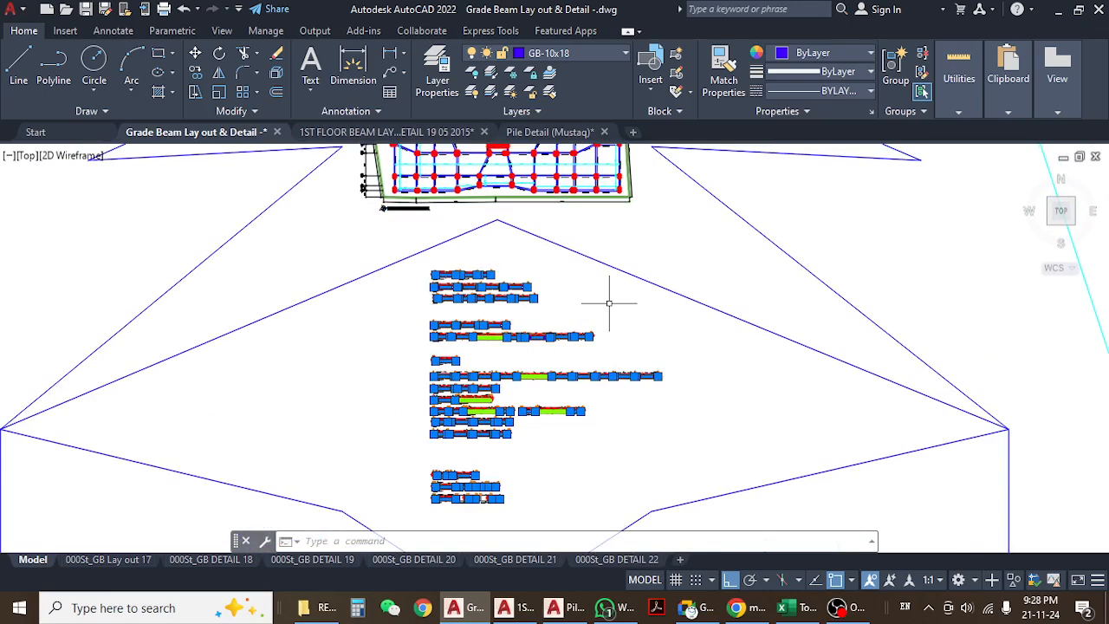
- Copy the selected GB-10x18 lines about 560 feet horizontally into the empty area to the right of the long sections
type("o")
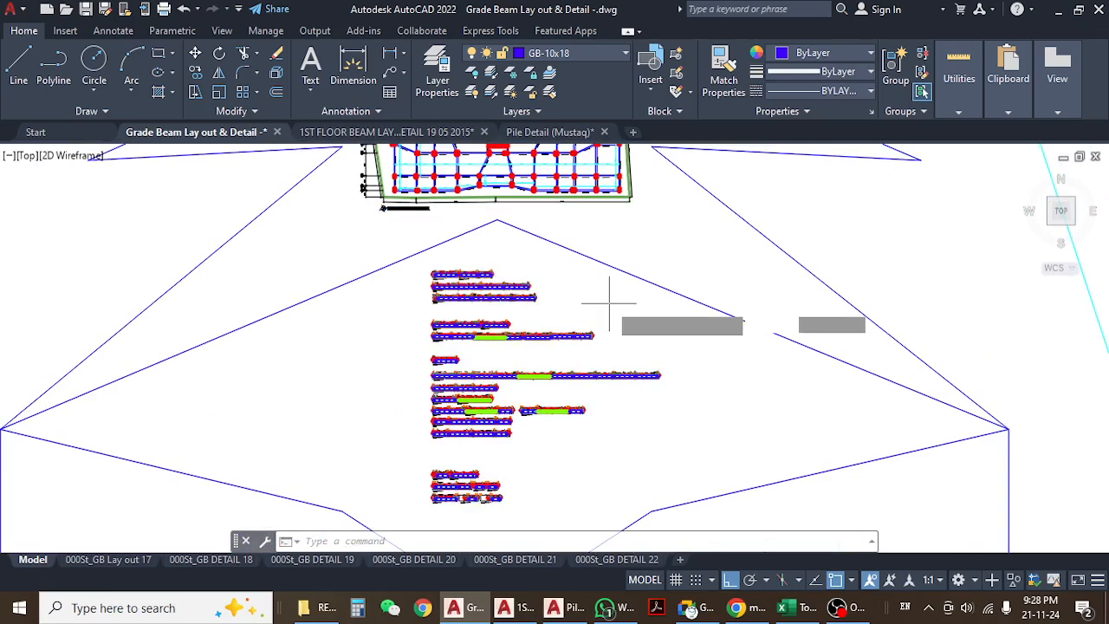
key("Return")
left_click(563, 306)
scroll(700, 294, "down", 1)
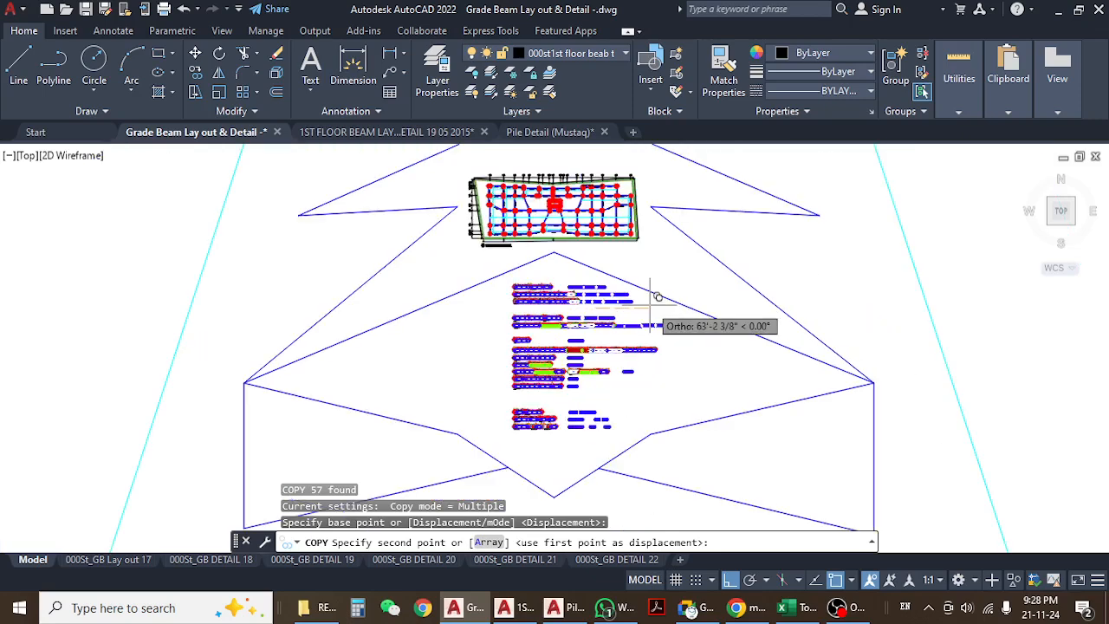
middle_click_drag(933, 322, 551, 321)
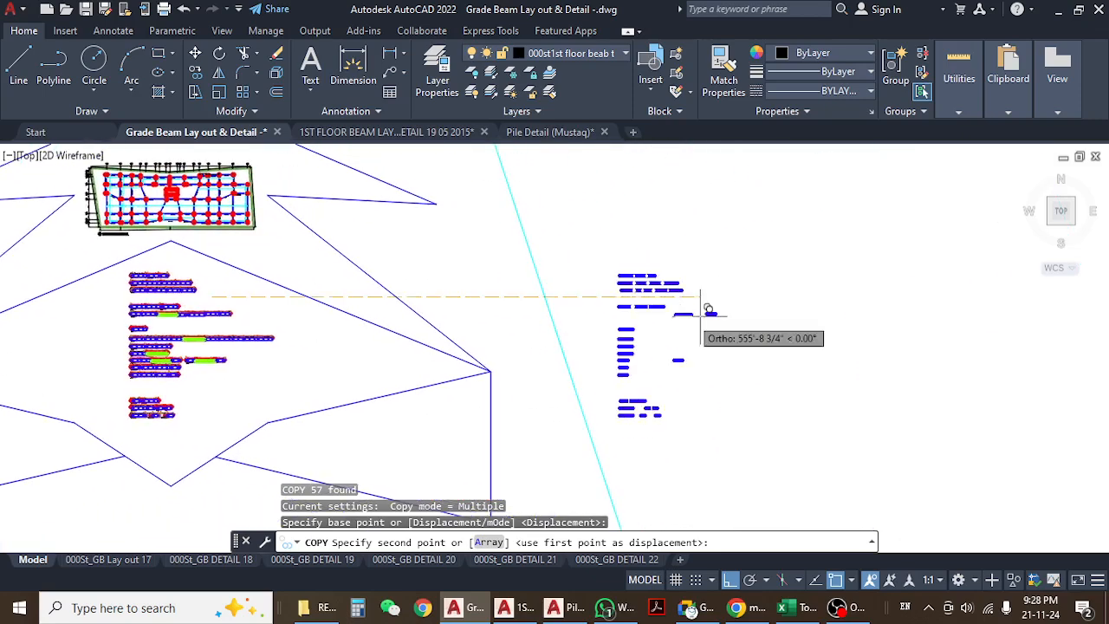
left_click(706, 299)
key("Escape")
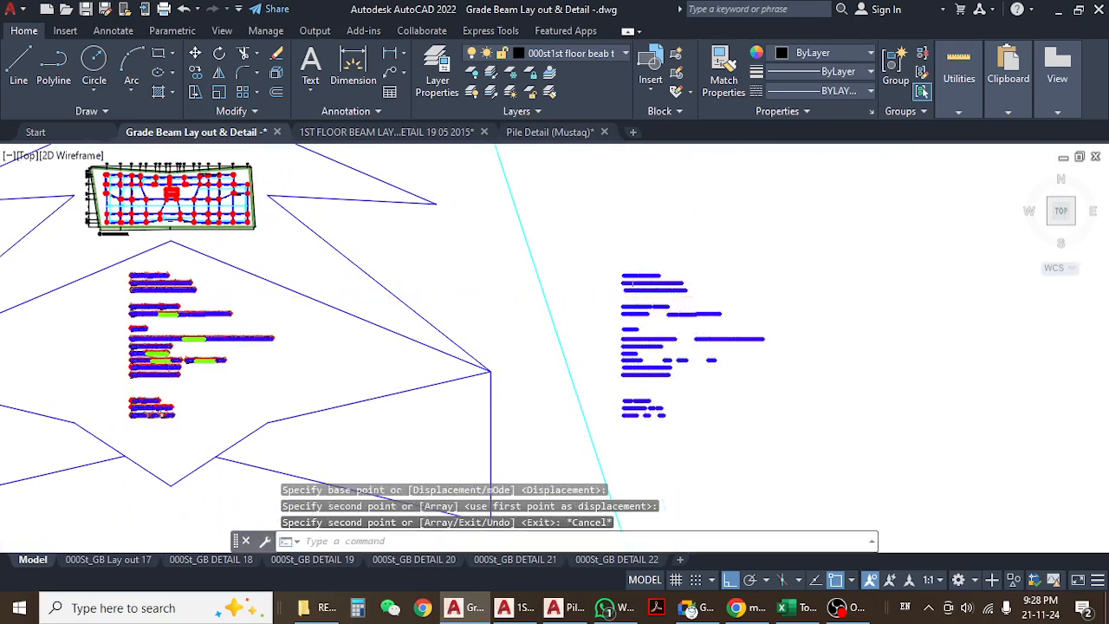
scroll(614, 251, "up", 5)
middle_click_drag(749, 325, 651, 240)
scroll(626, 248, "down", 6)
scroll(657, 251, "up", 4)
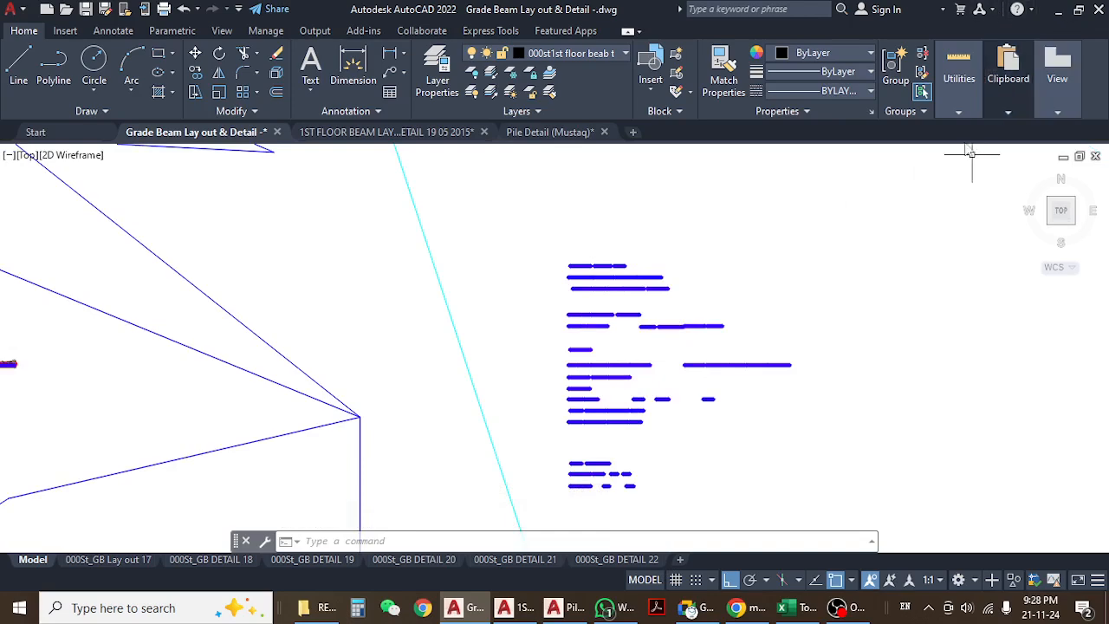
- Minimize AutoCAD and Excel, open the desk folder on the desktop, and launch Google Chrome from it with the BUCG-ABC profile
left_click(1058, 7)
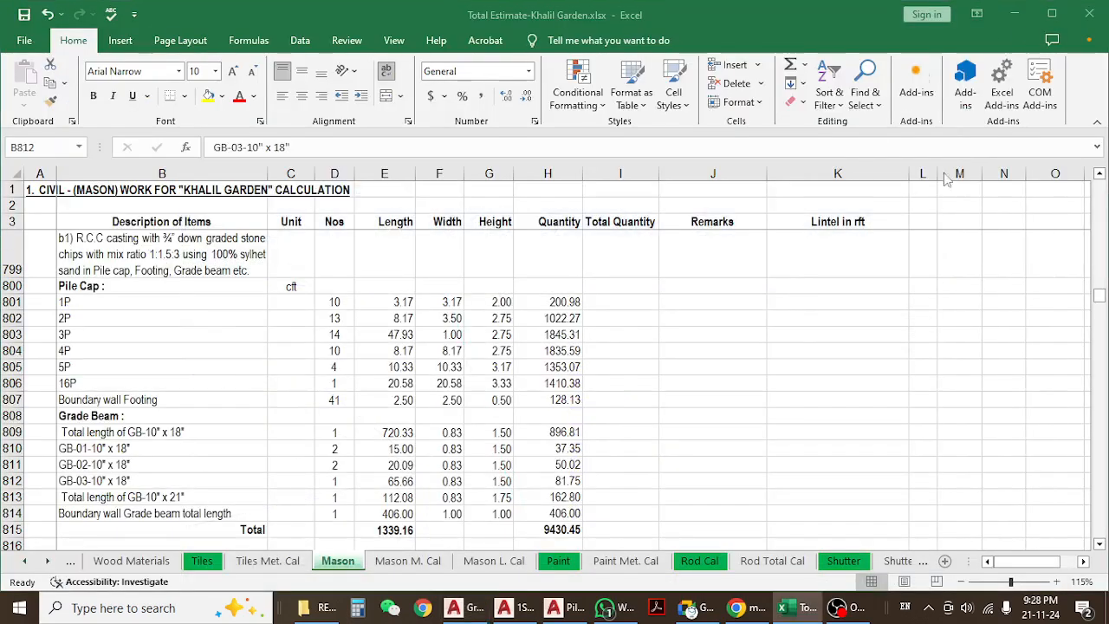
left_click(1022, 12)
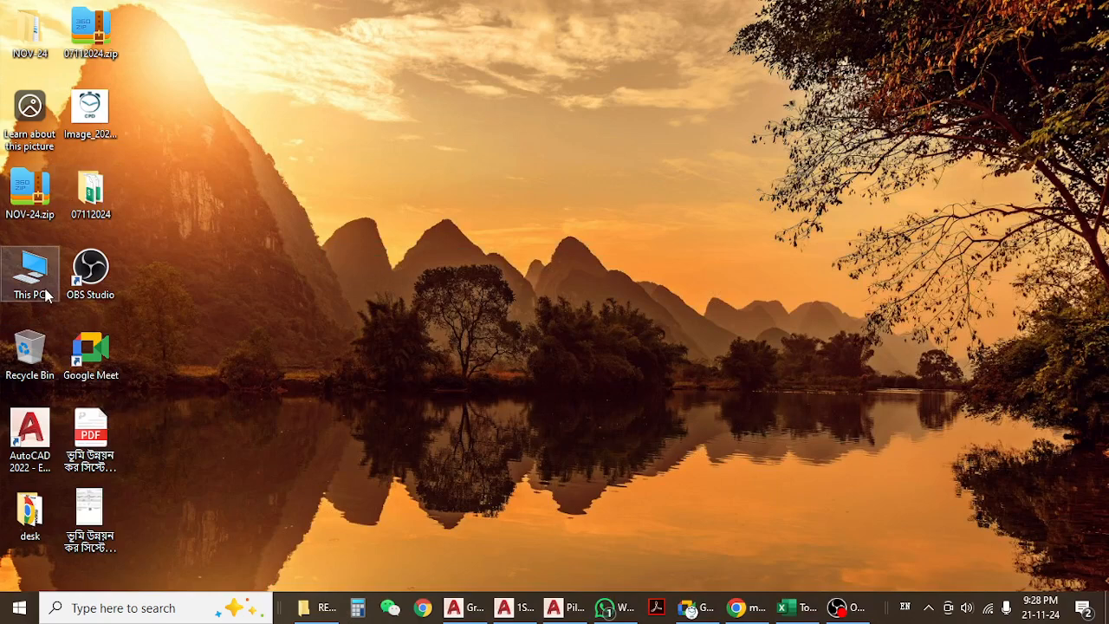
double_click(52, 513)
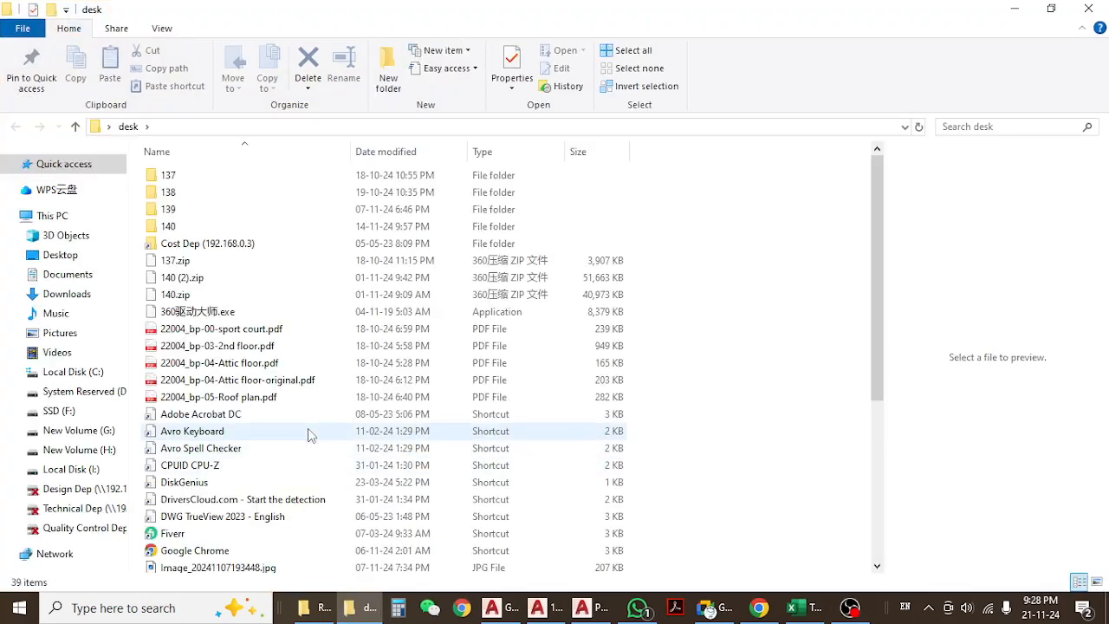
scroll(265, 418, "down", 3)
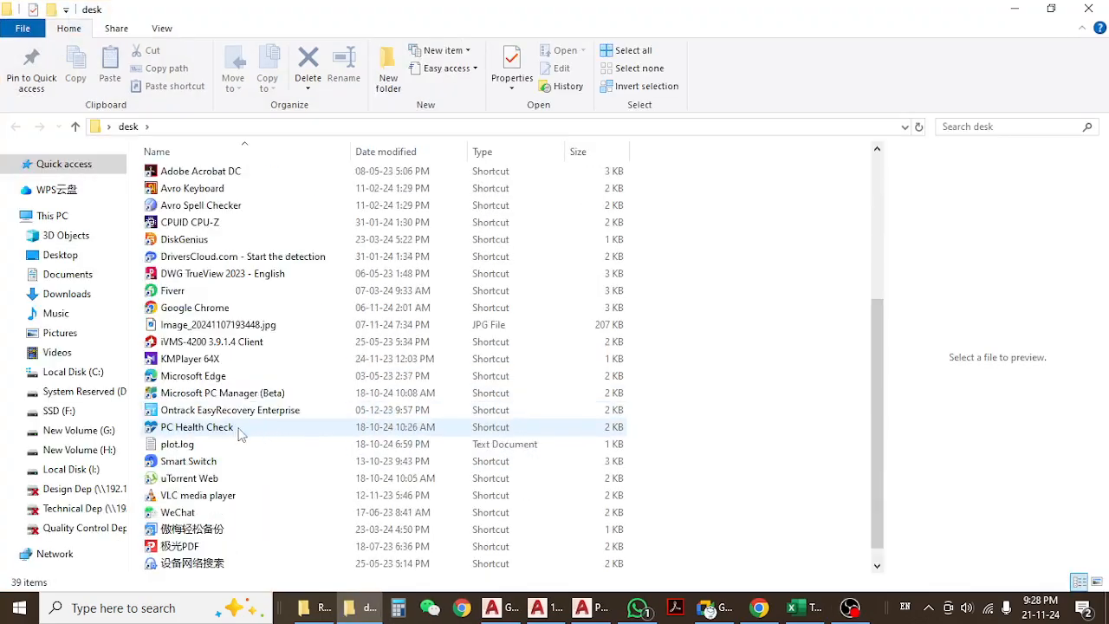
left_click(214, 313)
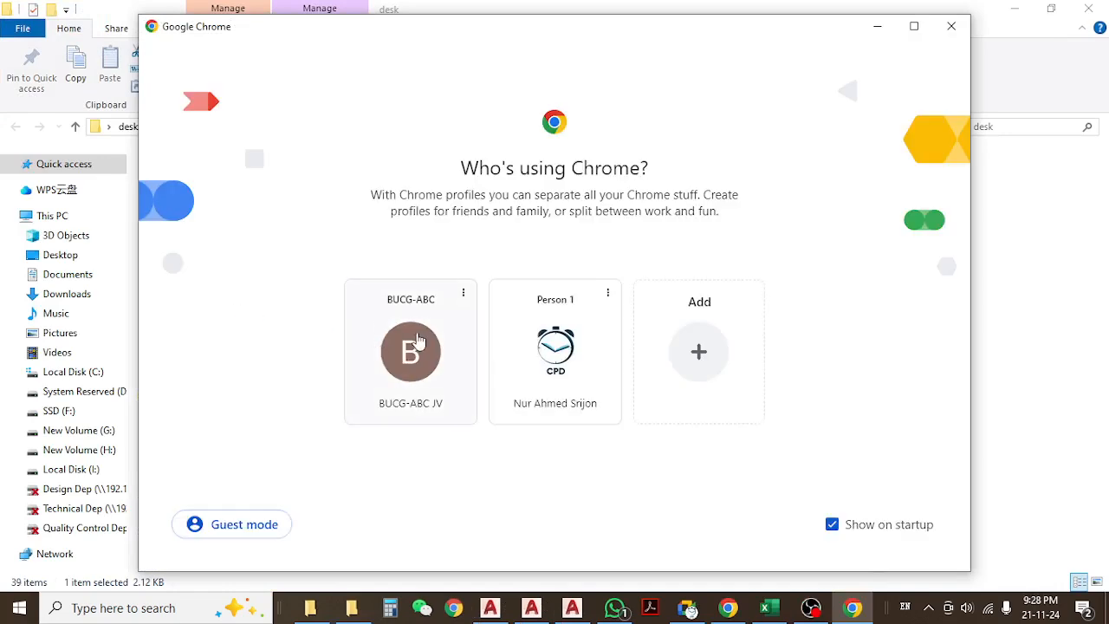
left_click(417, 339)
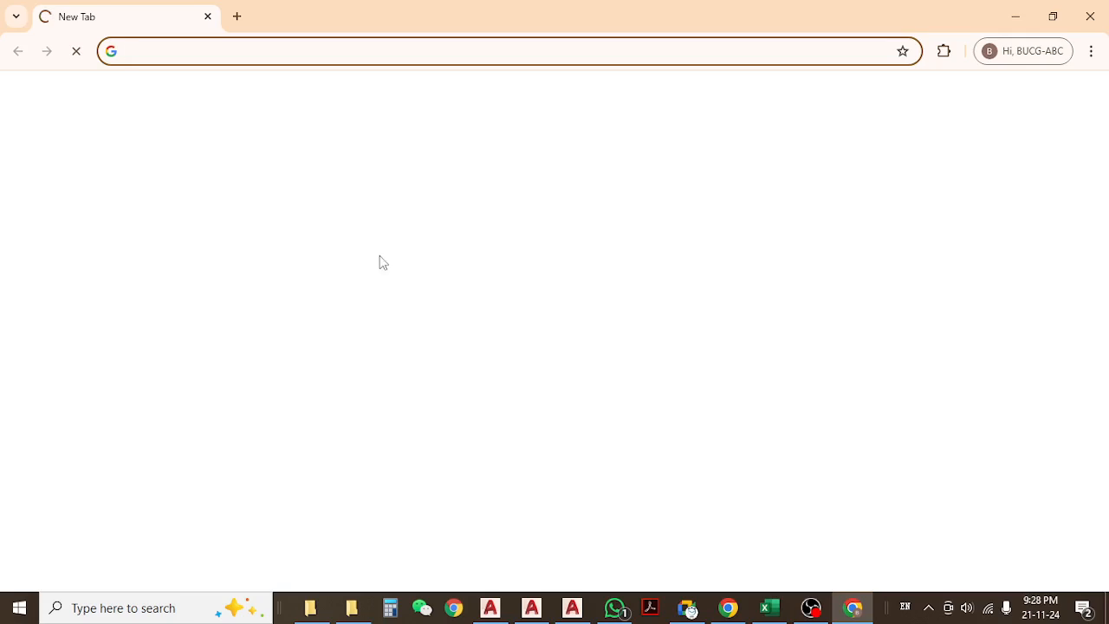
- Search the web for "tlen autocad"
left_click(195, 50)
type("a")
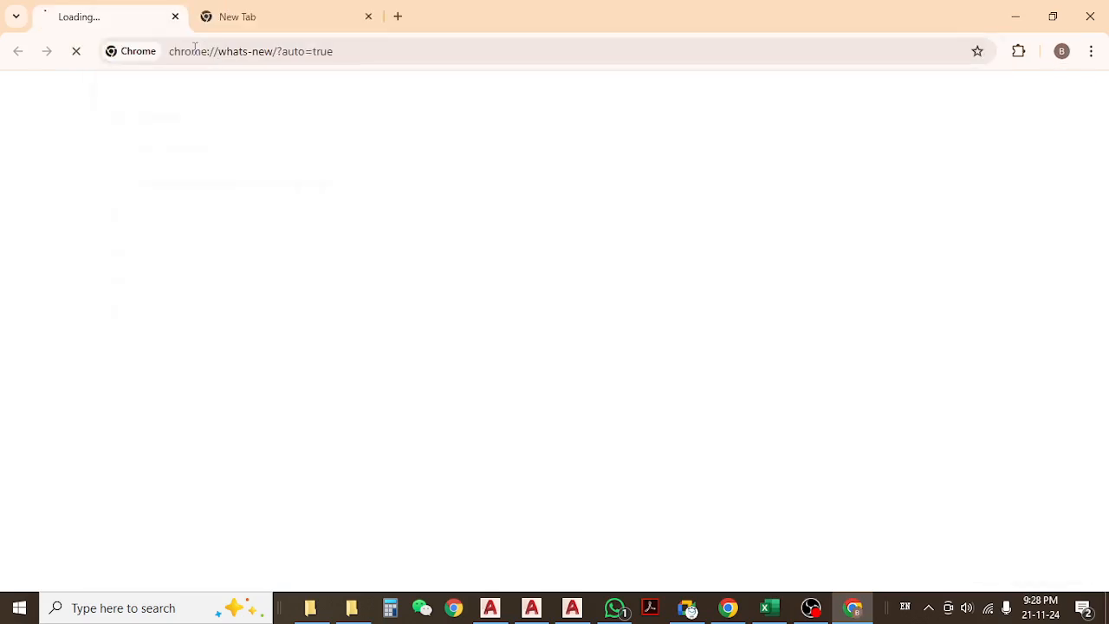
left_click(401, 16)
left_click(326, 49)
type("t")
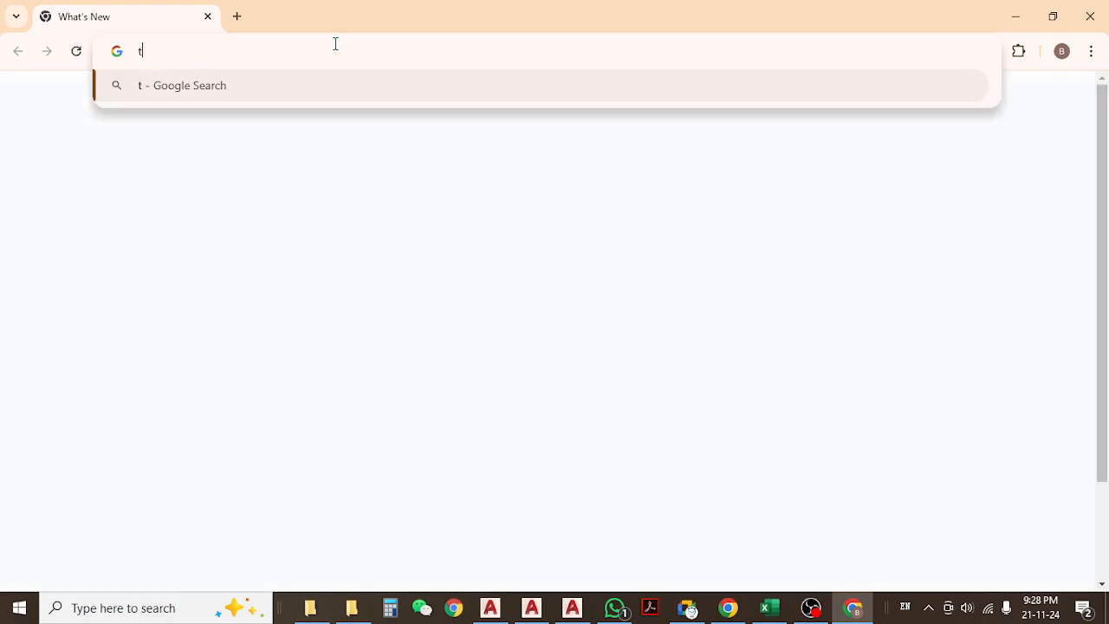
type("len autoca")
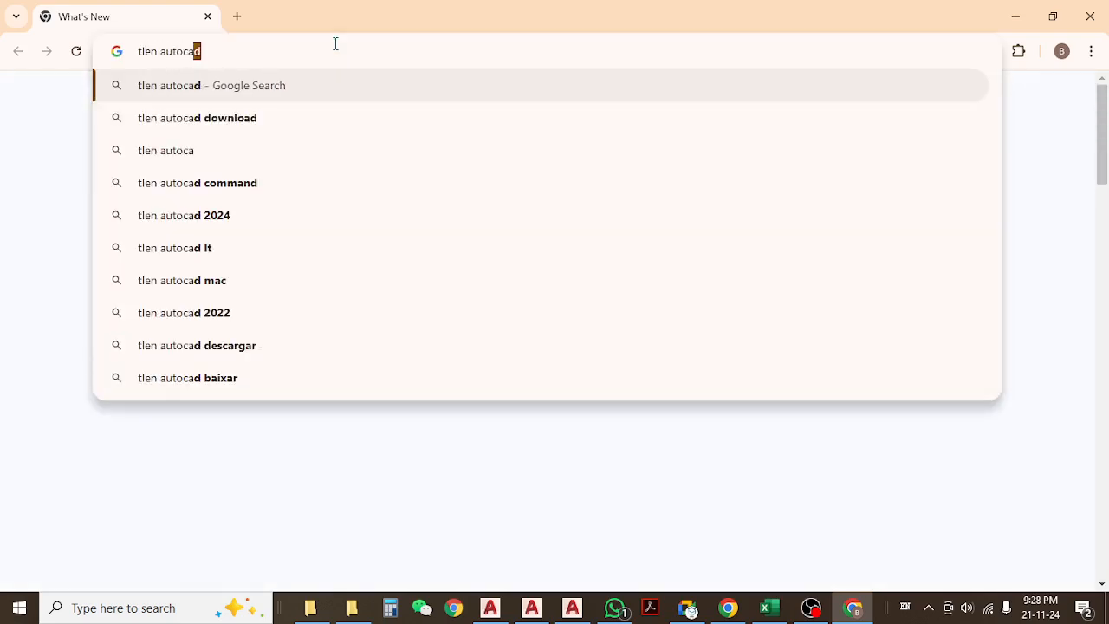
key("Return")
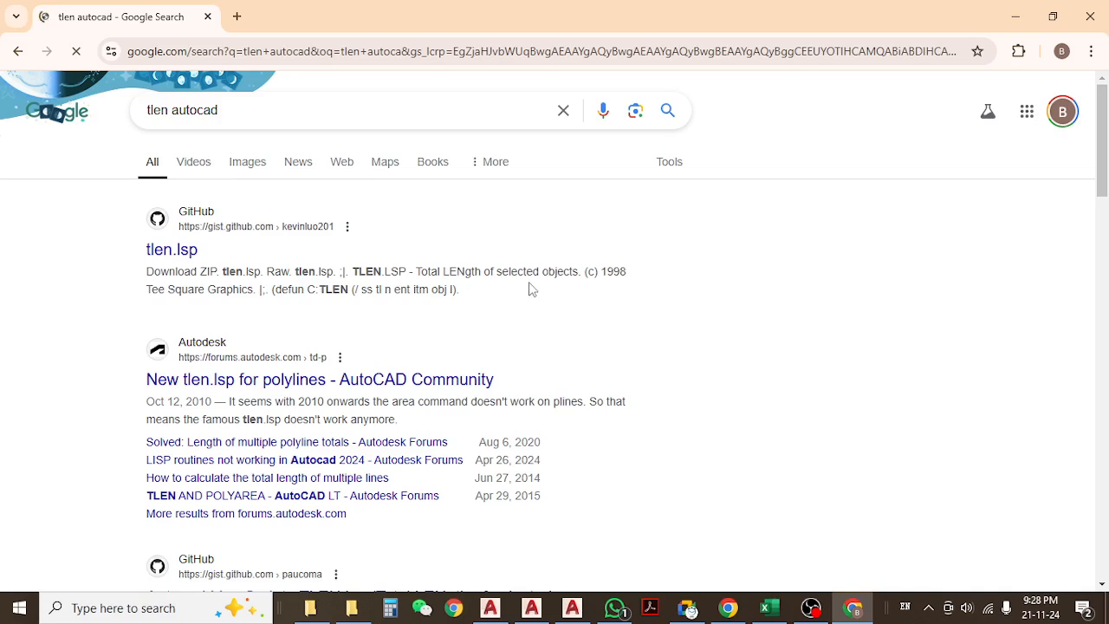
- Open the tlen.lsp GitHub Gist from the search results and download it as a ZIP
scroll(531, 289, "down", 1)
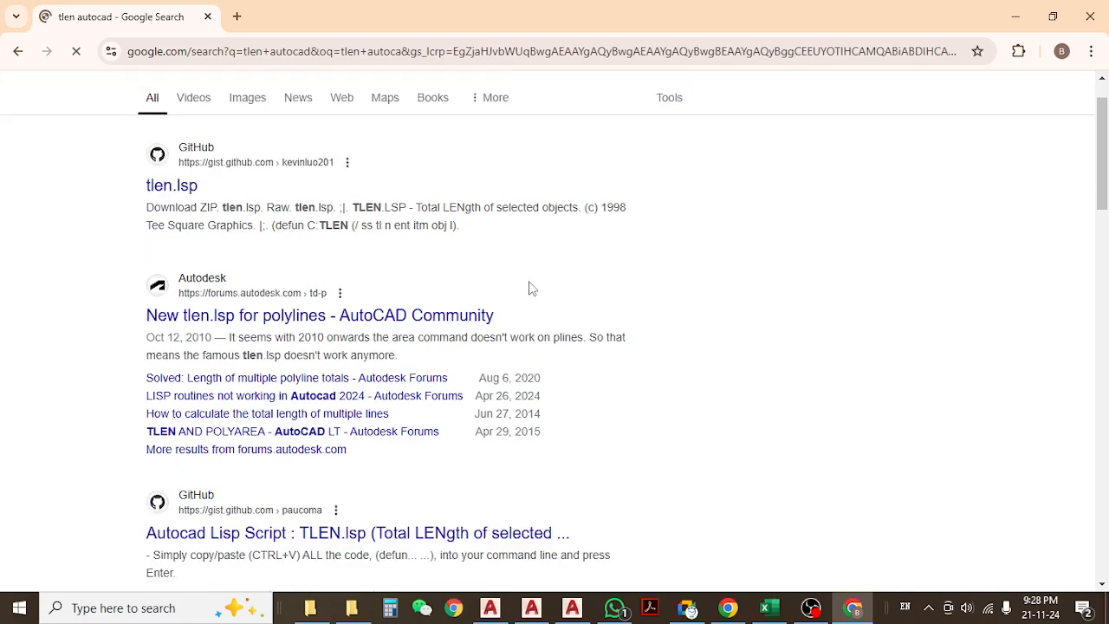
scroll(405, 272, "up", 1)
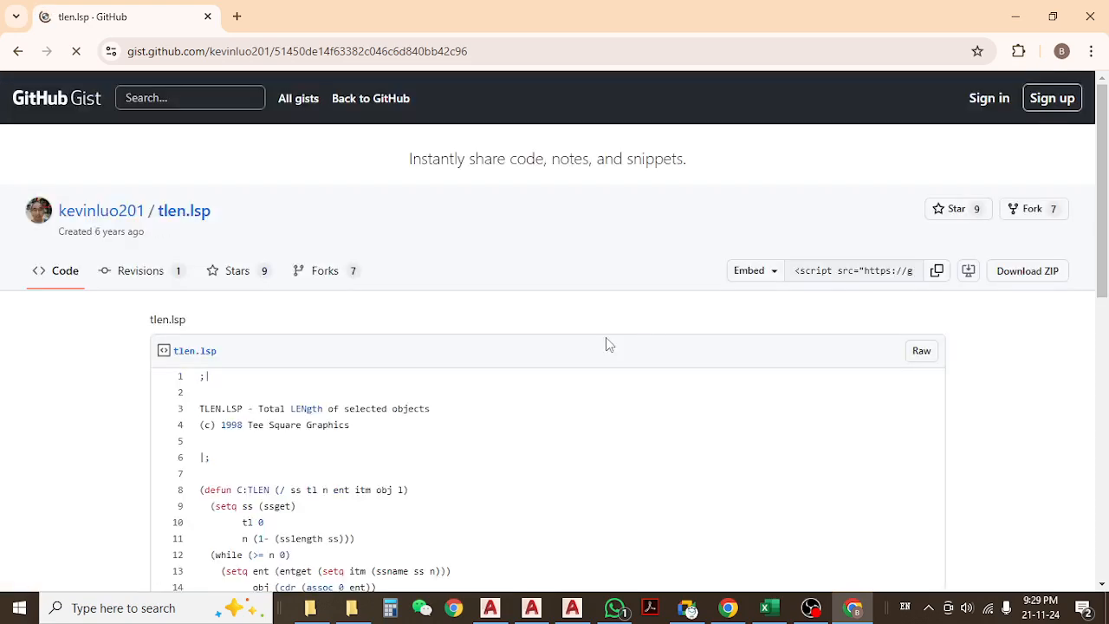
left_click(1015, 274)
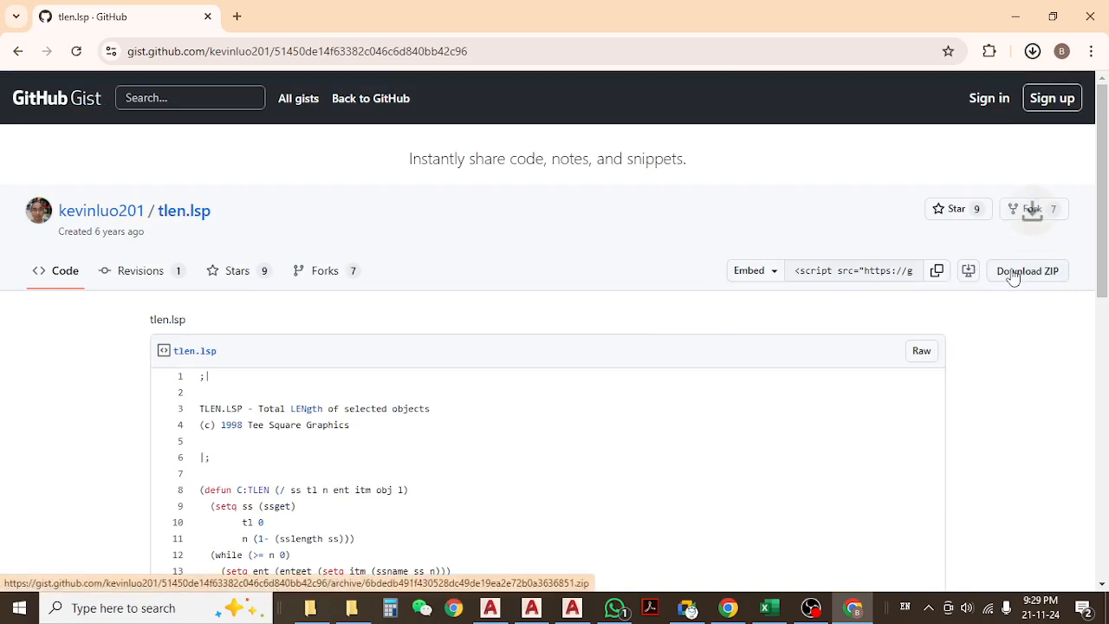
left_click(1032, 51)
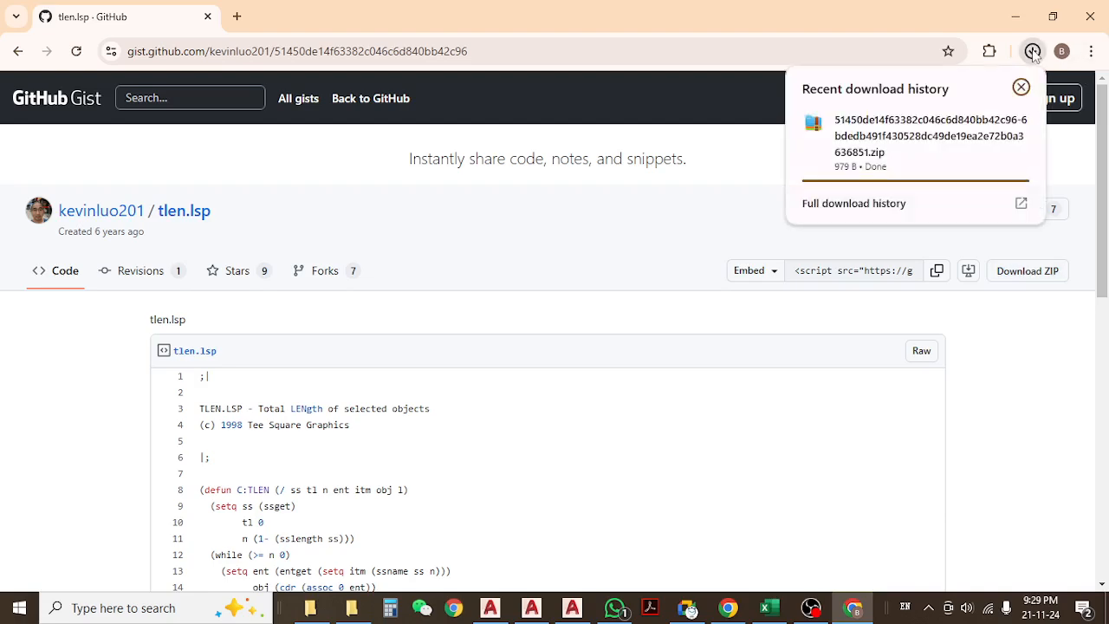
- Return to the search results and read through the Autodesk forum thread "New tlen.lsp for polylines"
left_click(19, 51)
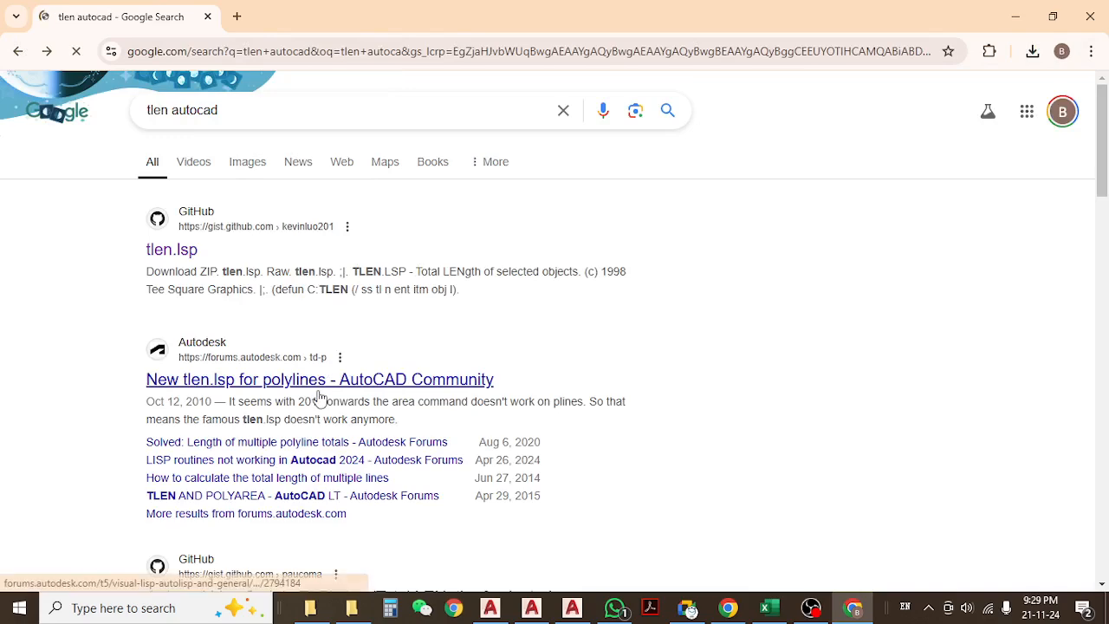
left_click(321, 379)
scroll(322, 388, "down", 2)
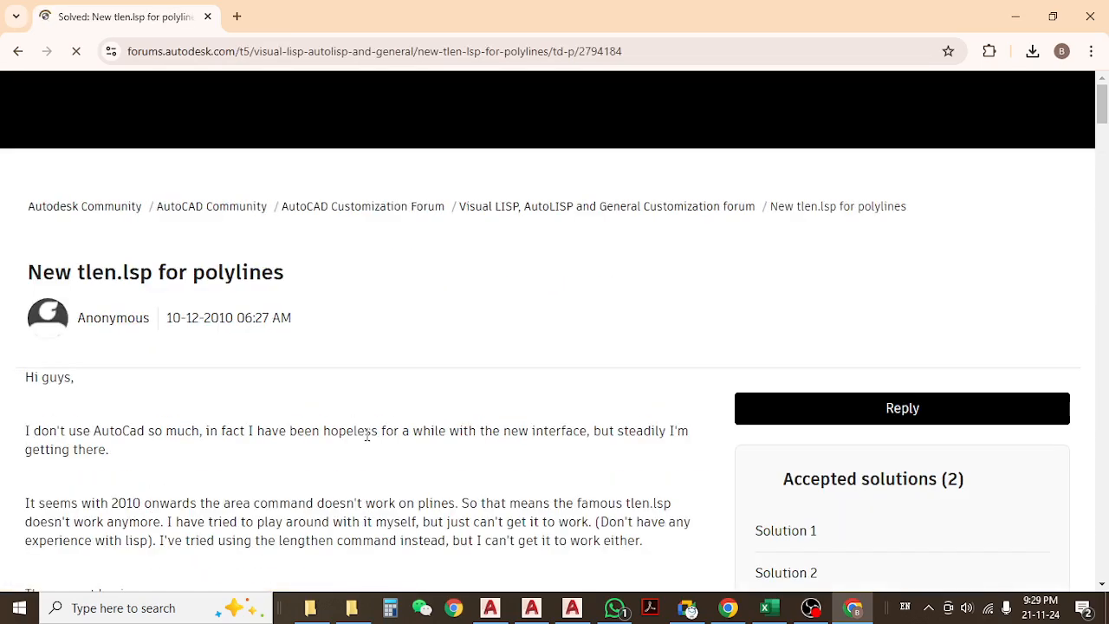
scroll(525, 420, "down", 5)
scroll(525, 420, "down", 10)
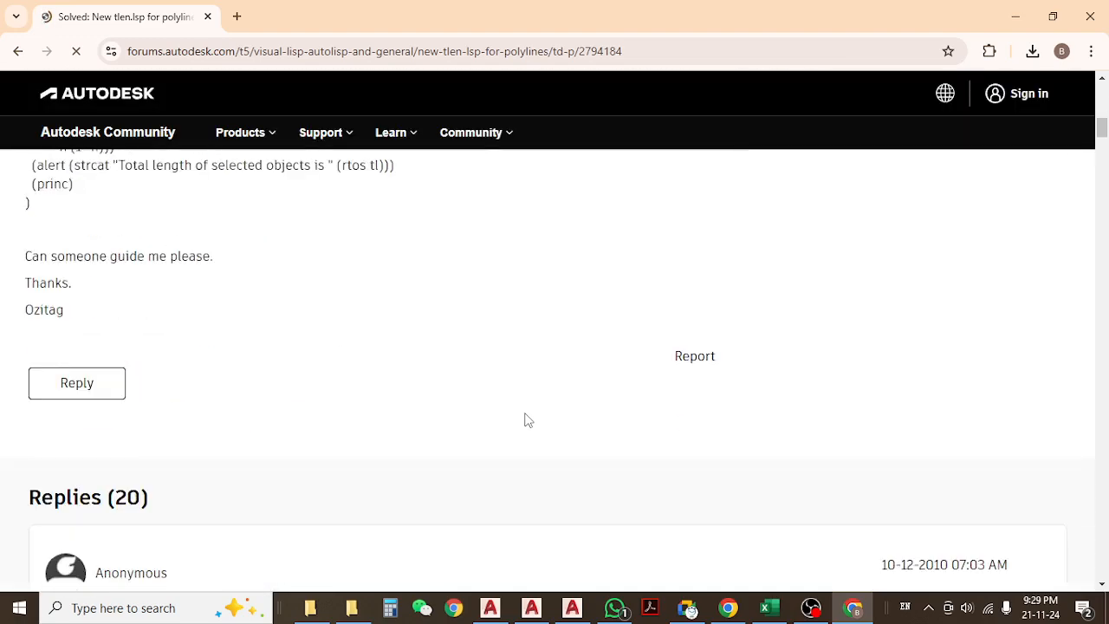
scroll(527, 421, "down", 4)
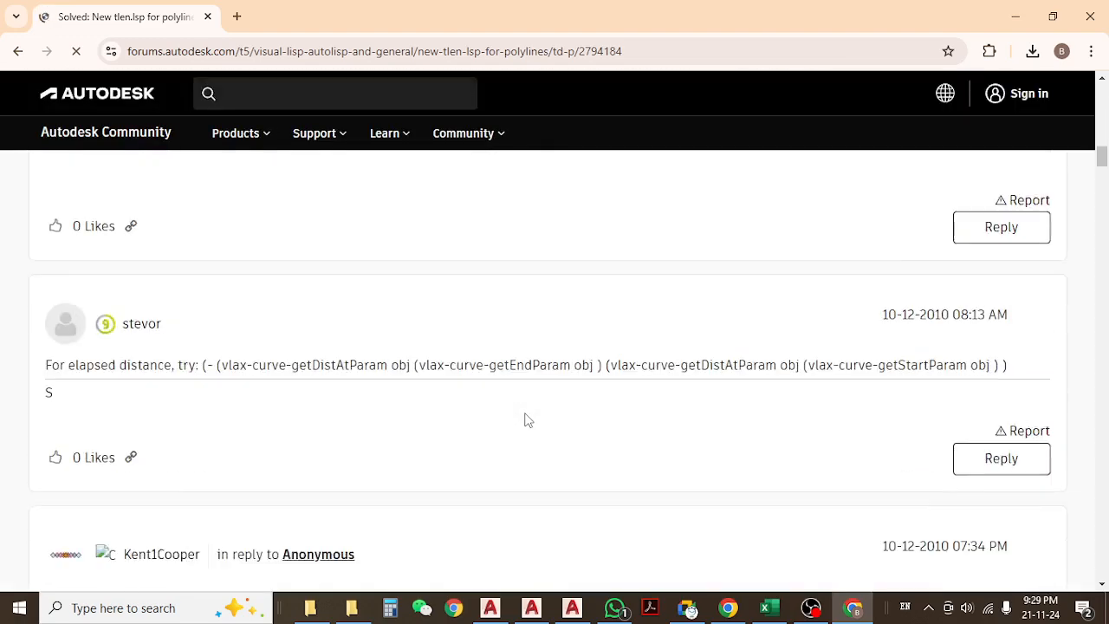
scroll(528, 420, "down", 5)
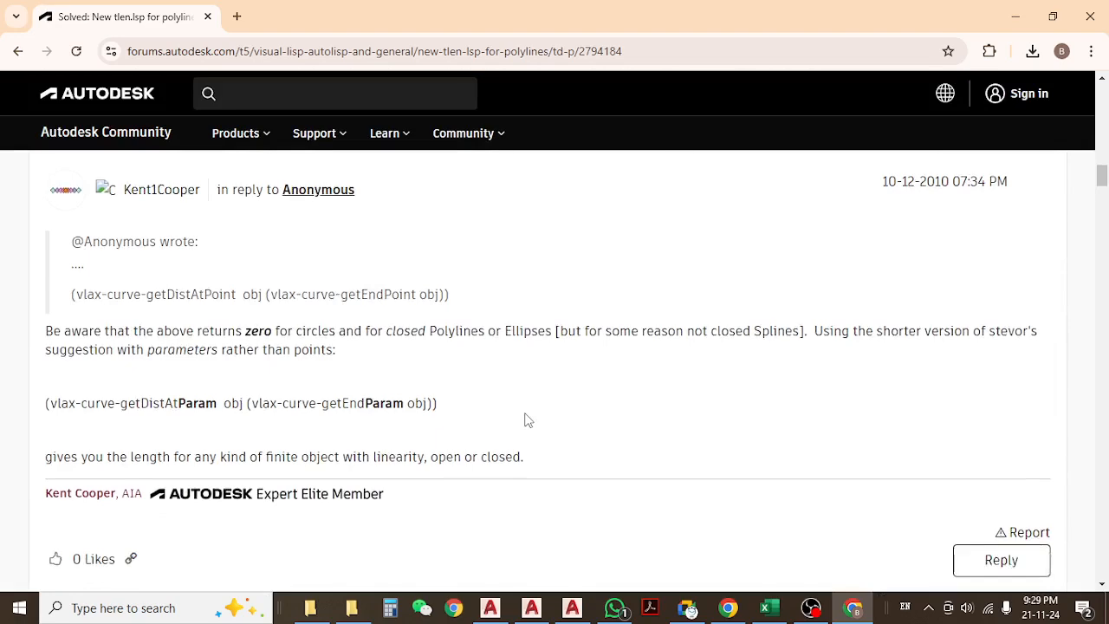
- Show the downloaded ZIP in the Downloads folder and extract it into a folder of the same name
left_click(1032, 52)
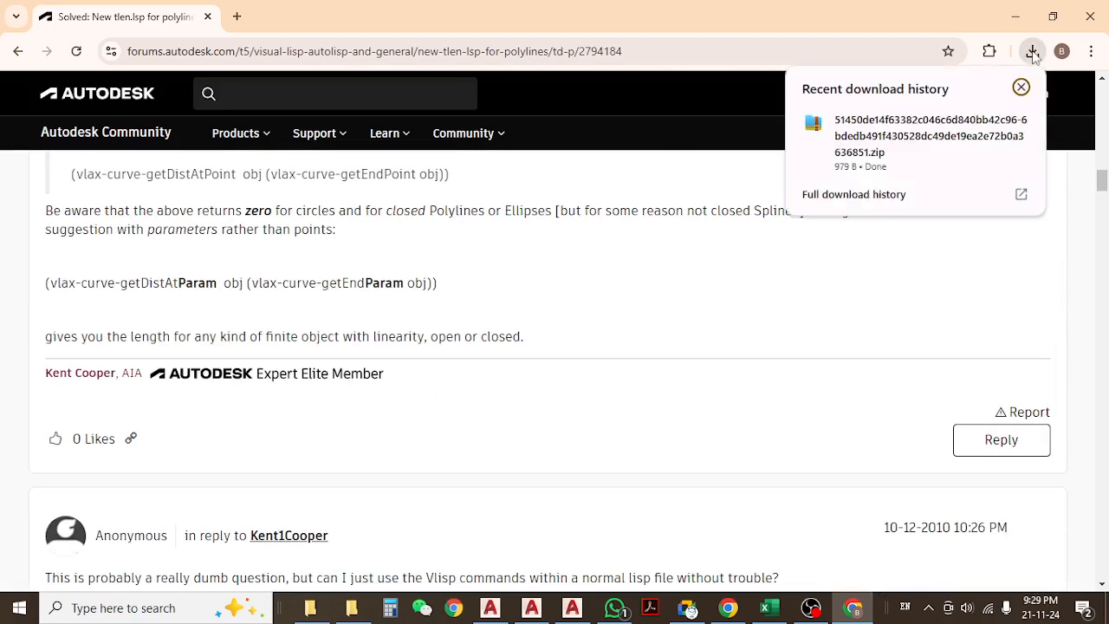
left_click(989, 121)
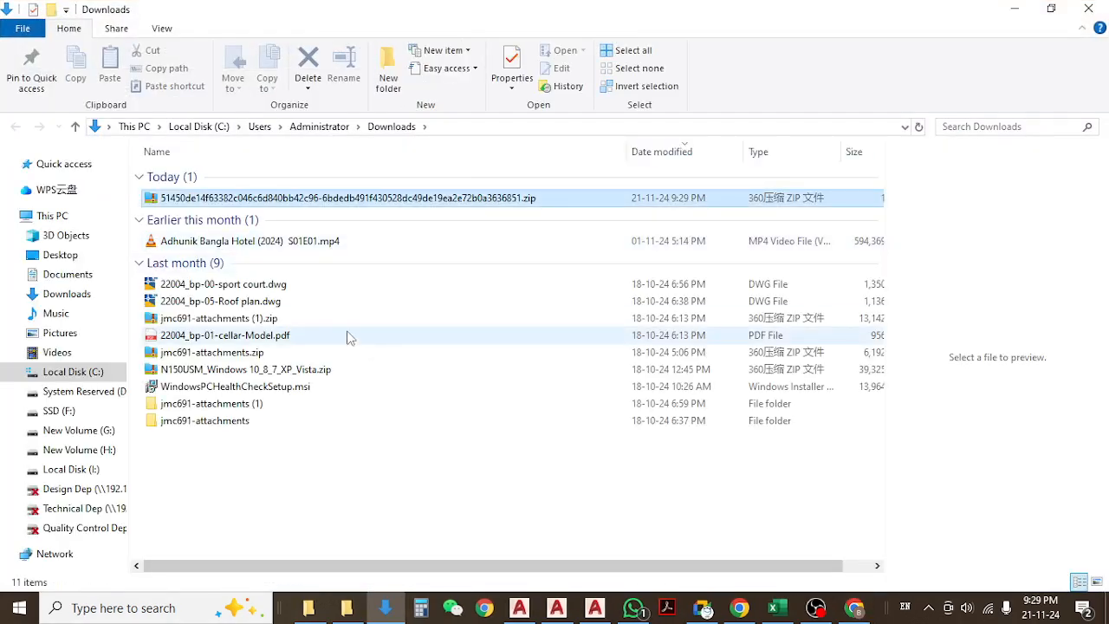
right_click(239, 201)
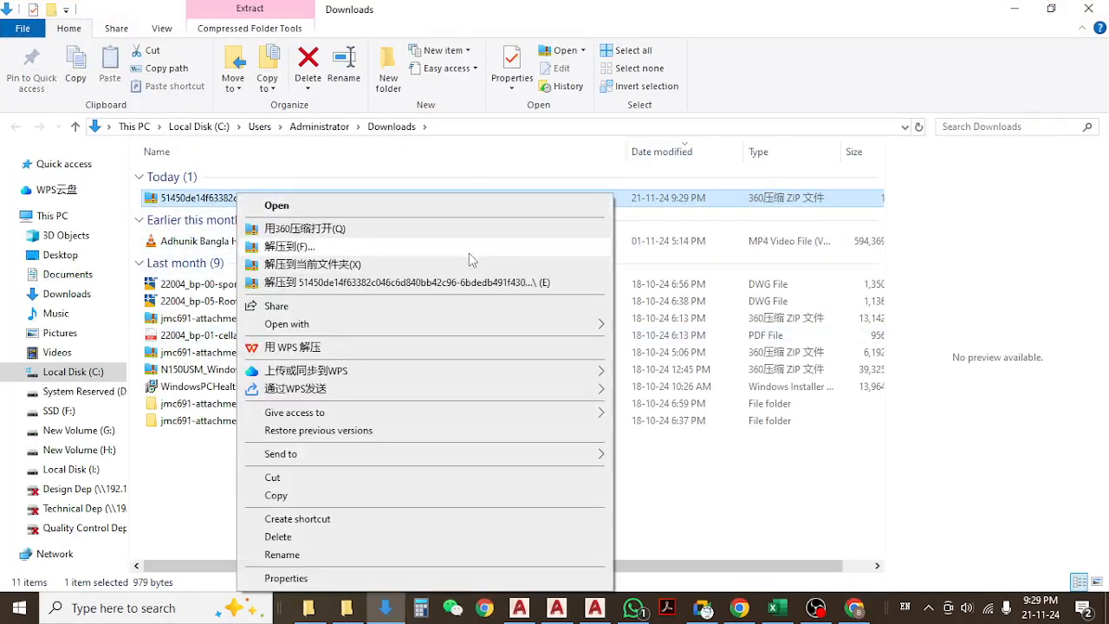
mouse_move(559, 324)
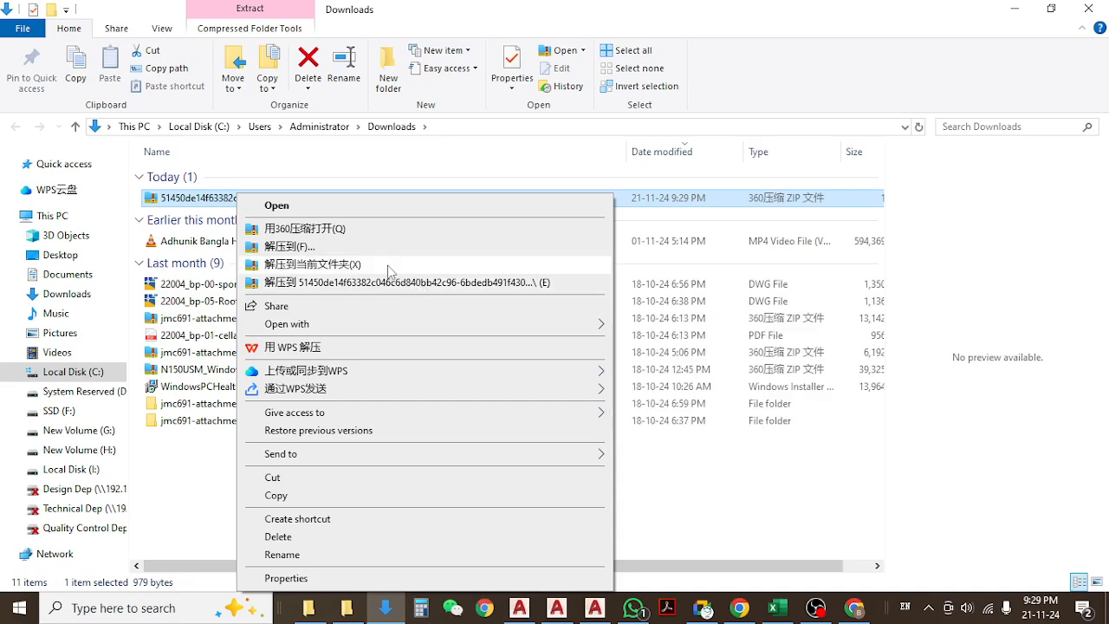
left_click(401, 282)
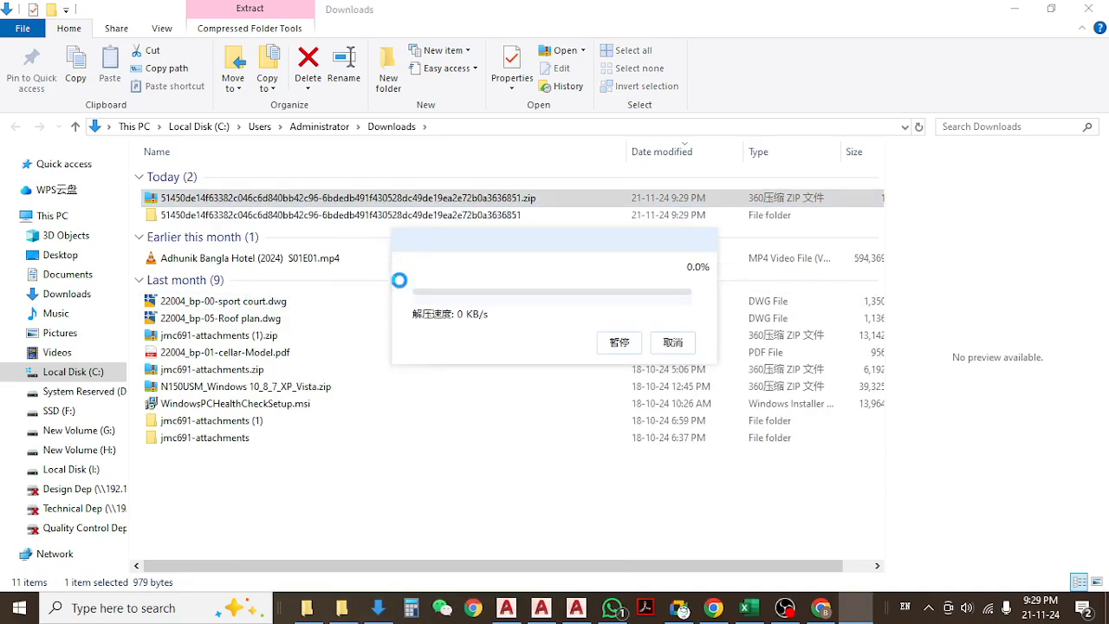
- Open the extracted folder and try to open the tlen.lsp file in it
left_click(289, 216)
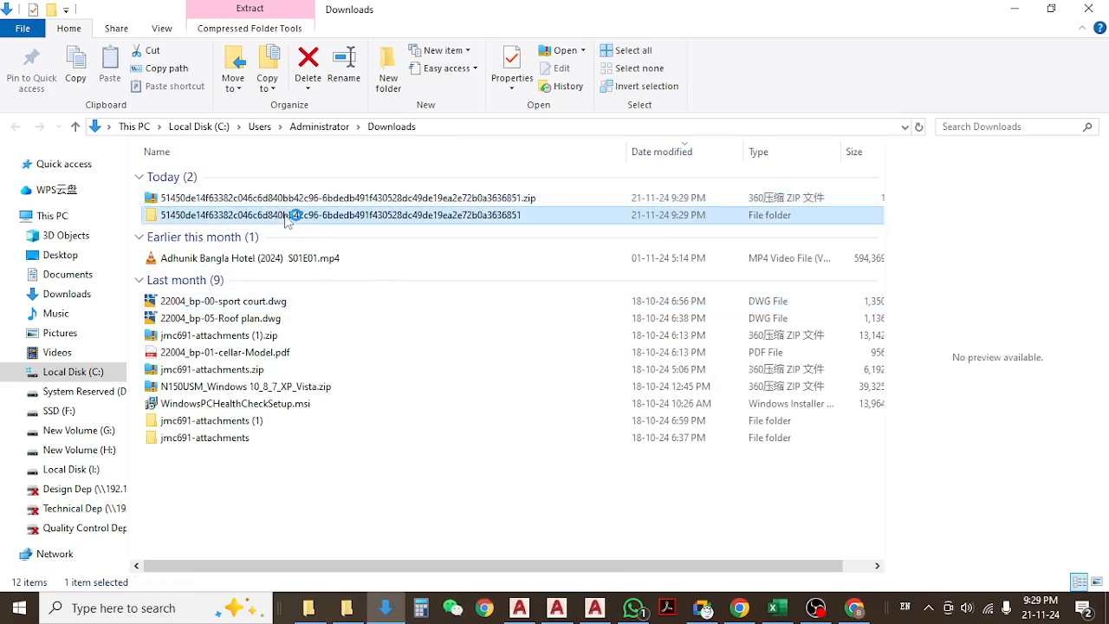
double_click(289, 216)
left_click(156, 186)
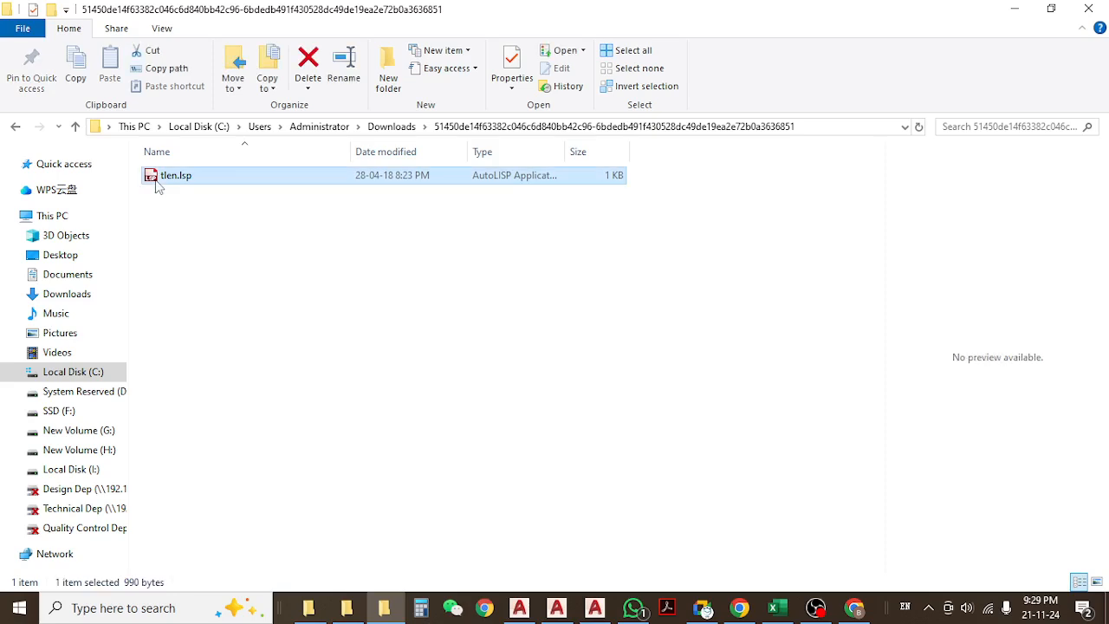
double_click(156, 183)
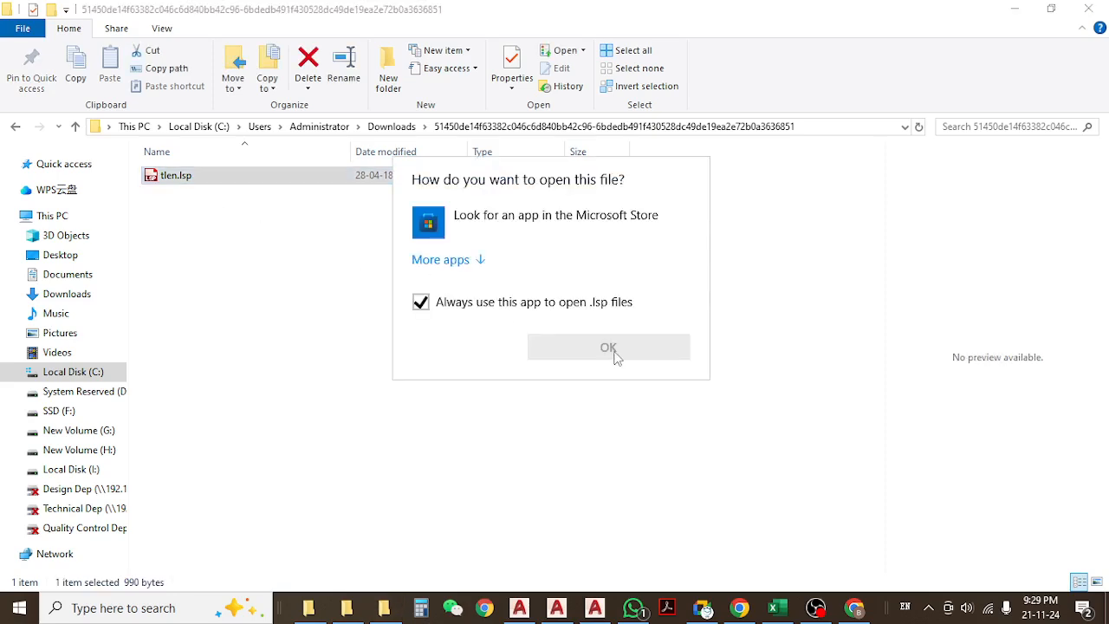
- Try to find a program for opening tlen.lsp among the installed apps and in Program Files, and cancel the choice
left_click(446, 260)
scroll(505, 375, "down", 5)
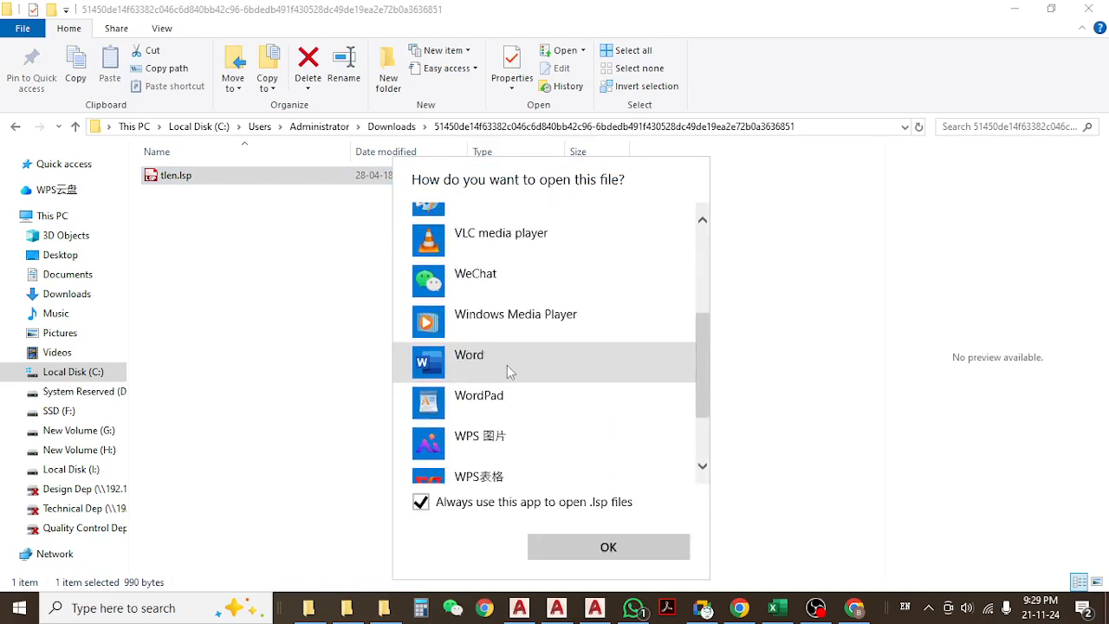
scroll(507, 365, "down", 2)
left_click(476, 459)
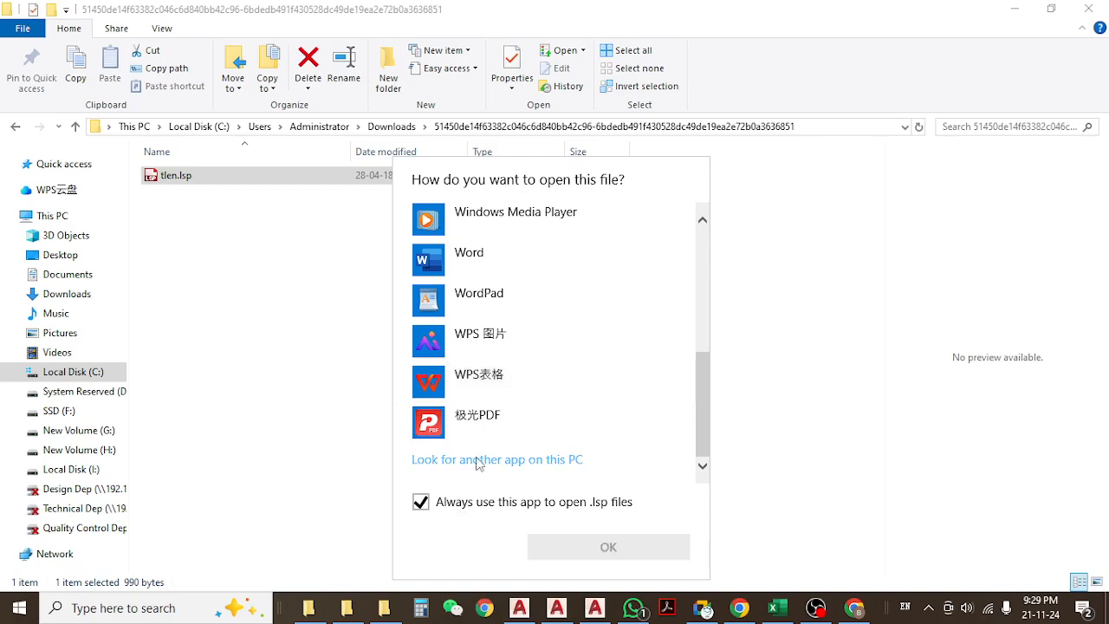
scroll(340, 283, "down", 1)
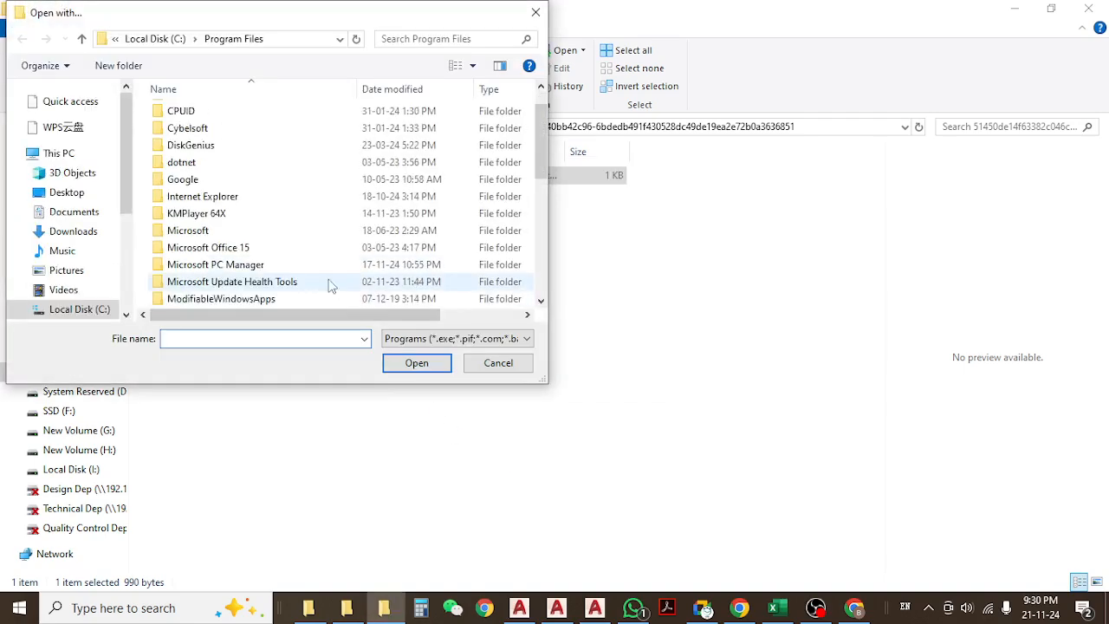
scroll(298, 237, "down", 6)
scroll(299, 236, "up", 4)
scroll(300, 234, "up", 3)
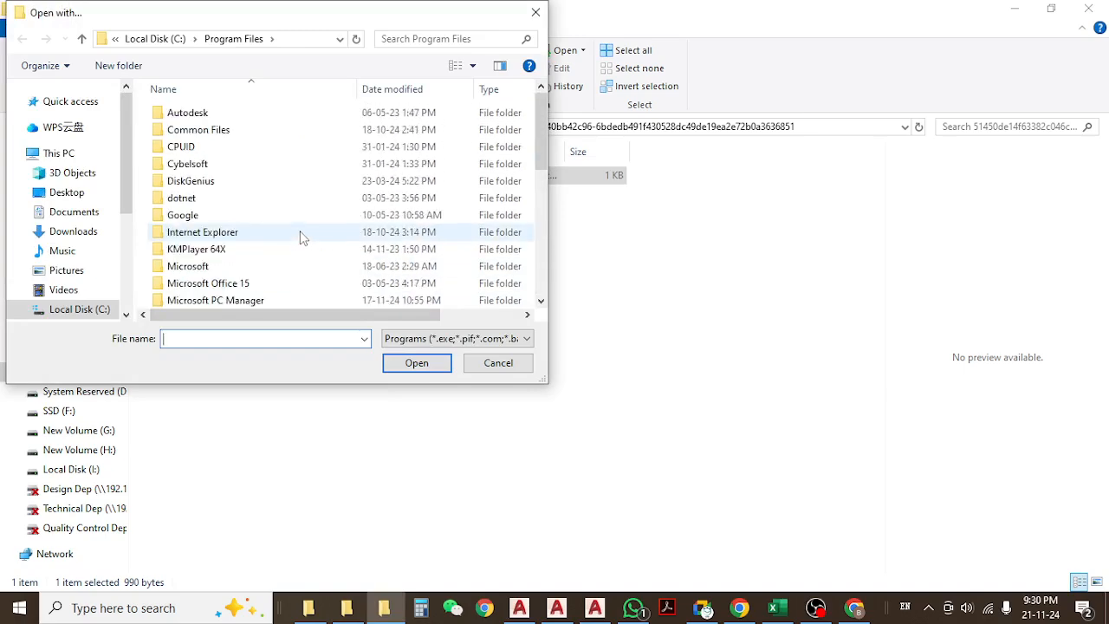
left_click(537, 13)
left_click(235, 208)
left_click_drag(223, 177, 646, 449)
left_click(549, 391)
left_click(208, 176)
mouse_move(201, 177)
left_mouse_down()
mouse_move(668, 475)
mouse_move(574, 540)
mouse_move(524, 604)
mouse_move(445, 356)
left_mouse_up()
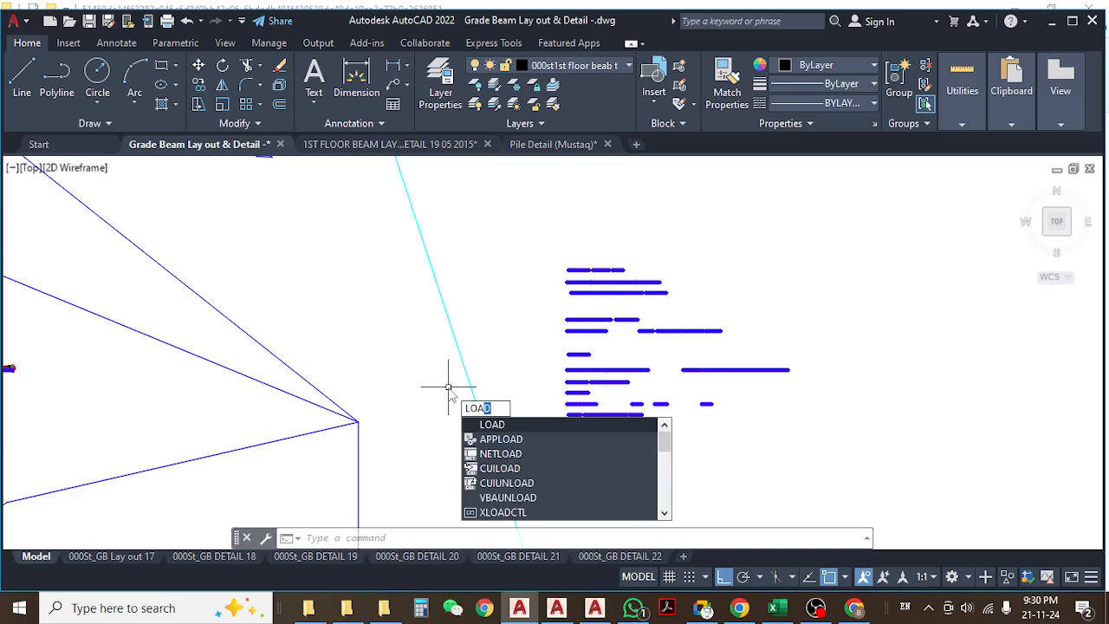
- Switch to AutoCAD and try to load tlen.lsp from the extracted folder in Downloads with the LOAD command
key("Return")
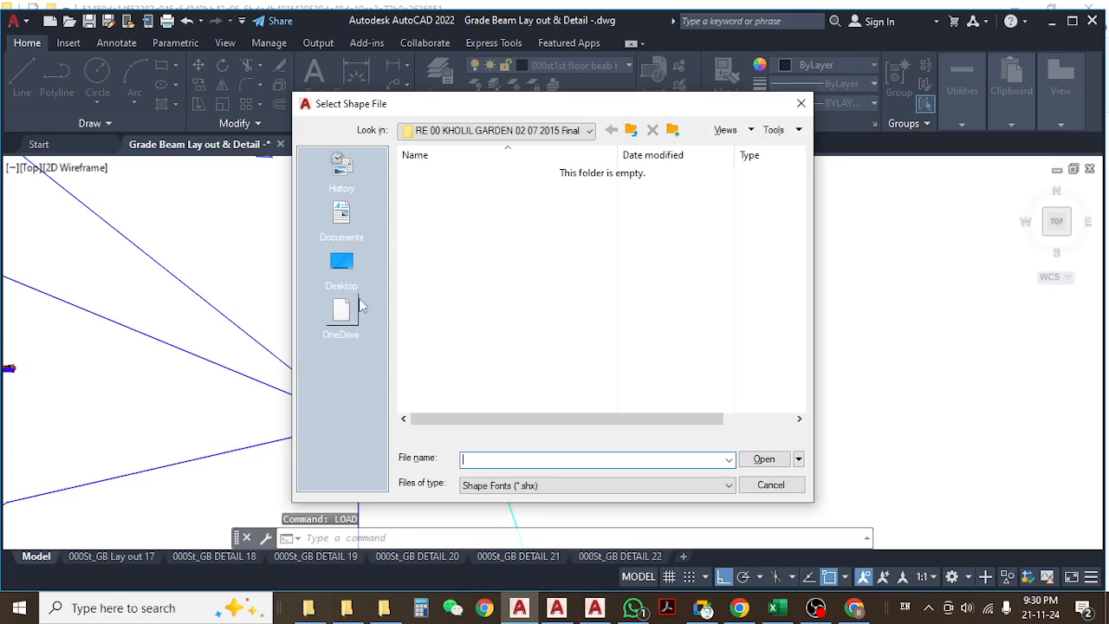
left_click(351, 271)
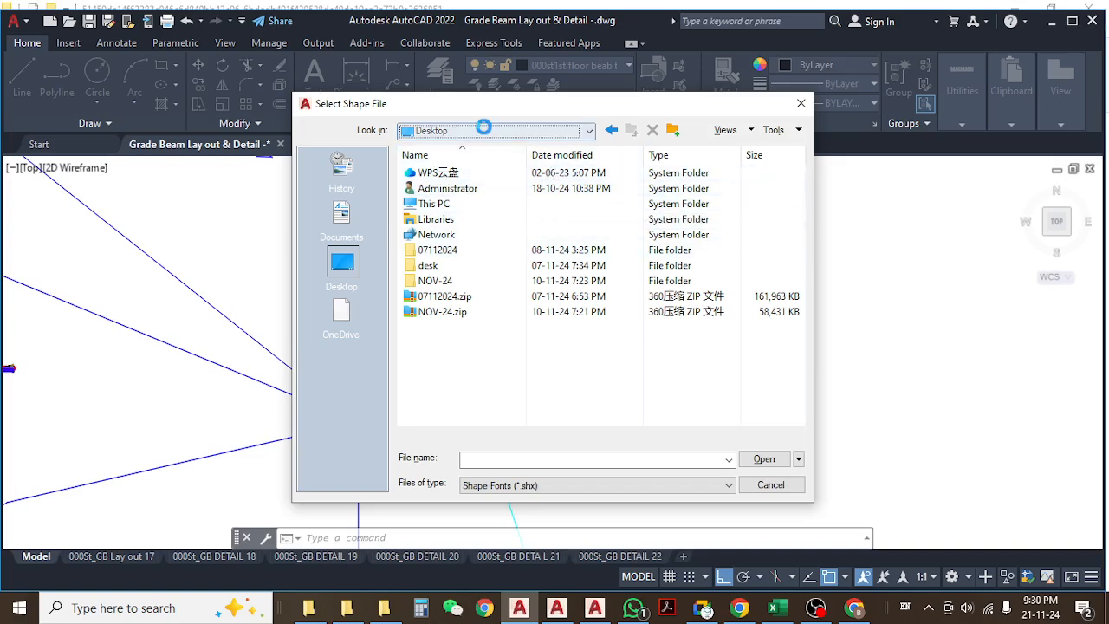
left_click(481, 131)
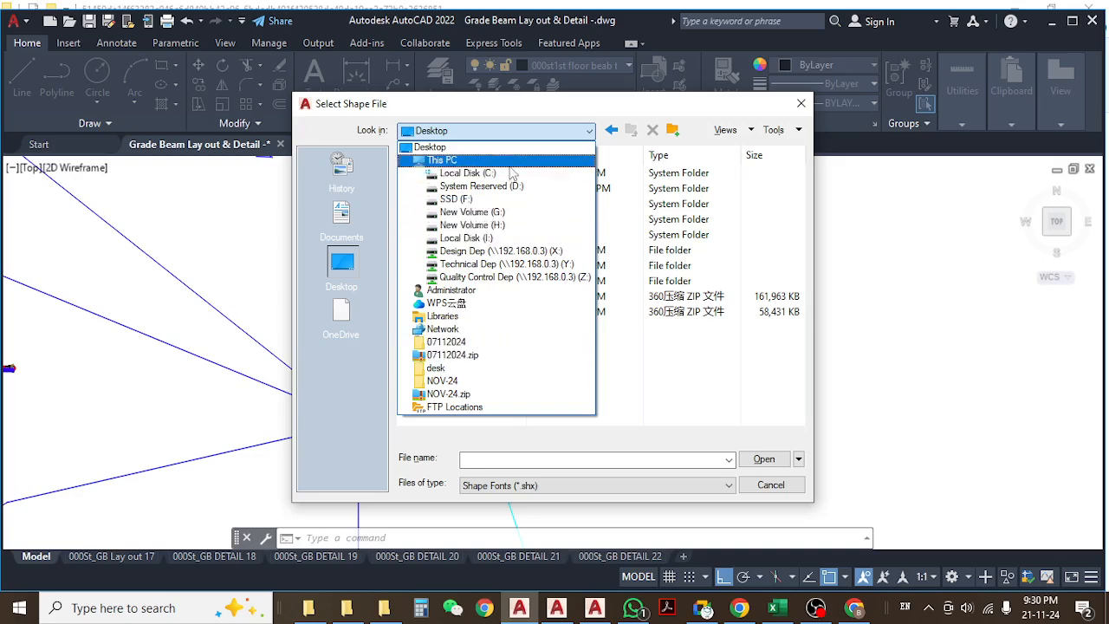
left_click(466, 162)
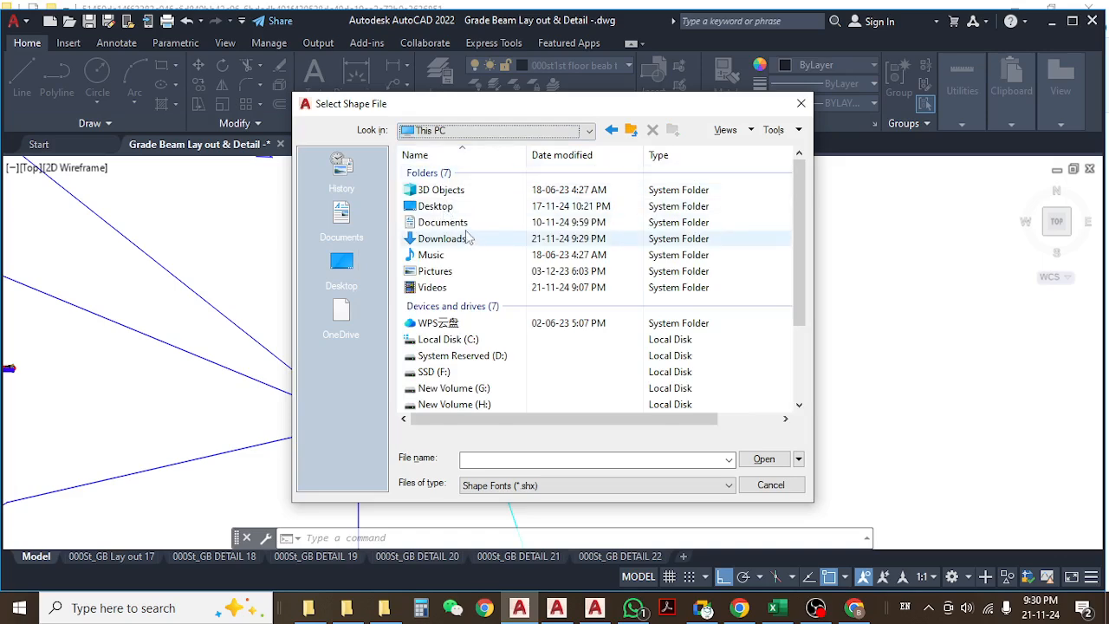
double_click(468, 240)
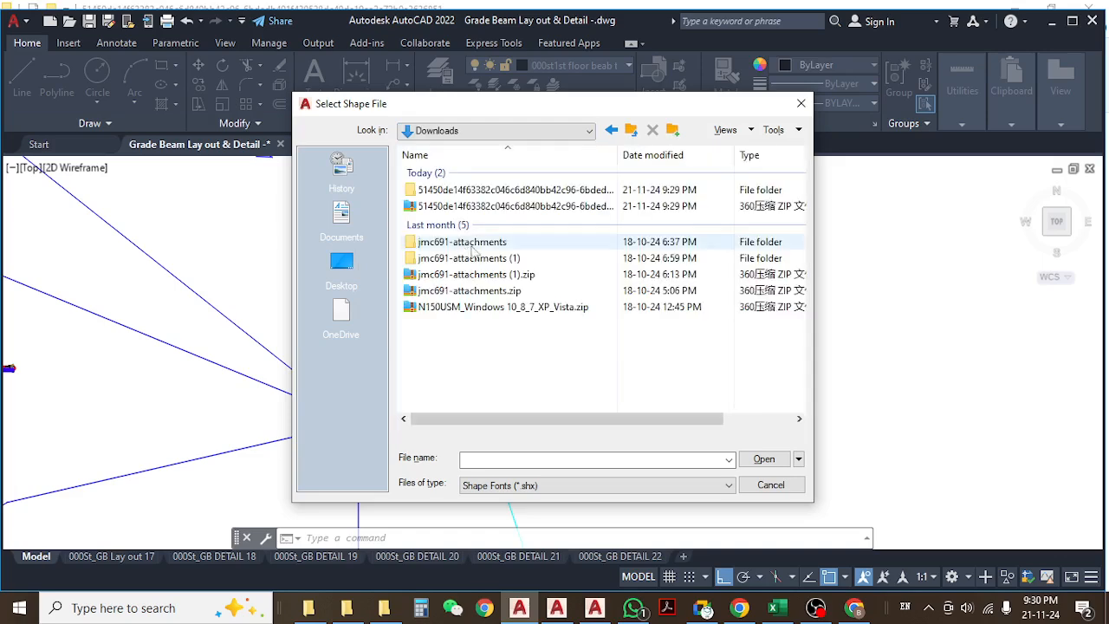
double_click(463, 191)
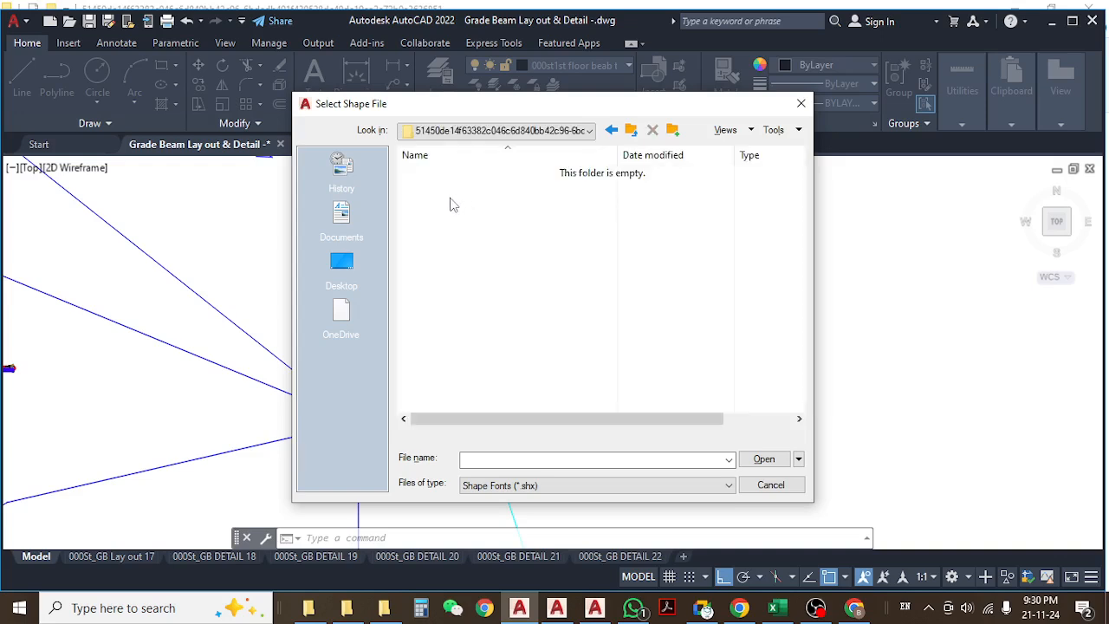
left_click(561, 488)
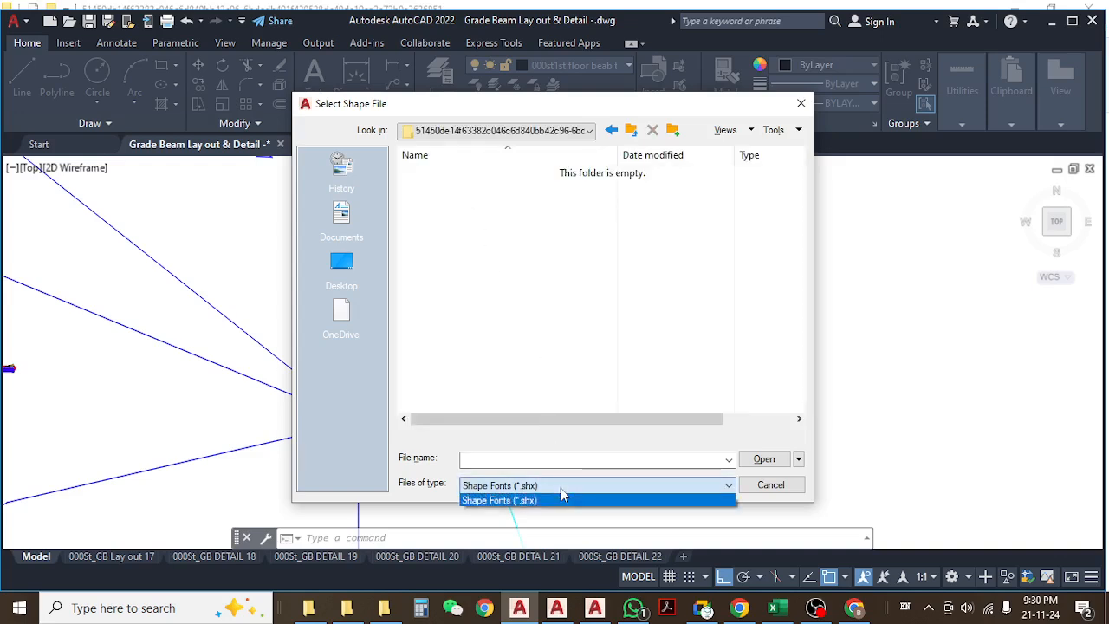
left_click(561, 492)
left_click(801, 104)
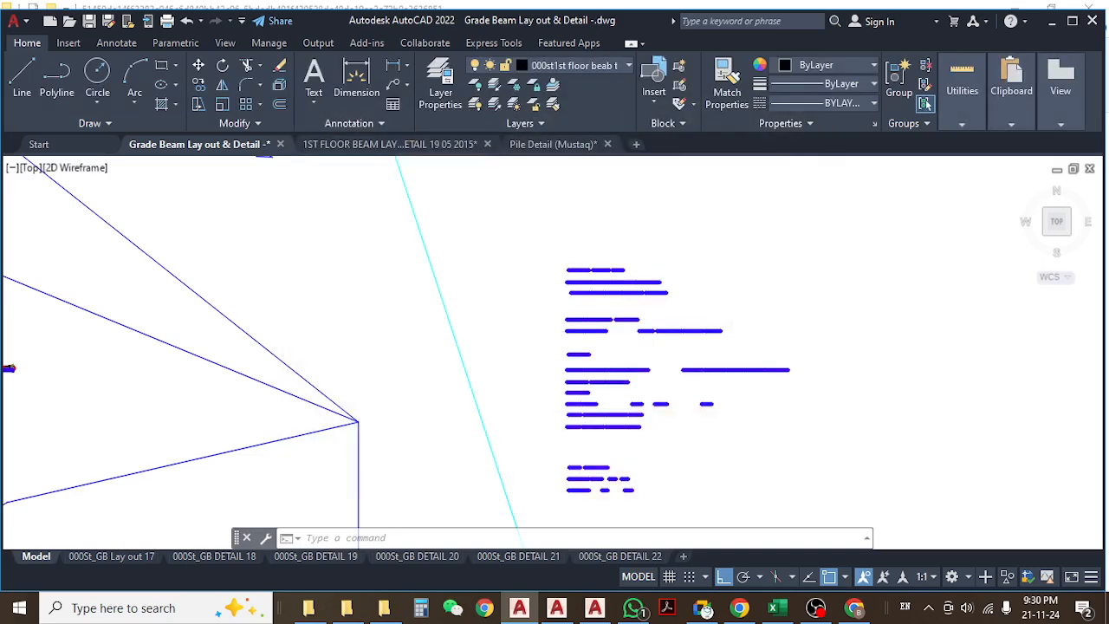
- Start APPLOAD and browse from the AutoCAD 2022 folder to the Downloads folder
type("P")
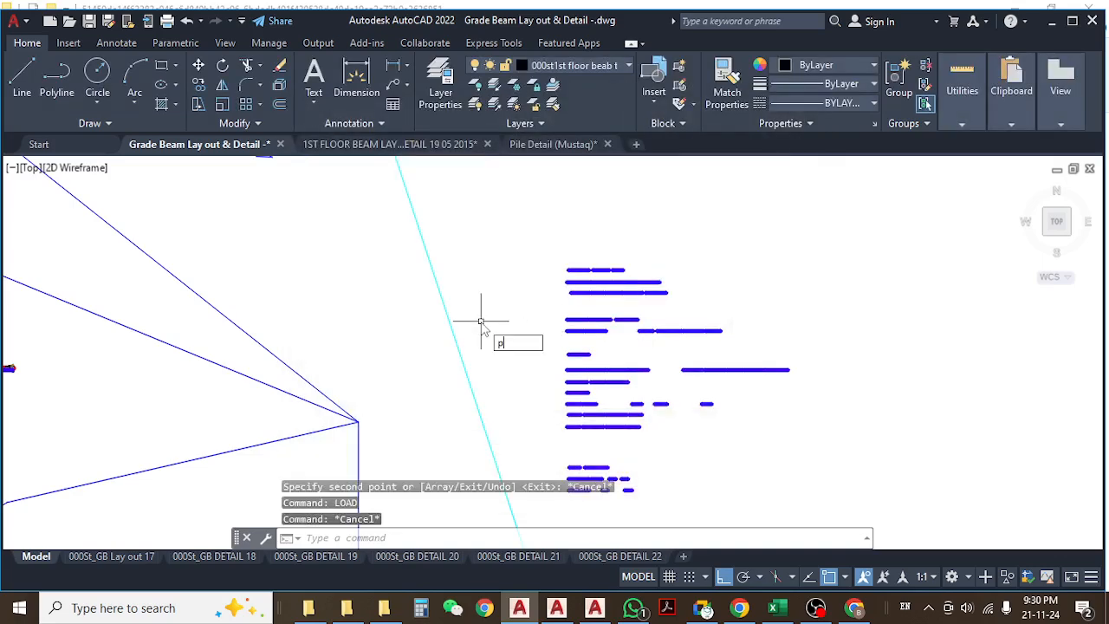
key("BackSpace")
type("app")
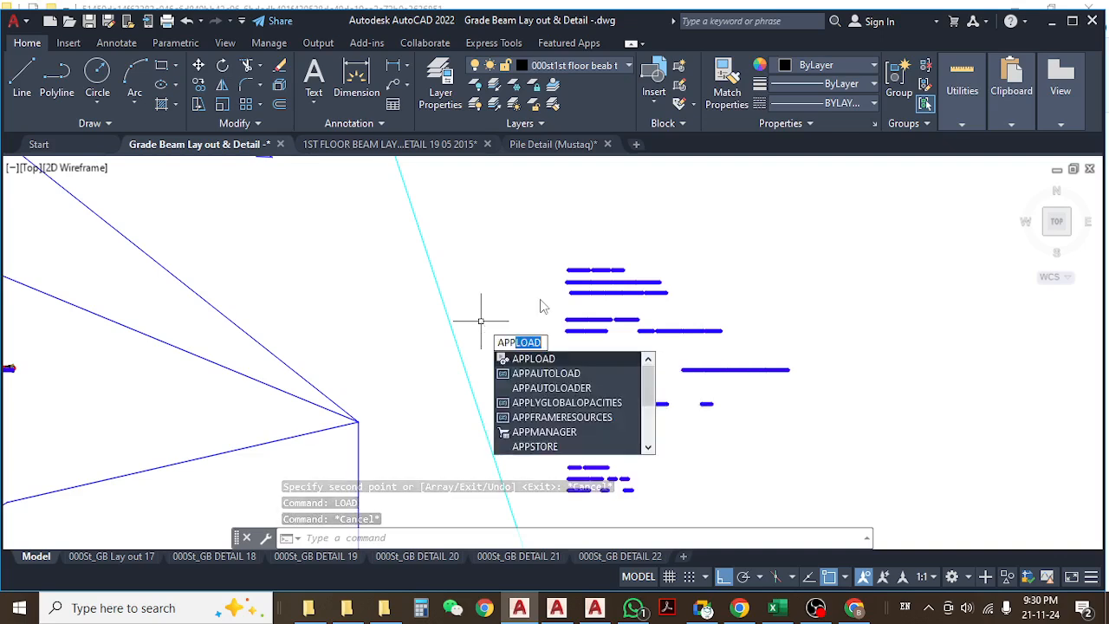
key("Return")
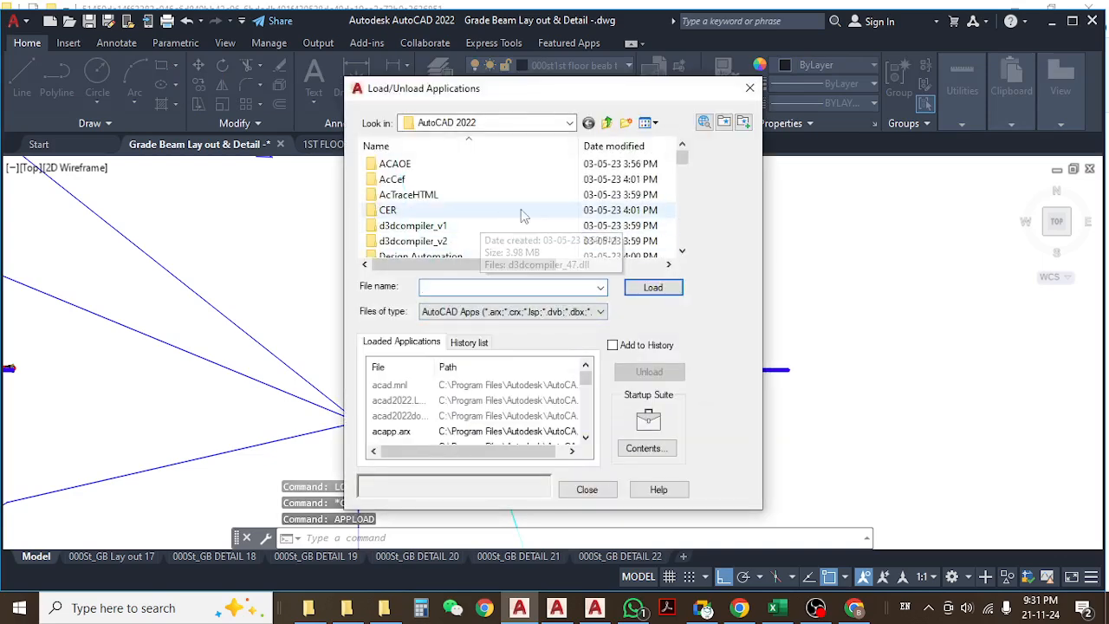
left_click(606, 123)
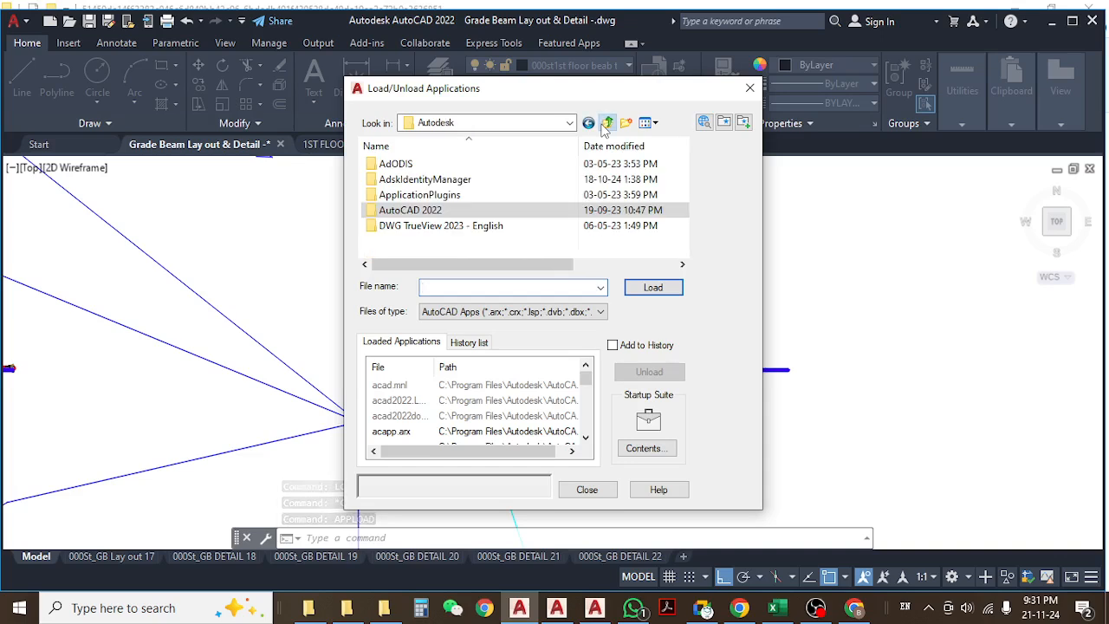
left_click(607, 122)
left_click(607, 122)
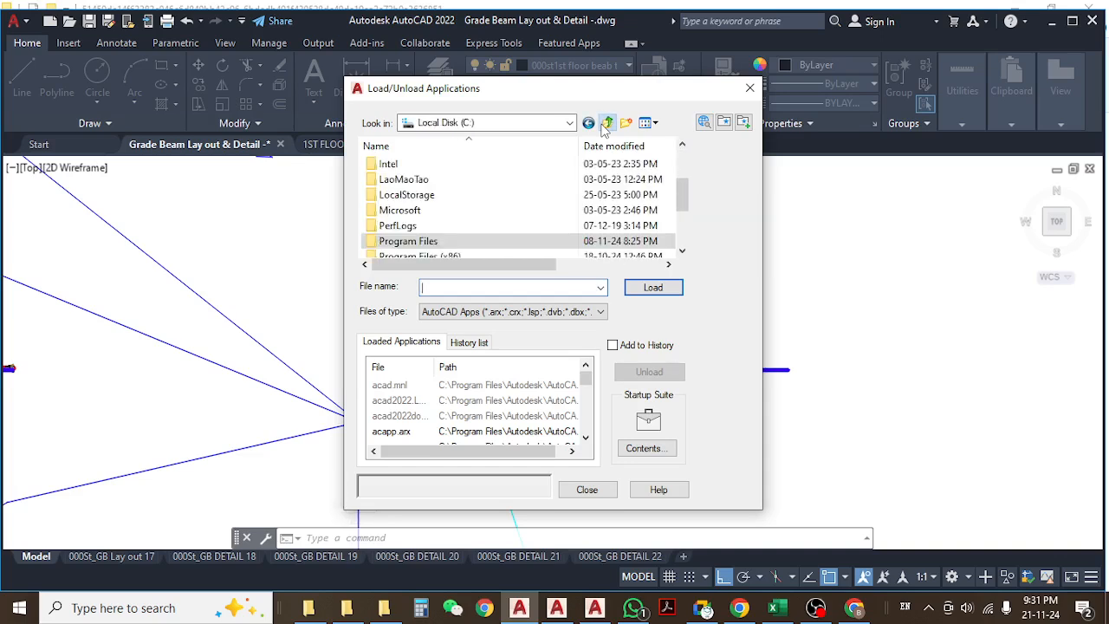
left_click(607, 122)
scroll(529, 182, "up", 5)
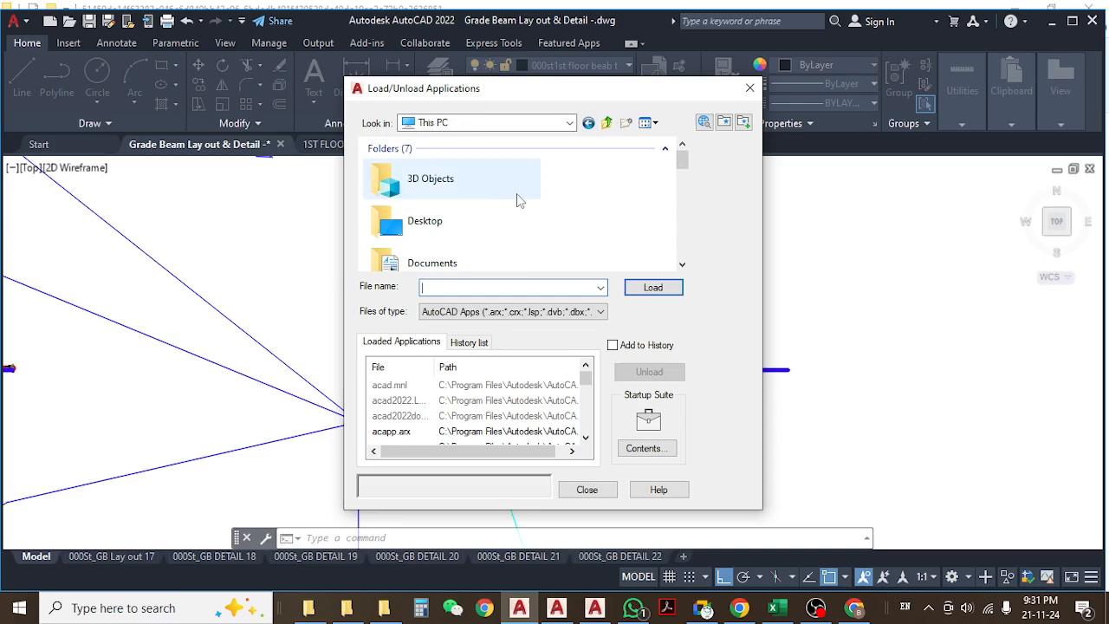
scroll(469, 228, "down", 1)
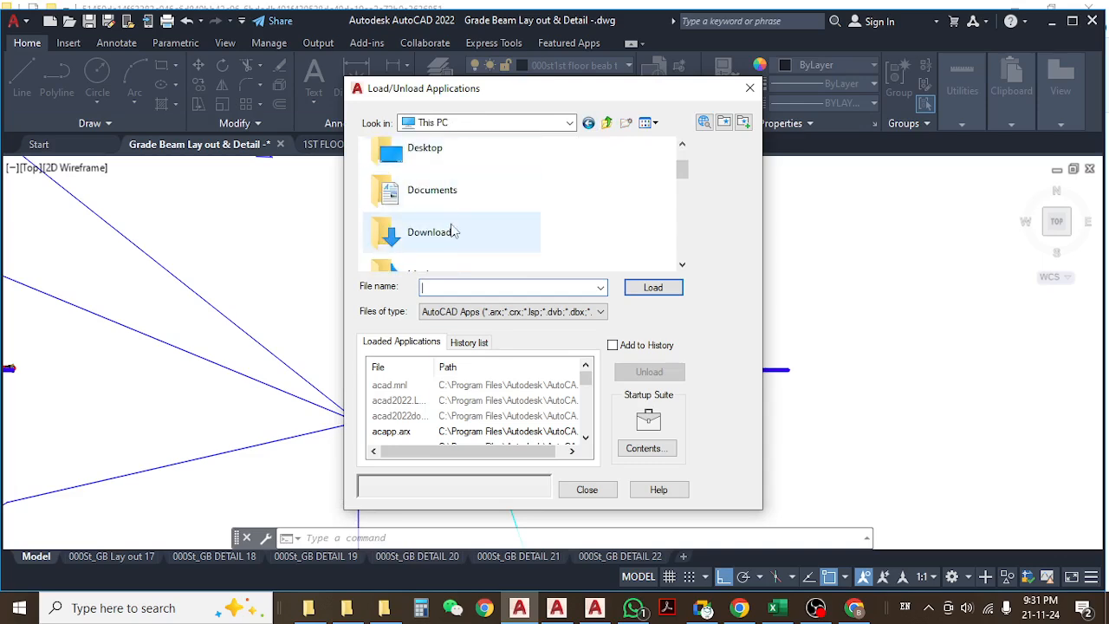
double_click(431, 231)
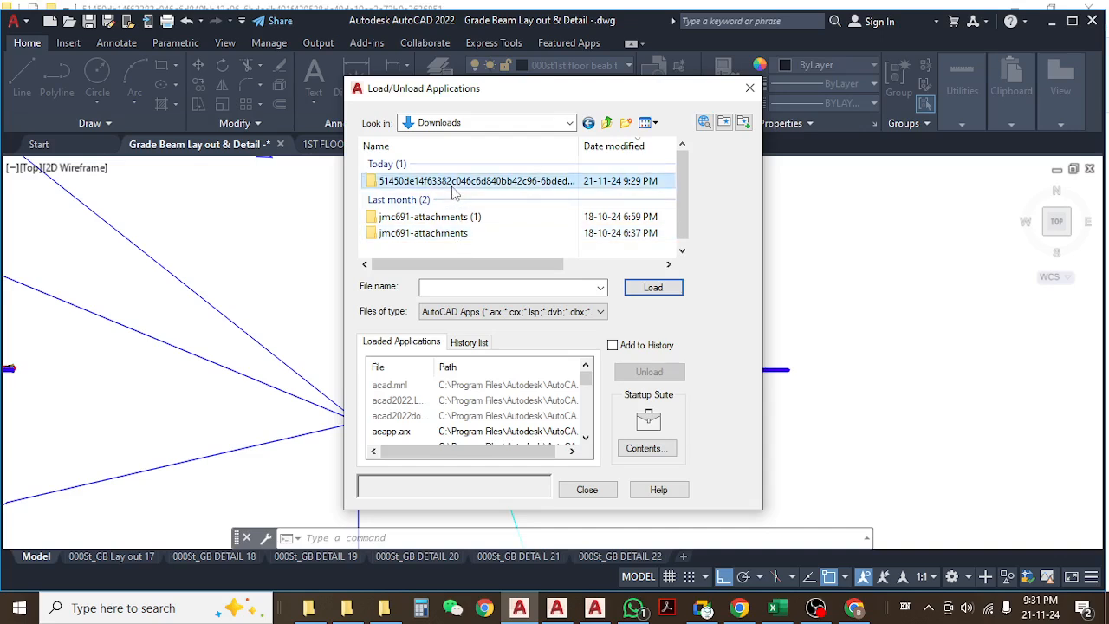
- Load tlen.lsp from the extracted folder, allow it with Always Load, and close the application loader
double_click(373, 180)
left_click(371, 171)
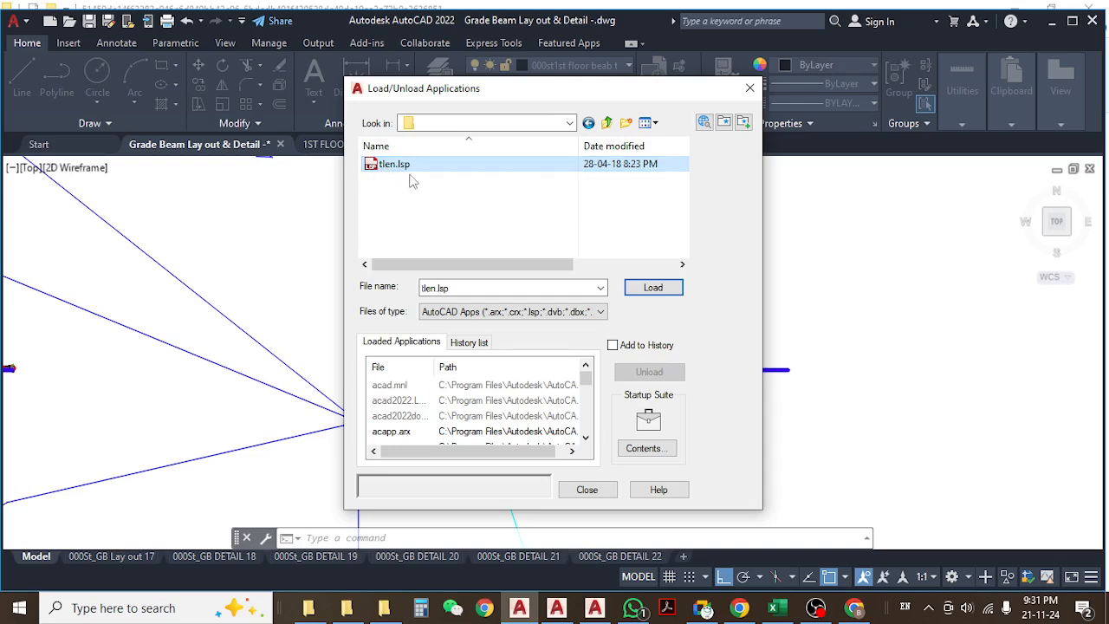
left_click(653, 288)
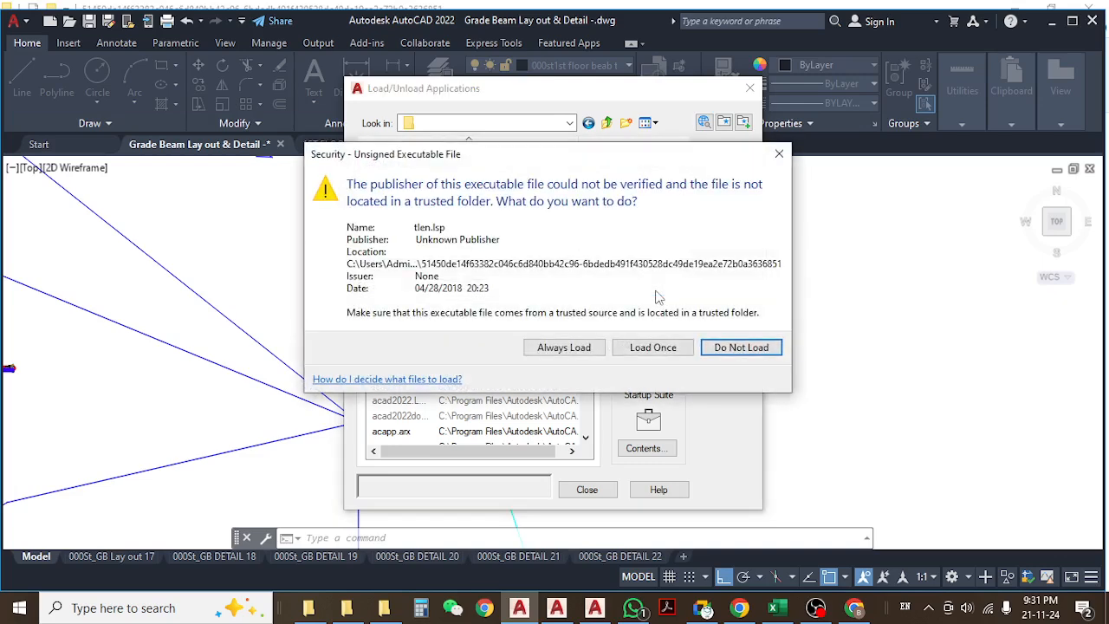
left_click(564, 348)
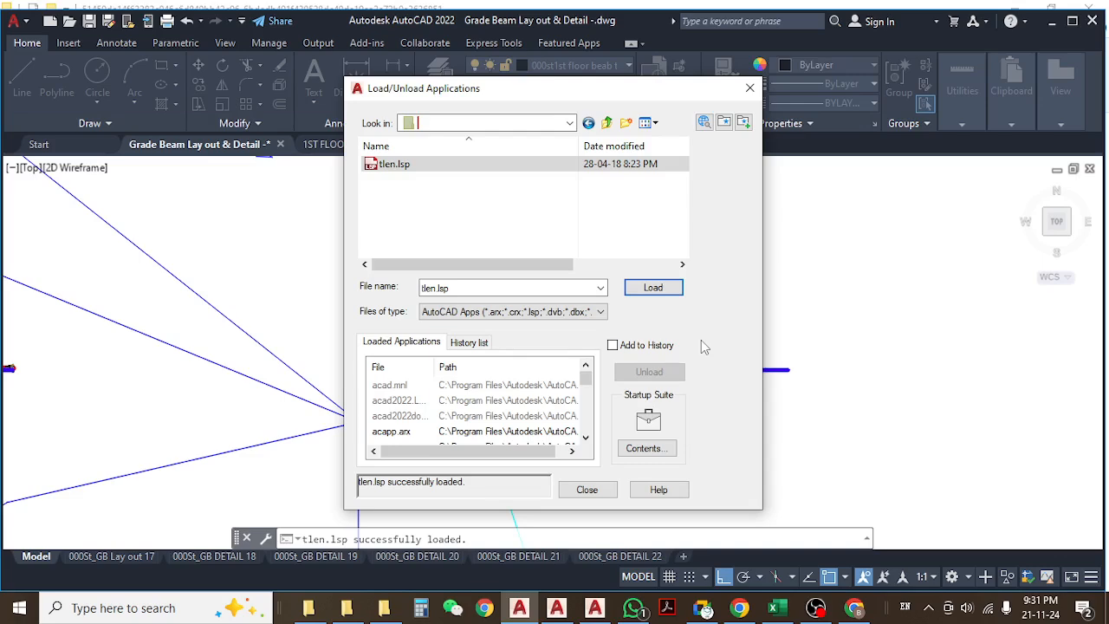
left_click(587, 491)
key("Escape")
key("Escape")
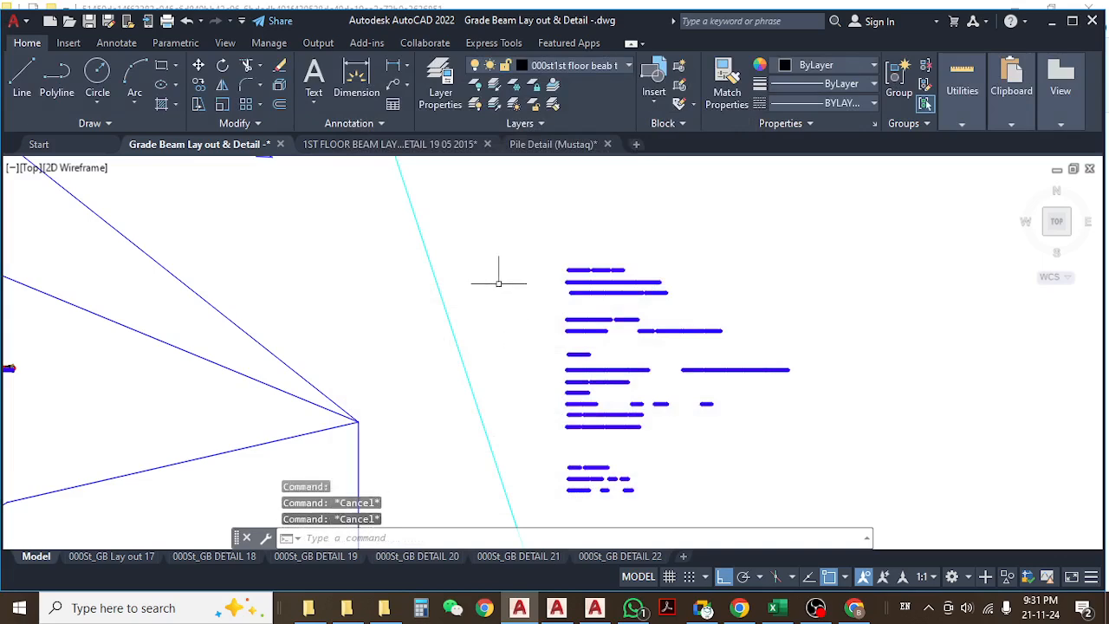
- Run TLEN on all the blue span lines copied out beside the long sections to measure their total length
left_click(1072, 21)
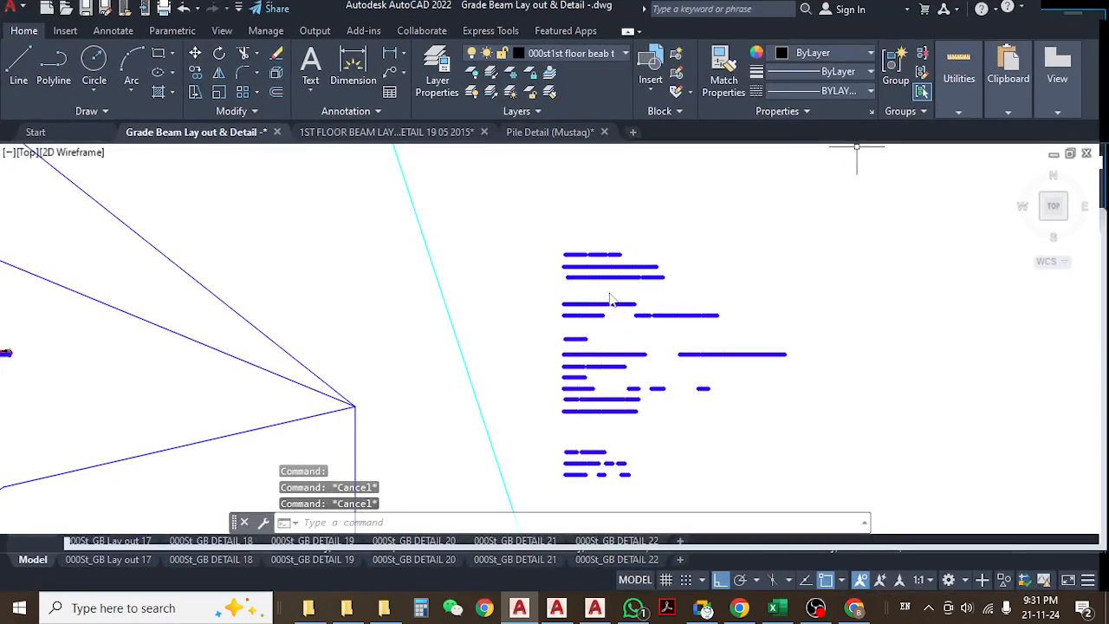
middle_click_drag(525, 365, 488, 302)
key("Escape")
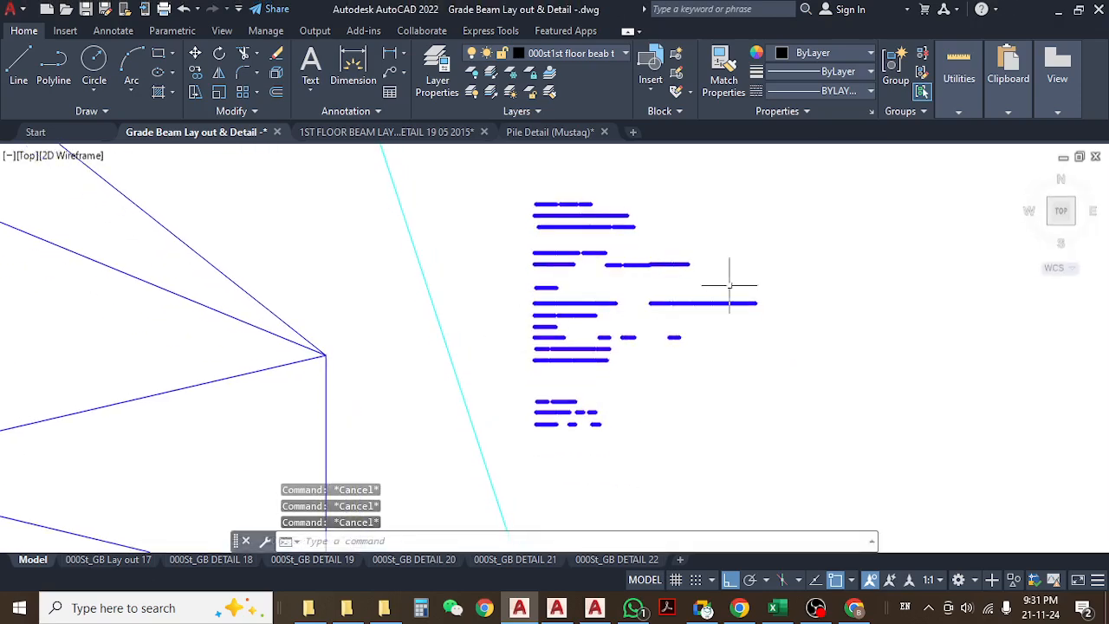
scroll(733, 269, "down", 2)
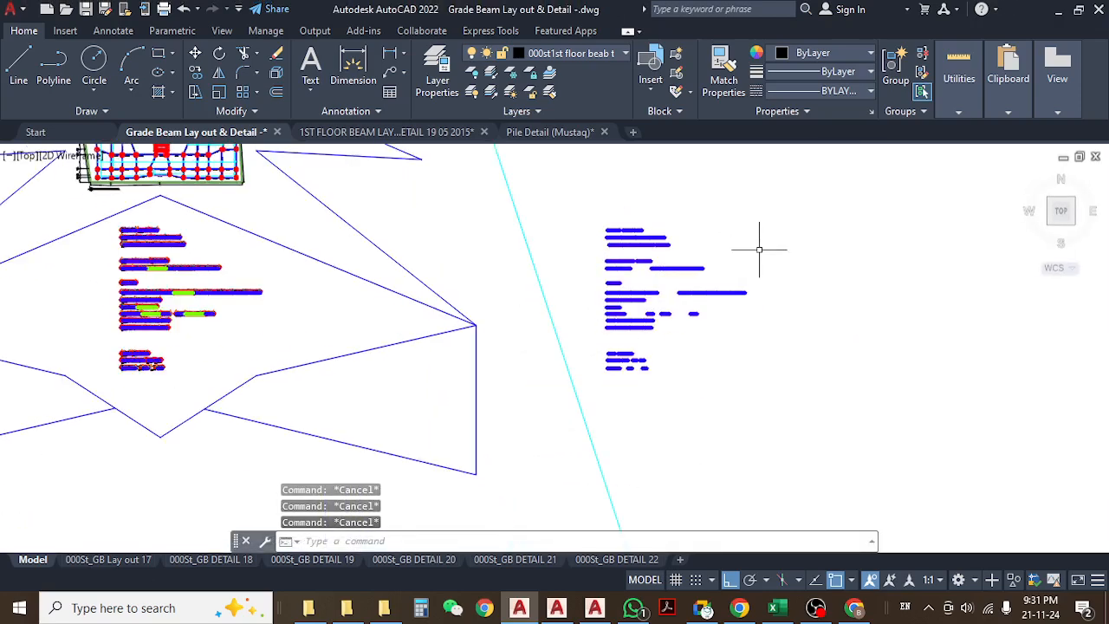
type("l")
key("BackSpace")
type("tlen")
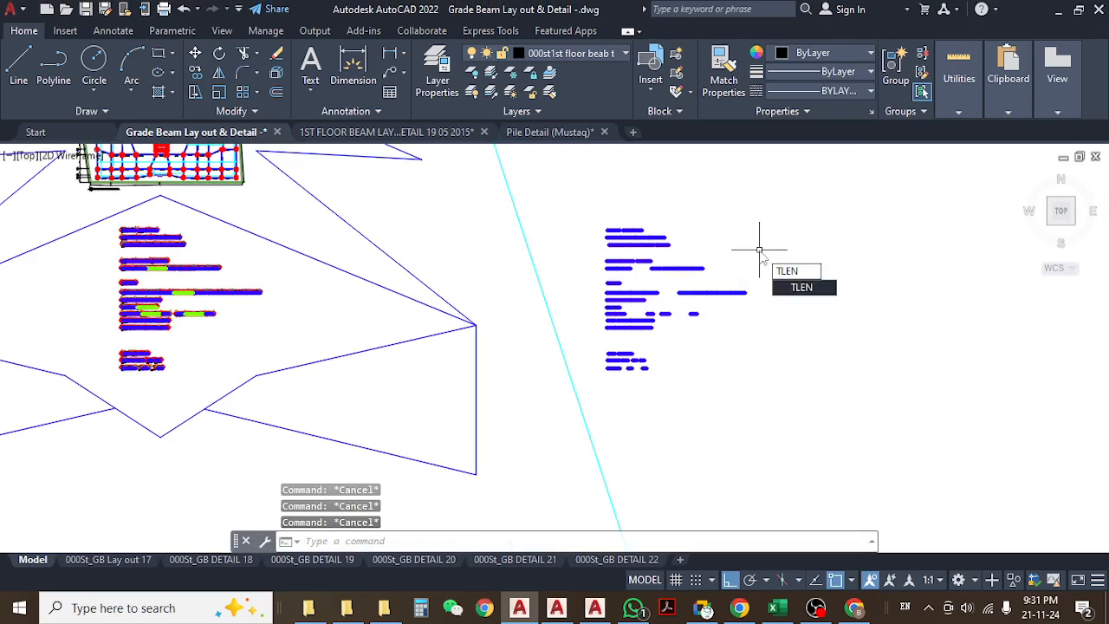
key("Return")
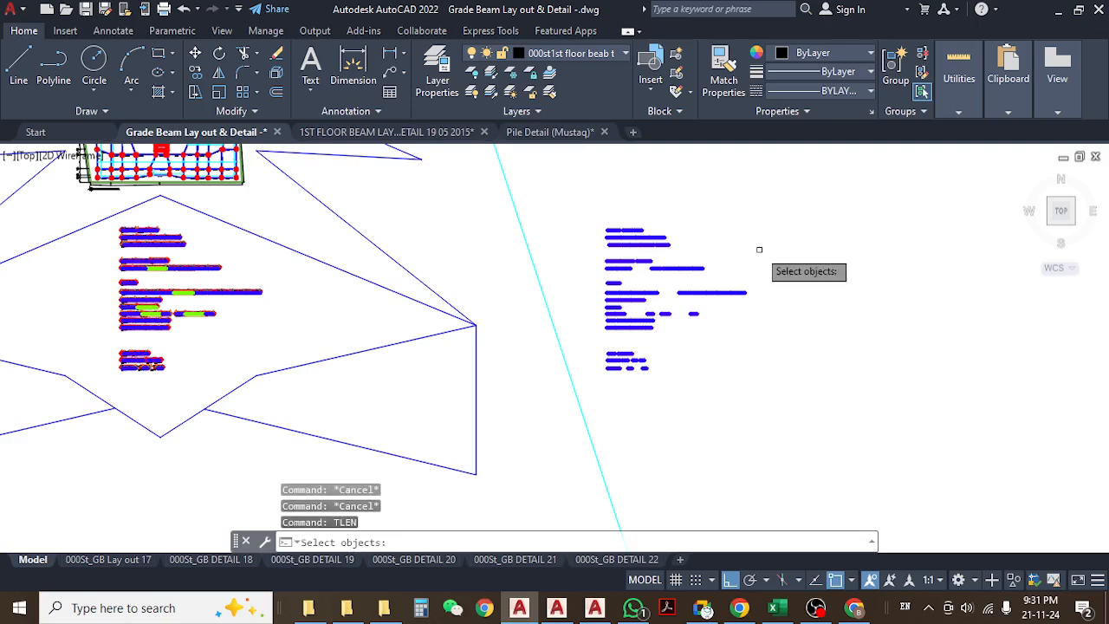
left_click(766, 191)
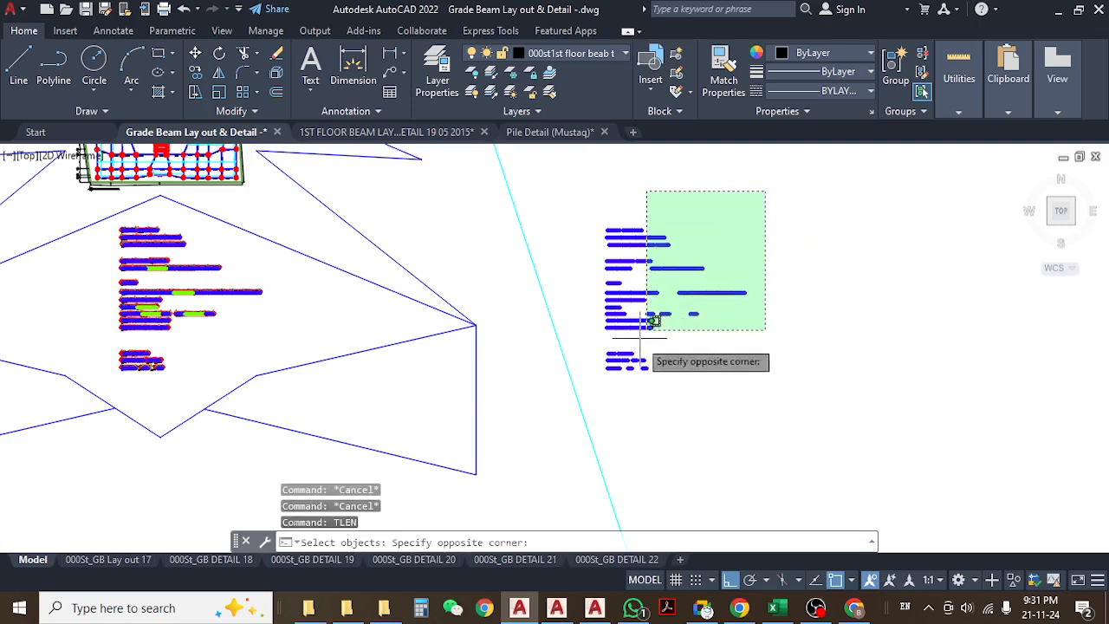
left_click(605, 380)
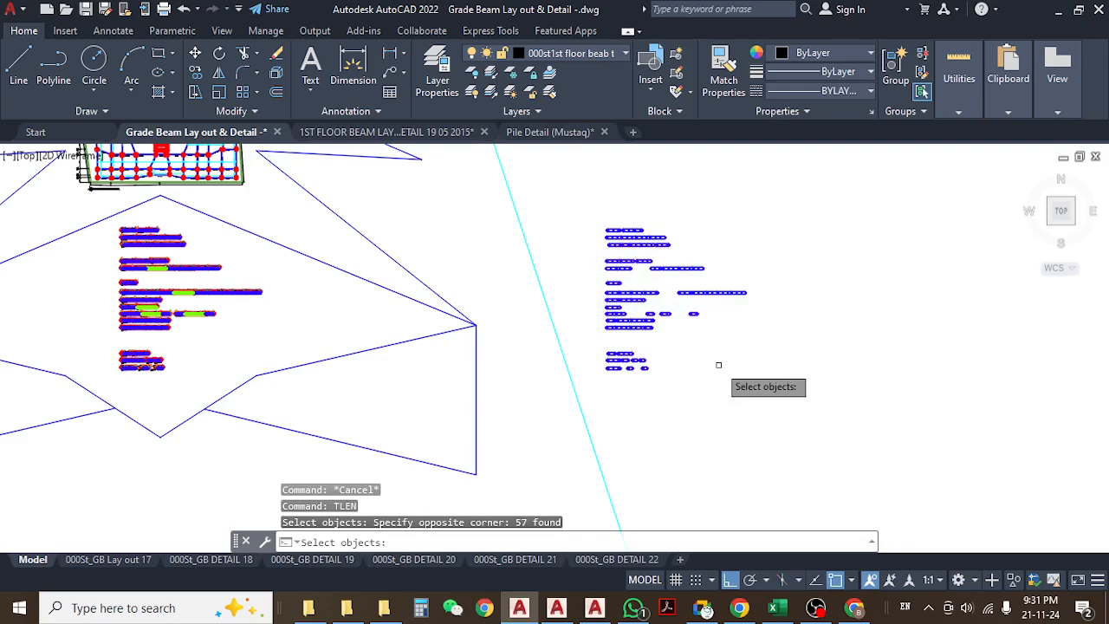
key("Return")
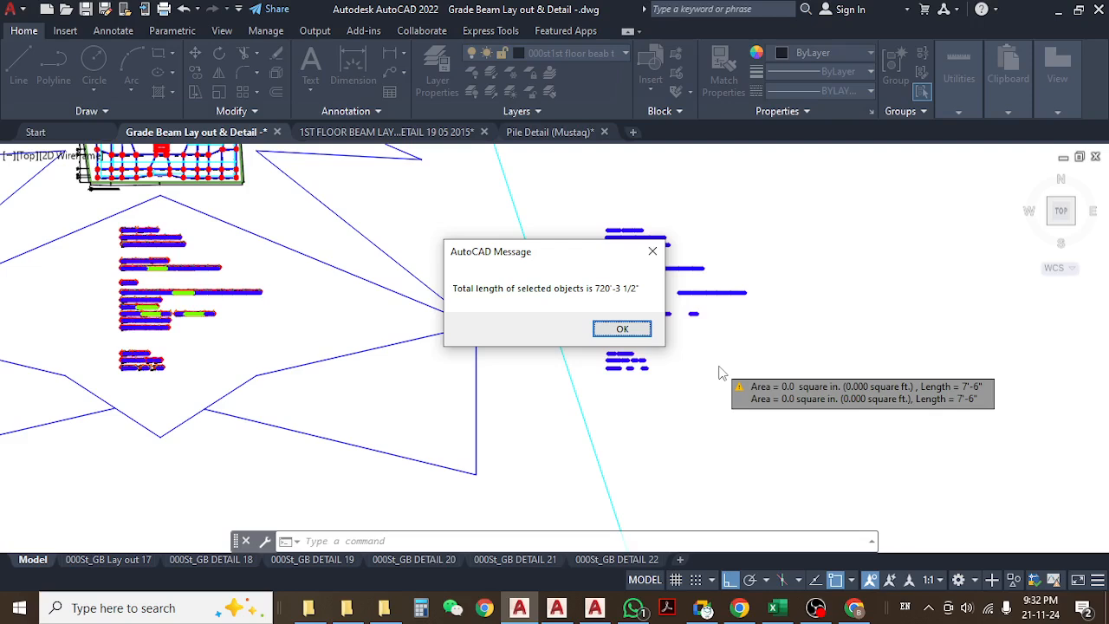
left_click(622, 330)
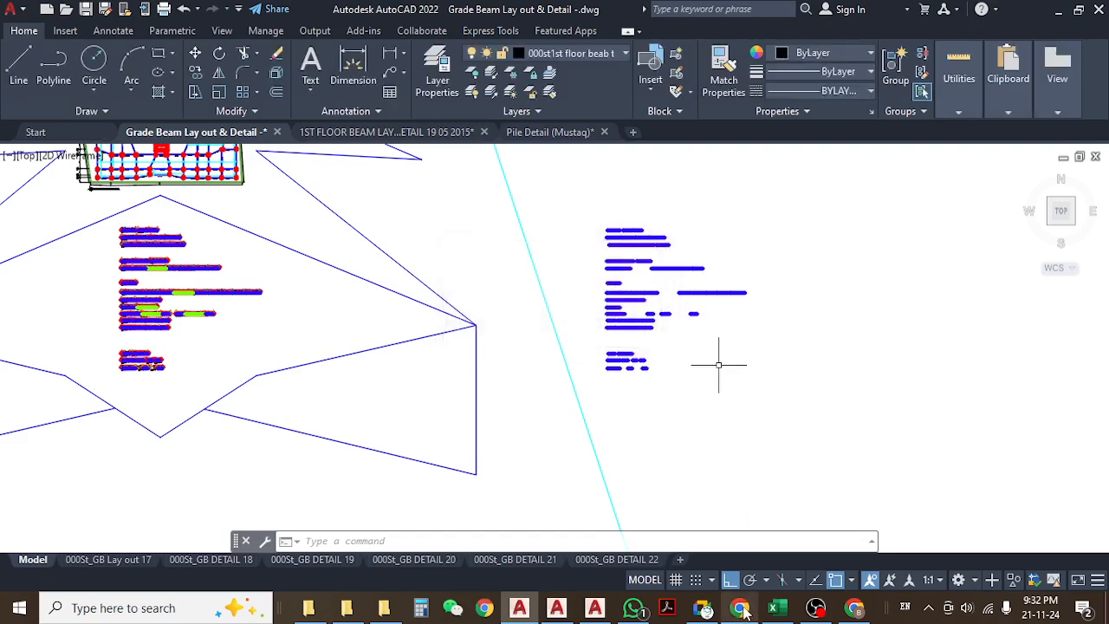
left_click(705, 608)
left_click(705, 609)
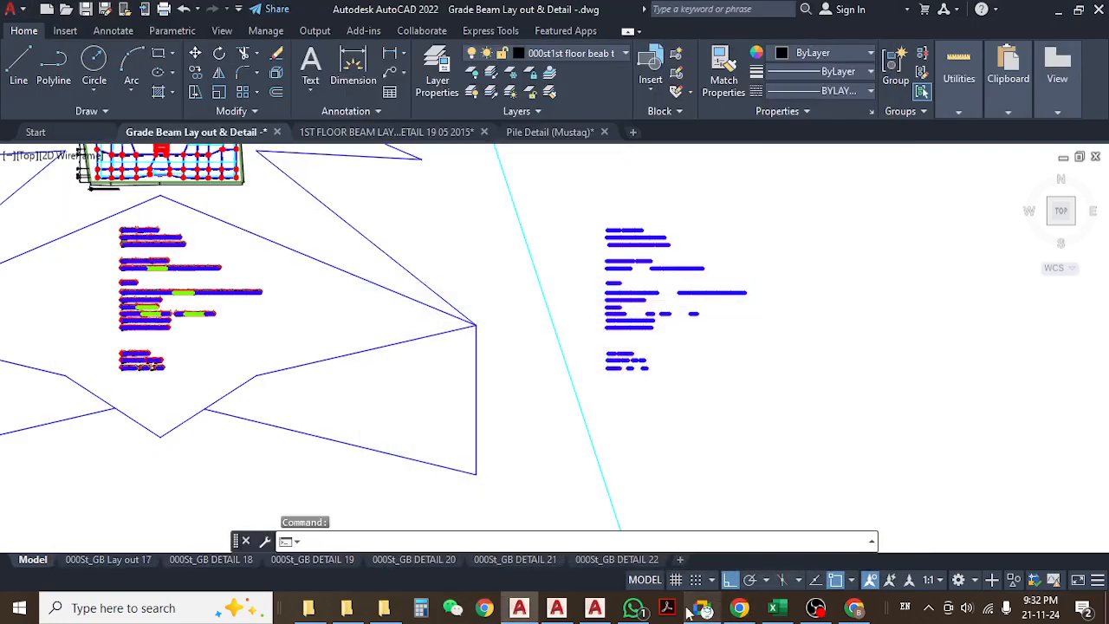
- Switch to Excel and check the length, width and quantity entries of the "Total length of GB-10" x 18"" row, then return to AutoCAD
left_click(774, 609)
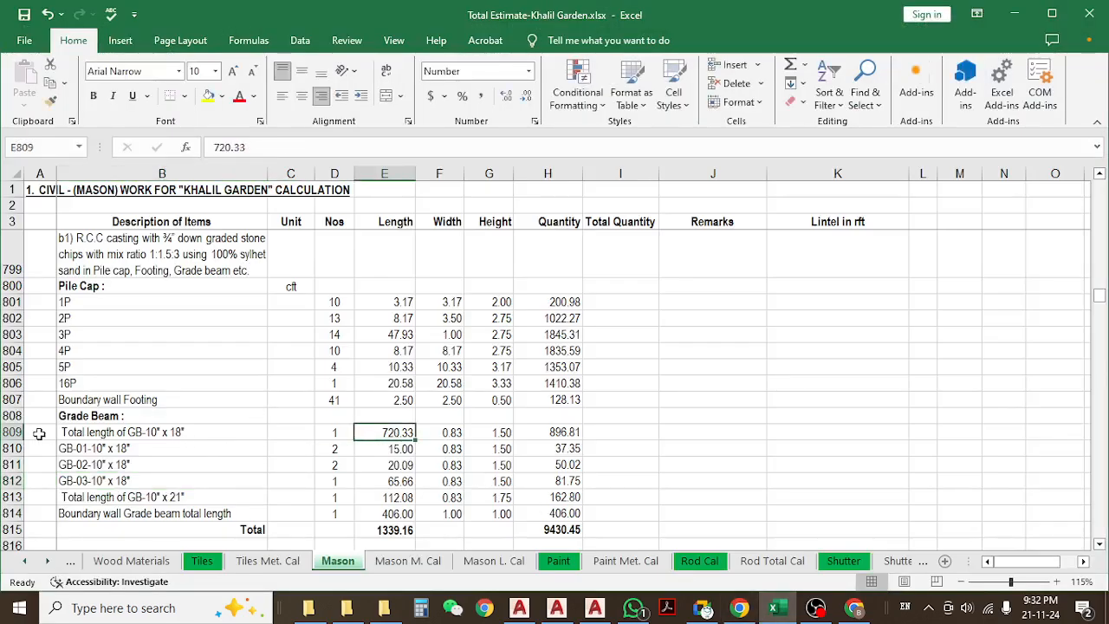
left_click(13, 433)
left_click(375, 430)
left_click(447, 432)
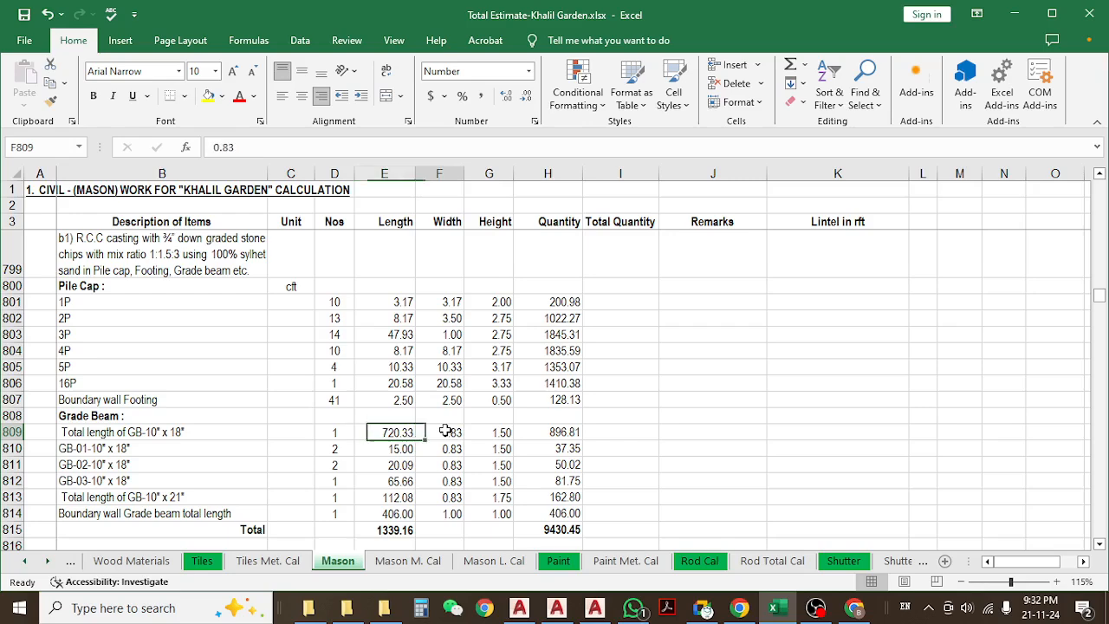
left_click(537, 431)
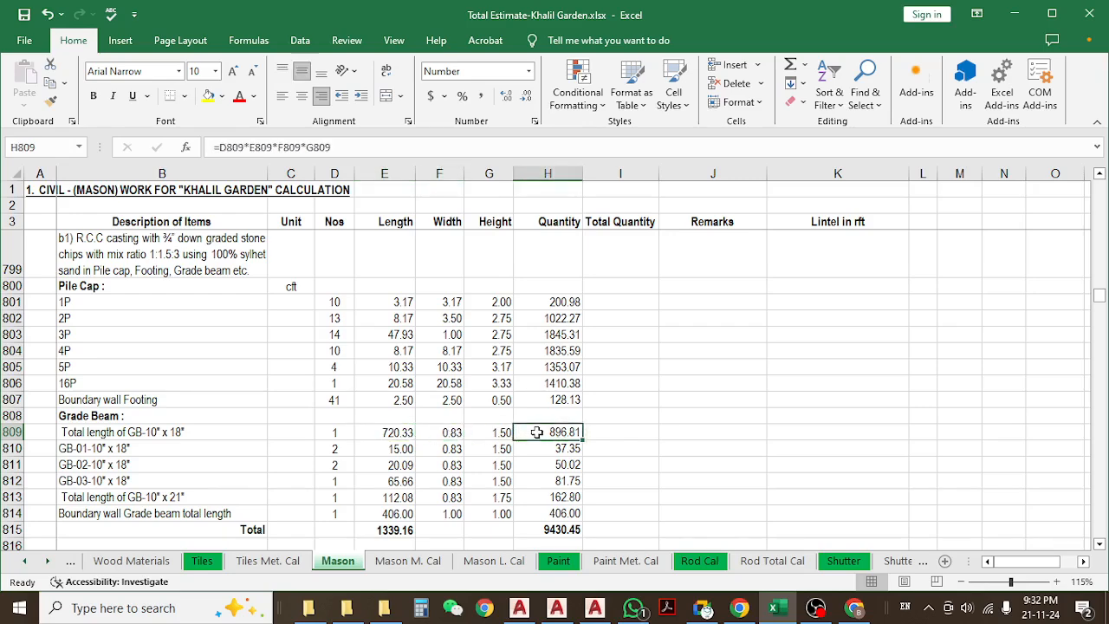
left_click(160, 418)
left_click(147, 432)
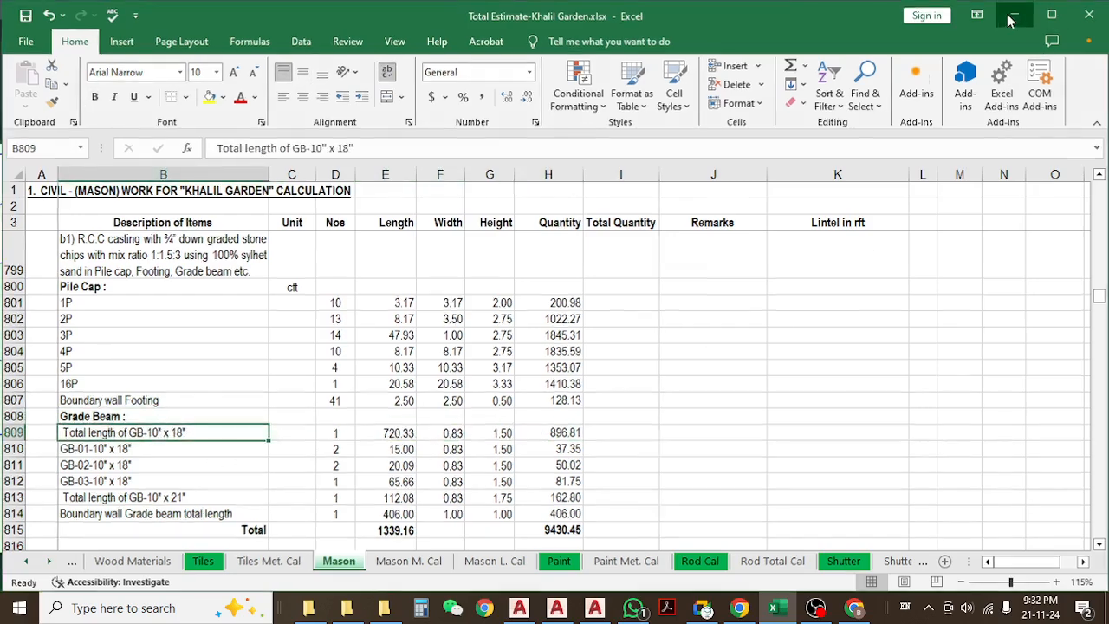
left_click(1013, 14)
middle_click_drag(732, 366, 666, 360)
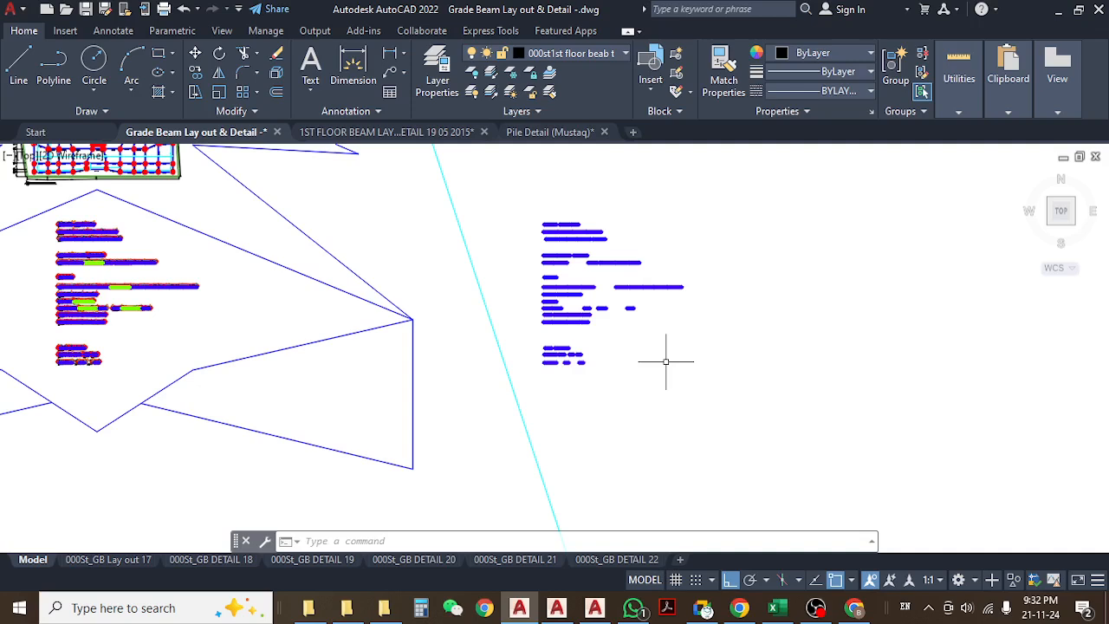
- Switch to Chrome and go back from the Autodesk forum thread to the tlen.lsp GitHub Gist page
left_click(738, 606)
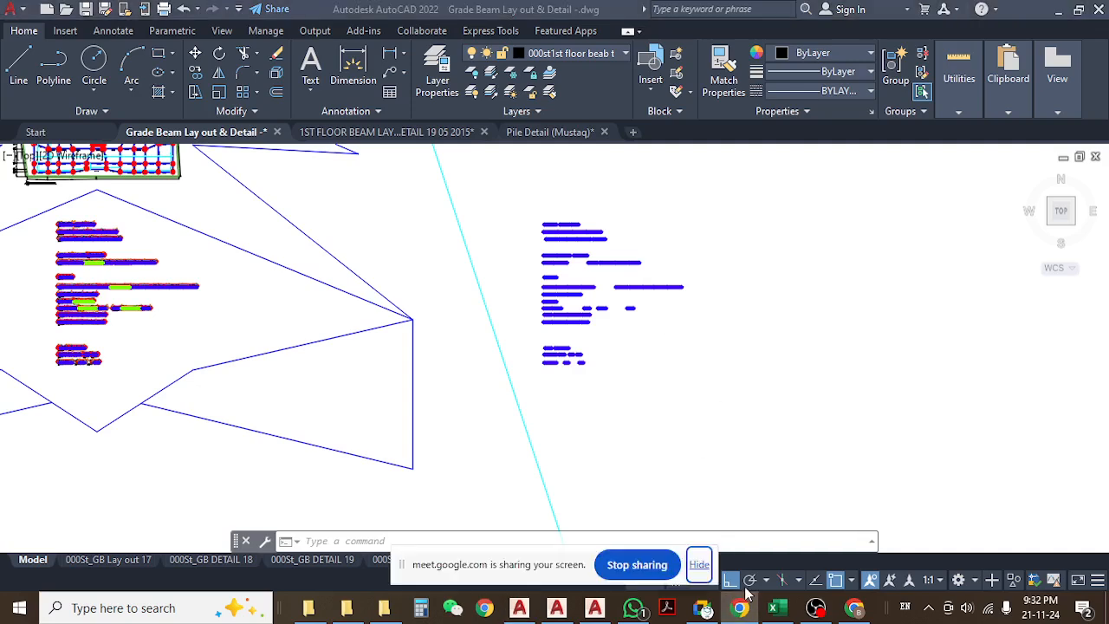
left_click(853, 607)
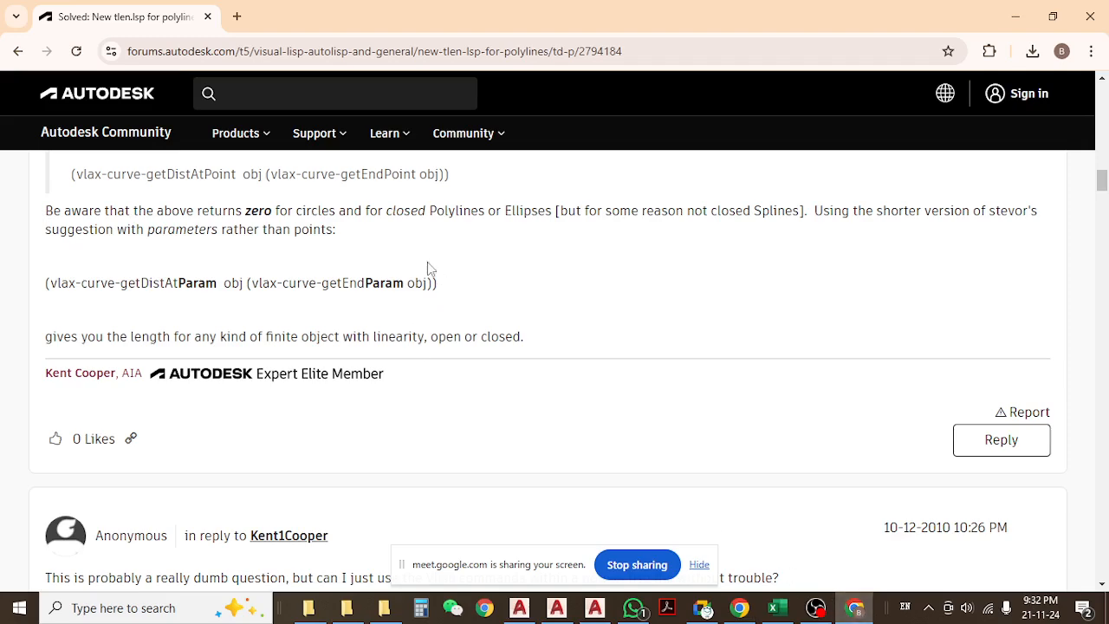
scroll(438, 277, "up", 10)
left_click(18, 52)
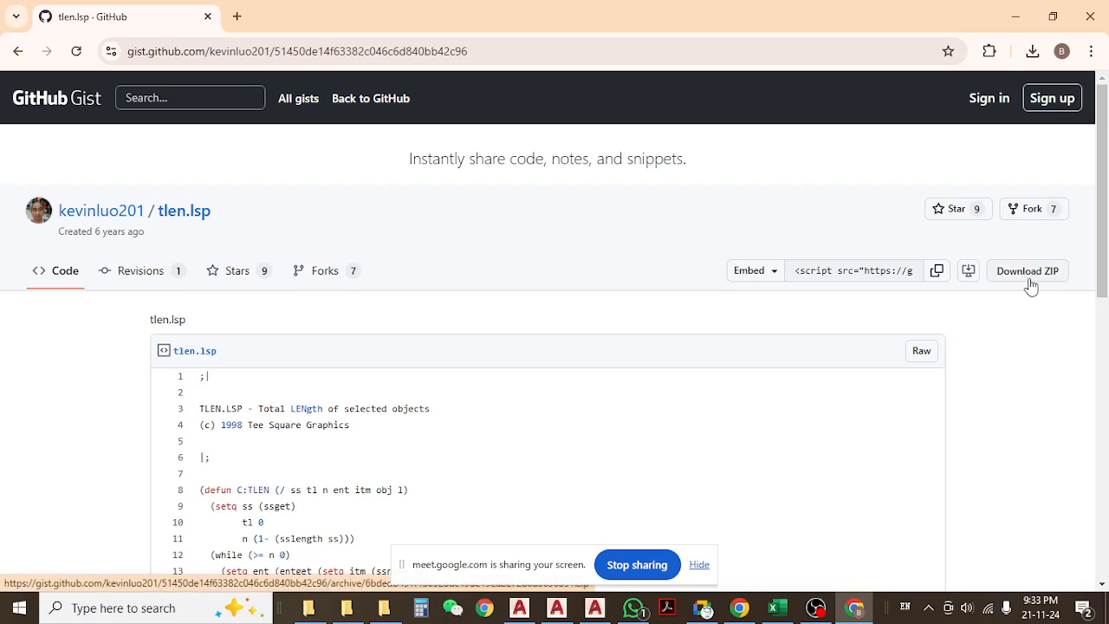
- Show the downloaded tlen ZIP in its folder and open the extracted folder to locate tlen.lsp
left_click(1033, 52)
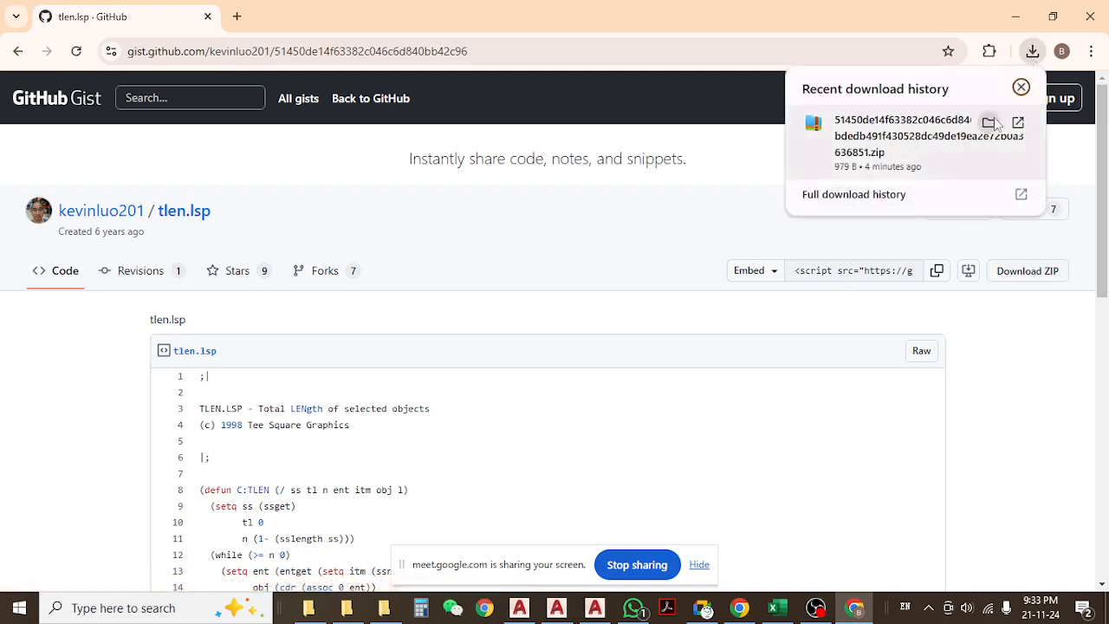
left_click(992, 118)
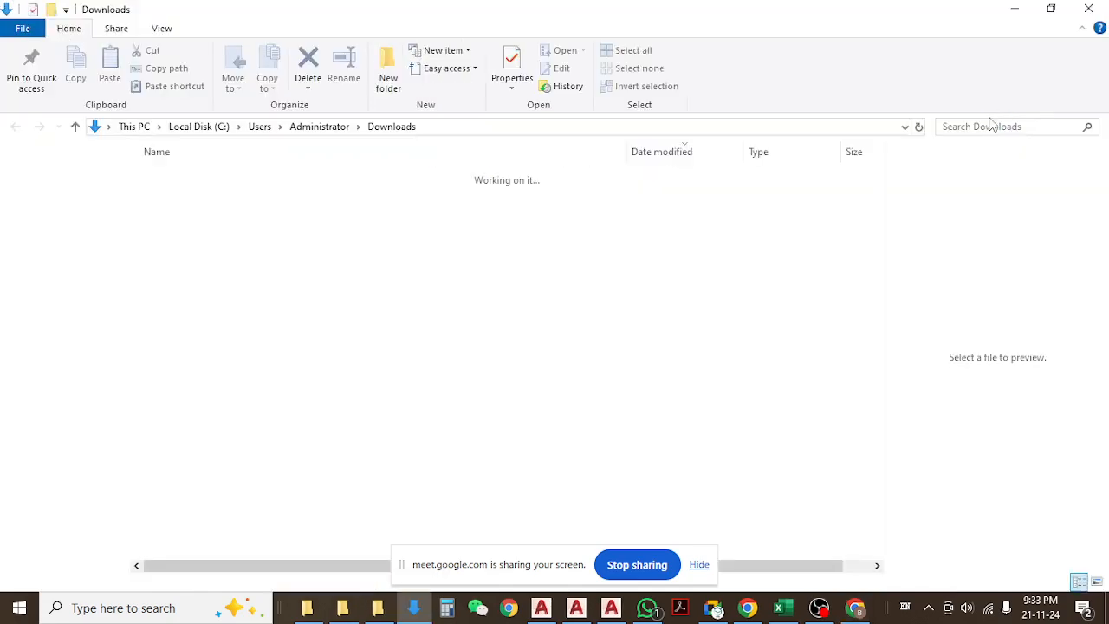
double_click(330, 215)
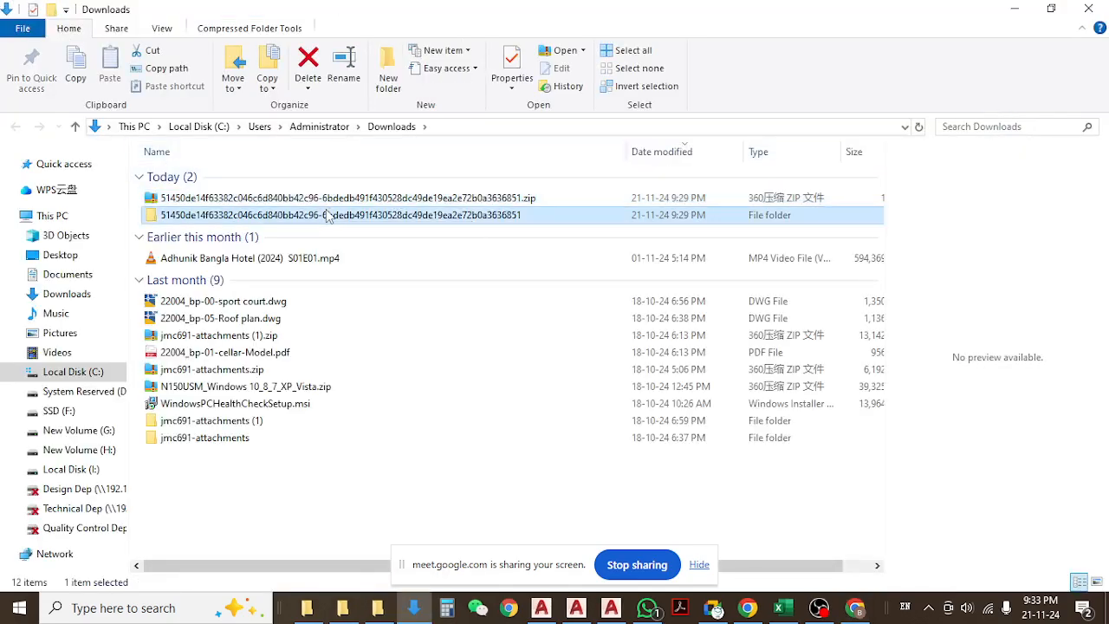
left_click(171, 182)
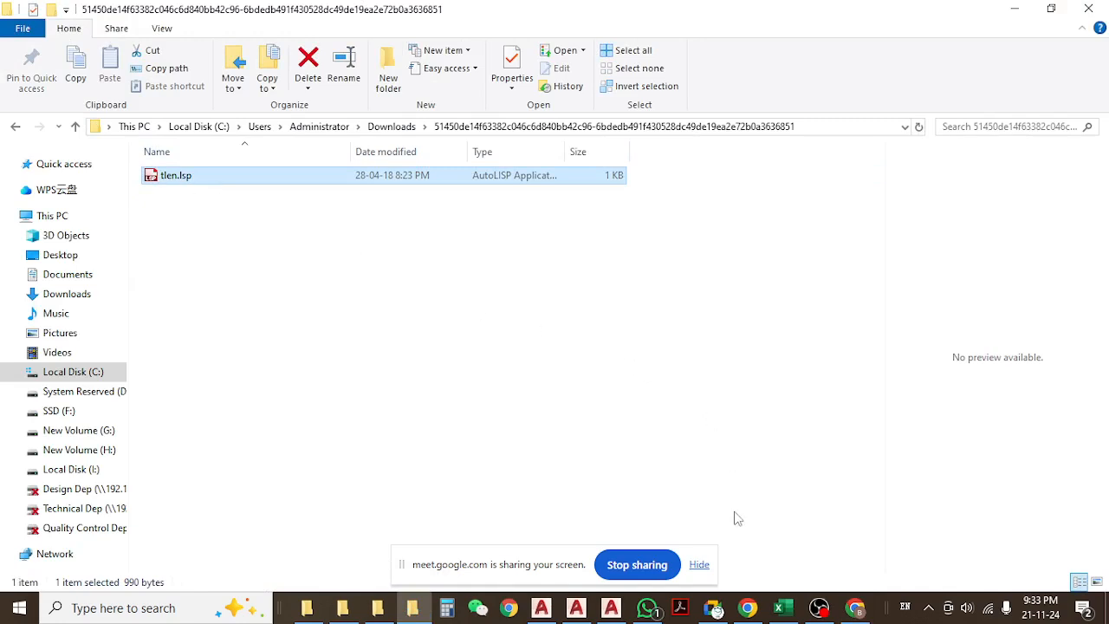
left_click(650, 429)
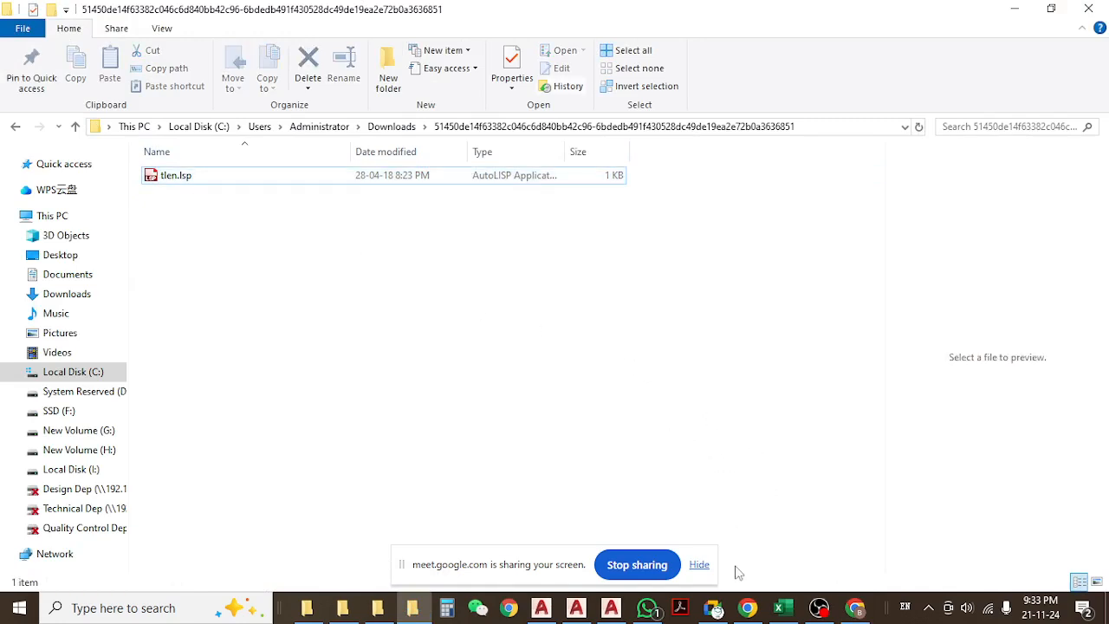
- Switch to AutoCAD, load tlen.lsp from the extracted folder with APPLOAD, close the loader and hide the screen-sharing notice
left_click(541, 607)
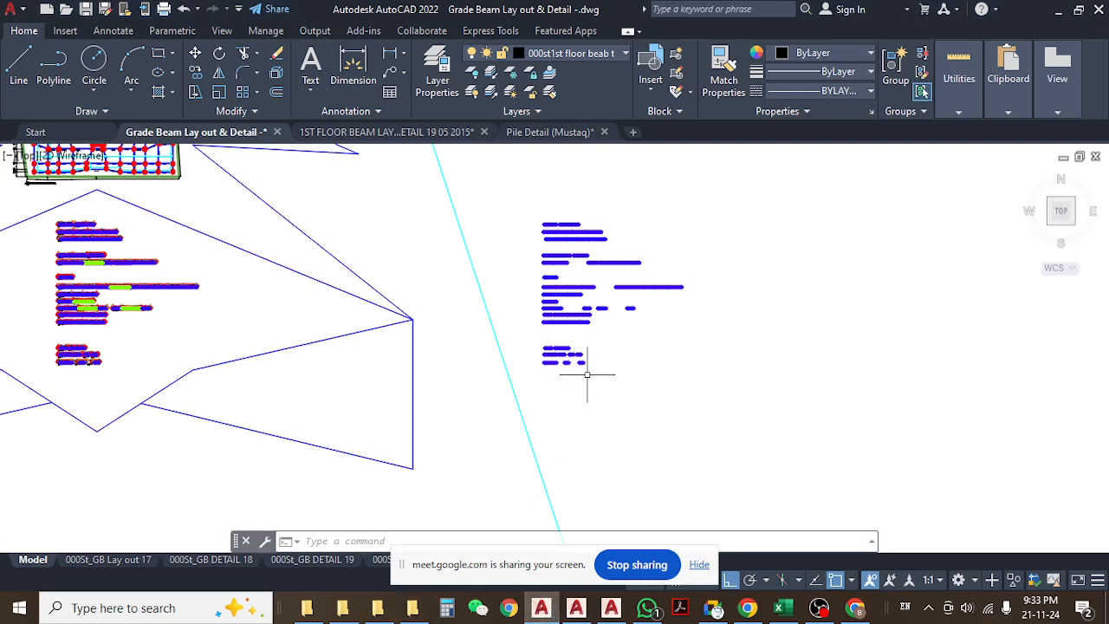
key("Escape")
key("Escape")
type("appload")
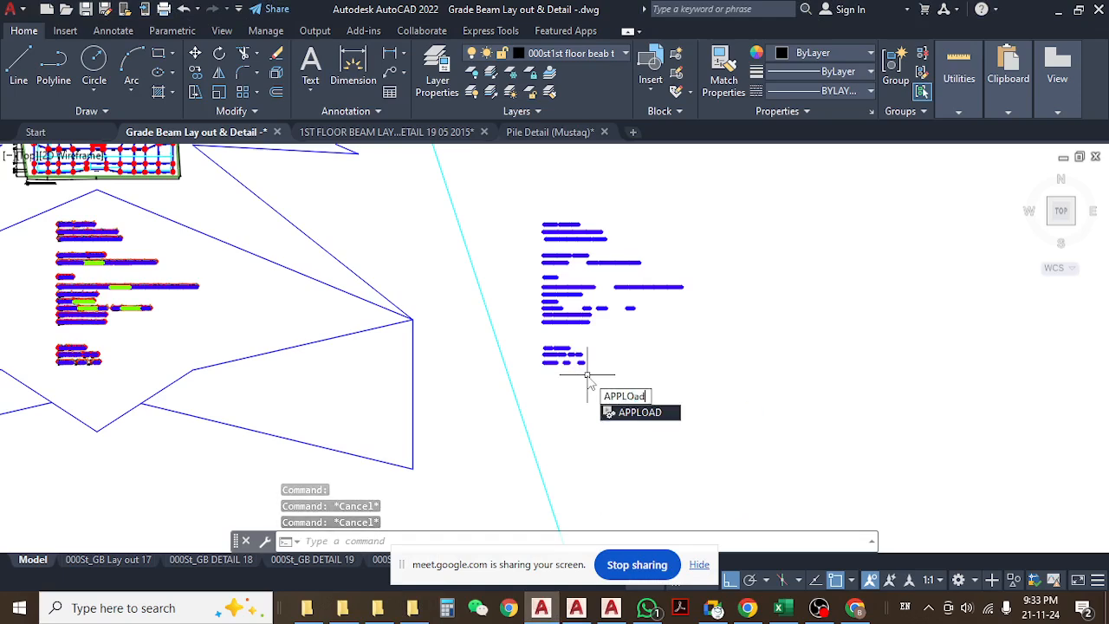
key("Return")
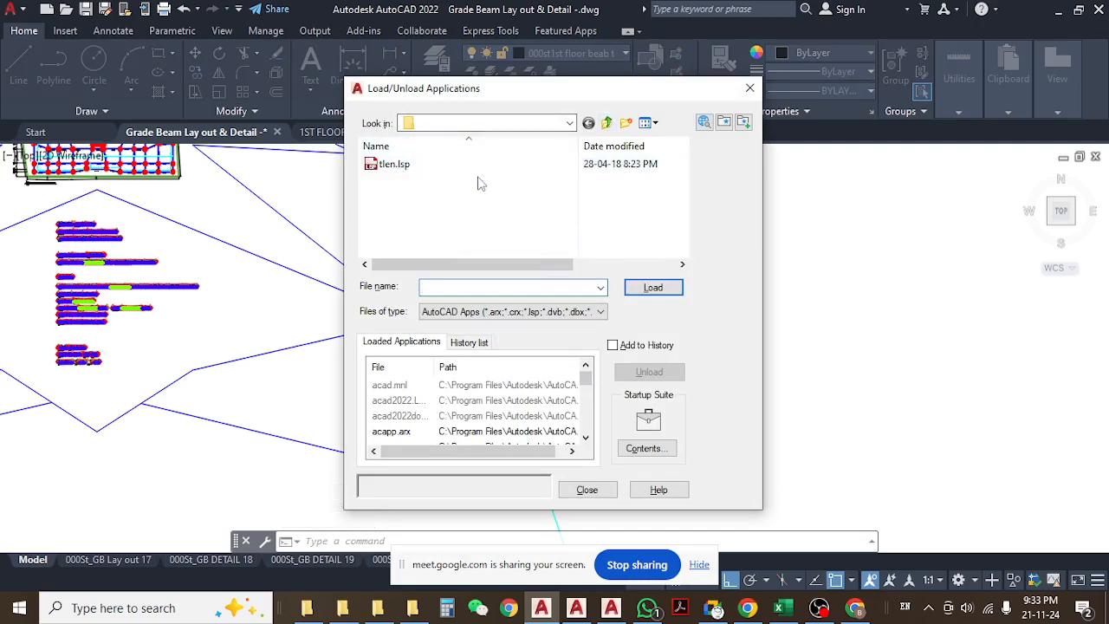
left_click(392, 164)
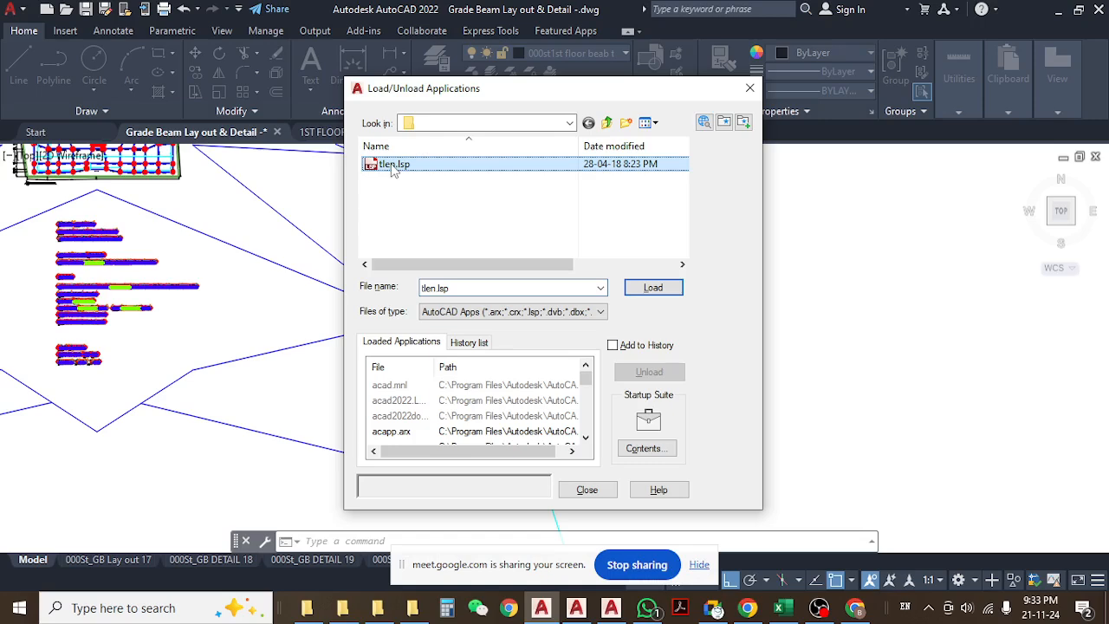
left_click(650, 290)
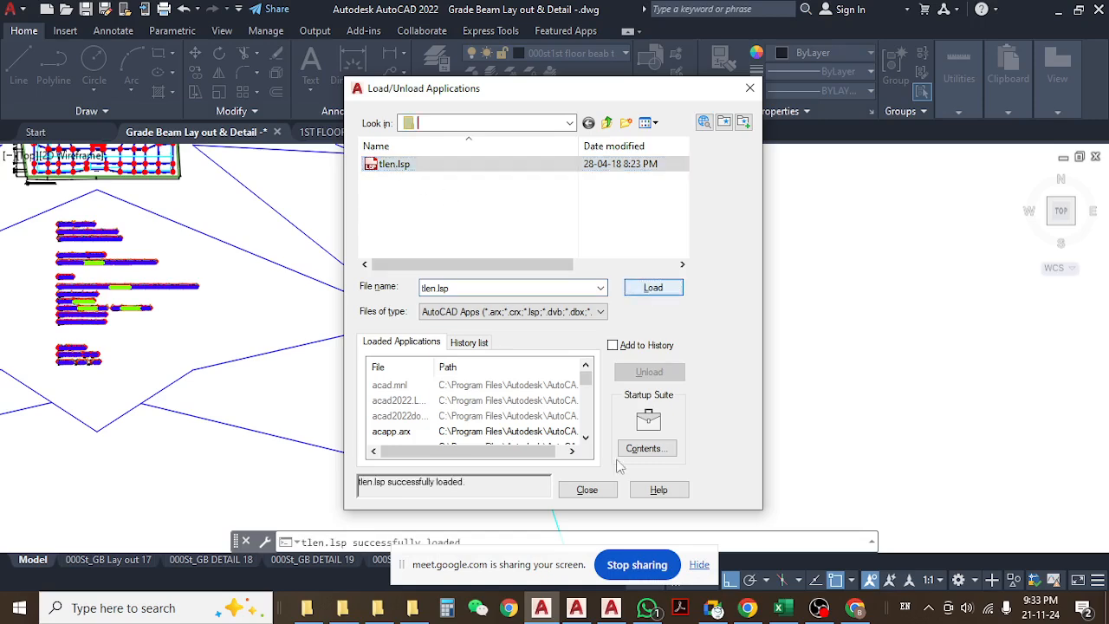
left_click(585, 490)
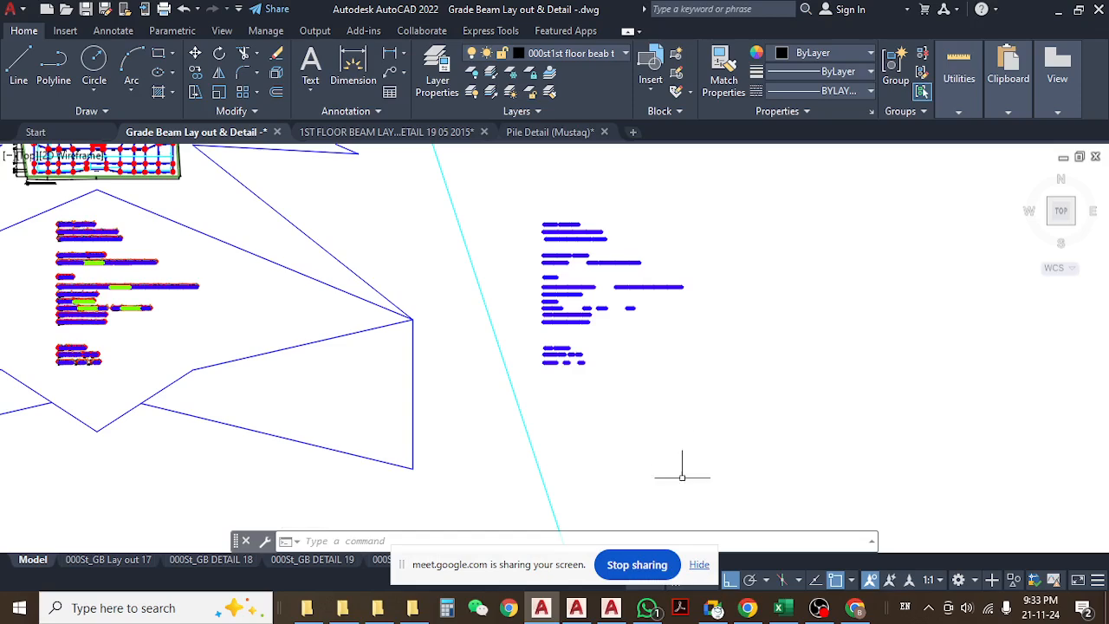
left_click(700, 565)
middle_click_drag(648, 378, 593, 395)
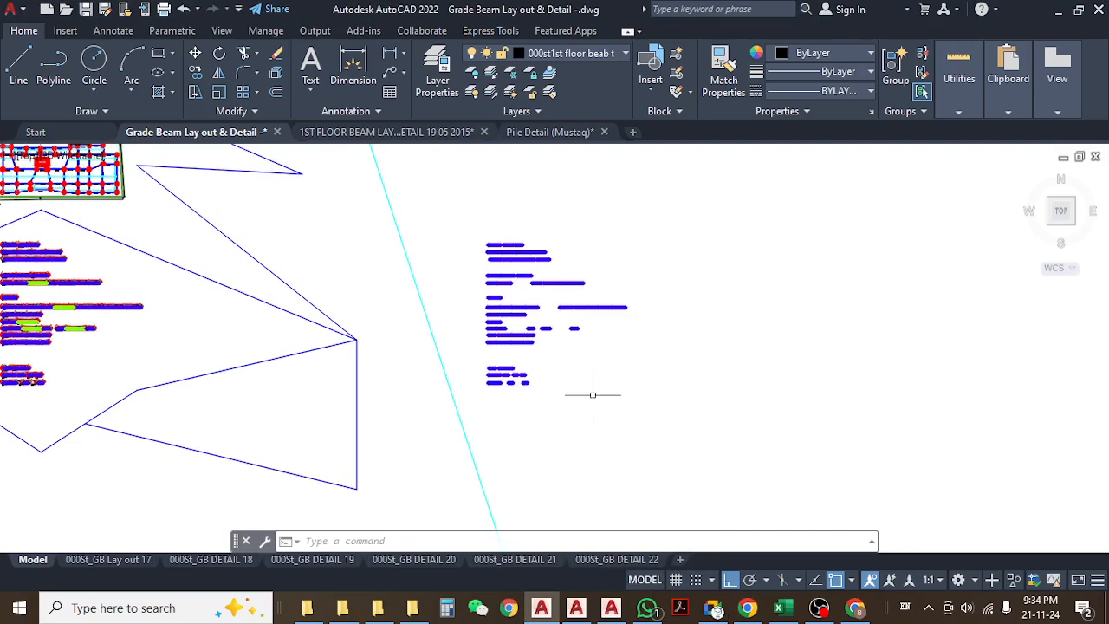
left_click(634, 205)
left_click(491, 390)
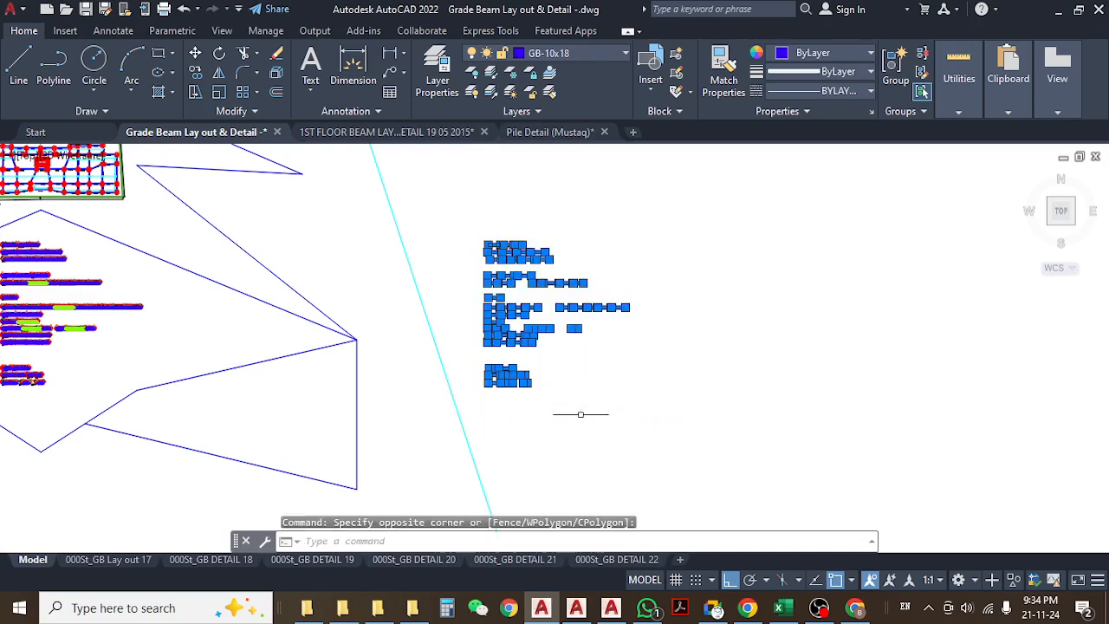
key("Escape")
key("Escape")
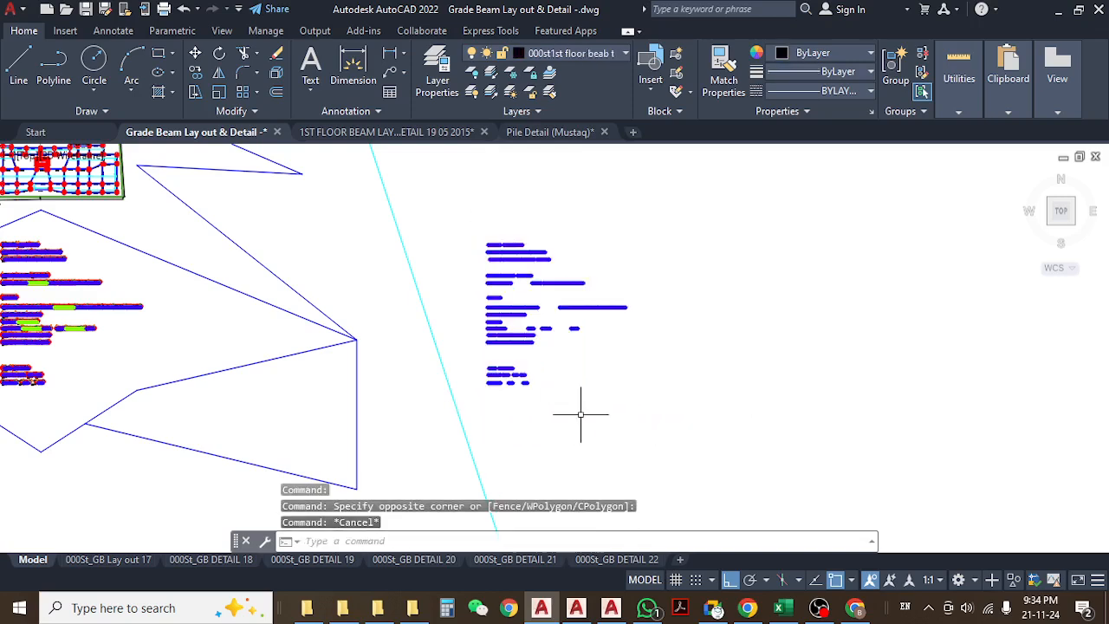
- Run TLEN on all the copied blue span lines to measure their total length, and dismiss the result
type("t")
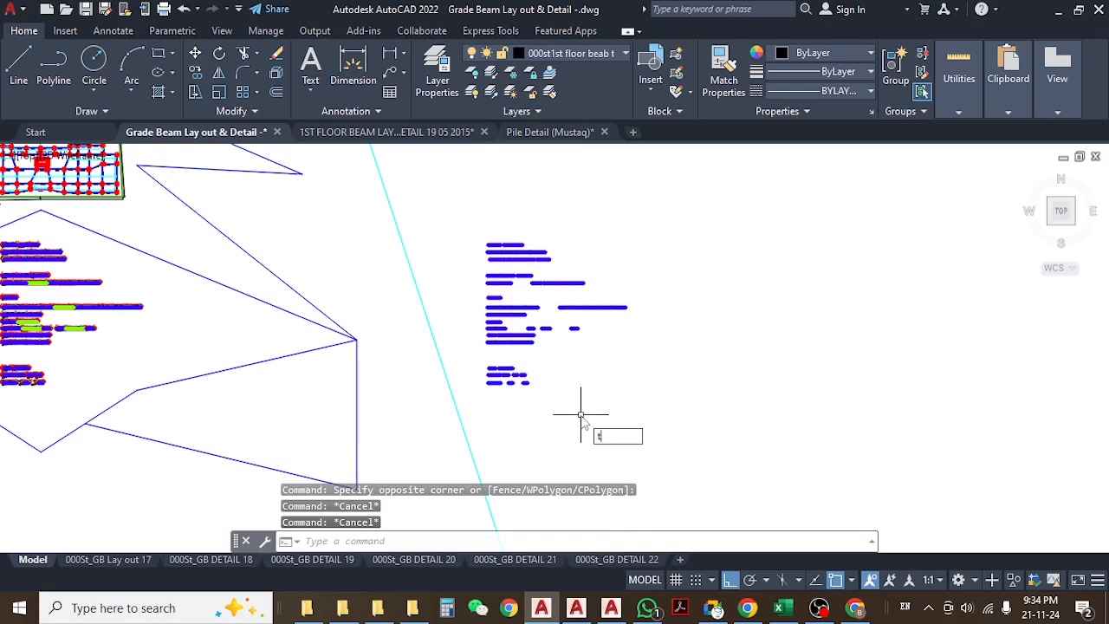
type("len")
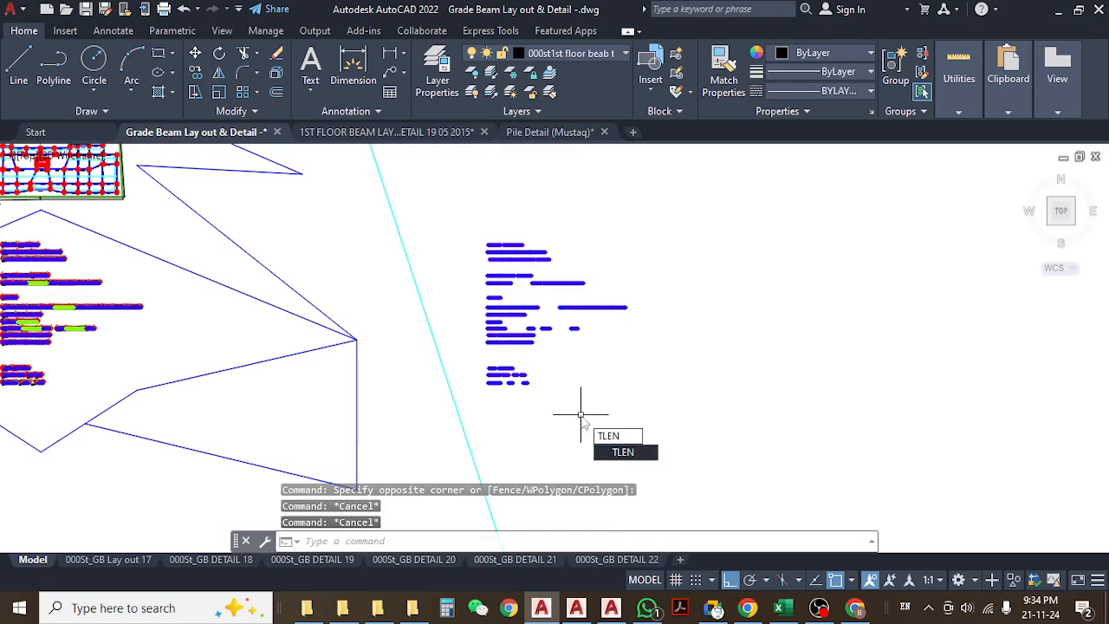
key("Return")
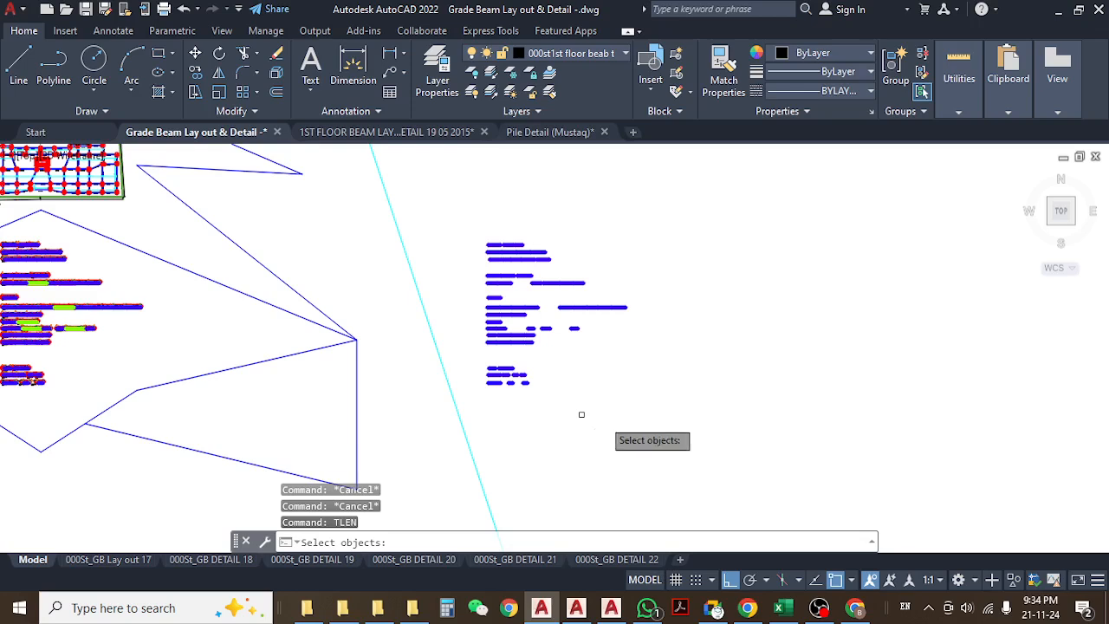
left_click(644, 215)
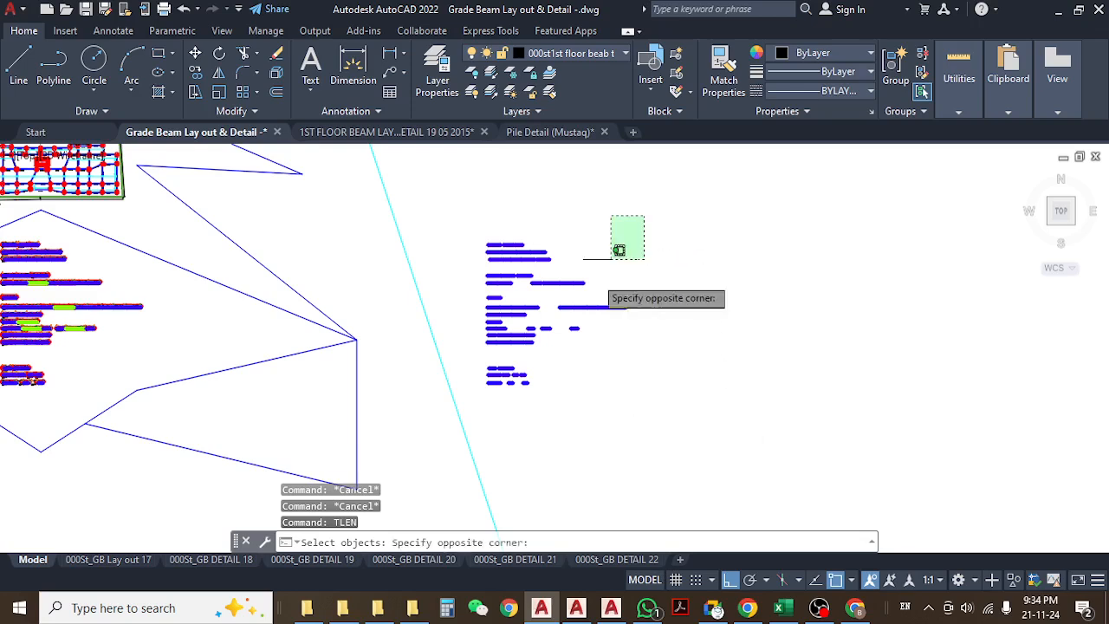
left_click(474, 410)
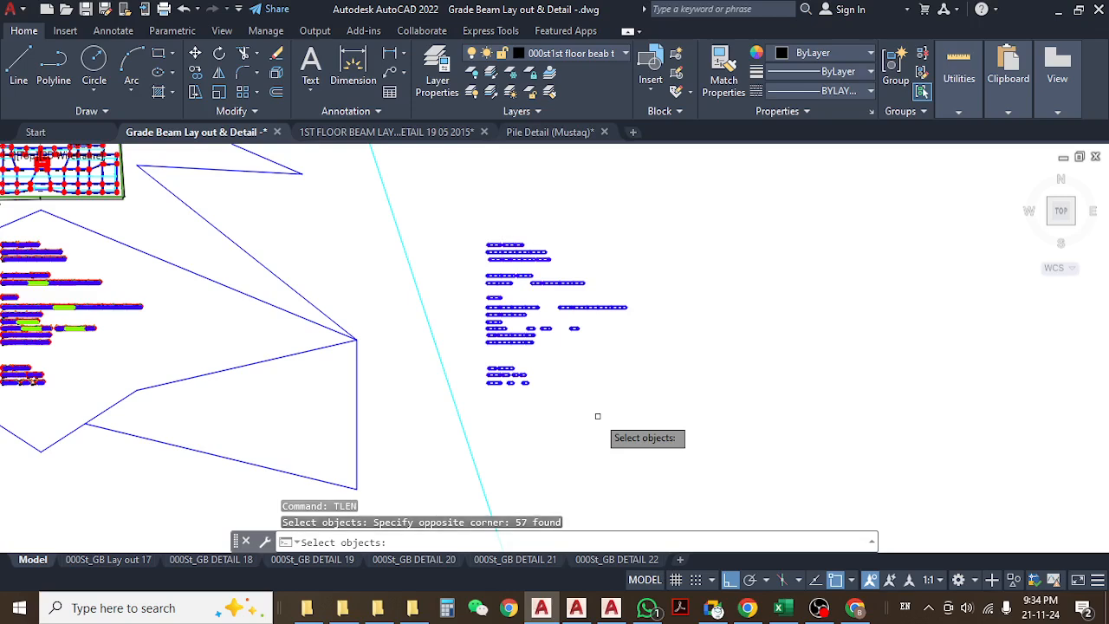
key("Return")
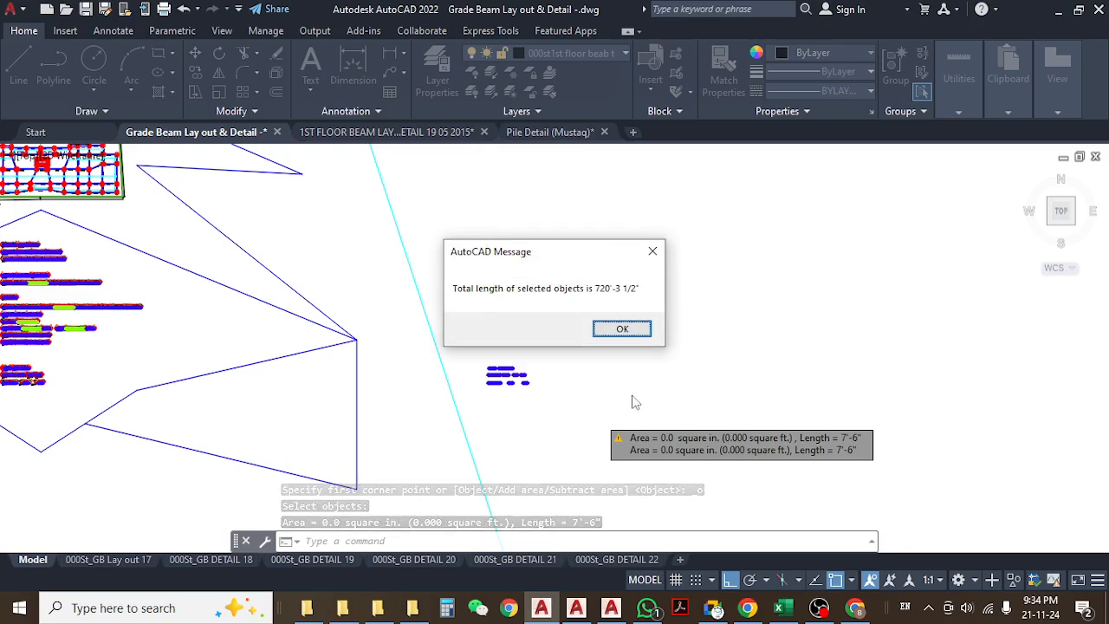
key("Return")
left_click(589, 356)
key("Escape")
middle_click_drag(580, 354, 613, 349)
key("Escape")
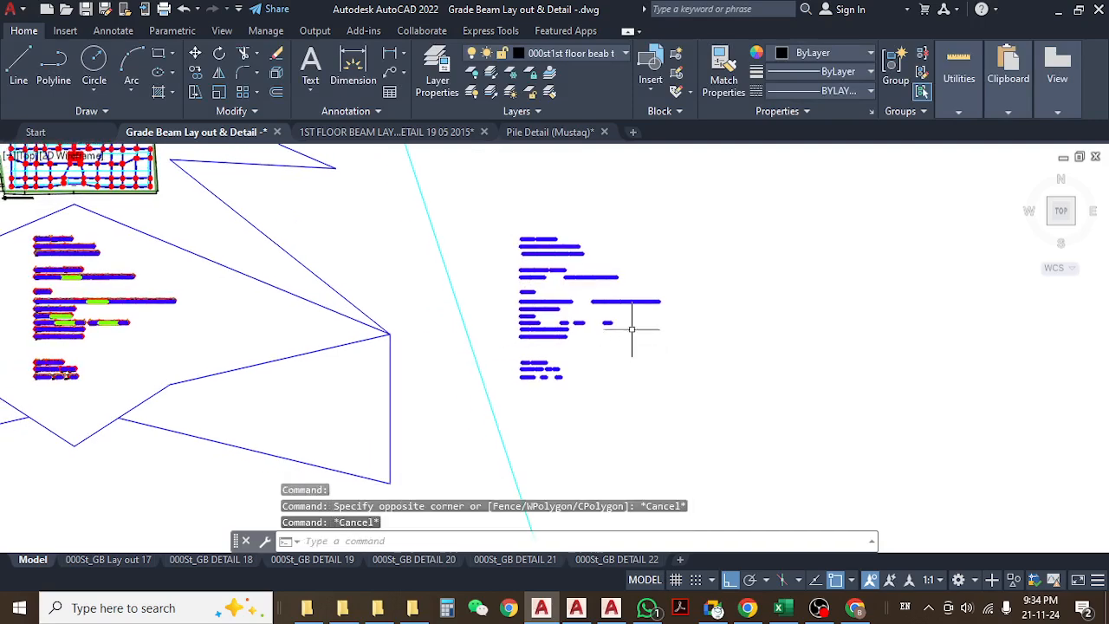
- Delete all the blue span lines that were copied out beside the long sections
left_click(681, 226)
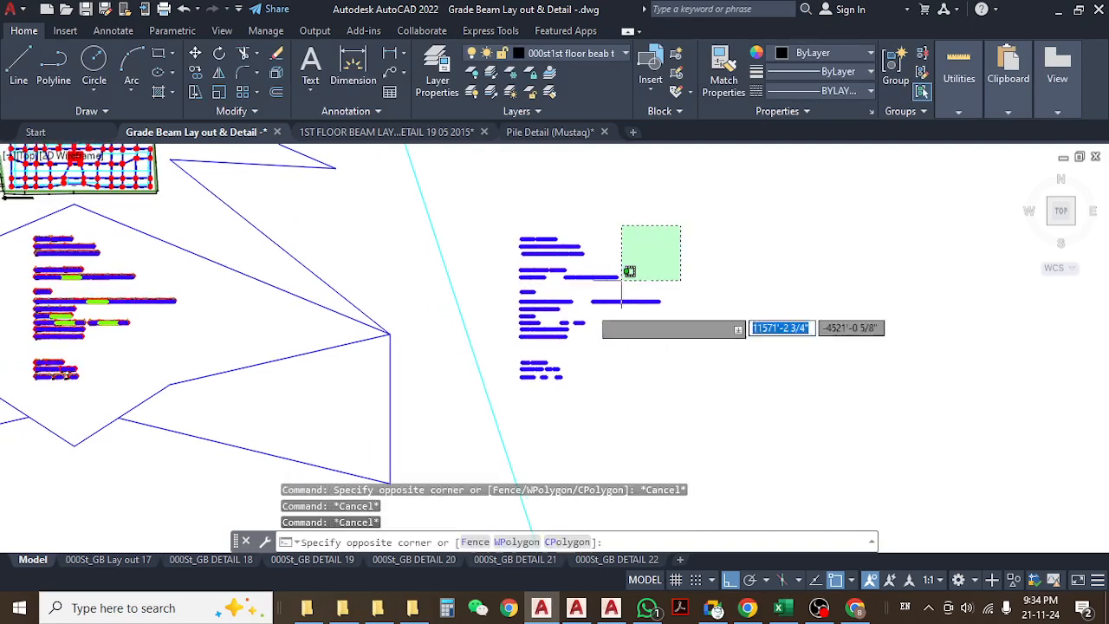
left_click(516, 403)
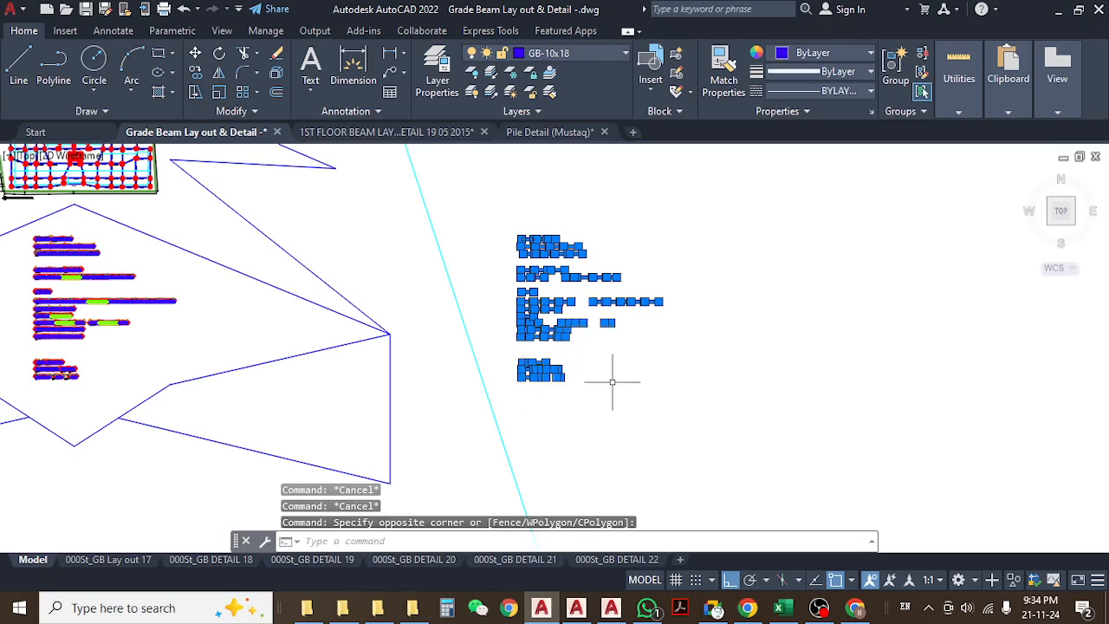
key("Delete")
- Select every line similar to the blue GB-10x18 span line below the long section of GB-01 (Grid a-a)
middle_click_drag(355, 340, 596, 350)
scroll(299, 267, "up", 6)
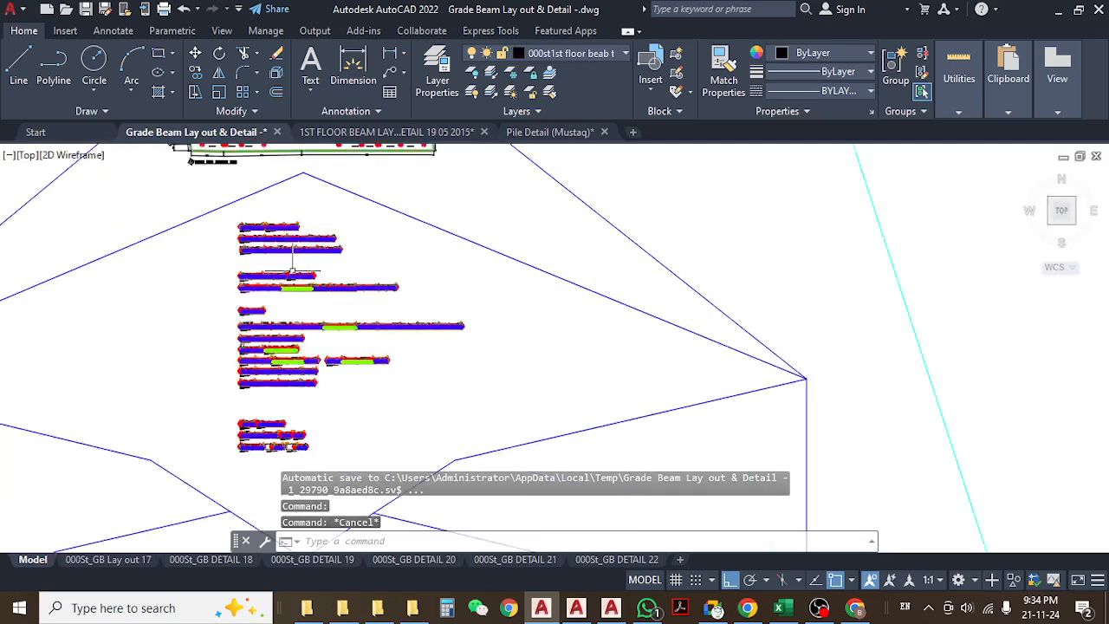
middle_click_drag(294, 264, 423, 342)
scroll(295, 257, "up", 6)
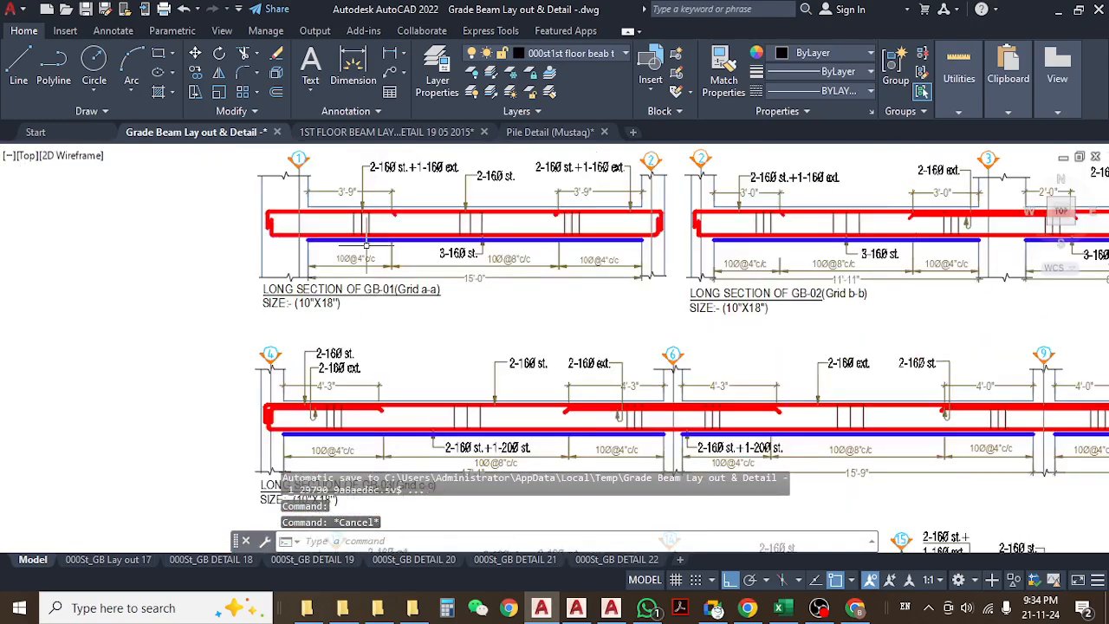
left_click(376, 238)
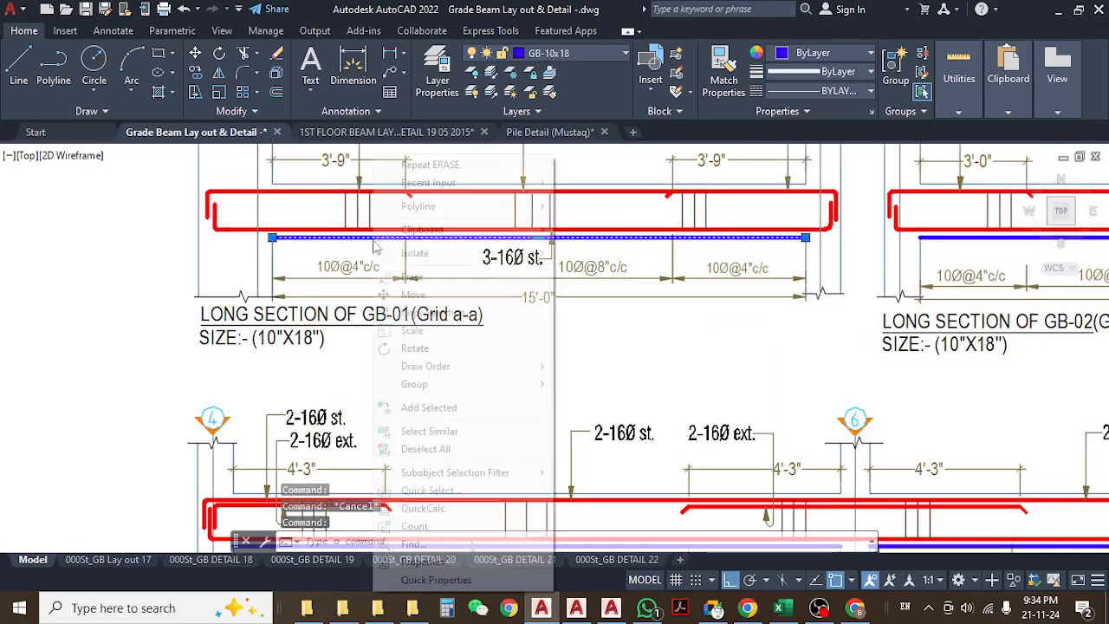
right_click(376, 238)
left_click(429, 431)
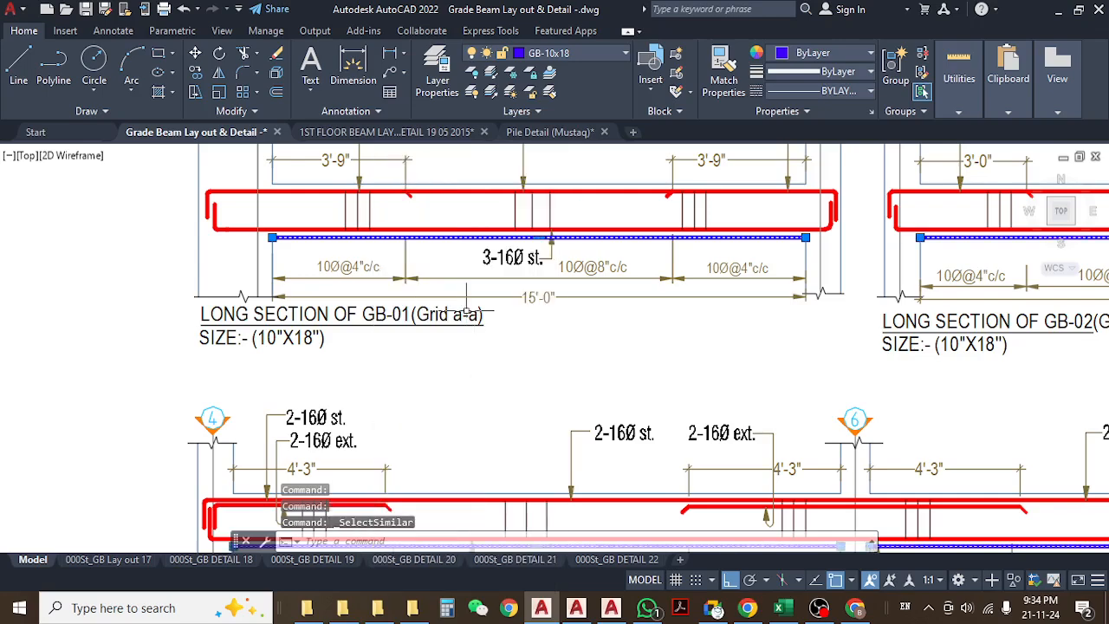
- Run TLEN on all the selected blue GB-10x18 span lines to total their length, and dismiss the result
scroll(470, 311, "down", 10)
scroll(686, 451, "down", 5)
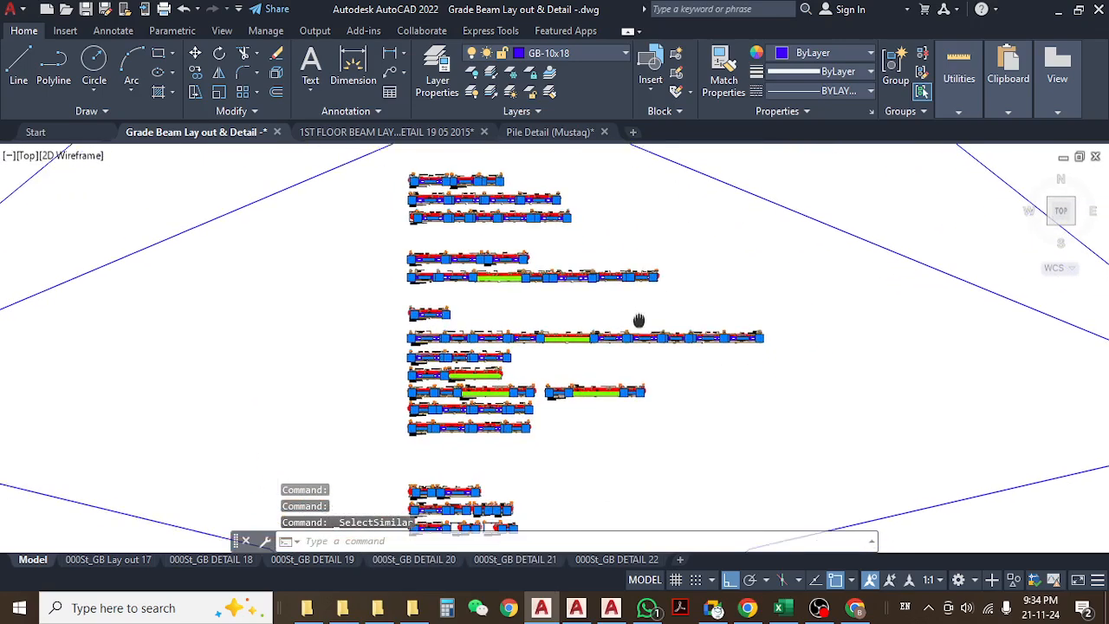
middle_click_drag(728, 373, 632, 381)
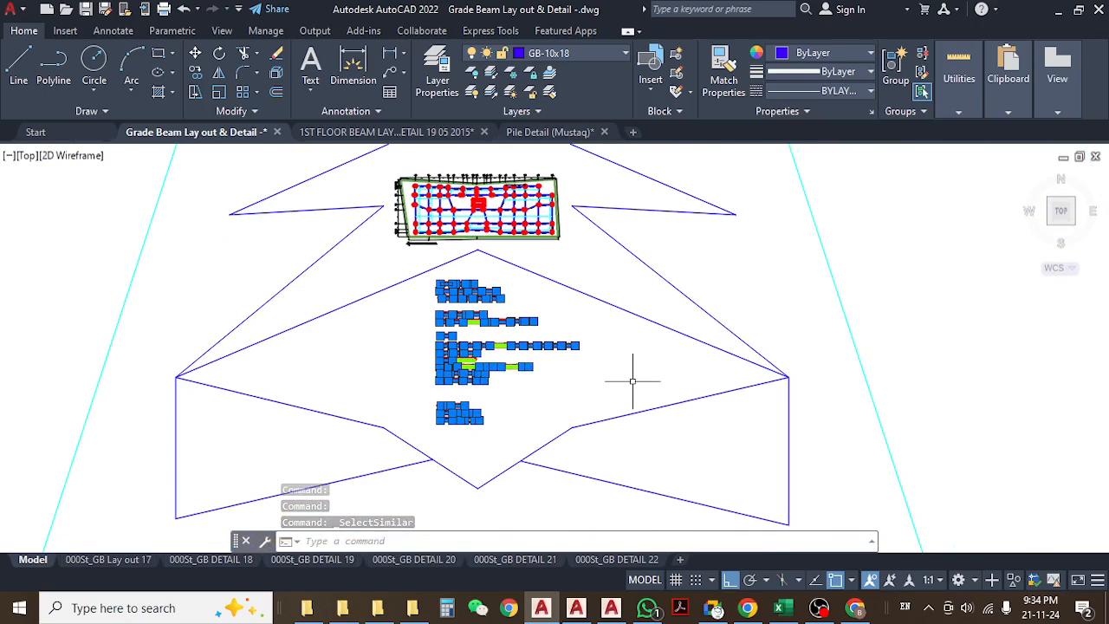
type("TLEN")
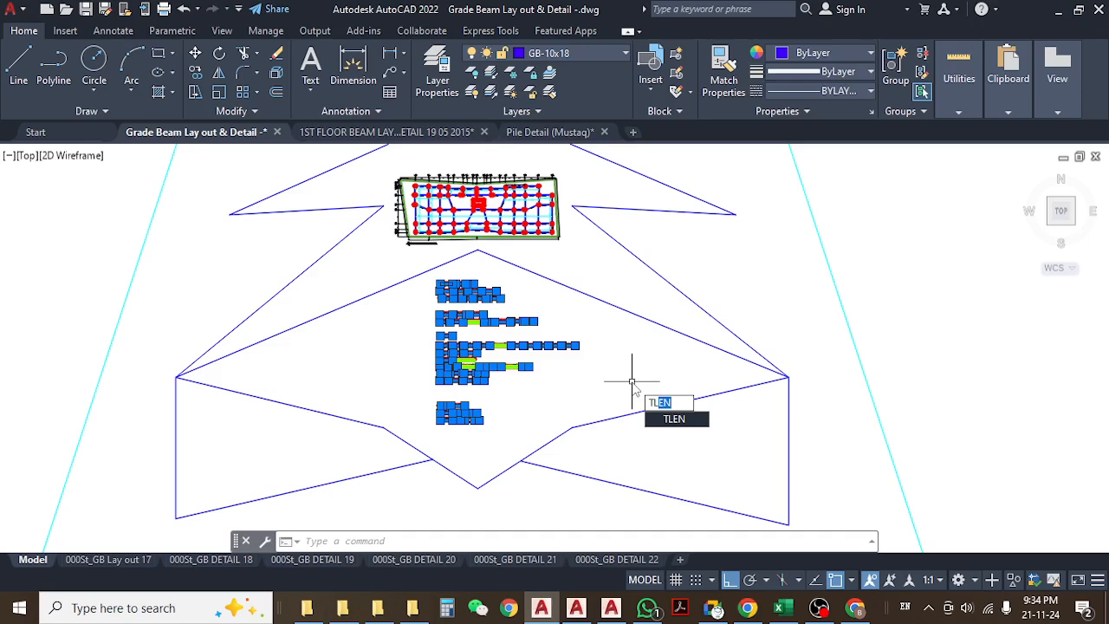
key("Return")
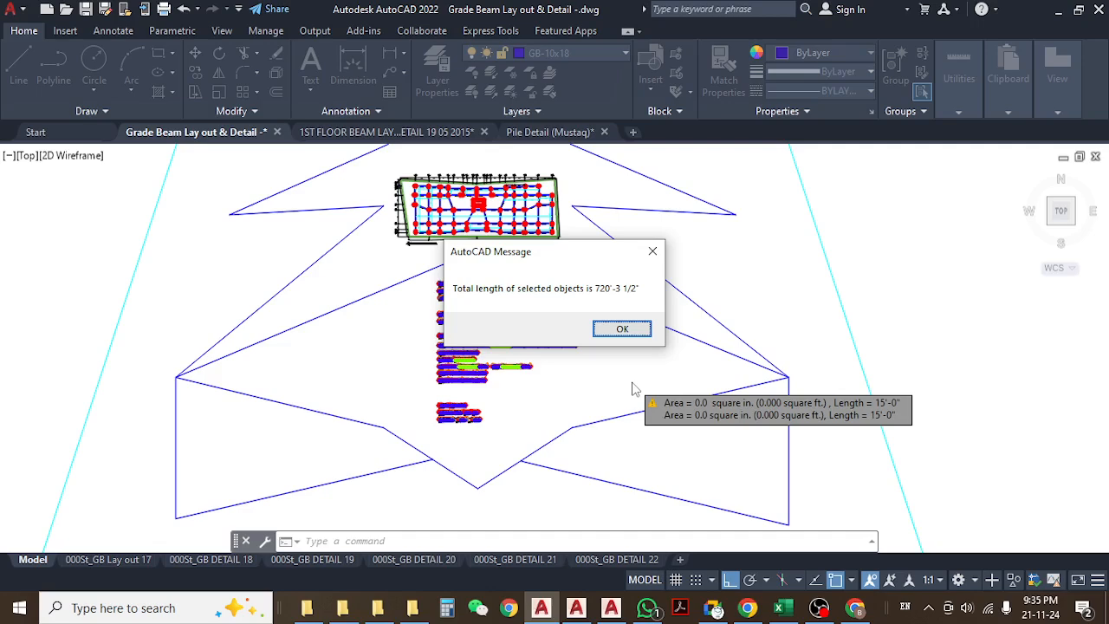
key("Return")
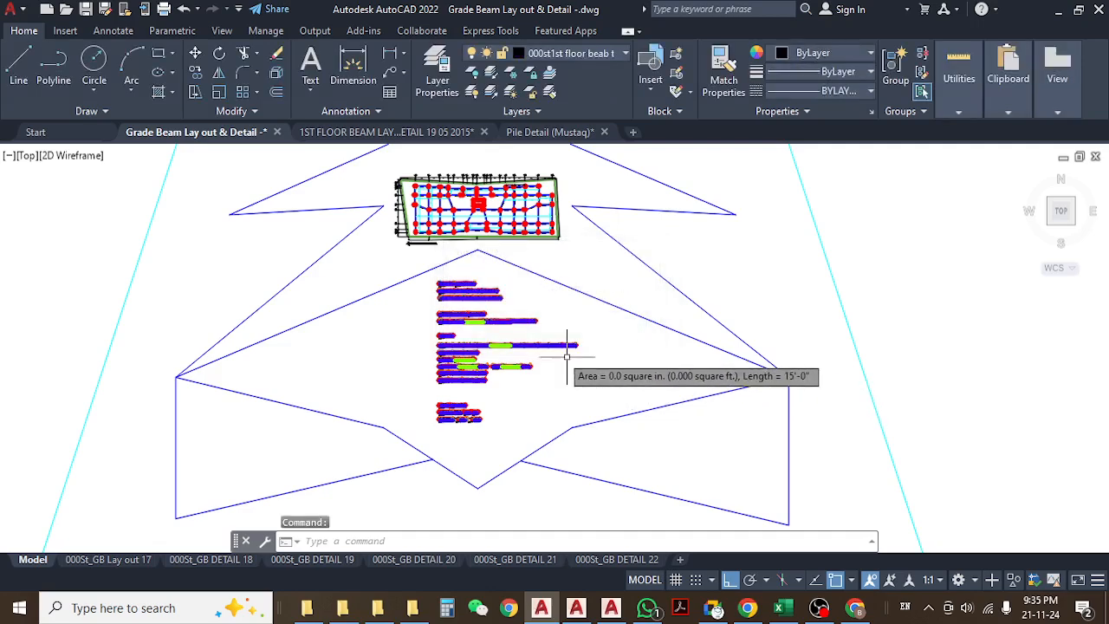
middle_click_drag(560, 352, 636, 365)
scroll(636, 364, "up", 5)
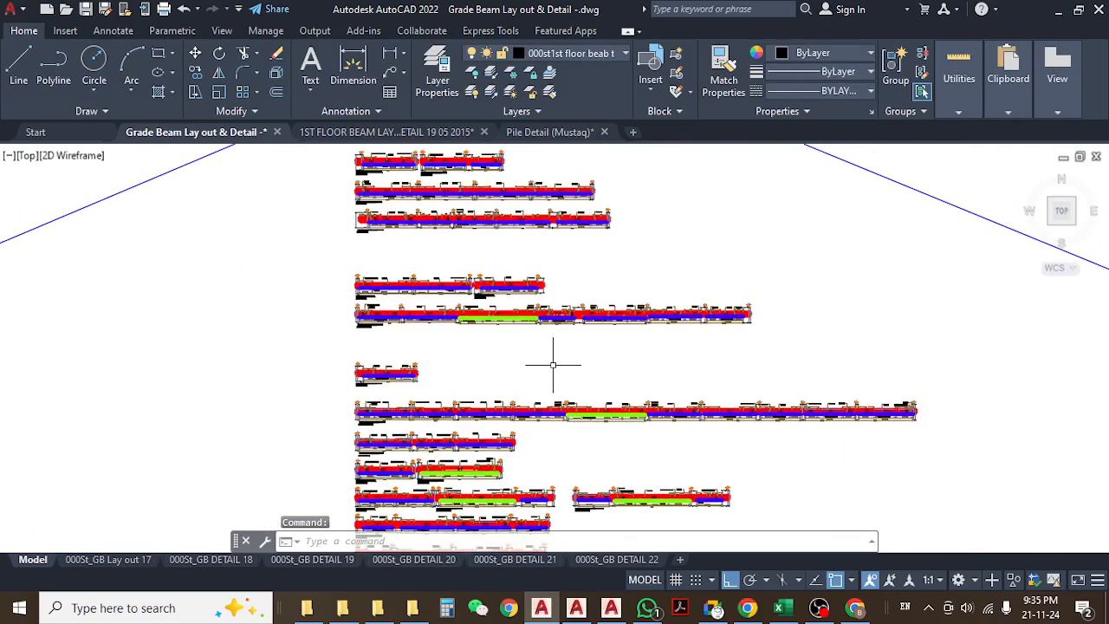
key("Escape")
key("Escape")
- Select every line similar to the green GB-10x21 span line between grids 5 and 8 in the long sections
middle_click_drag(572, 392, 525, 385)
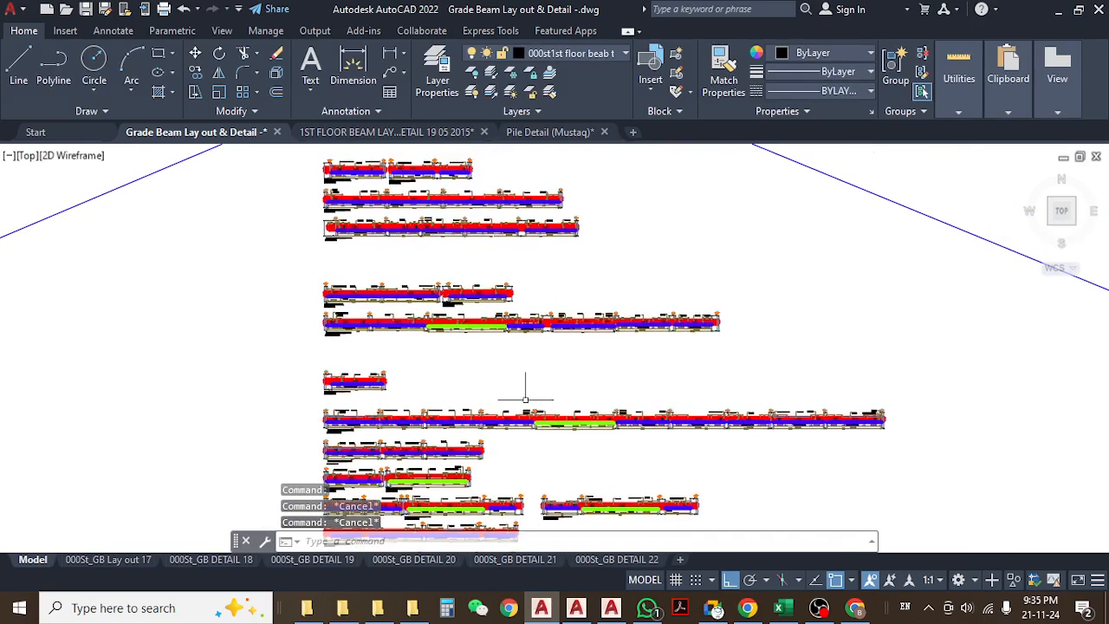
scroll(488, 396, "up", 5)
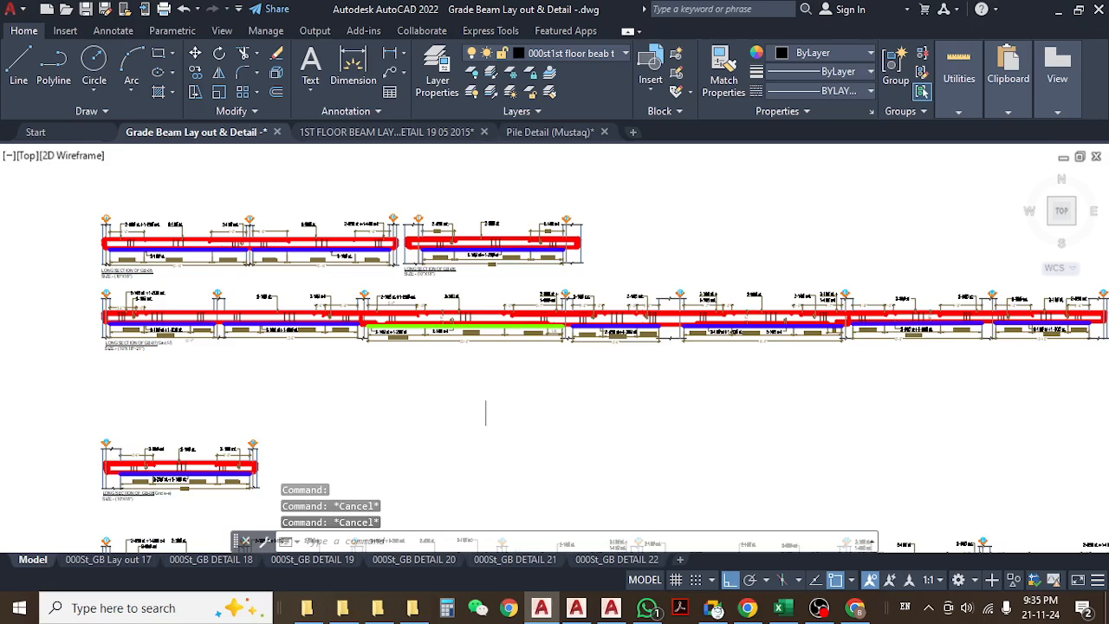
mouse_move(483, 371)
middle_mouse_down()
mouse_move(490, 400)
mouse_move(457, 414)
middle_mouse_up()
scroll(437, 400, "up", 4)
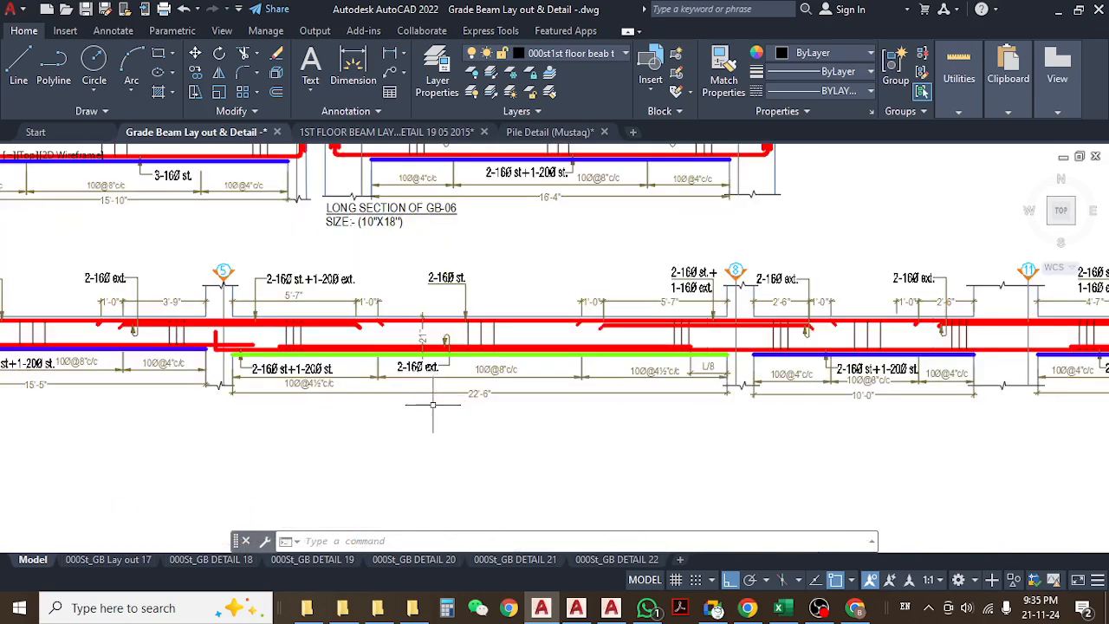
scroll(433, 404, "up", 2)
key("Escape")
key("Escape")
key("Escape")
middle_click_drag(399, 364, 421, 359)
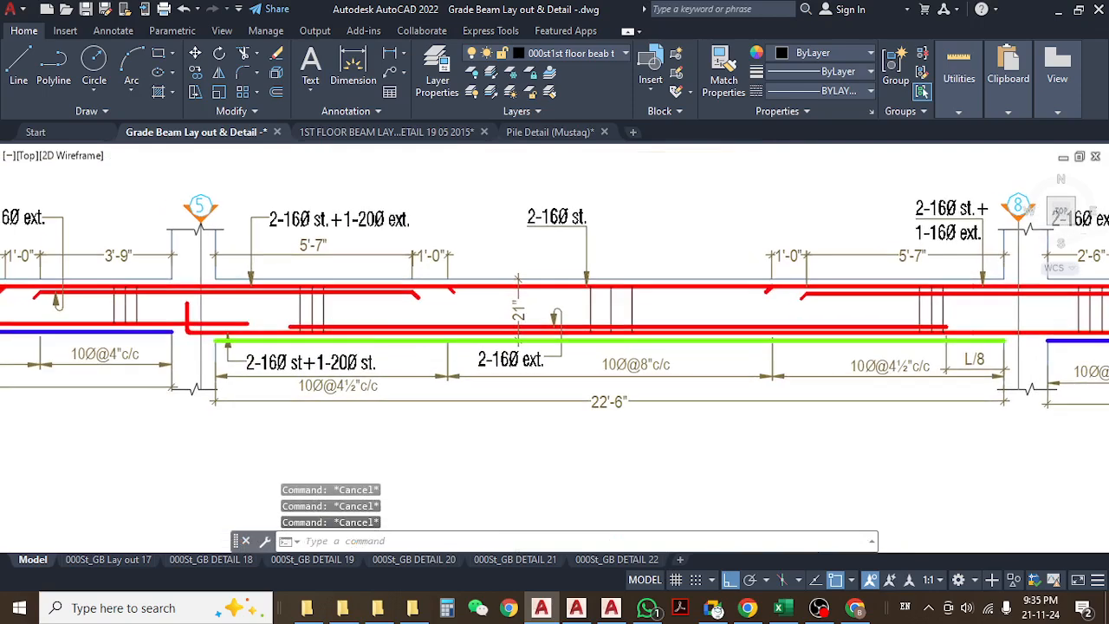
left_click(400, 343)
key("Escape")
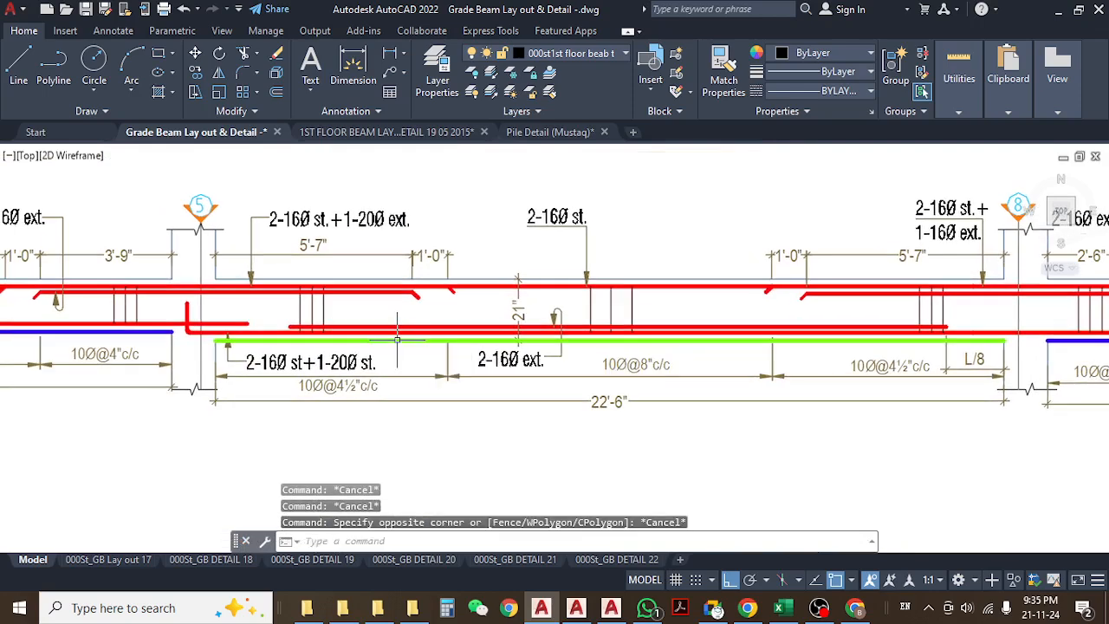
left_click(393, 341)
right_click(395, 342)
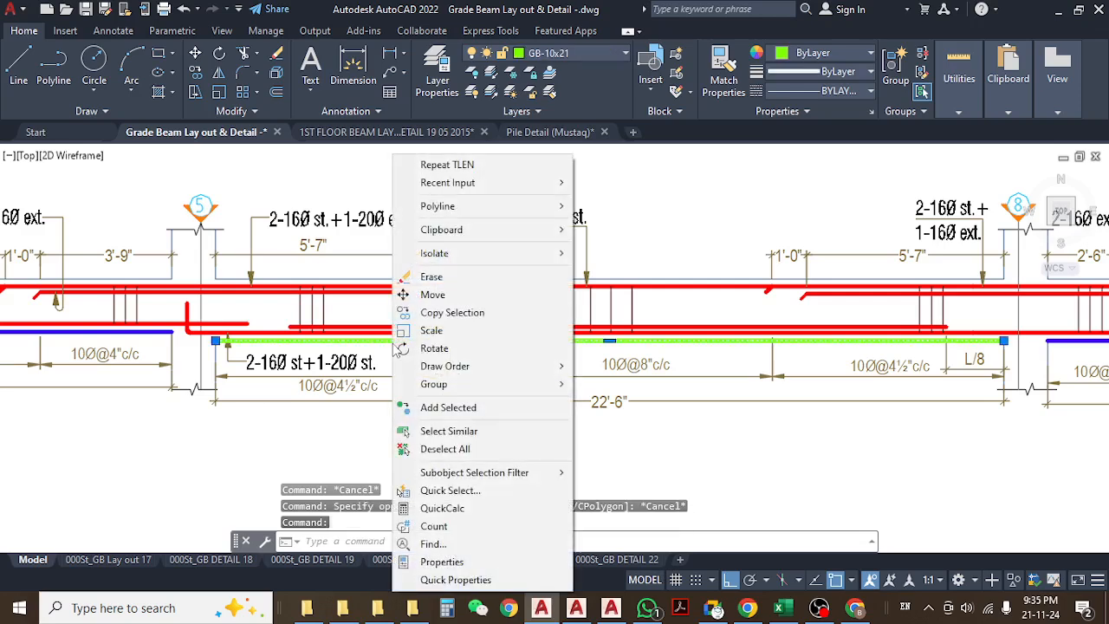
left_click(448, 430)
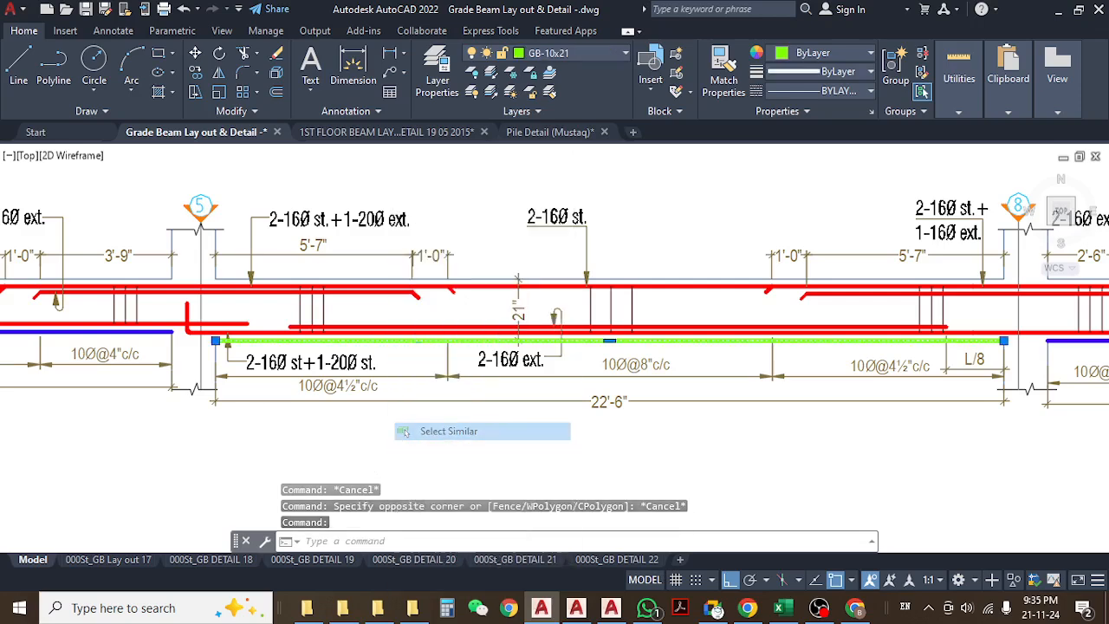
- Run TLEN on the selected green GB-10x21 span lines to total their length, and dismiss the result
scroll(452, 406, "down", 10)
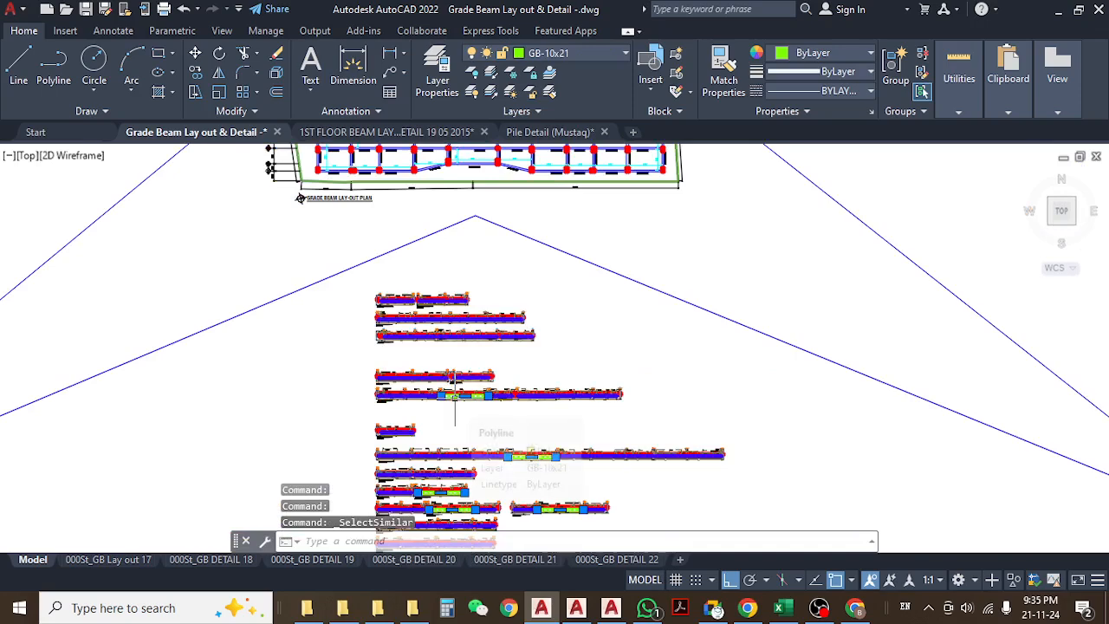
type("tlen")
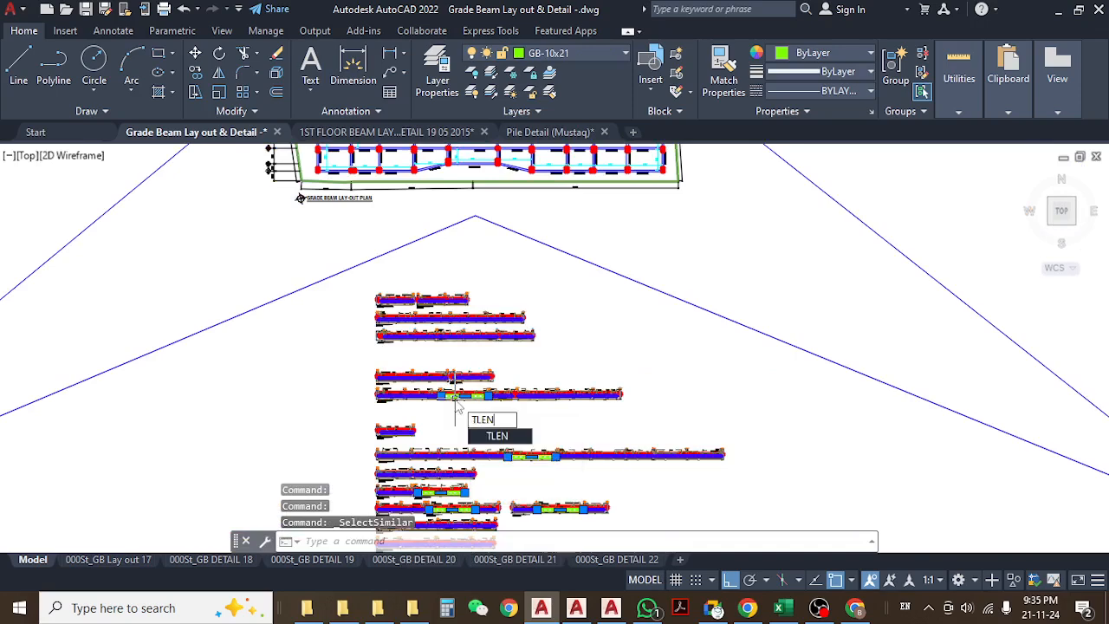
key("Return")
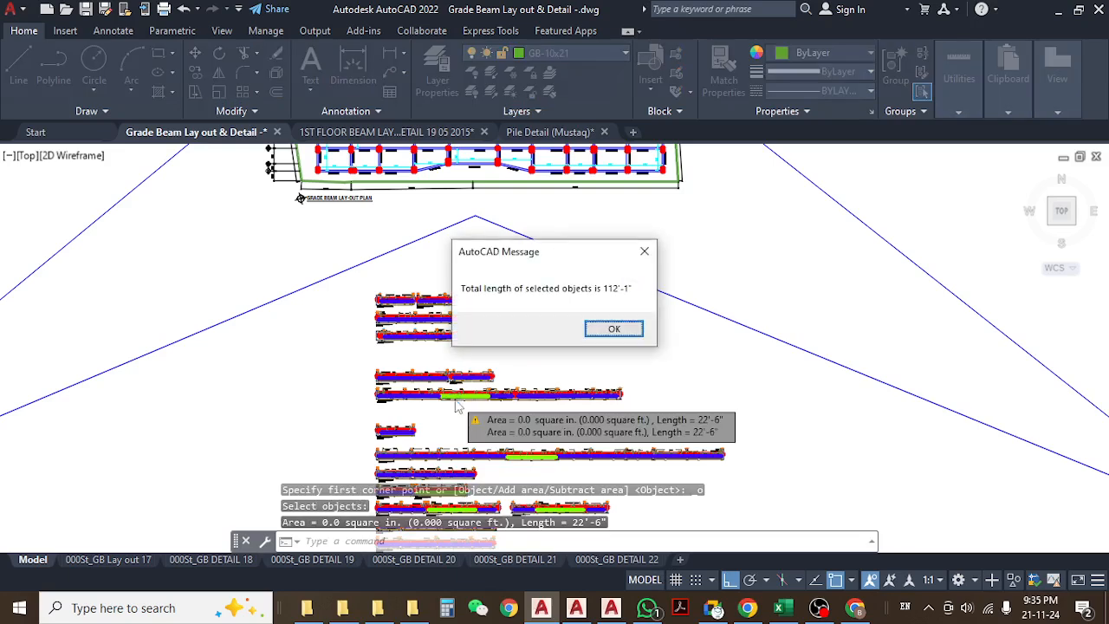
key("Return")
- Switch to the Excel estimate and check the length entered for Total length of GB-10" x 21" on the Mason sheet
left_click(779, 608)
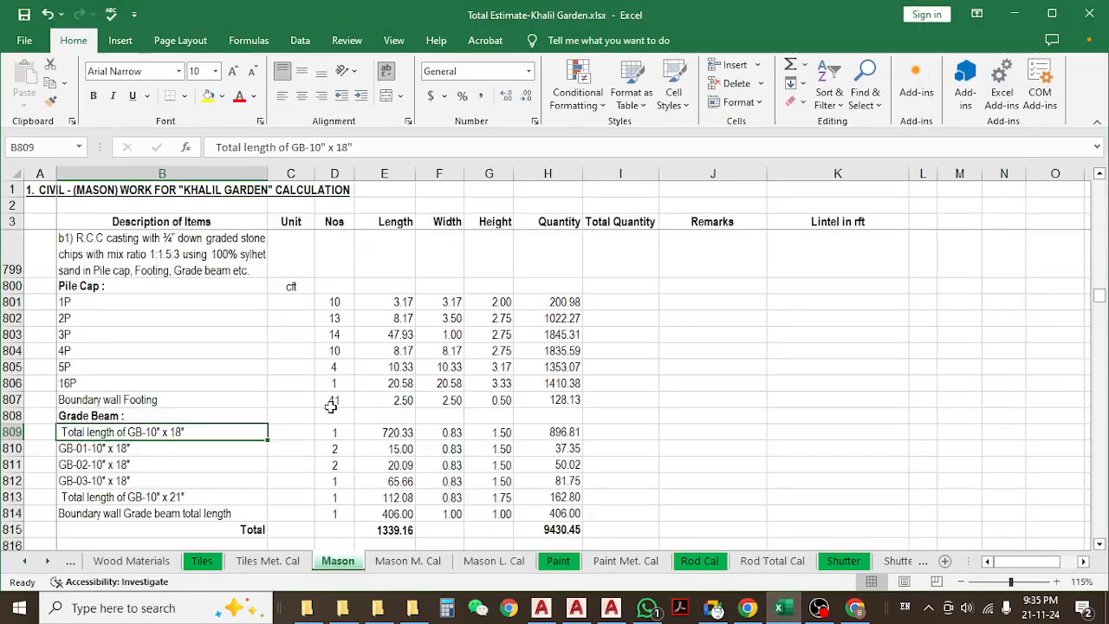
scroll(339, 416, "down", 1)
left_click(213, 416)
left_click(383, 417)
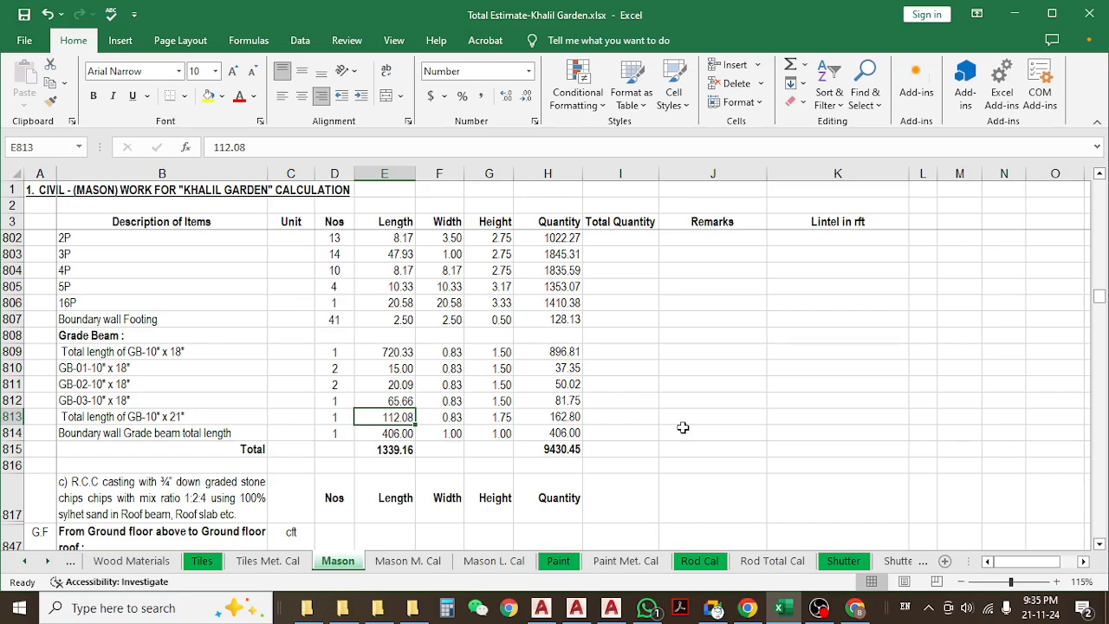
- Review the length, width and height entries in the Boundary wall Grade beam total length row
left_click(211, 436)
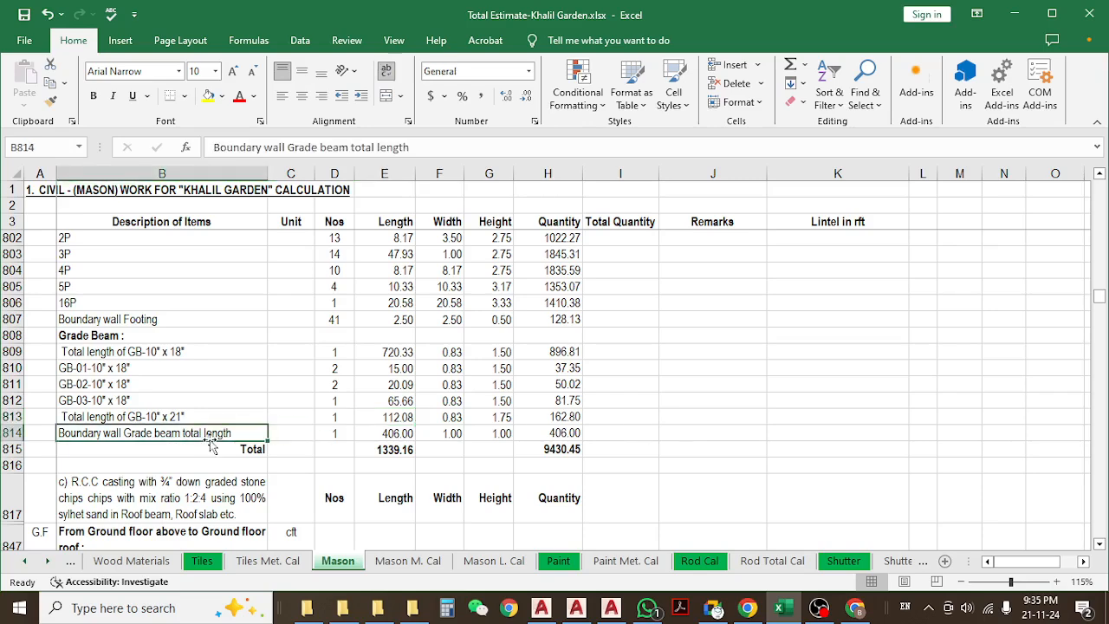
left_click(409, 433)
left_click(477, 432)
left_click(369, 428)
left_click(444, 430)
left_click(498, 432)
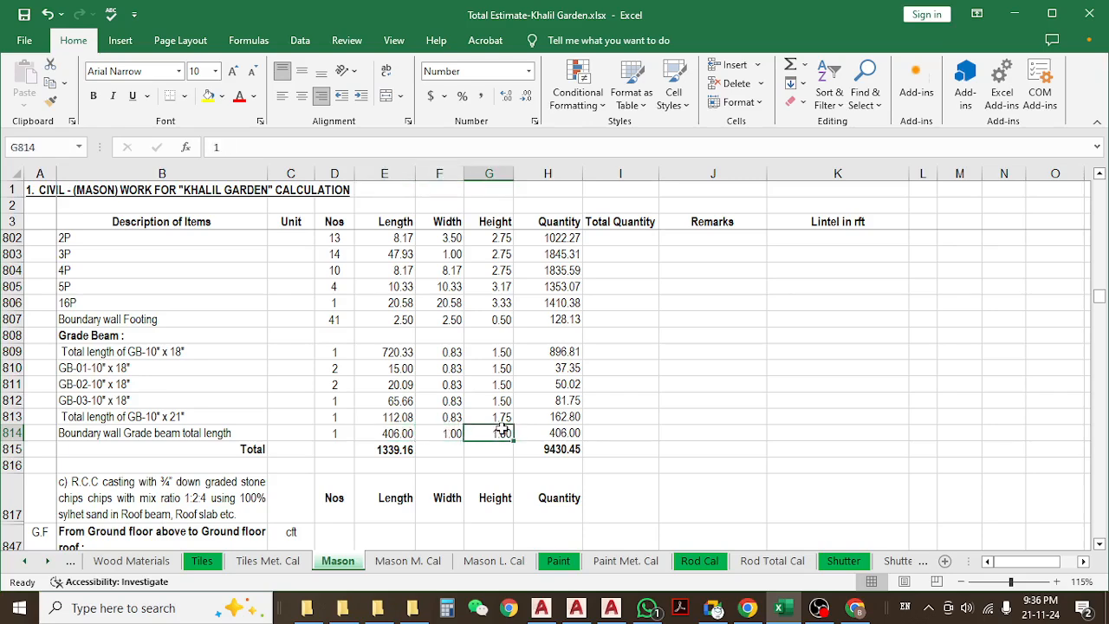
- Open LINTEL ,FALS SLAB & BOUNDARY WALL.dwg from the project drawings folder in AutoCAD and show its BOUNDARY WALL DETAIL 67 layout
left_click(328, 615)
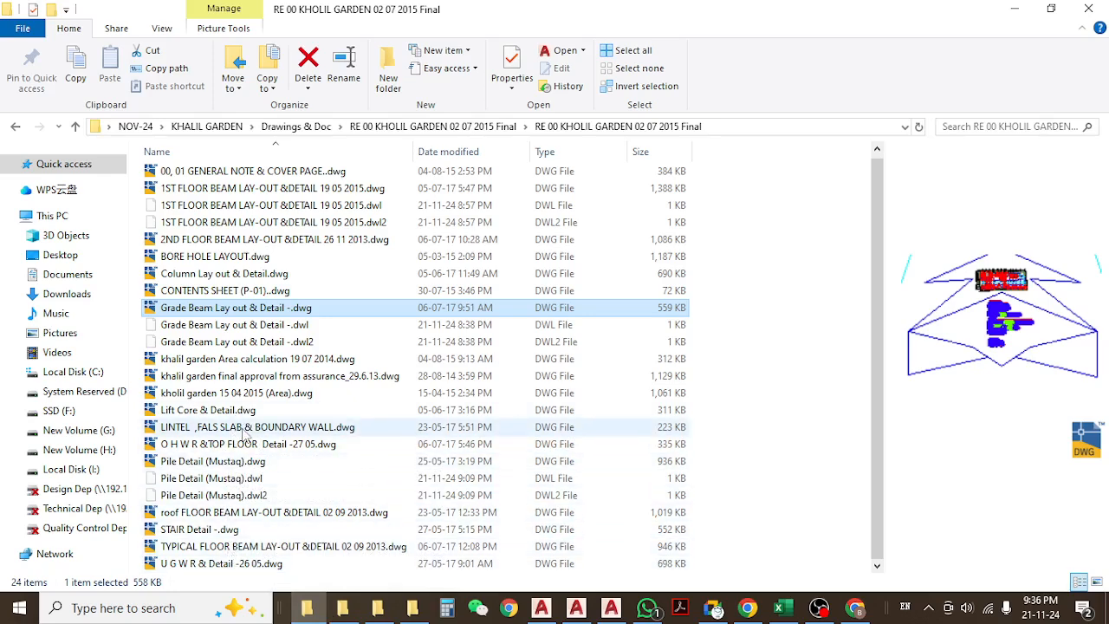
left_click(351, 433)
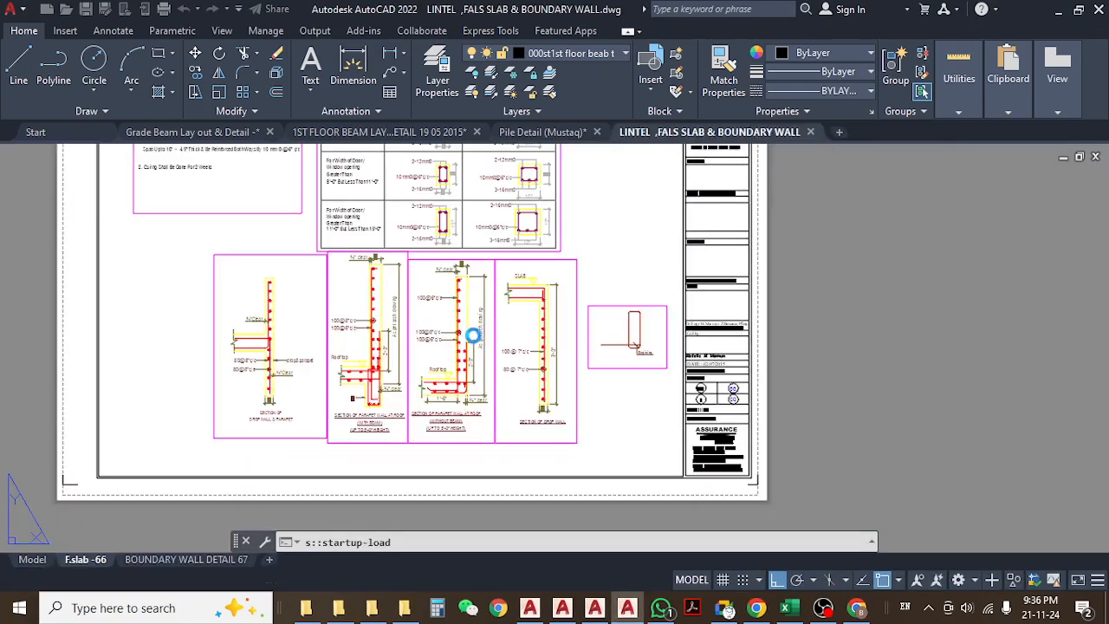
left_click(175, 560)
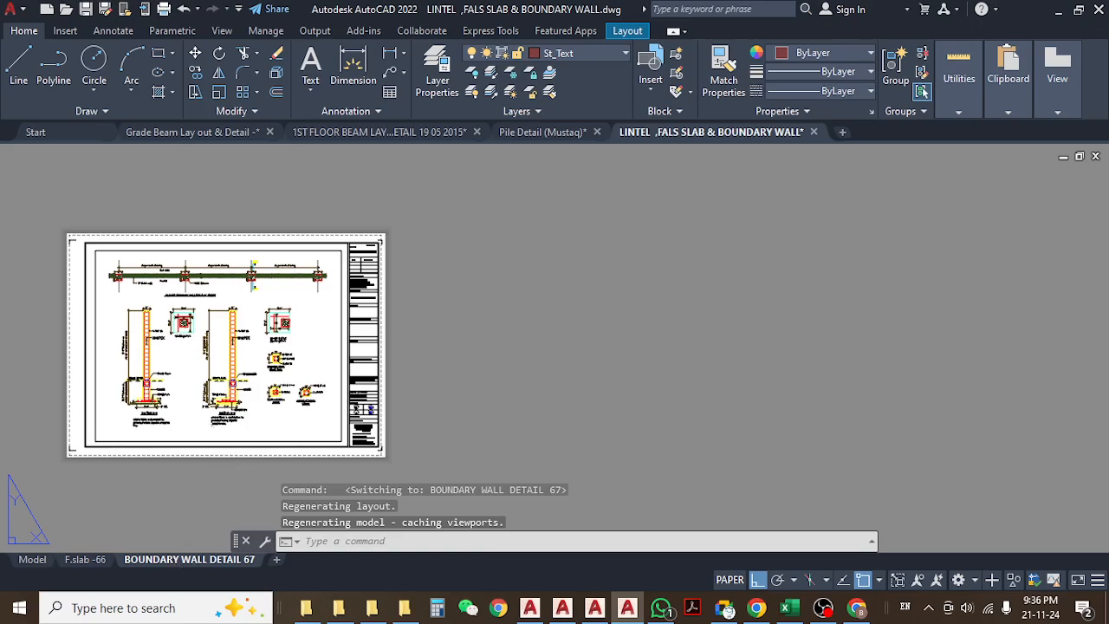
- Examine the boundary wall plan for 8'-6" height and the x-x wall sections below it
scroll(208, 277, "up", 8)
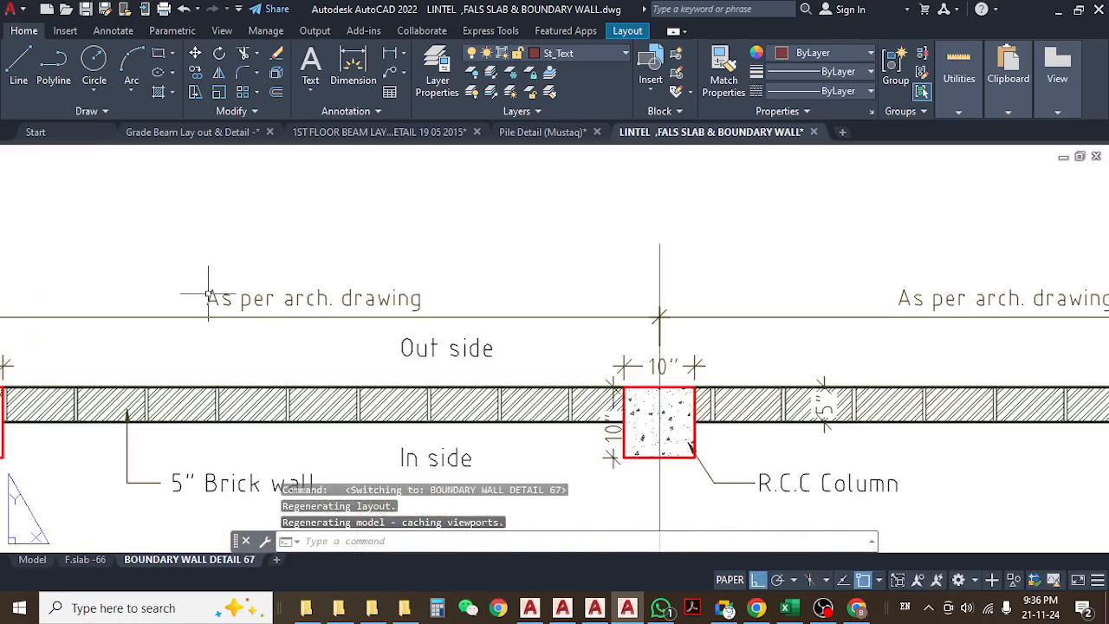
scroll(291, 280, "down", 10)
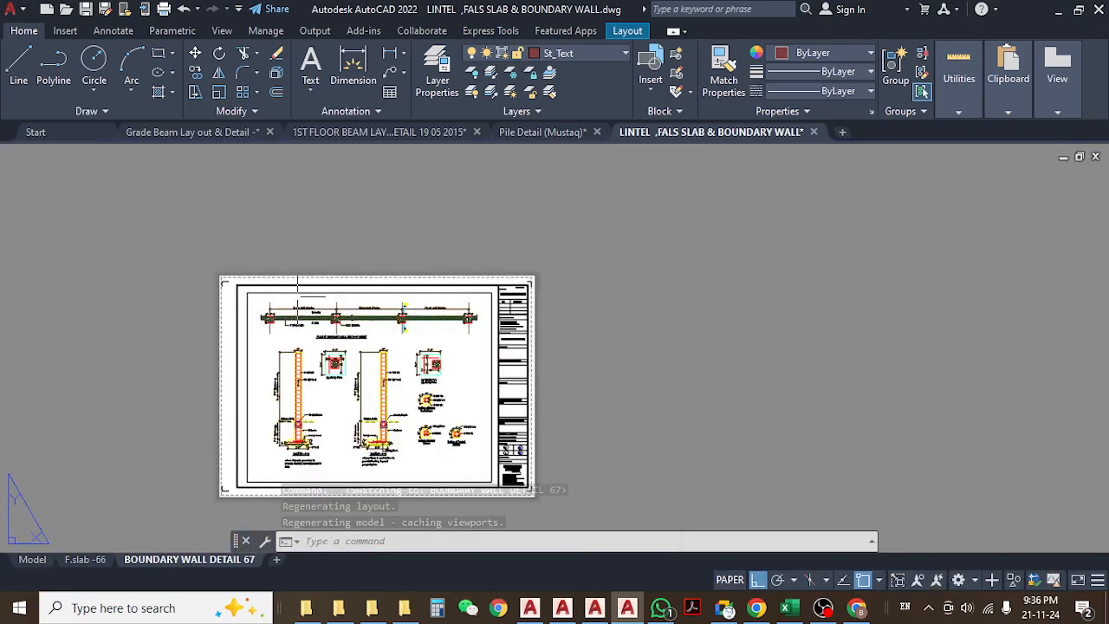
scroll(294, 320, "up", 5)
middle_click_drag(369, 221, 273, 289)
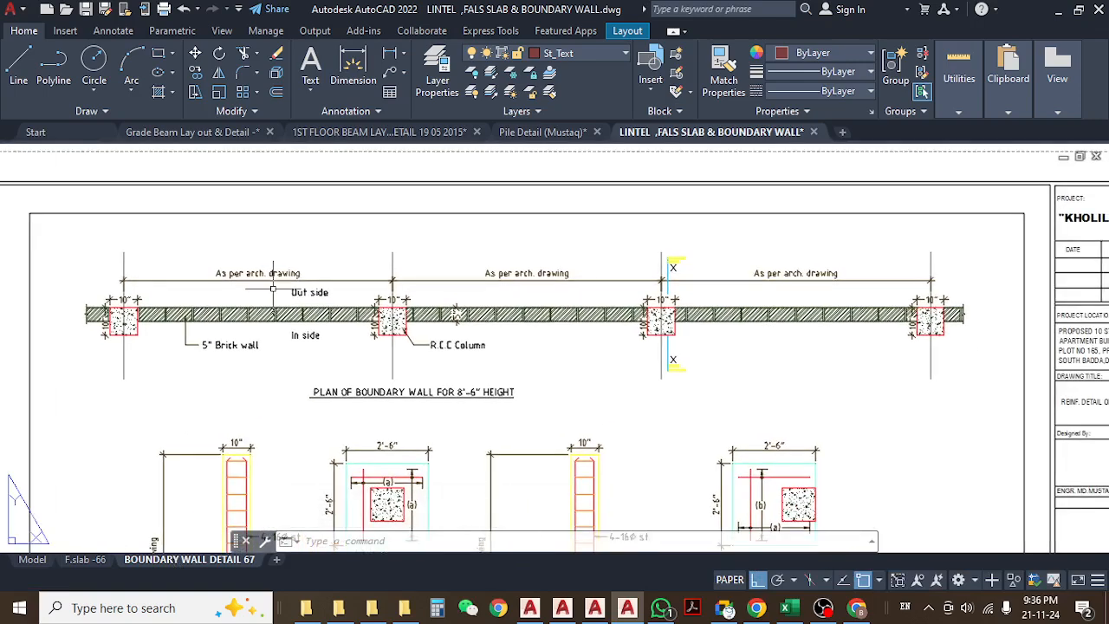
scroll(273, 289, "down", 8)
middle_click_drag(451, 378, 483, 353)
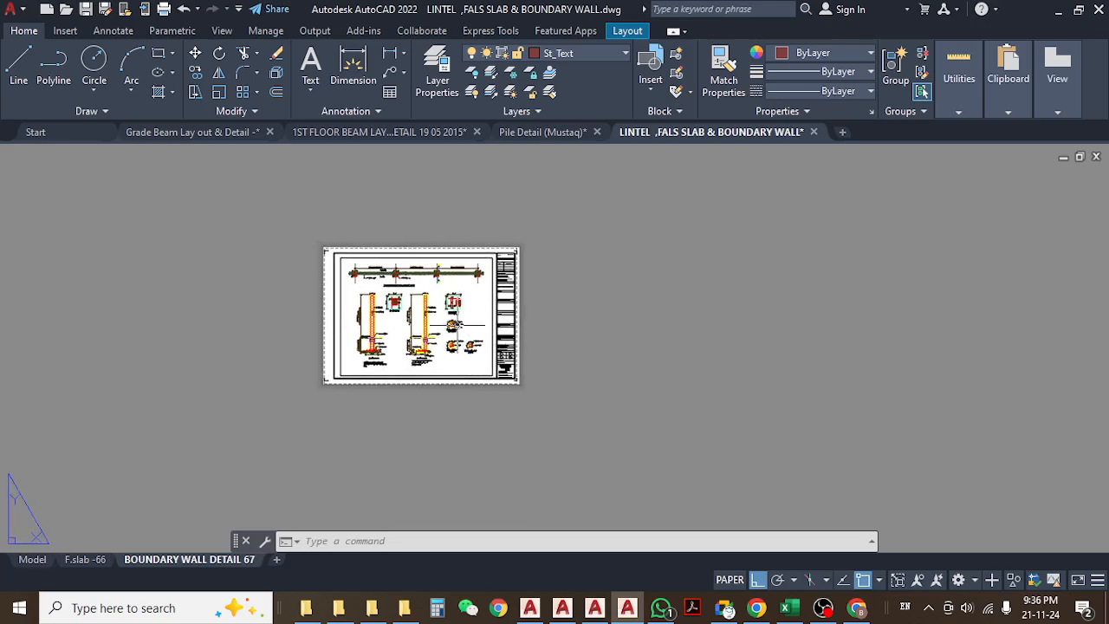
scroll(390, 289, "up", 6)
middle_click_drag(390, 289, 417, 297)
middle_click_drag(433, 341, 408, 254)
middle_click_drag(552, 299, 519, 391)
scroll(650, 375, "up", 4)
middle_click_drag(217, 348, 365, 236)
scroll(423, 303, "down", 4)
middle_click_drag(219, 316, 313, 331)
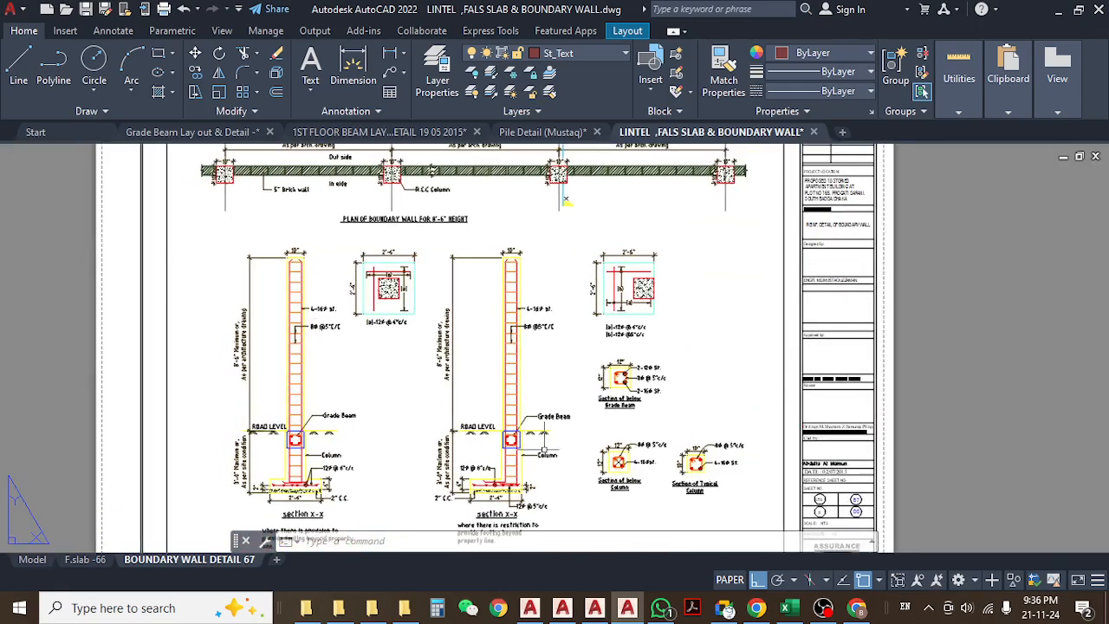
- Examine the dimensions and reinforcement in the boundary wall's Section of below Grade Beam detail
scroll(593, 470, "up", 6)
middle_click_drag(702, 479, 540, 390)
scroll(543, 390, "down", 2)
middle_click_drag(530, 310, 526, 411)
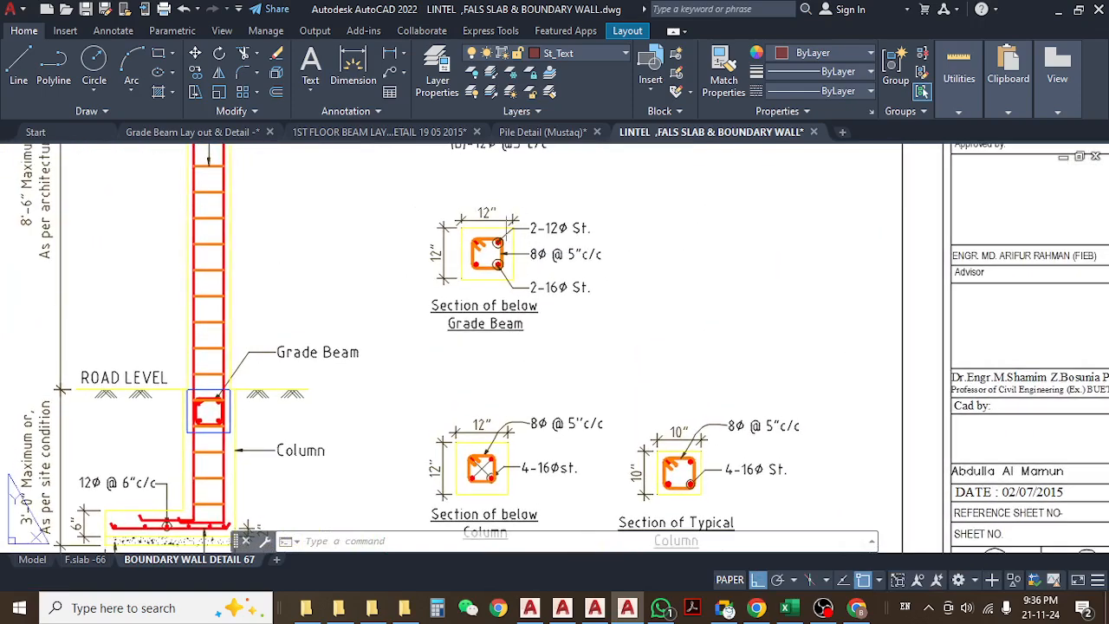
scroll(500, 211, "up", 2)
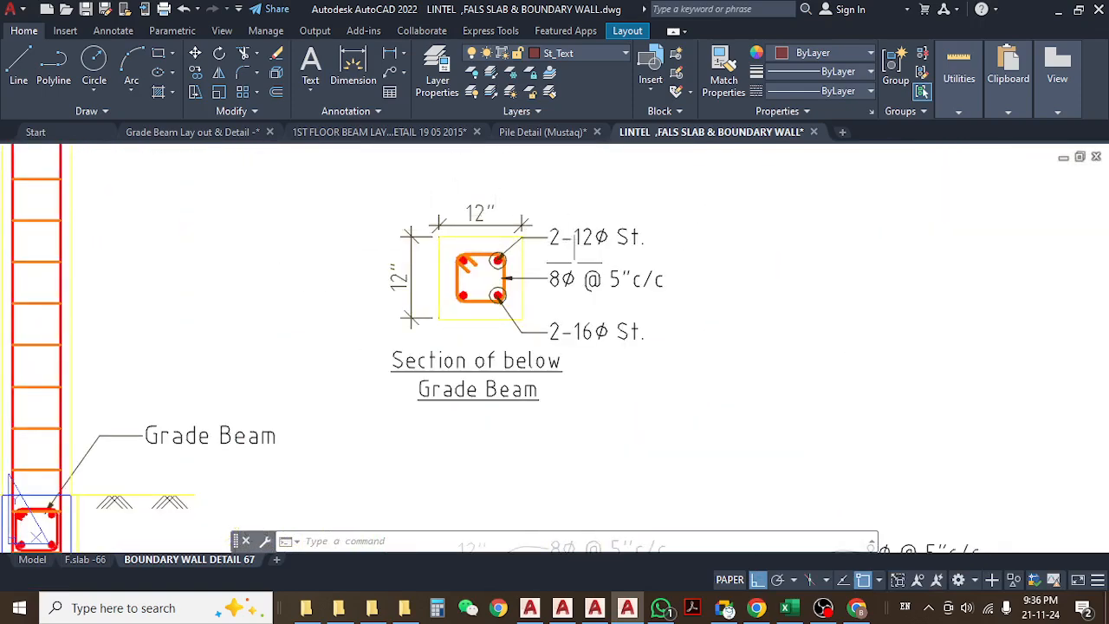
- Switch to the Excel estimate and compare the boundary wall grade beam's length, width and height in row 814 with the section detail
left_click(786, 607)
left_click(324, 448)
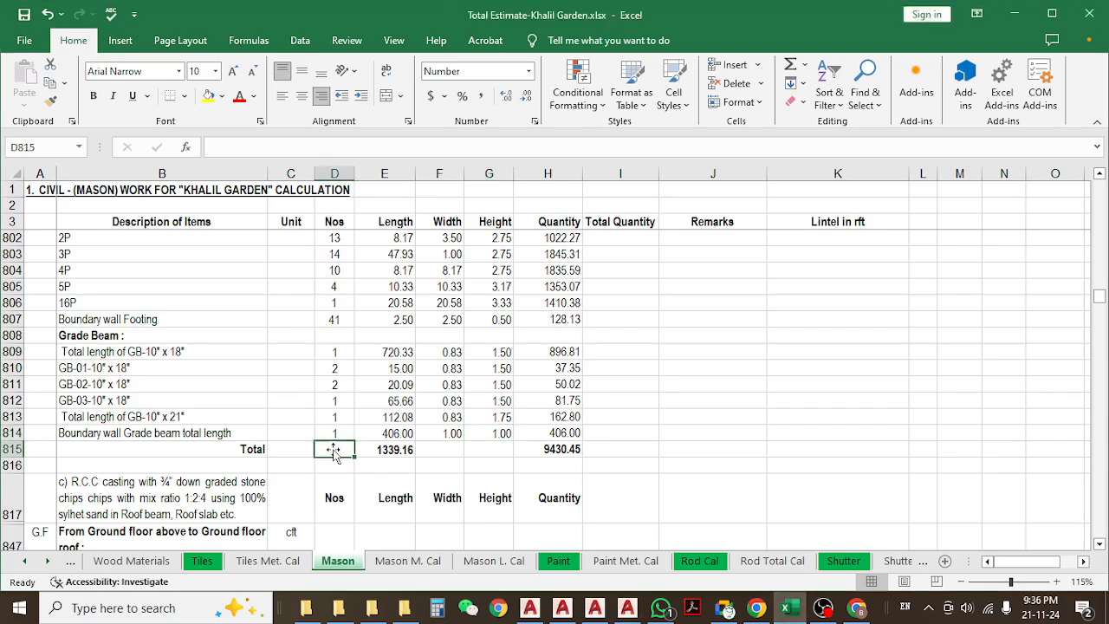
left_click(376, 433)
left_click(454, 433)
left_click(499, 436)
left_click(419, 438)
left_click(494, 436)
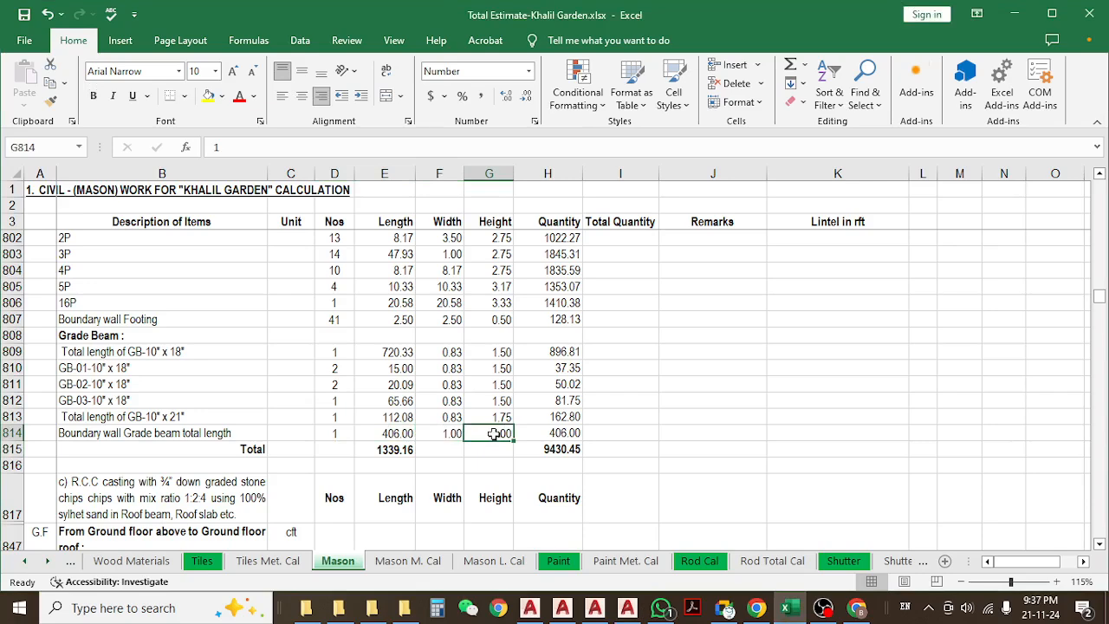
left_click(454, 431)
left_click(491, 434)
left_click(381, 433)
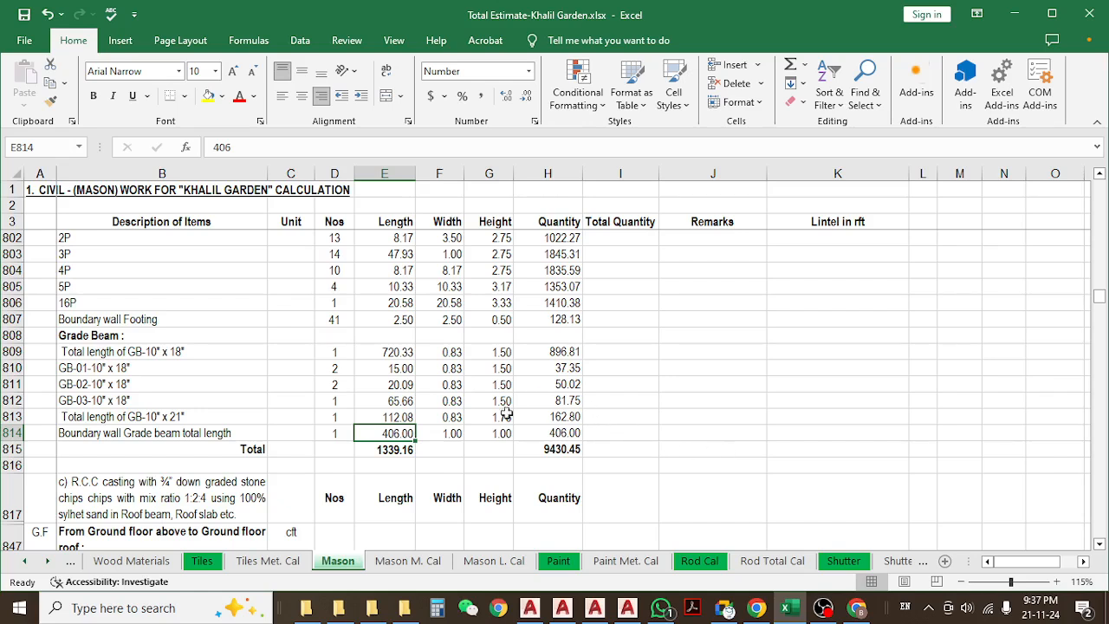
- Switch to the boundary wall drawing in AutoCAD and examine the Section of below Column and Section of Typical Column details
left_click(1014, 13)
scroll(361, 349, "down", 5)
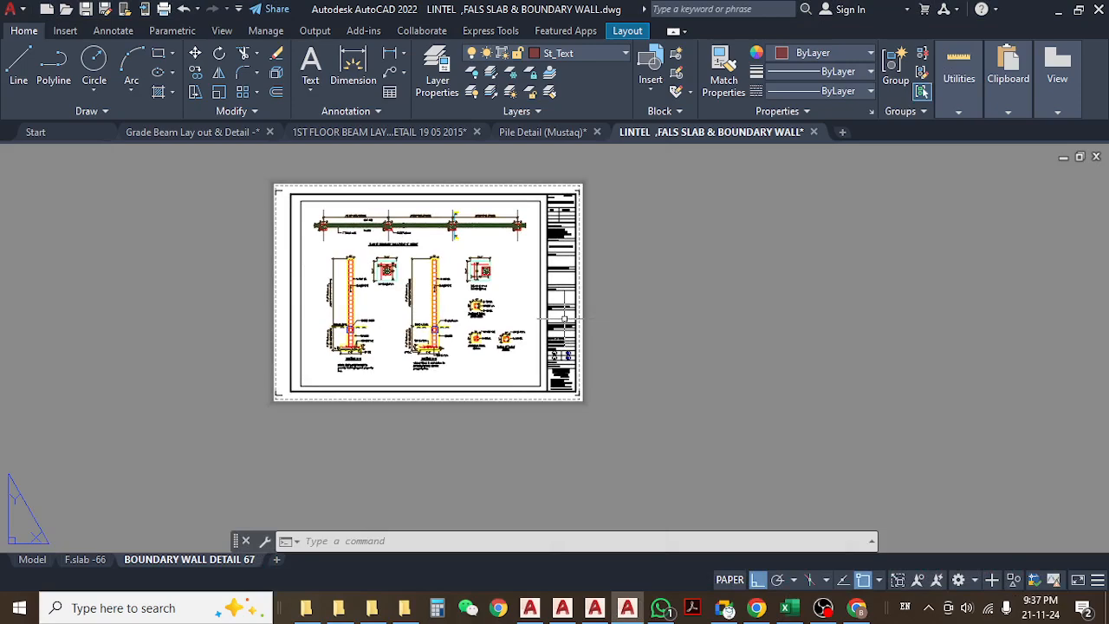
scroll(399, 267, "up", 6)
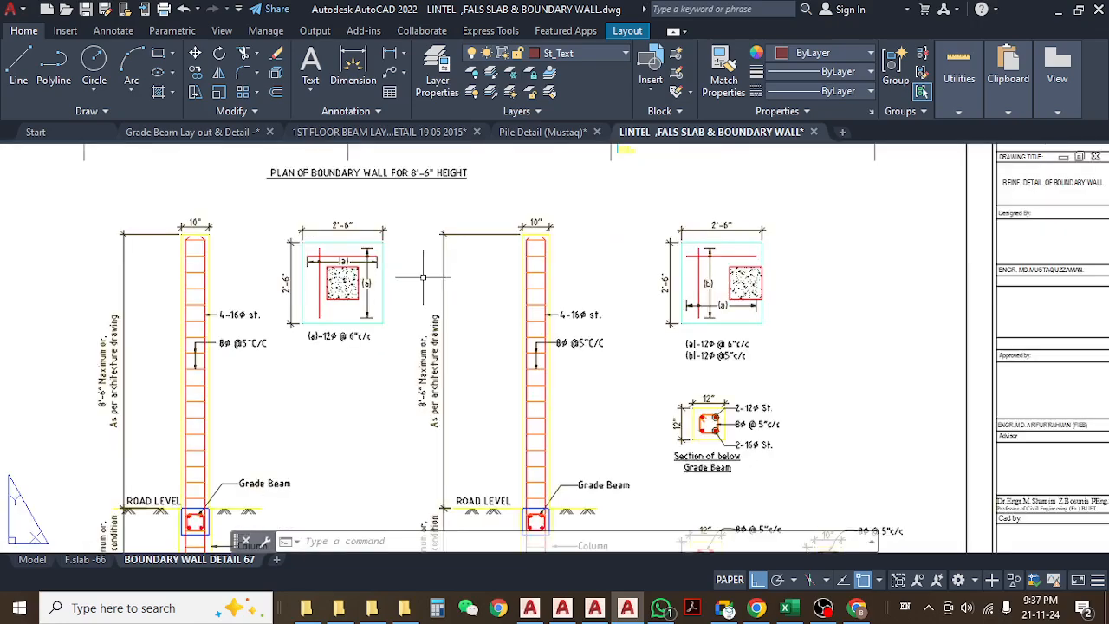
scroll(576, 275, "up", 2)
scroll(606, 390, "up", 3)
middle_click_drag(620, 443, 607, 236)
scroll(559, 321, "up", 2)
middle_click_drag(852, 299, 760, 298)
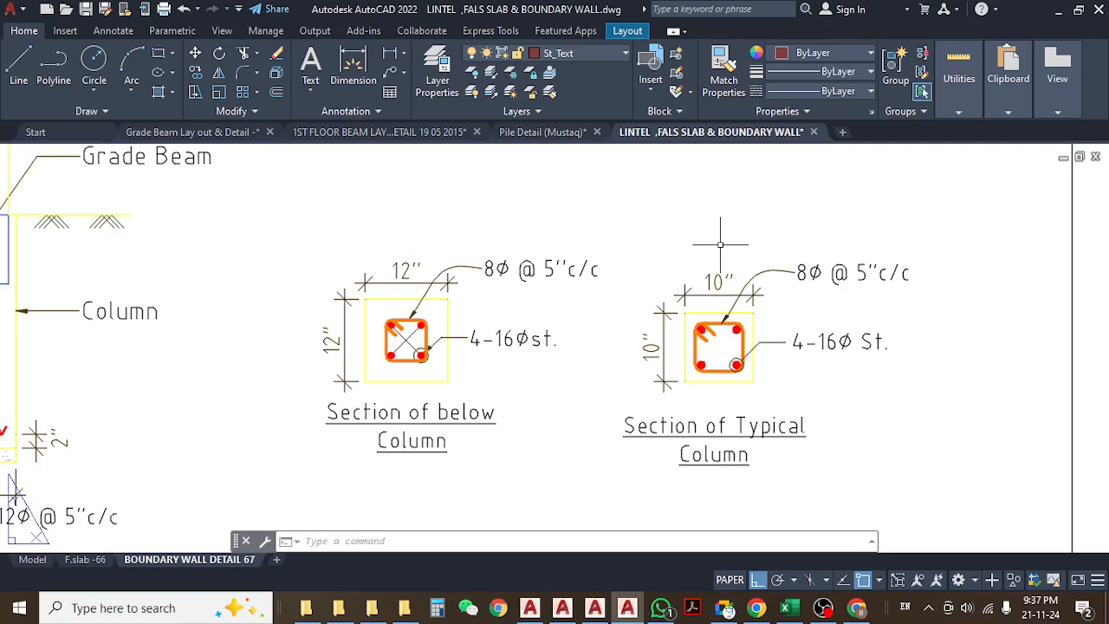
middle_click_drag(414, 270, 474, 277)
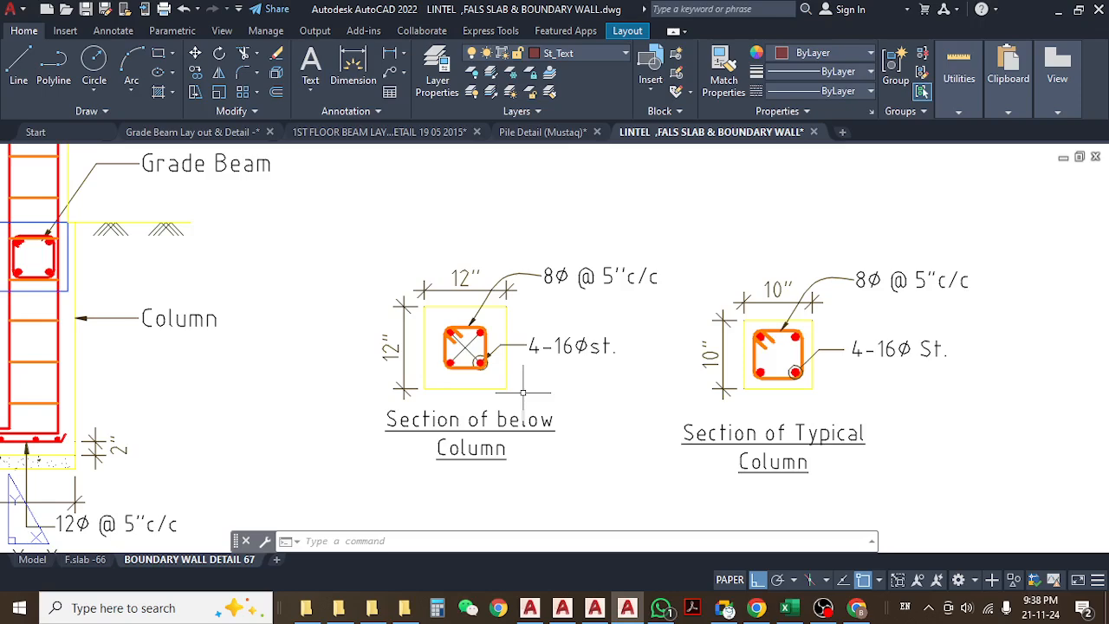
- Examine the R.C.C columns, their spacing and the brick wall between them in the plan of the boundary wall for 8'-6" height
scroll(472, 260, "down", 8)
middle_click_drag(299, 181, 301, 202)
scroll(300, 202, "up", 6)
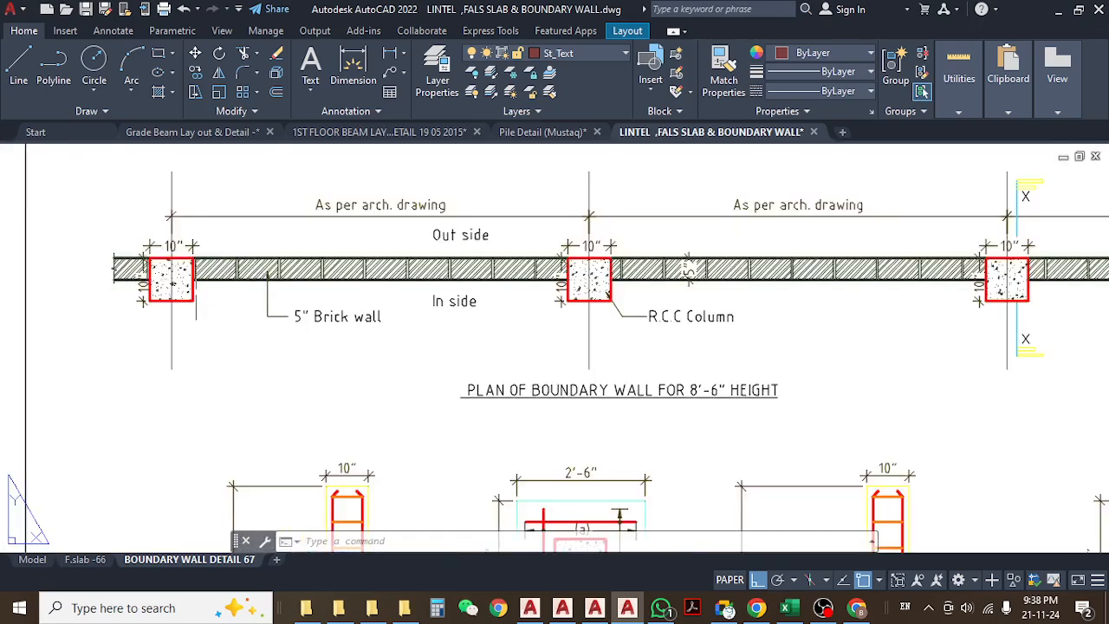
middle_click_drag(665, 303, 588, 299)
middle_click_drag(1004, 300, 730, 299)
scroll(920, 300, "down", 4)
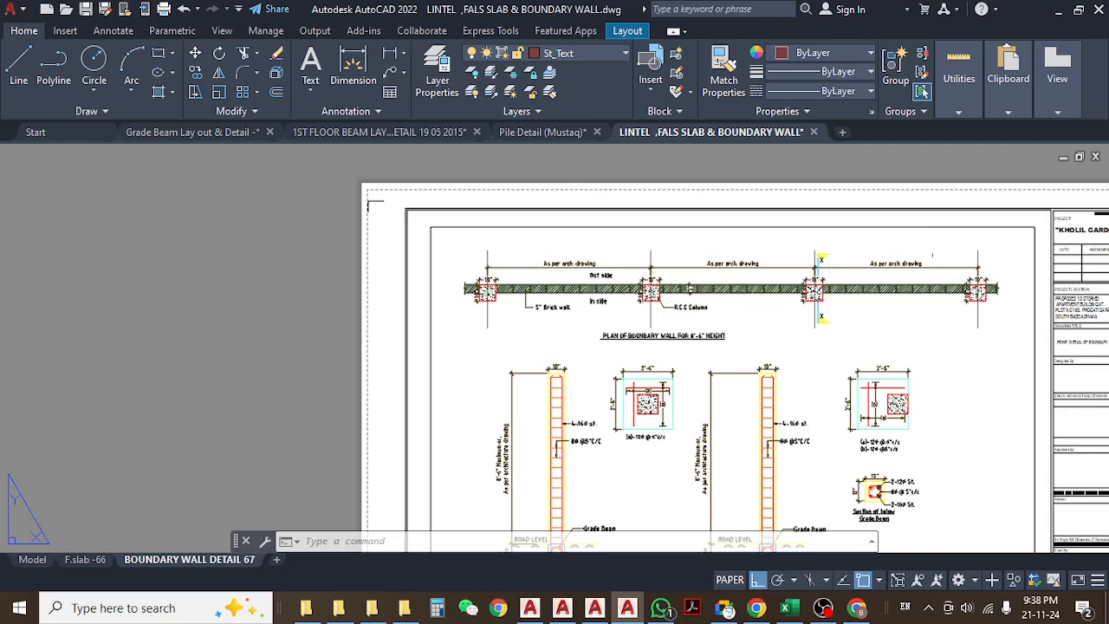
scroll(933, 282, "up", 2)
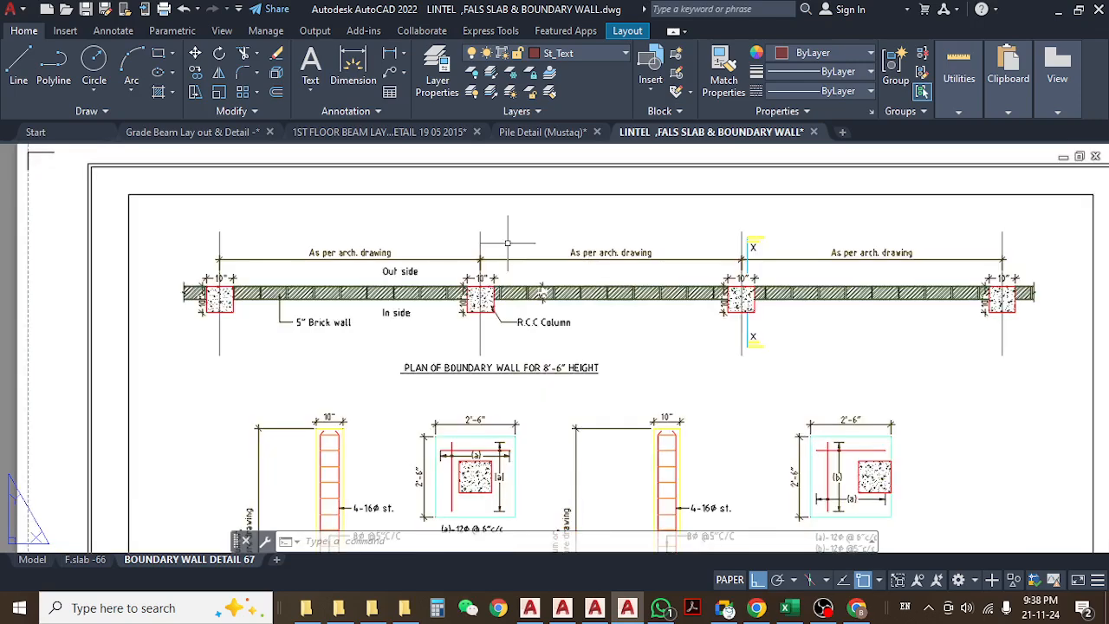
scroll(188, 310, "up", 2)
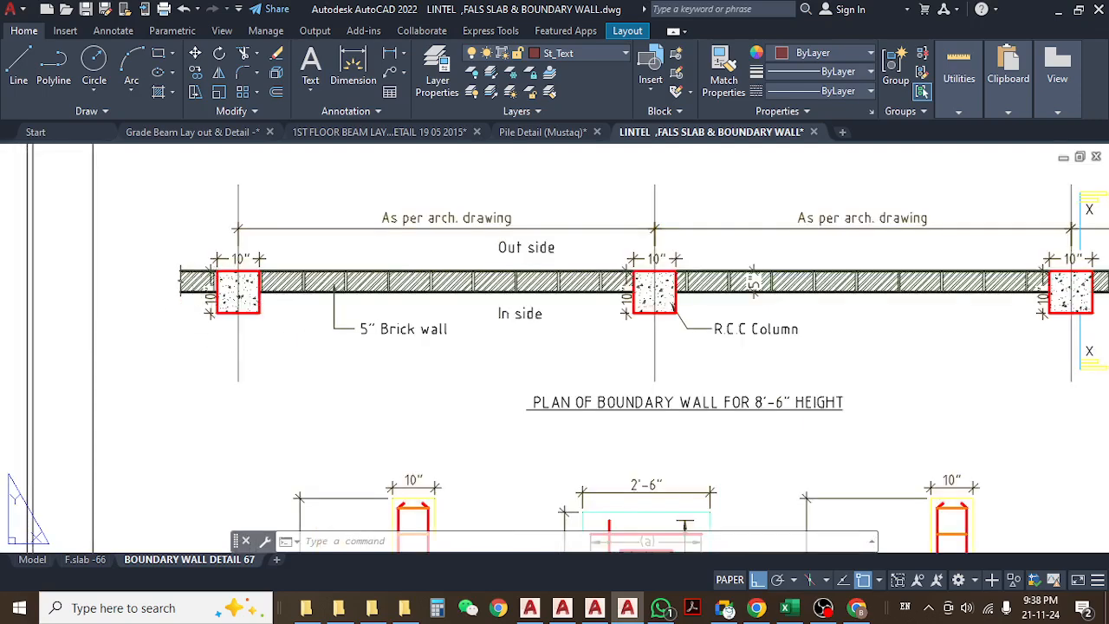
middle_click_drag(613, 289, 506, 279)
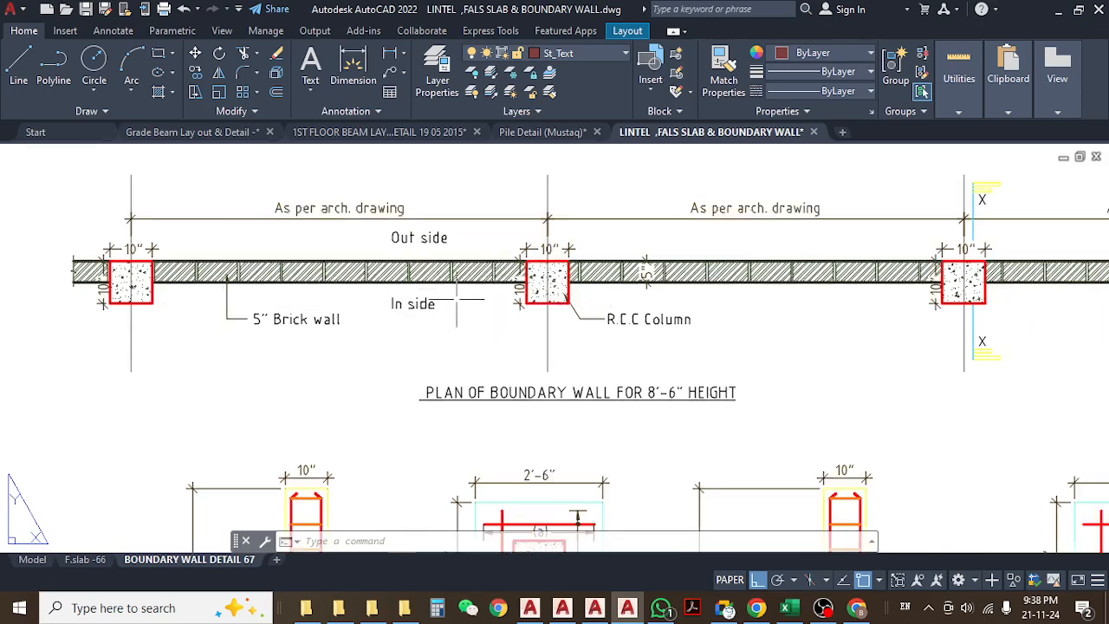
- Examine the grade beam at road level in section x-x and compare it with the boundary wall plan
middle_click_drag(527, 348, 512, 214)
scroll(476, 269, "down", 4)
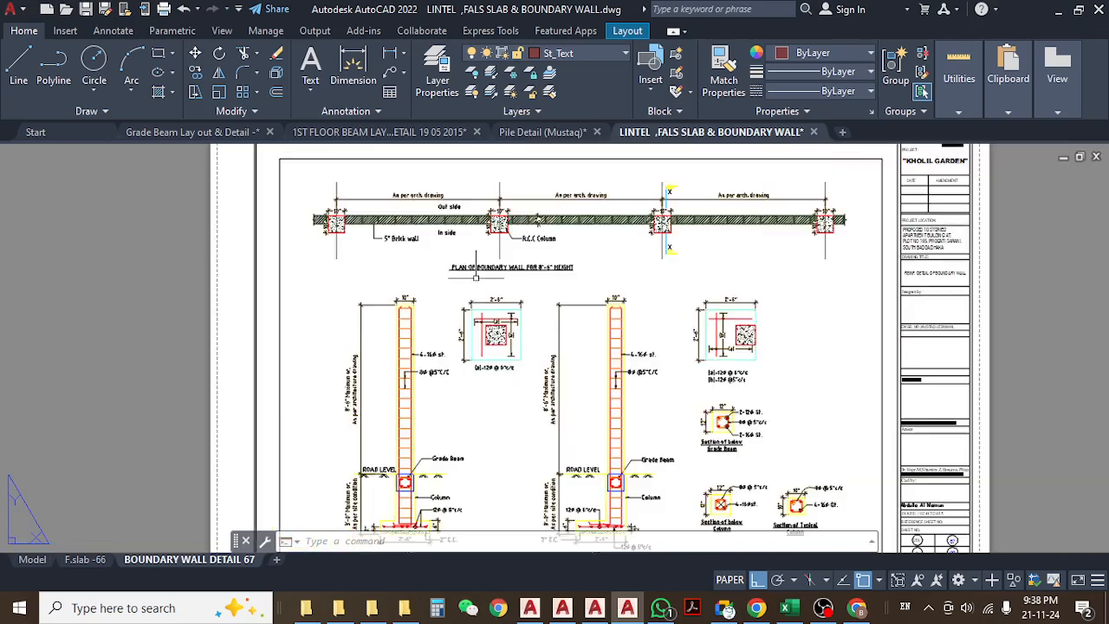
middle_click_drag(508, 427, 508, 294)
scroll(405, 351, "up", 5)
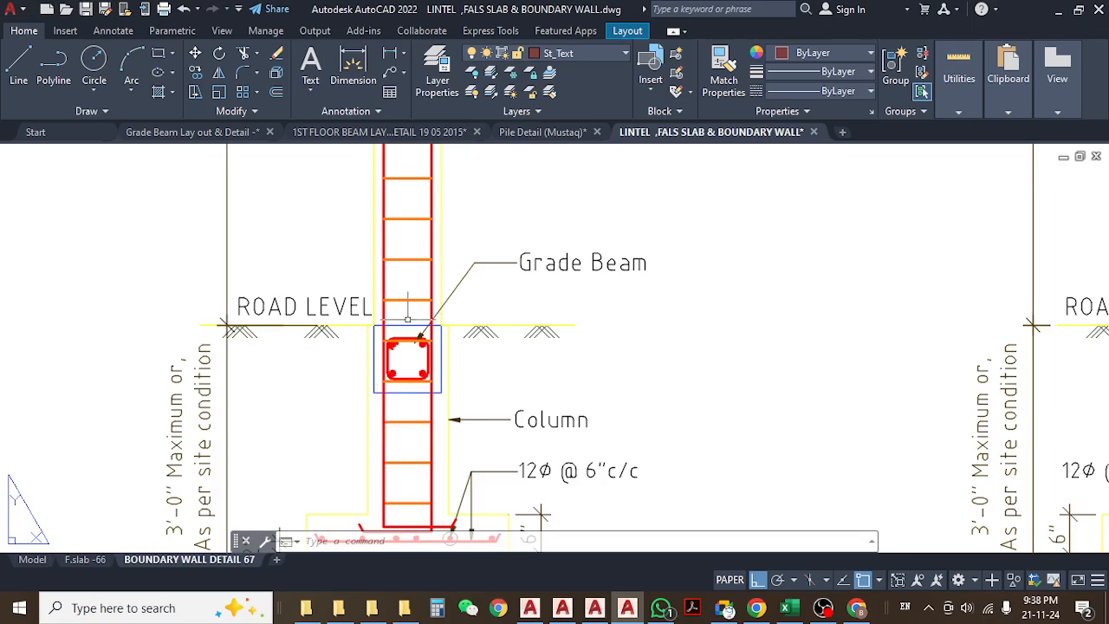
scroll(406, 362, "down", 4)
scroll(404, 371, "down", 2)
middle_click_drag(458, 301, 445, 464)
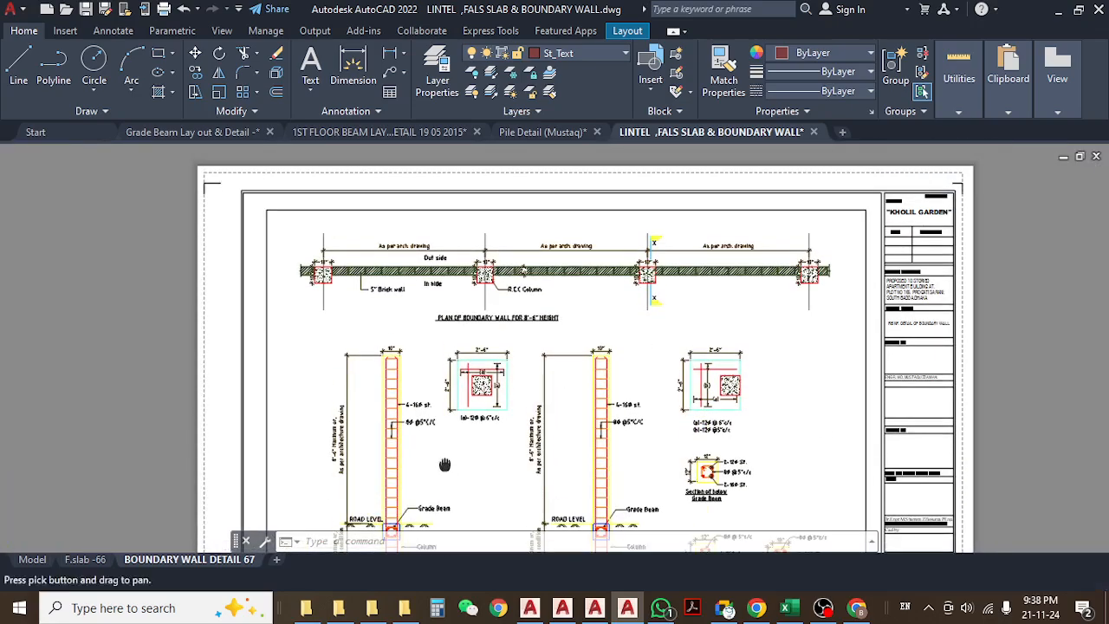
scroll(487, 265, "up", 6)
scroll(461, 304, "down", 6)
middle_click_drag(449, 397, 462, 352)
scroll(493, 273, "up", 4)
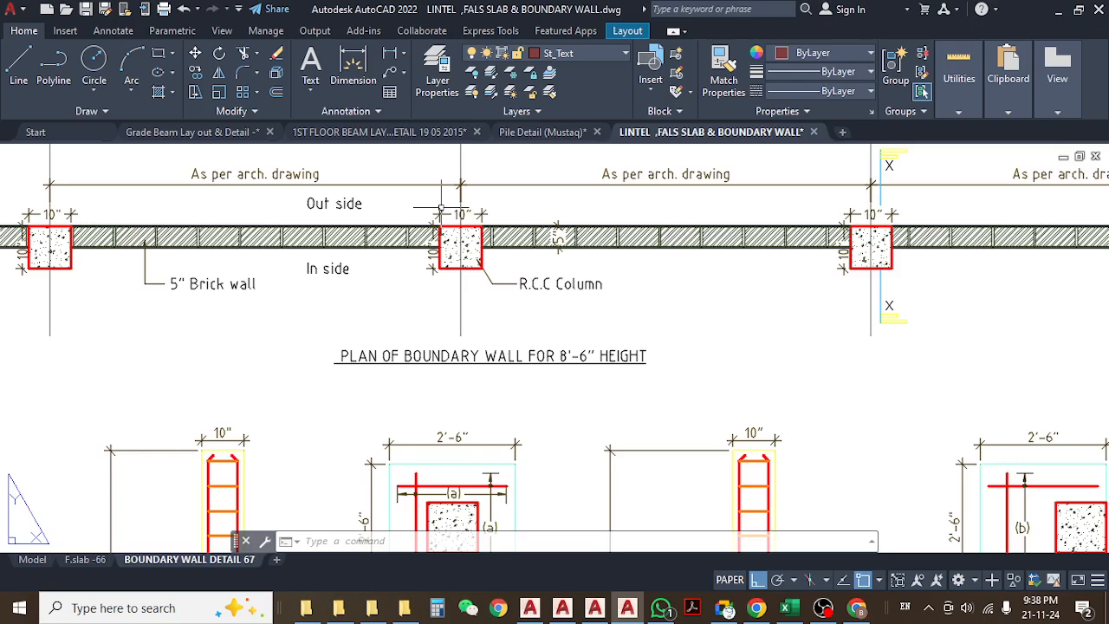
scroll(462, 304, "down", 5)
scroll(462, 304, "up", 1)
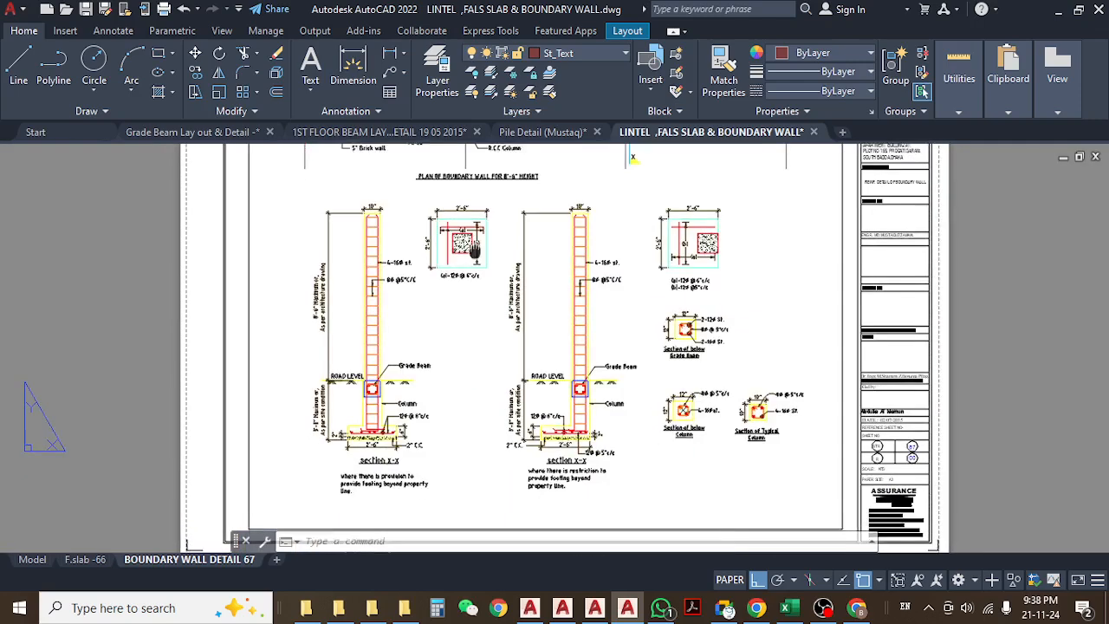
middle_click_drag(462, 304, 467, 354)
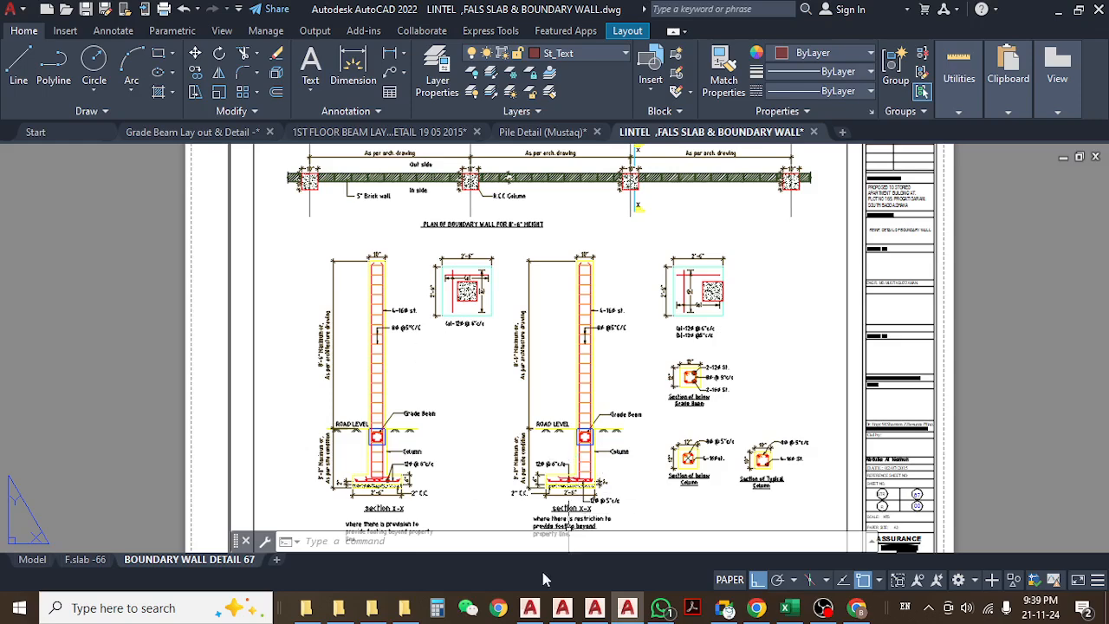
- Switch to the Excel estimate and check the boundary wall grade beam's description and total length in row 814
left_click(530, 610)
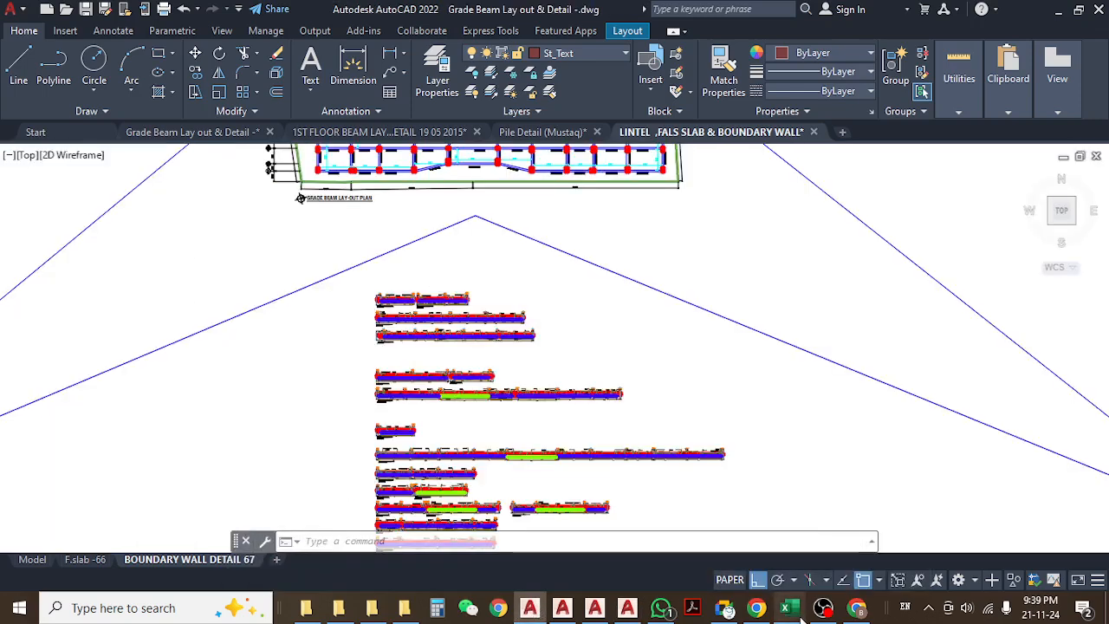
left_click(790, 610)
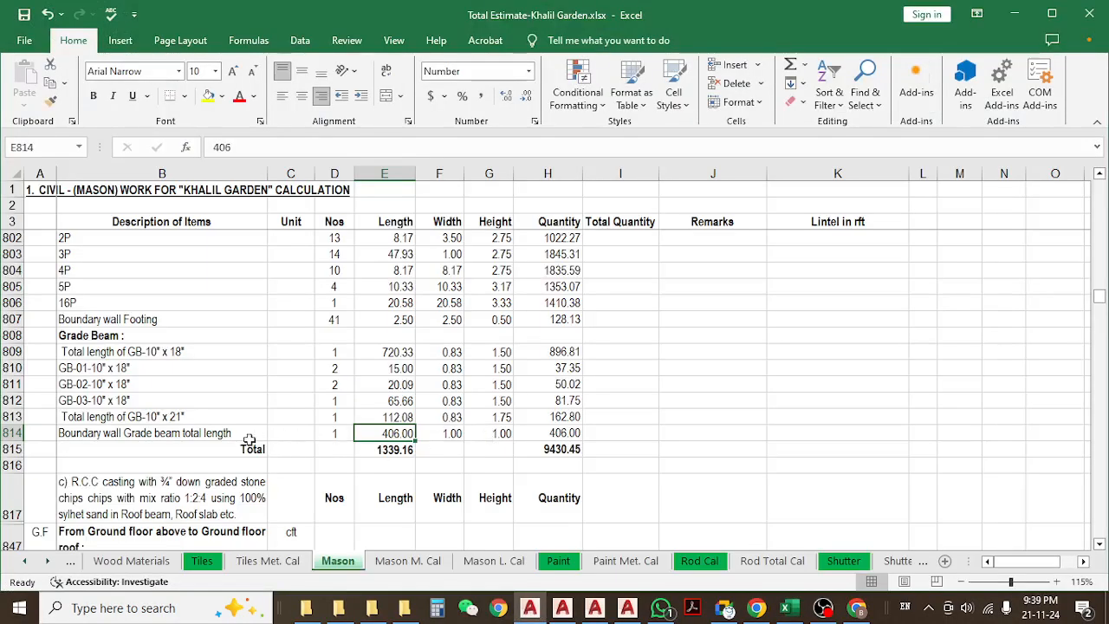
left_click(182, 434)
left_click(396, 436)
left_click(208, 436)
left_click(385, 437)
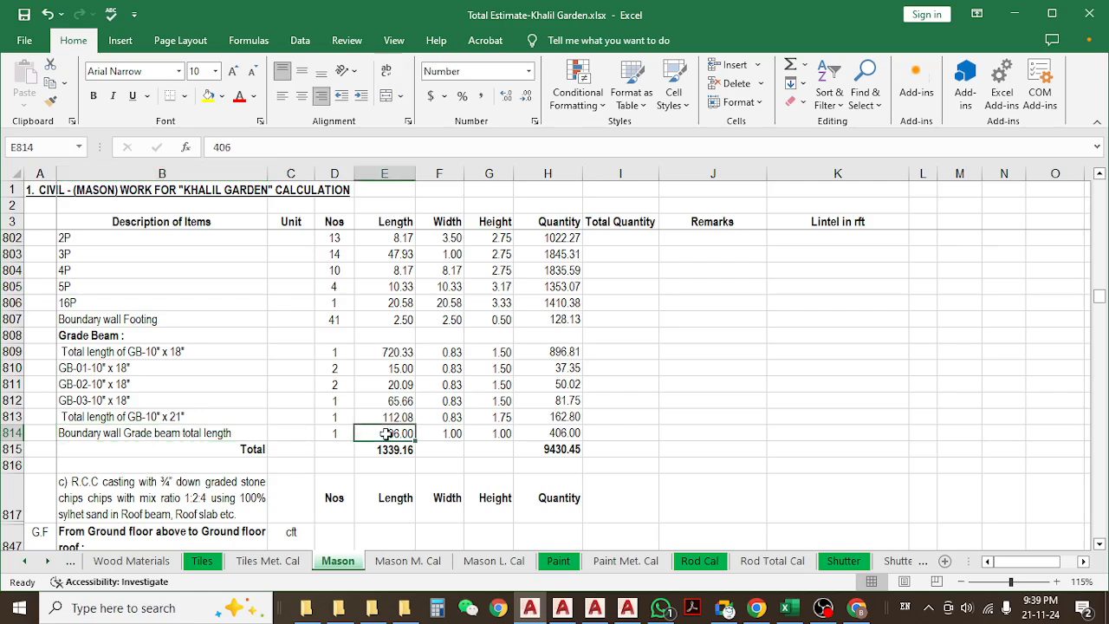
left_click(199, 433)
left_click(411, 439)
left_click(212, 436)
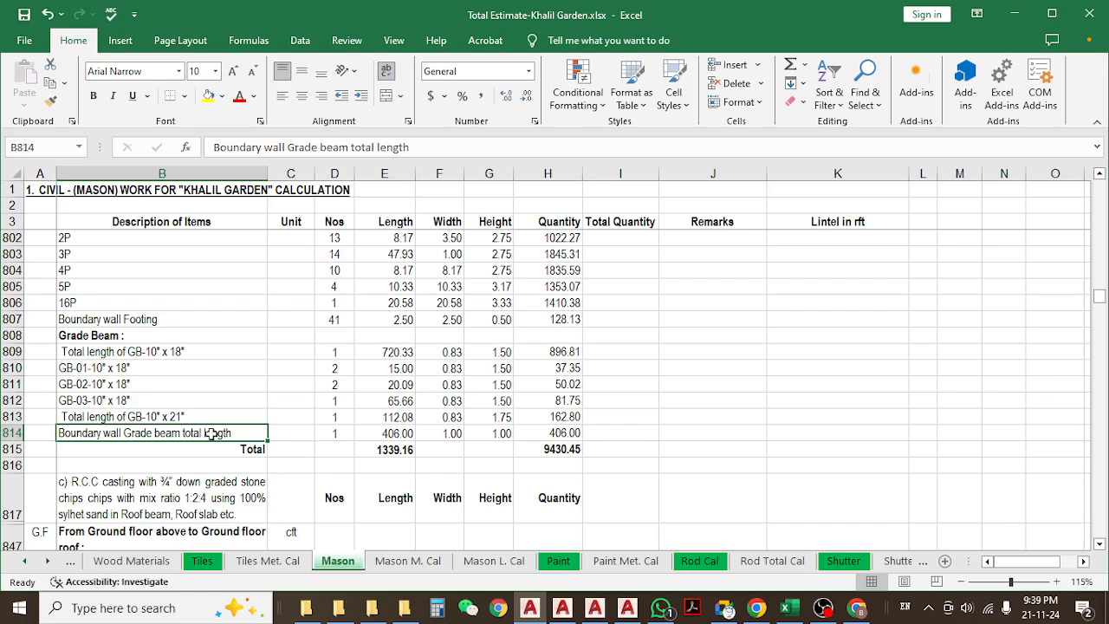
left_click(371, 433)
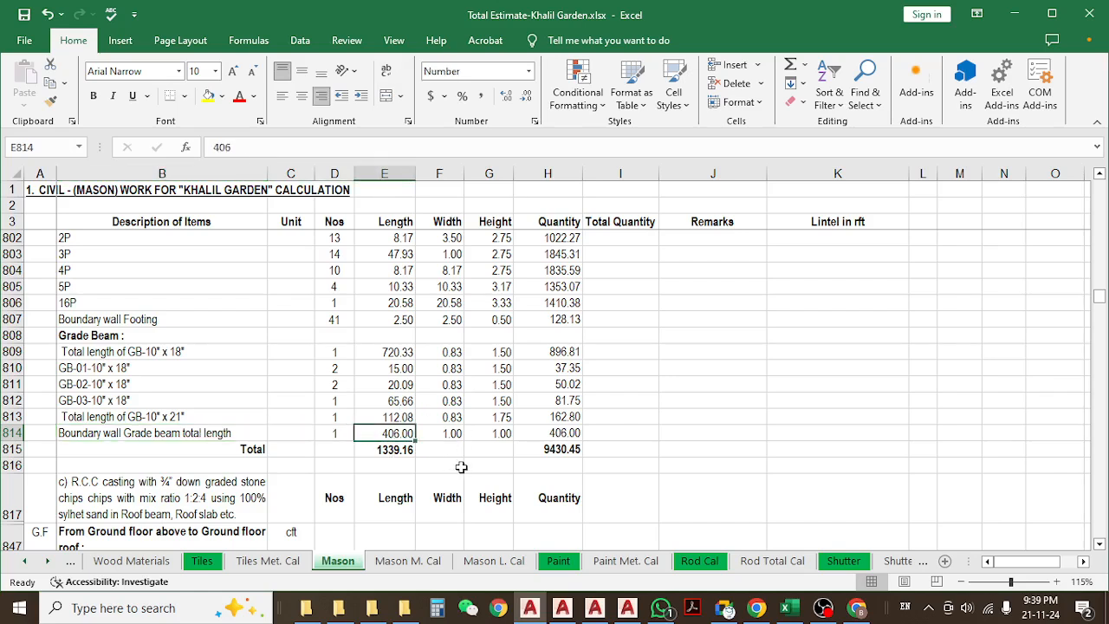
- Check the boundary wall grade beam's width and height in row 814
left_click(443, 433)
left_click(507, 433)
left_click(451, 434)
left_click(501, 433)
- Return to the LINTEL ,FALS SLAB & BOUNDARY WALL drawing in AutoCAD and examine the Section of below Grade Beam detail
left_click(1014, 13)
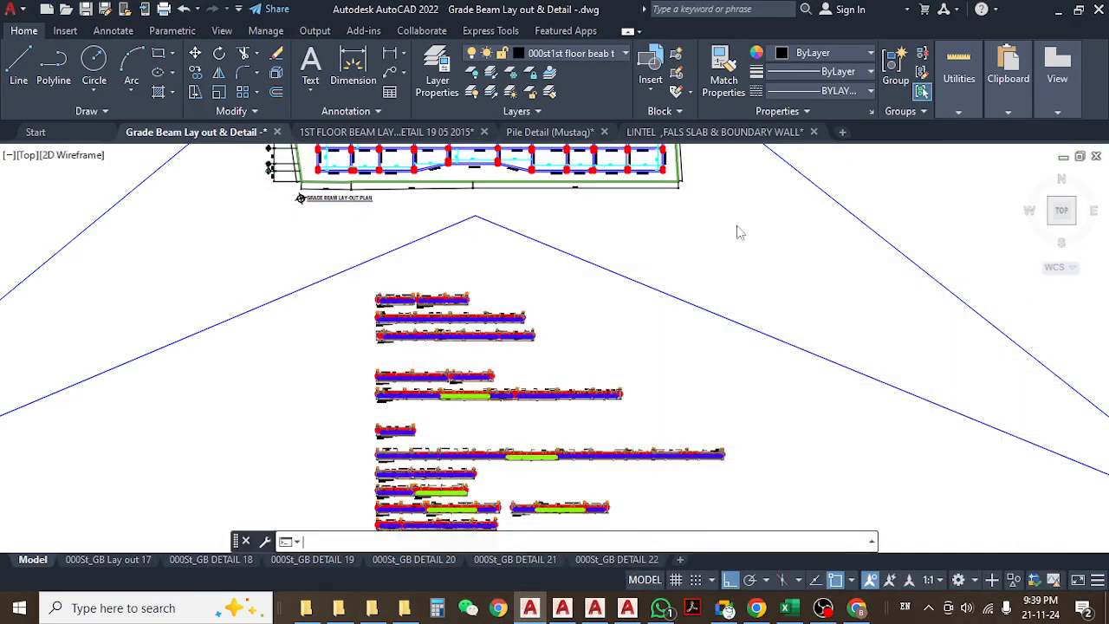
scroll(579, 321, "down", 2)
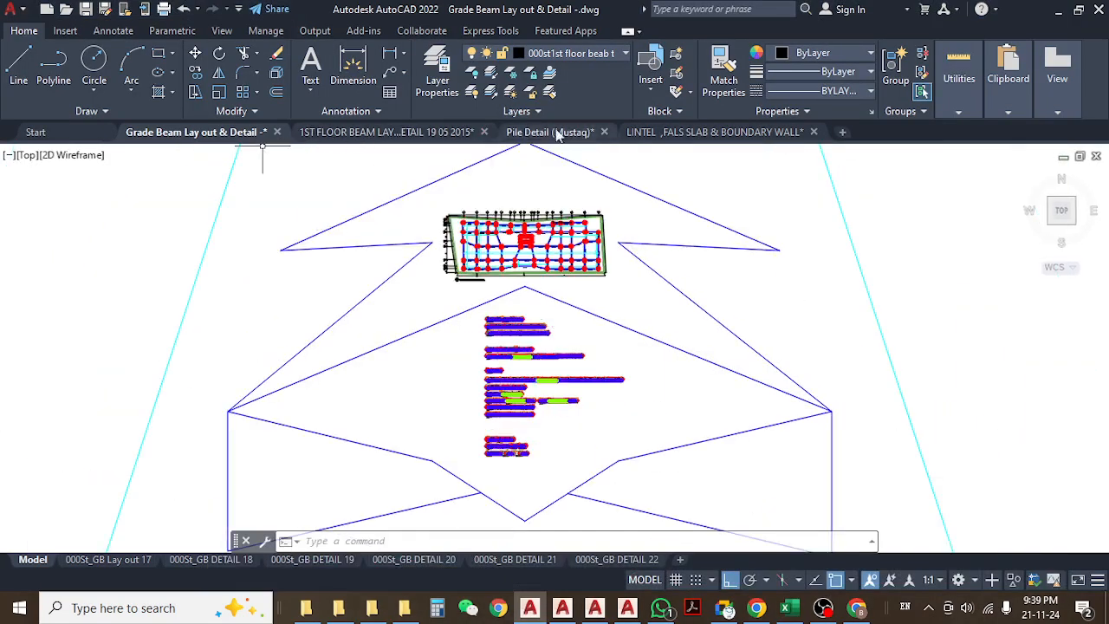
left_click(702, 131)
scroll(651, 303, "up", 5)
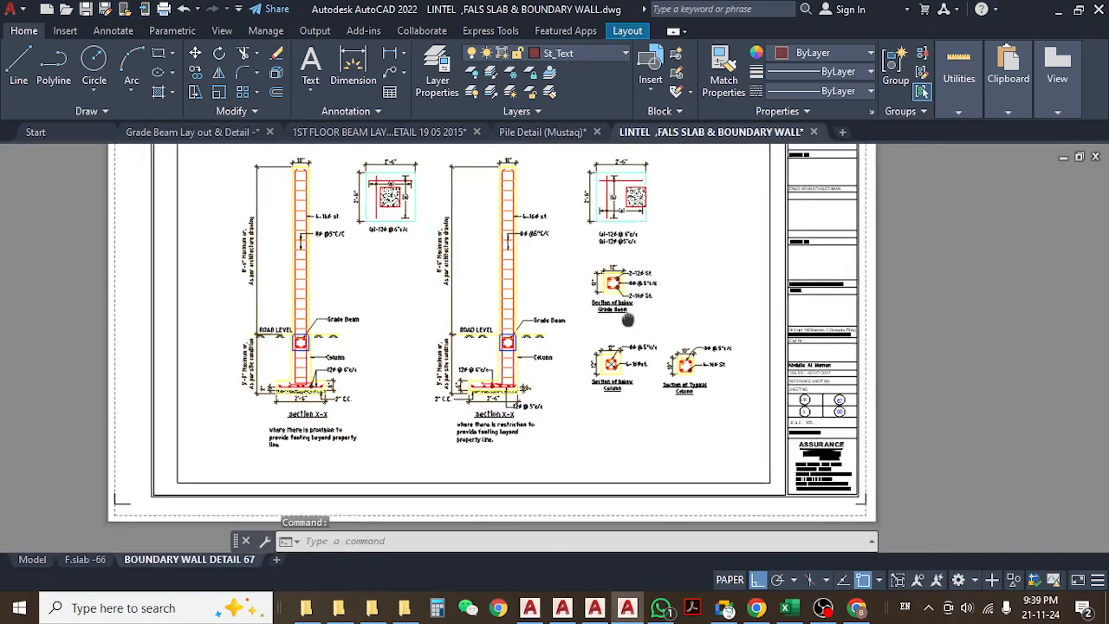
scroll(602, 267, "down", 5)
scroll(504, 178, "up", 4)
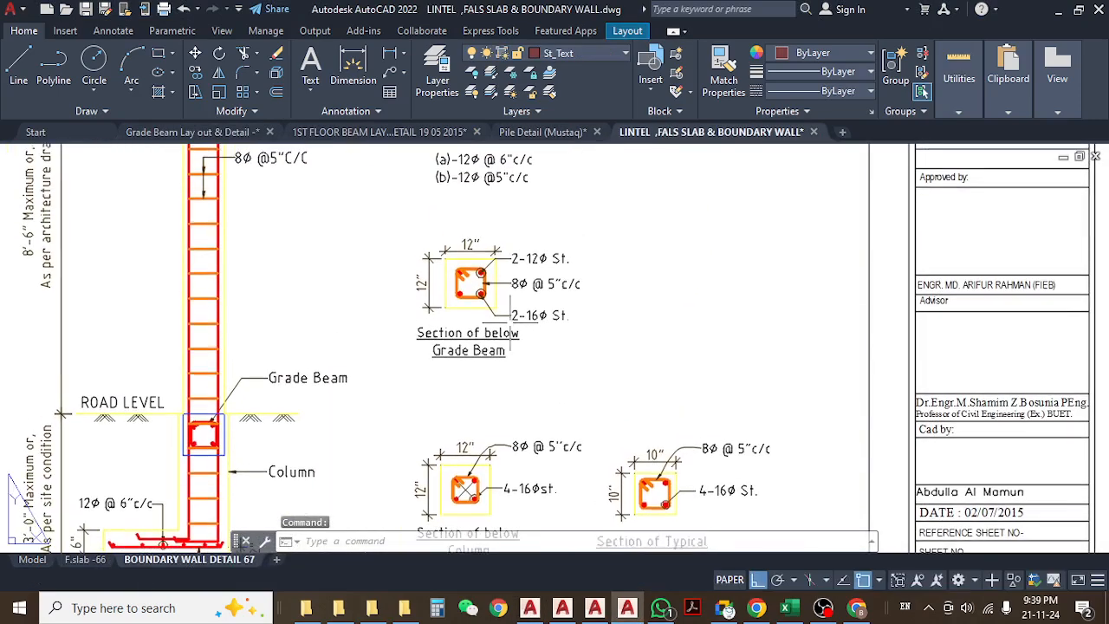
scroll(537, 359, "down", 4)
scroll(544, 439, "up", 2)
middle_click_drag(515, 309, 520, 346)
scroll(531, 342, "down", 5)
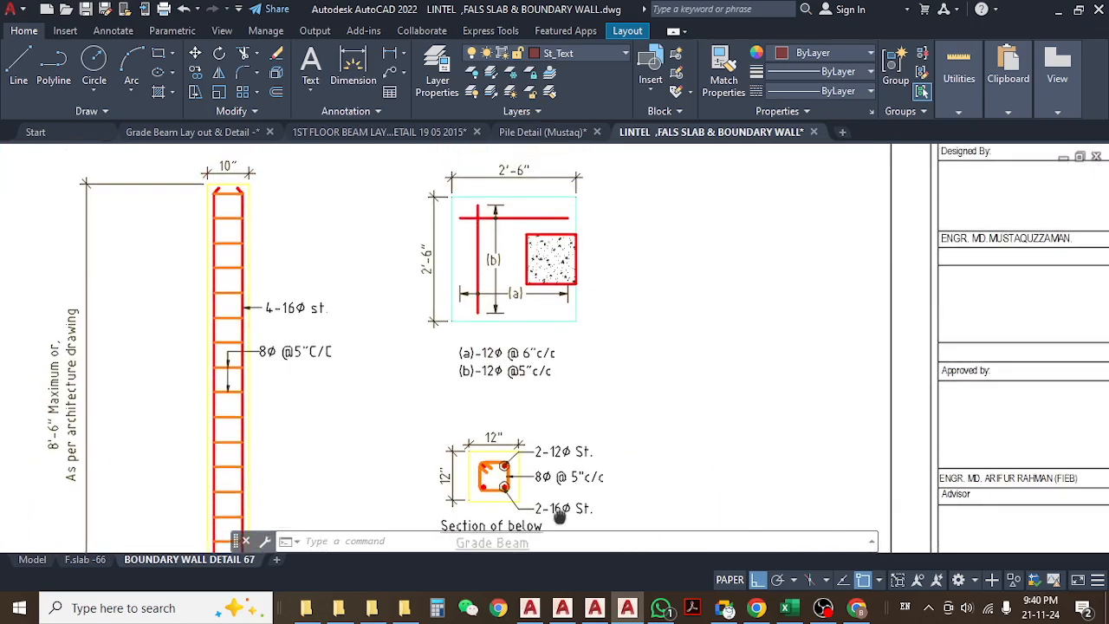
- Compare the grade beam and column section details with the grade beam and column shown in the x-x wall sections
scroll(397, 392, "up", 5)
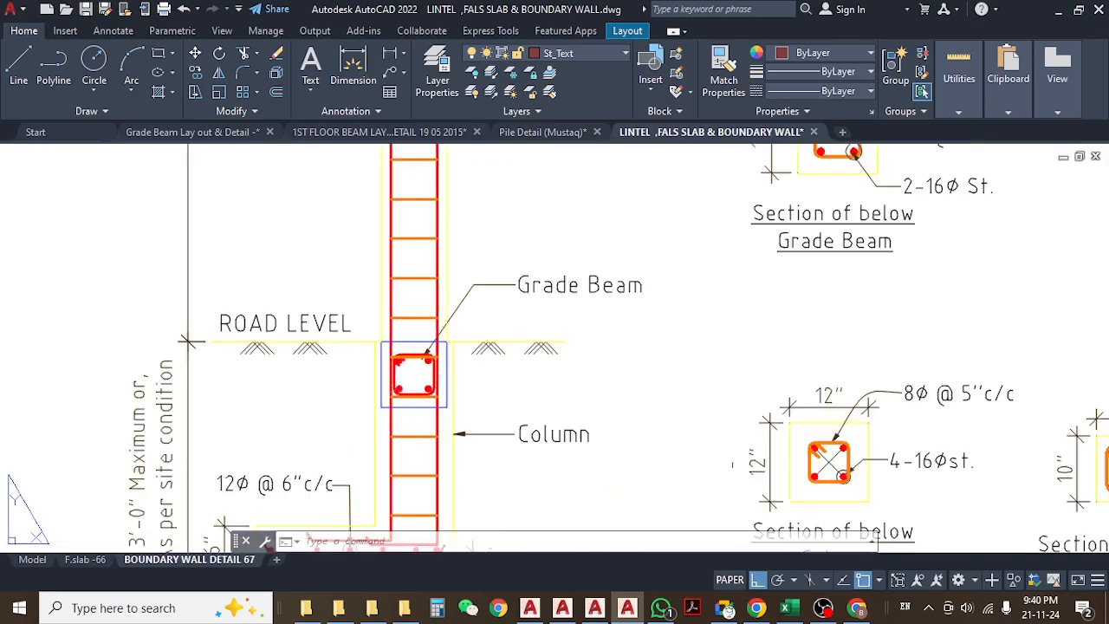
middle_click_drag(733, 464, 514, 343)
middle_click_drag(828, 441, 747, 428)
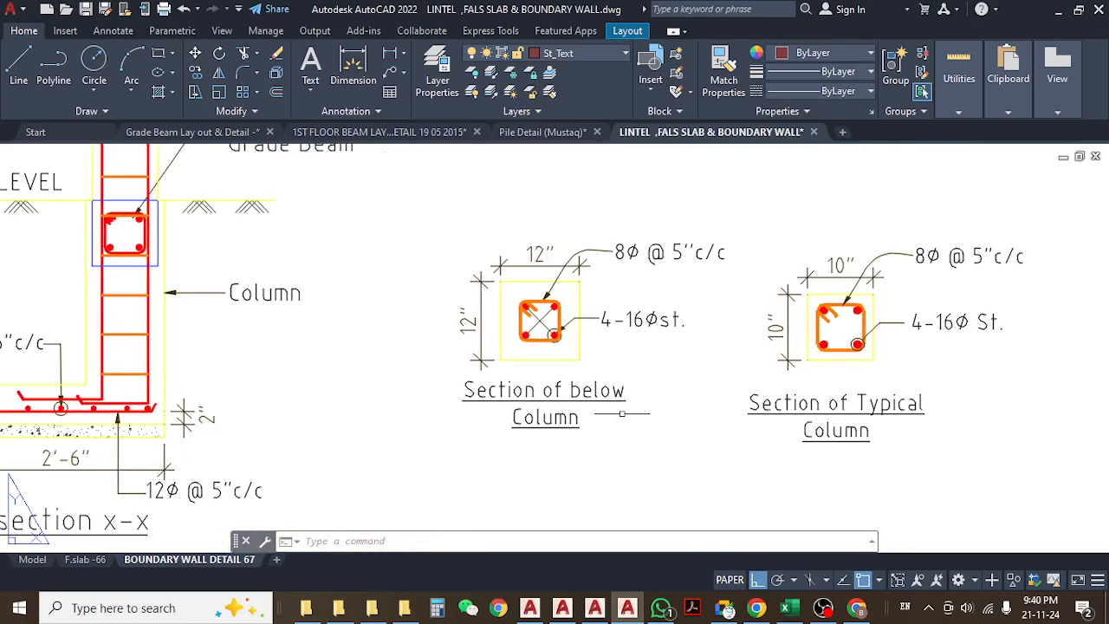
scroll(634, 421, "down", 4)
middle_click_drag(491, 402, 517, 441)
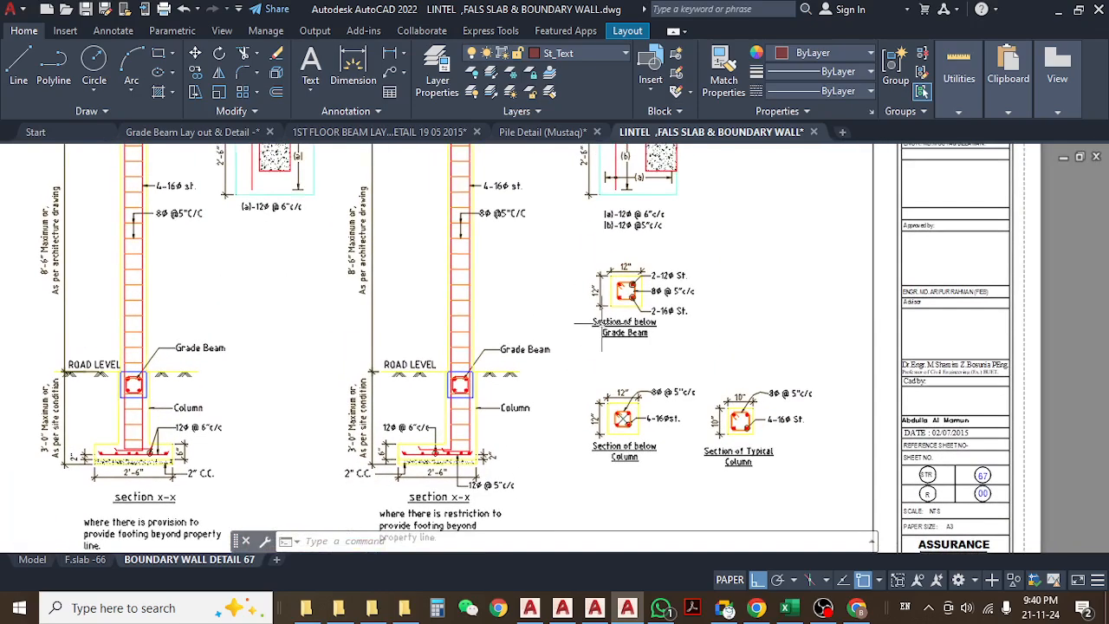
scroll(660, 362, "up", 2)
middle_click_drag(660, 362, 767, 364)
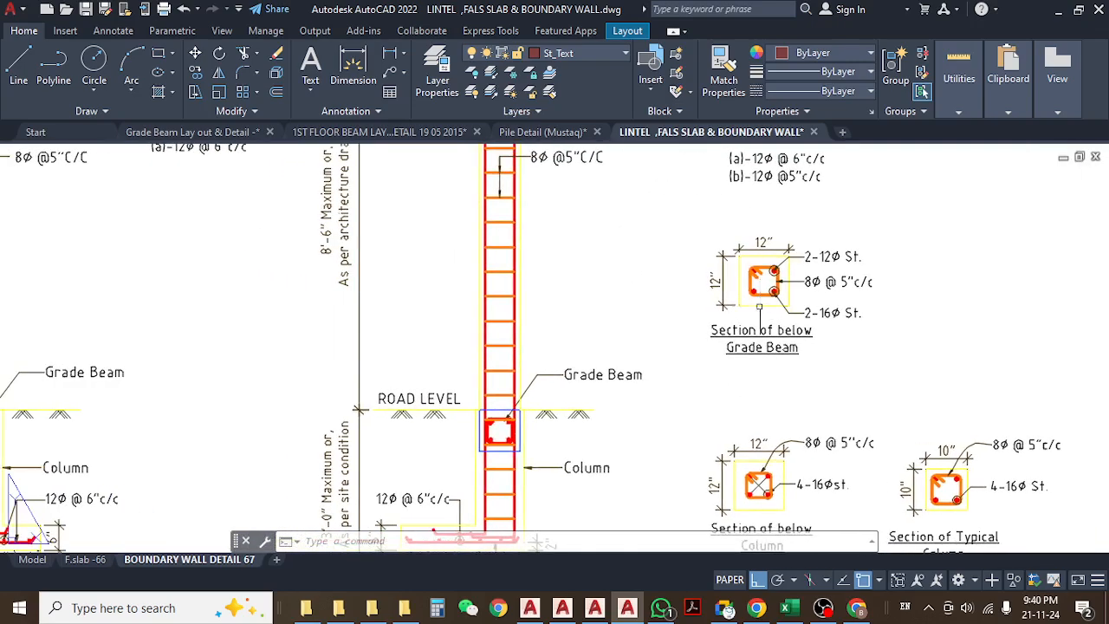
scroll(765, 331, "down", 2)
middle_click_drag(766, 297, 757, 344)
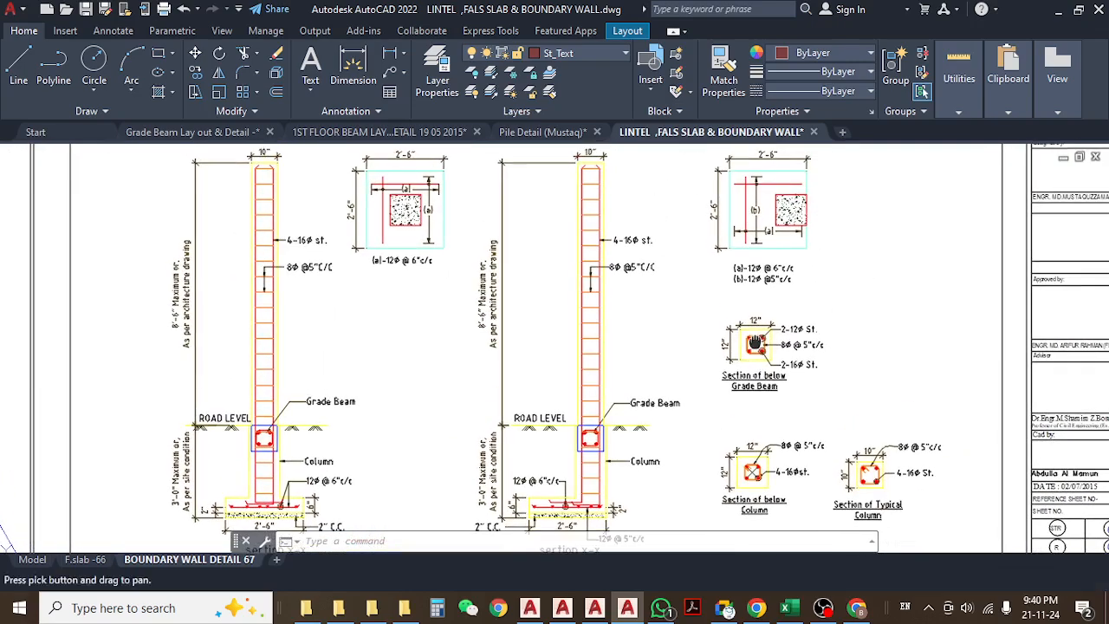
scroll(757, 344, "down", 4)
scroll(552, 417, "up", 4)
middle_click_drag(797, 314, 297, 371)
middle_click_drag(842, 342, 494, 350)
middle_click_drag(600, 229, 631, 320)
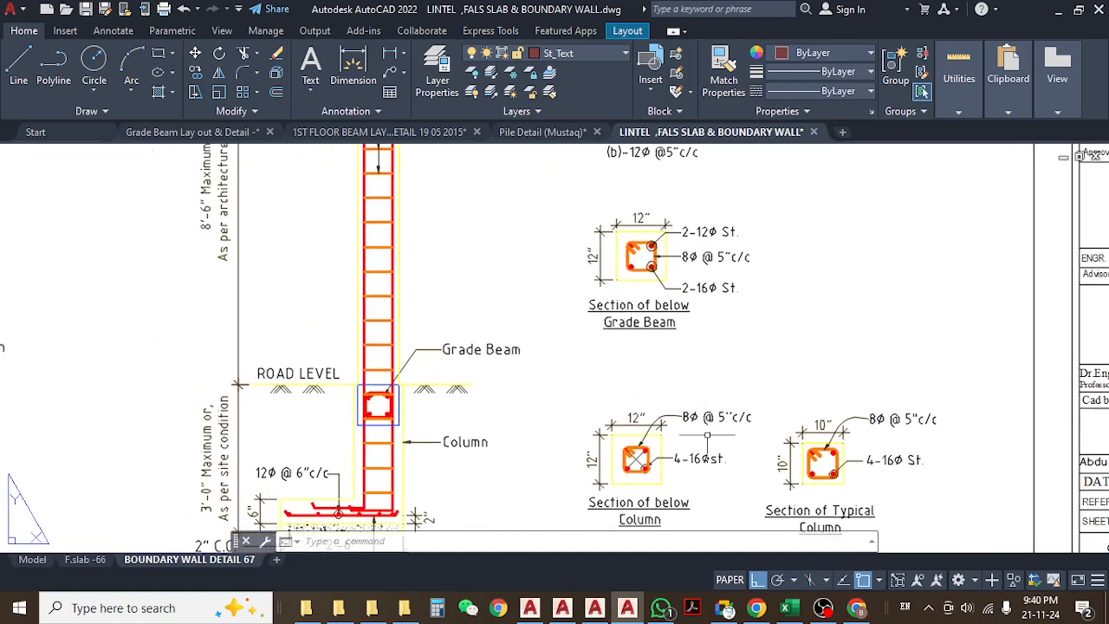
middle_click_drag(691, 421, 649, 418)
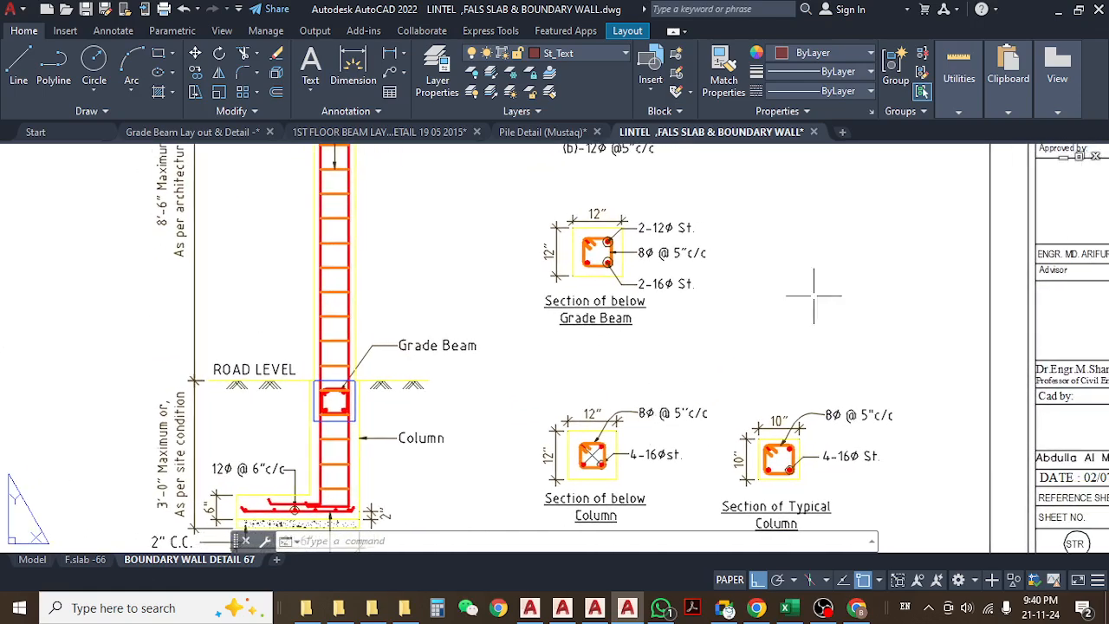
- Switch to the Excel estimate and inspect the boundary wall grade beam's quantity formula in cell H814
left_click(1018, 85)
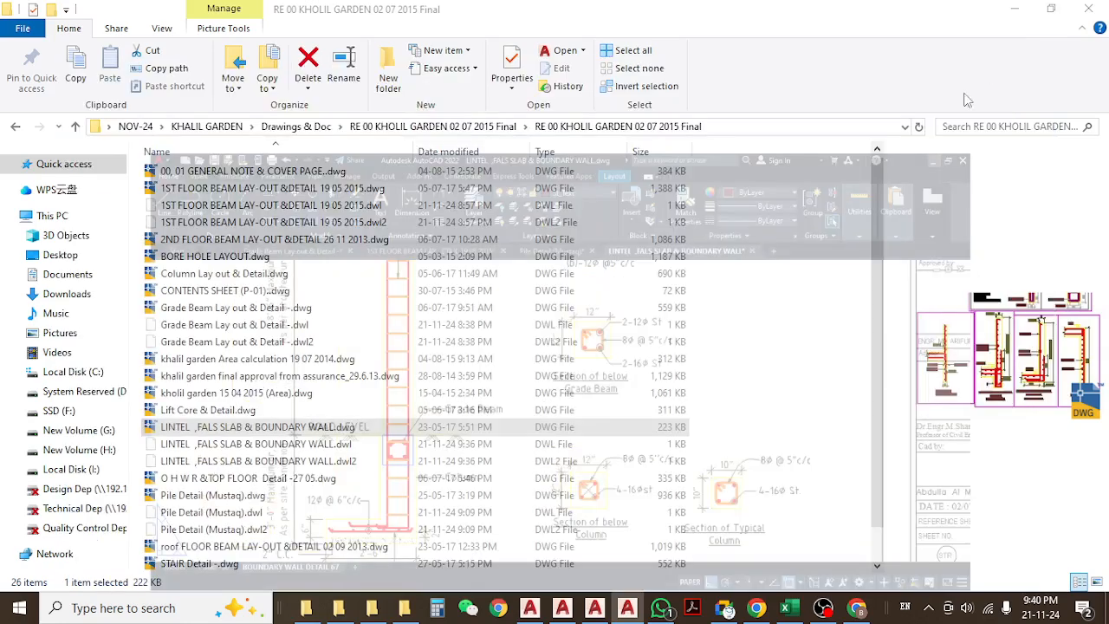
left_click(1058, 10)
left_click(787, 607)
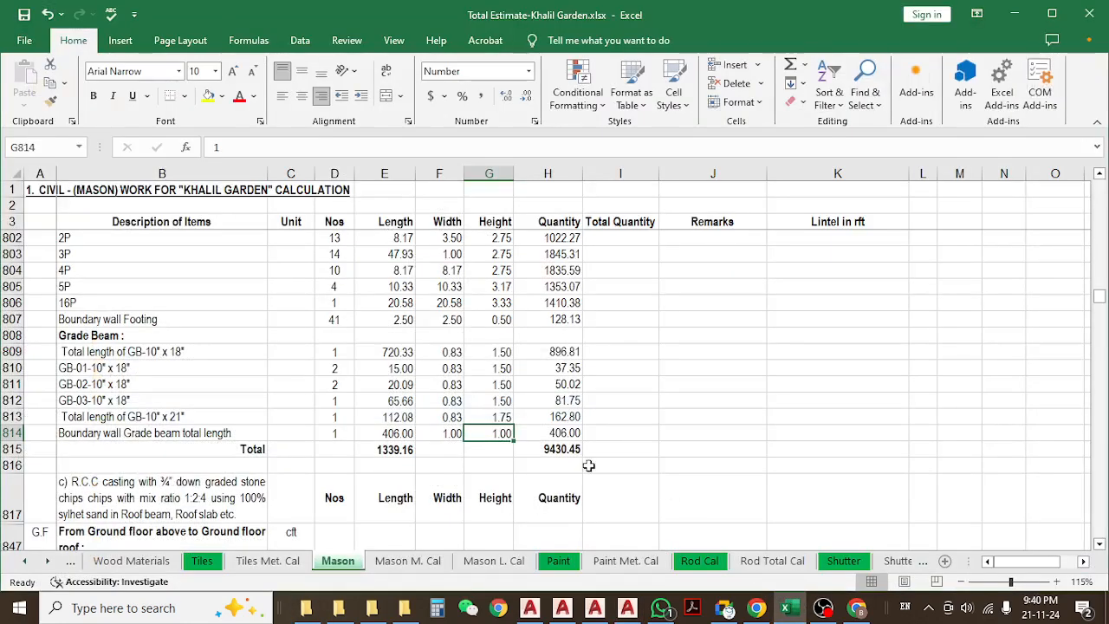
left_click(555, 434)
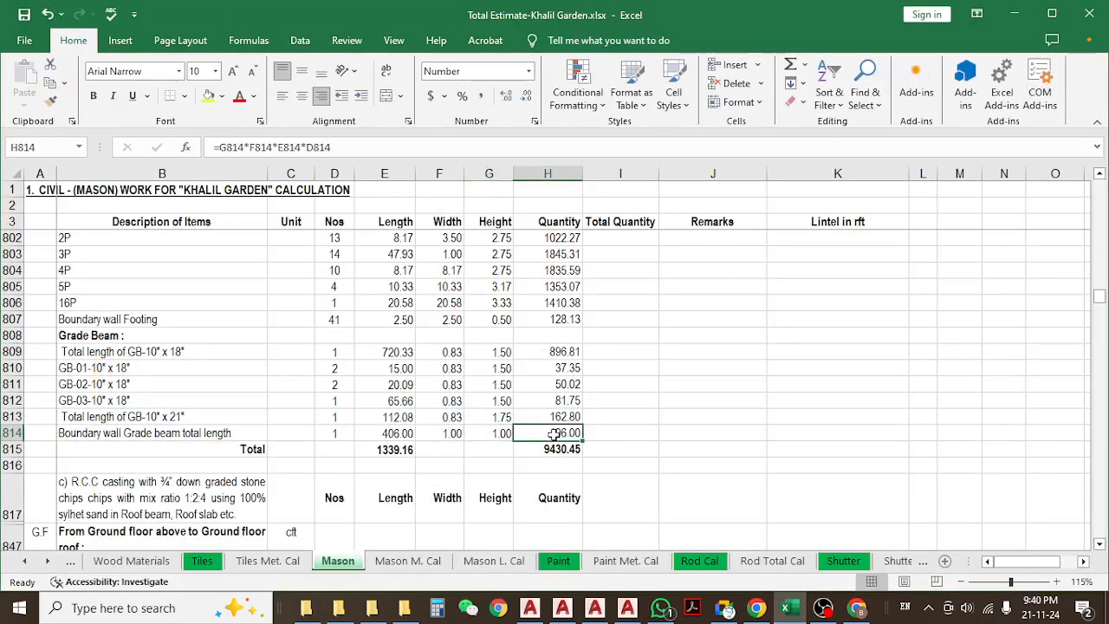
- Select the Grade Beam rows 808 to 815 and review their entries against the adjoining Pile Cap and casting sections
left_click(10, 337)
left_click_drag(10, 337, 10, 448)
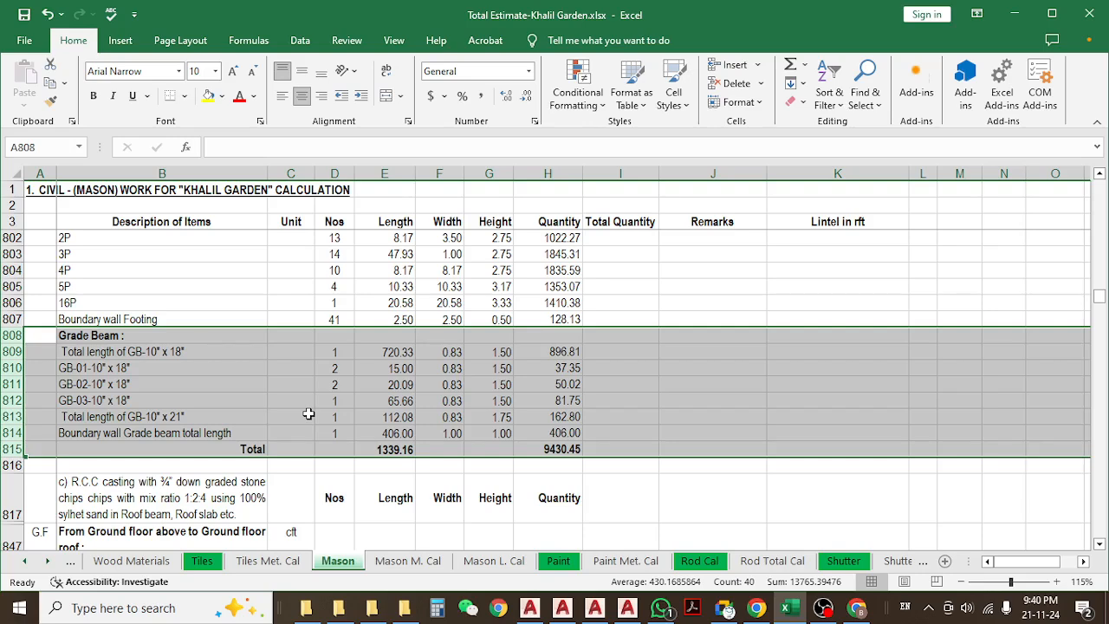
scroll(308, 414, "down", 3)
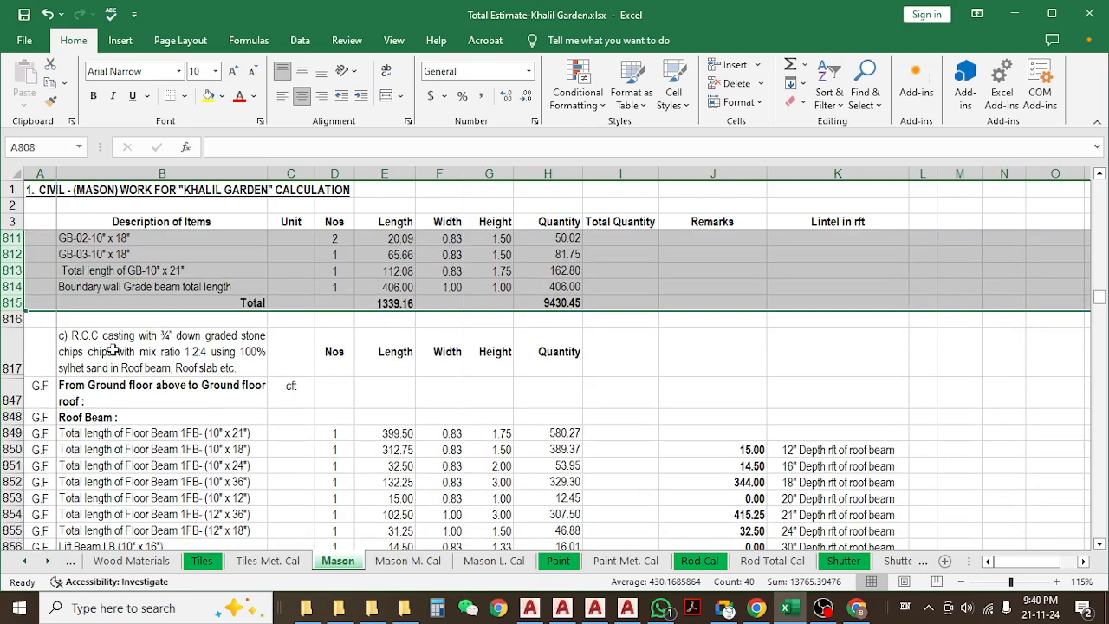
scroll(247, 361, "up", 3)
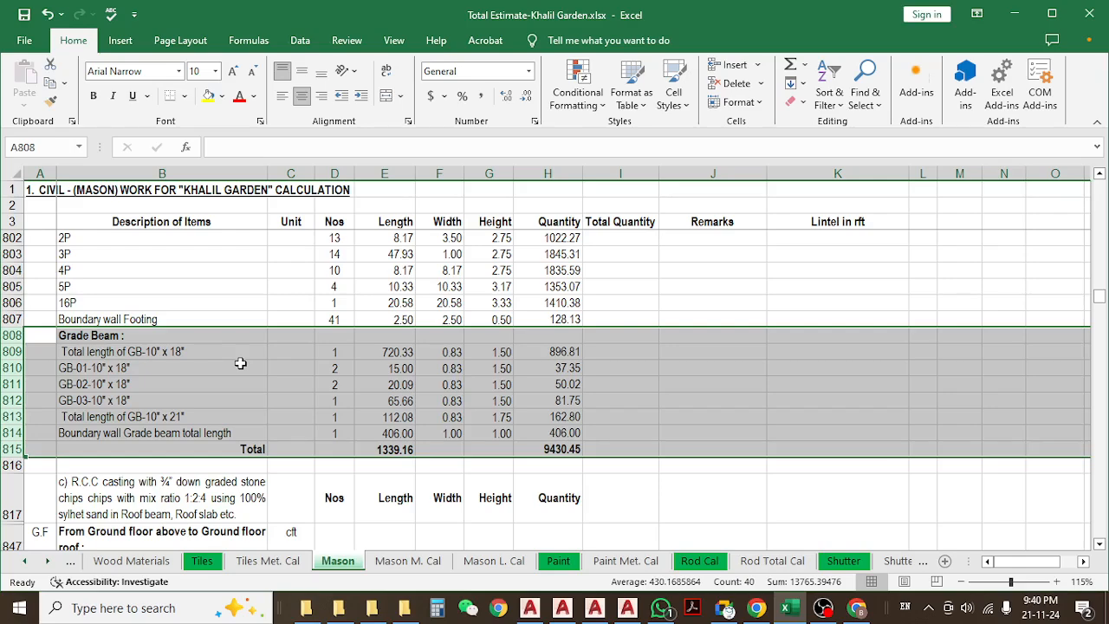
scroll(227, 384, "up", 3)
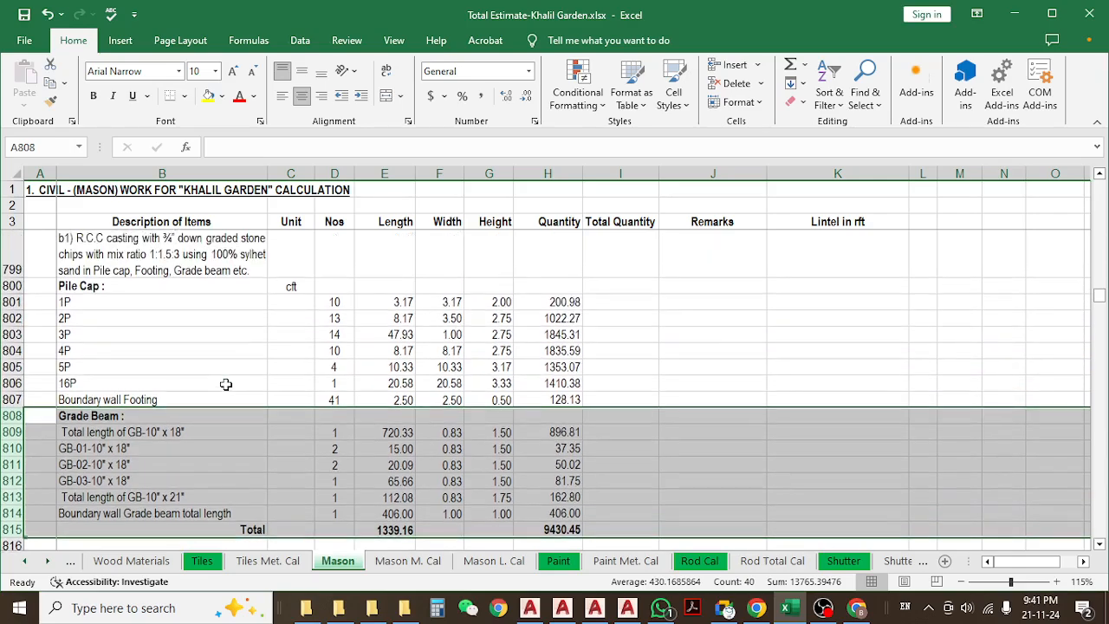
scroll(225, 384, "up", 1)
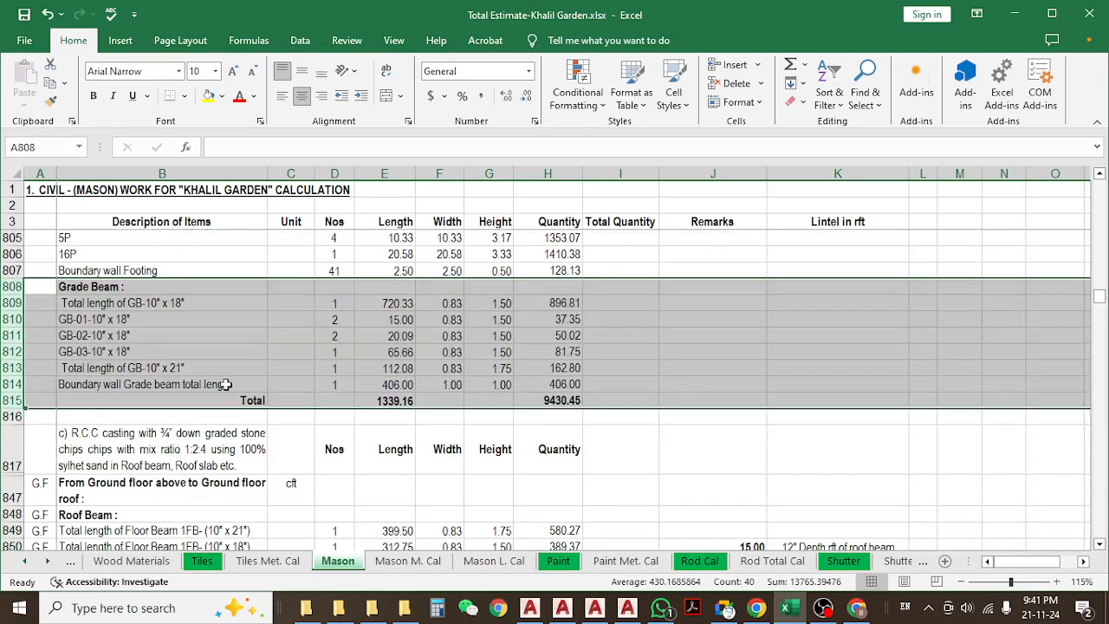
scroll(225, 384, "down", 2)
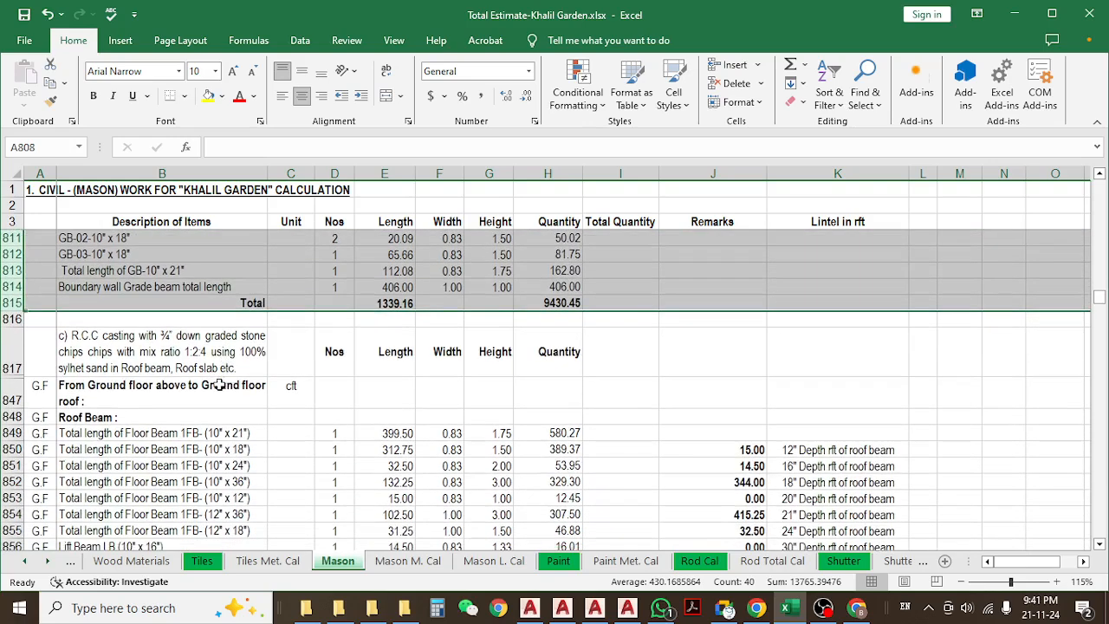
- Review the R.C.C casting item in row 817 and the Floor Beam 1FB total length descriptions in B849:B855
left_click(11, 348)
scroll(129, 356, "down", 2)
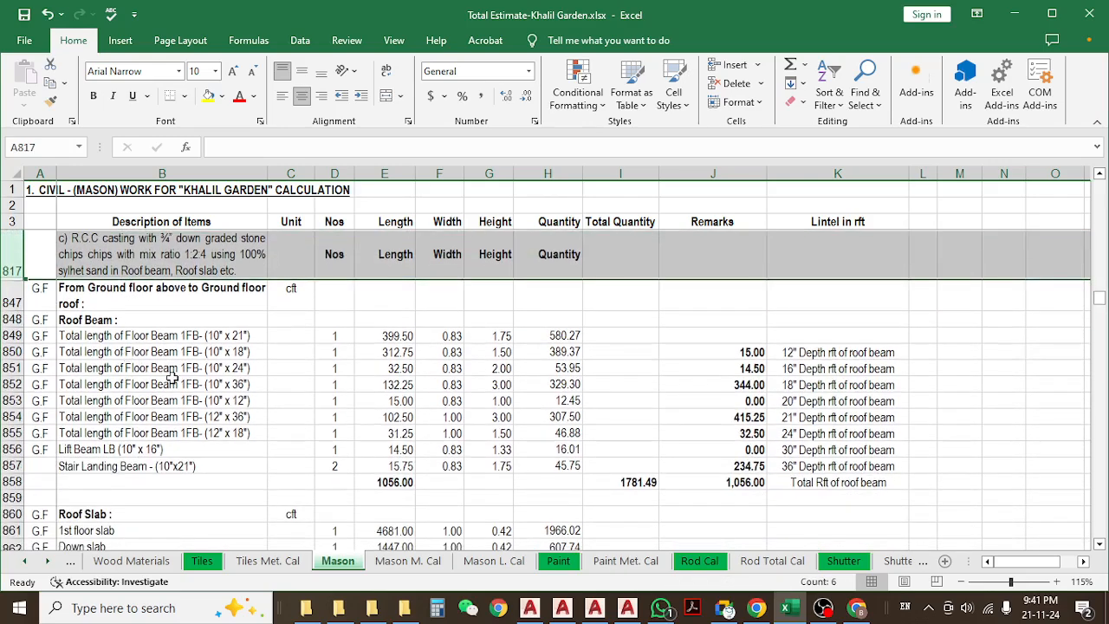
left_click(149, 299)
left_click(156, 329)
left_click_drag(156, 327, 162, 430)
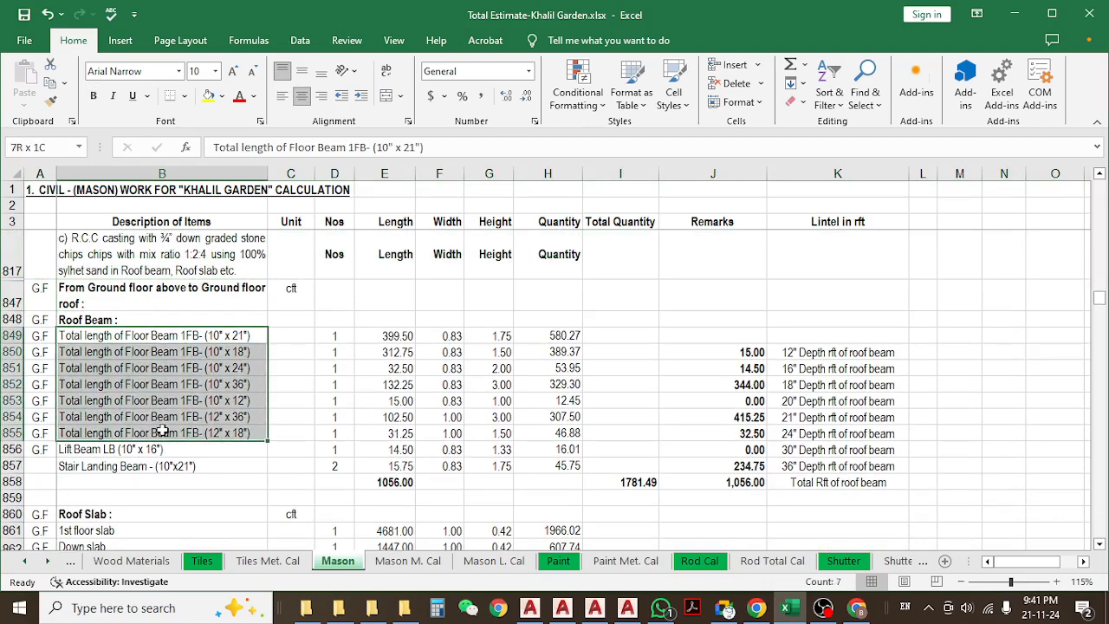
left_click_drag(181, 342, 187, 431)
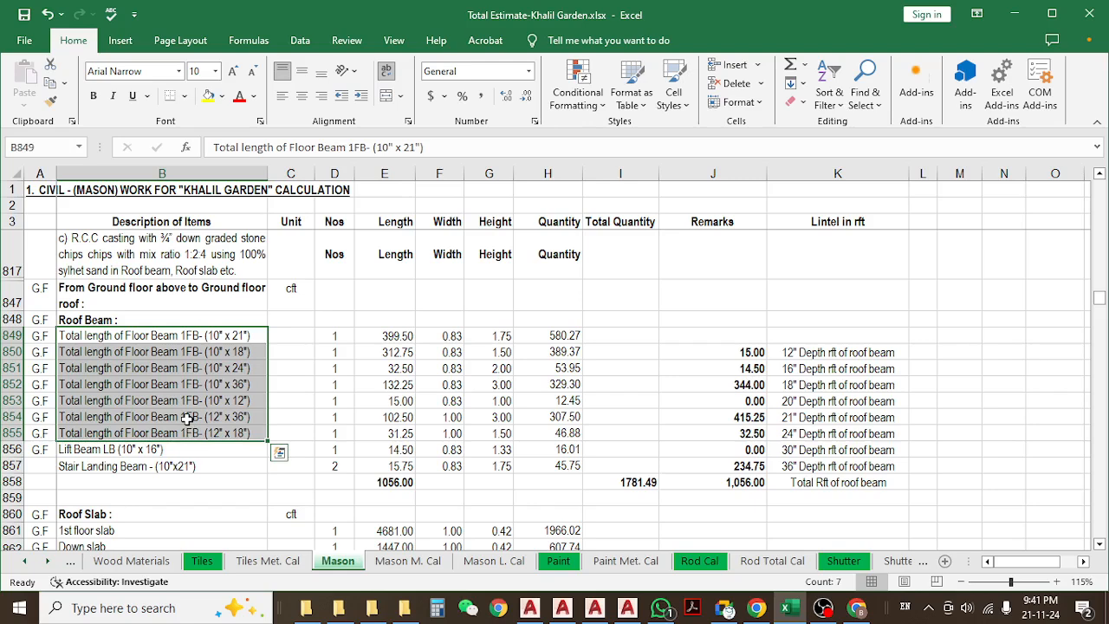
- Switch to AutoCAD and close the LINTEL ,FALS SLAB & BOUNDARY WALL and Pile Detail drawings without saving changes
left_click(1012, 14)
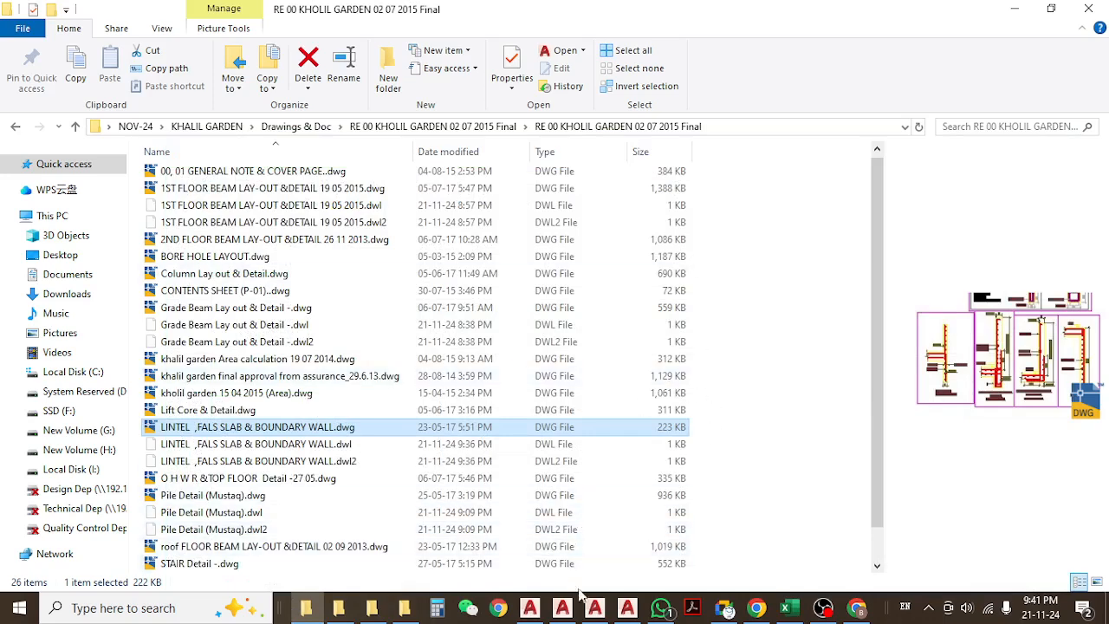
left_click(628, 607)
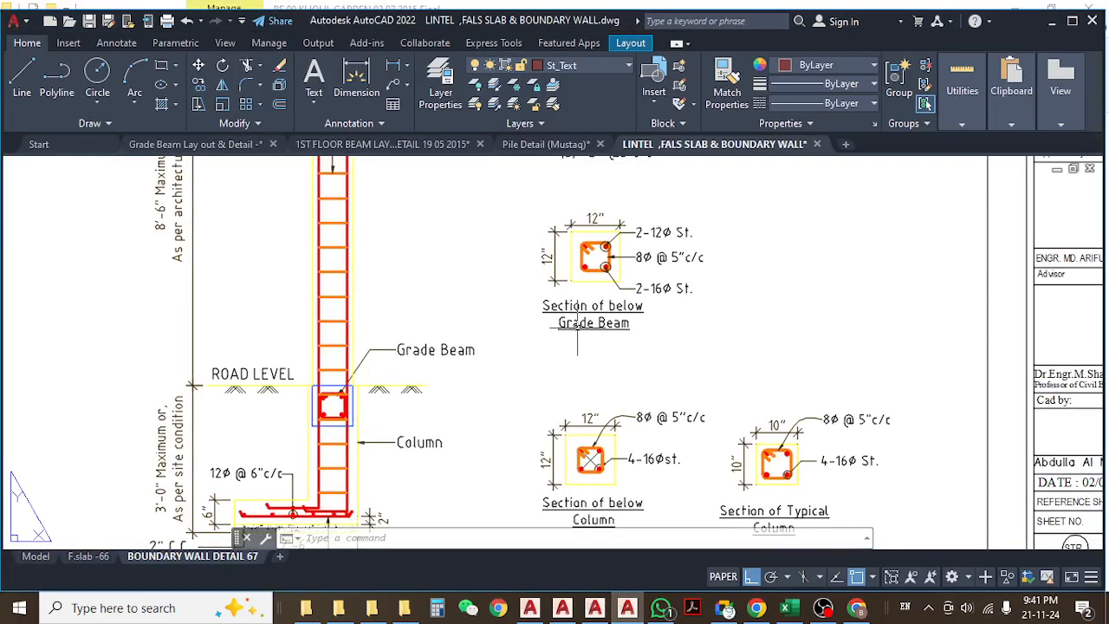
left_click(817, 145)
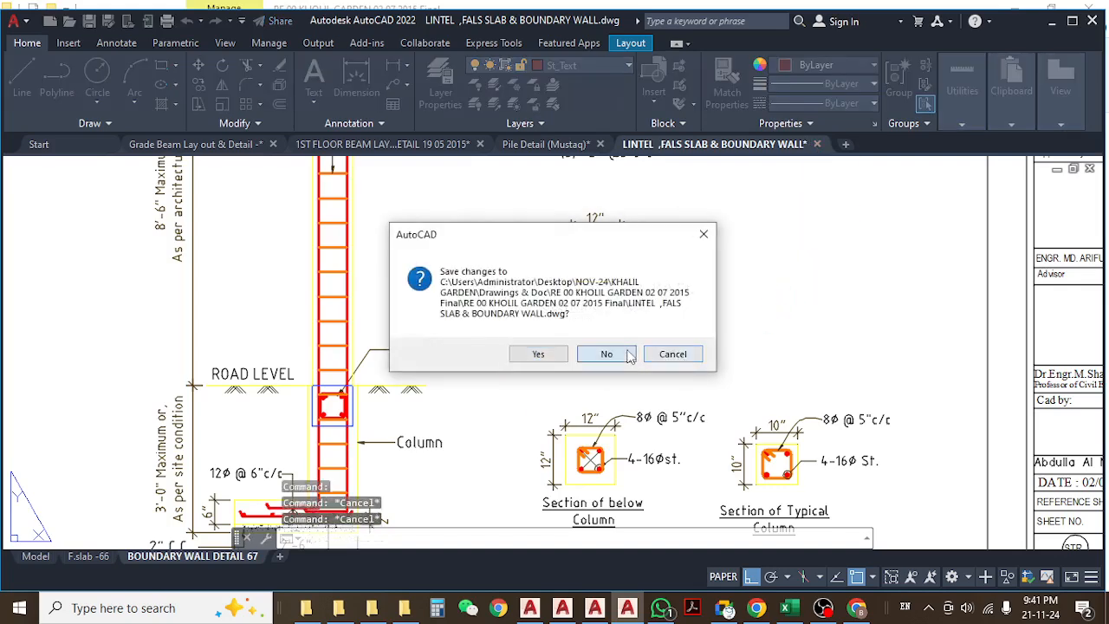
left_click(627, 355)
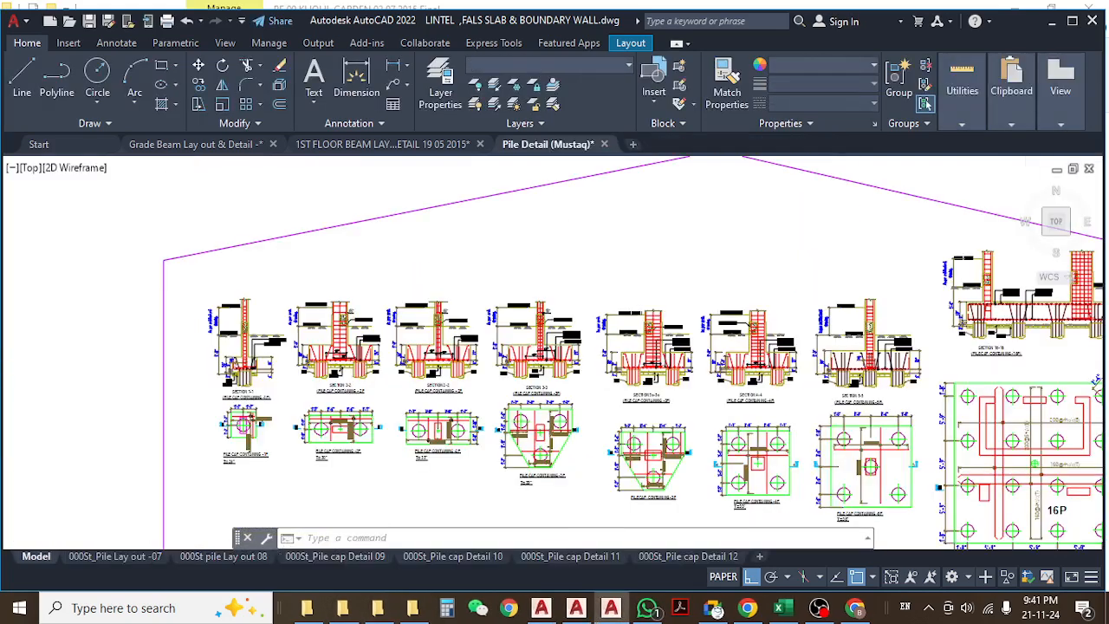
left_click(604, 144)
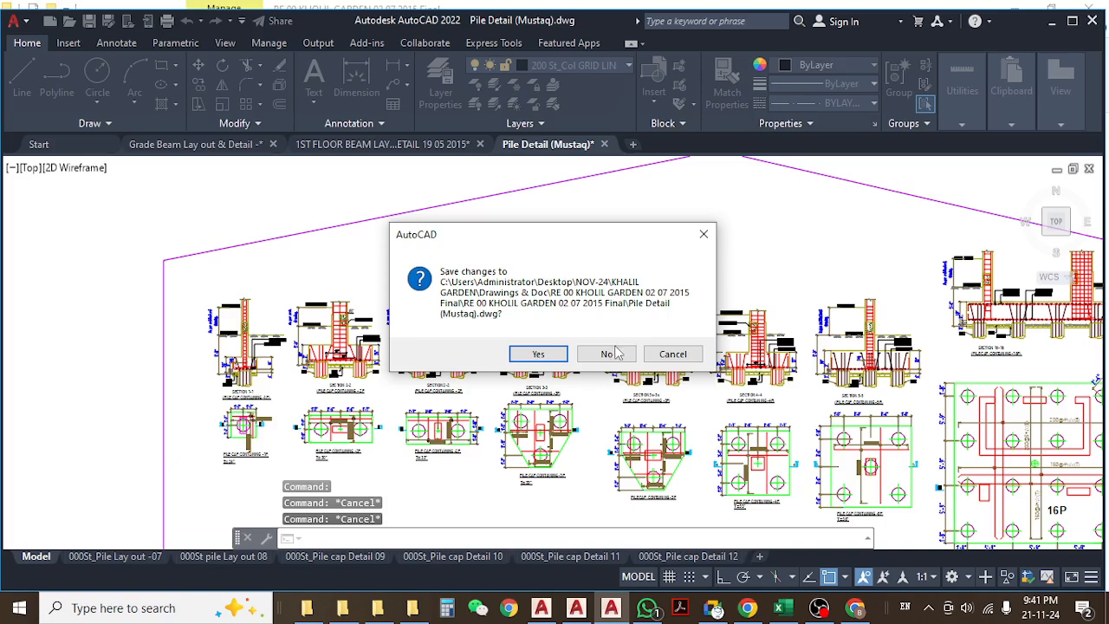
left_click(617, 351)
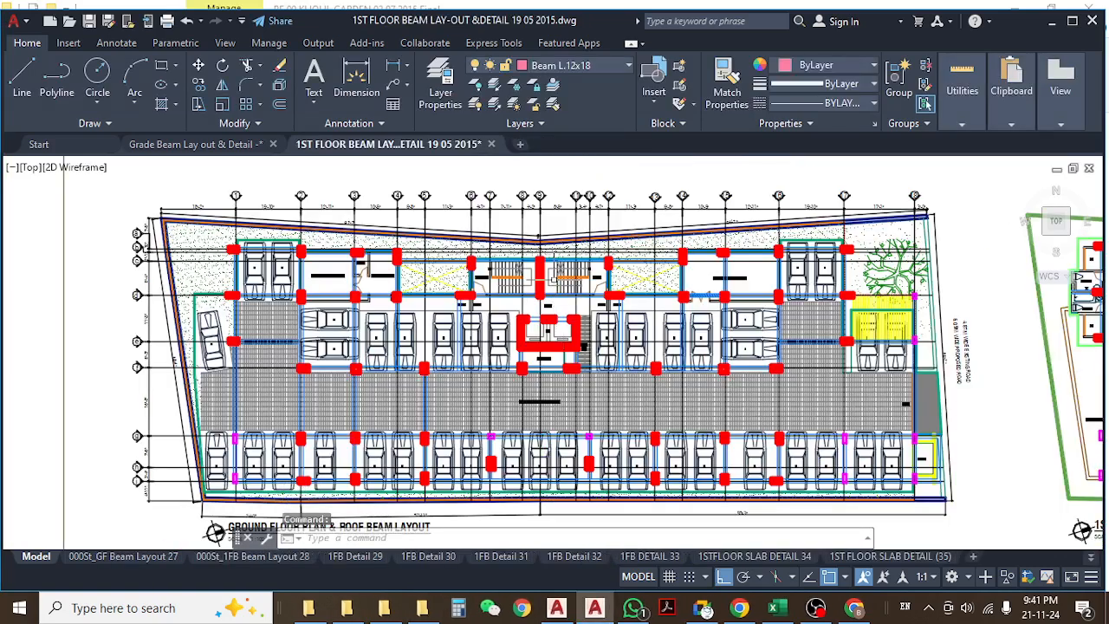
- Close the Grade Beam Lay out & Detail drawing without saving, leaving only the 1ST FLOOR BEAM LAY-OUT drawing open
middle_click_drag(412, 262, 508, 301)
middle_click_drag(423, 240, 337, 265)
middle_click_drag(318, 195, 345, 204)
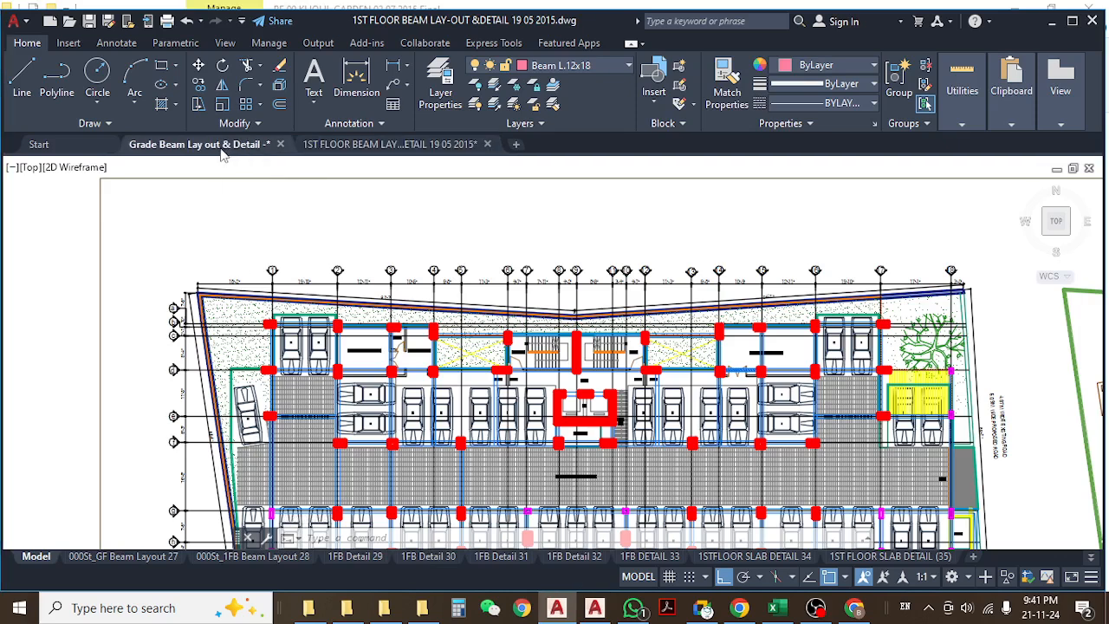
left_click(222, 148)
left_click(280, 146)
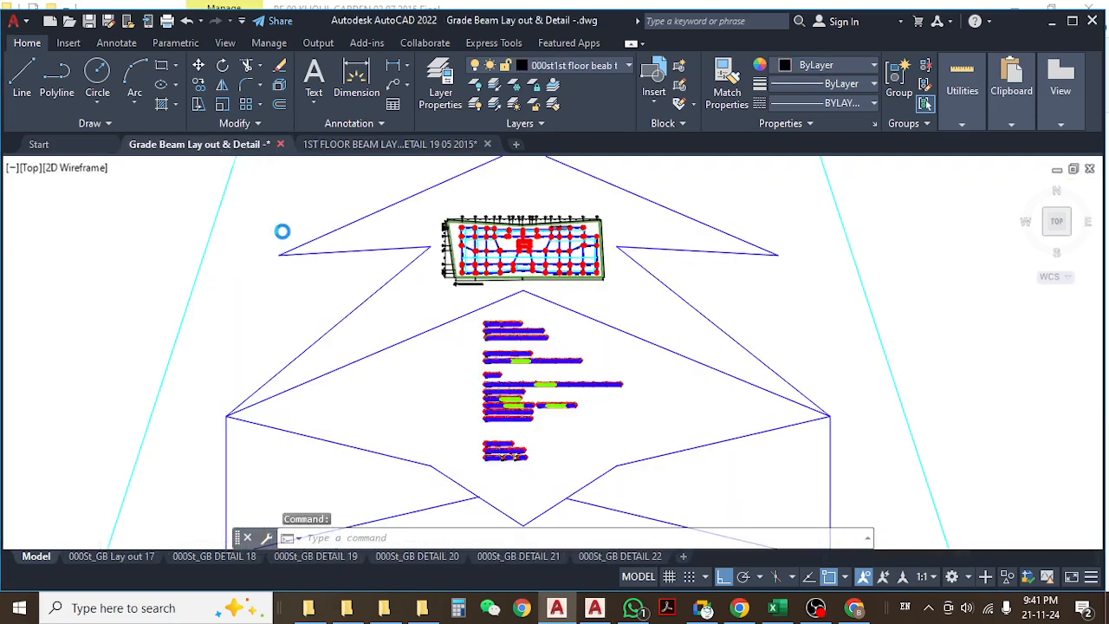
left_click(598, 357)
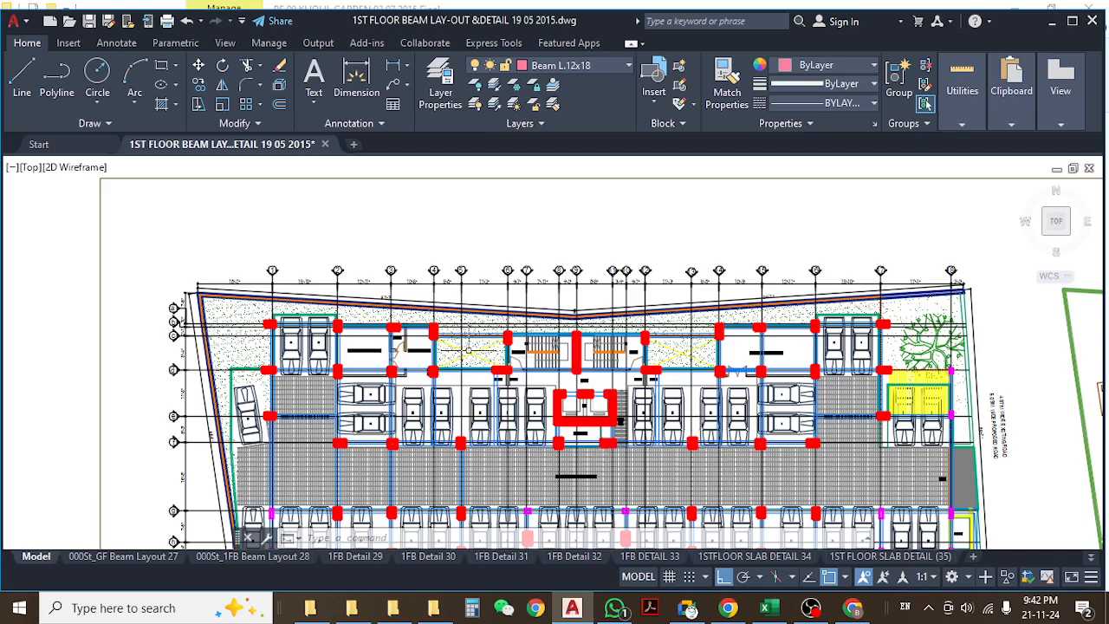
- Examine the Ground Floor Plan & Roof Beam Layout, followed by the rooms and columns of the neighbouring 1st Floor Plan
middle_click_drag(576, 361, 530, 285)
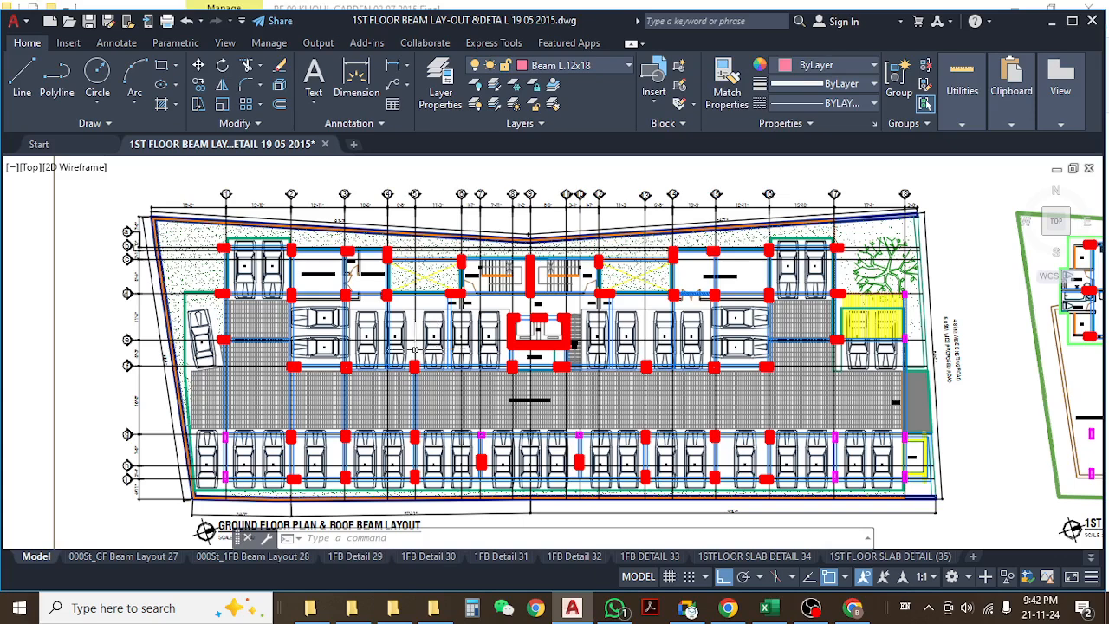
middle_click_drag(535, 393, 469, 385)
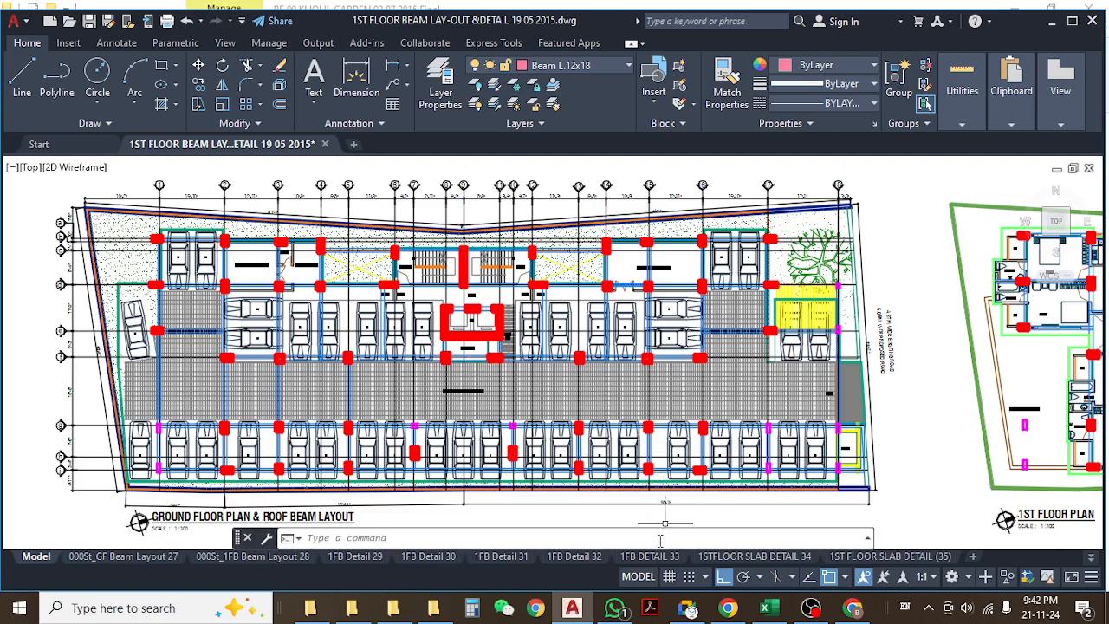
mouse_move(861, 559)
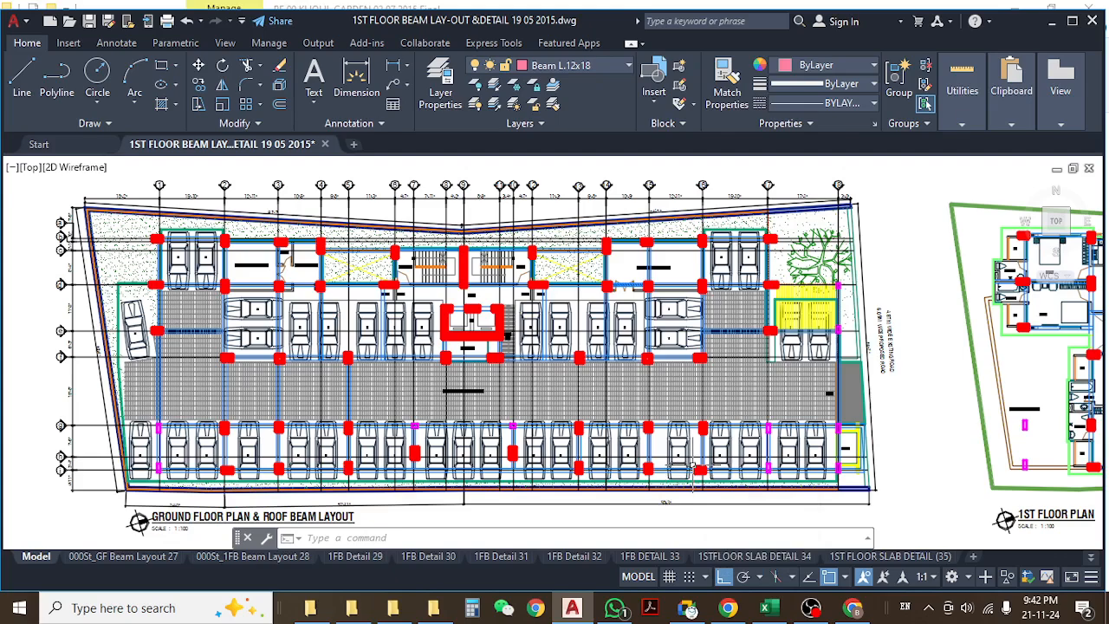
middle_click_drag(806, 417, 449, 407)
middle_click_drag(730, 409, 455, 394)
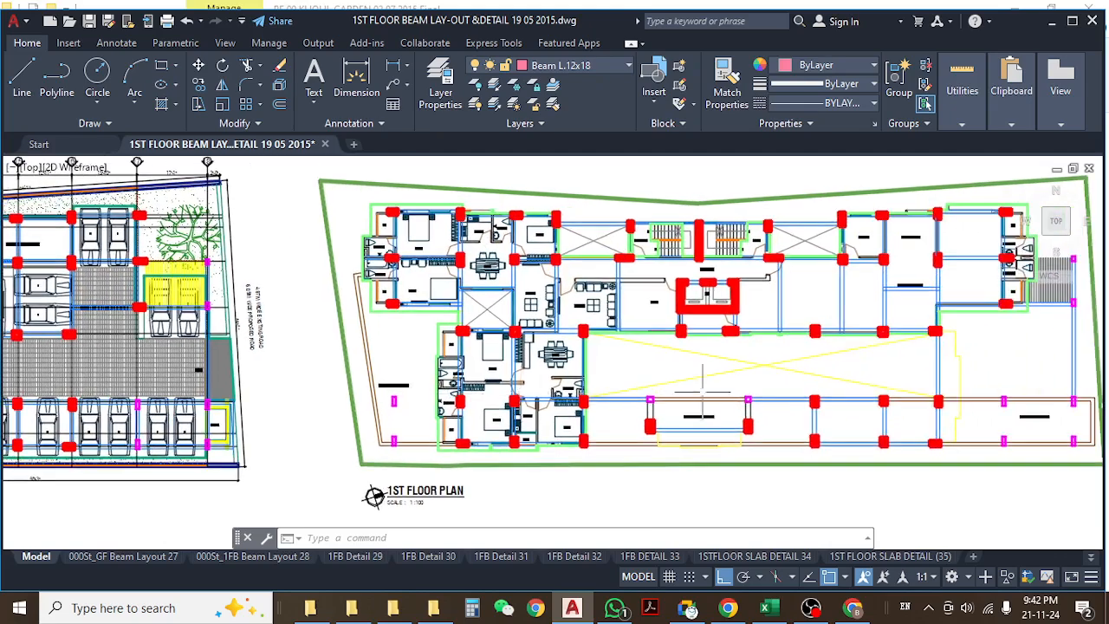
scroll(660, 394, "down", 5)
scroll(745, 394, "down", 2)
middle_click_drag(750, 395, 595, 404)
scroll(609, 399, "up", 4)
middle_click_drag(419, 356, 550, 412)
mouse_move(378, 349)
middle_mouse_down()
mouse_move(425, 347)
mouse_move(409, 405)
middle_mouse_up()
scroll(425, 346, "up", 4)
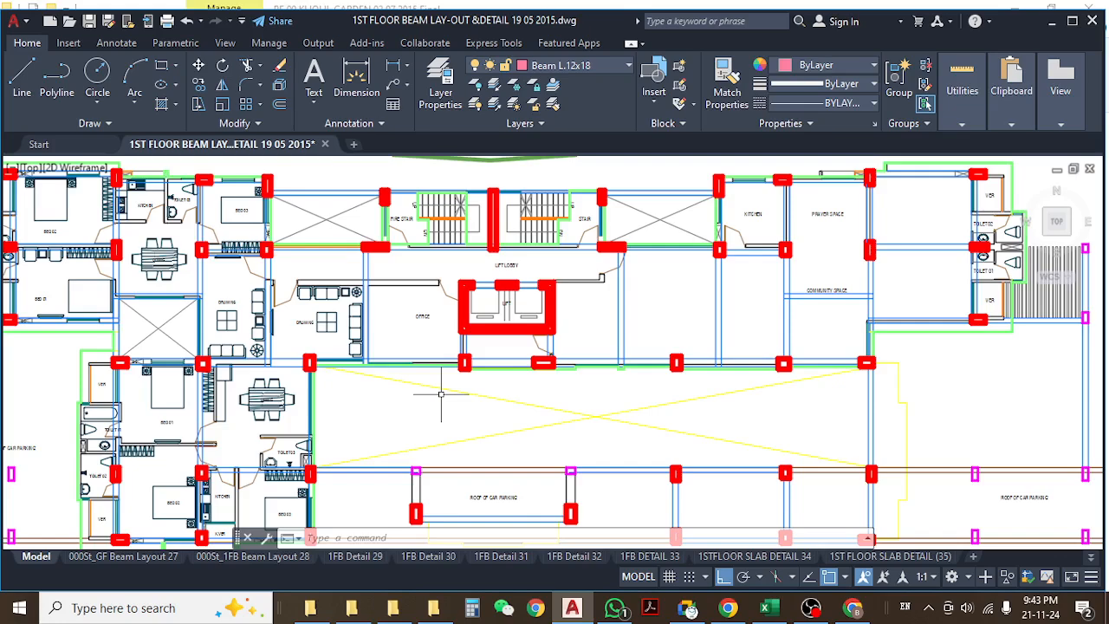
- Compare the ground floor, 1st floor and 1st floor beam plans side by side, and recheck the ground floor roof beam layout
scroll(440, 451, "down", 6)
middle_click_drag(249, 336, 324, 309)
middle_click_drag(253, 372, 315, 362)
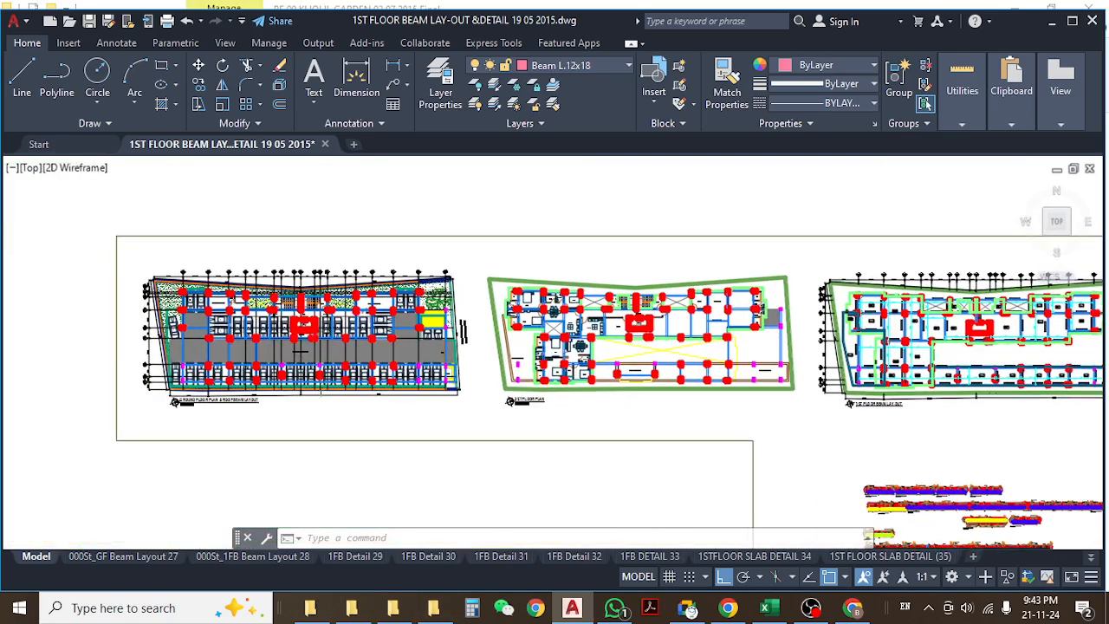
middle_click_drag(476, 448, 422, 442)
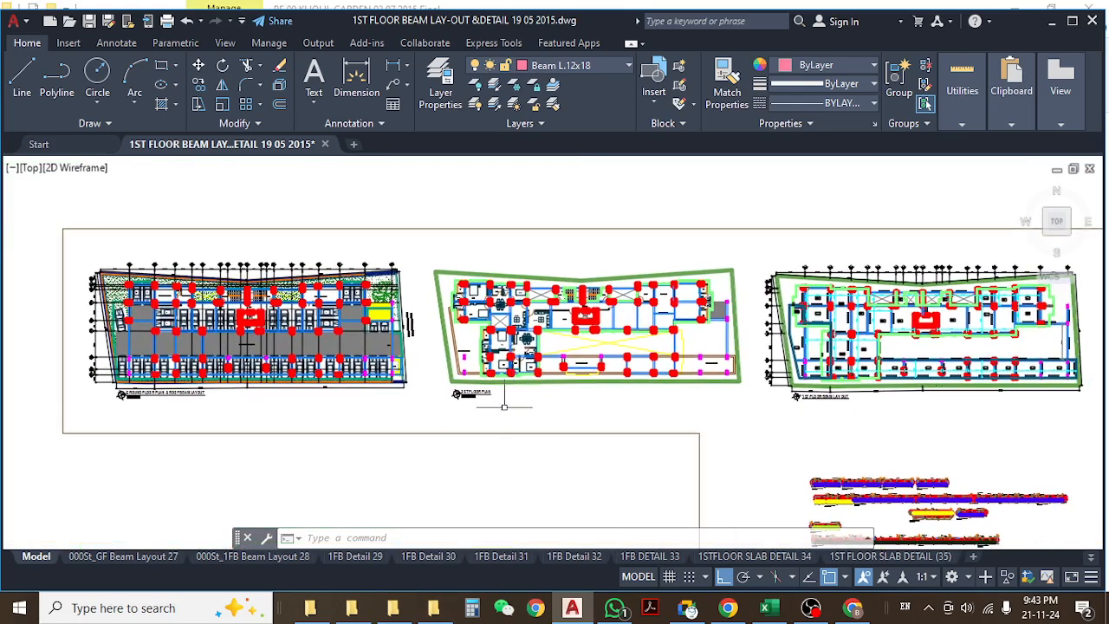
middle_click_drag(502, 421, 414, 425)
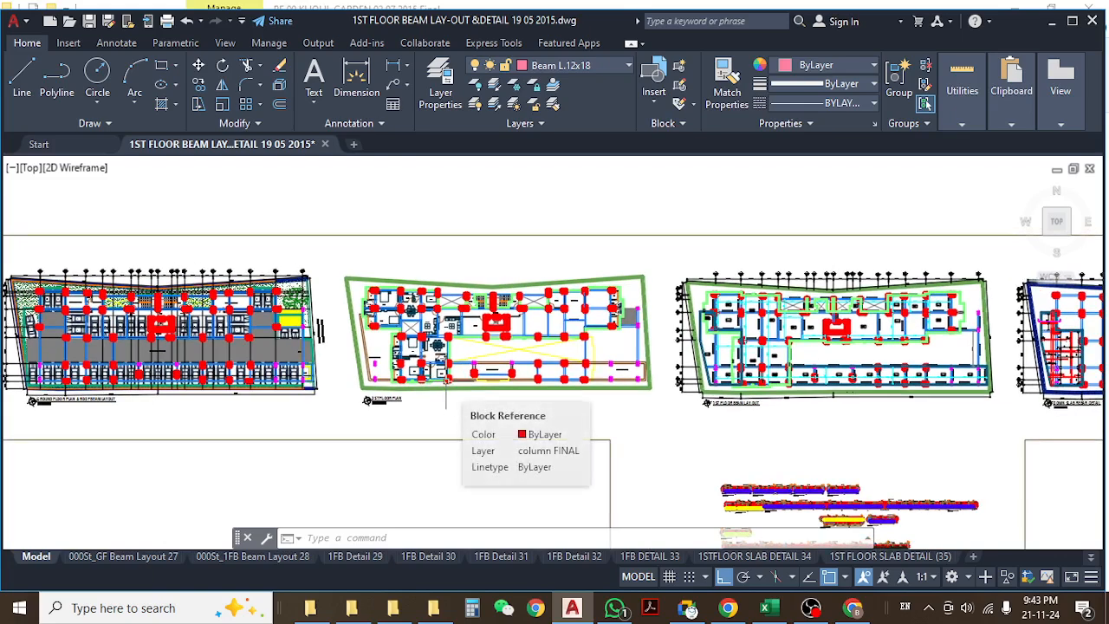
mouse_move(378, 421)
middle_mouse_down()
mouse_move(478, 441)
mouse_move(387, 436)
middle_mouse_up()
scroll(458, 350, "up", 4)
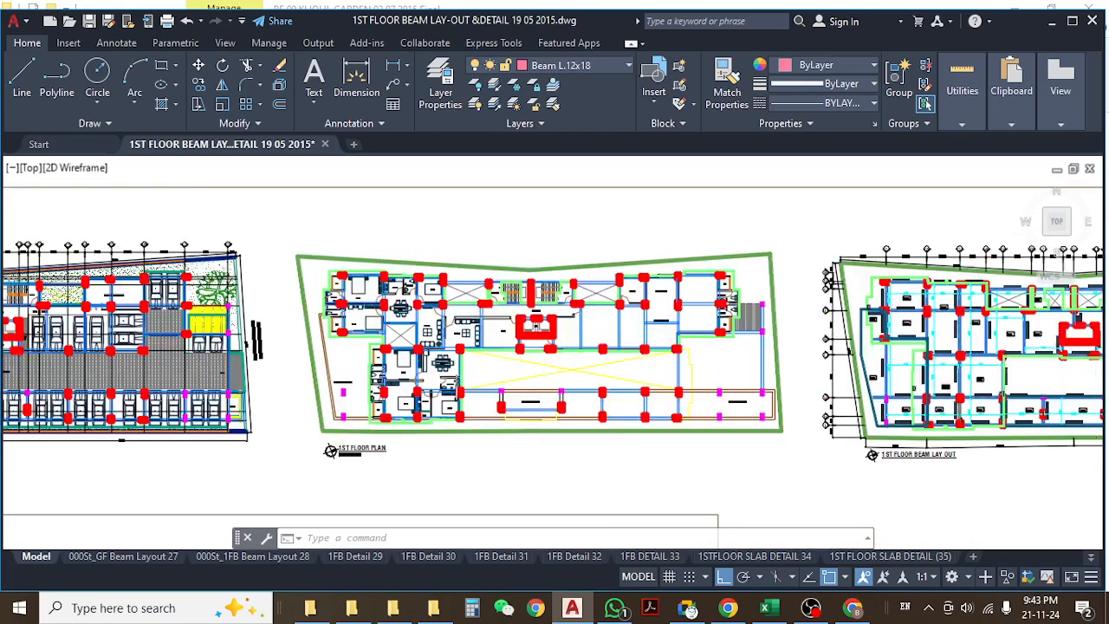
mouse_move(455, 351)
middle_mouse_down()
mouse_move(450, 331)
mouse_move(502, 349)
mouse_move(486, 350)
middle_mouse_up()
mouse_move(338, 428)
middle_mouse_down()
mouse_move(631, 376)
mouse_move(799, 369)
middle_mouse_up()
scroll(357, 413, "down", 2)
scroll(104, 414, "up", 8)
scroll(119, 415, "down", 6)
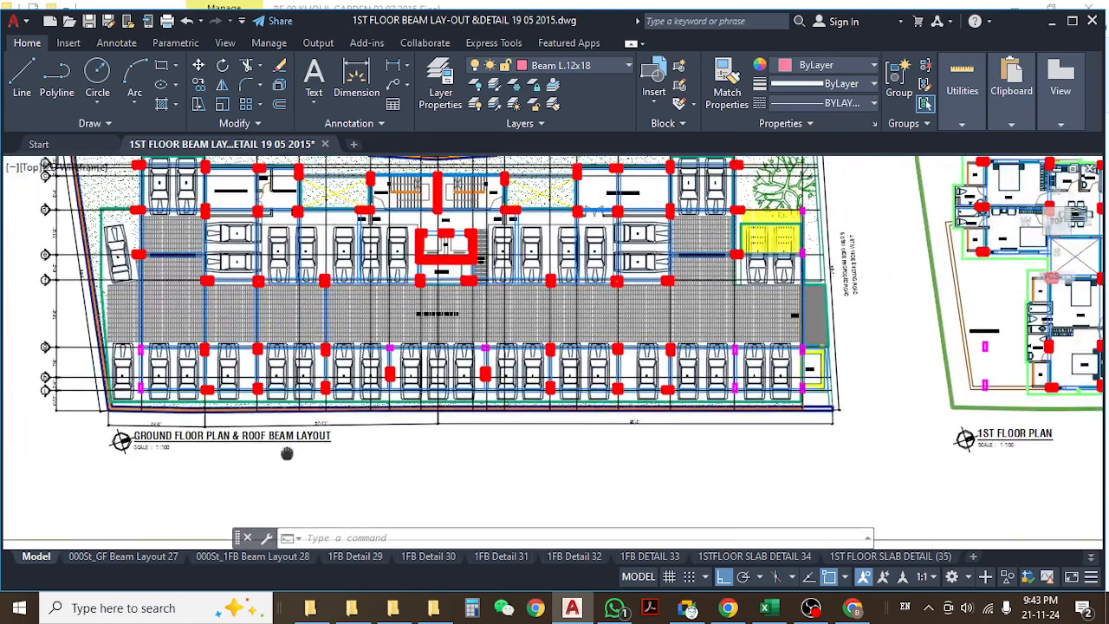
middle_click_drag(287, 453, 218, 484)
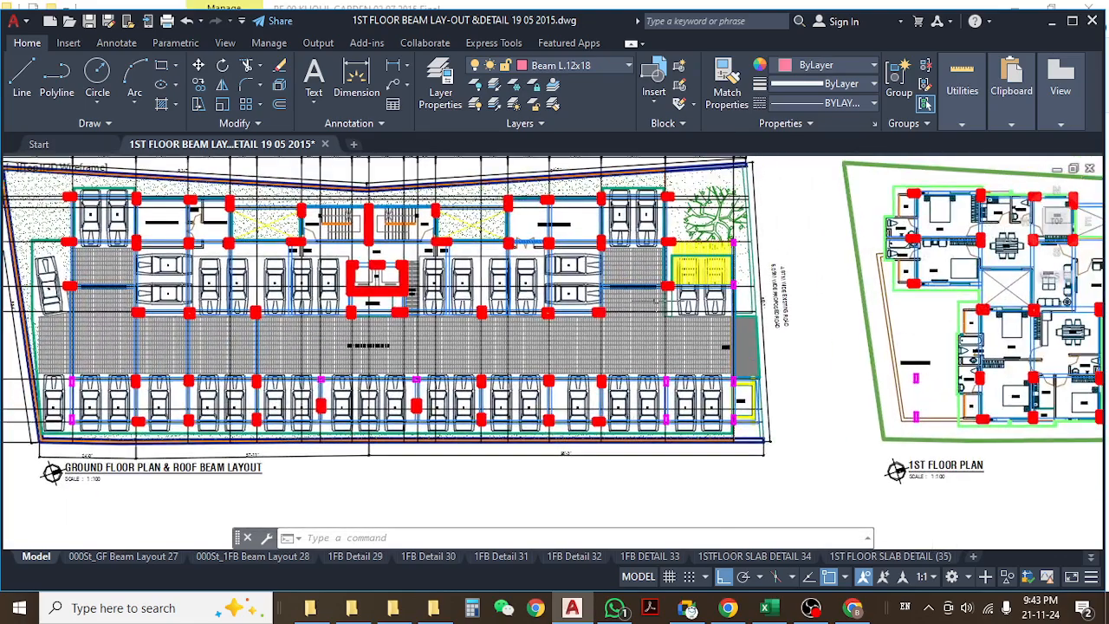
scroll(675, 429, "up", 2)
scroll(700, 426, "down", 3)
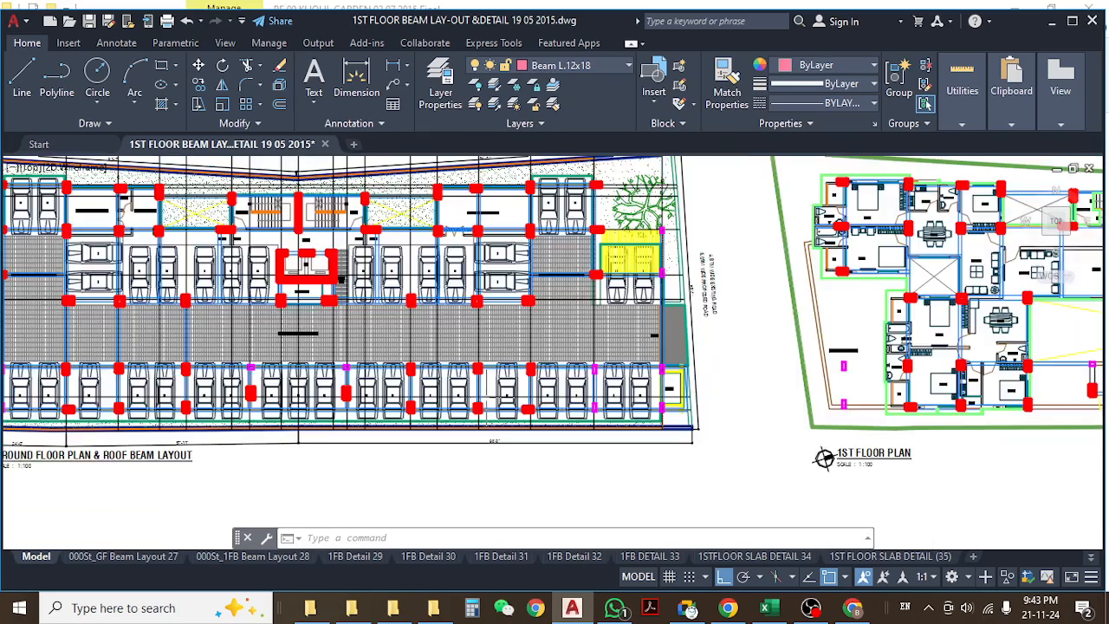
- Examine the 1st Floor Plan again, covering the apartment rooms, lift lobby, community space and car parking roof
middle_click_drag(697, 427, 107, 423)
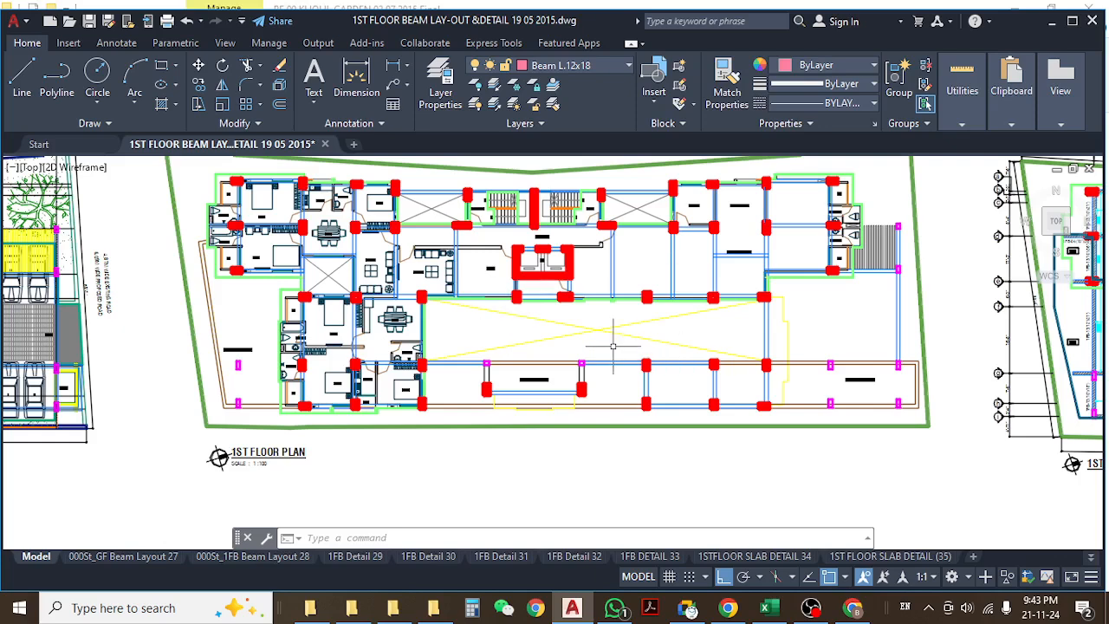
middle_click_drag(614, 346, 625, 362)
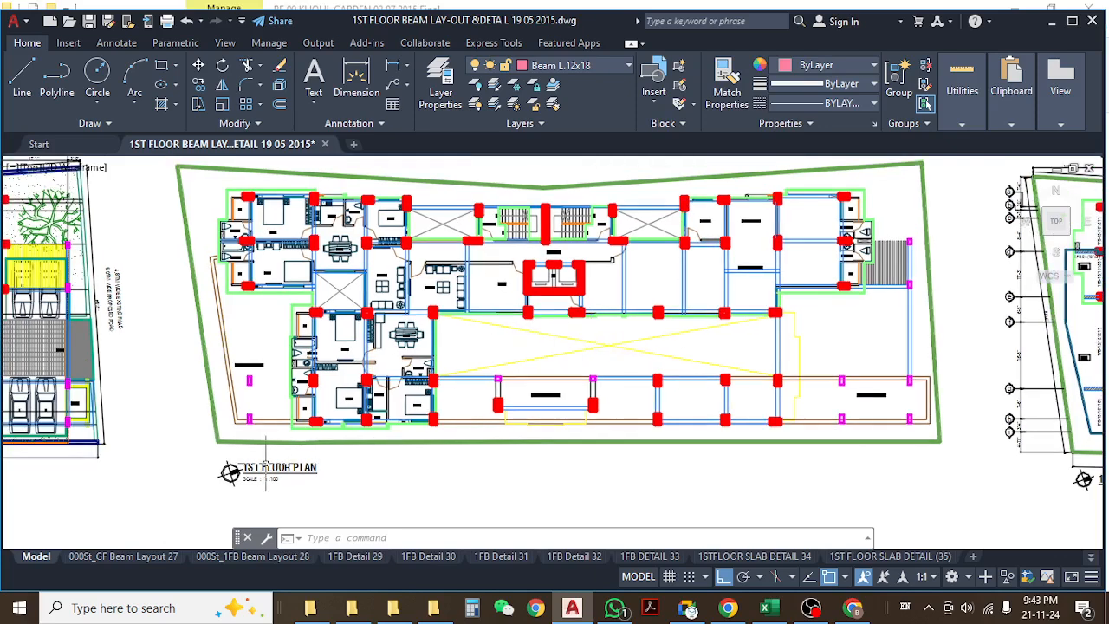
scroll(591, 334, "up", 2)
scroll(629, 329, "up", 2)
middle_click_drag(629, 329, 548, 392)
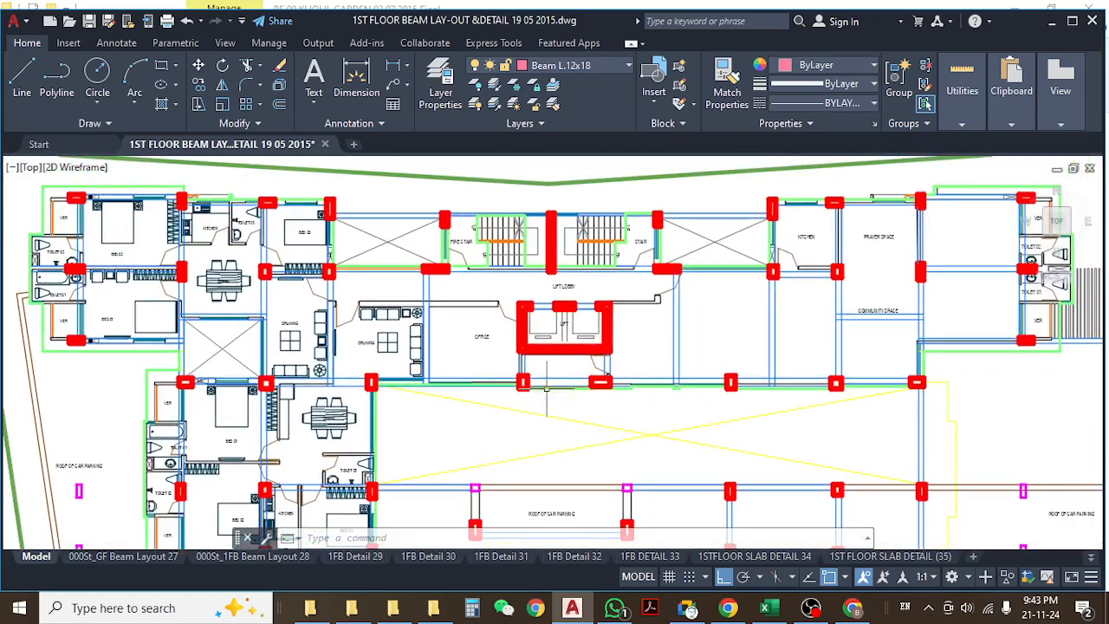
scroll(420, 300, "down", 1)
scroll(485, 311, "down", 1)
scroll(517, 316, "down", 1)
- Examine the 1st Floor Beam Lay Out and its 1FB beam size labels around grid lines g to i
middle_click_drag(518, 316, 481, 313)
scroll(489, 392, "down", 1)
middle_click_drag(657, 421, 372, 409)
scroll(612, 364, "up", 1)
scroll(613, 363, "up", 2)
middle_click_drag(613, 363, 581, 421)
middle_click_drag(552, 352, 553, 374)
scroll(493, 465, "down", 3)
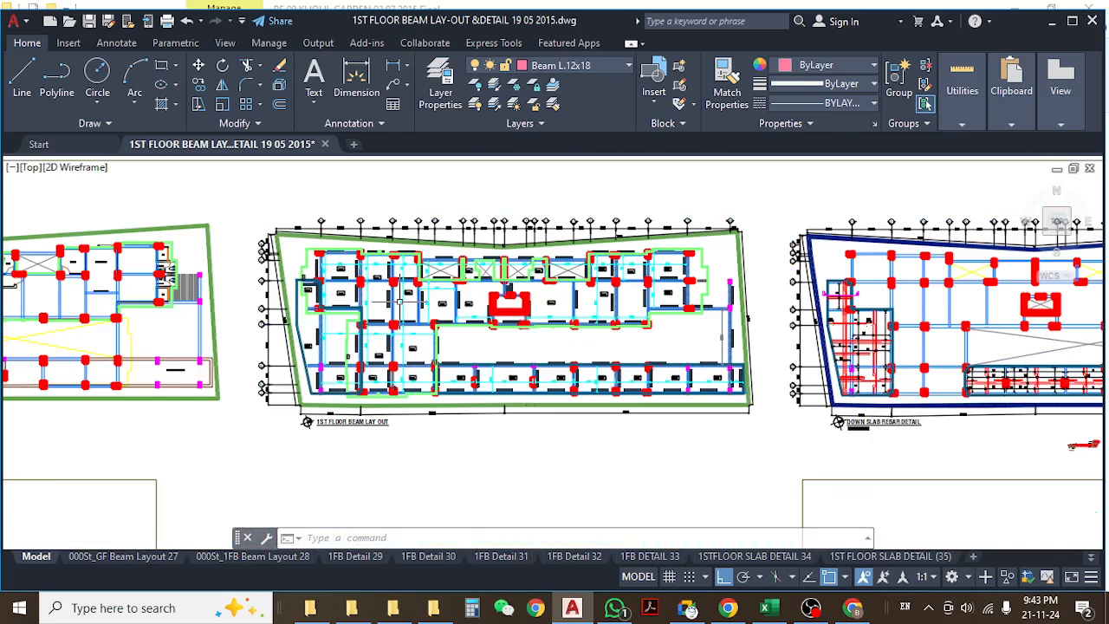
scroll(321, 392, "up", 3)
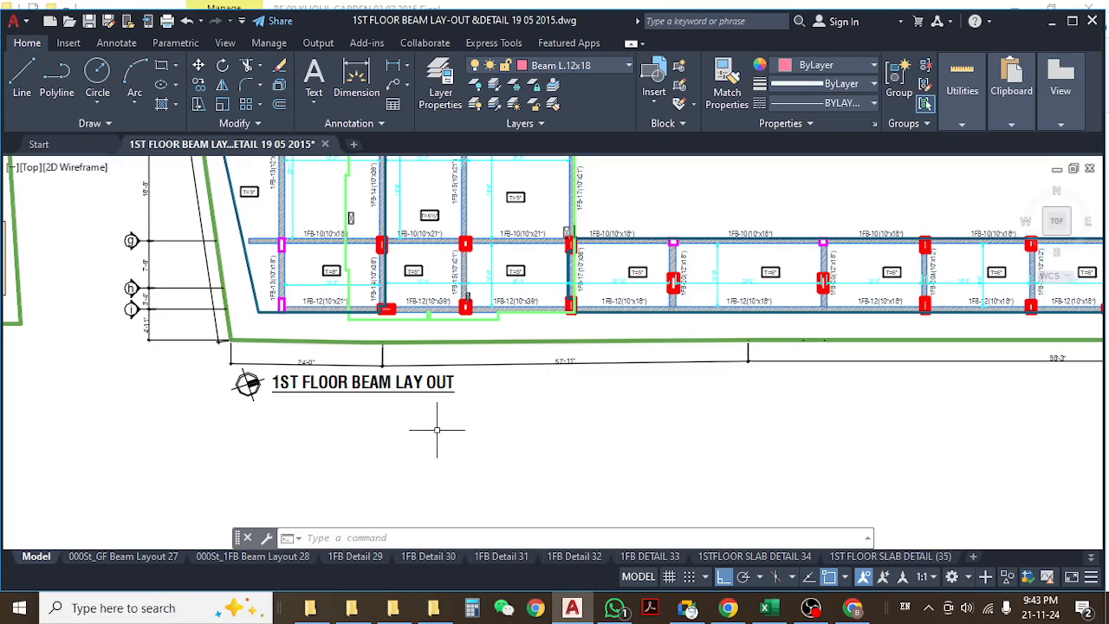
- Examine the 1FB-01, 1FB-02 and 1FB-04 beam labels and spans around grids 1 to 4 of the 1st floor beam layout
scroll(437, 430, "down", 3)
scroll(350, 307, "up", 5)
scroll(350, 307, "up", 3)
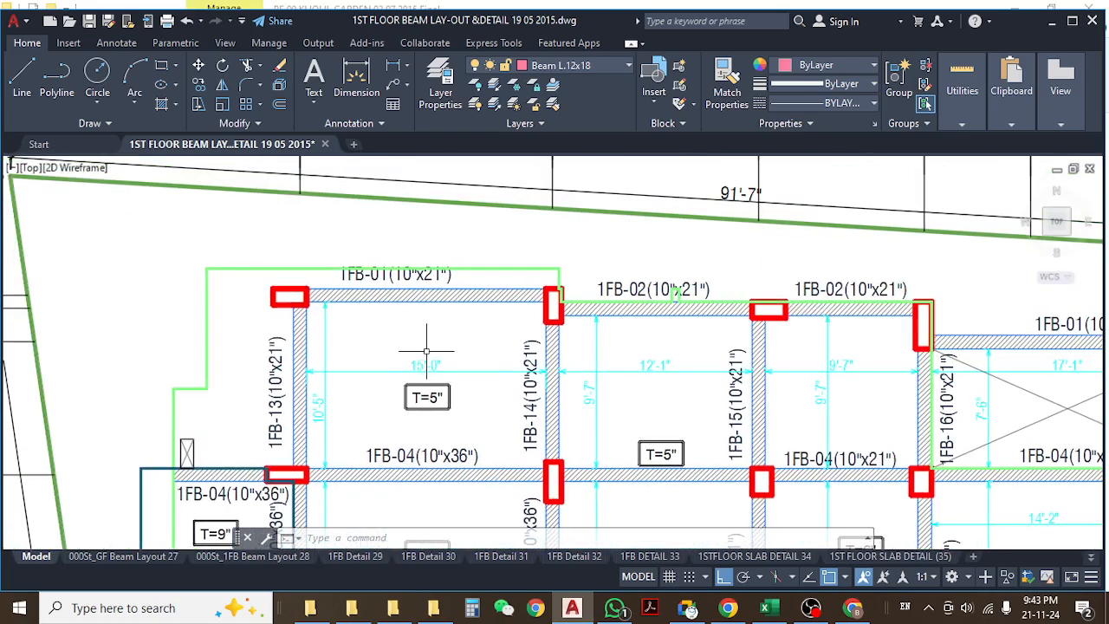
middle_click_drag(416, 355, 451, 326)
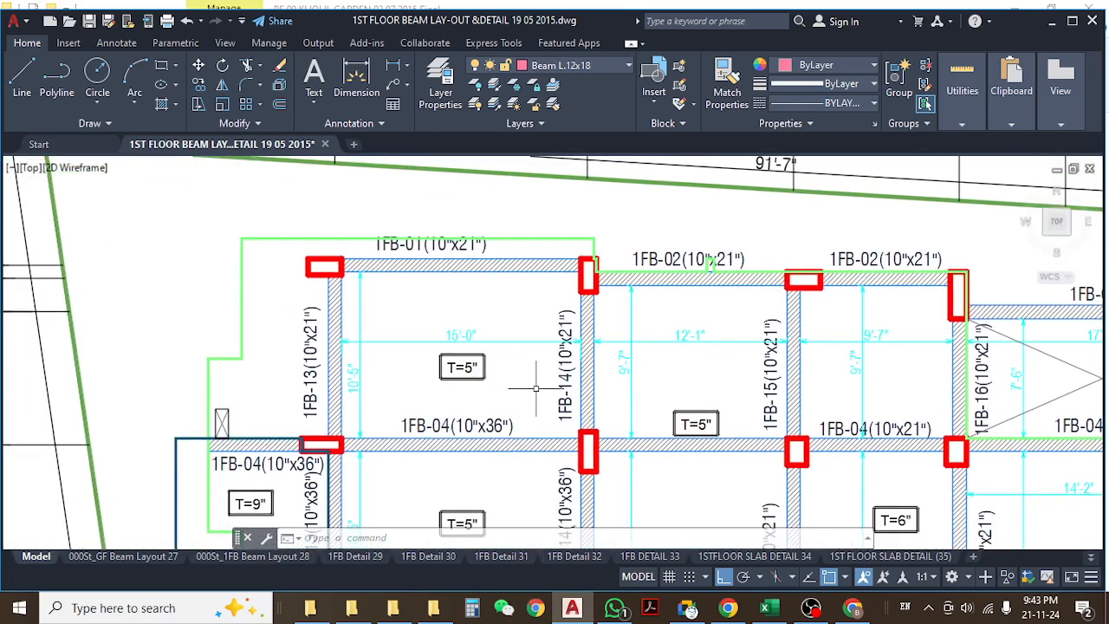
middle_click_drag(535, 388, 525, 352)
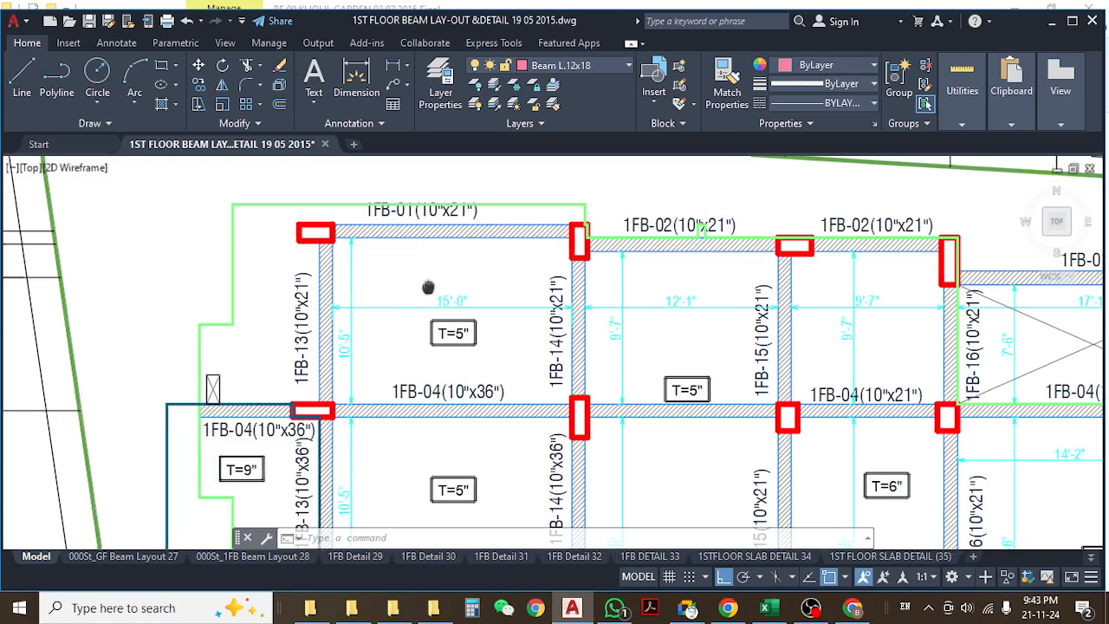
middle_click_drag(427, 286, 433, 321)
scroll(400, 260, "up", 4)
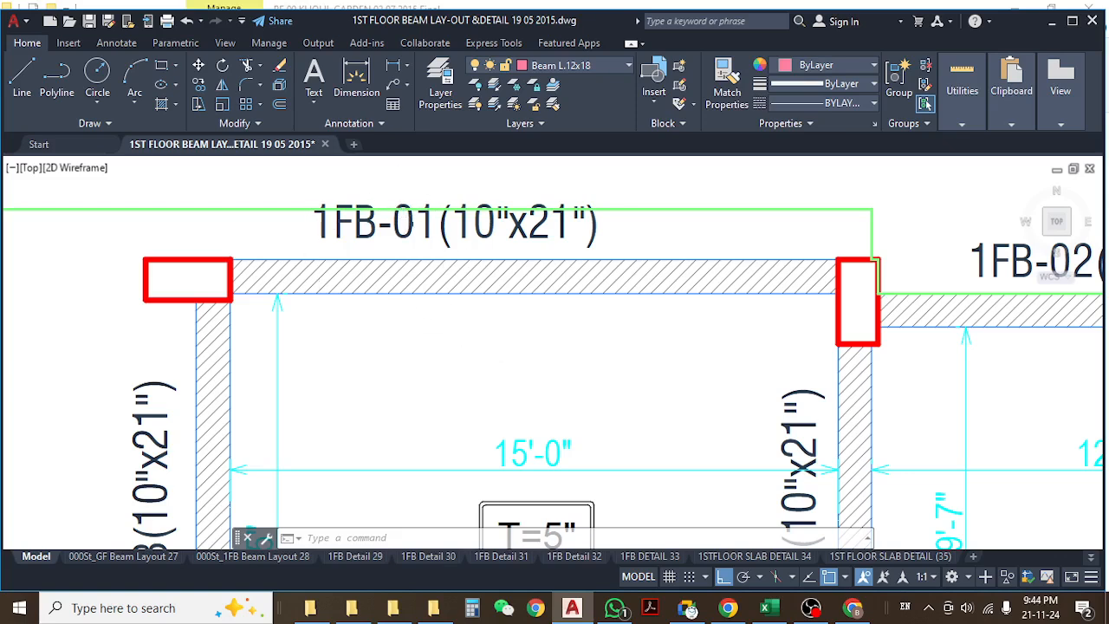
middle_click_drag(539, 340, 448, 346)
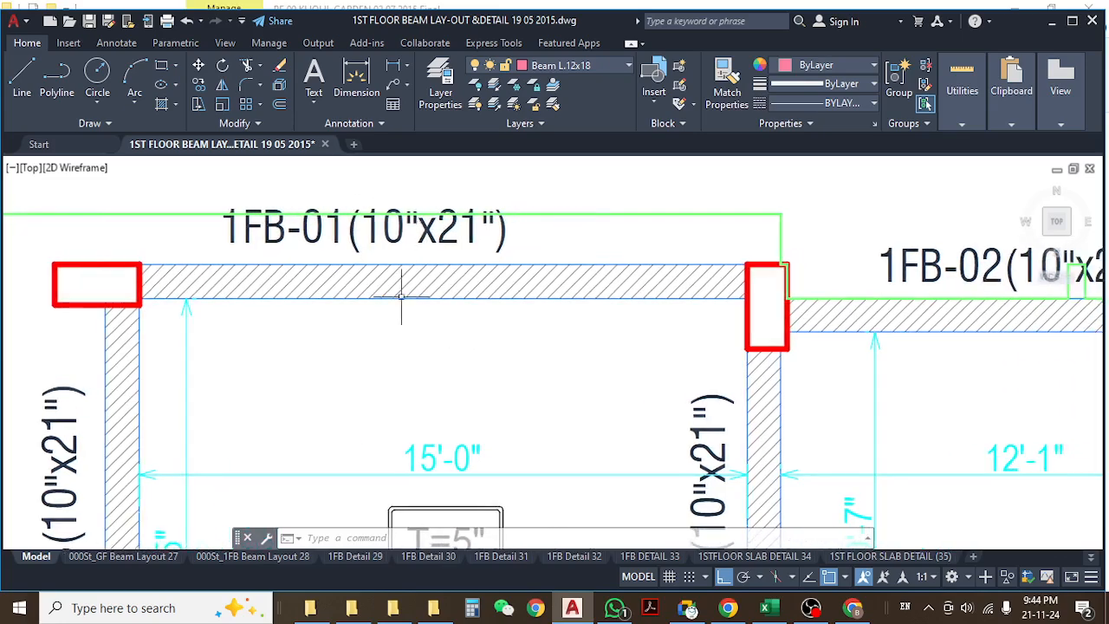
scroll(515, 244, "down", 2)
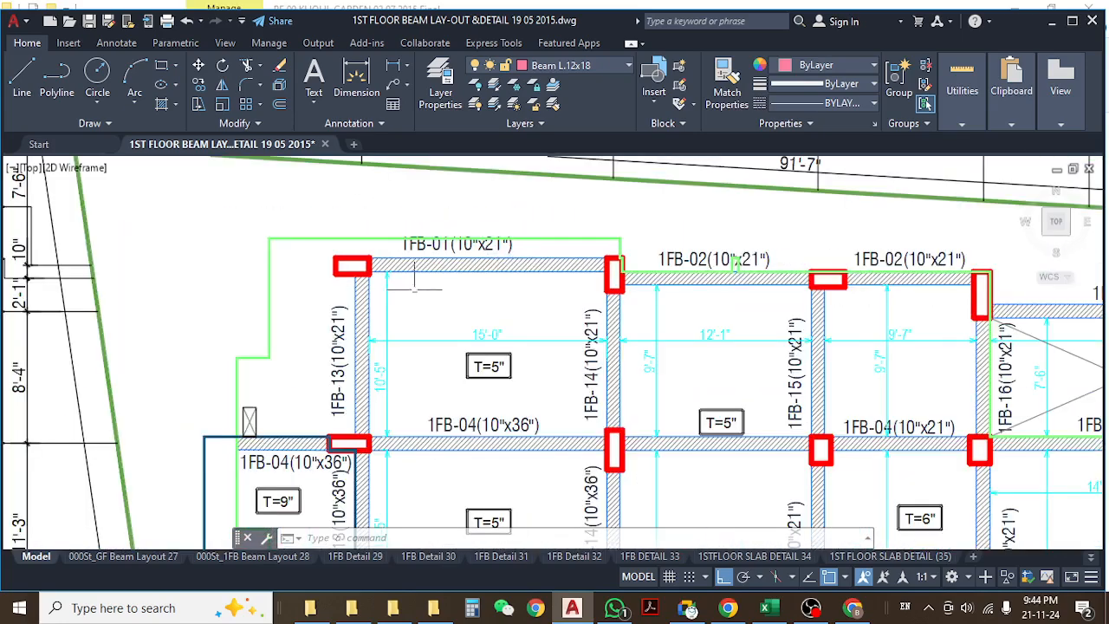
scroll(417, 287, "down", 1)
middle_click_drag(416, 287, 608, 307)
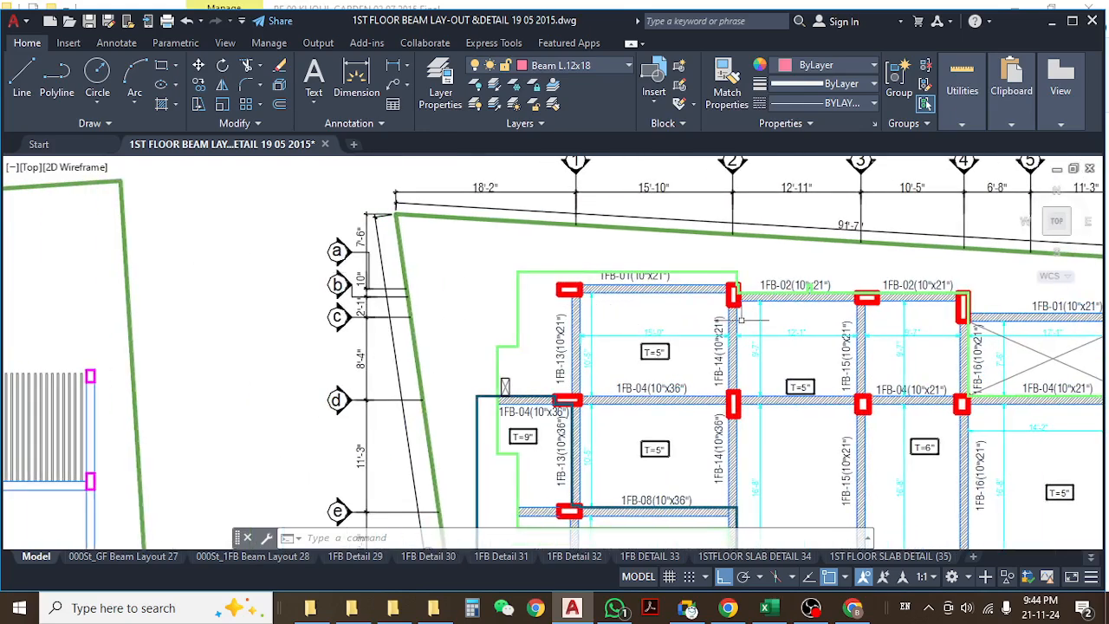
middle_click_drag(719, 320, 594, 334)
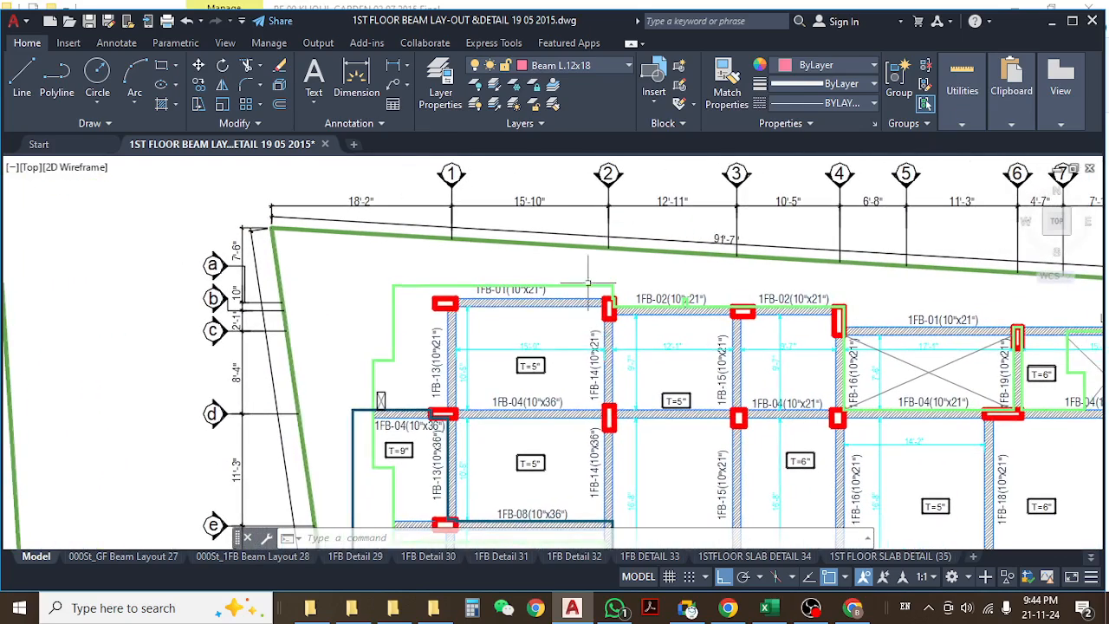
- Locate the 1st floor beam long sections and examine the span, size and reinforcement of section 1FB-01(a-a)
scroll(591, 251, "down", 8)
scroll(591, 417, "up", 4)
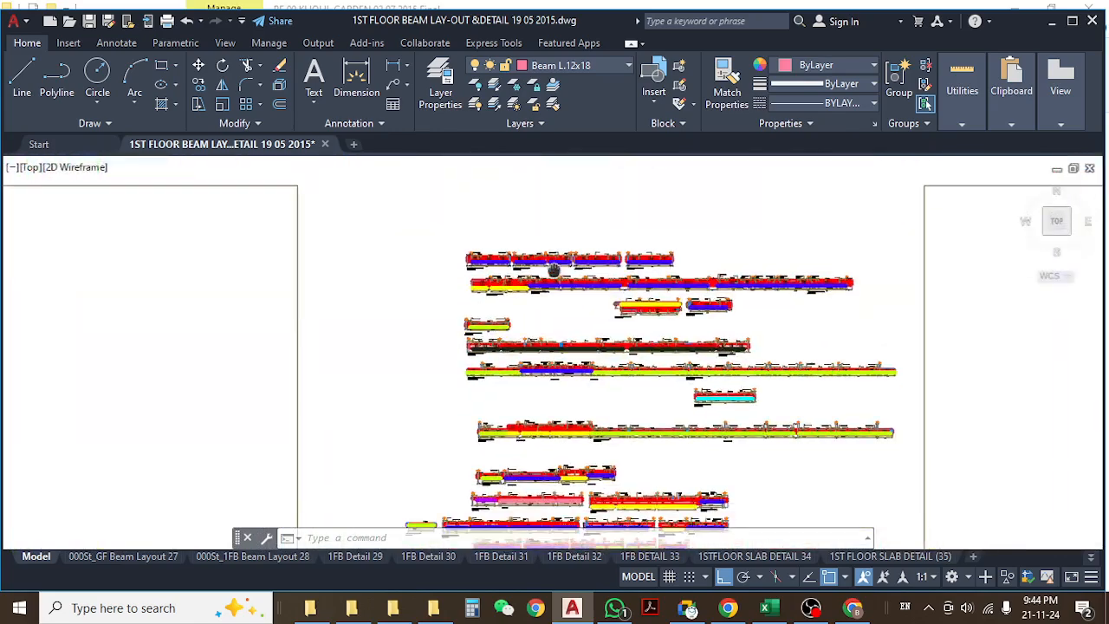
scroll(558, 295, "down", 3)
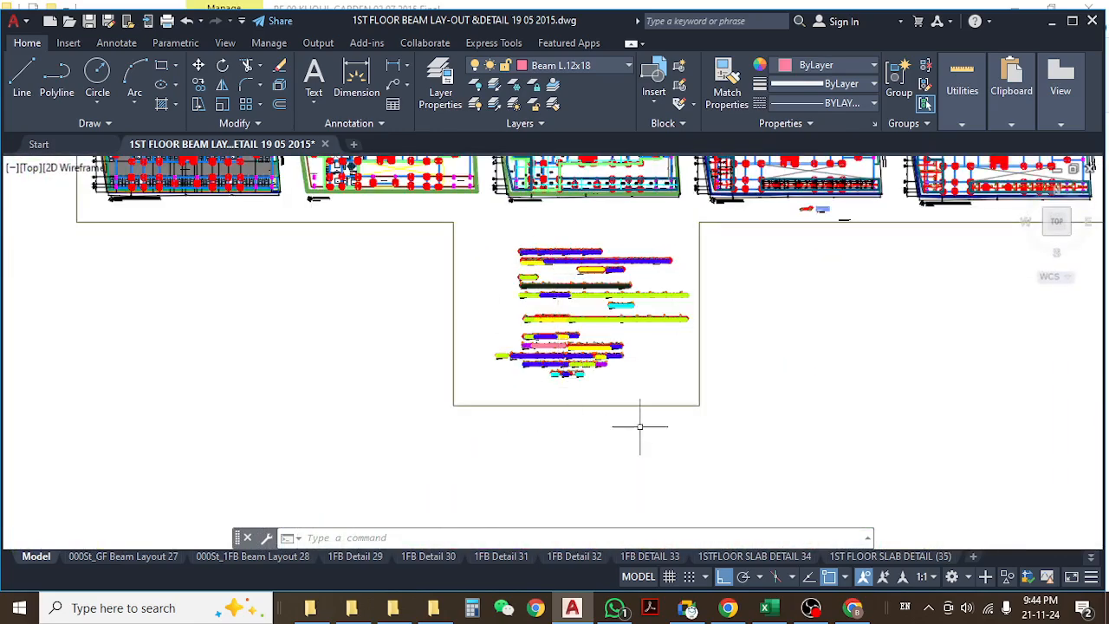
scroll(538, 280, "up", 4)
scroll(532, 217, "up", 6)
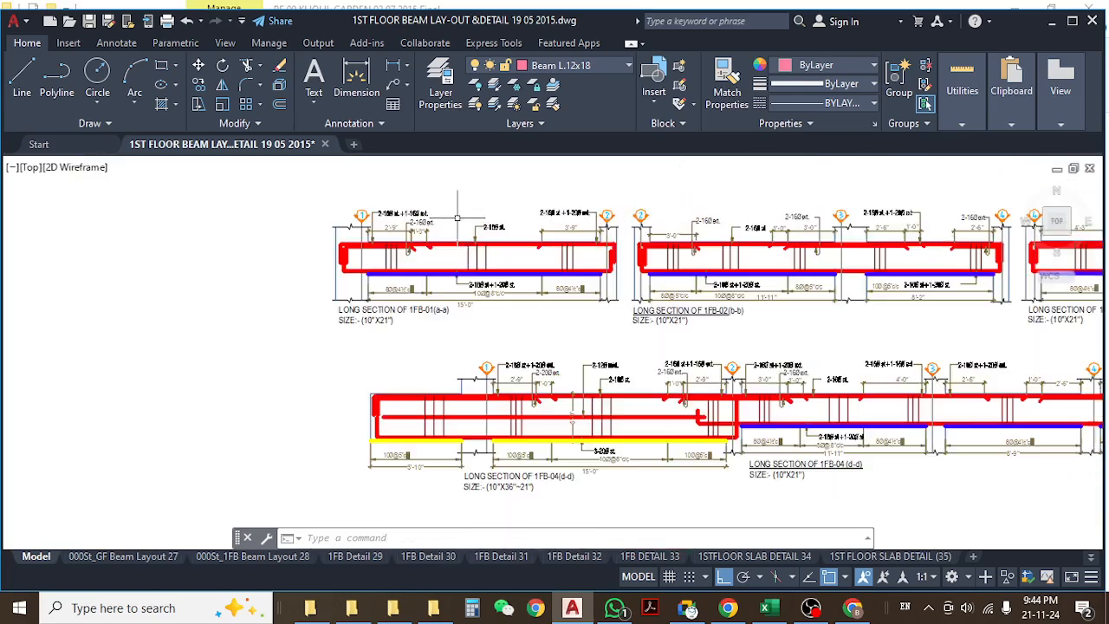
middle_click_drag(531, 451, 554, 448)
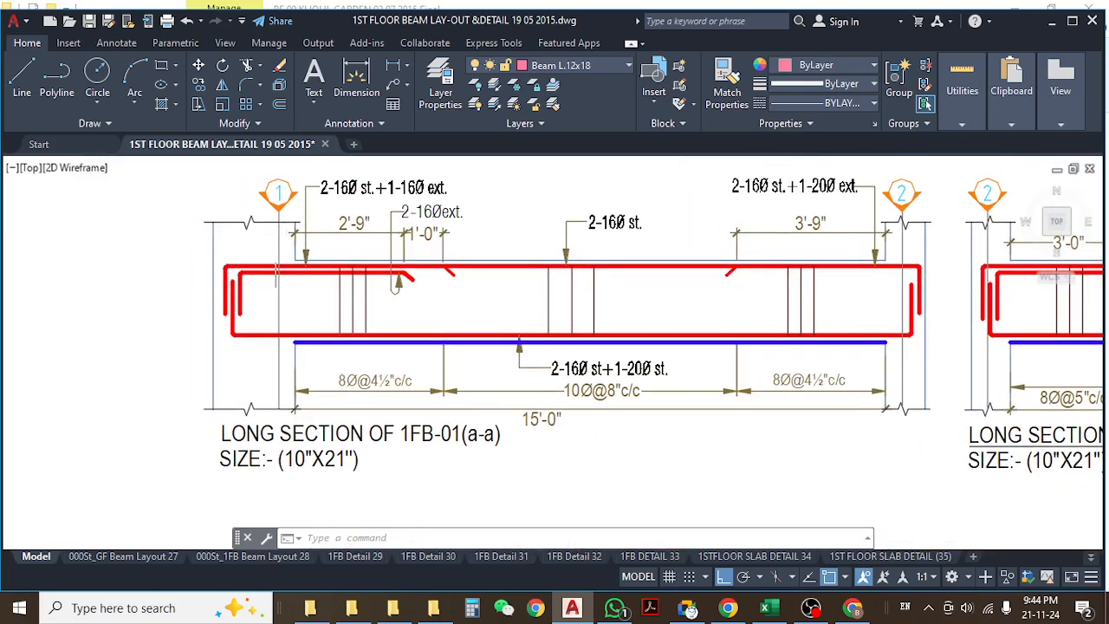
middle_click_drag(643, 476, 618, 463)
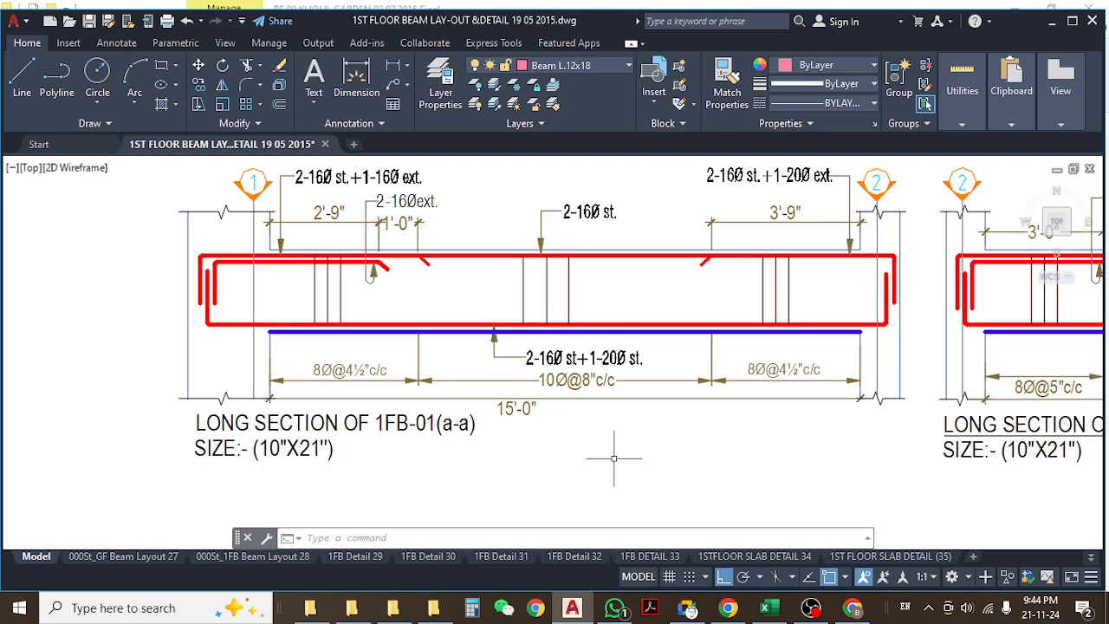
scroll(614, 458, "down", 3)
middle_click_drag(484, 498, 485, 426)
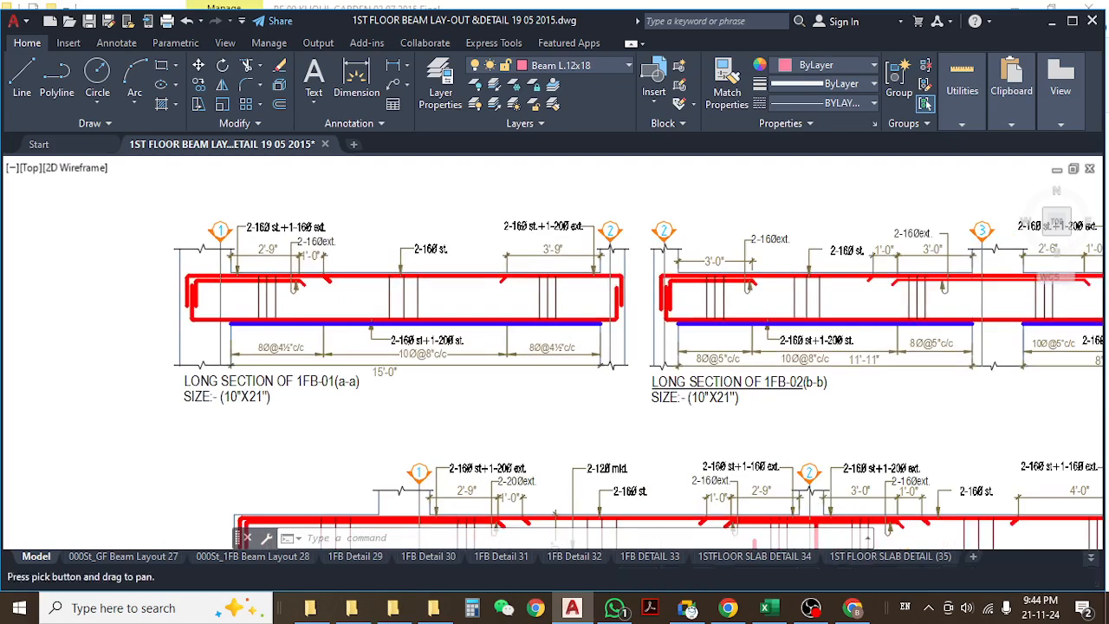
scroll(263, 336, "up", 2)
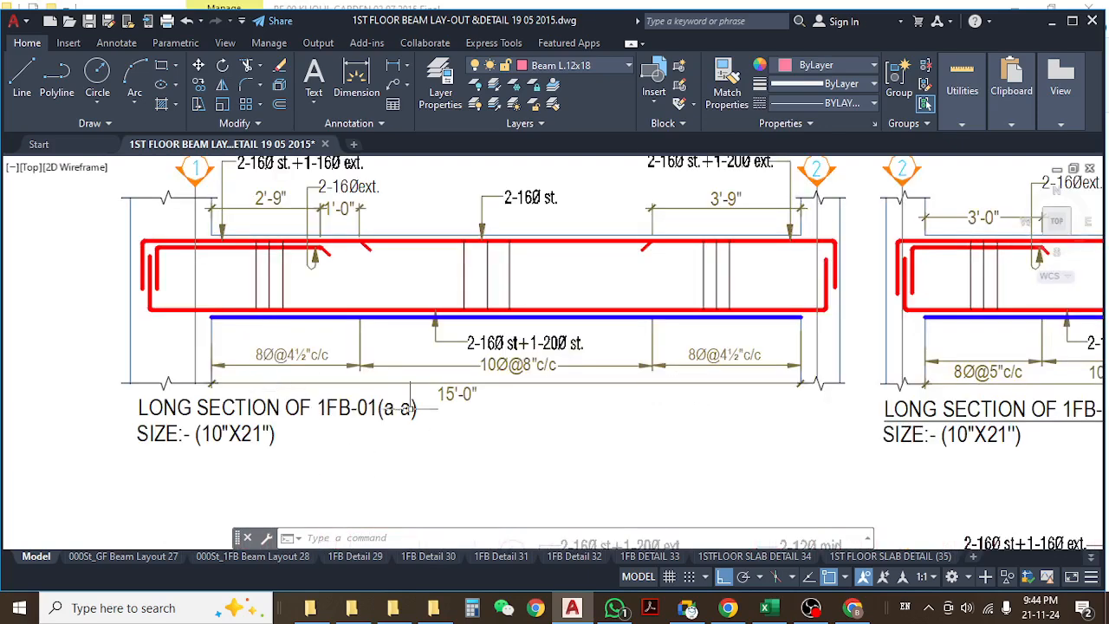
scroll(372, 417, "down", 3)
scroll(228, 279, "down", 2)
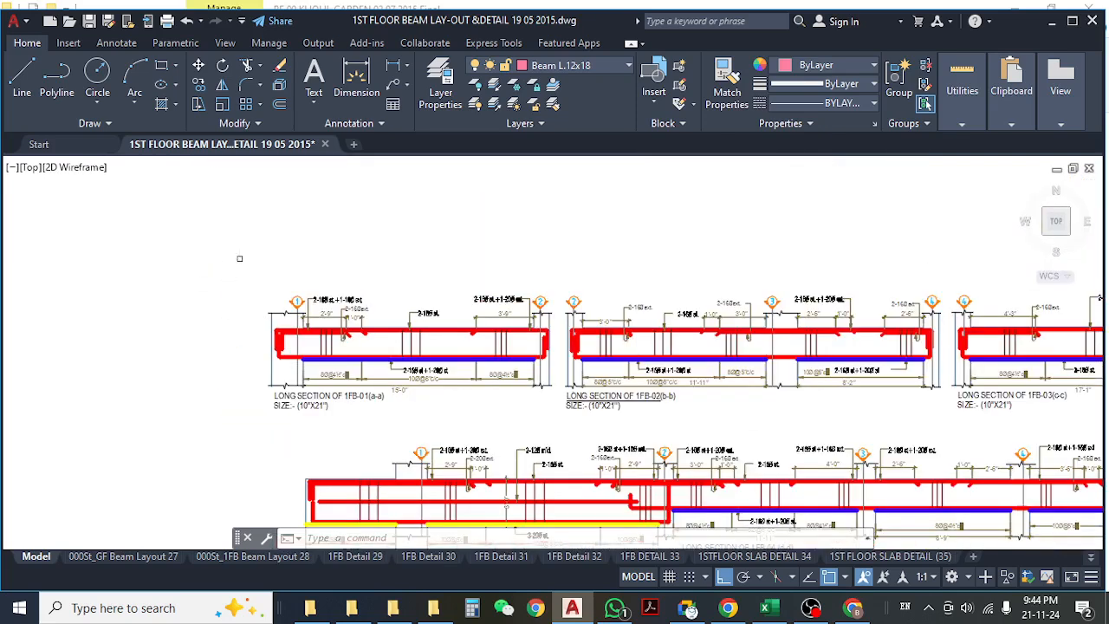
scroll(298, 301, "up", 3)
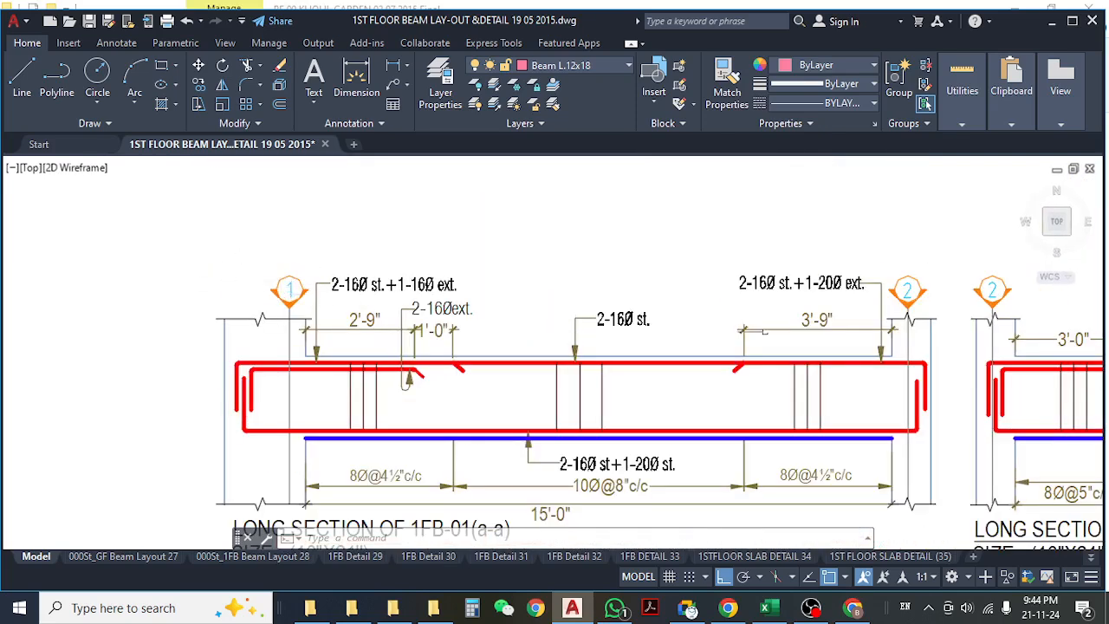
middle_click_drag(550, 426, 518, 336)
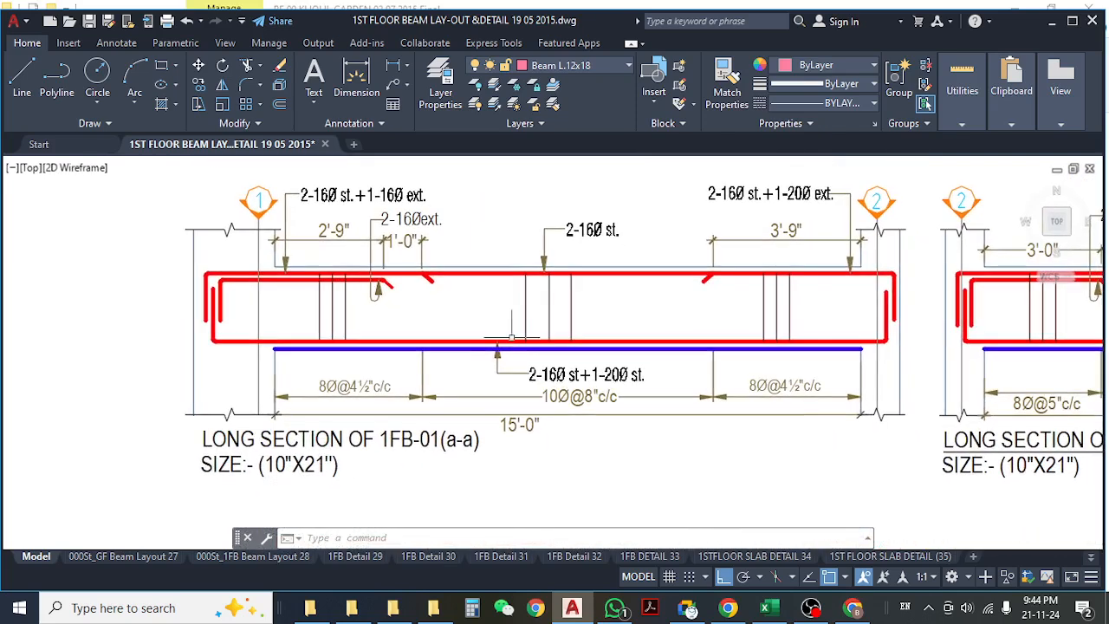
- Select the overall span dimension beneath long section 1FB-01(a-a) to inspect it, then clear the selection
left_click(596, 411)
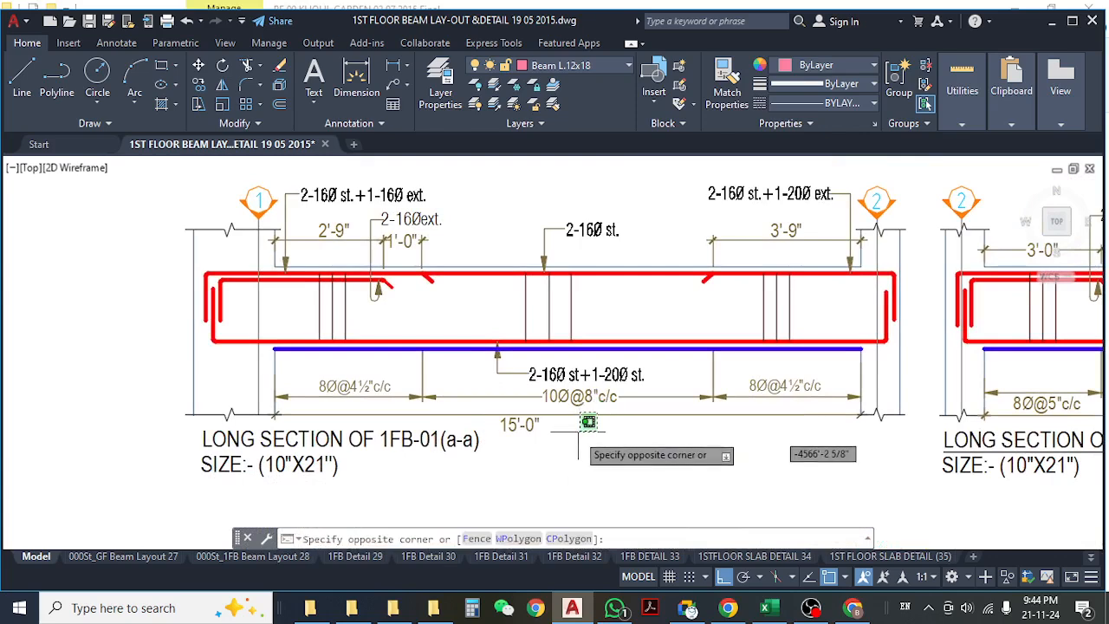
left_click(576, 434)
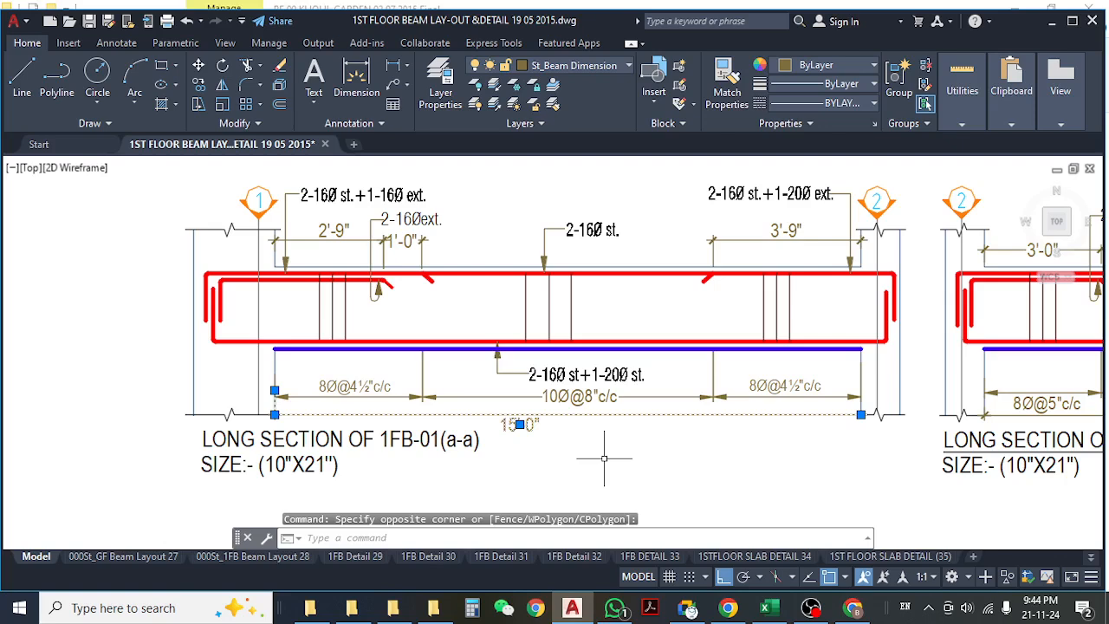
key("Escape")
middle_click_drag(604, 459, 538, 447)
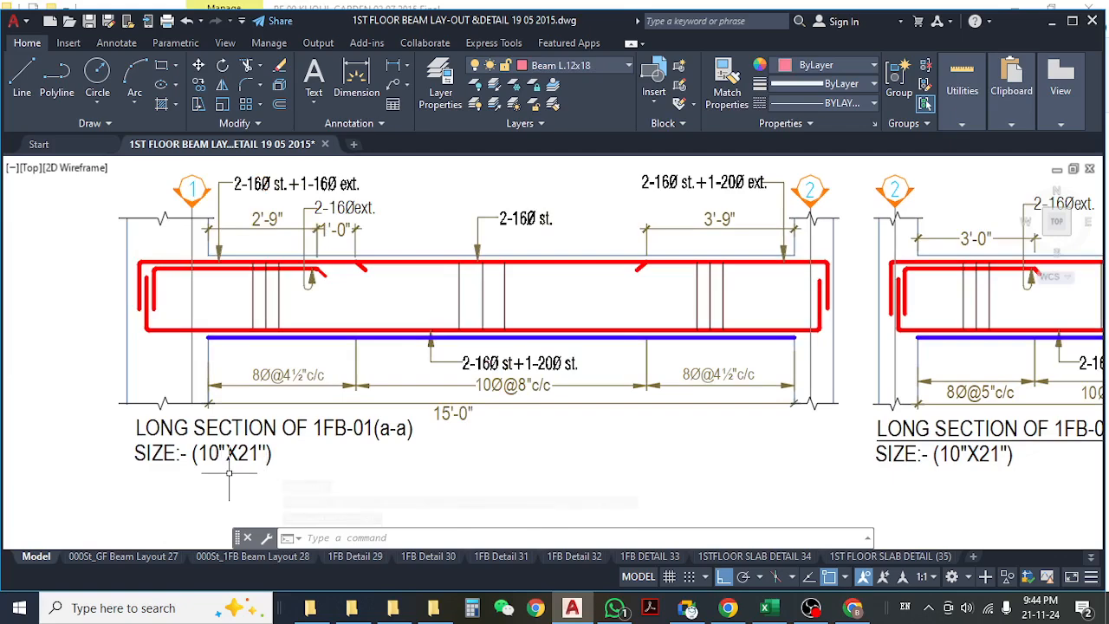
- Examine long section 1FB-02(b-b) and compare it with the neighbouring 1FB-03(c-c) and 1FB-04(d-d) sections
scroll(235, 469, "down", 5)
scroll(292, 427, "up", 4)
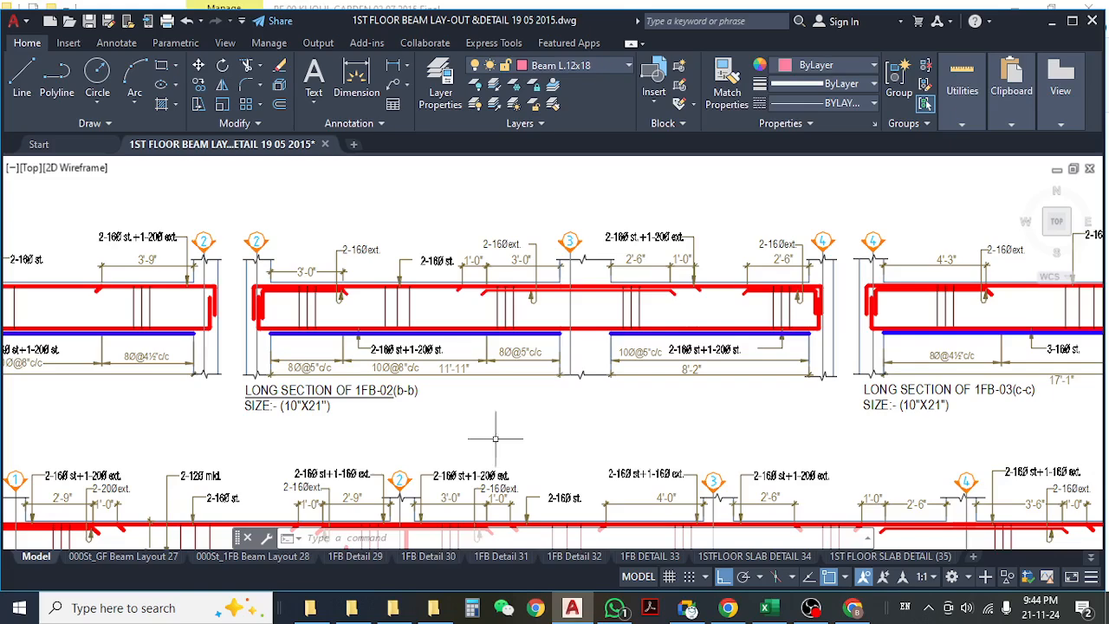
mouse_move(663, 445)
middle_mouse_down()
mouse_move(550, 396)
mouse_move(530, 367)
middle_mouse_up()
scroll(606, 420, "down", 5)
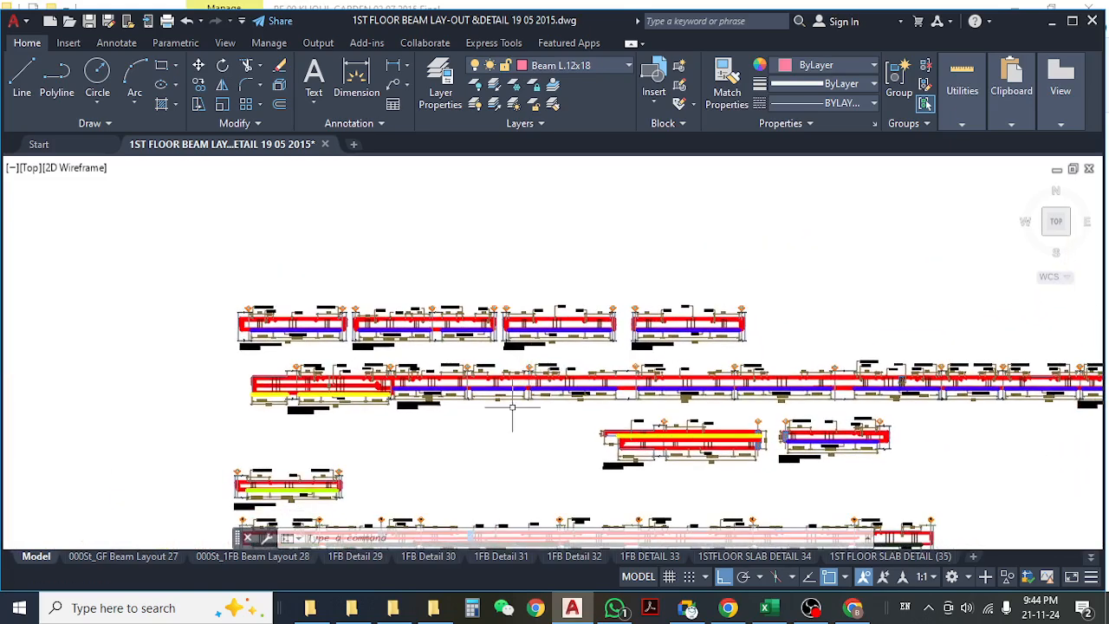
scroll(452, 412, "up", 4)
middle_click_drag(832, 411, 804, 412)
middle_click_drag(576, 316, 620, 533)
scroll(387, 422, "up", 6)
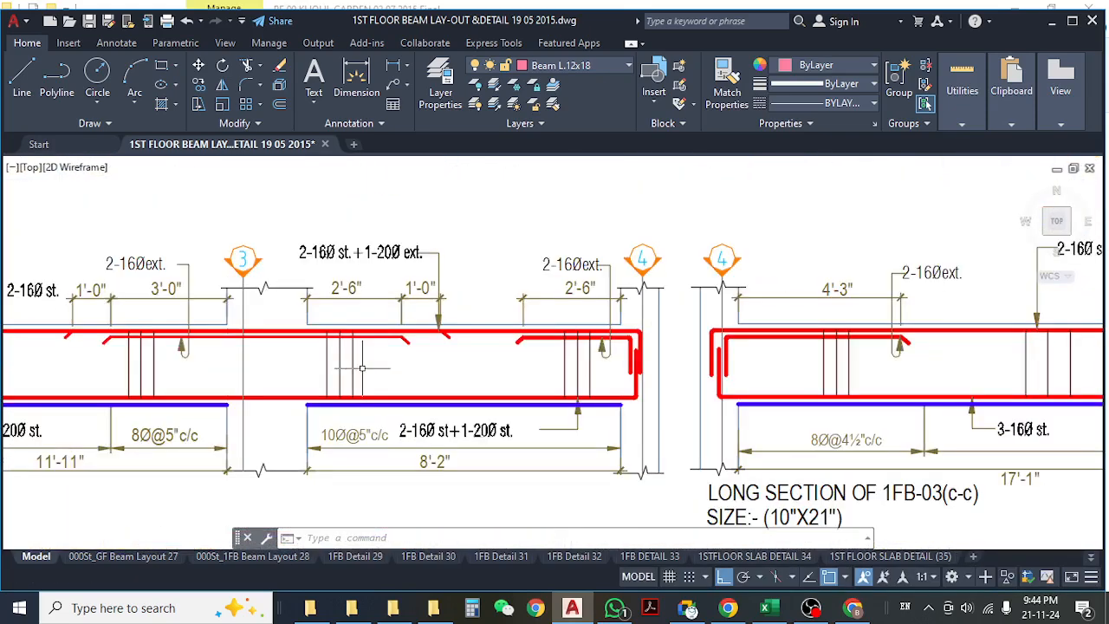
- Select the blue line beneath 1FB-02 between grids 3 and 4 to check its layer, then clear the selection
left_click(500, 396)
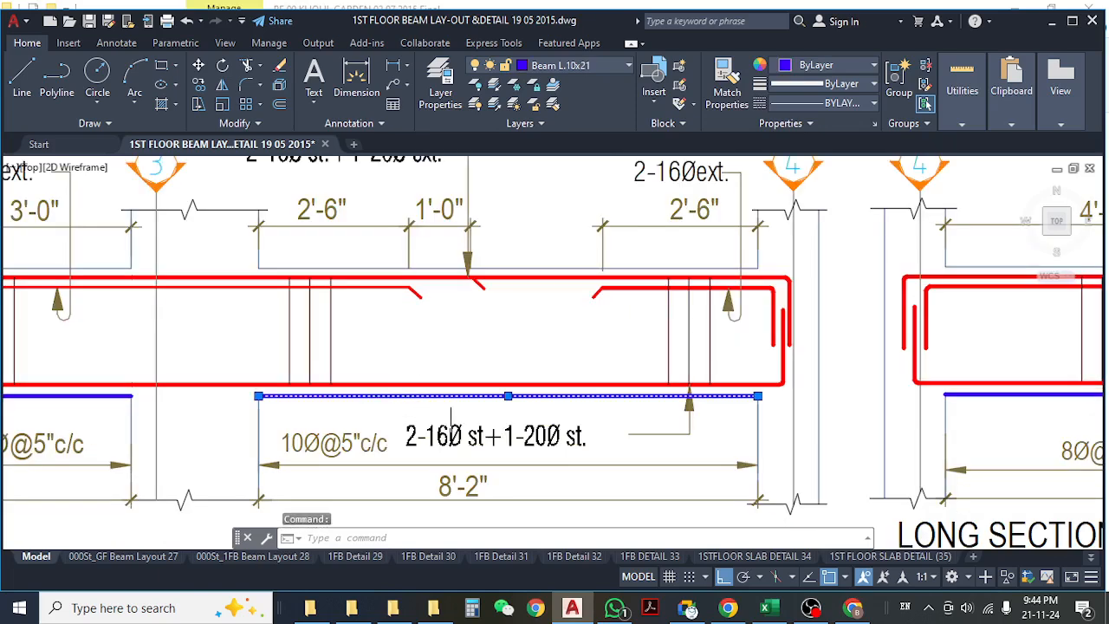
scroll(500, 381, "down", 8)
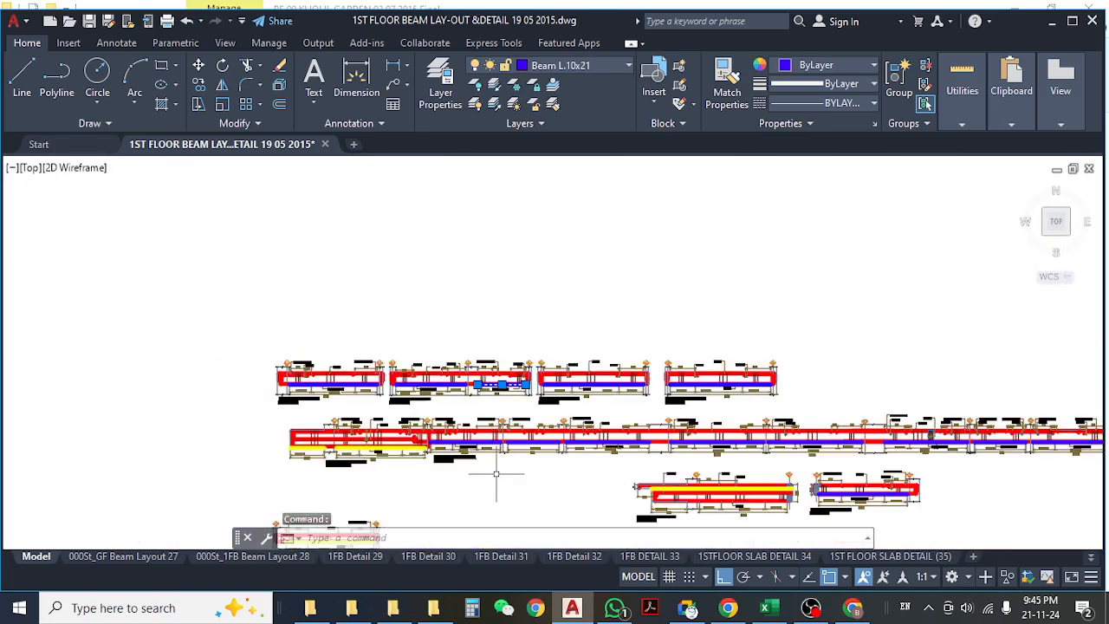
scroll(420, 437, "up", 5)
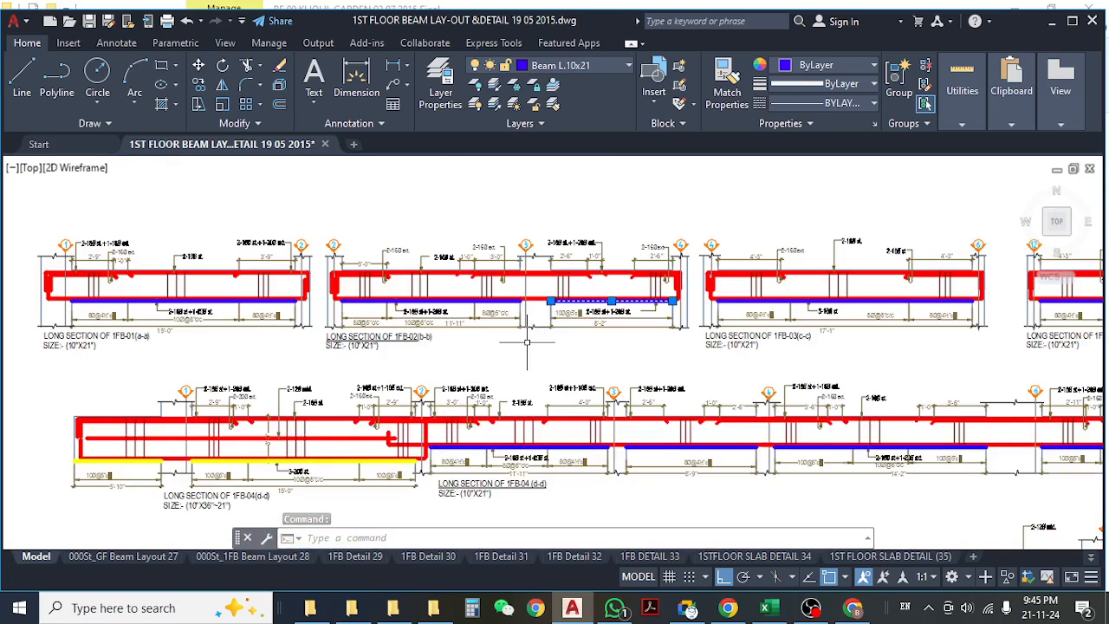
key("Escape")
key("Escape")
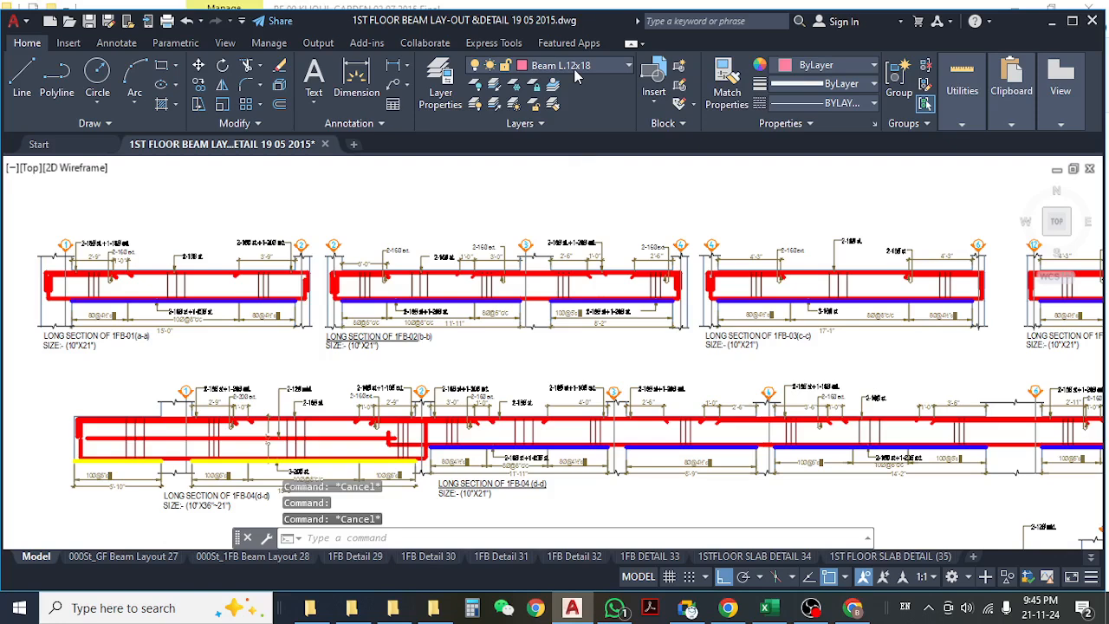
- Turn off the Beam L.10x21 layer through the blue line beneath 1FB-02, and inspect the surrounding long sections
left_click(478, 85)
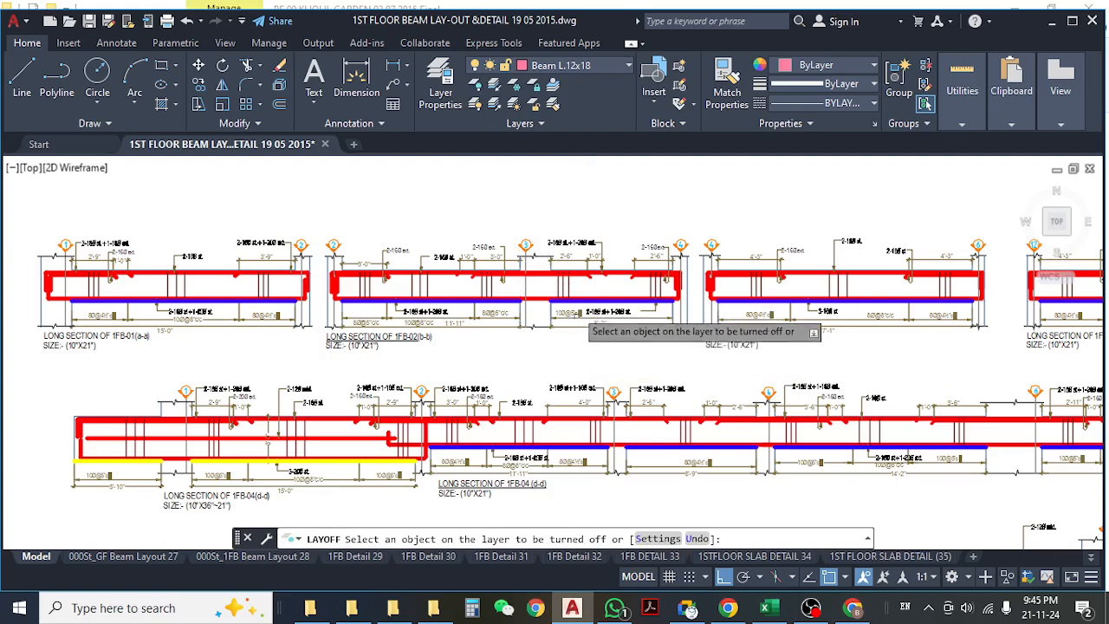
scroll(576, 341, "up", 2)
left_click(572, 300)
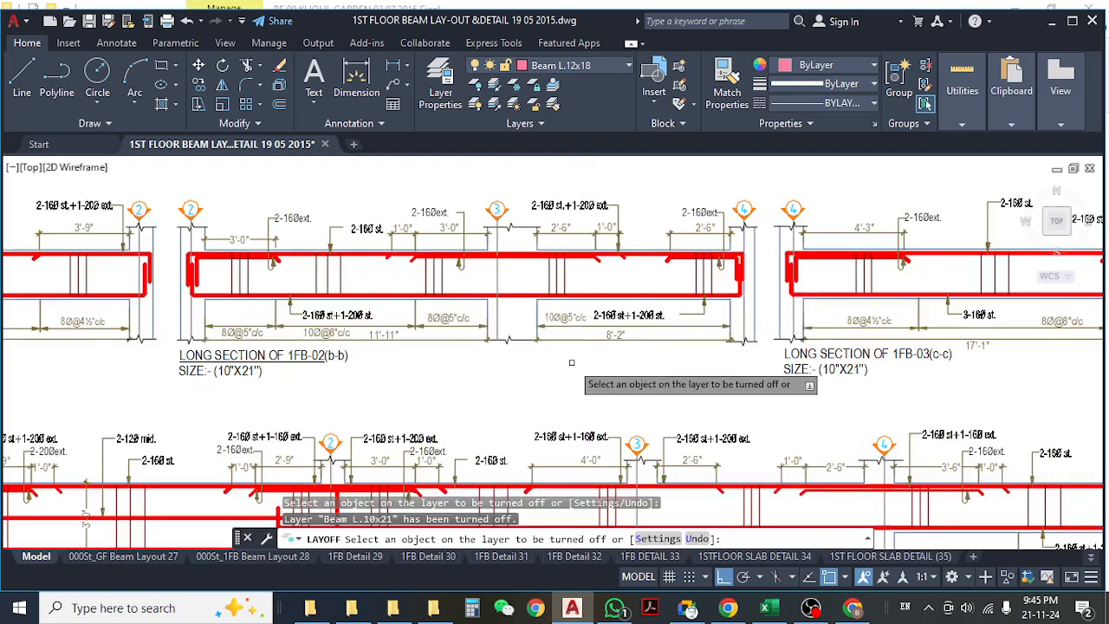
scroll(572, 301, "down", 5)
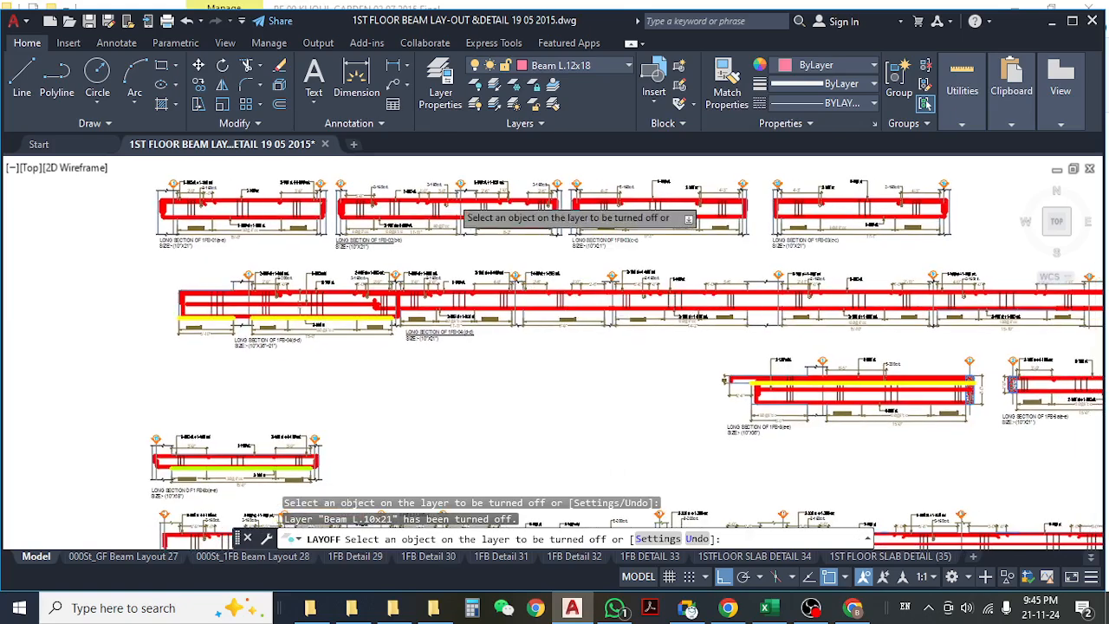
scroll(526, 366, "up", 4)
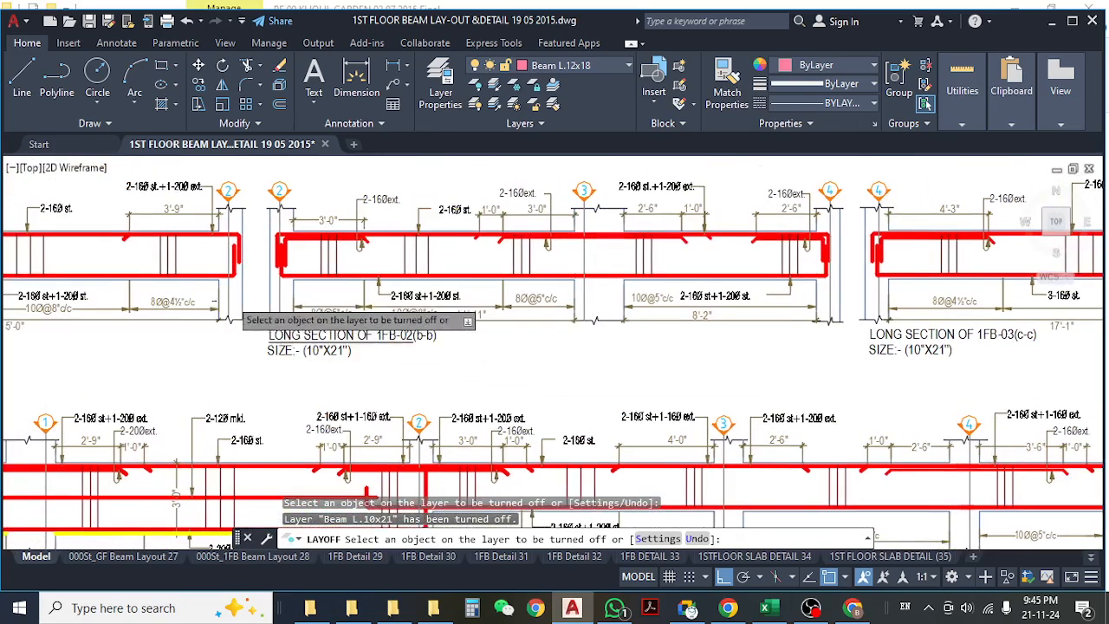
middle_click_drag(231, 299, 448, 338)
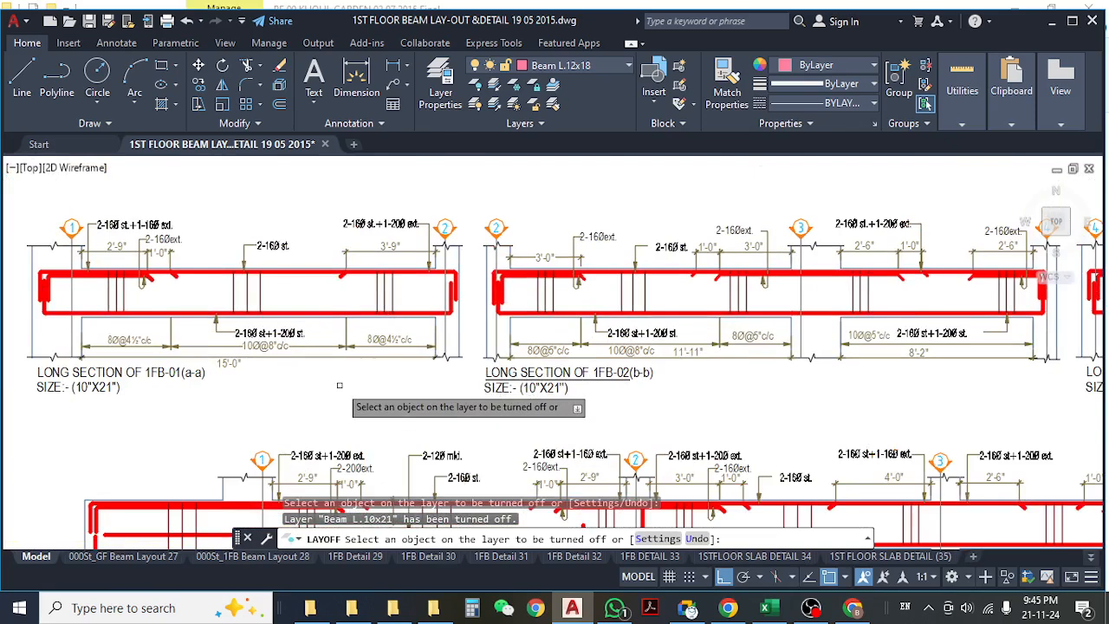
- Undo turning off the Beam L.10x21 layer and end the layer-off command
type("u")
key("Return")
key("Escape")
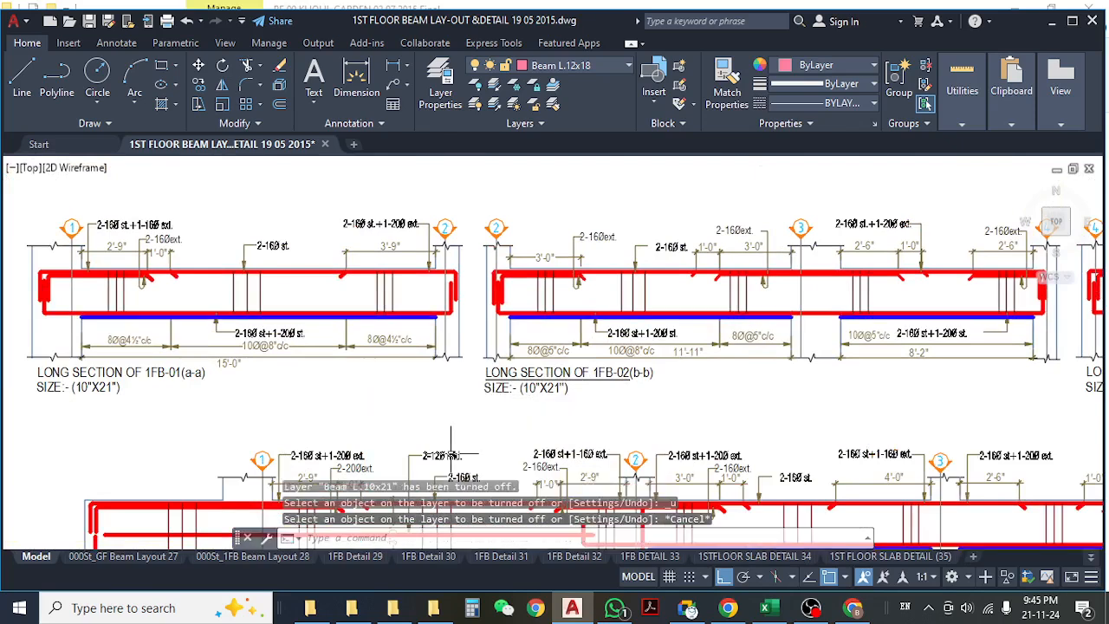
scroll(444, 413, "down", 1)
scroll(421, 414, "down", 1)
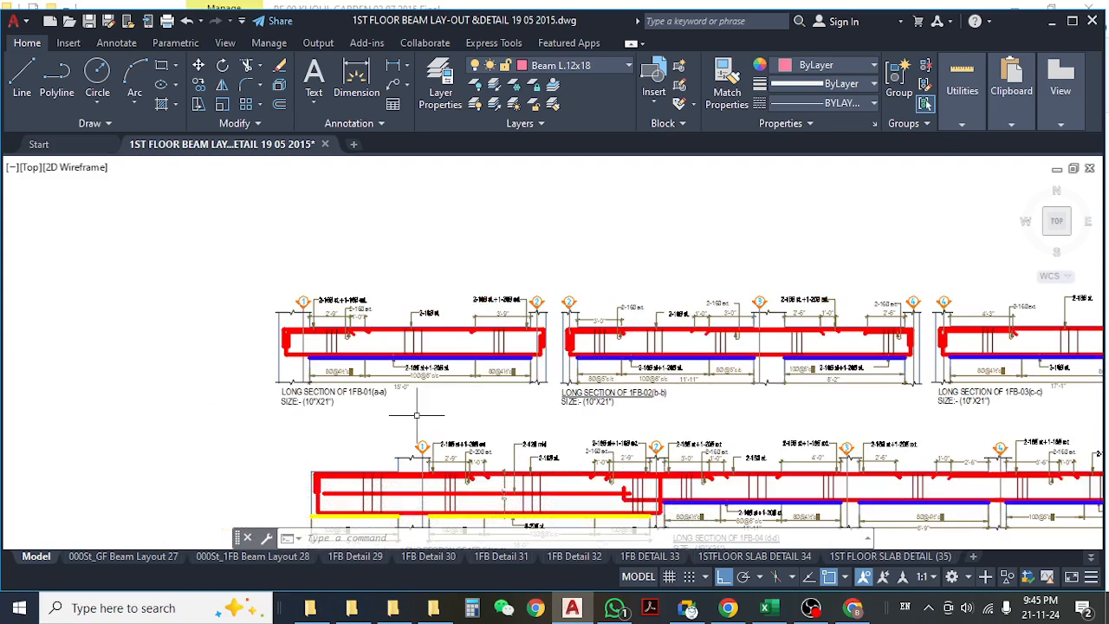
- Read the title, size and span dimension of long section 1FB-01(a-a)
scroll(429, 414, "up", 1)
scroll(271, 374, "up", 1)
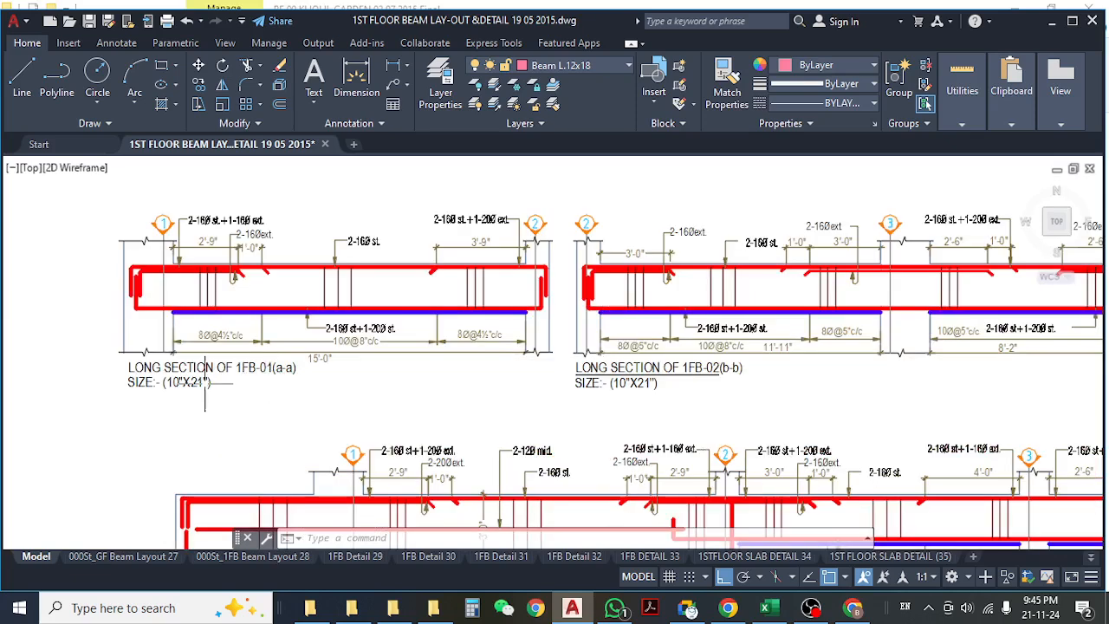
scroll(206, 381, "up", 3)
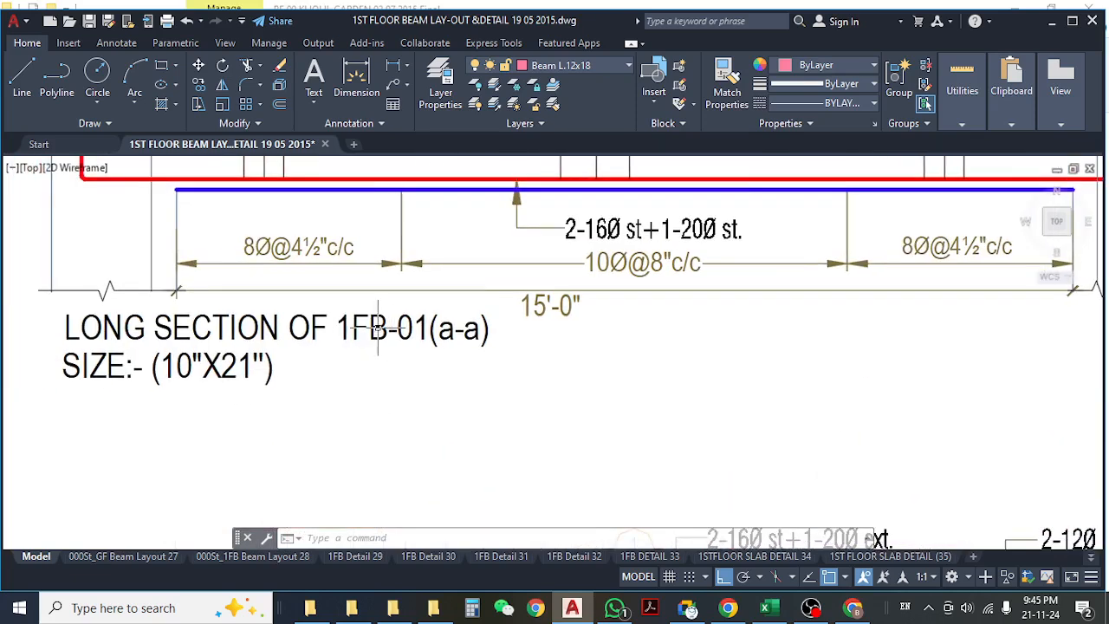
middle_click_drag(424, 300, 350, 288)
middle_click_drag(284, 318, 383, 324)
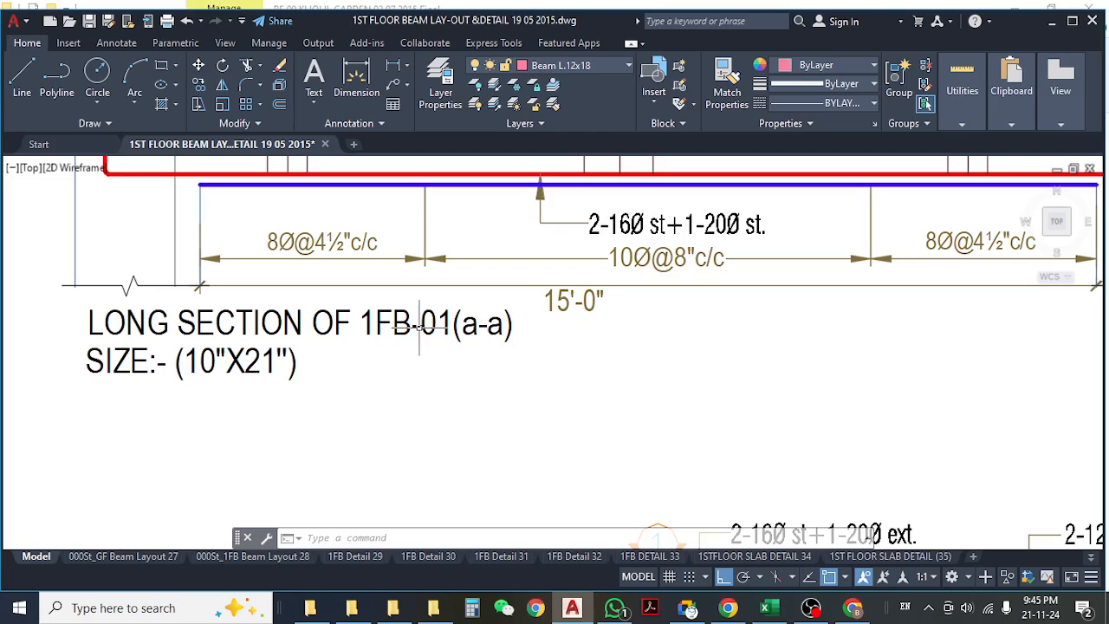
- Switch to the Excel estimate and insert a blank row directly below the 10" x 21" floor beam row under Roof Beam
left_click(765, 608)
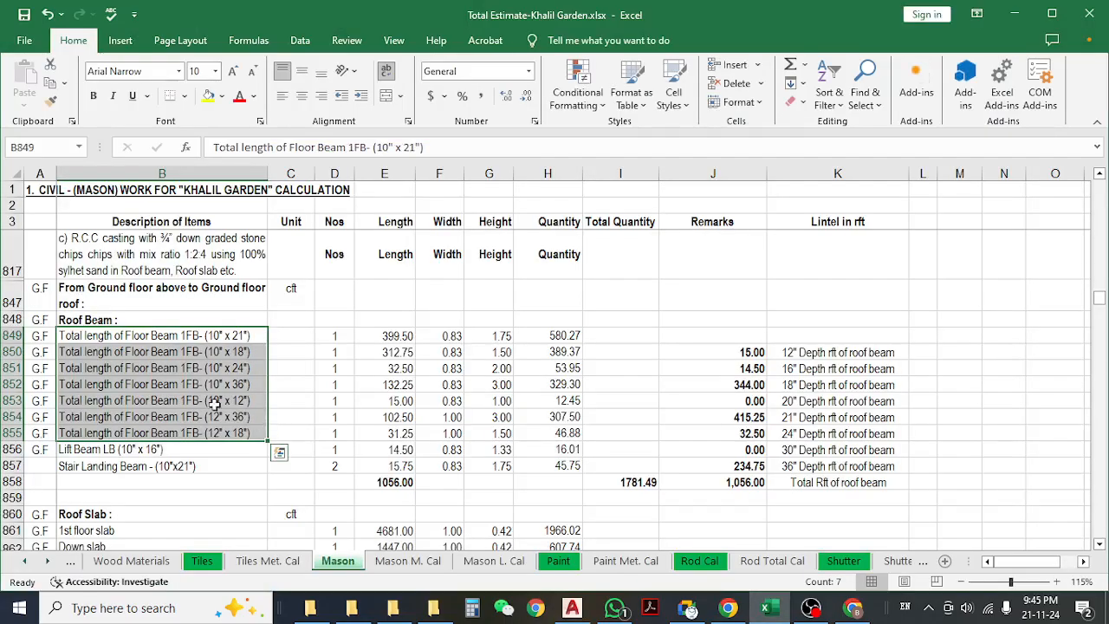
left_click(195, 387)
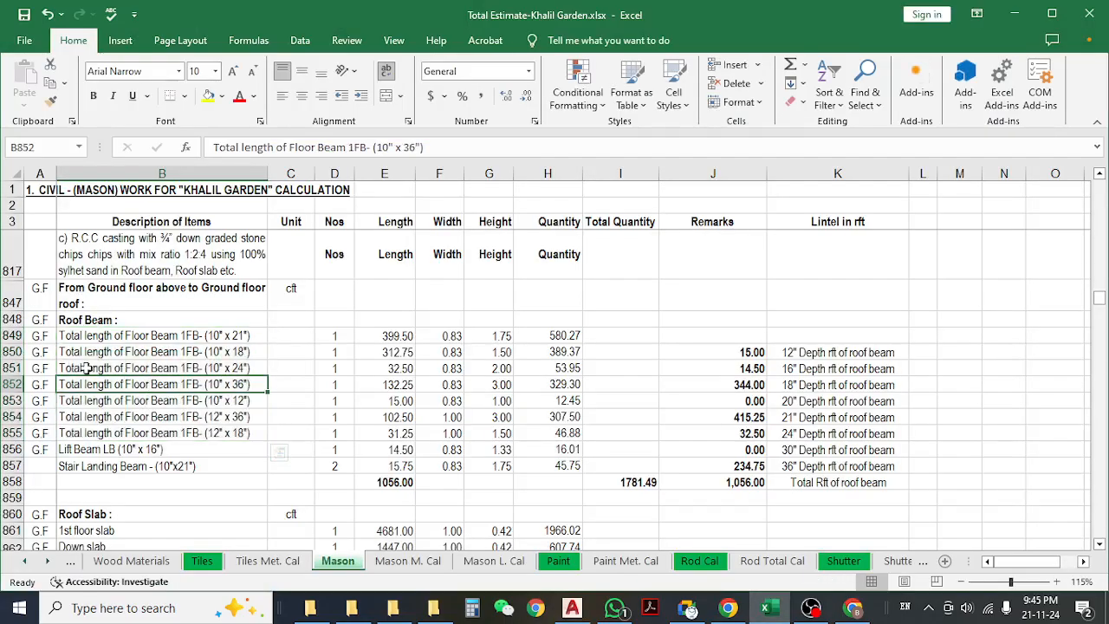
left_click(9, 351)
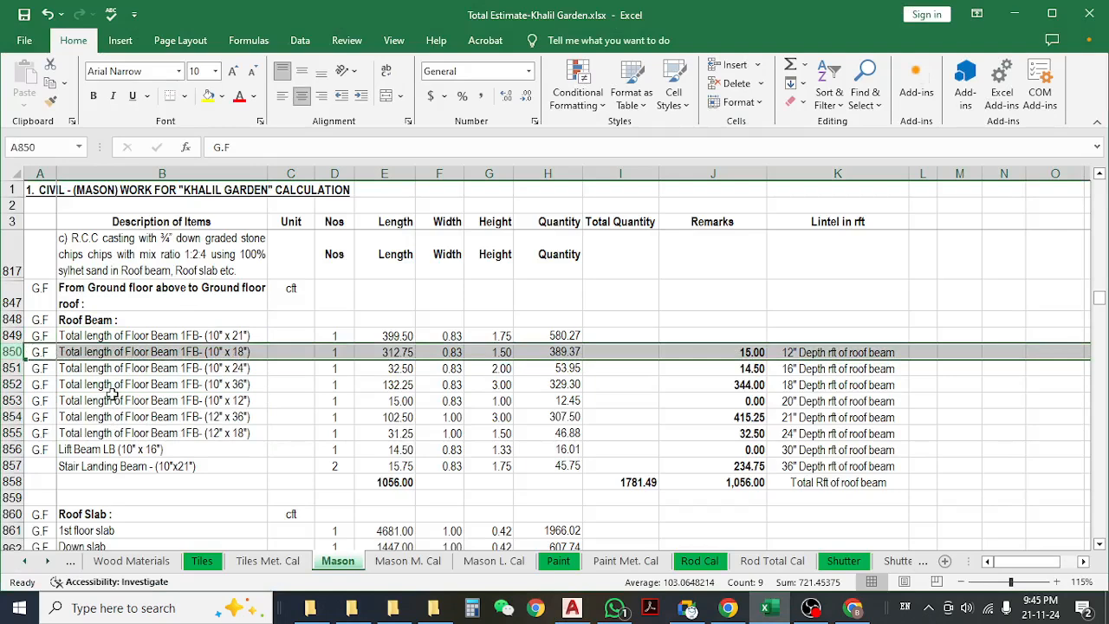
key("ctrl+plus")
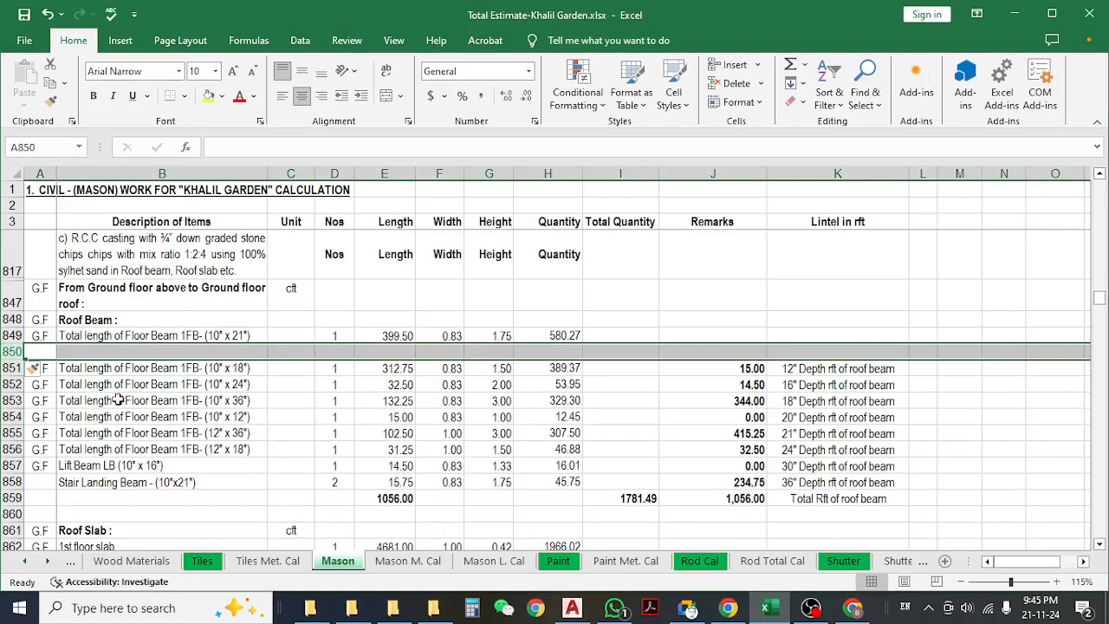
- Copy the 10" x 18" floor beam entry, from description through quantity, into blank row 850
left_click(290, 448)
left_click_drag(104, 371, 558, 367)
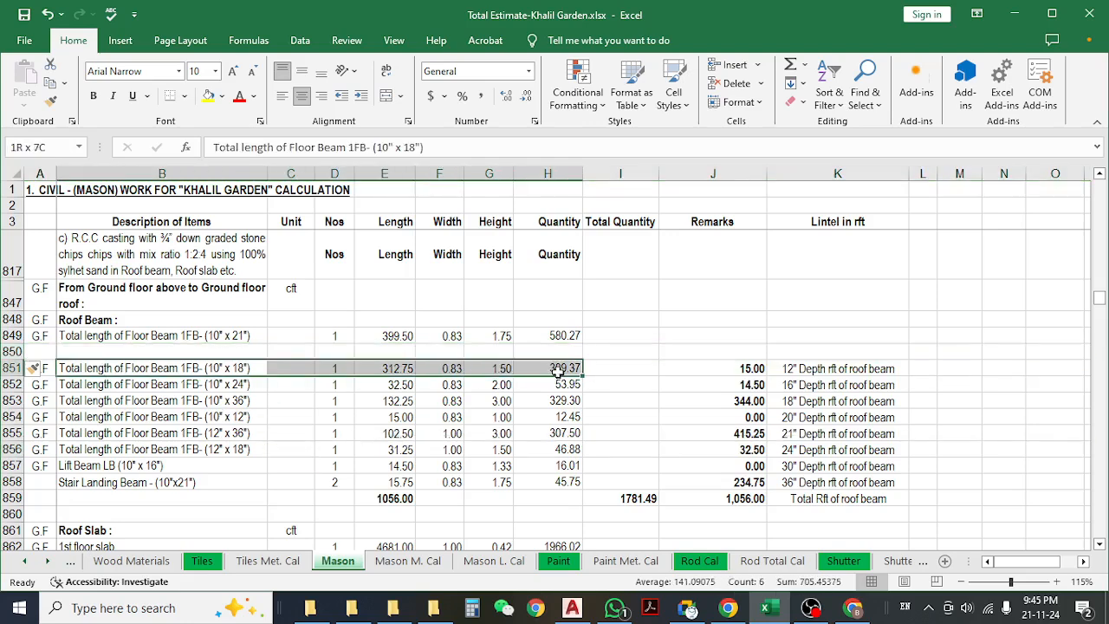
key("ctrl+c")
left_click(133, 351)
key("ctrl+v")
key("Escape")
- Shorten the description in B850 to 1FB-01 (10" x 18")
left_click(204, 352)
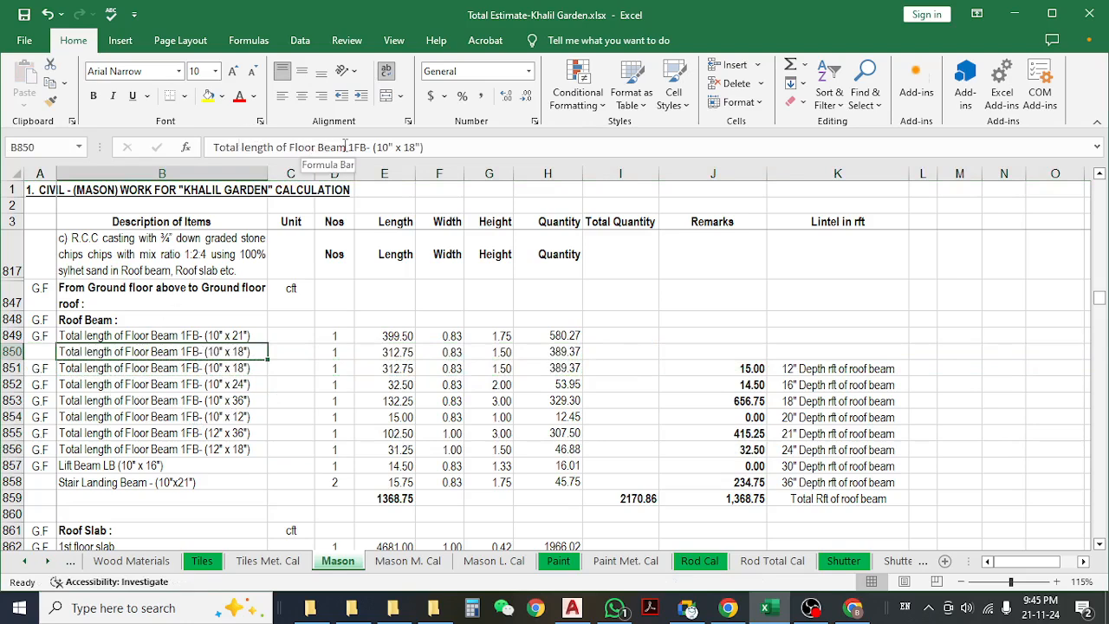
left_click_drag(346, 147, 156, 129)
key("Delete")
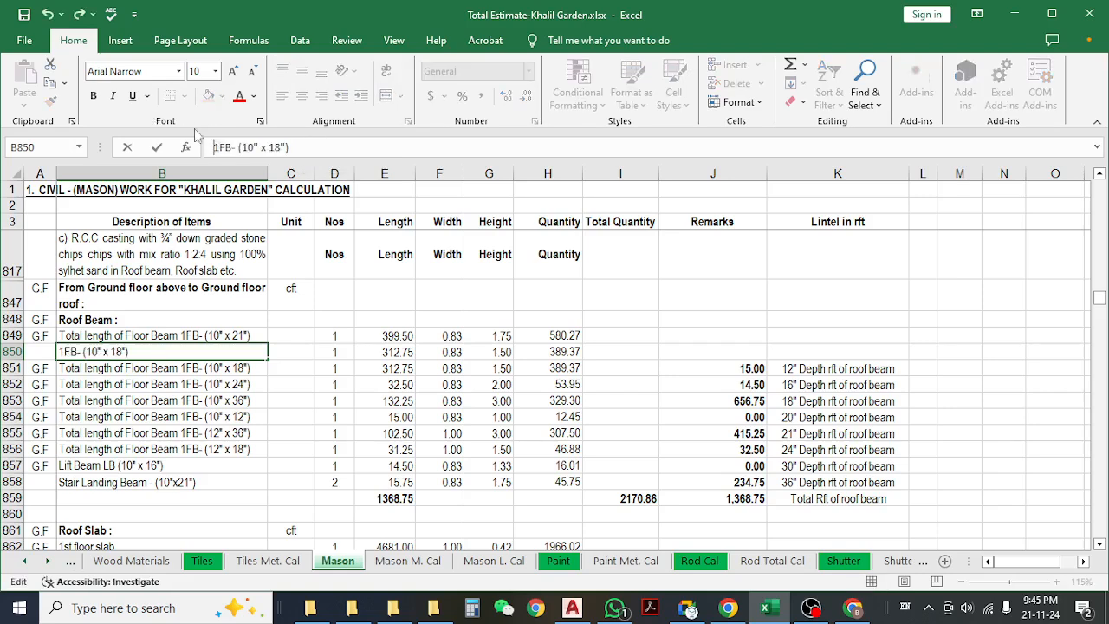
key("Return")
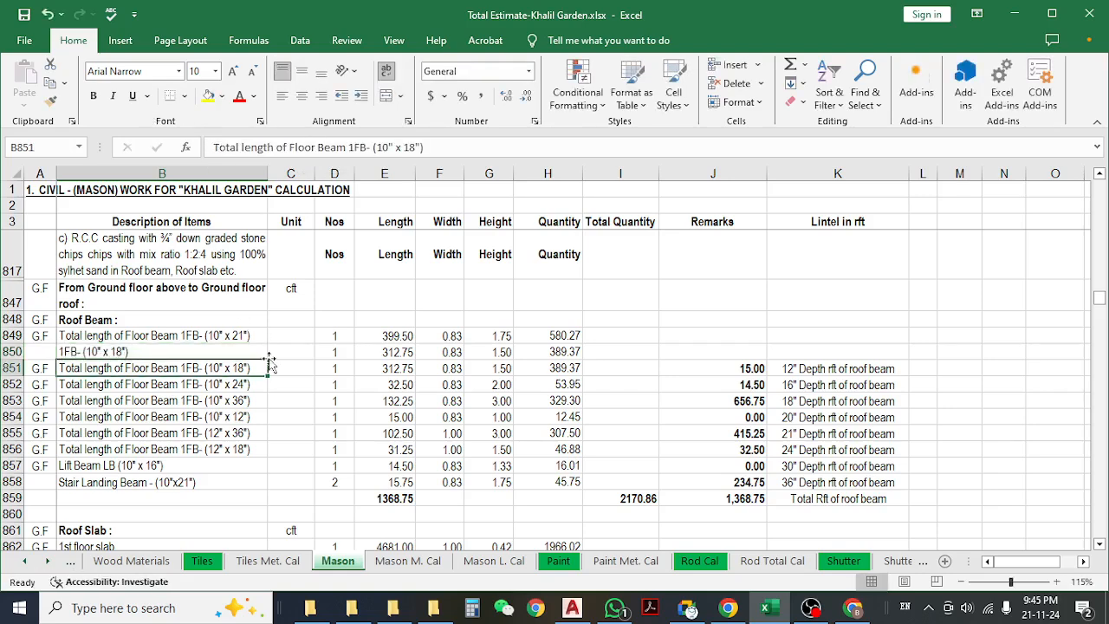
left_click(156, 351)
double_click(80, 351)
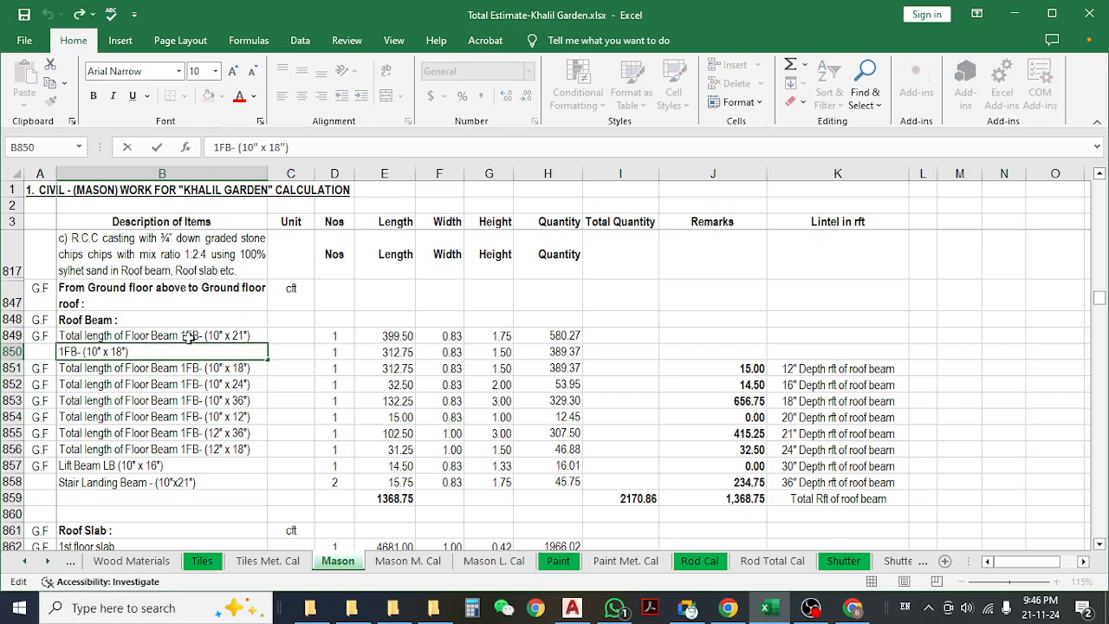
type("01")
key("Return")
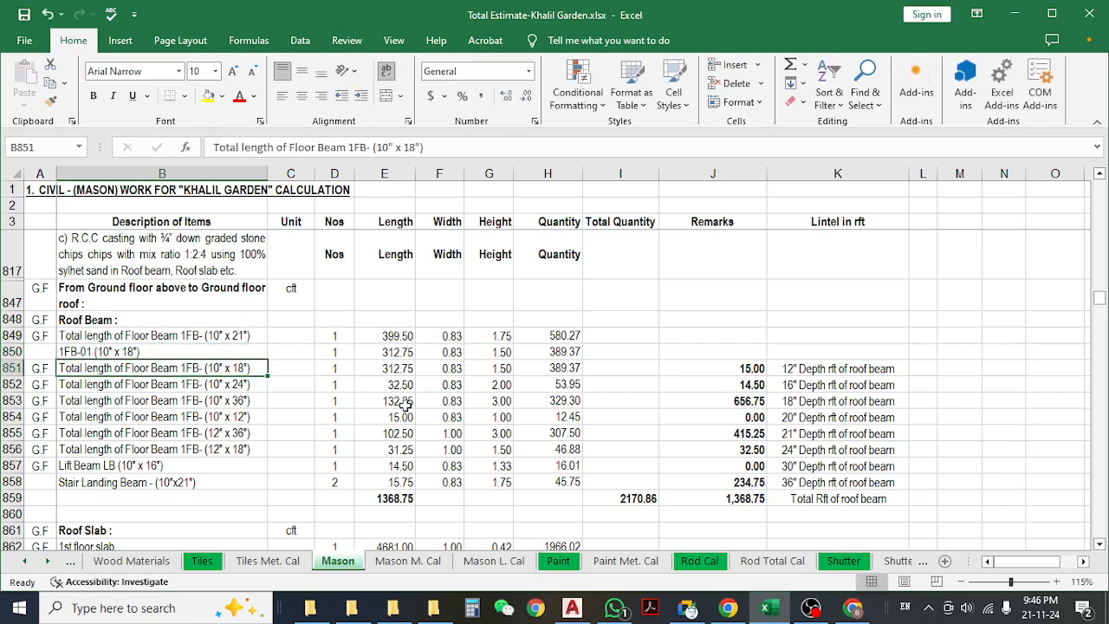
- Switch back to AutoCAD and compare long section 1FB-01(a-a) with the neighbouring 1FB-02(b-b) and 1FB-03(c-c) sections
left_click(260, 353)
left_click(368, 353)
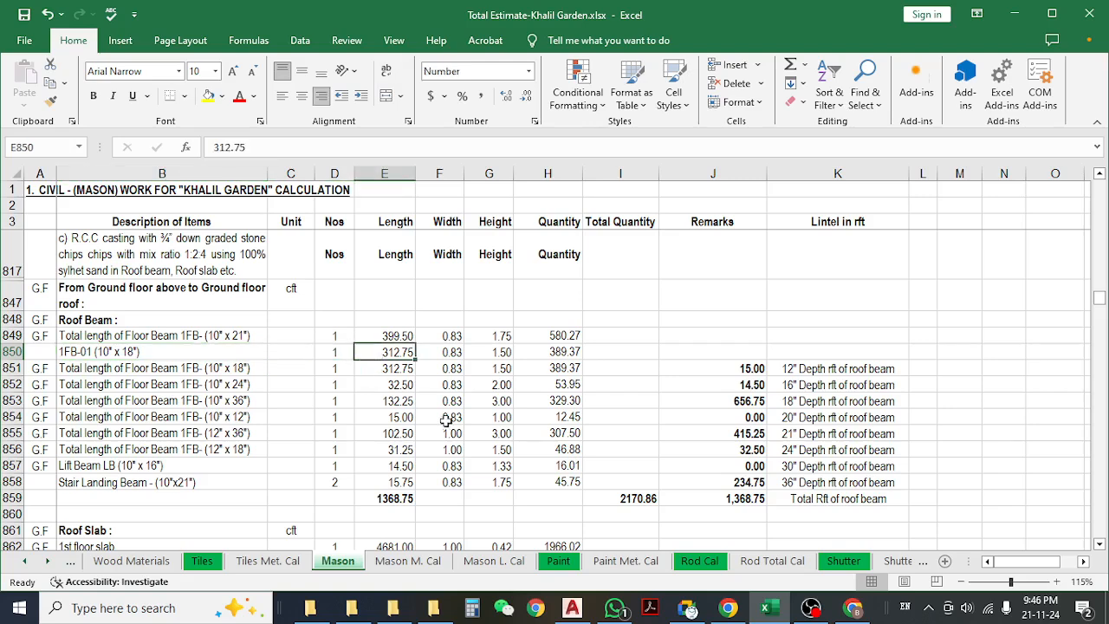
left_click(1016, 13)
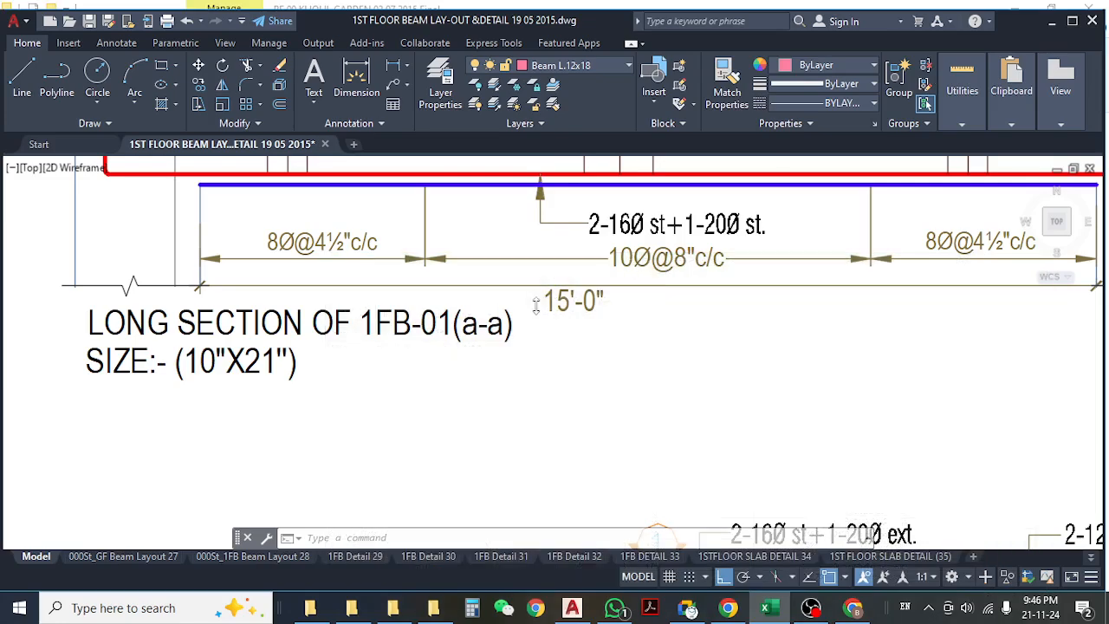
middle_click_drag(667, 297, 653, 298)
scroll(361, 342, "down", 8)
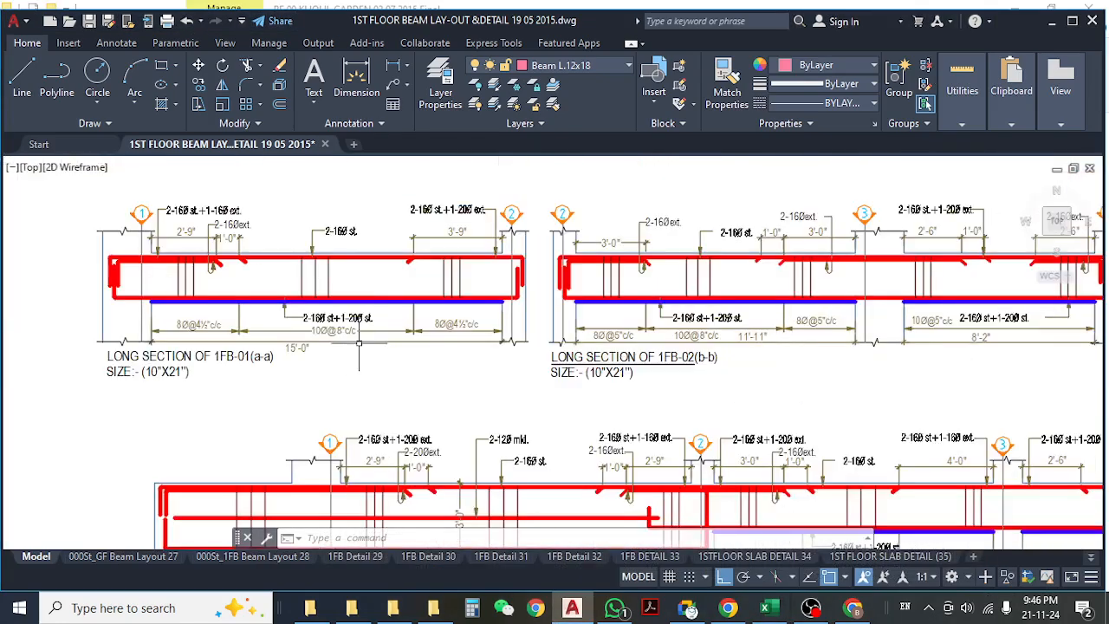
scroll(720, 358, "up", 5)
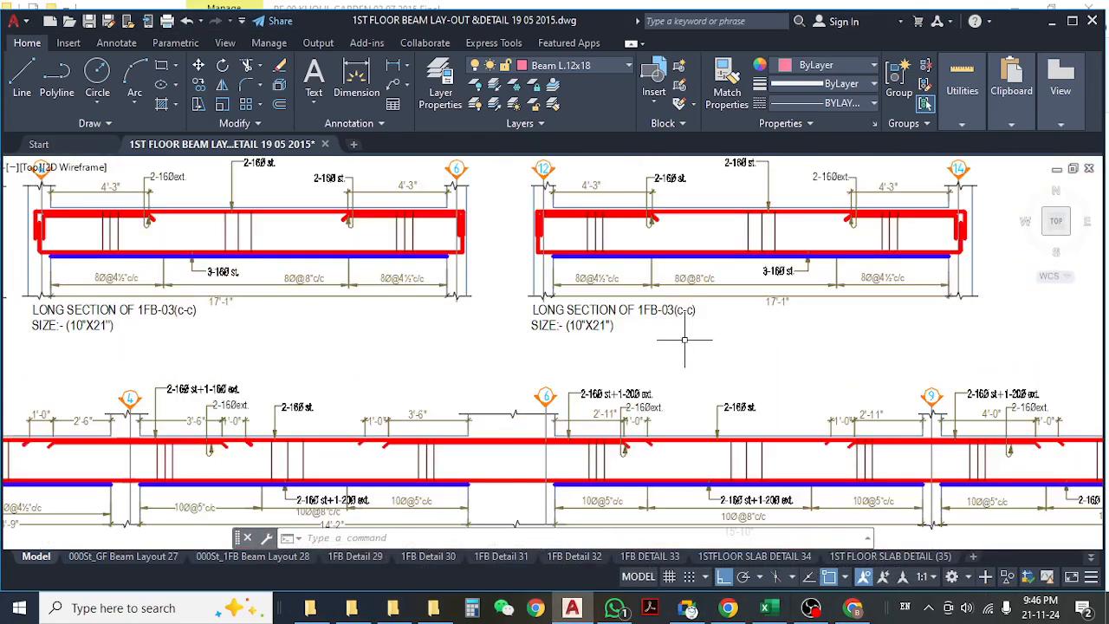
scroll(693, 355, "down", 2)
scroll(669, 340, "up", 2)
scroll(670, 341, "down", 6)
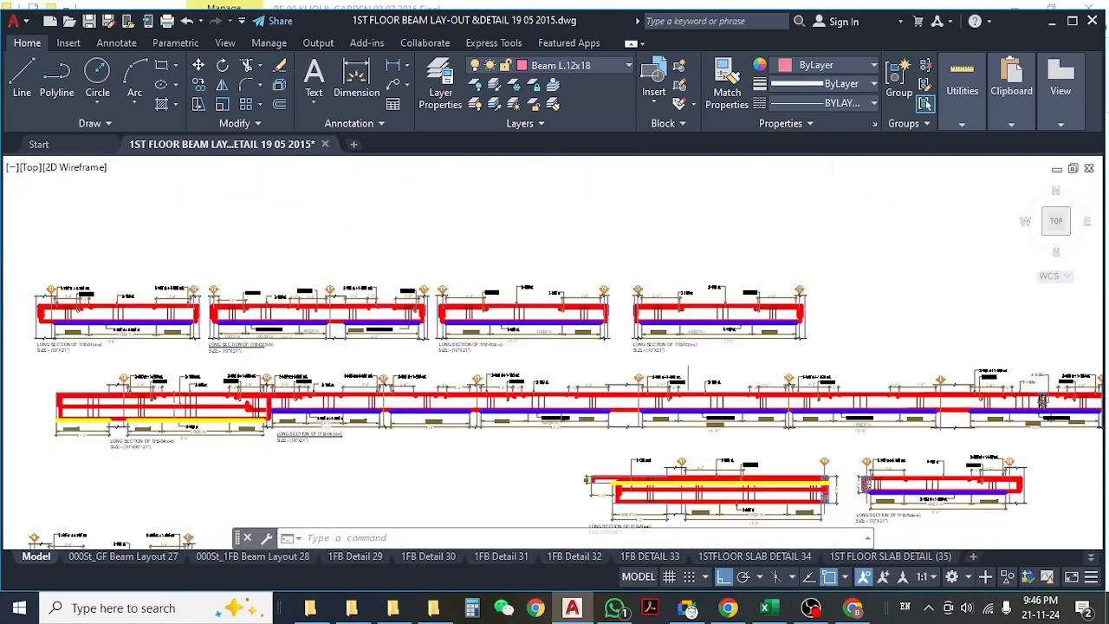
- Locate the 1FB-01 (10"x21") beams at both ends of the 1st floor beam layout and check their spans
scroll(600, 343, "up", 2)
middle_click_drag(680, 305, 655, 476)
scroll(473, 276, "up", 4)
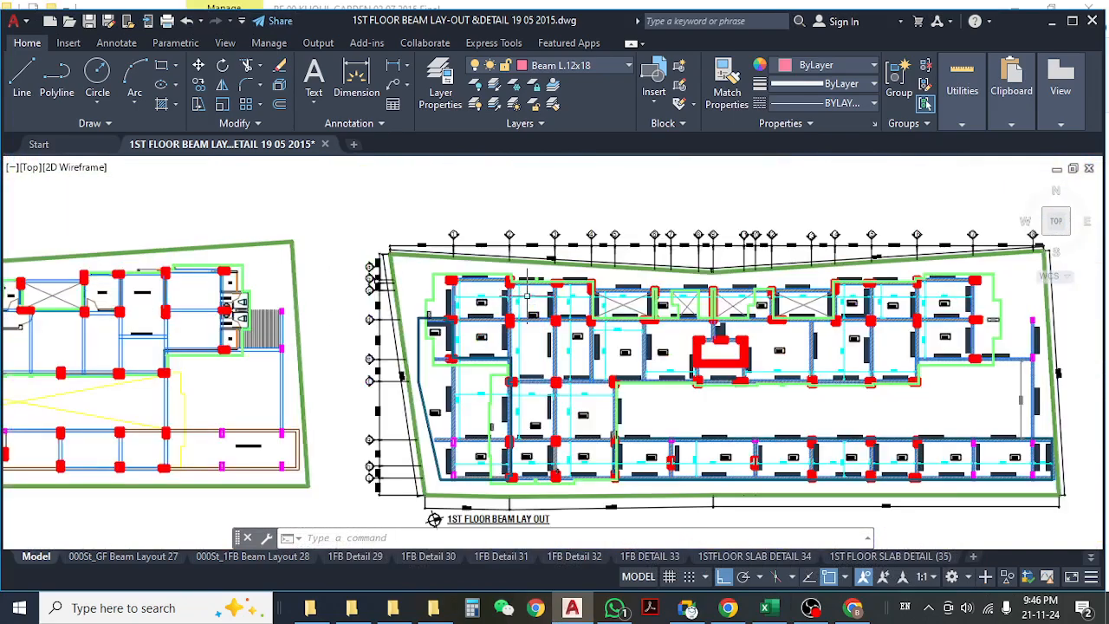
scroll(353, 288, "down", 4)
middle_click_drag(912, 349, 384, 338)
middle_click_drag(895, 292, 598, 334)
scroll(723, 312, "up", 4)
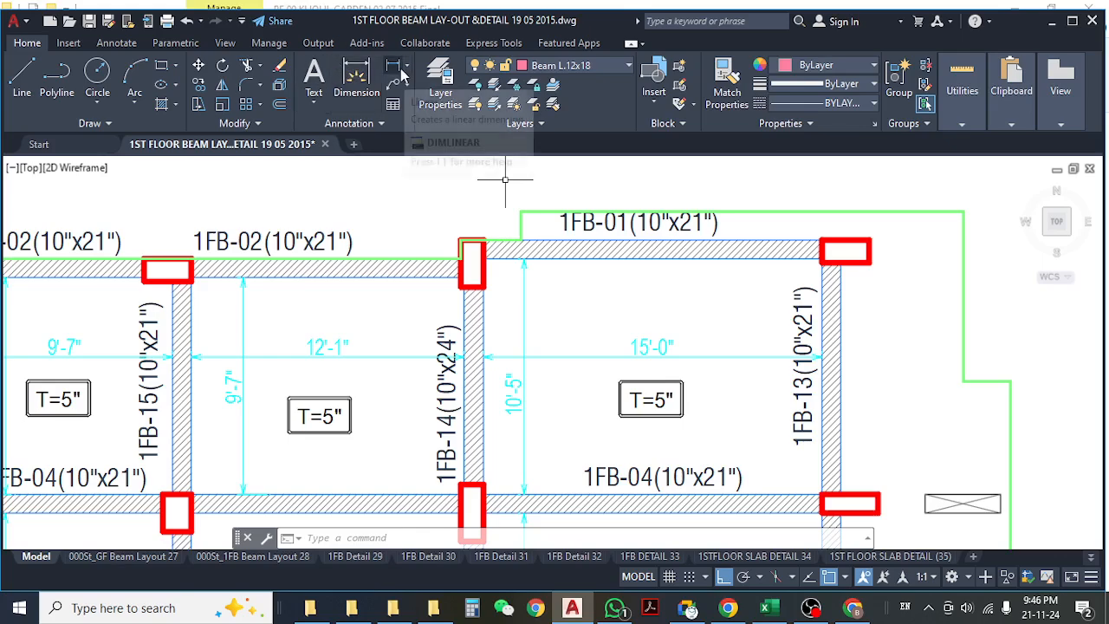
scroll(487, 276, "up", 5)
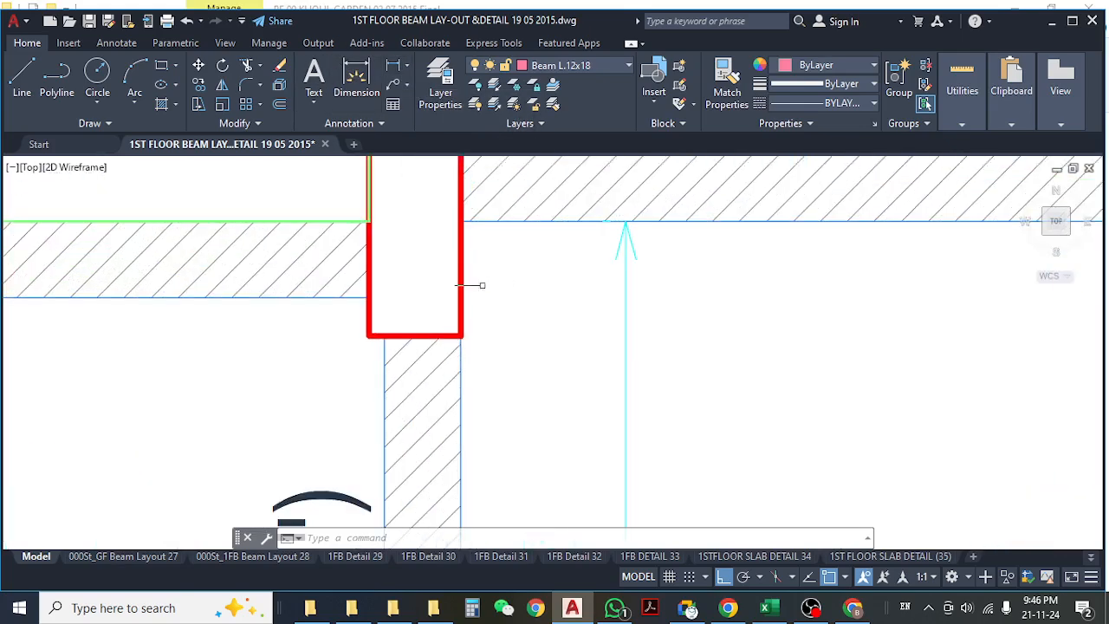
scroll(506, 260, "down", 6)
scroll(537, 256, "up", 5)
scroll(546, 253, "down", 6)
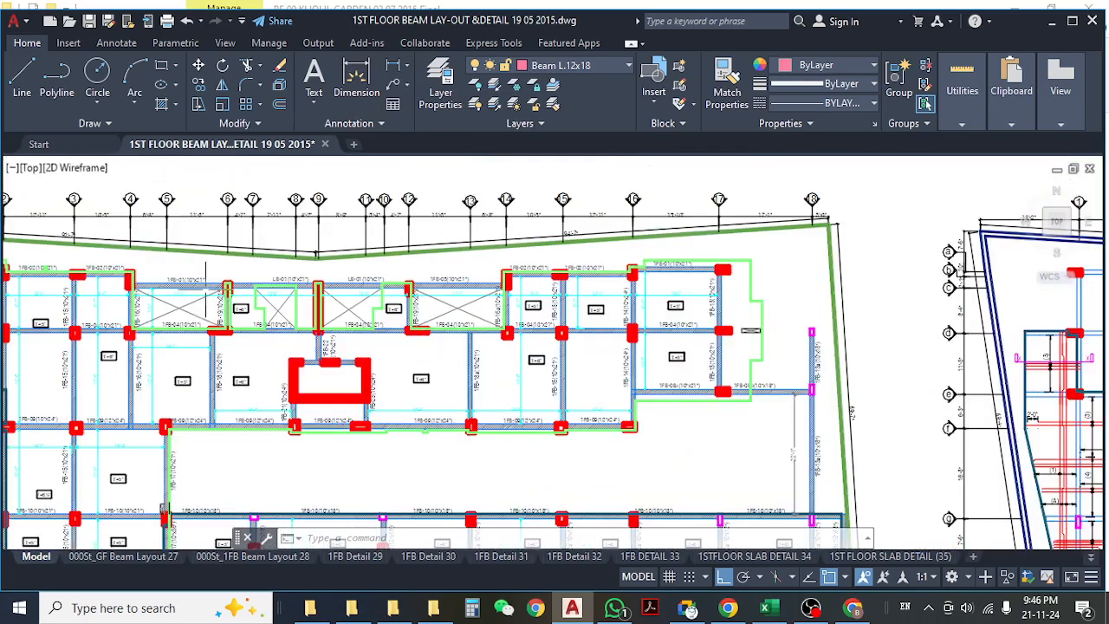
scroll(72, 292, "down", 2)
scroll(174, 303, "up", 7)
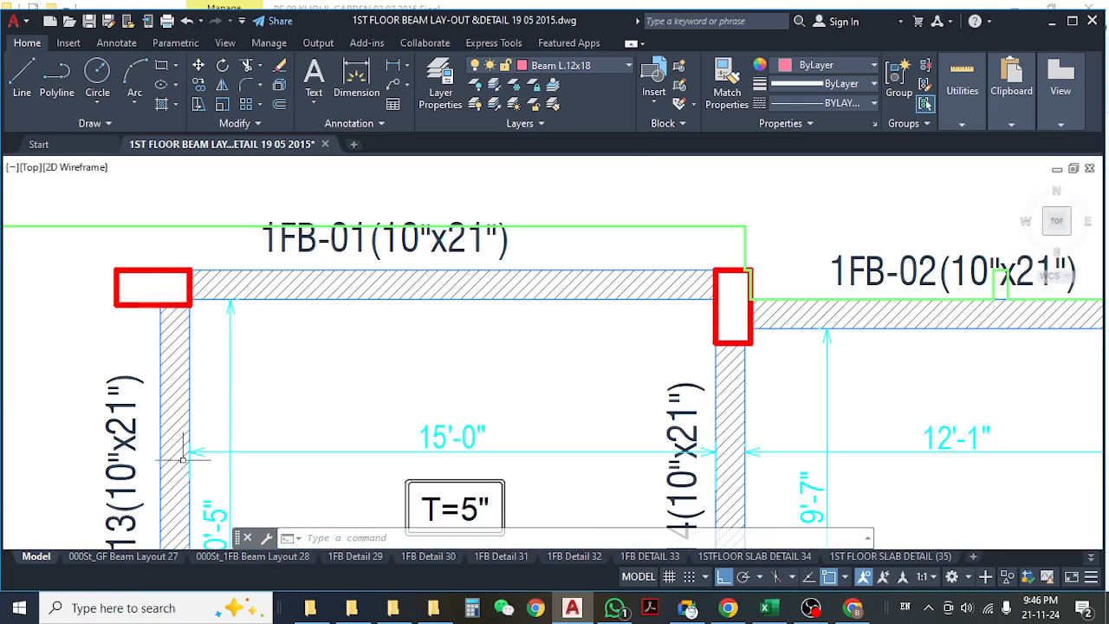
- Select the 15'-0" dimension below beam 1FB-01 to inspect it, clear the selection, and review the surrounding beams
middle_click_drag(417, 439, 417, 390)
left_click(407, 347)
left_click(355, 429)
key("Escape")
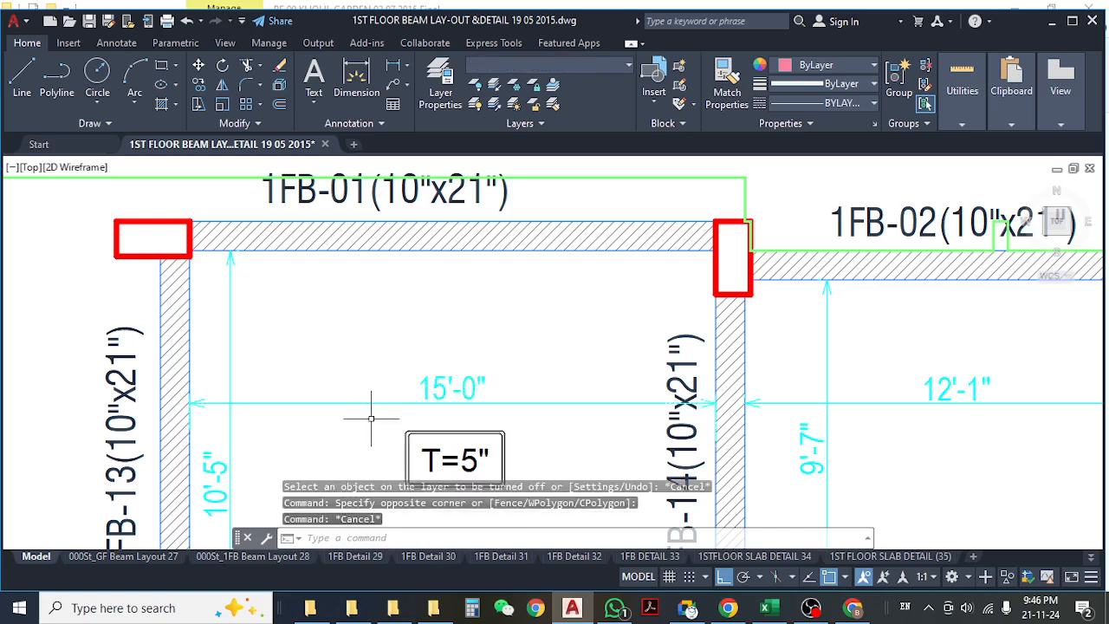
left_click(427, 375)
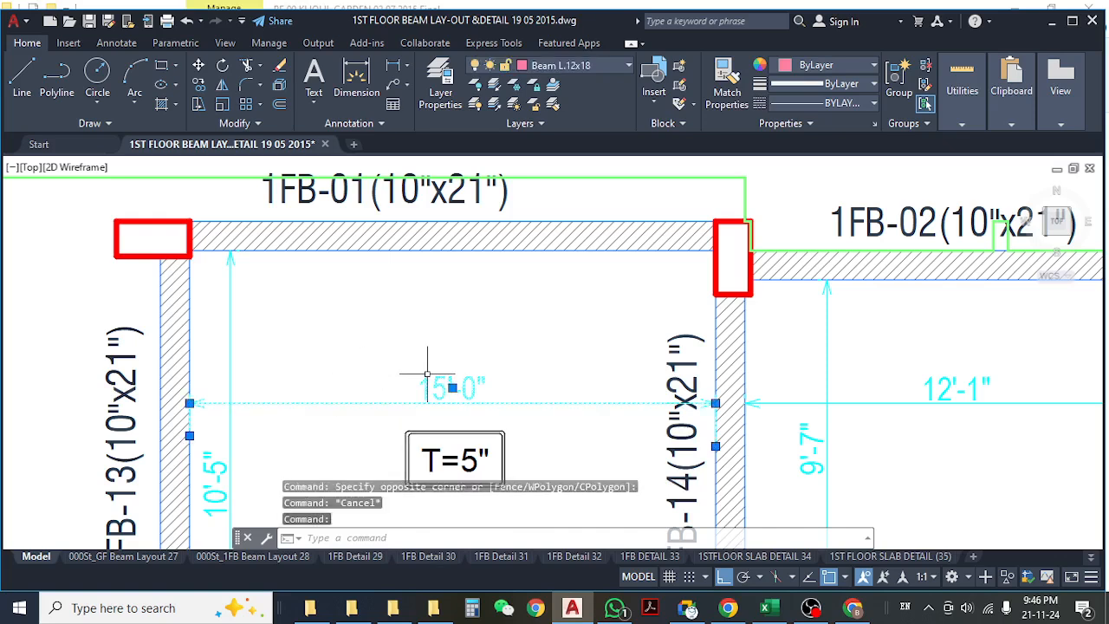
key("Escape")
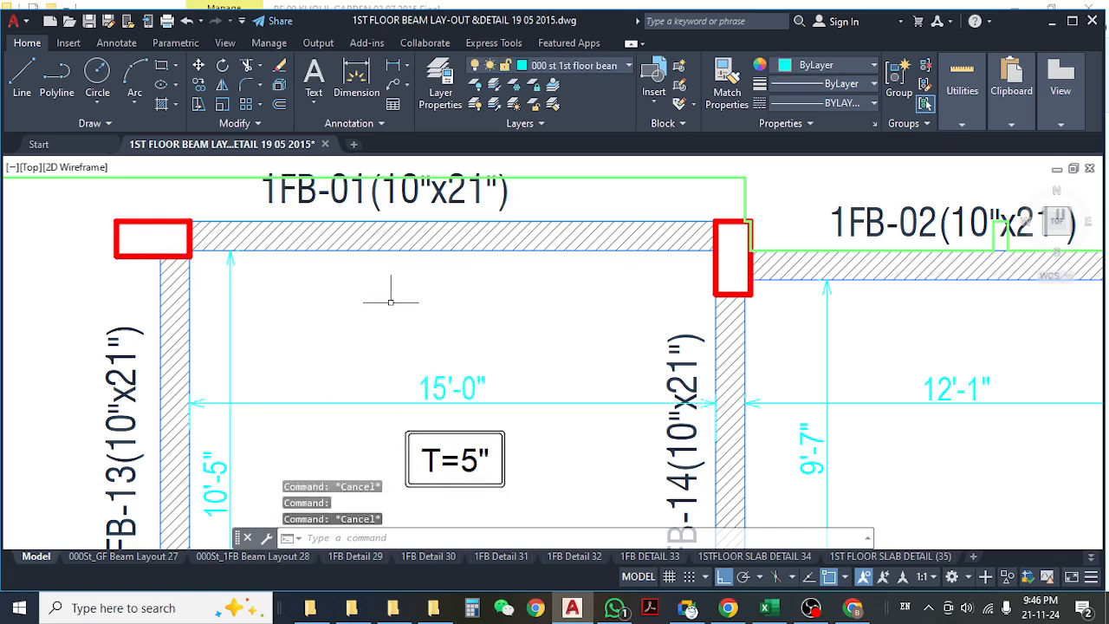
left_click(441, 382)
key("Escape")
scroll(426, 331, "down", 10)
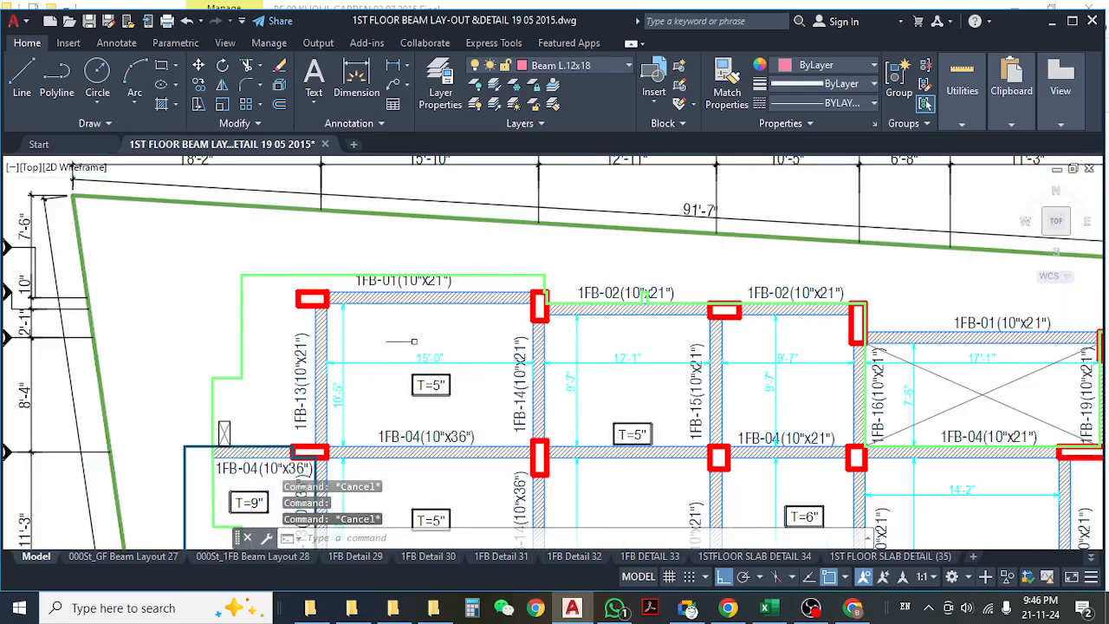
- Switch to the Excel estimate and set the 1FB-01 row's Nos to 2 and length to 15
left_click(767, 609)
left_click(324, 348)
type("2")
key("Return")
left_click(370, 349)
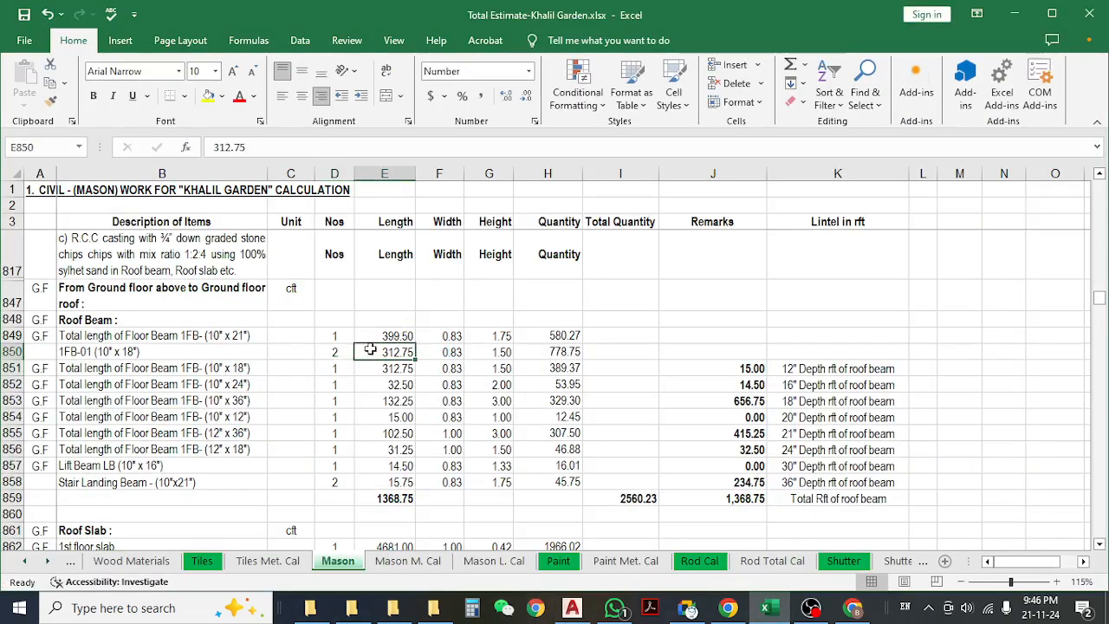
type("1")
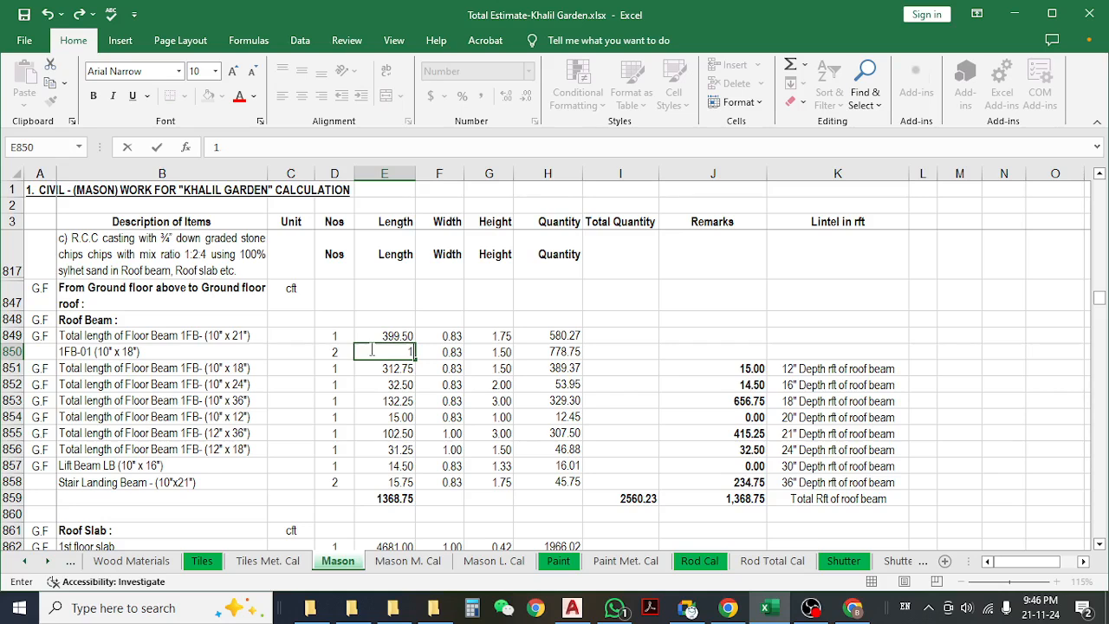
type(".5")
key("Return")
left_click(370, 350)
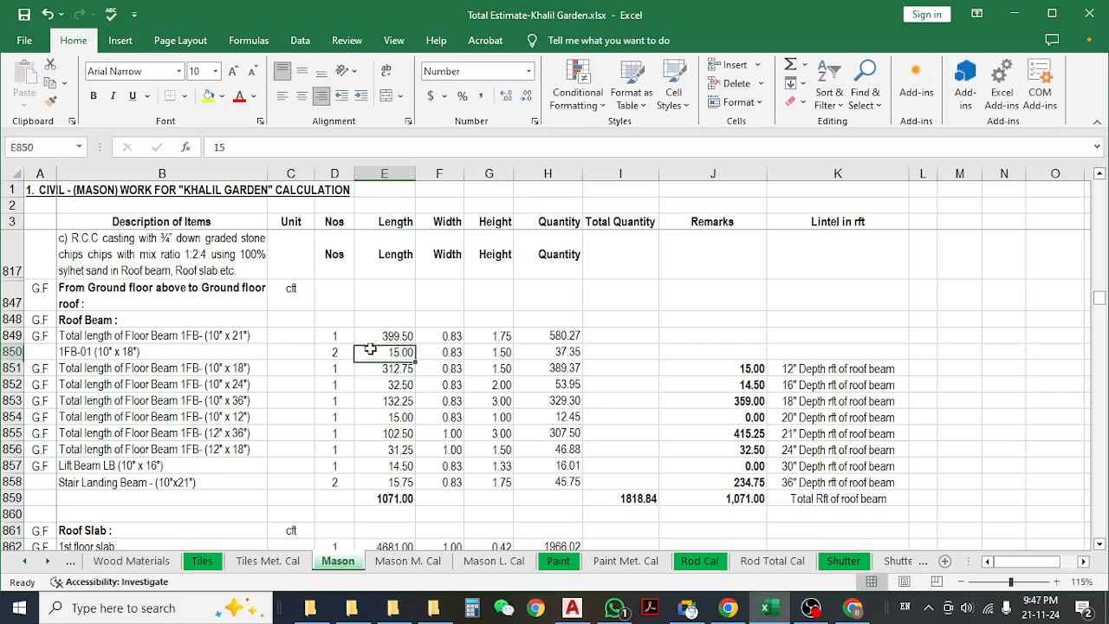
left_click(453, 354)
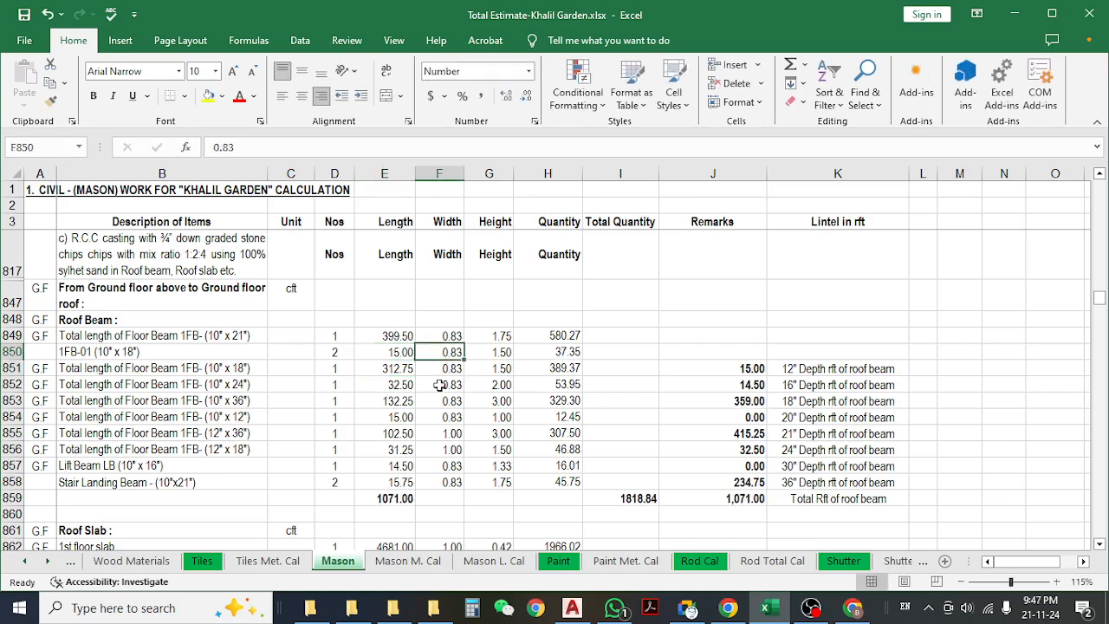
- Return to AutoCAD and check the beam size given under long section 1FB-01(a-a)
left_click(1016, 15)
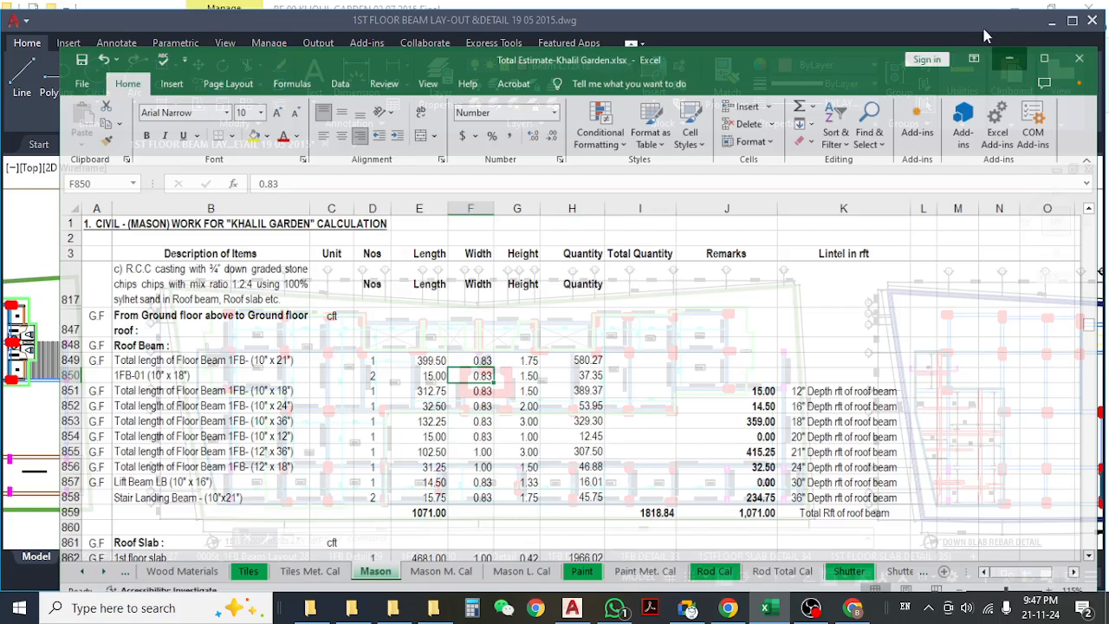
middle_click_drag(503, 379, 493, 341)
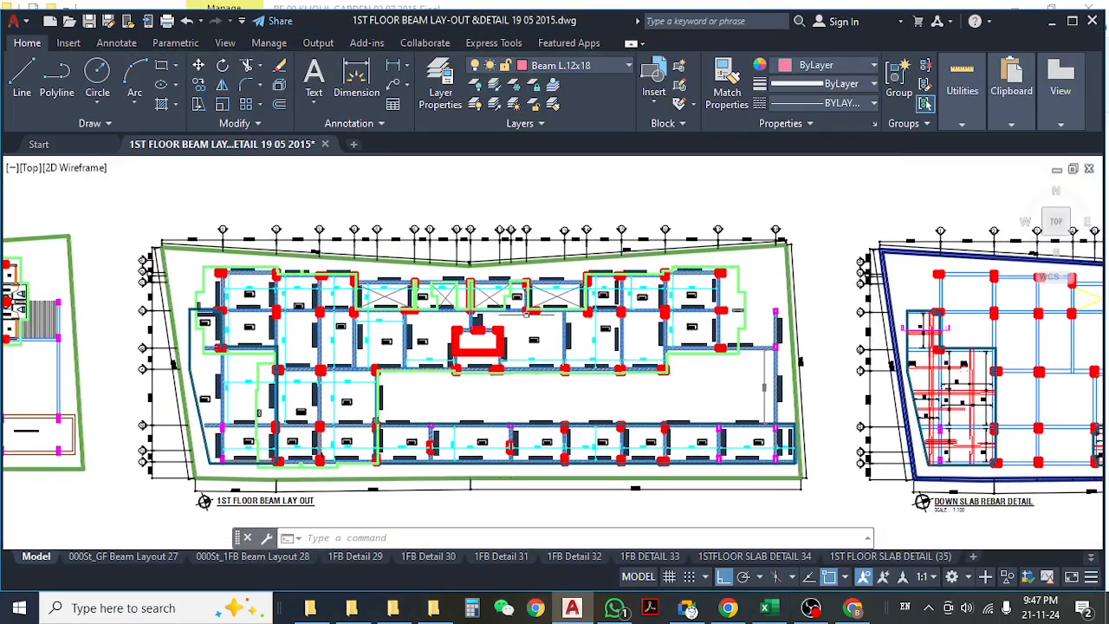
scroll(502, 312, "down", 4)
scroll(489, 451, "up", 10)
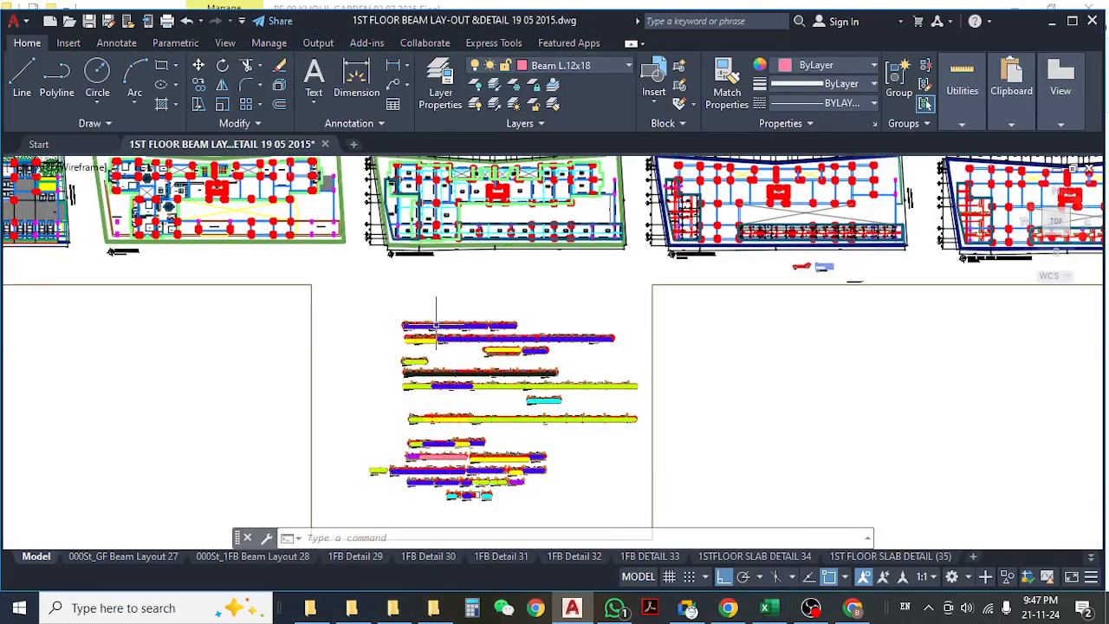
scroll(206, 356, "up", 2)
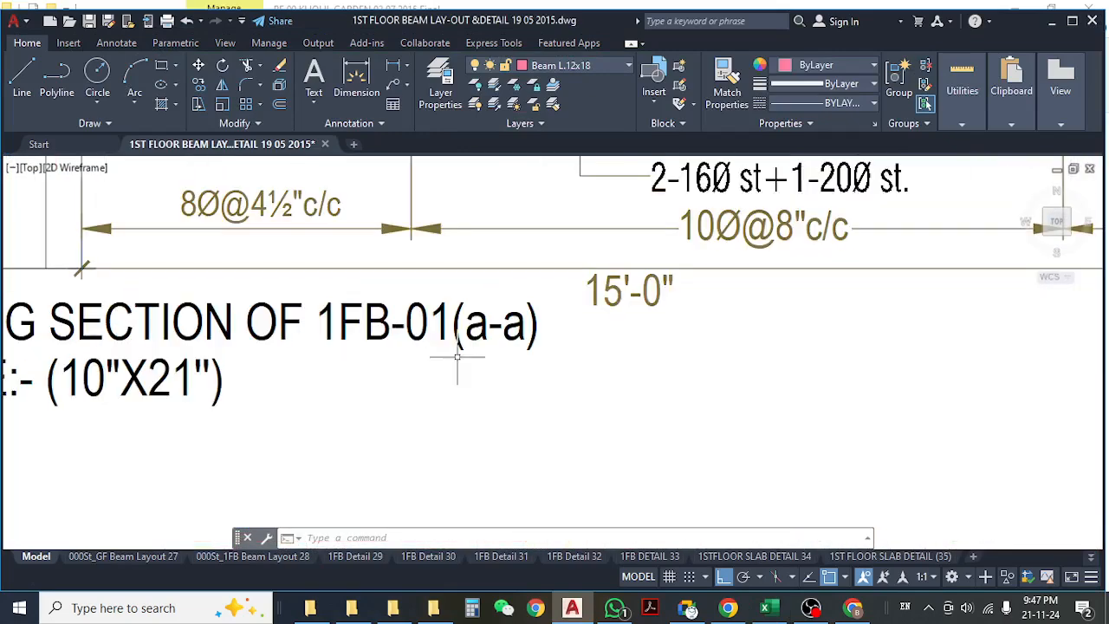
- Switch from the 1FB-01 long section to the Excel estimate, set the 1FB-01 row's height to 1.75, and check its quantity formula
scroll(414, 360, "down", 2)
middle_click_drag(515, 361, 405, 368)
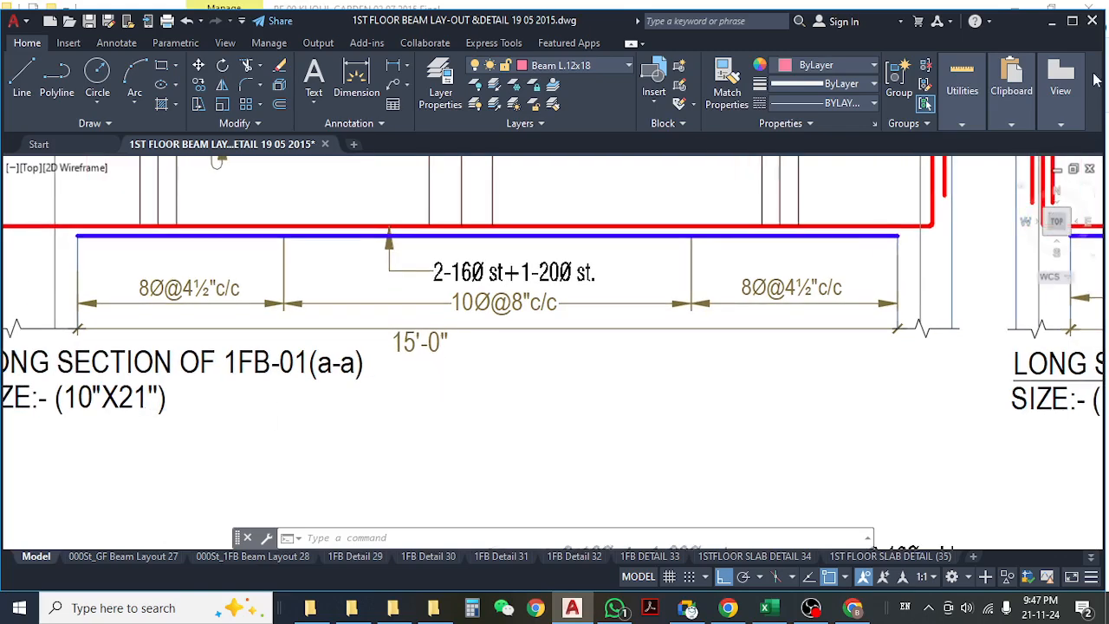
left_click(1077, 23)
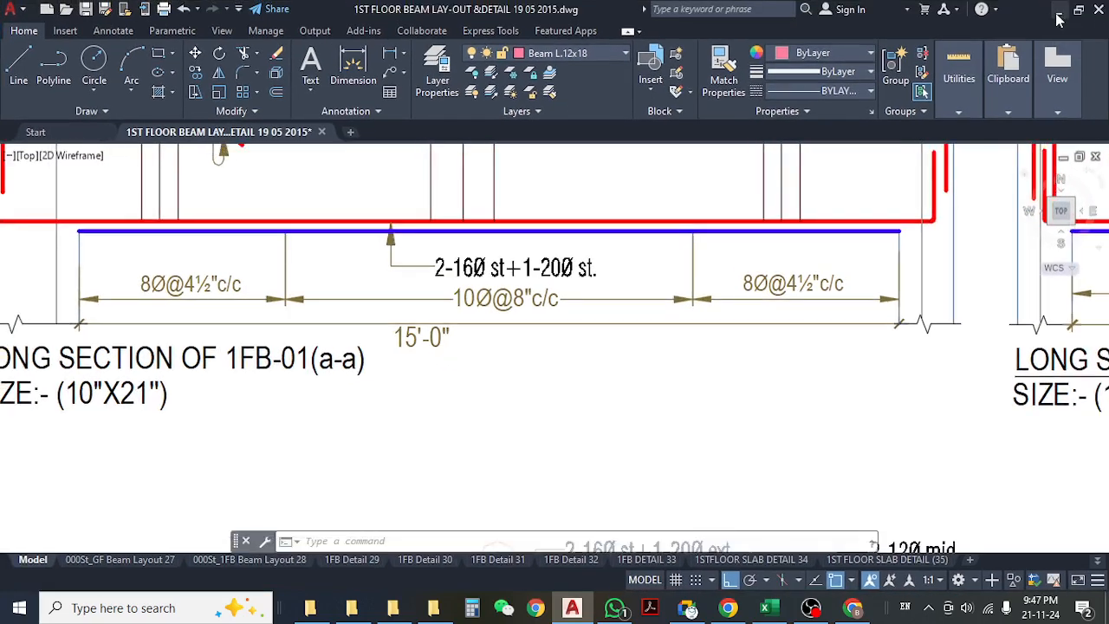
left_click(1058, 13)
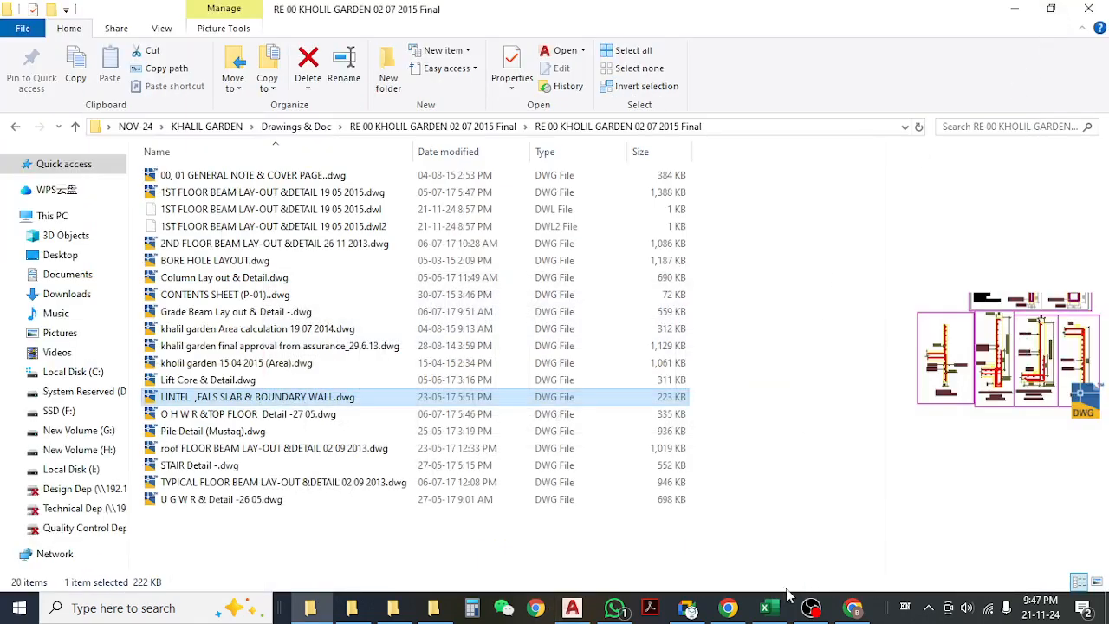
left_click(766, 608)
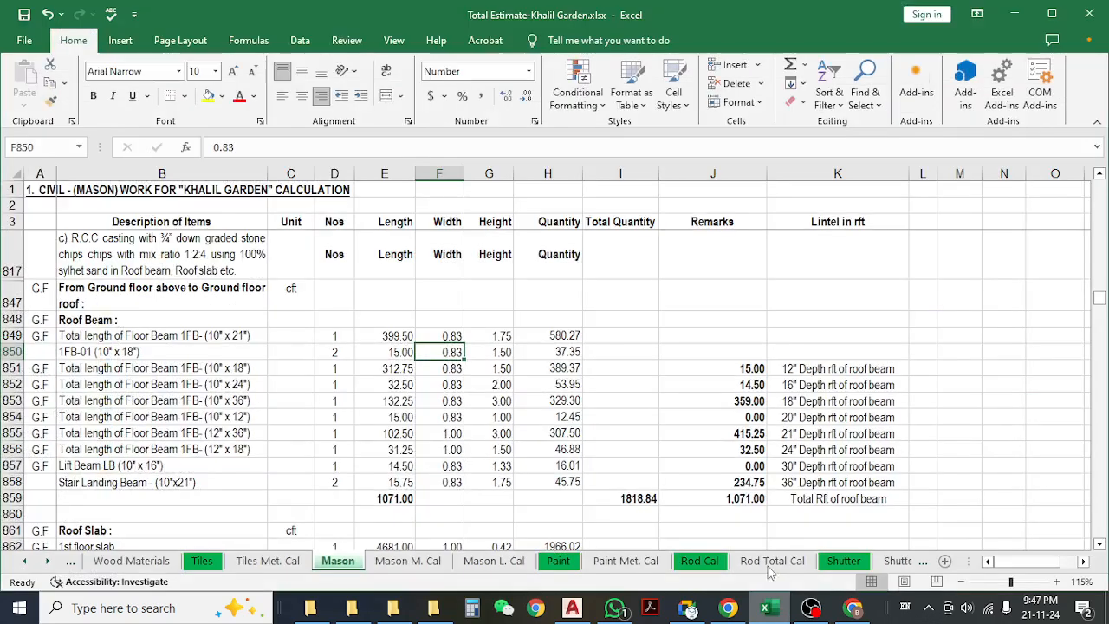
left_click(501, 352)
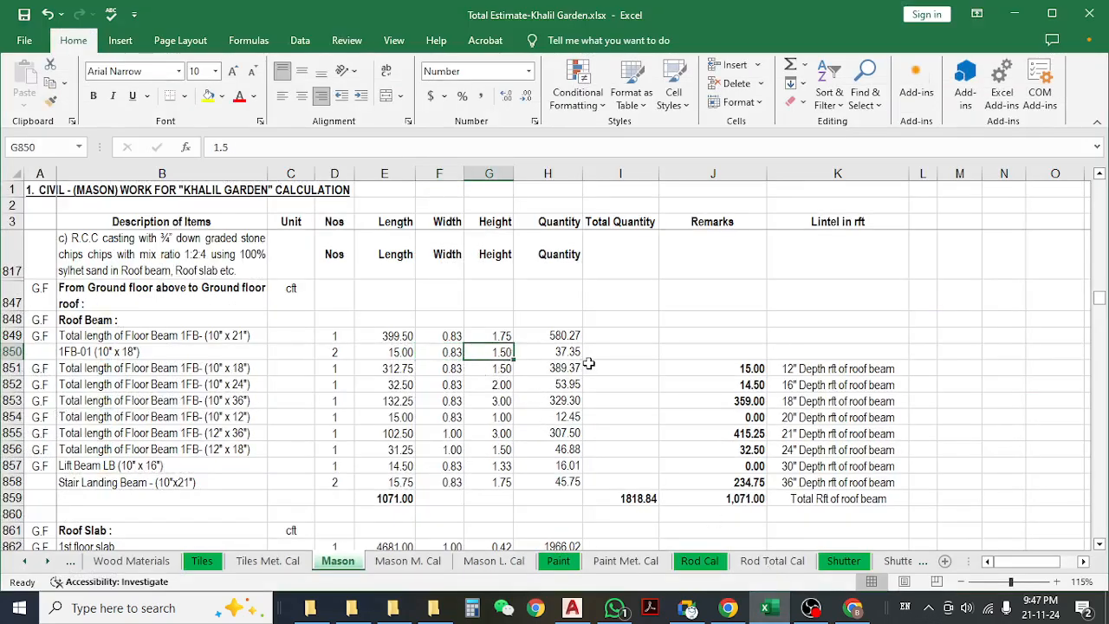
type("1.")
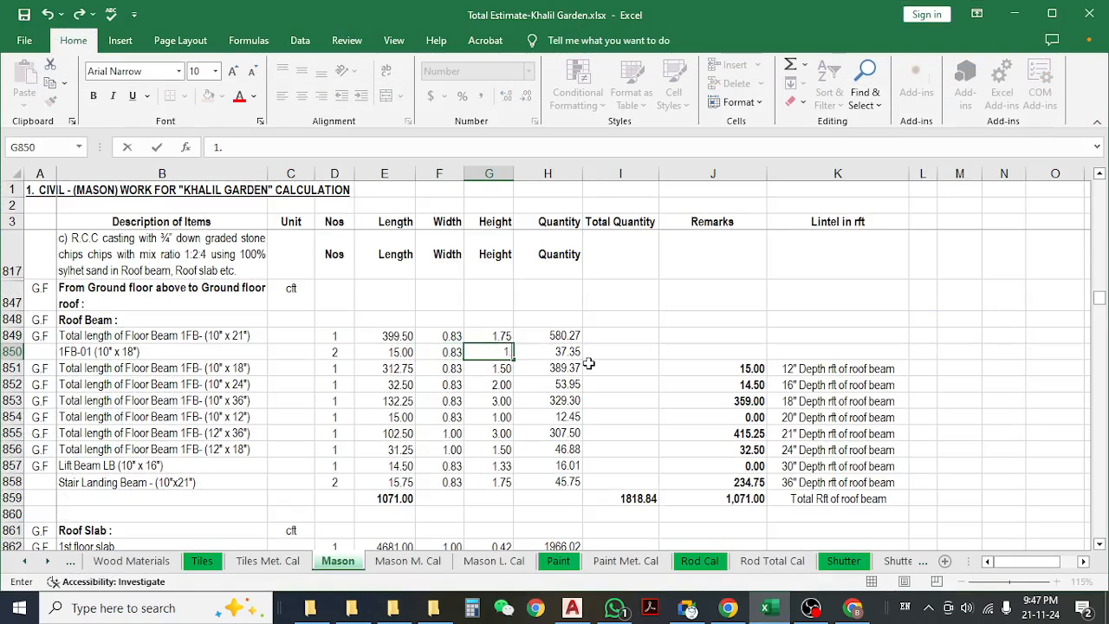
key("Return")
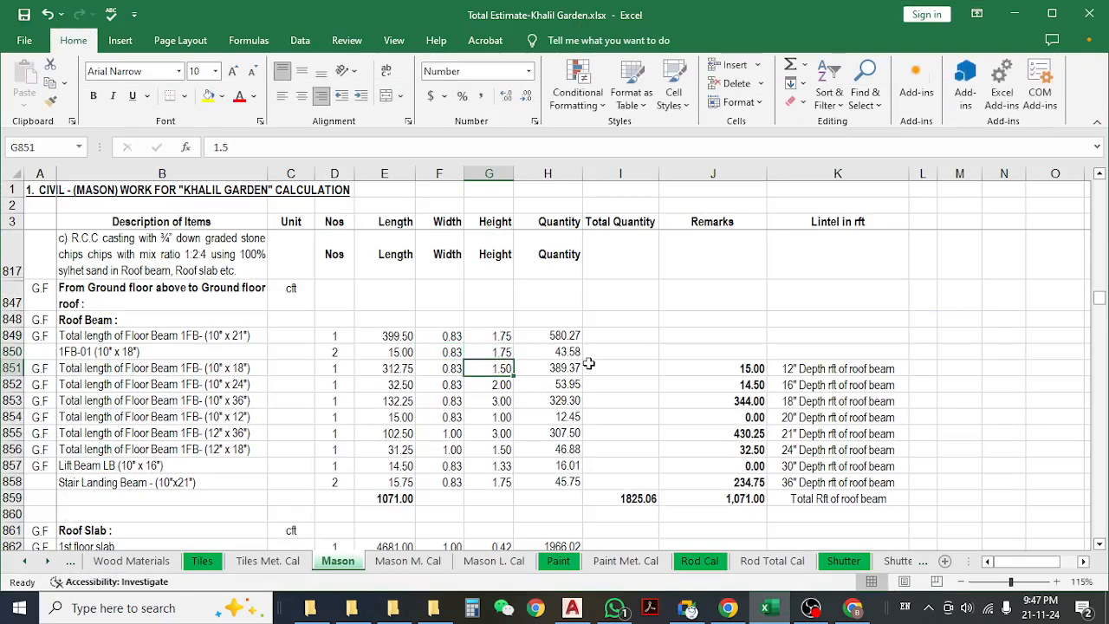
left_click(568, 353)
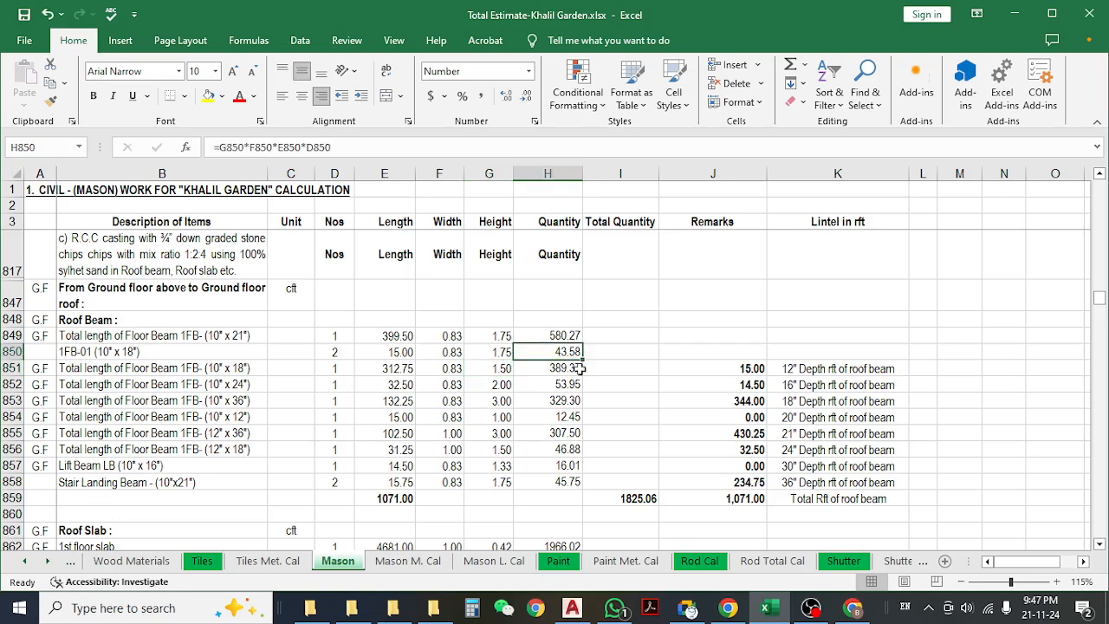
- Inspect the SUMIF formula for the 12" depth roof beam running feet in J851 and the depth criterion in K851
left_click(753, 370)
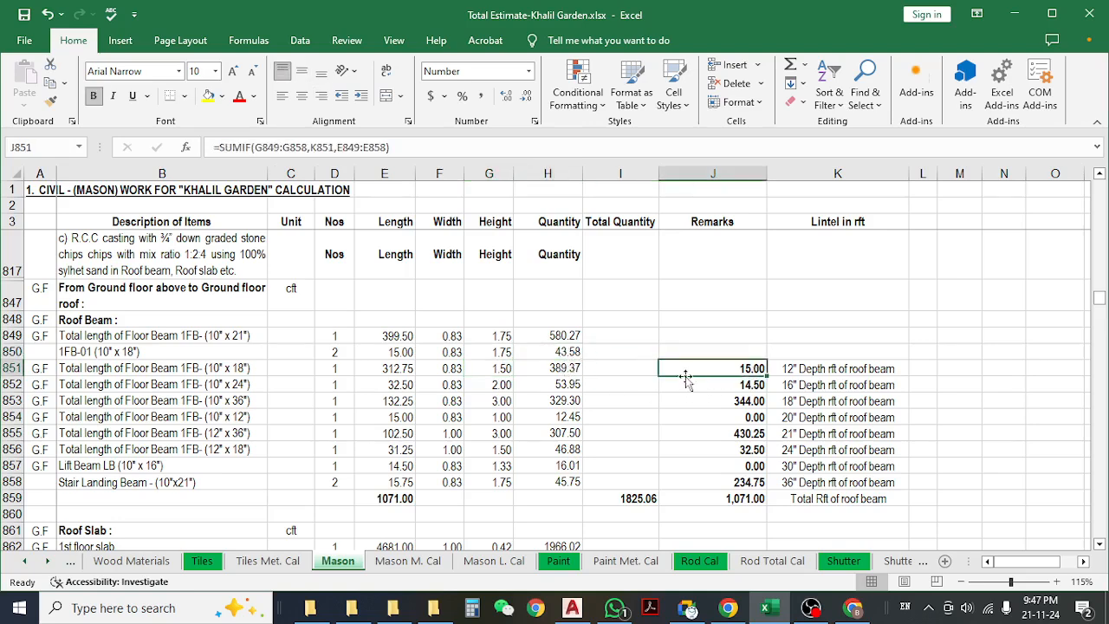
left_click(817, 373)
left_click(753, 370)
key("F2")
key("Escape")
left_click(815, 371)
left_click(751, 368)
left_click(833, 369)
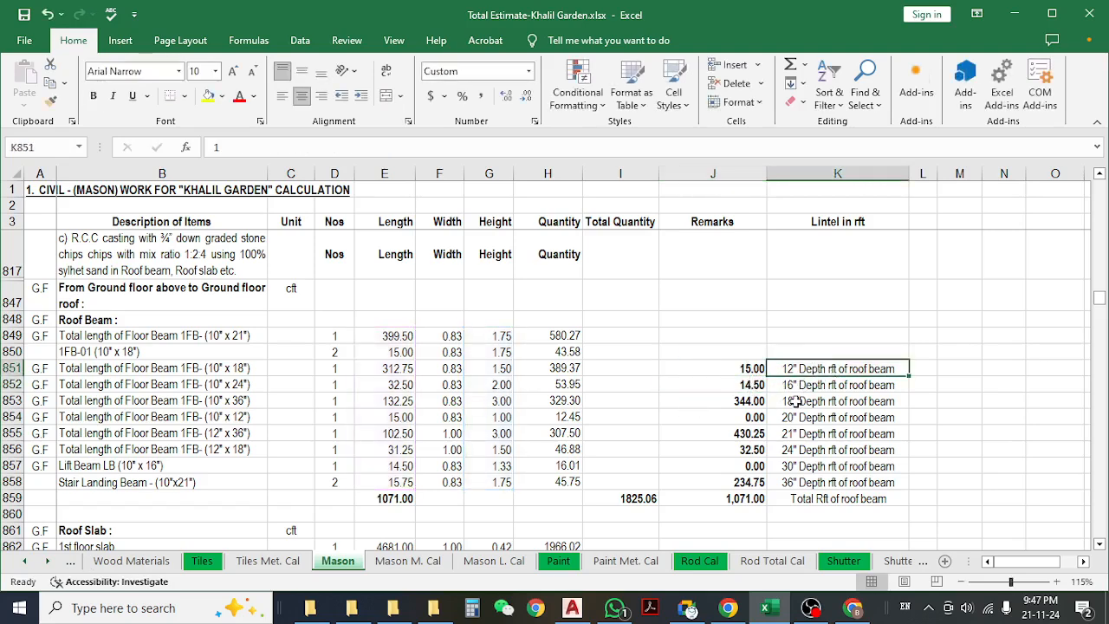
- Review the depth labels and running-feet sums beside the Roof Beam rows, and compare row 850 with the ranges in J851's formula
left_click_drag(813, 368, 806, 446)
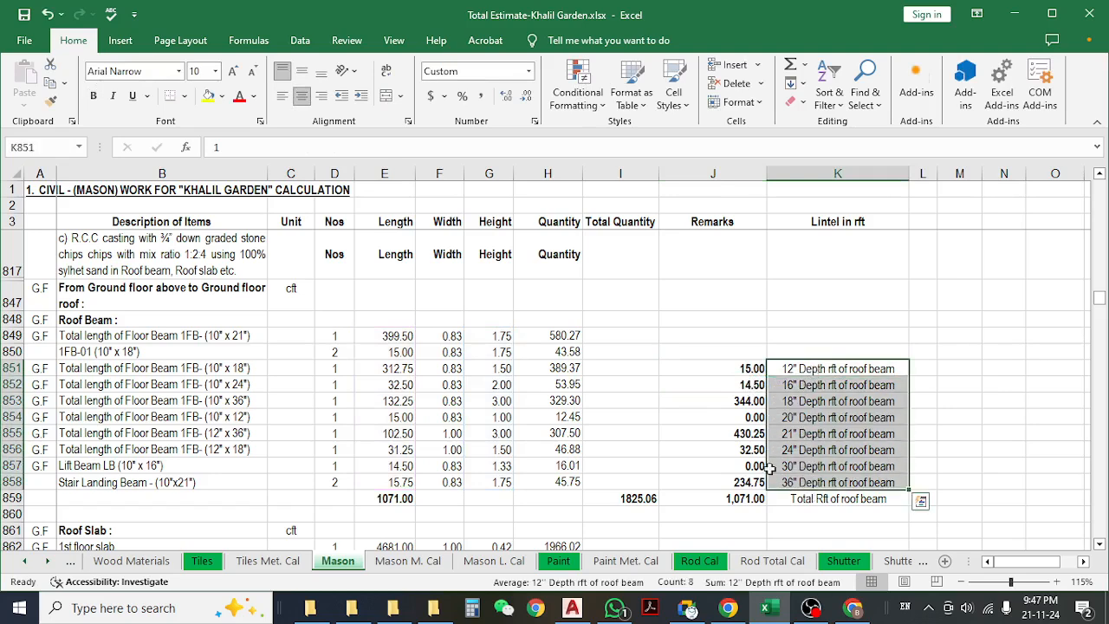
left_click_drag(747, 371, 743, 476)
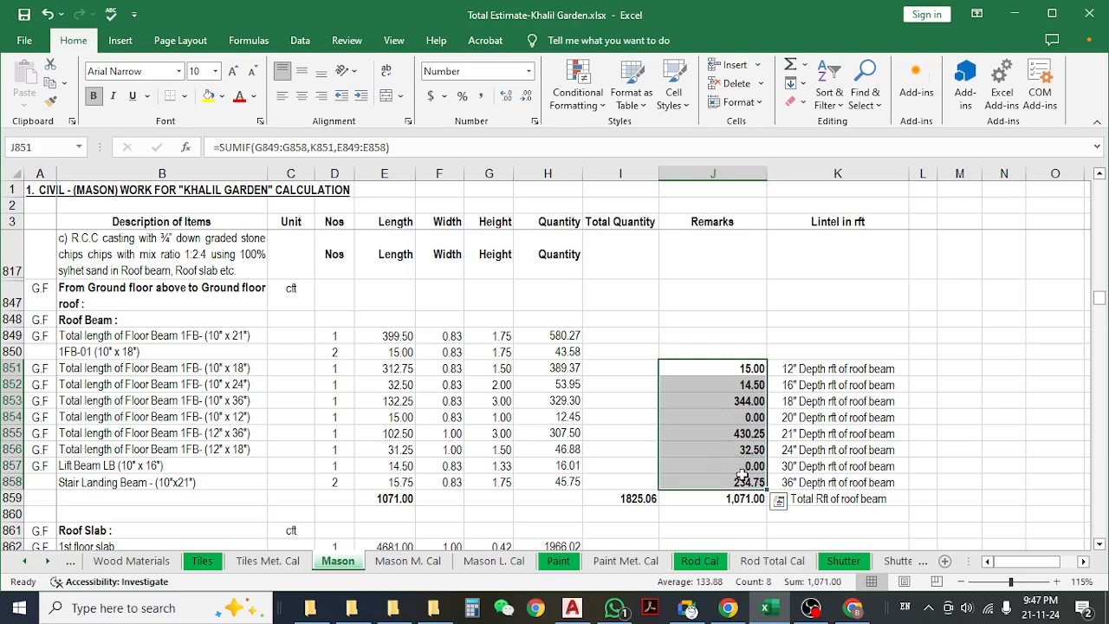
left_click(747, 381)
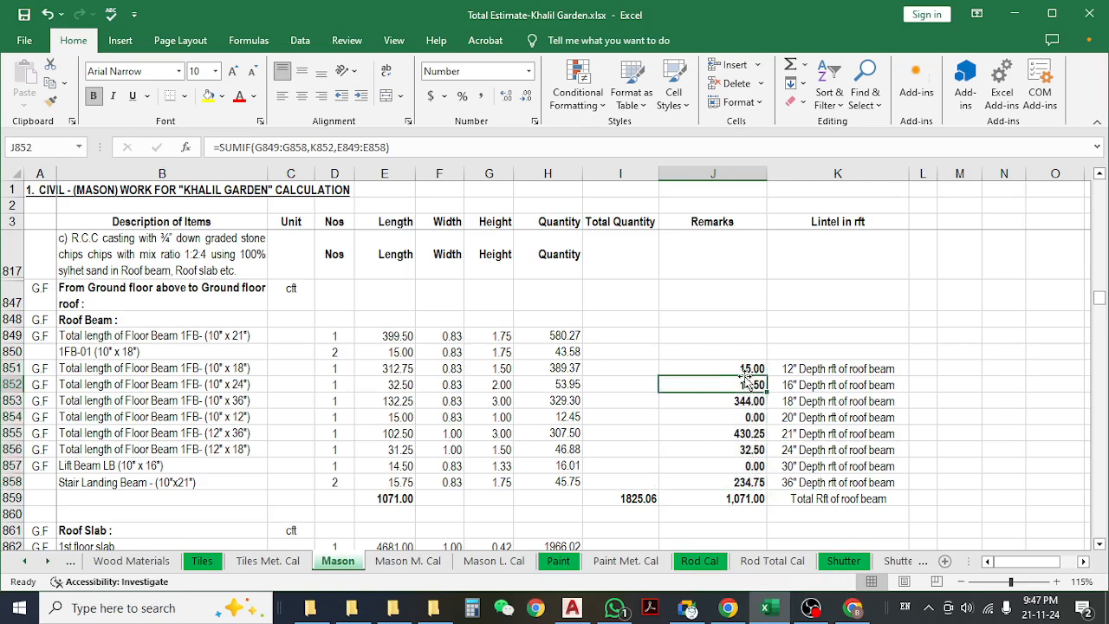
left_click(13, 352)
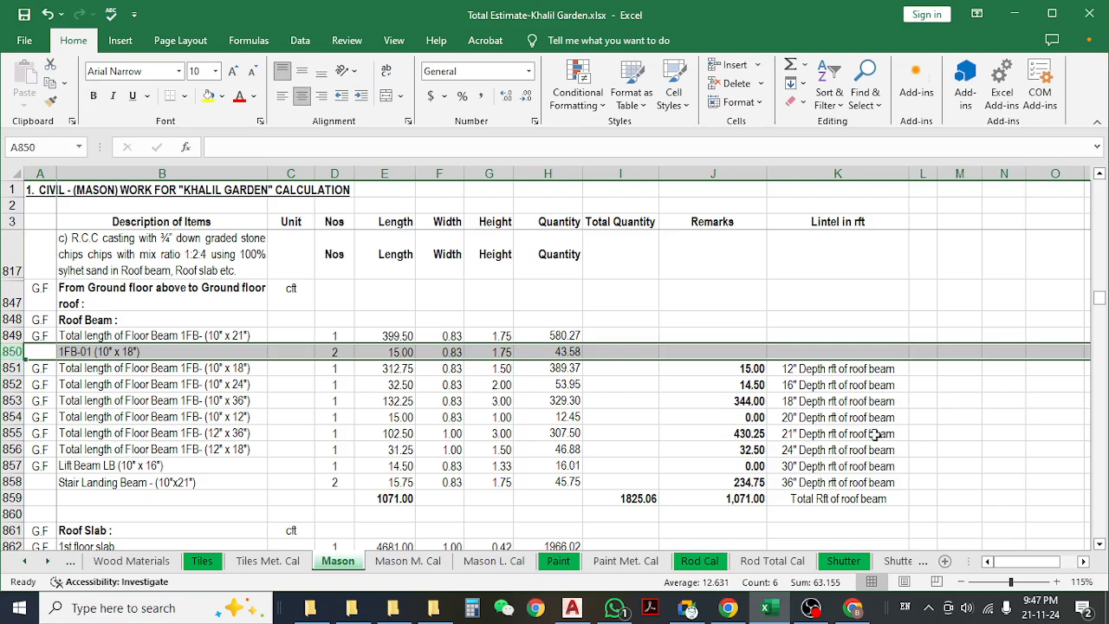
left_click(761, 370)
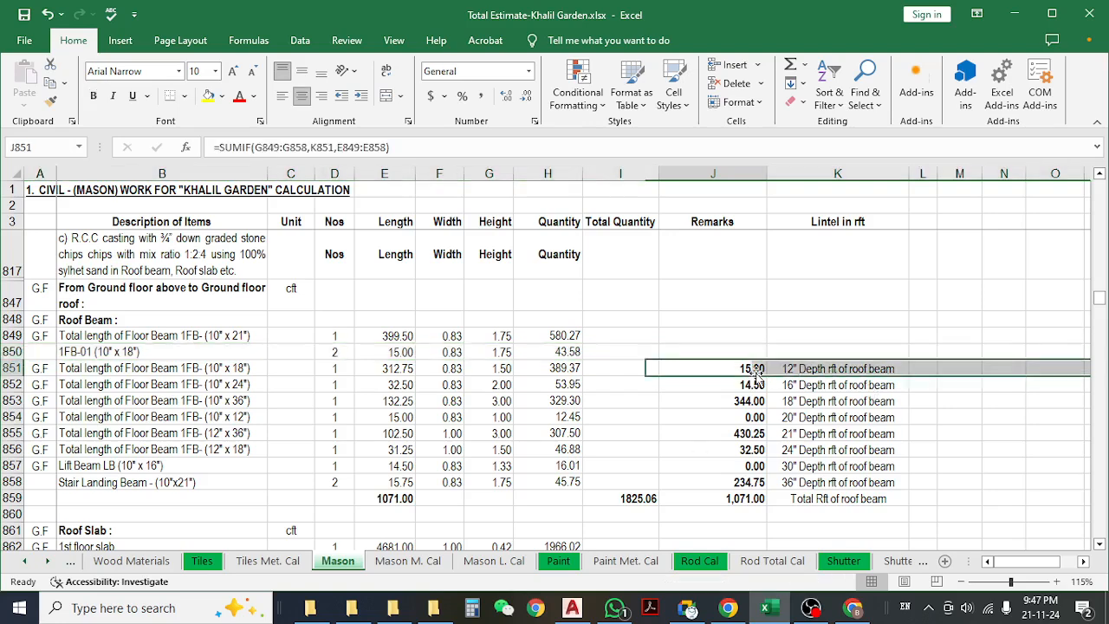
left_click(438, 147)
key("Escape")
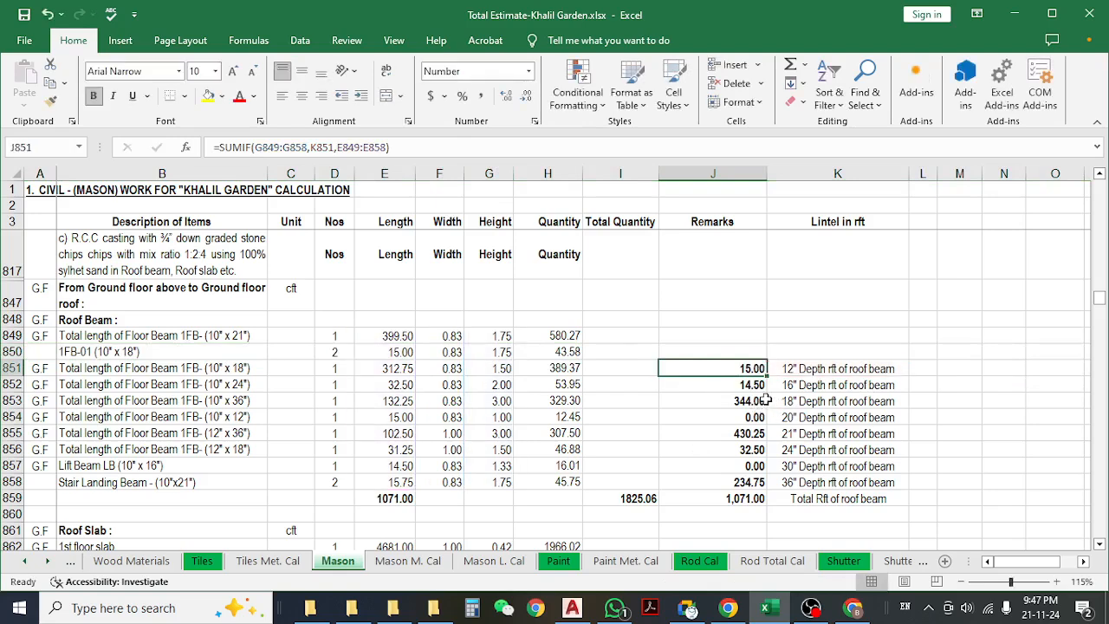
- Set the 1FB-01 row's Nos to 1 and check the Roof Beam total quantity and the 21" depth running-feet formula
left_click(402, 353)
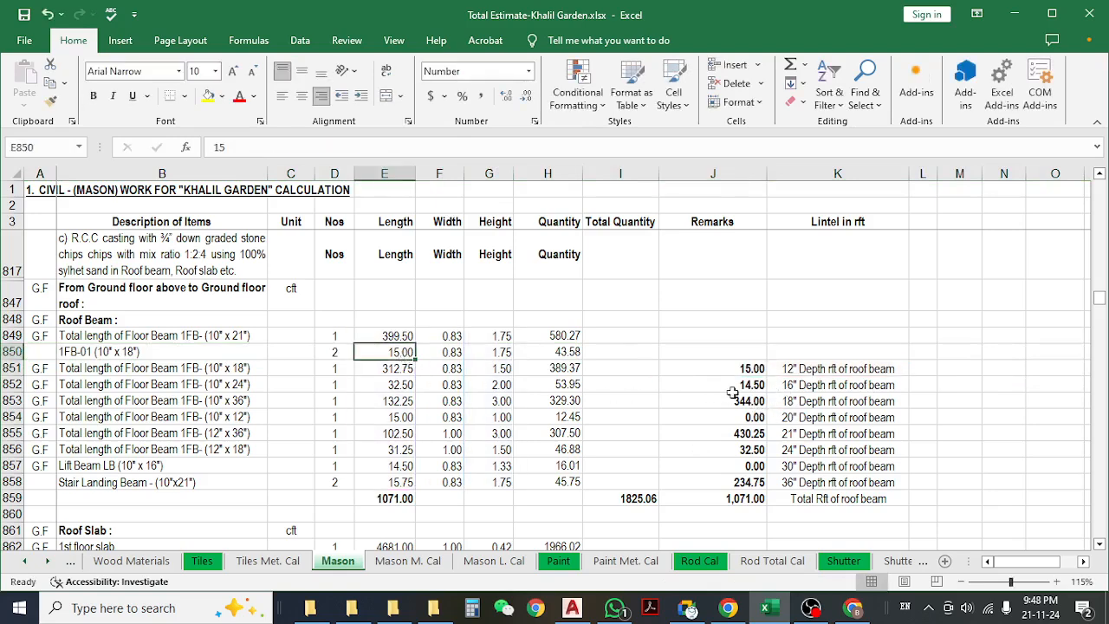
left_click(337, 351)
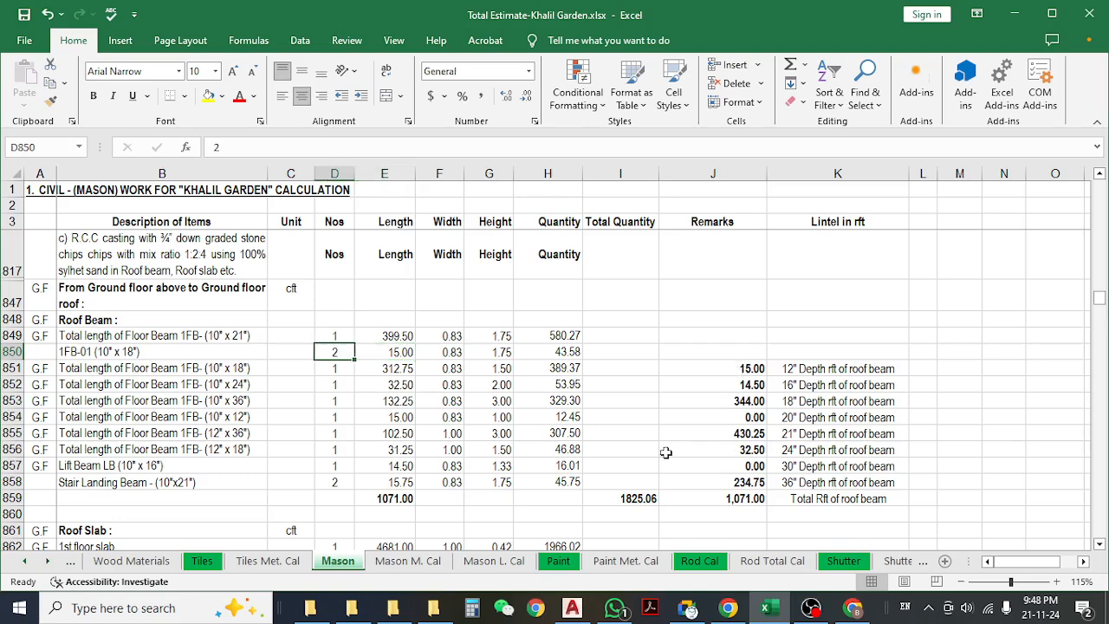
type("1")
key("Return")
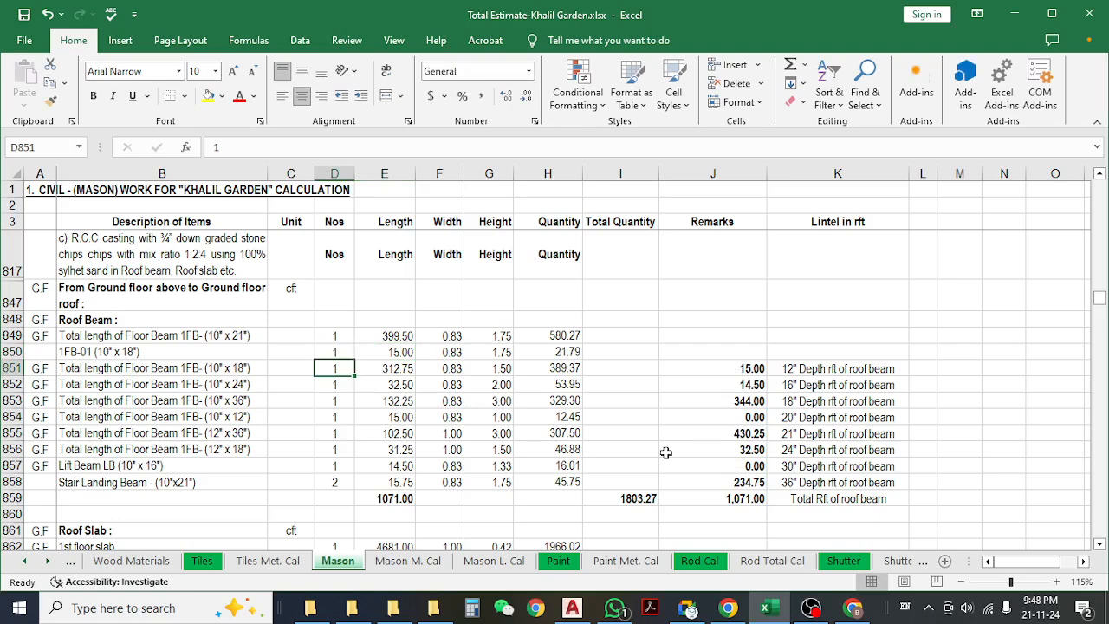
left_click(623, 494)
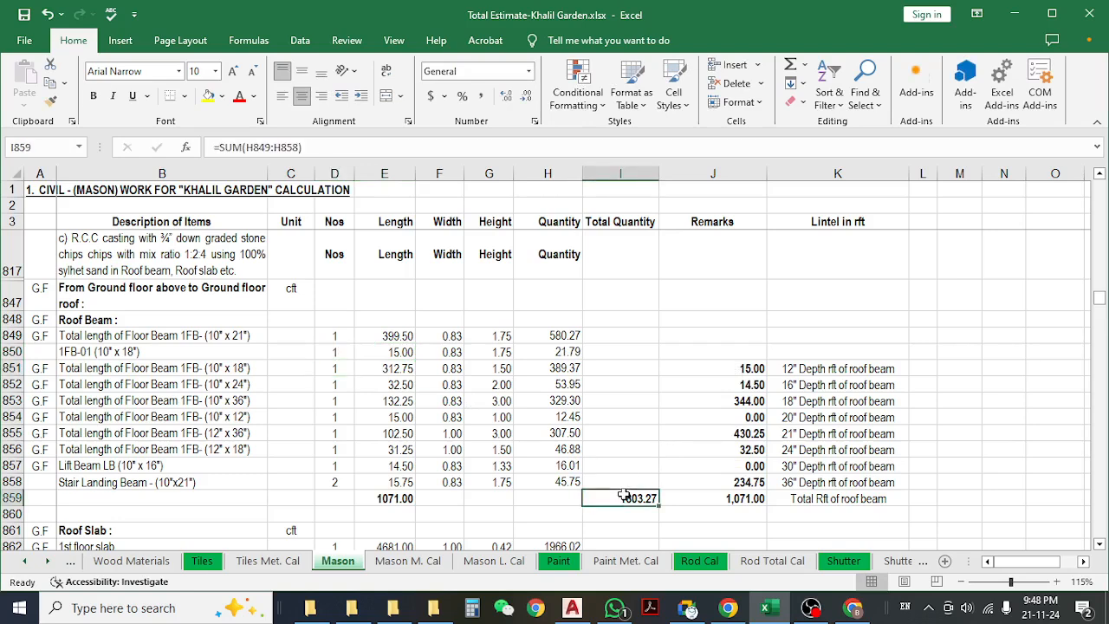
left_click(750, 431)
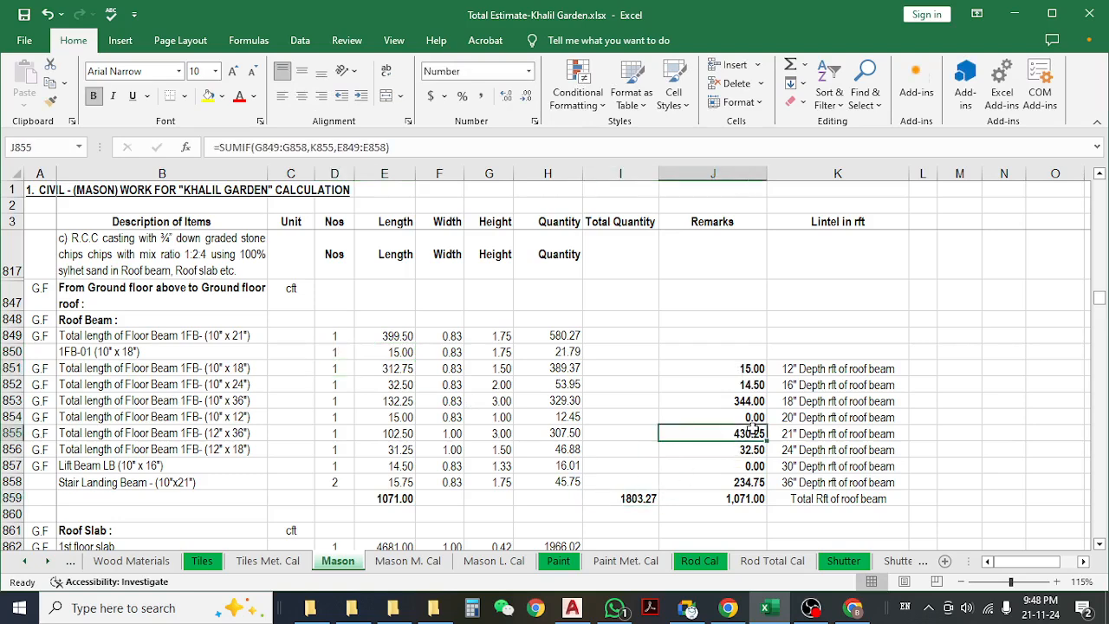
- Try a length of 20 for the 1FB-01 (10" x 18") roof beam in E850, and undo the change
left_click(785, 370)
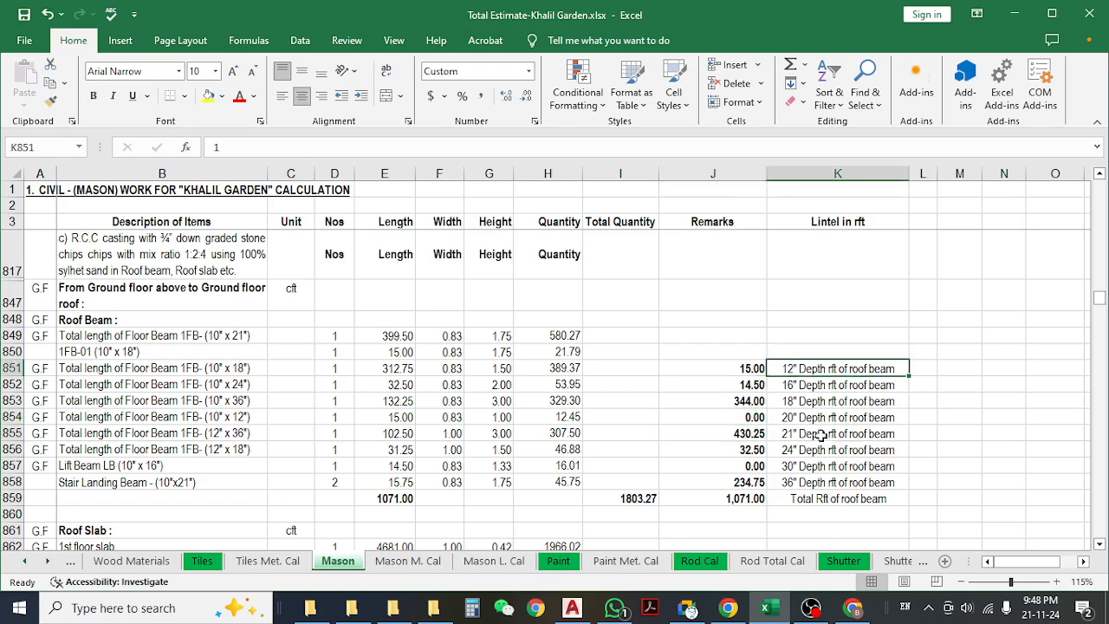
left_click(401, 353)
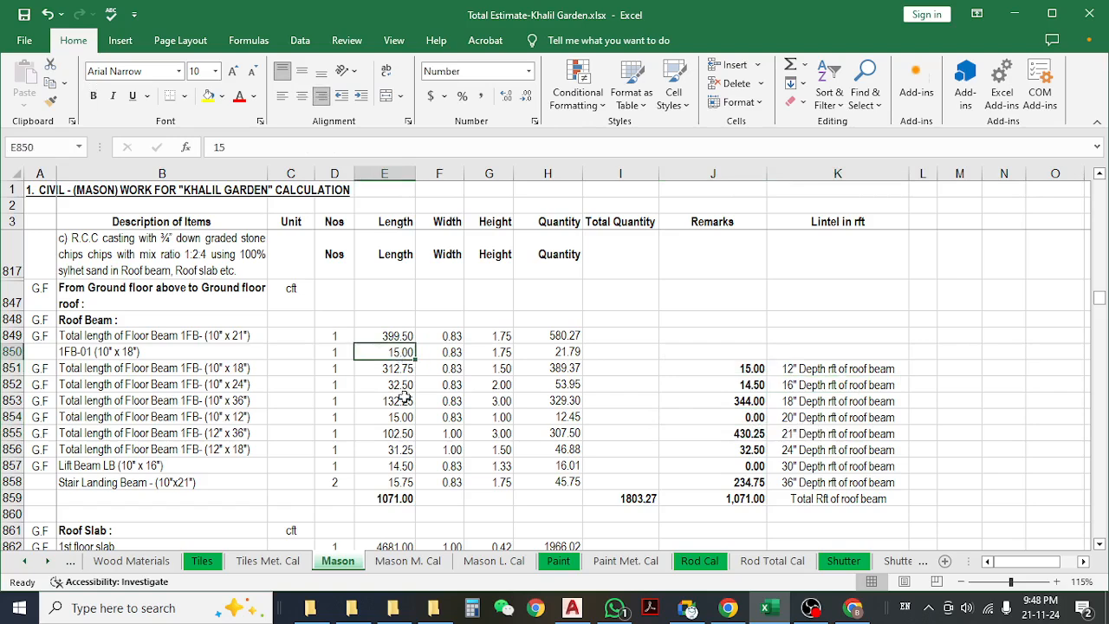
type("20")
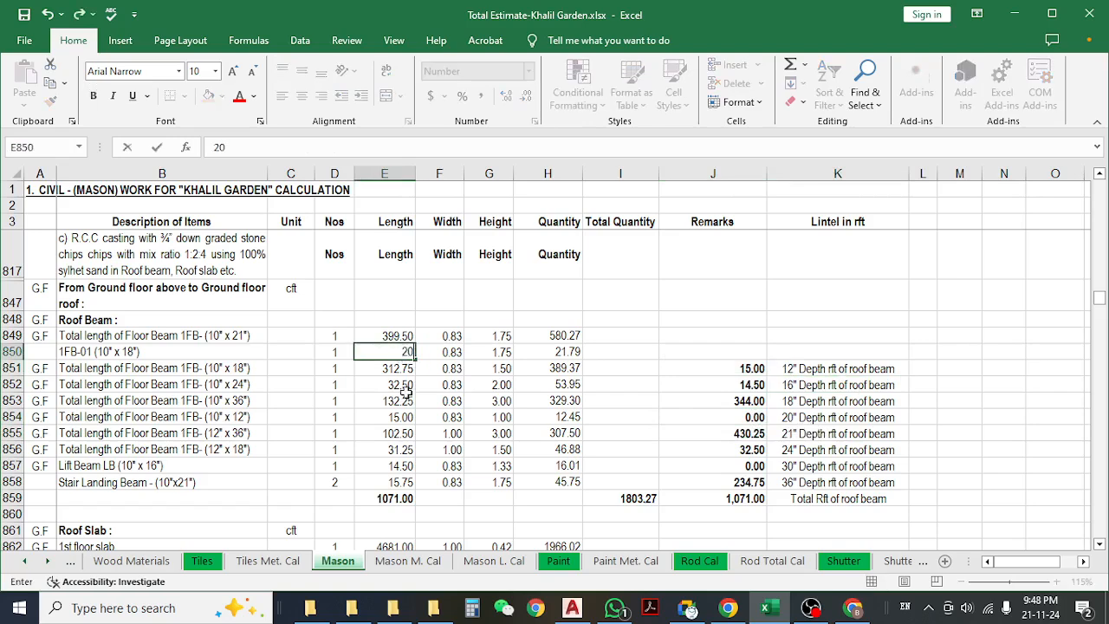
key("Return")
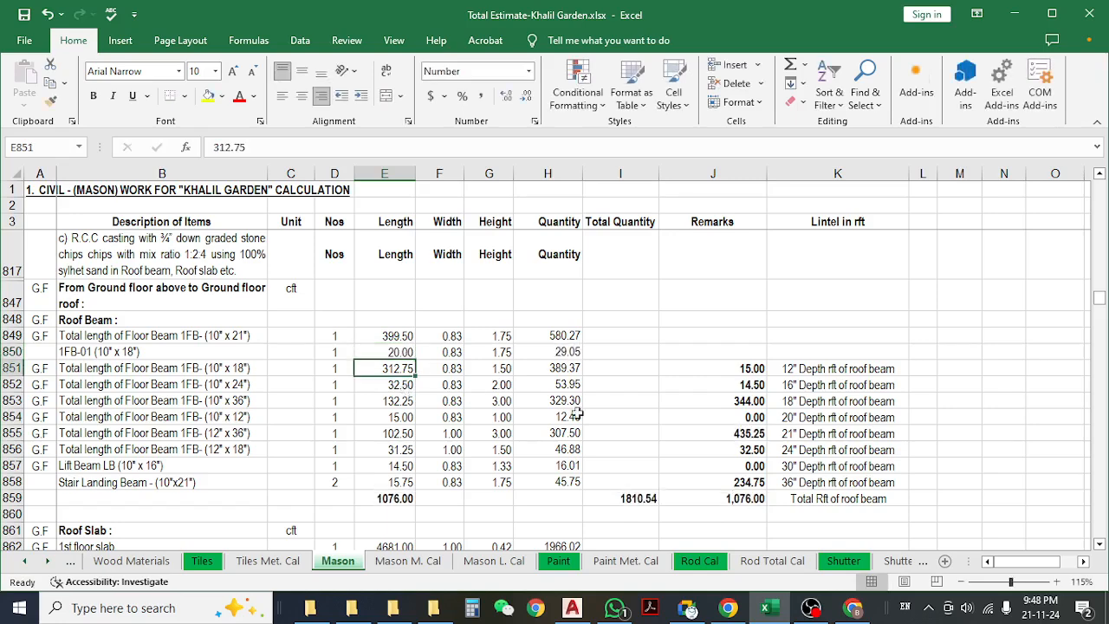
left_click(719, 433)
key("ctrl+z")
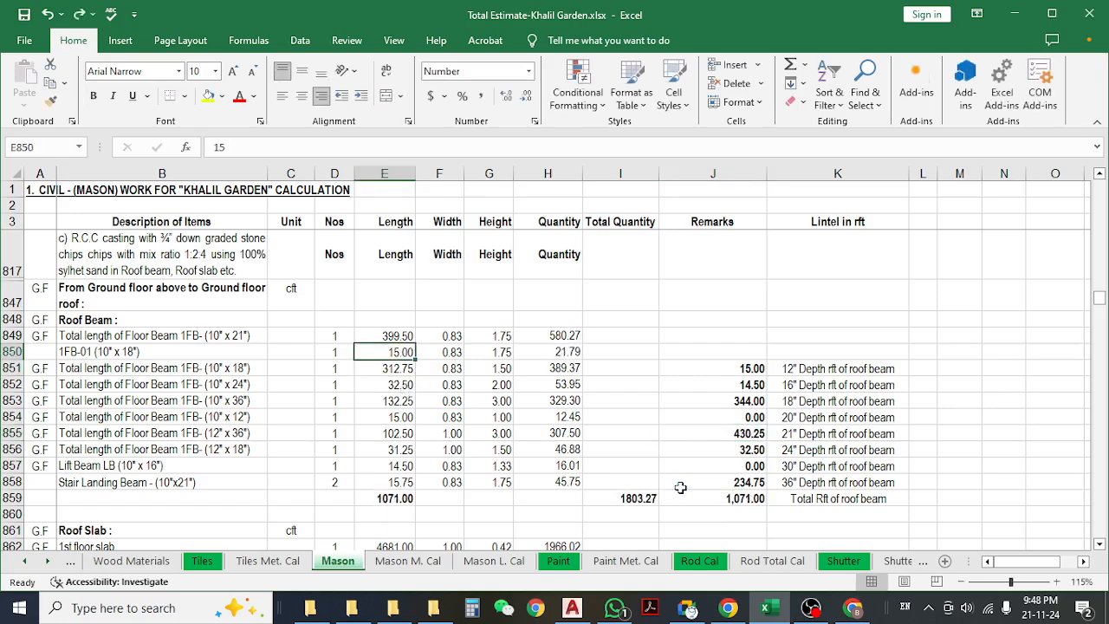
- Set the Nos of the 1FB-01 (10" x 18") roof beam in D850 to 2
left_click(347, 356)
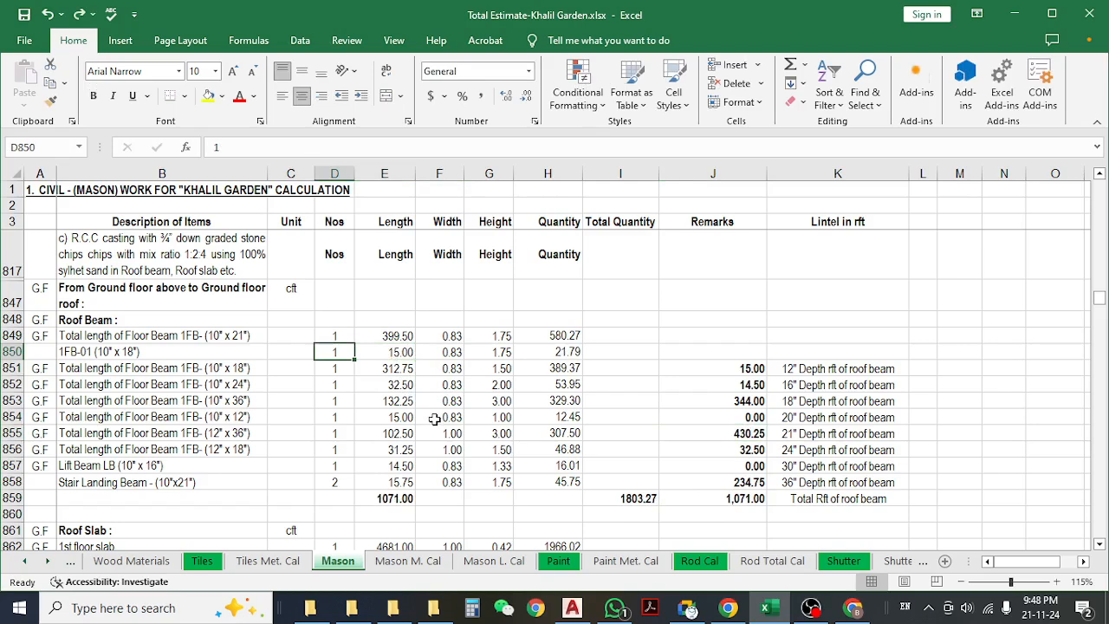
type("2")
key("Return")
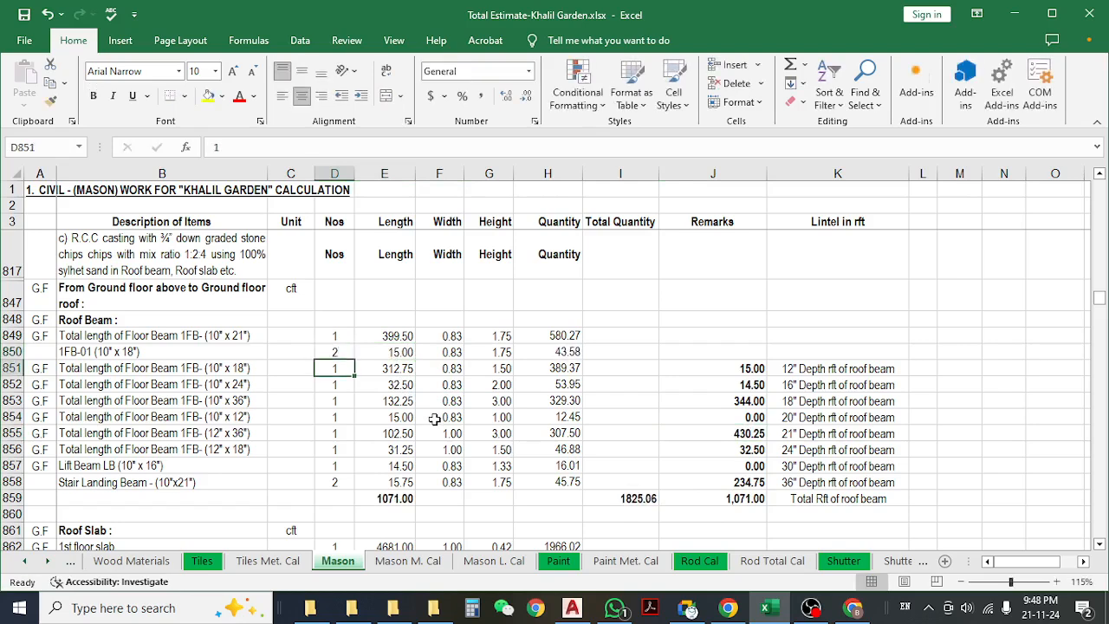
key("ctrl+z")
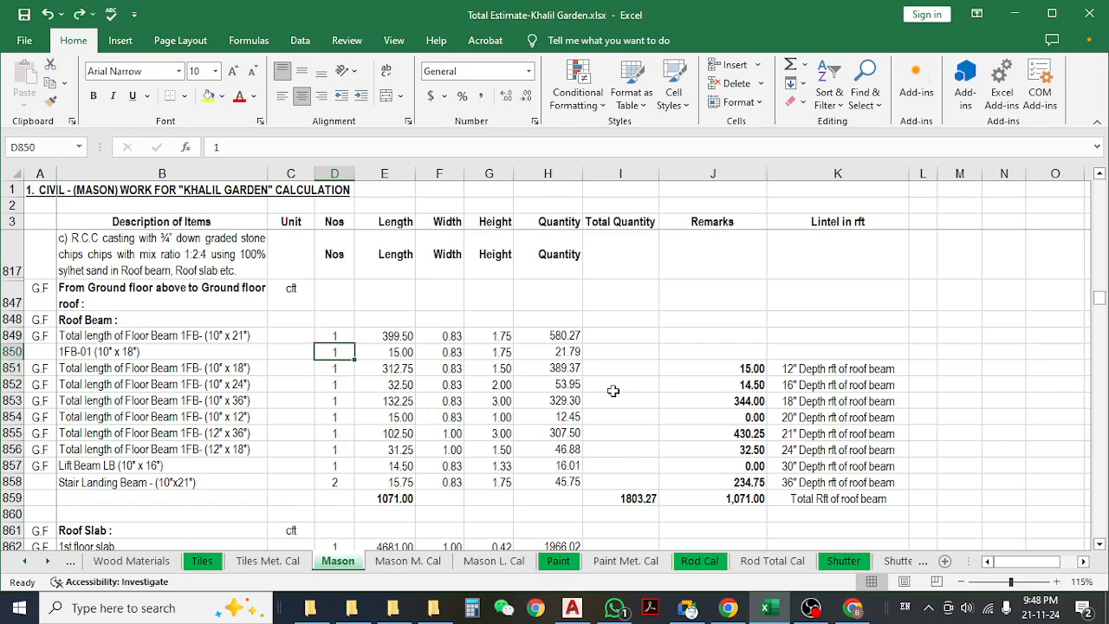
type("2")
key("Return")
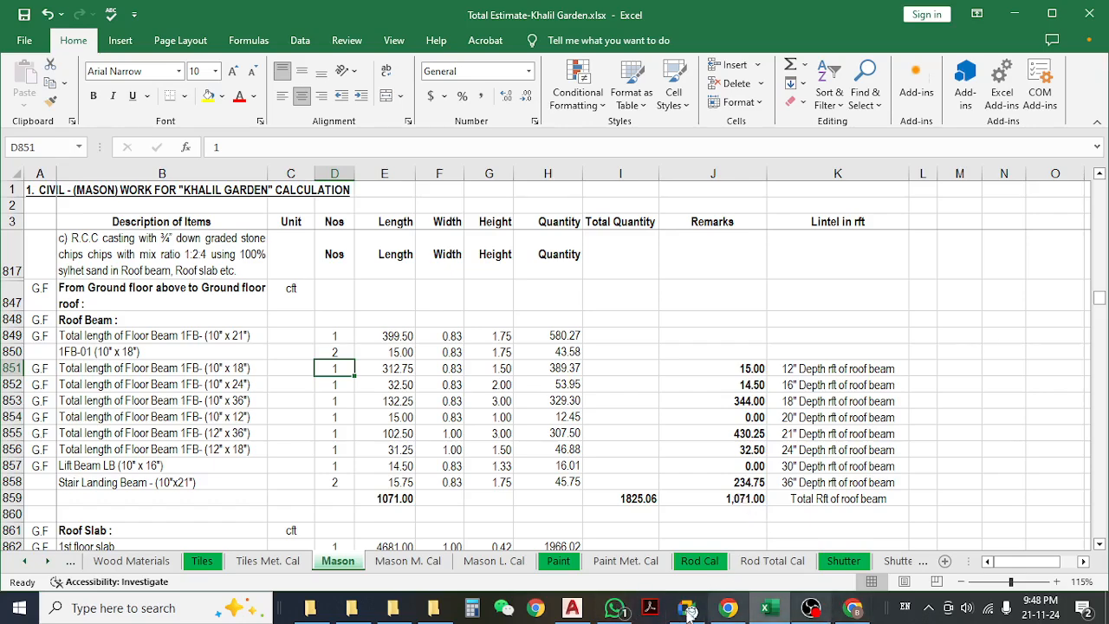
- Switch to the AutoCAD beam drawing and examine the 1FB-01 long section and the other beam sections
left_click(572, 608)
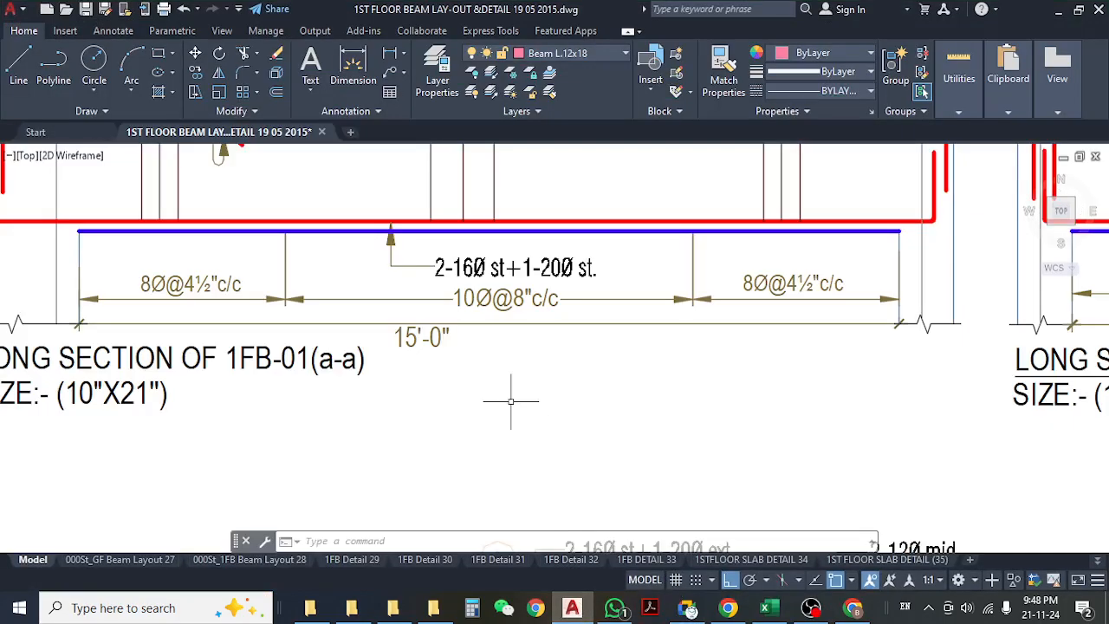
scroll(511, 401, "down", 5)
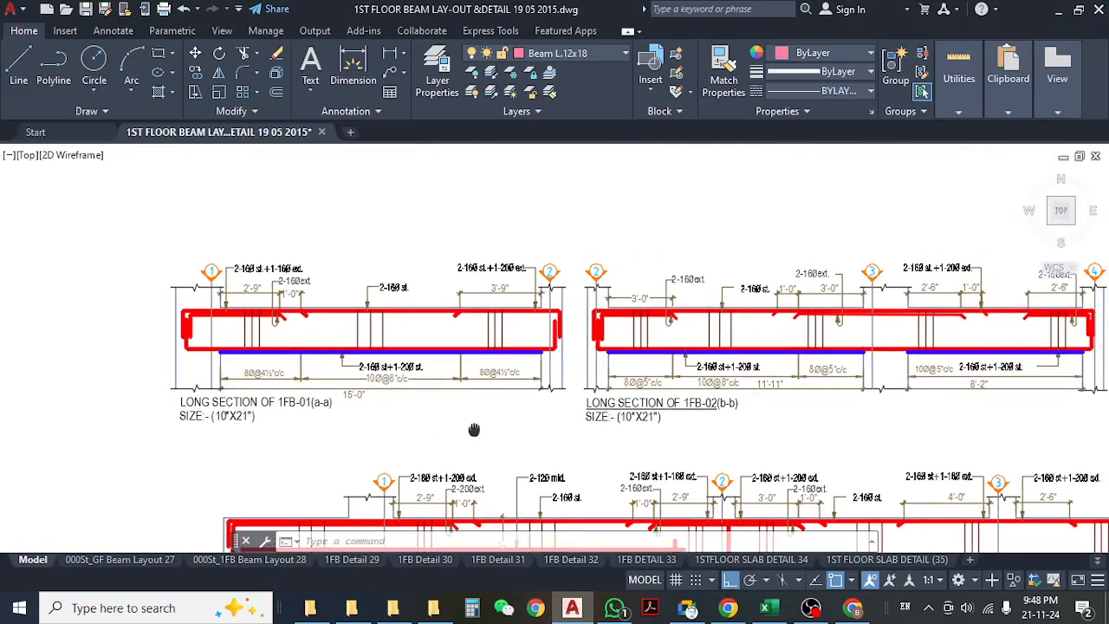
scroll(456, 420, "up", 3)
scroll(436, 441, "down", 6)
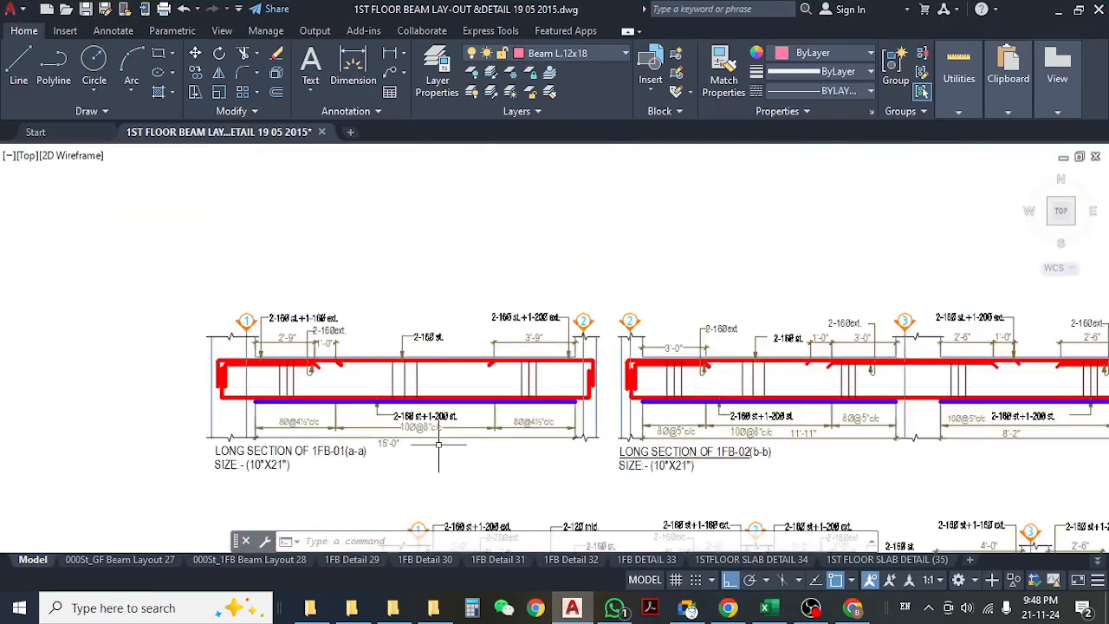
scroll(440, 444, "down", 2)
scroll(466, 348, "down", 4)
mouse_move(480, 313)
middle_mouse_down()
mouse_move(408, 430)
mouse_move(456, 449)
middle_mouse_up()
mouse_move(530, 427)
middle_mouse_down()
mouse_move(574, 406)
mouse_move(543, 391)
mouse_move(508, 260)
middle_mouse_up()
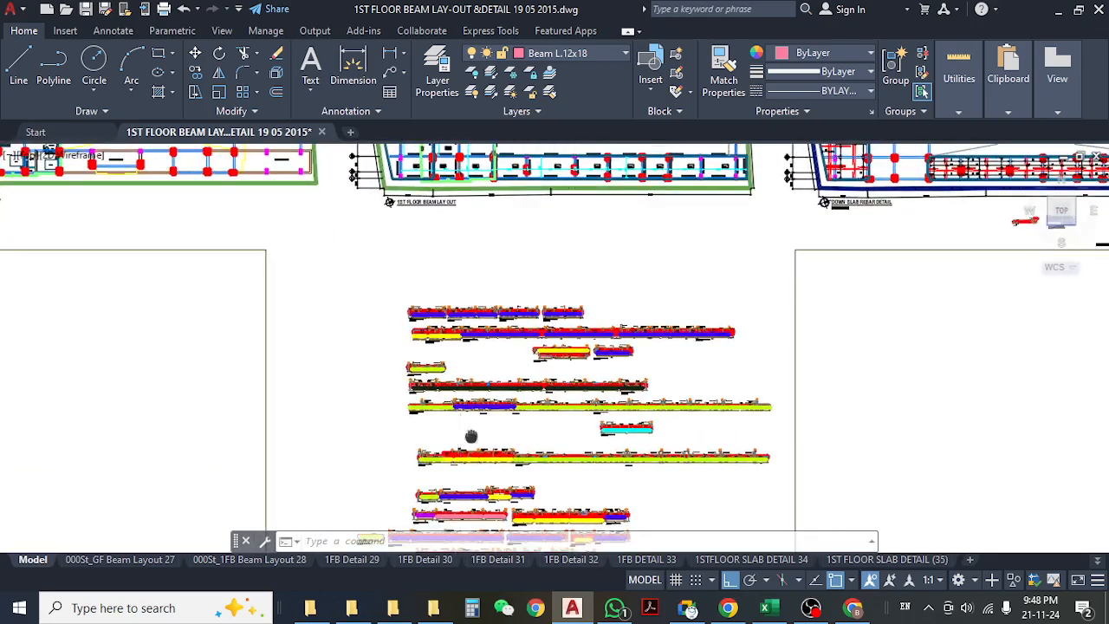
middle_click_drag(460, 444, 458, 263)
middle_click_drag(448, 362, 443, 517)
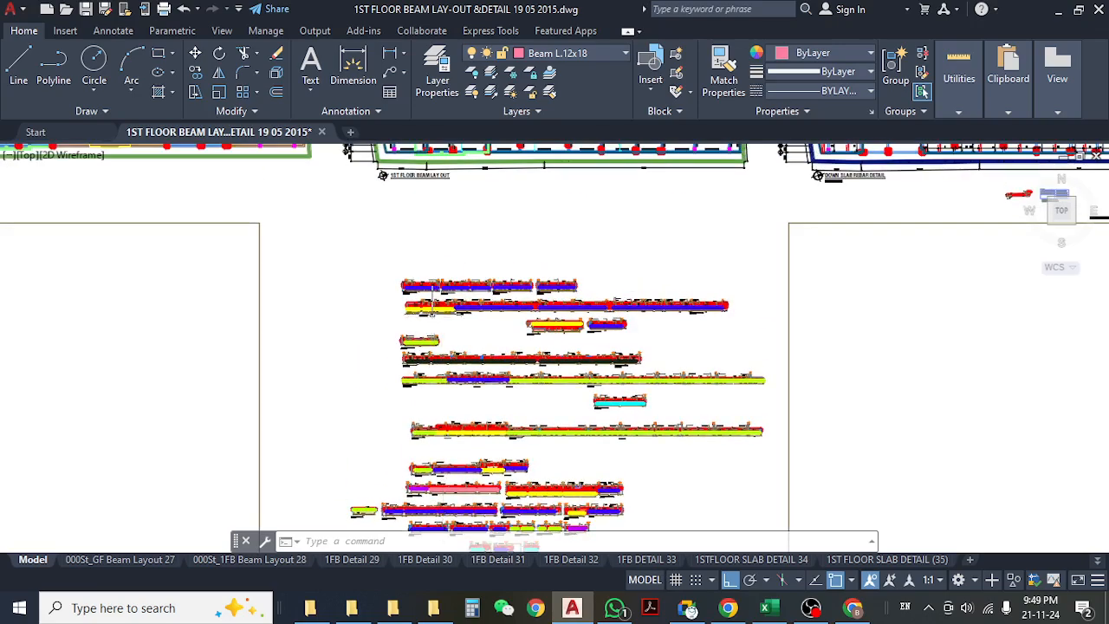
- Find the 1st floor beam layout plan and examine the beam labels along its upper side from grid 1 to 17
scroll(446, 397, "down", 4)
middle_click_drag(442, 323, 443, 405)
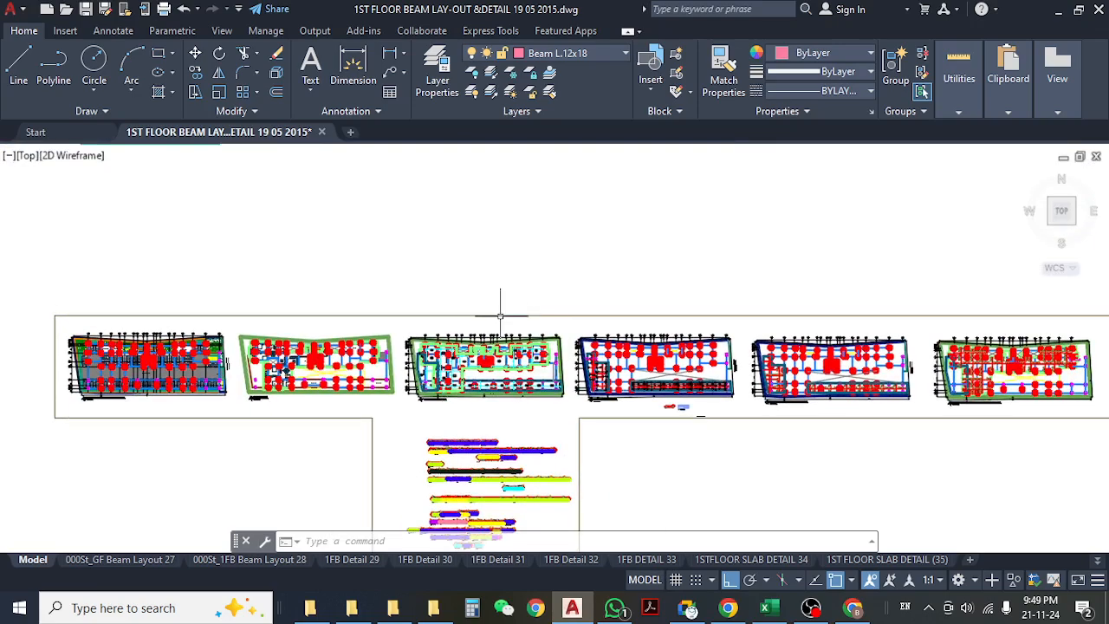
scroll(468, 335, "up", 6)
scroll(342, 399, "down", 6)
scroll(338, 395, "up", 8)
scroll(360, 374, "down", 5)
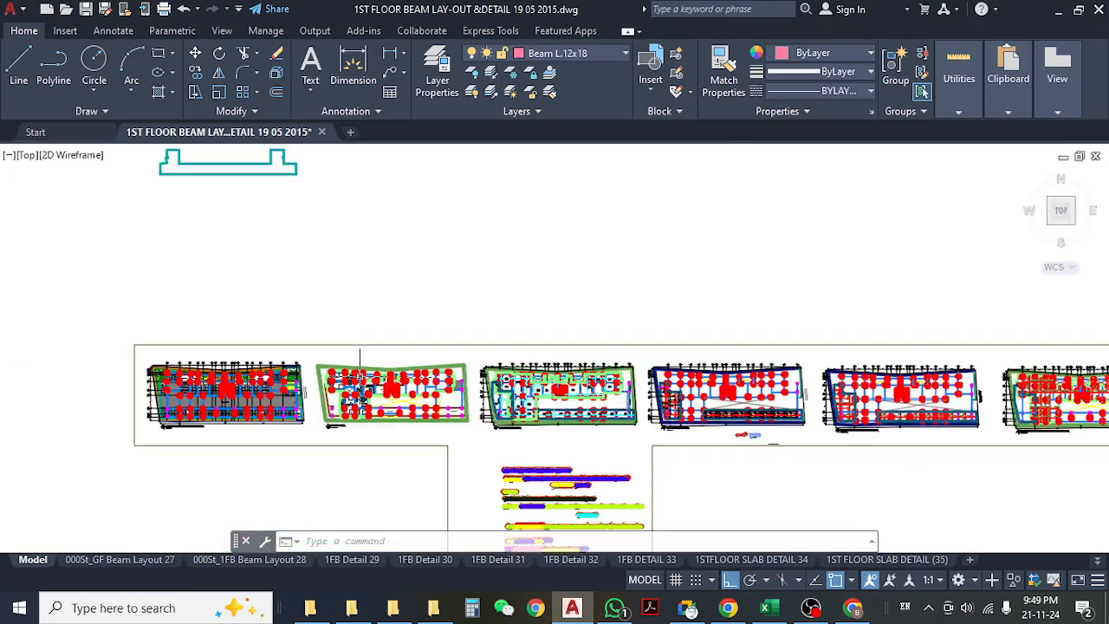
scroll(516, 363, "up", 1)
scroll(517, 364, "up", 6)
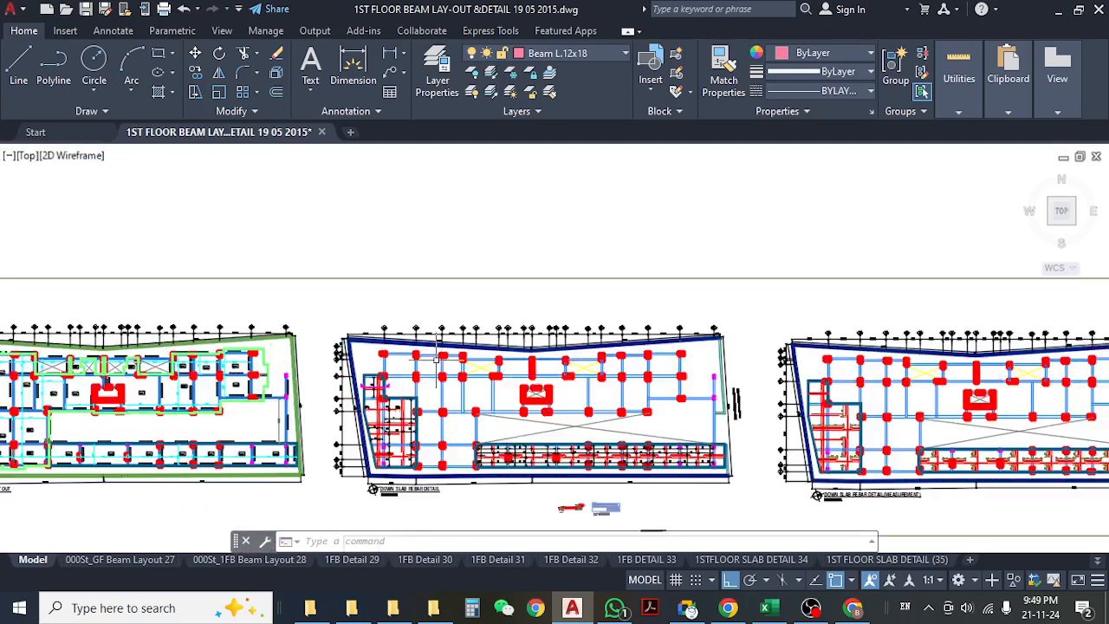
scroll(125, 410, "up", 4)
middle_click_drag(125, 410, 473, 416)
middle_click_drag(197, 283, 220, 292)
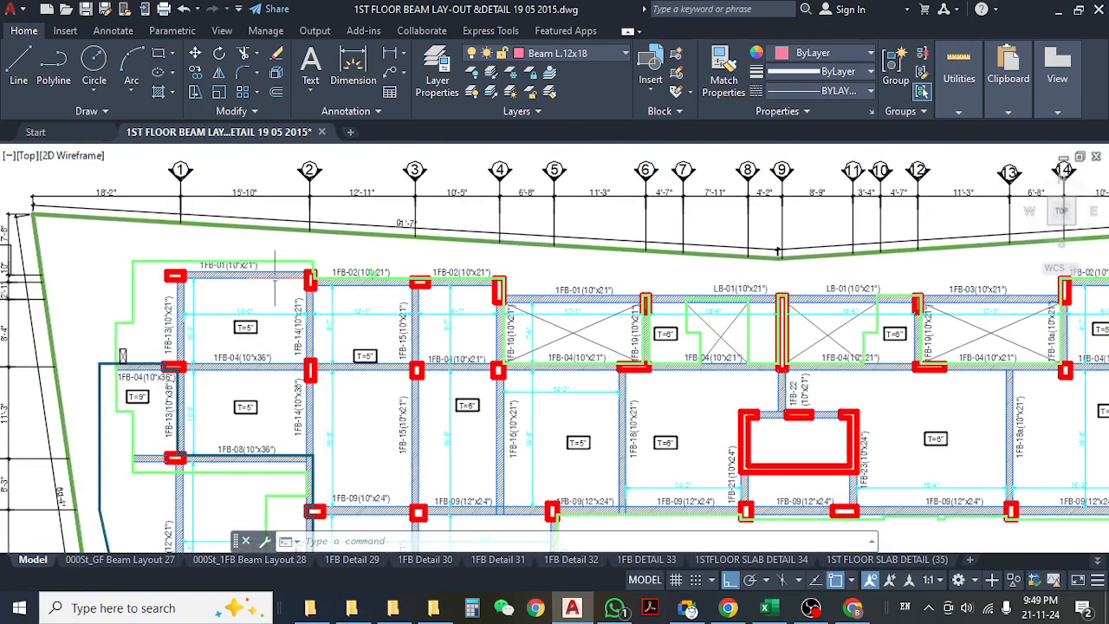
middle_click_drag(862, 307, 443, 331)
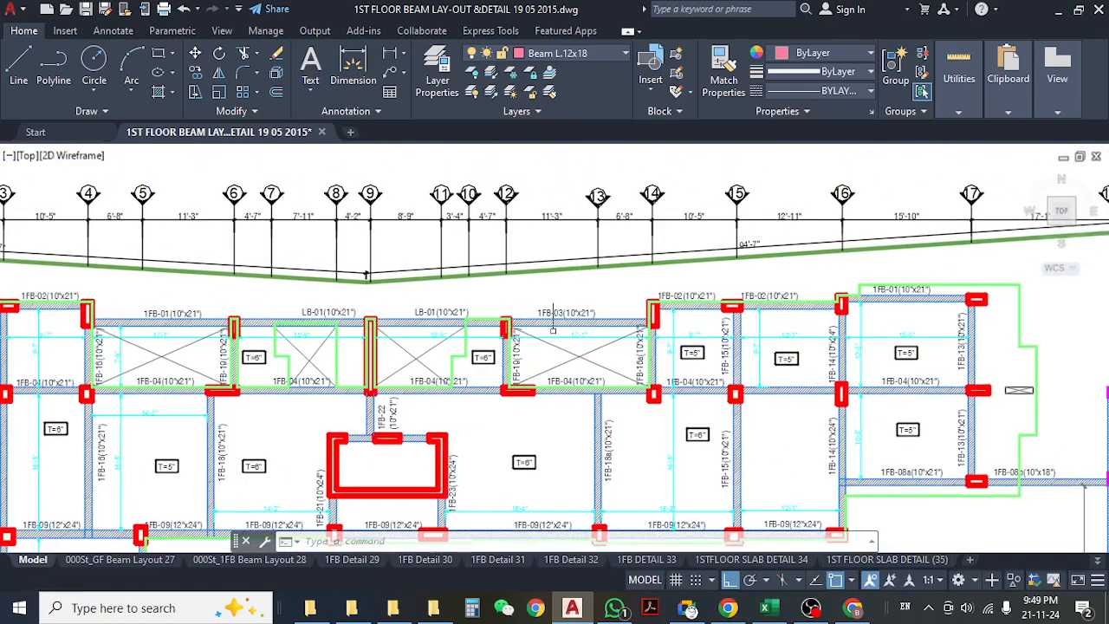
- Examine the remaining bays and overall arrangement of the 1st floor beam layout
scroll(972, 303, "down", 3)
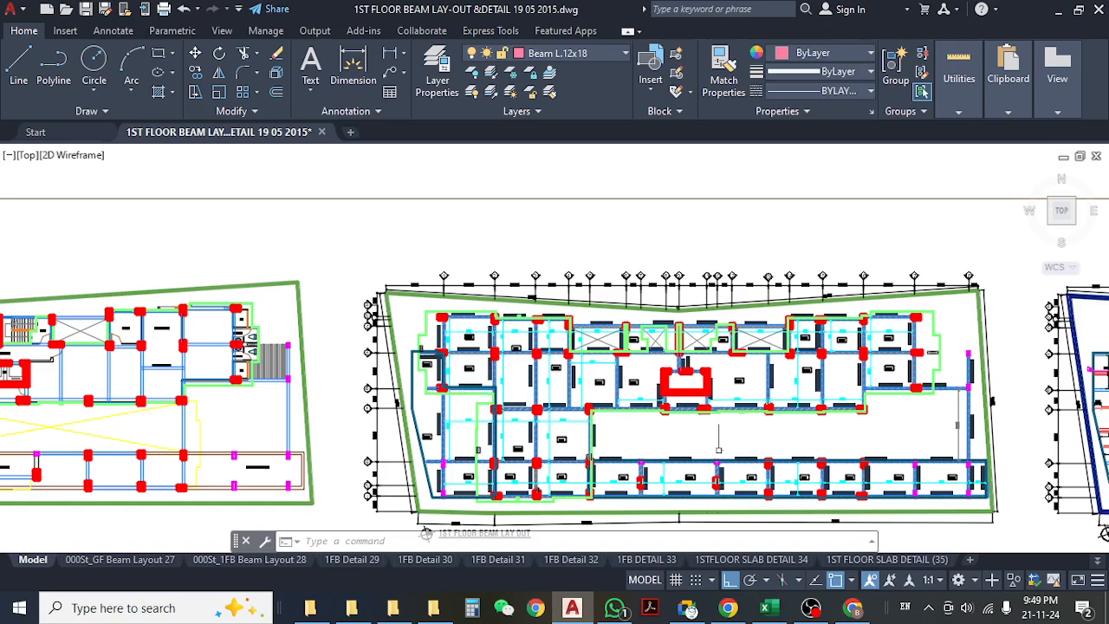
middle_click_drag(717, 450, 687, 402)
scroll(520, 407, "up", 3)
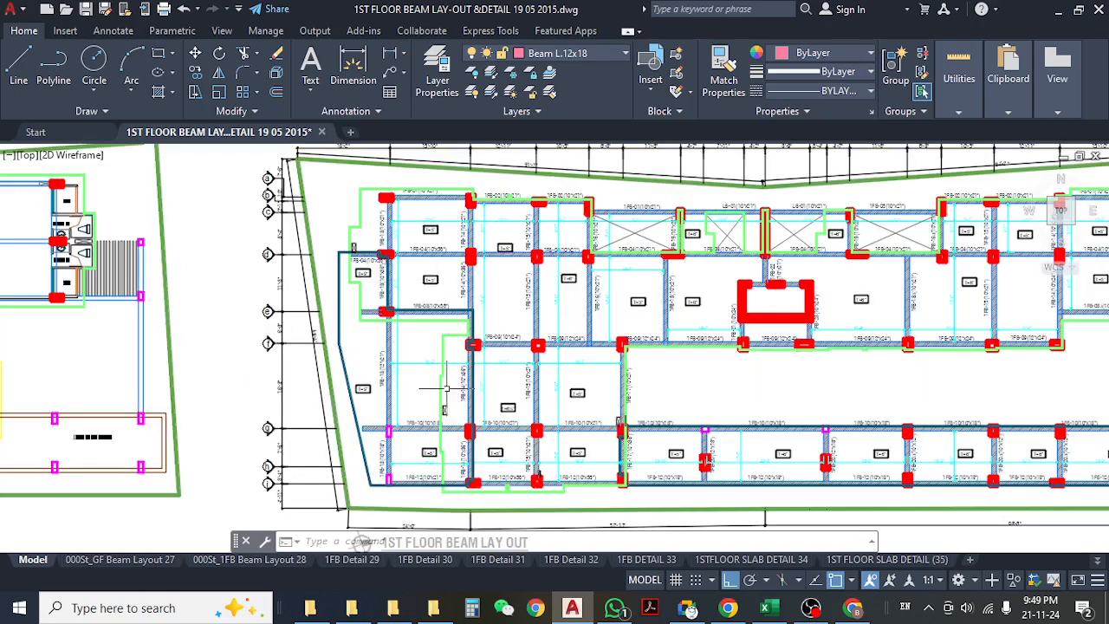
middle_click_drag(605, 487, 449, 425)
middle_click_drag(379, 324, 477, 407)
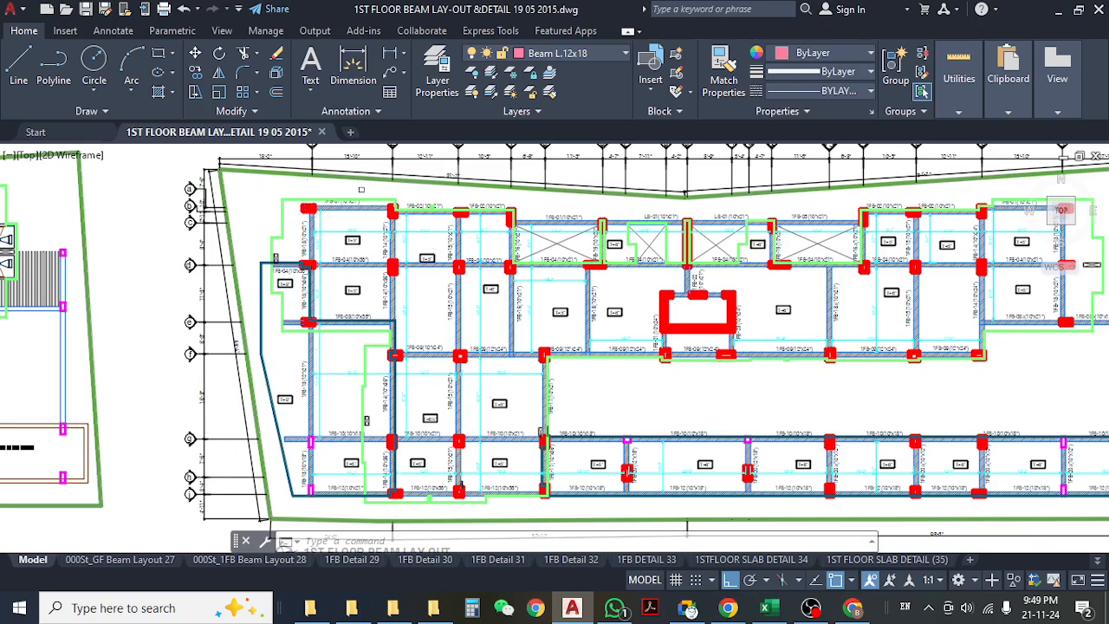
middle_click_drag(650, 388, 269, 381)
scroll(621, 387, "down", 2)
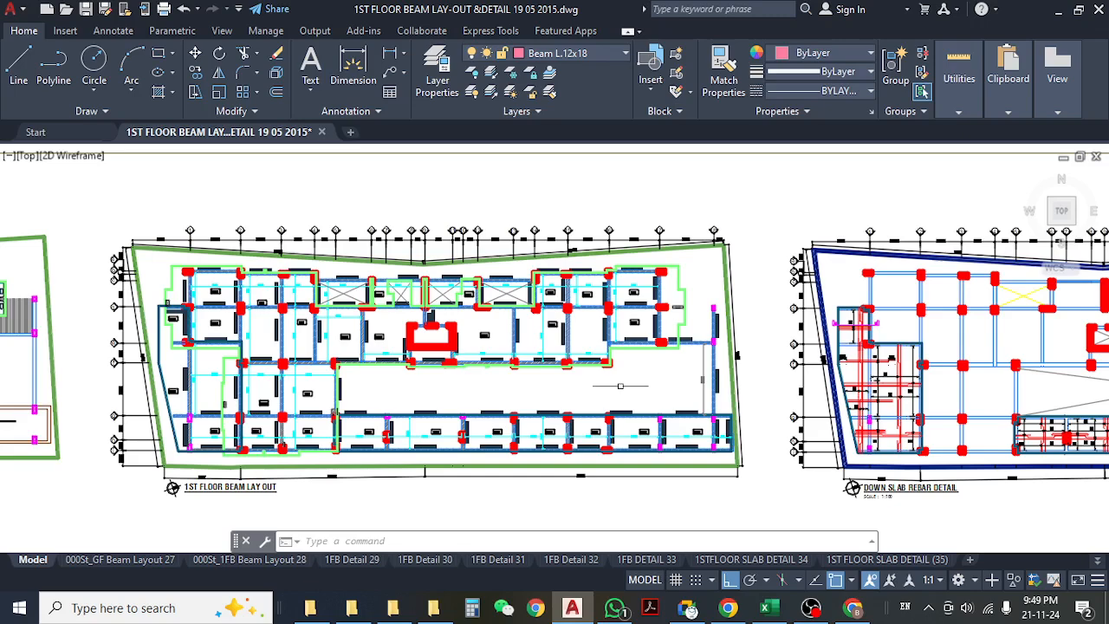
middle_click_drag(534, 379, 565, 389)
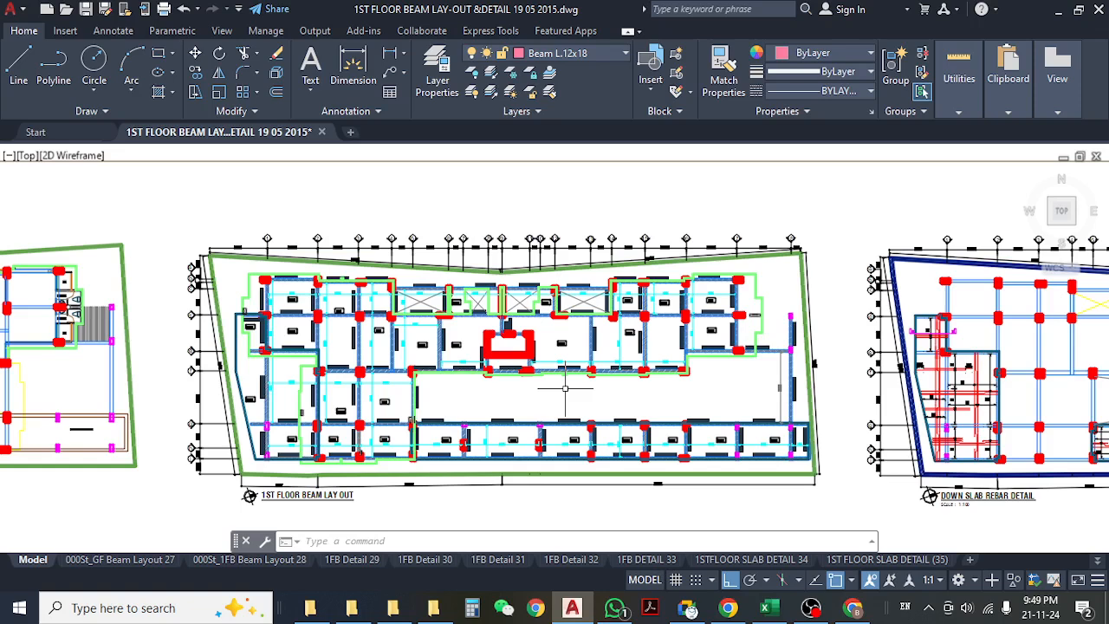
- Examine the floor beam long sections below the layout plans, starting with 1FB-01 to 1FB-04 and continuing through the lower rows
scroll(494, 342, "down", 6)
middle_click_drag(495, 397, 486, 299)
scroll(436, 339, "up", 4)
middle_click_drag(447, 336, 435, 371)
scroll(434, 364, "up", 5)
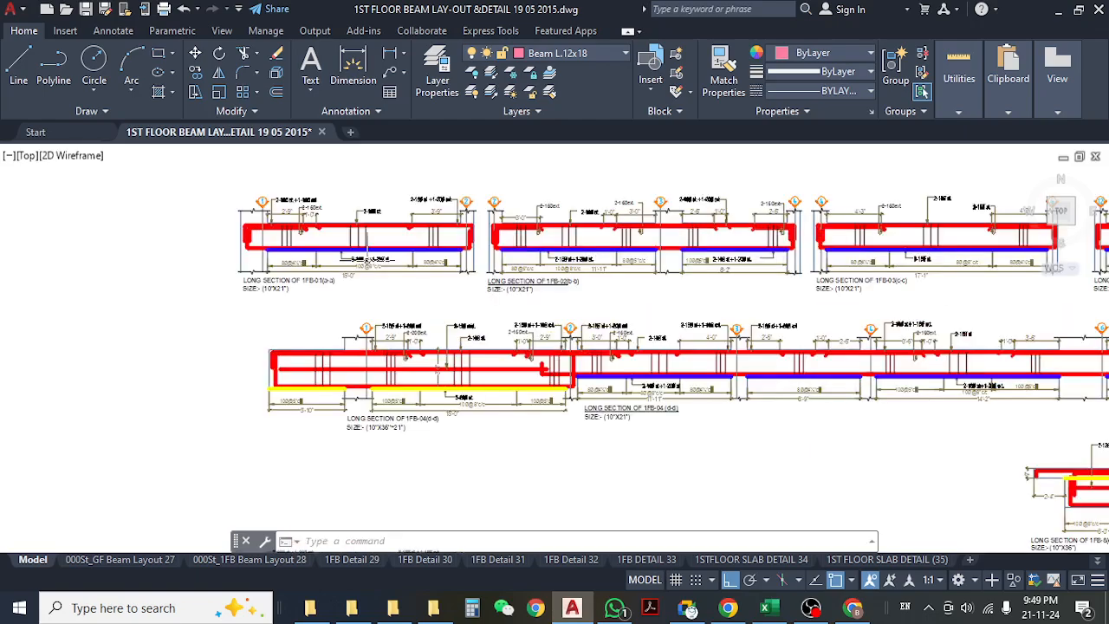
scroll(381, 253, "up", 2)
scroll(355, 269, "up", 4)
scroll(354, 275, "up", 1)
scroll(356, 275, "down", 3)
middle_click_drag(561, 272, 395, 260)
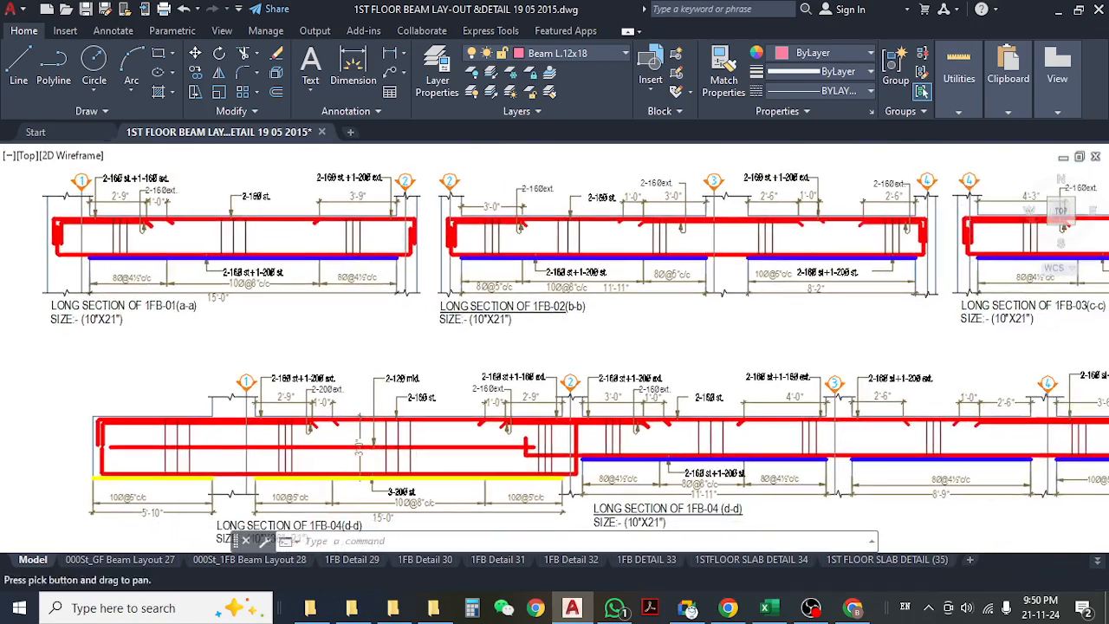
middle_click_drag(745, 265, 500, 271)
scroll(719, 280, "down", 6)
mouse_move(789, 408)
middle_mouse_down()
mouse_move(646, 319)
mouse_move(616, 314)
middle_mouse_up()
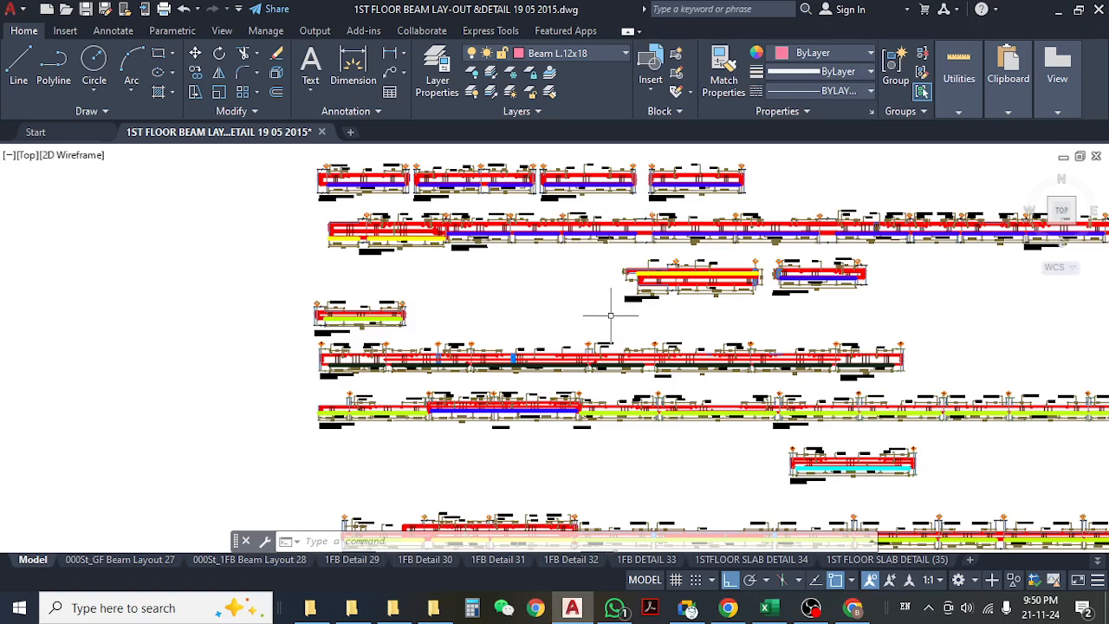
key("Escape")
key("Escape")
key("Escape")
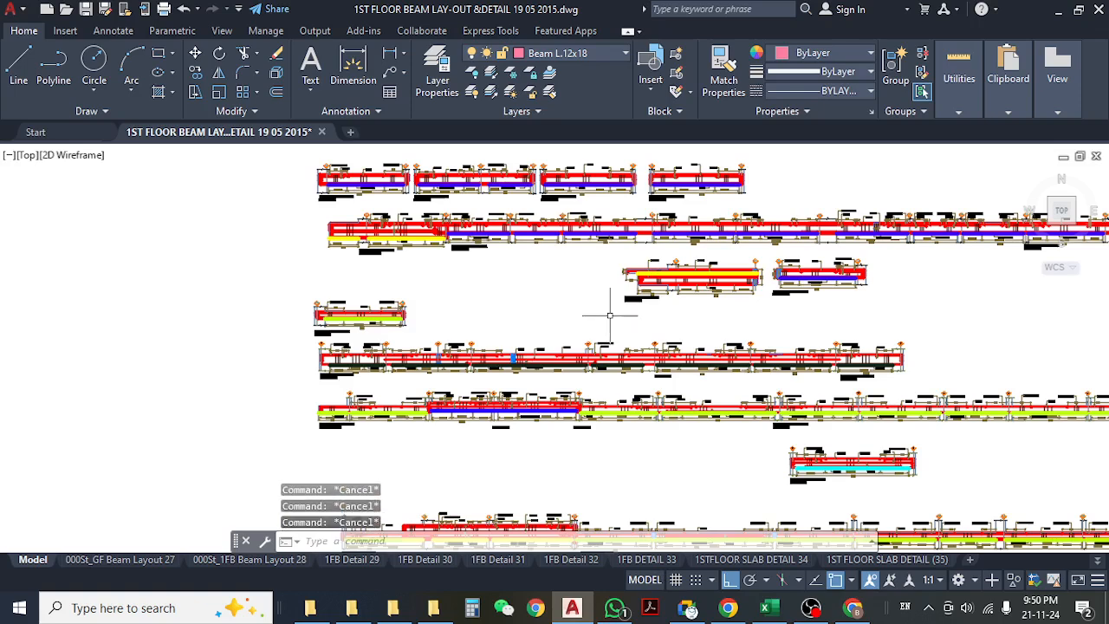
scroll(610, 315, "down", 5)
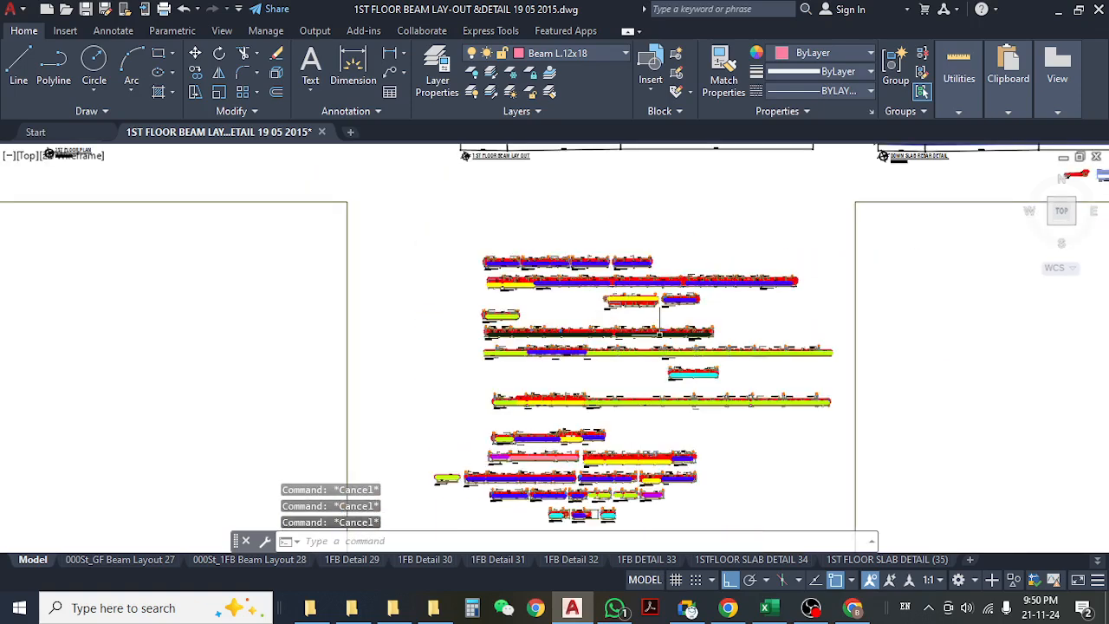
scroll(590, 421, "up", 4)
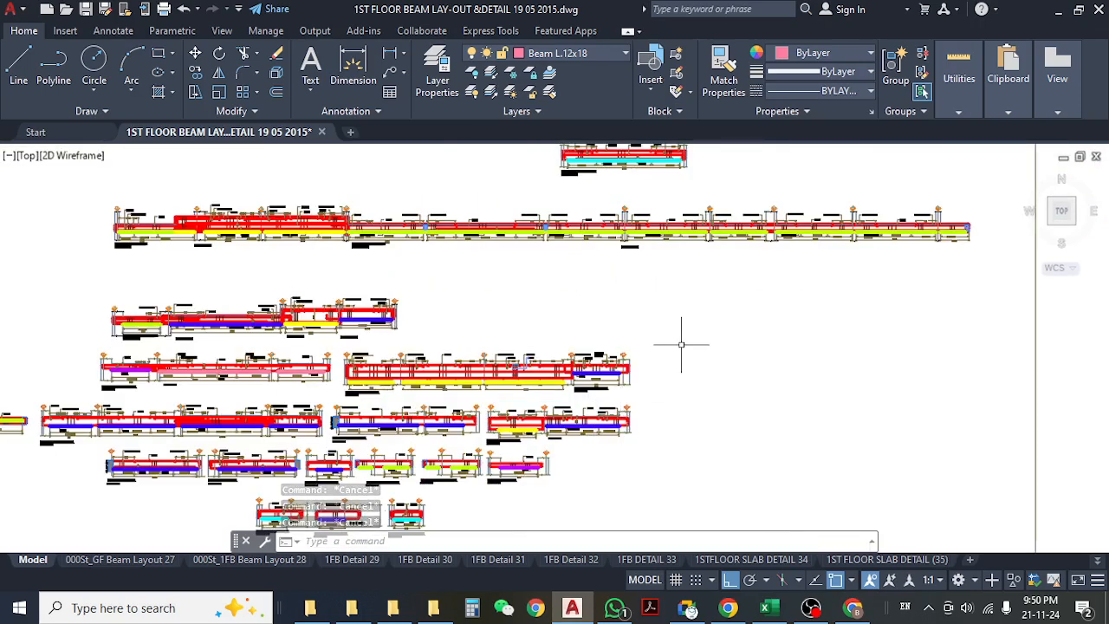
scroll(668, 354, "down", 5)
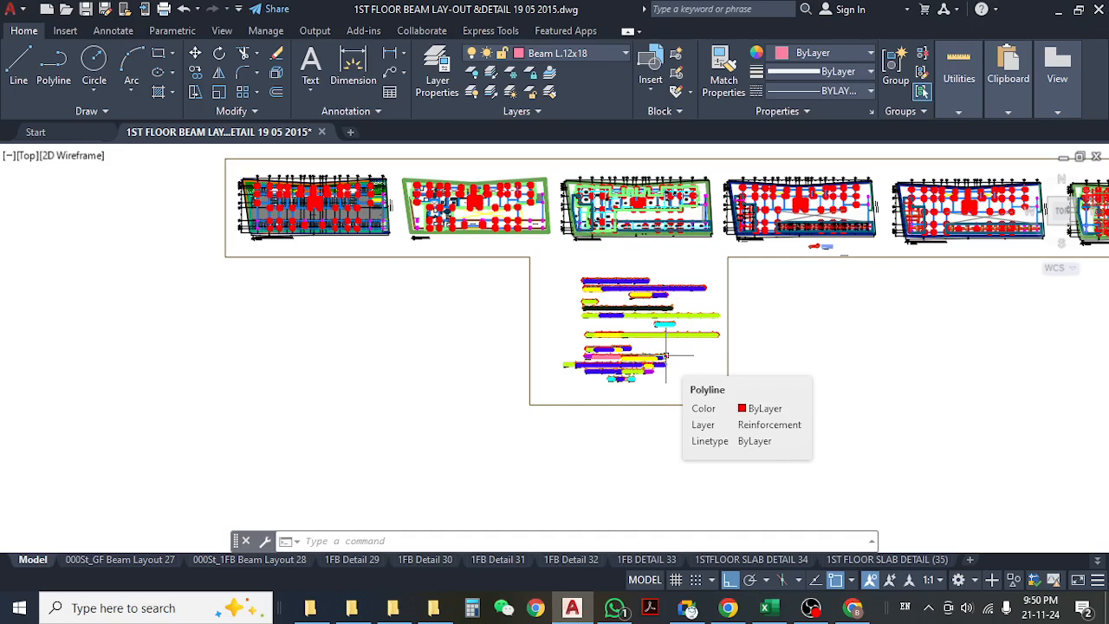
- Switch back to the Excel estimate and select the 1st floor slab row under Roof Slab on the Mason sheet
left_click(766, 608)
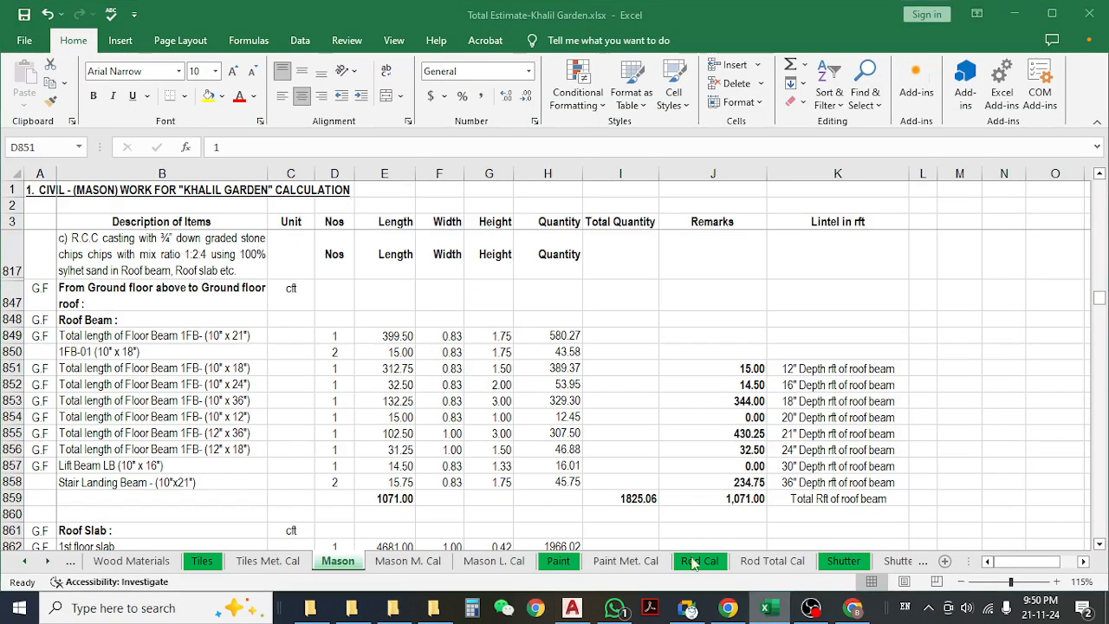
left_click(153, 400)
scroll(154, 398, "down", 3)
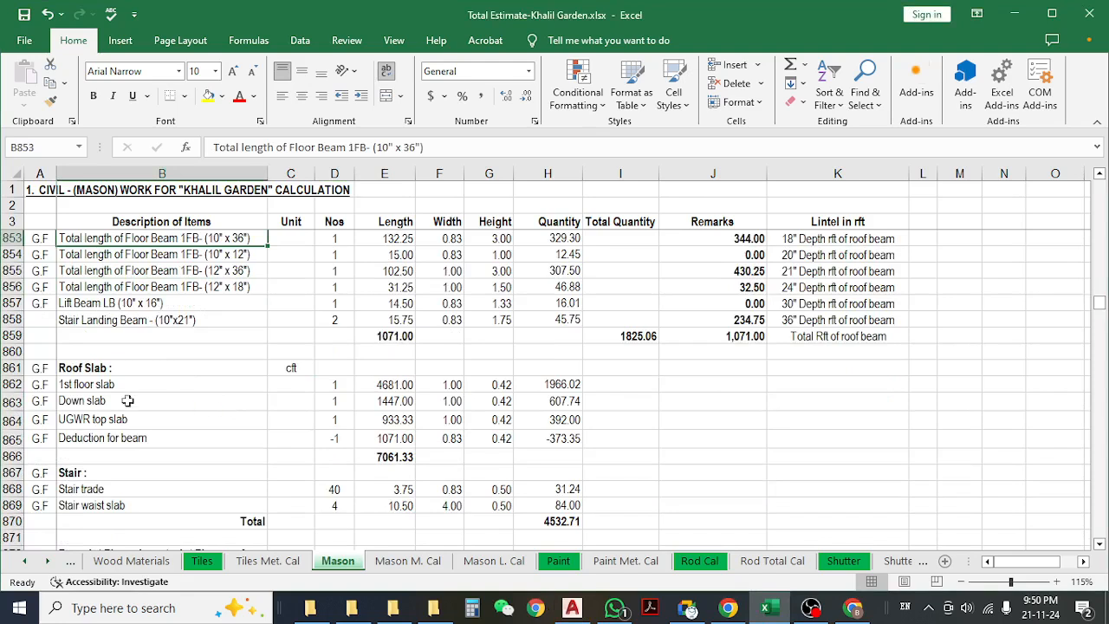
left_click(12, 384)
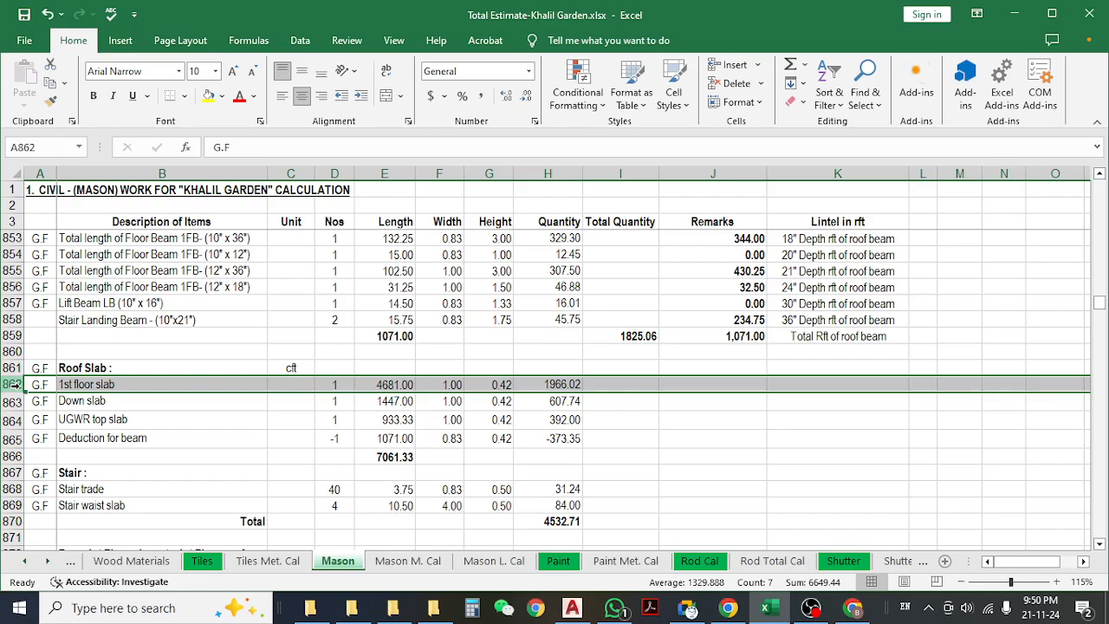
- Return to the AutoCAD drawing and bring the 1st floor plan into view
left_click(1017, 17)
scroll(394, 303, "up", 5)
mouse_move(394, 305)
middle_mouse_down()
mouse_move(511, 285)
mouse_move(468, 310)
middle_mouse_up()
middle_click_drag(682, 318, 620, 324)
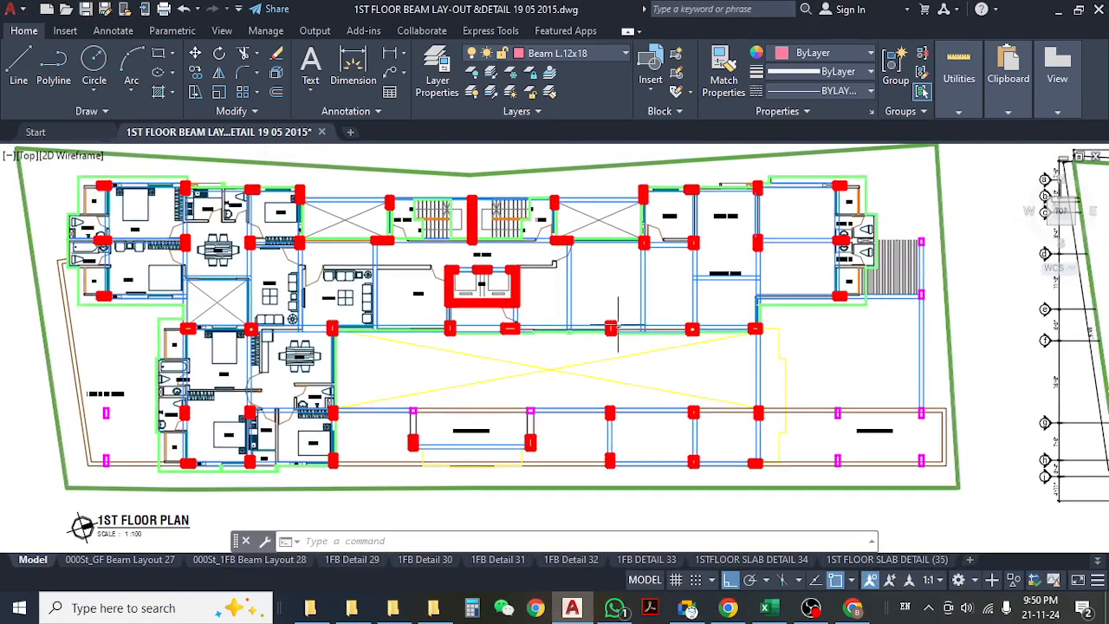
- Examine the slab thickness labels beside beams 1FB-04 and 1FB-14 on the 1st floor beam layout
scroll(390, 303, "down", 8)
scroll(482, 331, "up", 4)
scroll(340, 341, "up", 6)
middle_click_drag(405, 255, 351, 351)
middle_click_drag(554, 322, 433, 323)
scroll(324, 318, "up", 1)
scroll(323, 321, "up", 1)
scroll(288, 293, "up", 3)
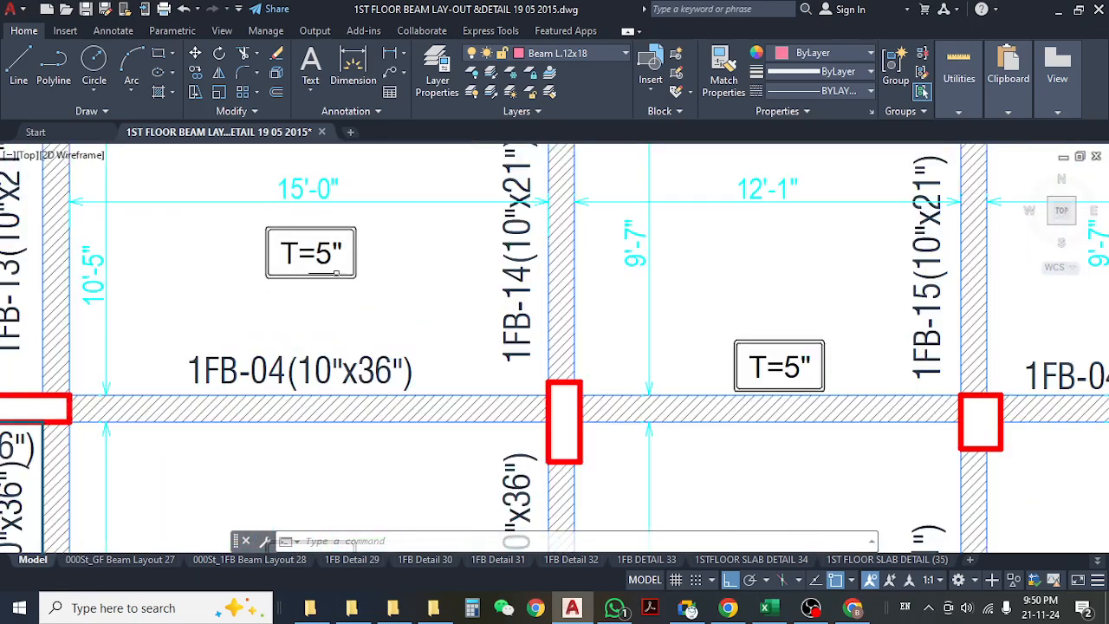
- Examine the slab thickness labels of the panels between beams 1FB-13 and 1FB-21 on the 1st floor beam layout
scroll(336, 274, "down", 3)
middle_click_drag(521, 328, 258, 314)
middle_click_drag(437, 301, 539, 313)
middle_click_drag(445, 399, 444, 290)
middle_click_drag(388, 315, 436, 314)
middle_click_drag(343, 294, 585, 344)
middle_click_drag(438, 317, 440, 383)
middle_click_drag(514, 304, 469, 322)
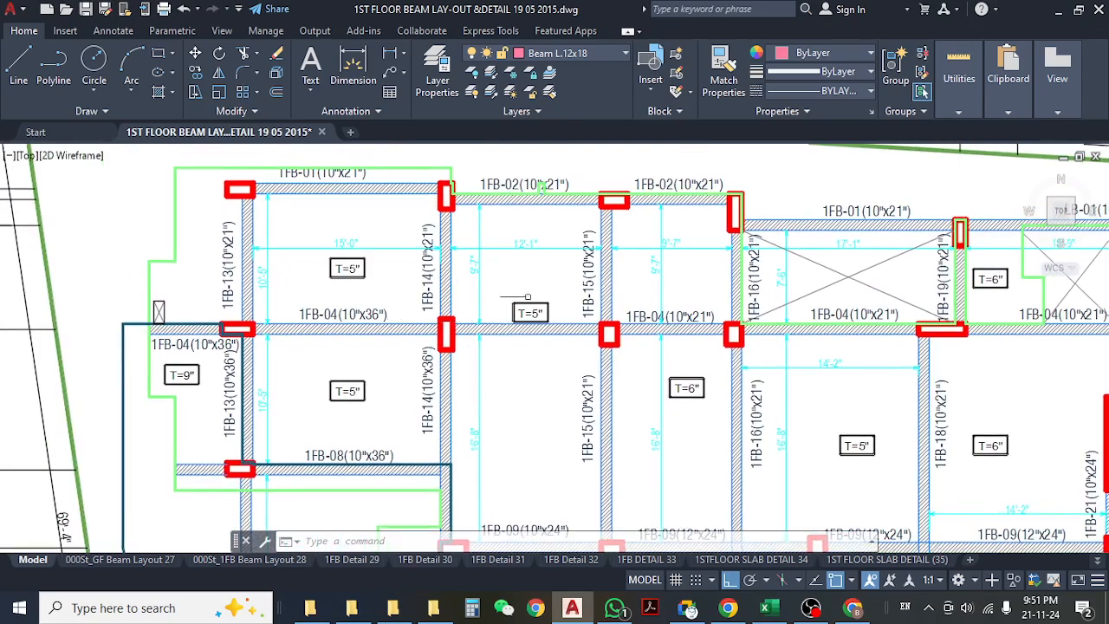
middle_click_drag(525, 293, 518, 289)
mouse_move(644, 295)
middle_mouse_down()
mouse_move(503, 297)
mouse_move(471, 243)
middle_mouse_up()
mouse_move(489, 325)
middle_mouse_down()
mouse_move(486, 312)
mouse_move(487, 350)
middle_mouse_up()
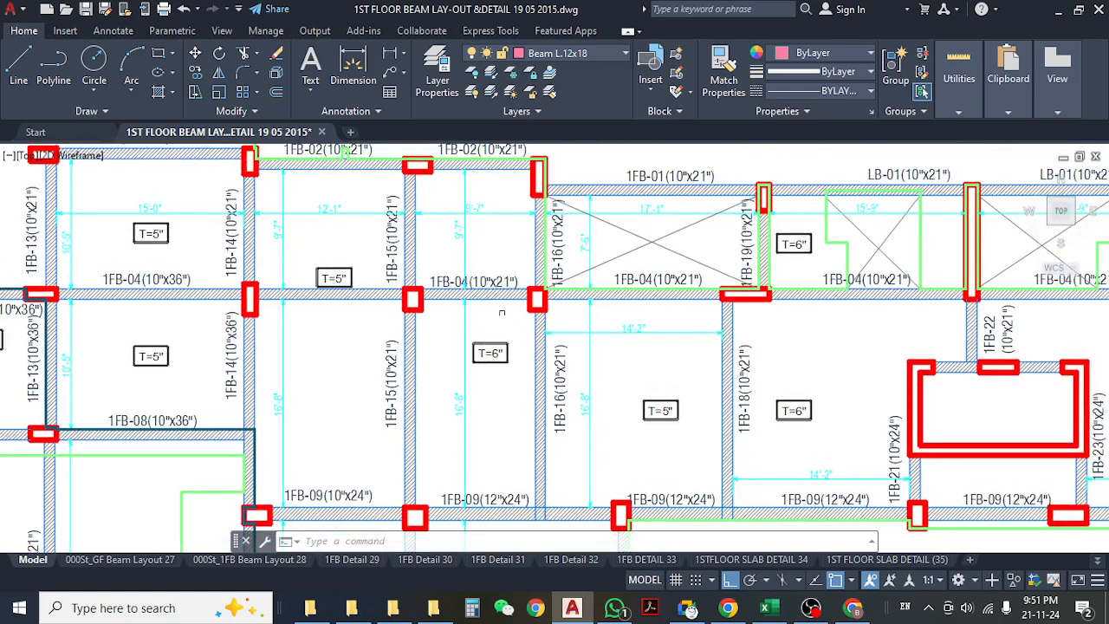
middle_click_drag(493, 349, 525, 355)
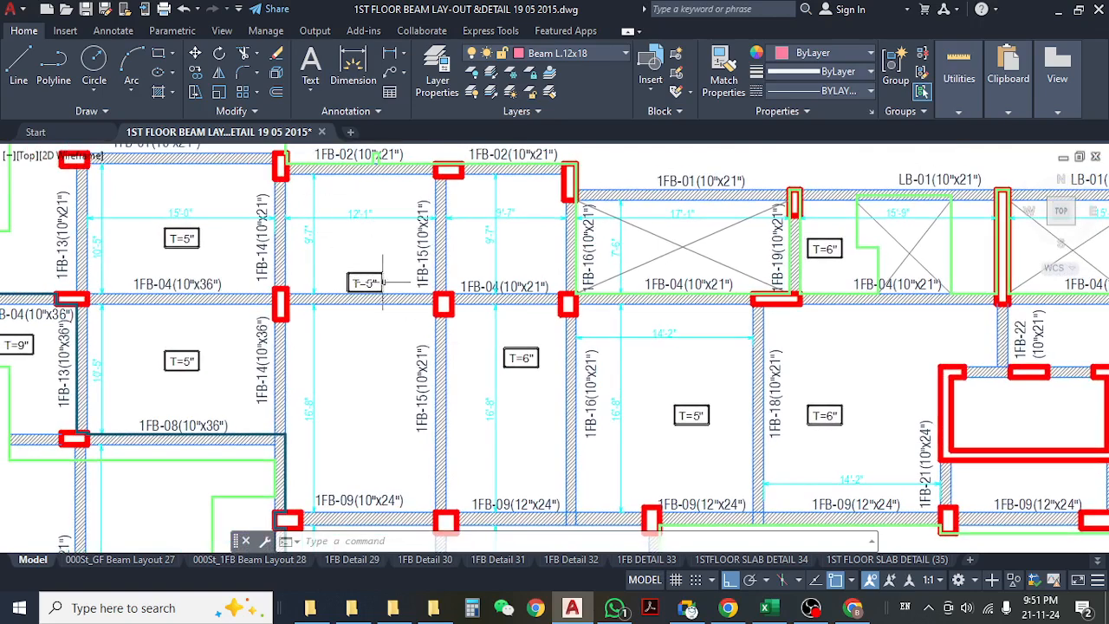
scroll(495, 248, "down", 6)
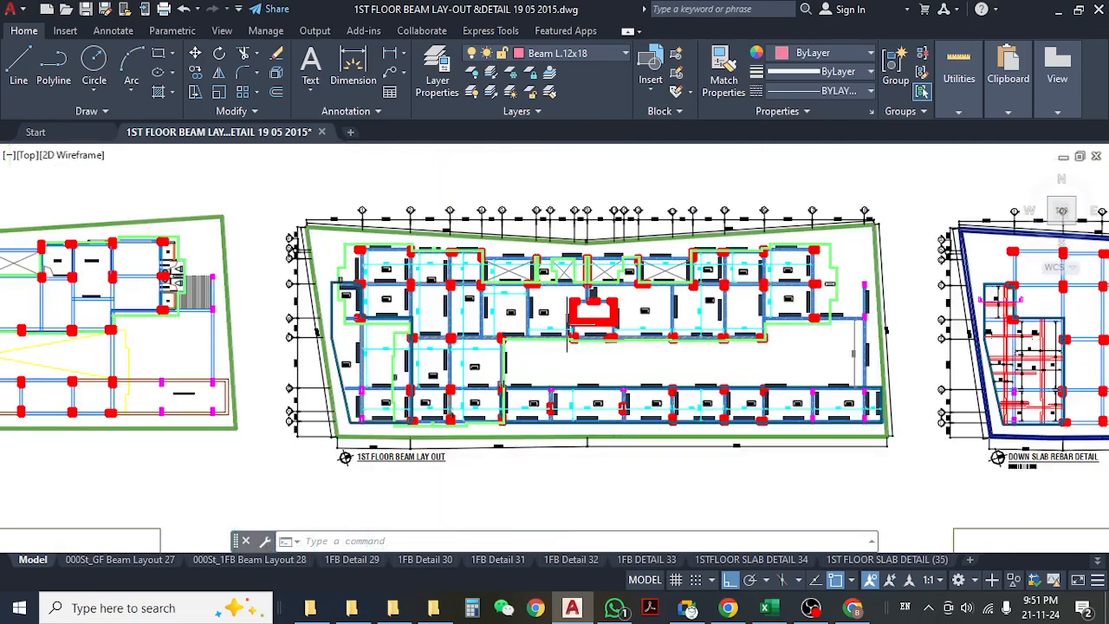
- Highlight the crossed void between 1FB-16 and 1FB-19 and the stair opening beside 1FB-19, clearing each selection
scroll(485, 275, "up", 6)
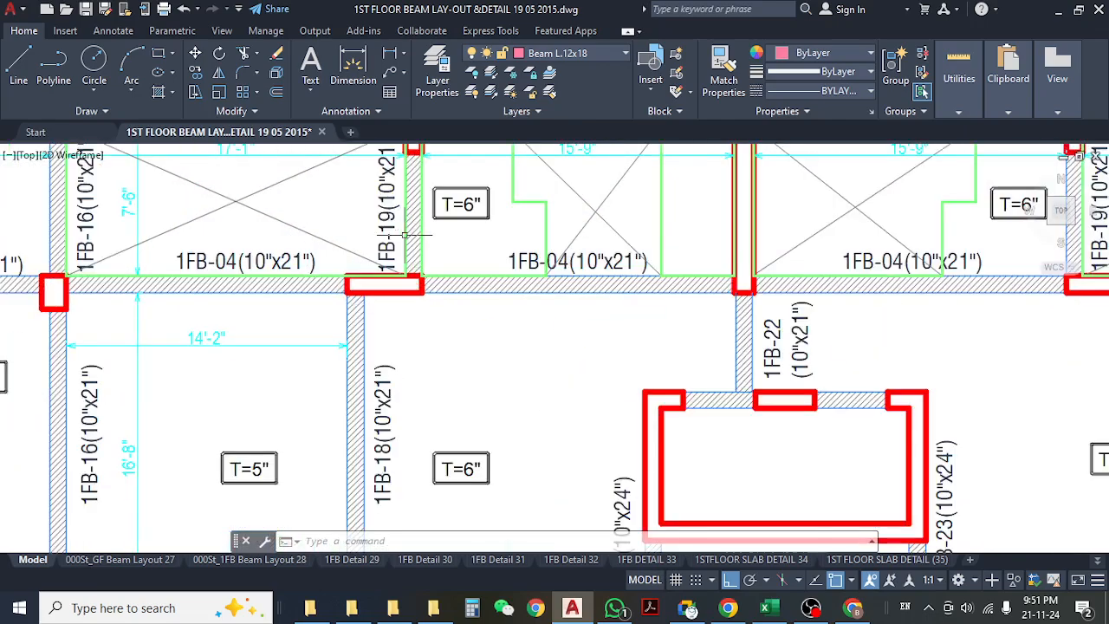
left_click_drag(589, 251, 471, 317)
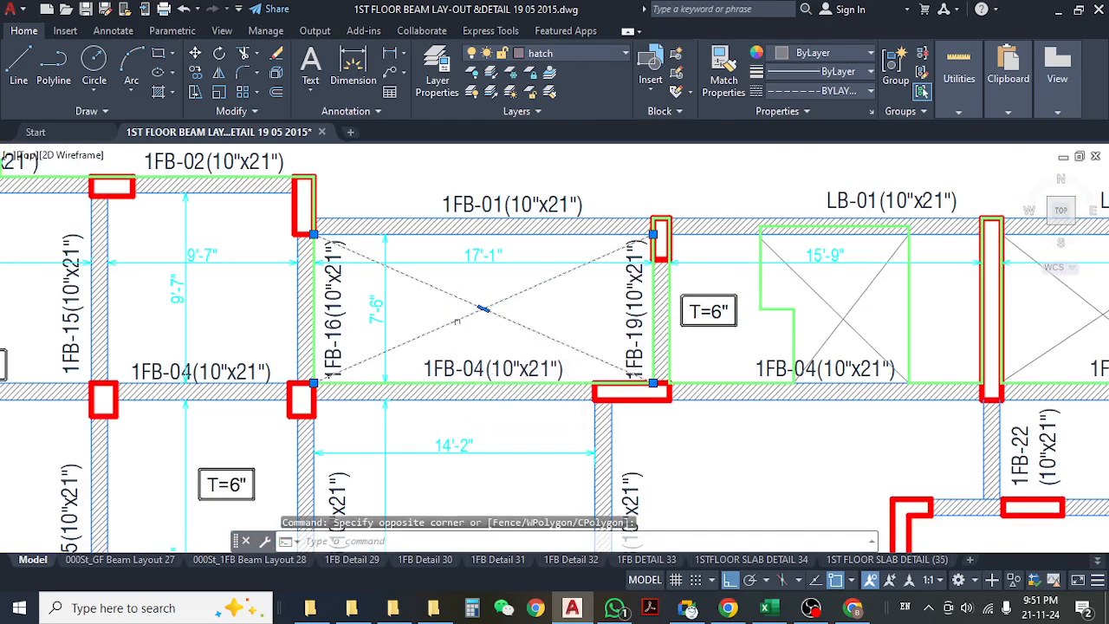
key("Escape")
scroll(459, 317, "down", 3)
middle_click_drag(777, 366, 454, 355)
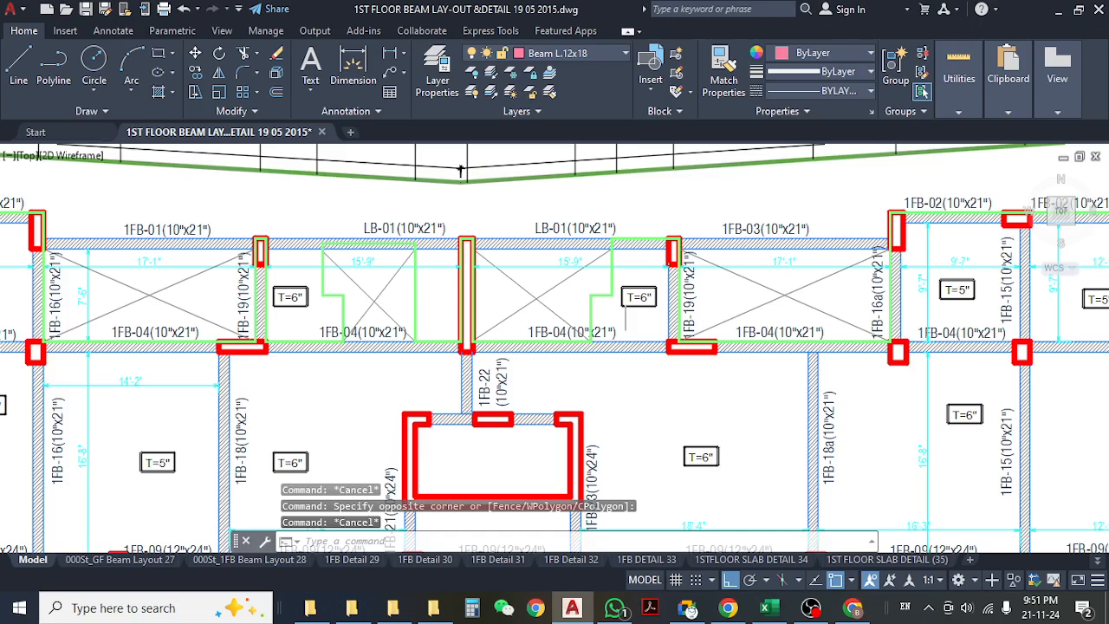
scroll(565, 302, "up", 2)
left_click_drag(532, 278, 504, 315)
scroll(505, 317, "down", 2)
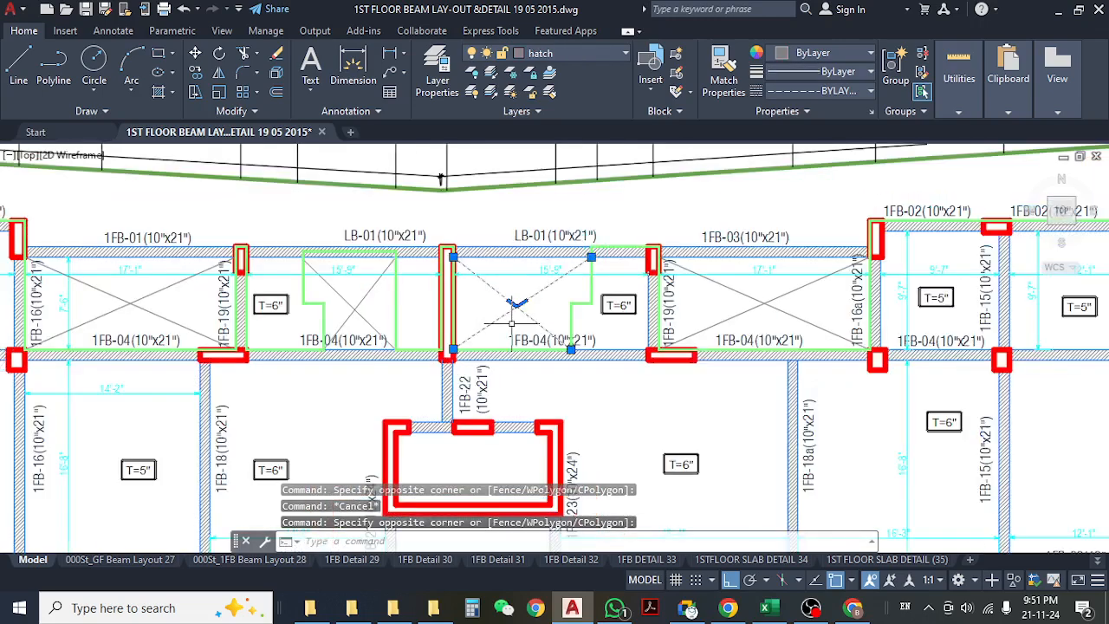
middle_click_drag(640, 385, 580, 385)
scroll(600, 338, "up", 1)
scroll(607, 305, "up", 1)
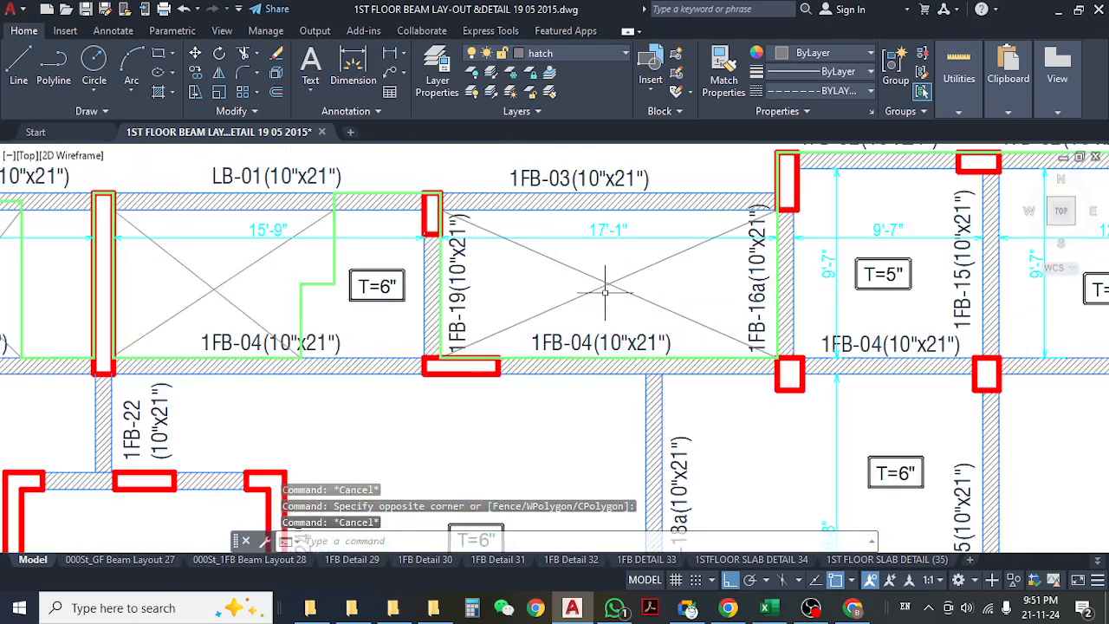
key("Escape")
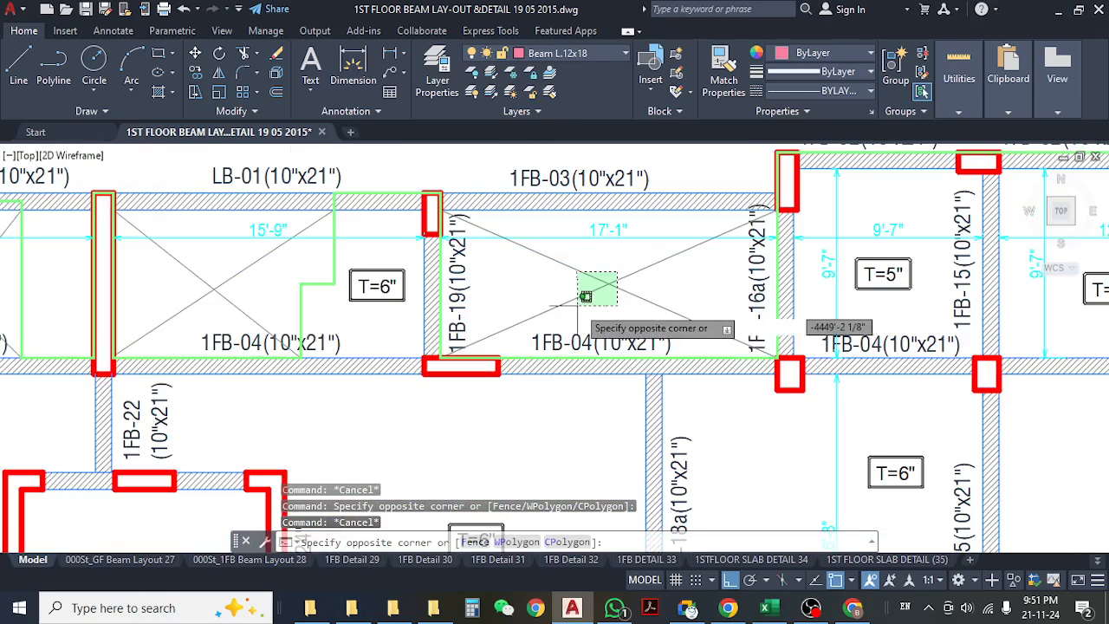
- Select the cross marks of both 17'-1" voids on the 1st floor beam layout together
left_click(607, 316)
scroll(613, 320, "down", 2)
middle_click_drag(244, 339, 418, 351)
left_click(390, 317)
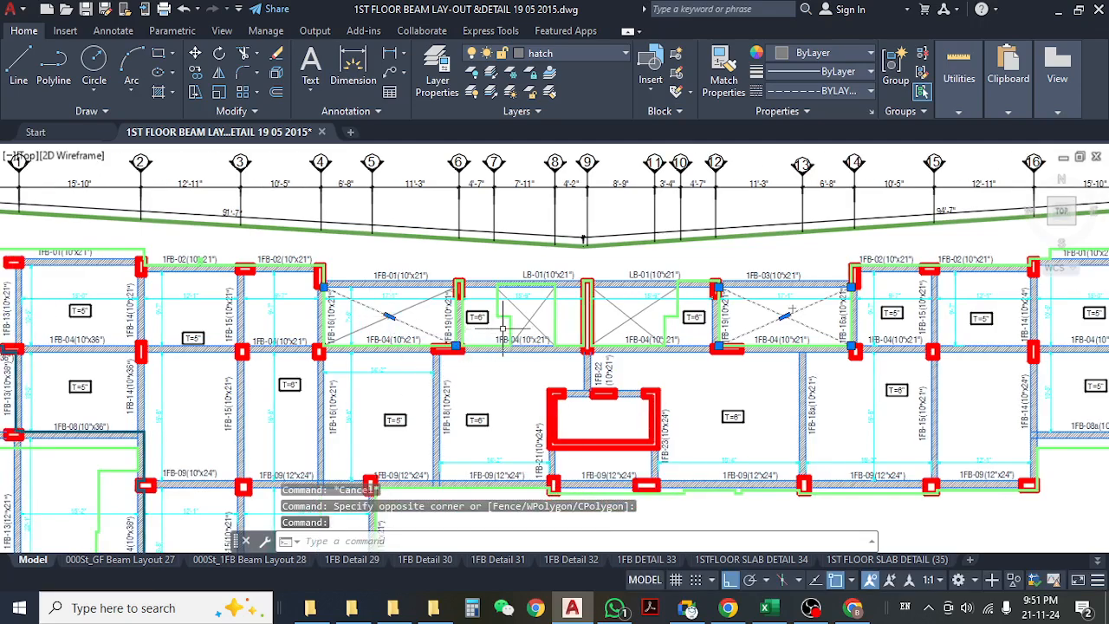
- Examine the stair openings, the lift core and the slab panels around it on the 1st floor beam layout
scroll(509, 316, "up", 2)
middle_click_drag(629, 314, 547, 317)
scroll(540, 336, "down", 2)
middle_click_drag(667, 369, 574, 204)
middle_click_drag(499, 335, 532, 359)
scroll(498, 285, "up", 1)
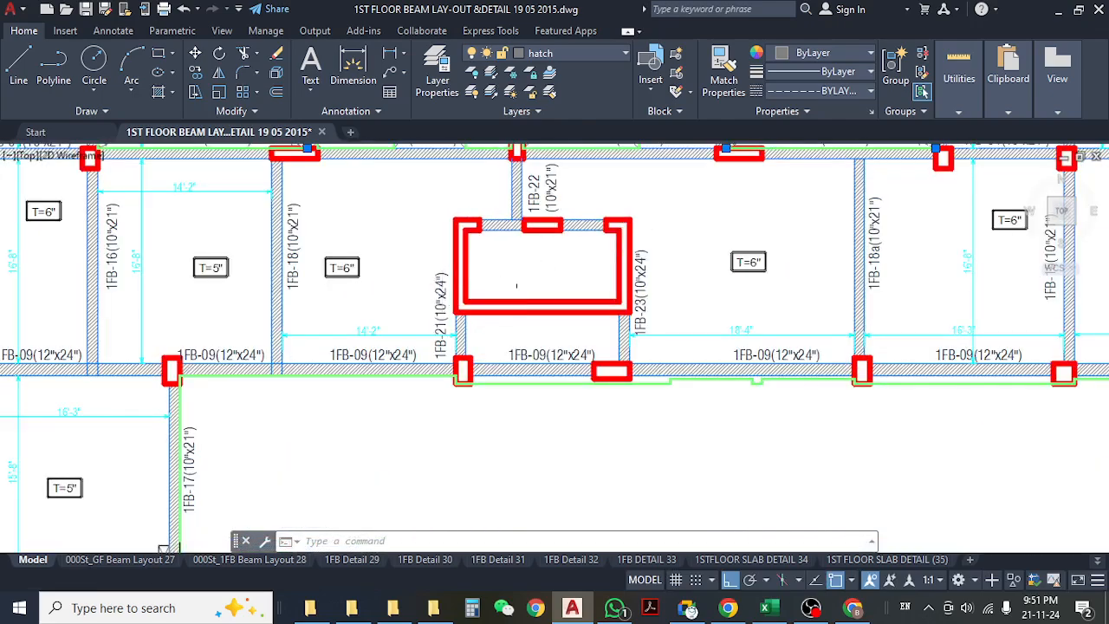
scroll(482, 258, "down", 4)
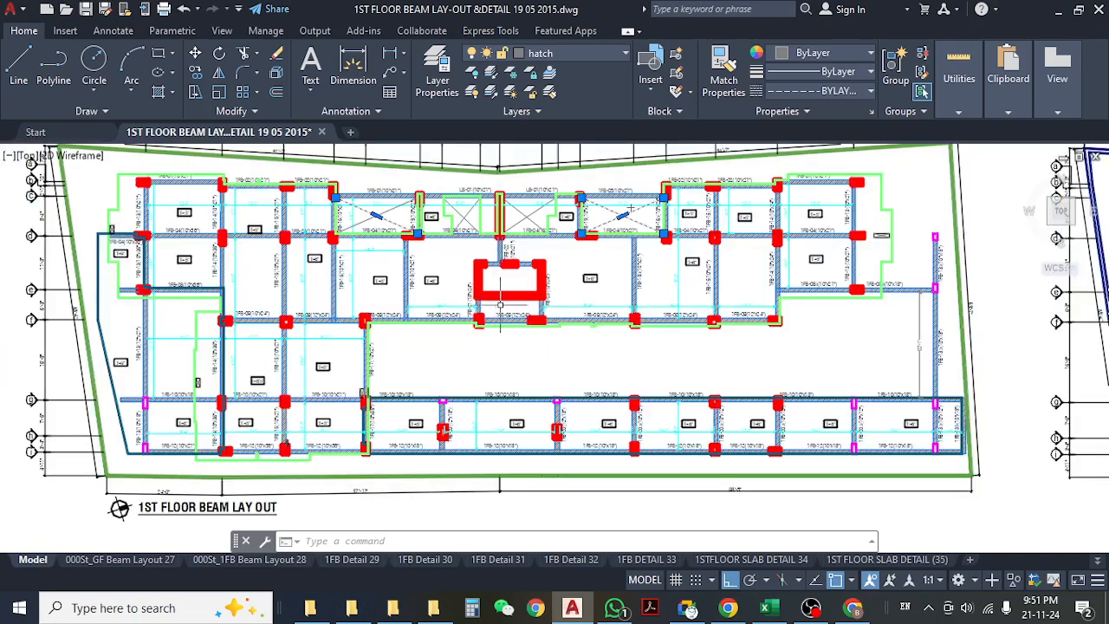
- Highlight the lift opening's cross mark on the Down Slab Rebar Detail plan and clear the selection
middle_click_drag(511, 310, 633, 326)
scroll(263, 316, "up", 4)
middle_click_drag(159, 308, 468, 339)
scroll(448, 337, "down", 5)
middle_click_drag(817, 356, 644, 366)
scroll(758, 364, "up", 7)
left_click(782, 297)
left_click(744, 316)
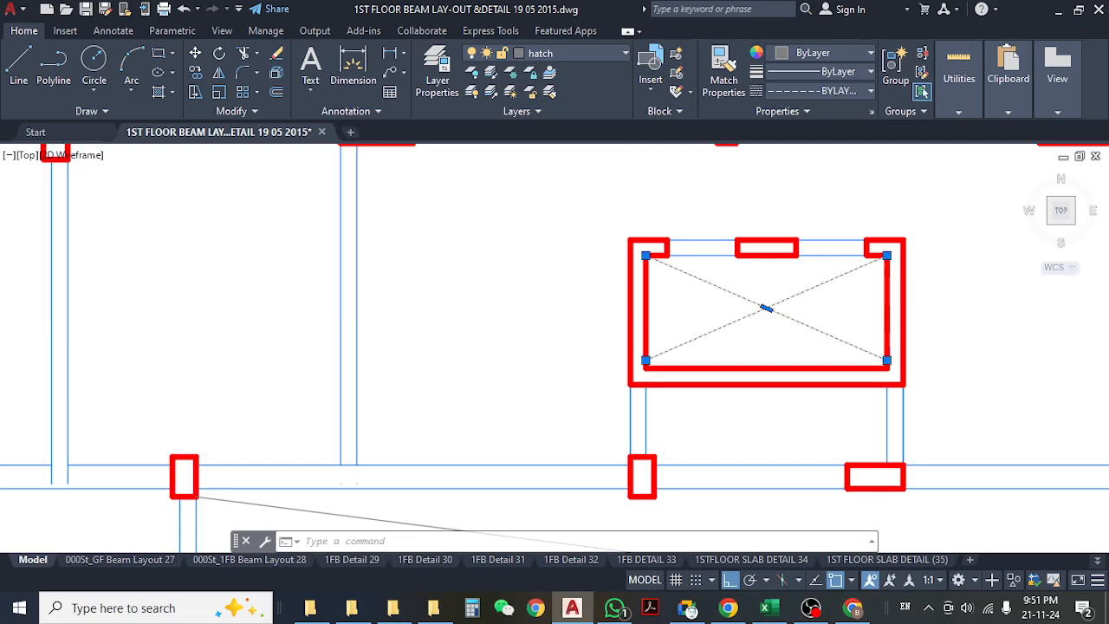
scroll(700, 336, "down", 3)
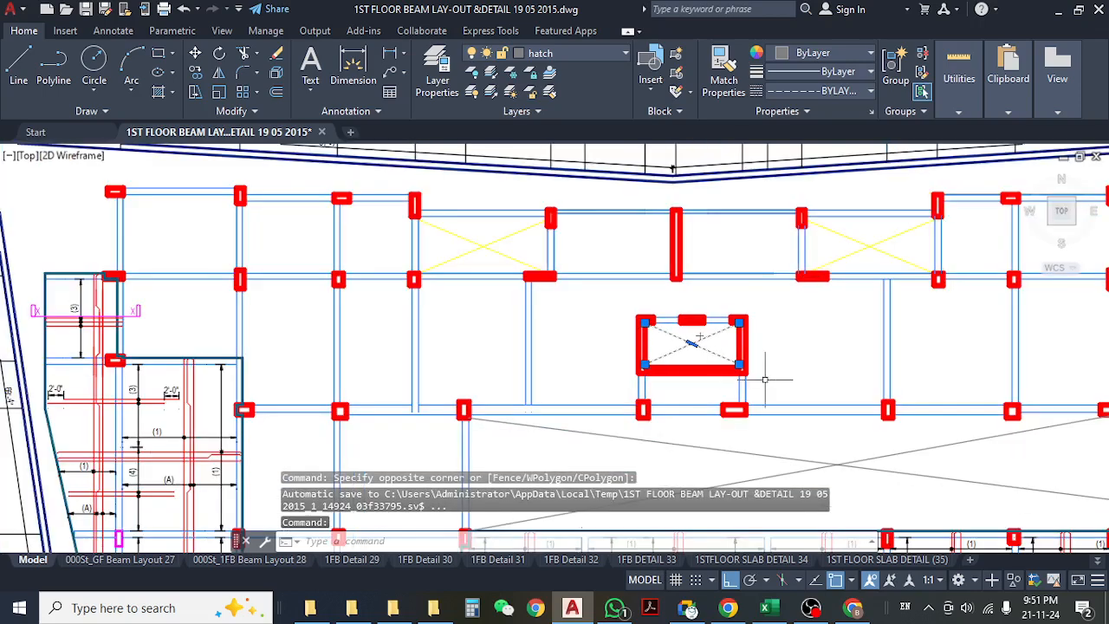
mouse_move(765, 380)
middle_mouse_down()
mouse_move(672, 309)
mouse_move(788, 327)
middle_mouse_up()
key("Escape")
key("Escape")
scroll(711, 317, "down", 2)
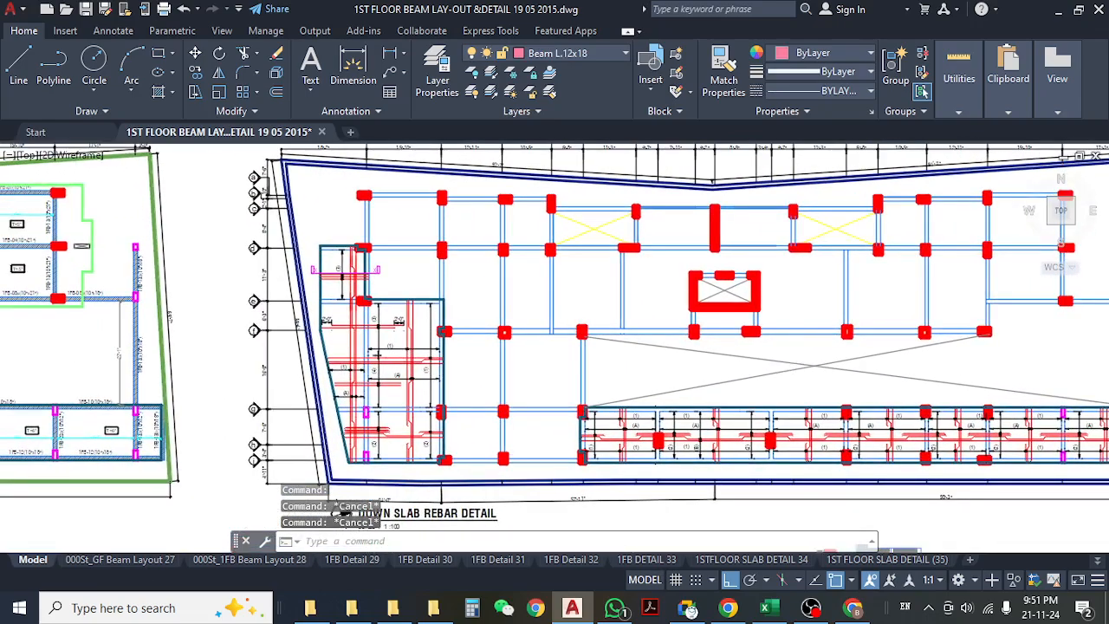
- Examine the down slab areas on the Down Slab Rebar Detail plan and compare them with the 1st floor beam layout
middle_click_drag(688, 381, 401, 338)
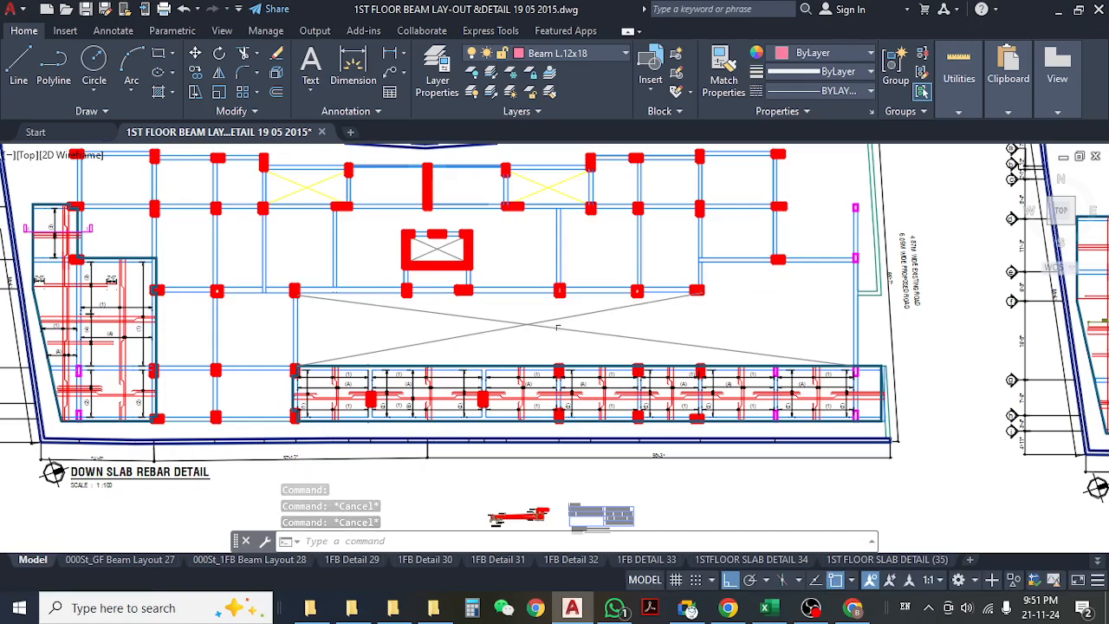
scroll(845, 329, "down", 4)
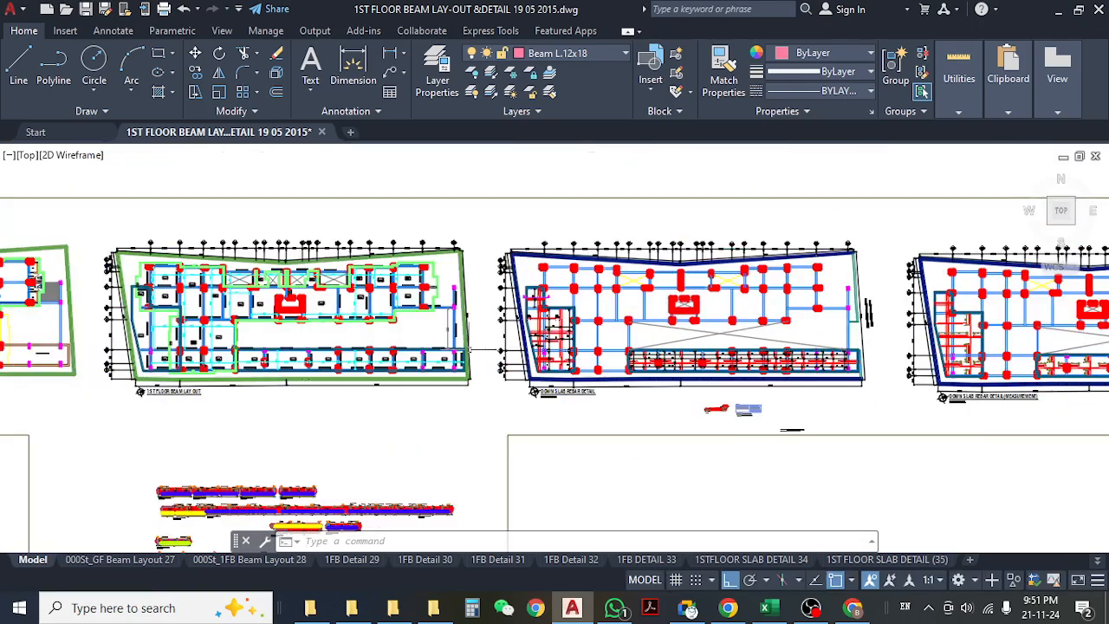
scroll(334, 342, "up", 4)
scroll(334, 346, "up", 2)
middle_click_drag(407, 342, 599, 361)
scroll(612, 326, "down", 7)
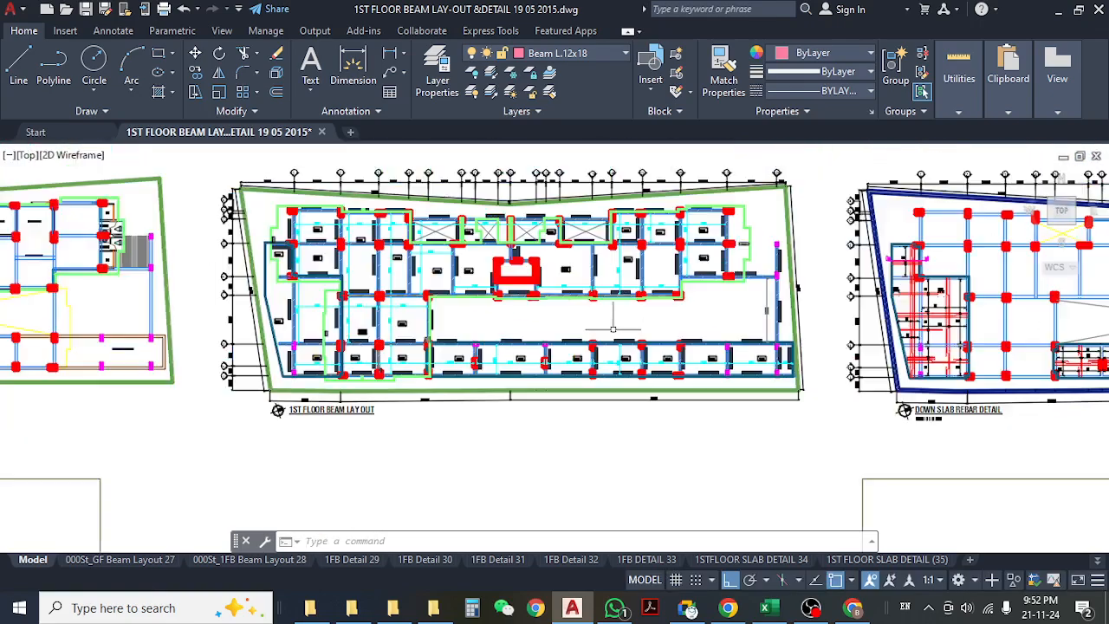
- Highlight the large crossed void above the car parking roof on the 1st floor plan and clear the selection
middle_click_drag(529, 329, 550, 331)
scroll(308, 317, "up", 6)
left_click(317, 304)
left_click(308, 319)
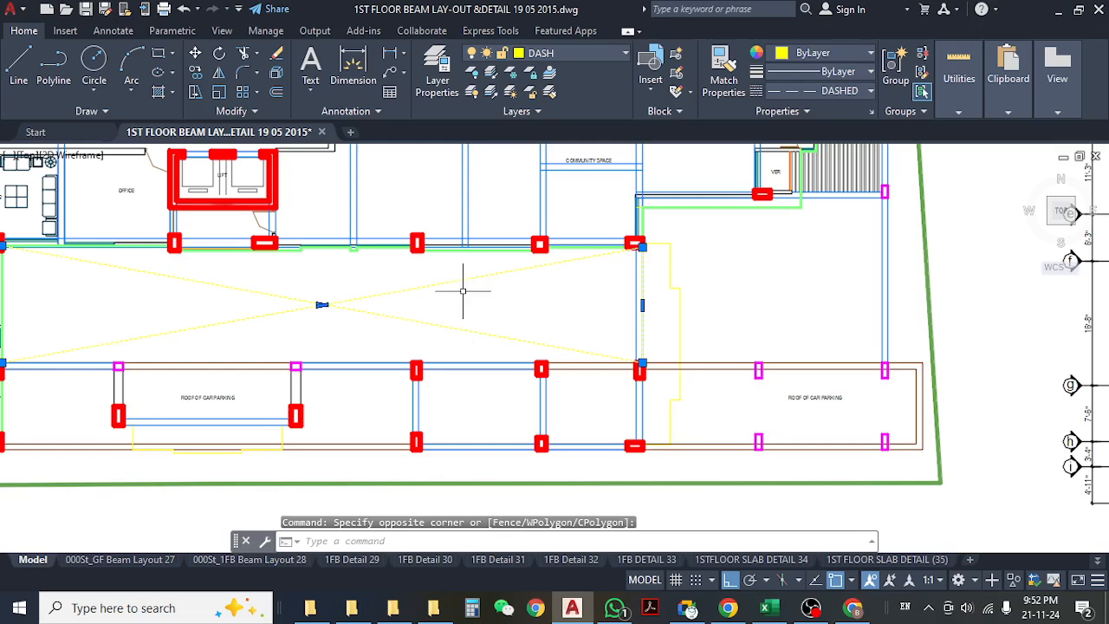
scroll(463, 292, "down", 5)
key("Escape")
- Select the yellow dashed outline beside the large void's east end on the 1st floor plan
scroll(607, 299, "up", 5)
left_click(620, 296)
left_click(579, 306)
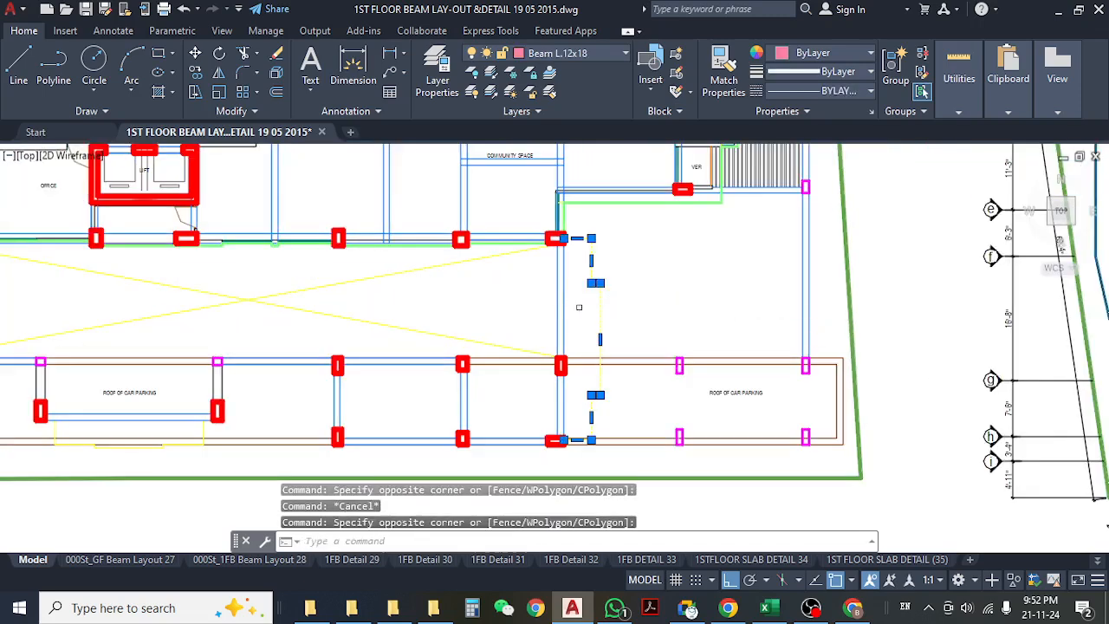
scroll(624, 299, "down", 5)
scroll(333, 351, "up", 5)
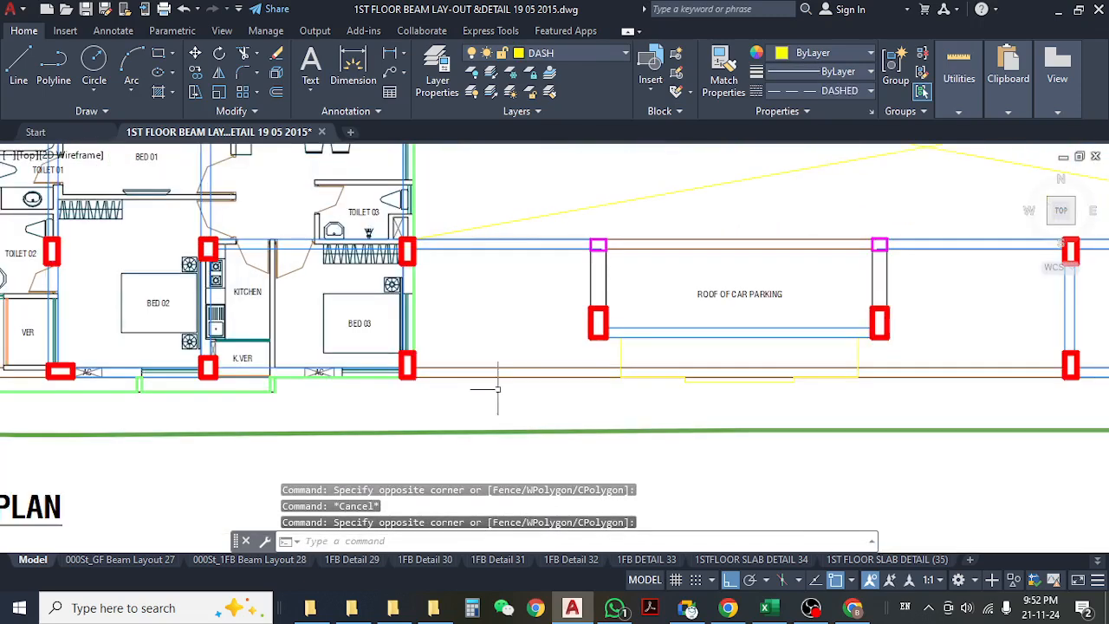
- Examine the apartment rooms, verandahs and outer slab edge on the 1st floor plan, from the west units to the prayer space
scroll(589, 391, "down", 2)
middle_click_drag(456, 320, 520, 459)
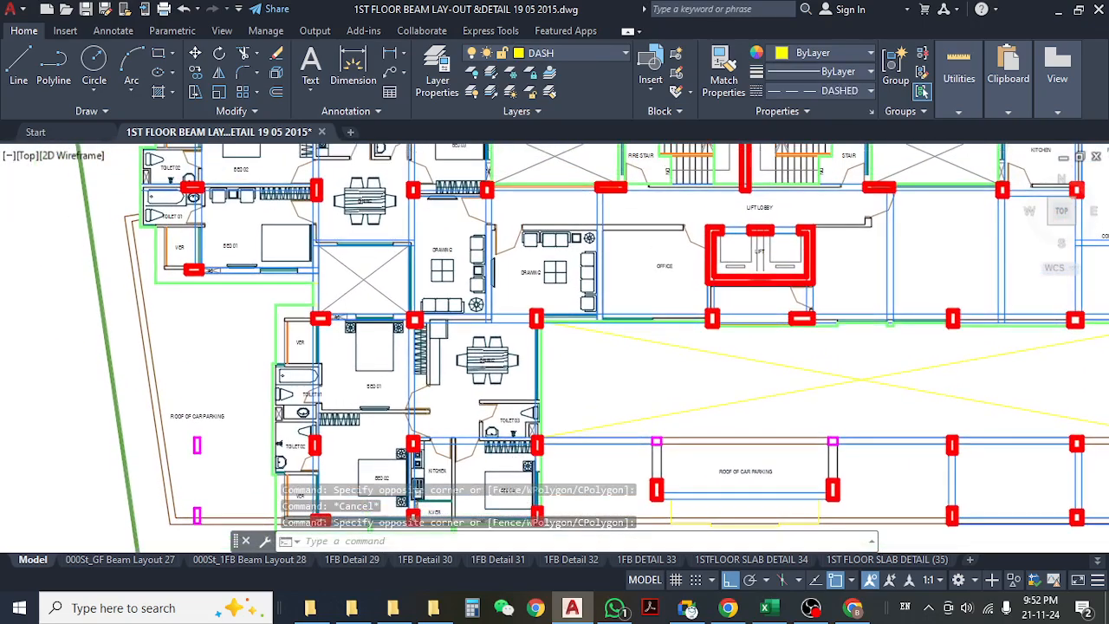
middle_click_drag(329, 305, 363, 427)
middle_click_drag(590, 383, 558, 368)
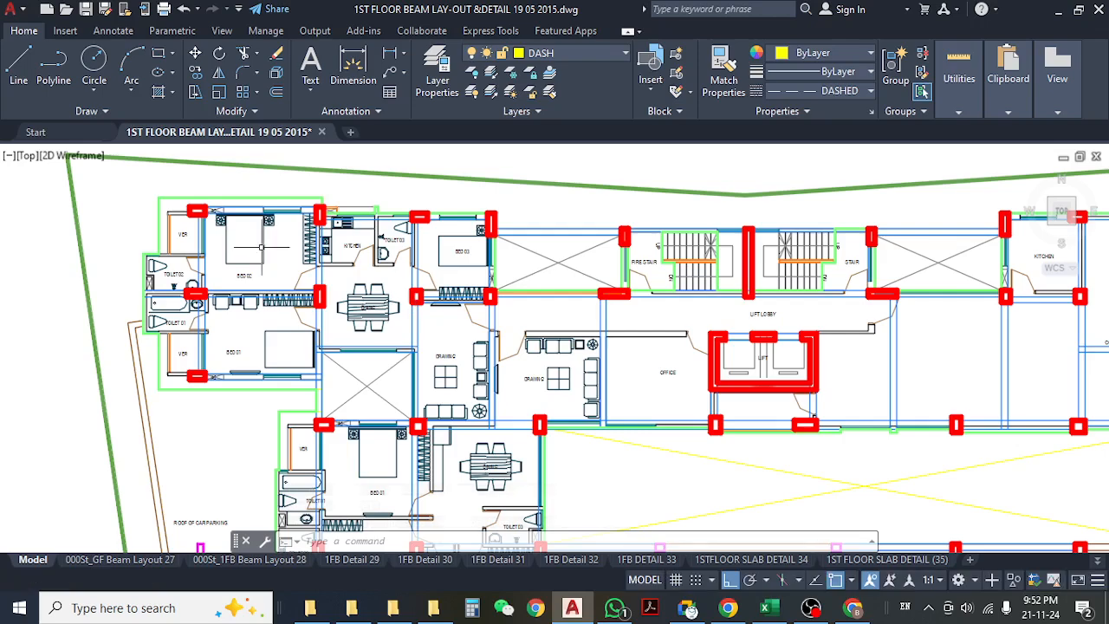
middle_click_drag(537, 263, 272, 264)
middle_click_drag(638, 267, 413, 286)
scroll(748, 232, "up", 4)
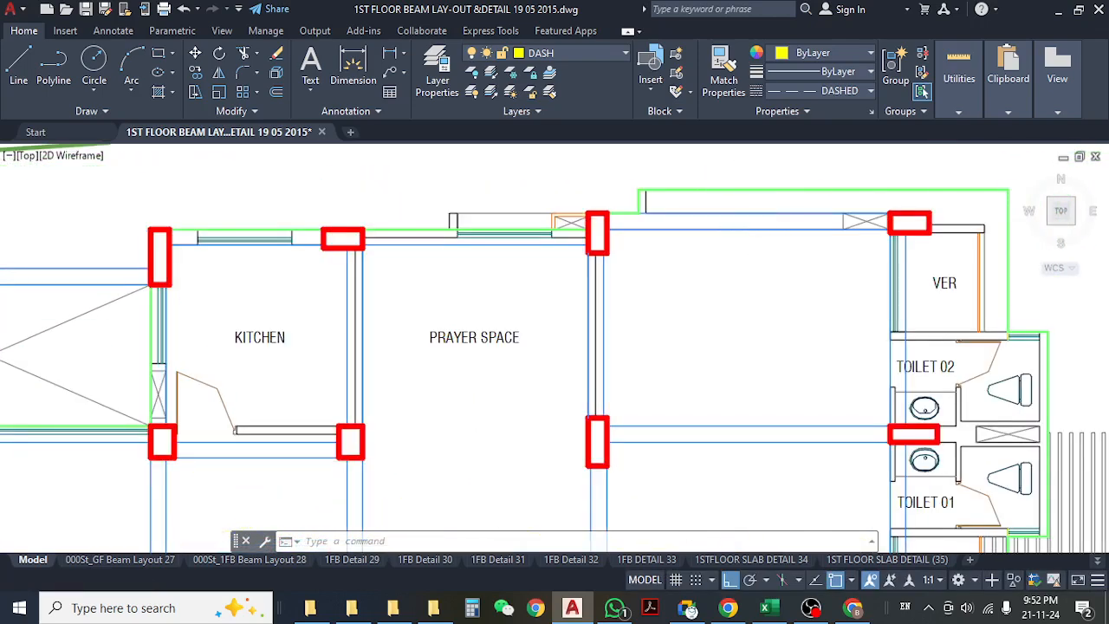
- Highlight the green slab boundary outline around the whole 1st floor plan and clear the selection
key("ctrl+a")
scroll(688, 244, "down", 4)
mouse_move(596, 354)
middle_mouse_down()
mouse_move(708, 263)
mouse_move(908, 262)
middle_mouse_up()
middle_click_drag(532, 314, 727, 250)
scroll(621, 344, "down", 4)
middle_click_drag(454, 304, 422, 361)
middle_click_drag(525, 375, 340, 348)
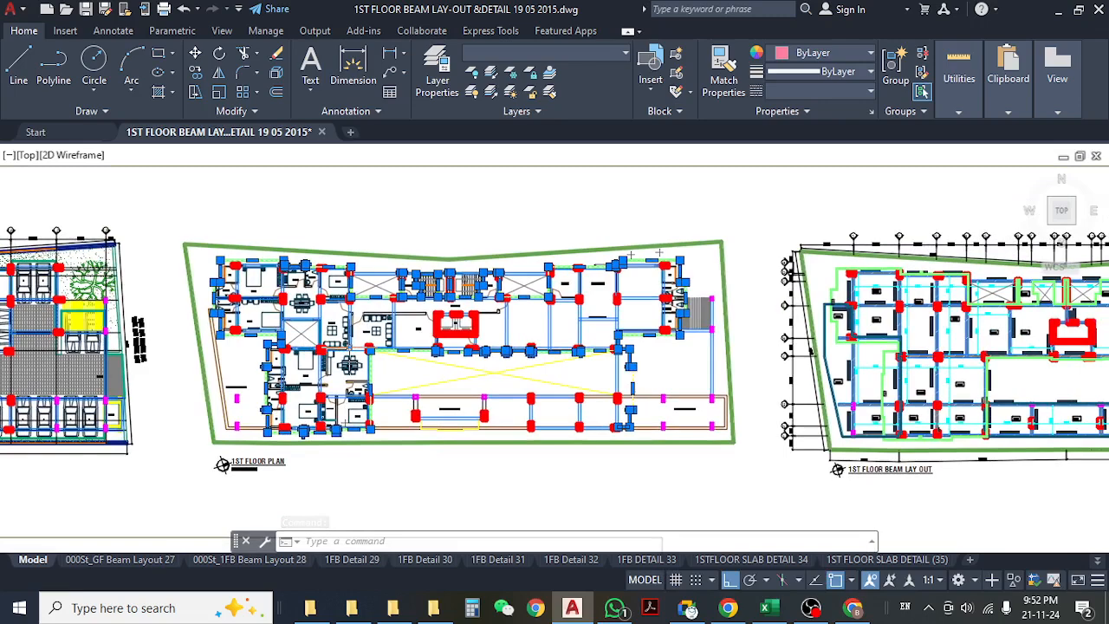
middle_click_drag(598, 375, 529, 309)
key("Escape")
- Examine the green slab boundary on the 1st floor beam layout, focusing on the north-west bays around 1FB-13 and 1FB-14
mouse_move(839, 338)
middle_mouse_down()
mouse_move(682, 337)
mouse_move(509, 363)
mouse_move(534, 357)
middle_mouse_up()
scroll(382, 295, "up", 2)
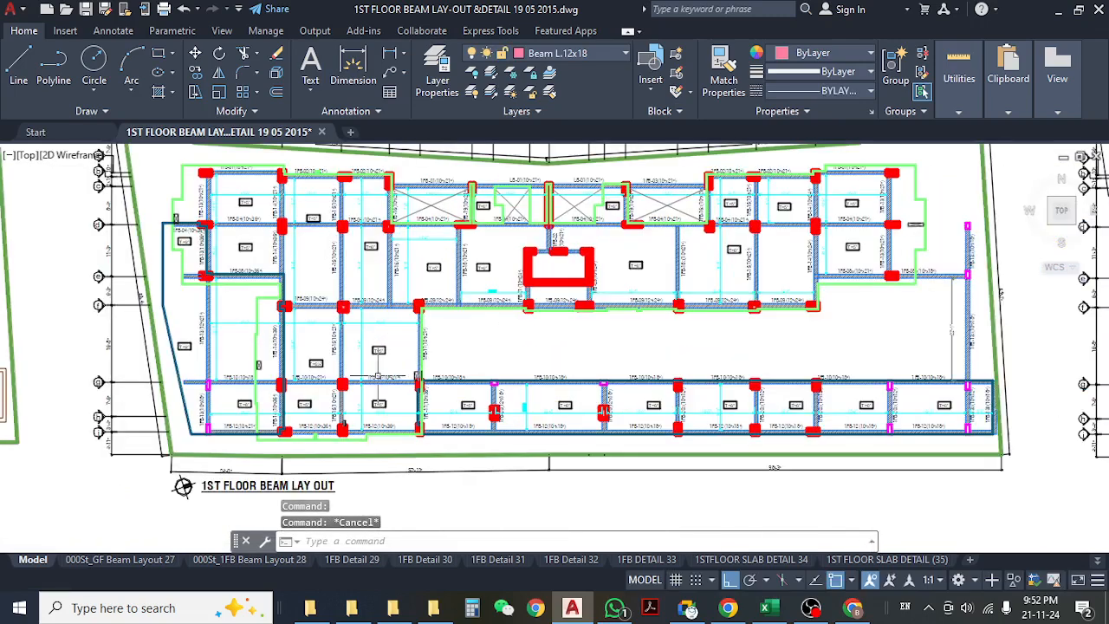
middle_click_drag(645, 323, 586, 383)
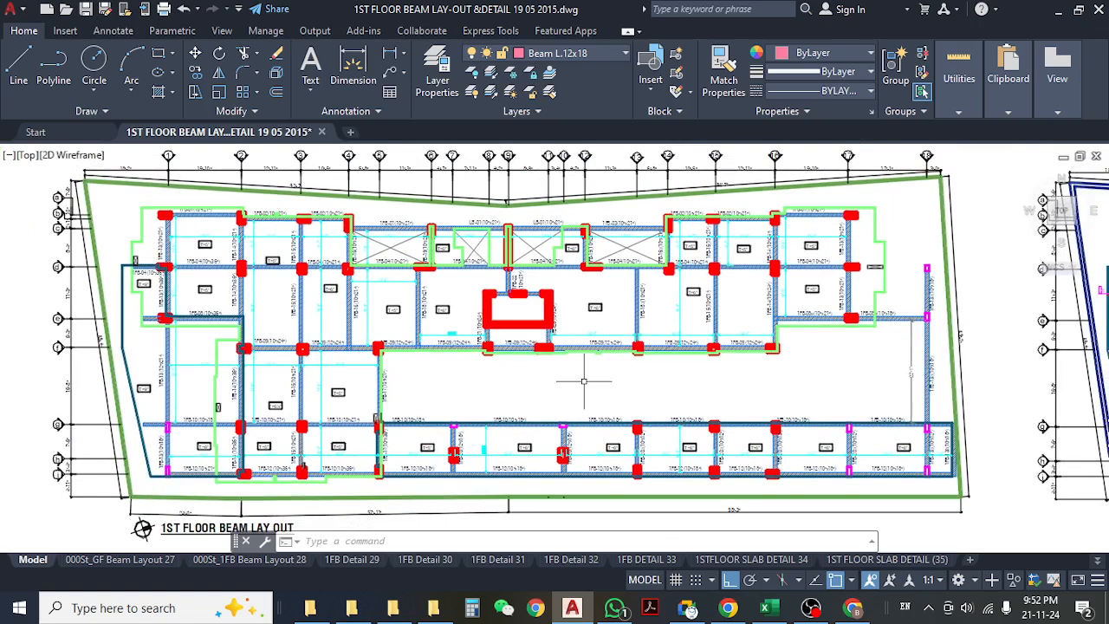
scroll(141, 217, "up", 3)
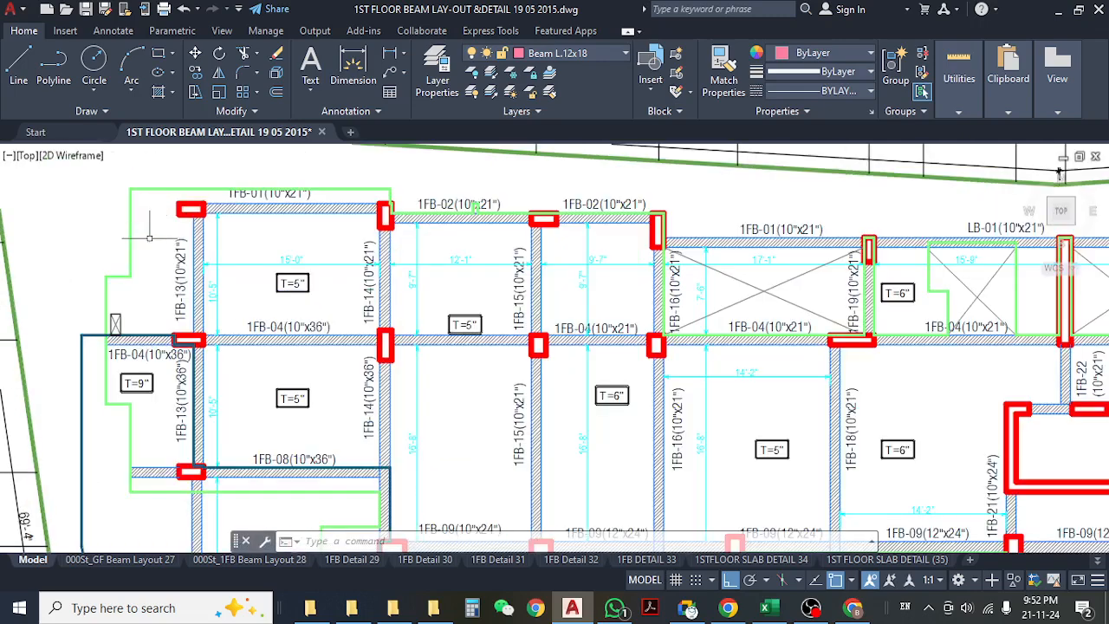
middle_click_drag(263, 267, 323, 270)
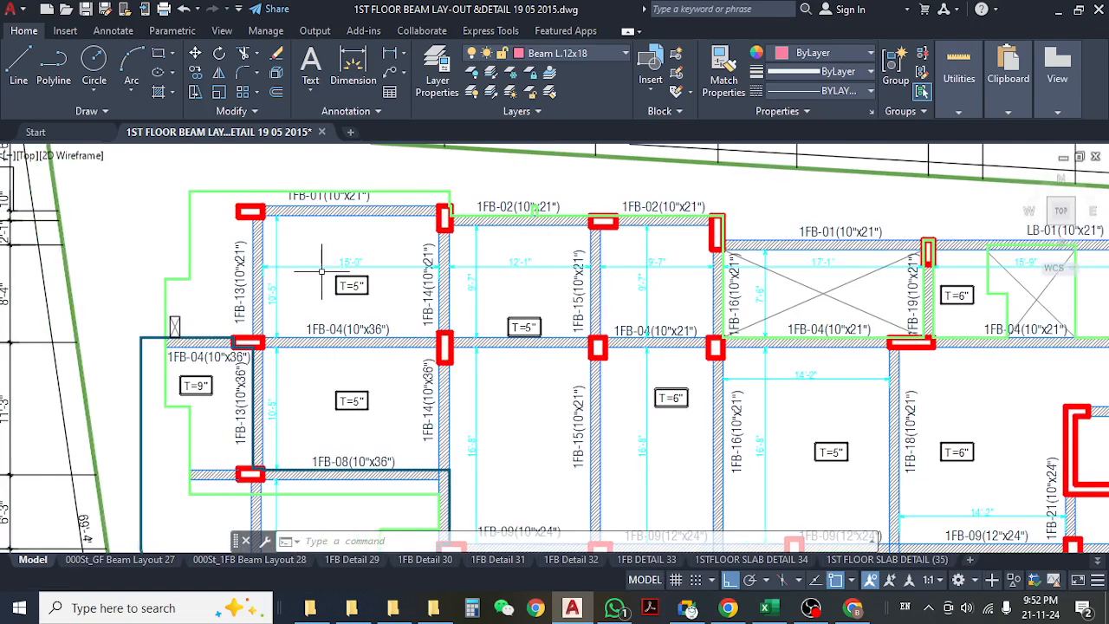
middle_click_drag(297, 291, 357, 307)
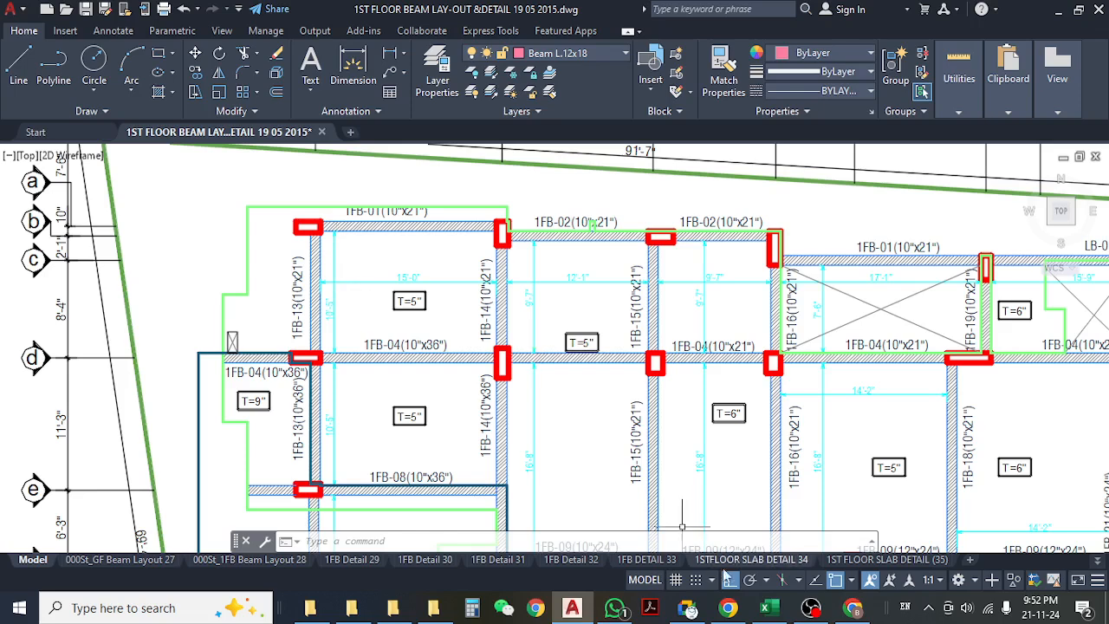
- Switch to the Excel estimate and select the 1st floor slab's length, followed by the Down slab row under Roof Slab
left_click(766, 608)
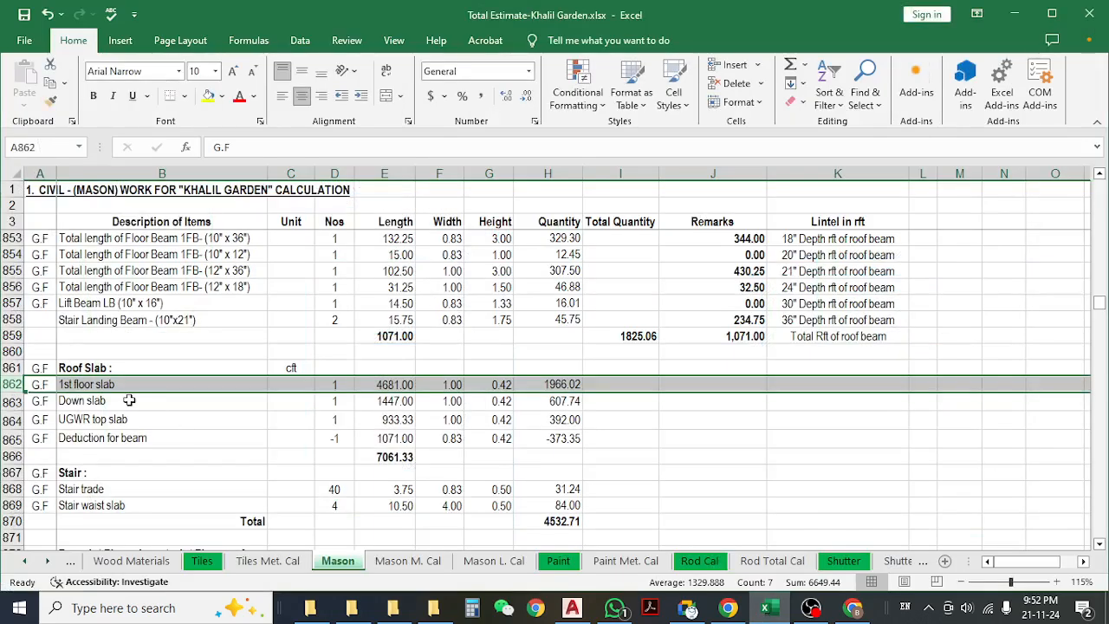
left_click(203, 399)
left_click(338, 387)
left_click(375, 386)
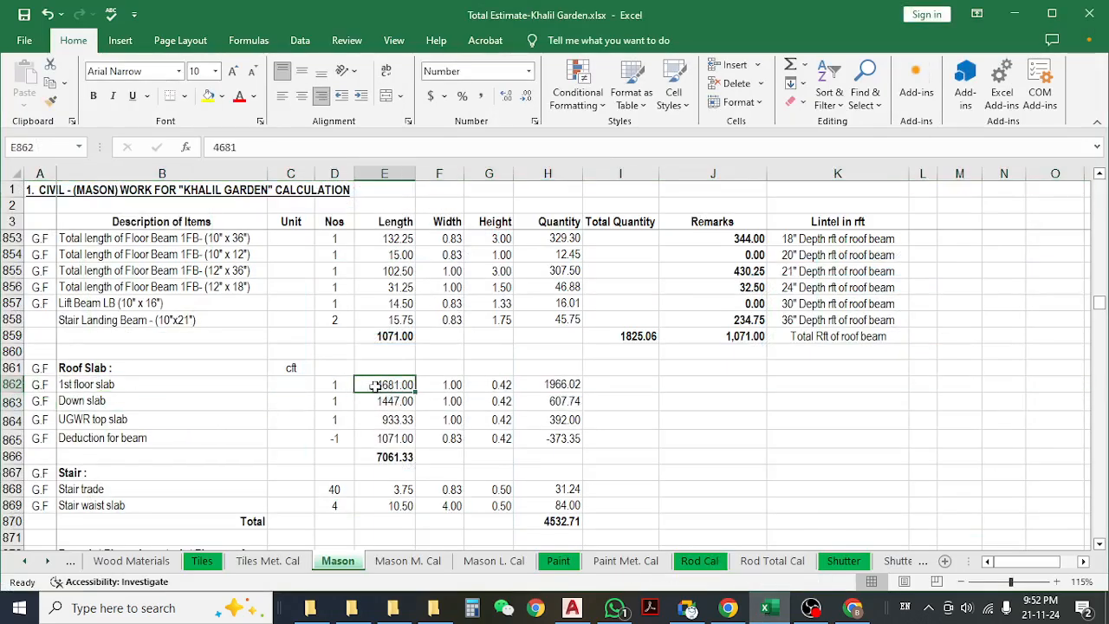
left_click(26, 401)
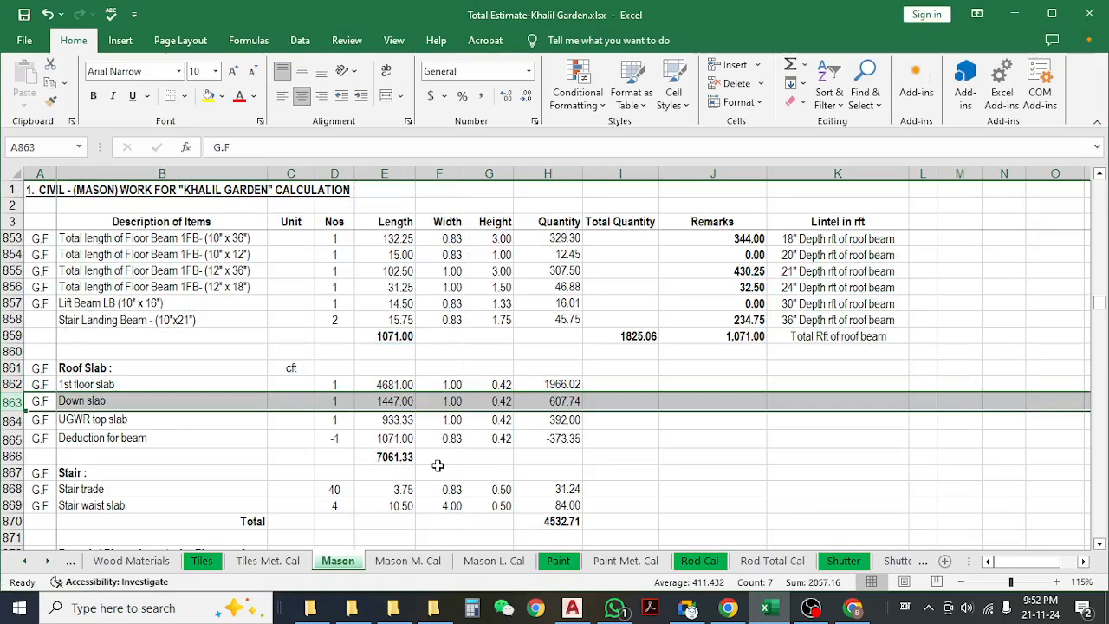
- Insert a blank row above the Down slab row under Roof Slab and select its description cell
type("+")
key("Escape")
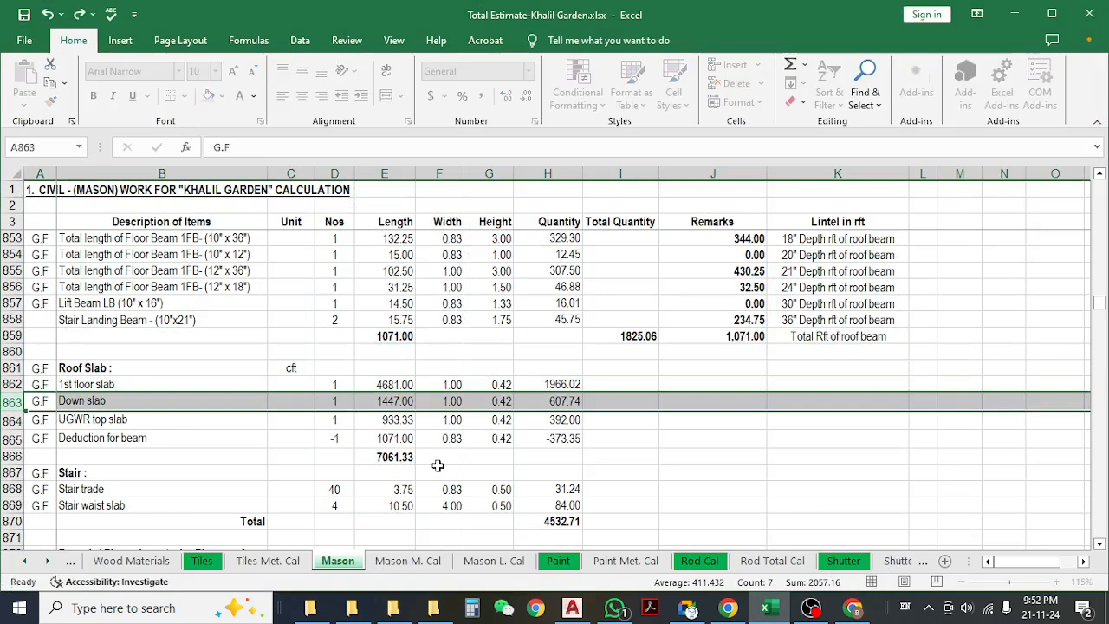
key("ctrl+shift+plus")
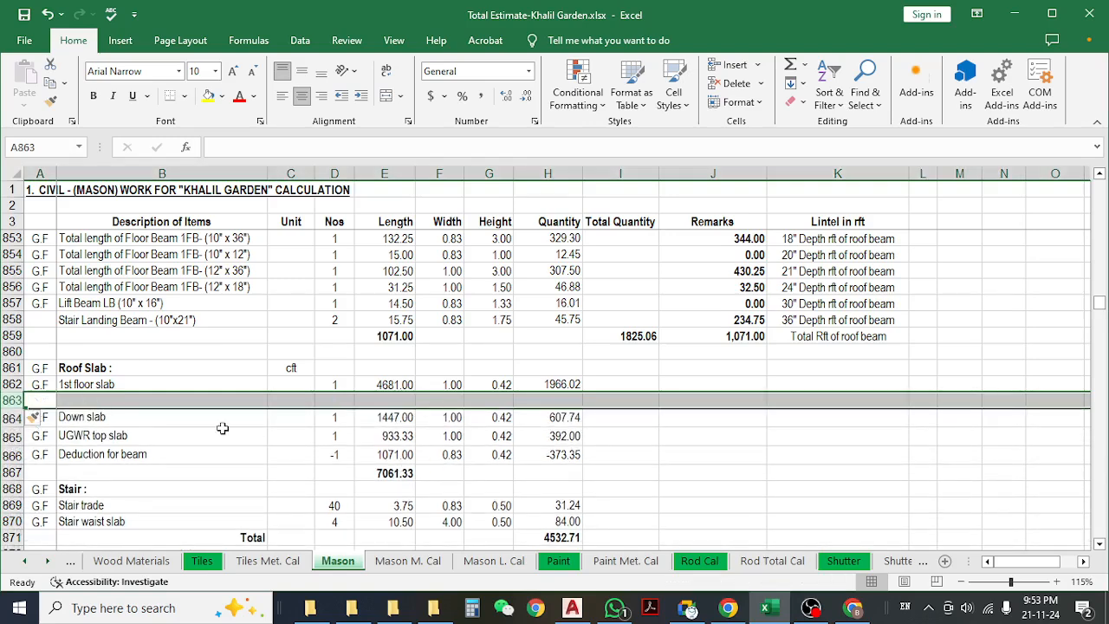
left_click(148, 417)
left_click(160, 399)
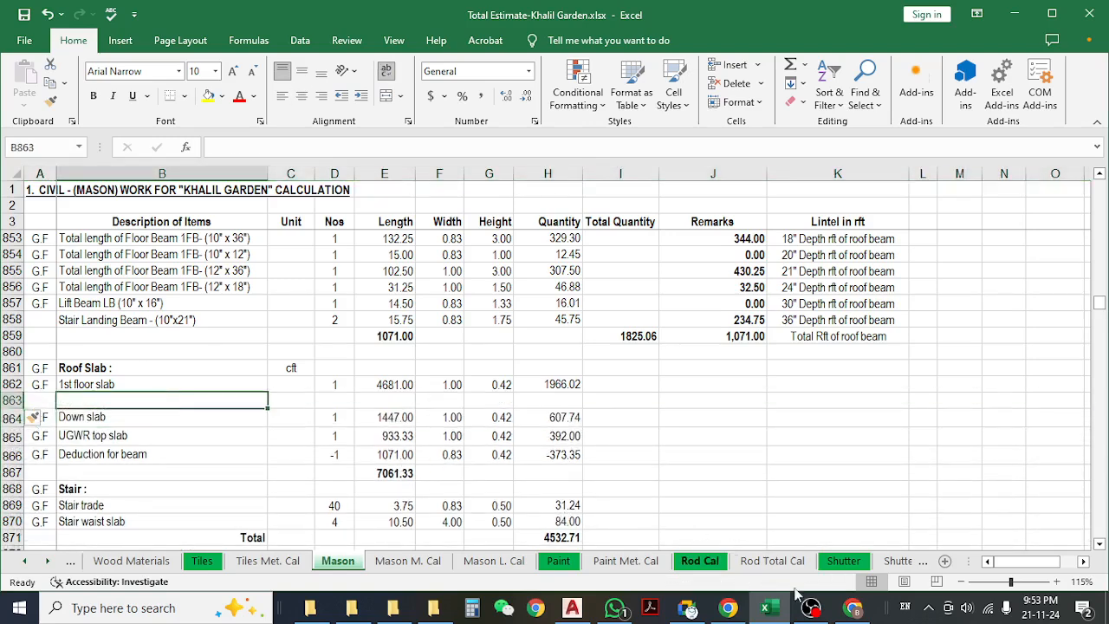
- Switch to AutoCAD and examine the grid lines around the north-west slab bay between beams 1FB-13 and 1FB-14
left_click(572, 608)
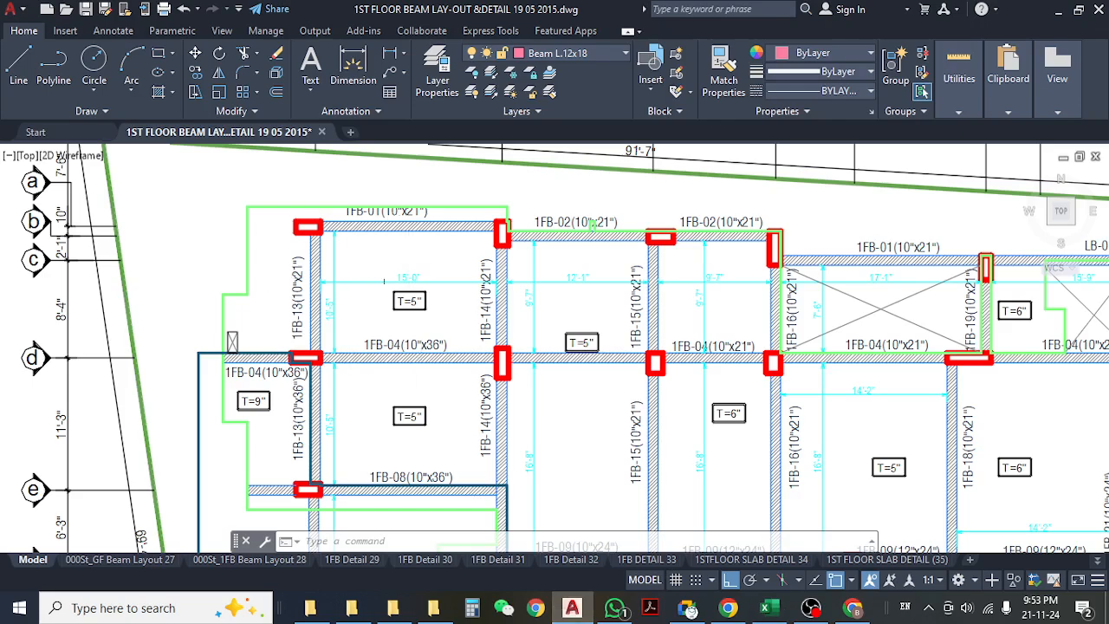
scroll(431, 369, "up", 4)
middle_click_drag(413, 343, 372, 358)
scroll(371, 359, "down", 2)
middle_click_drag(220, 185, 299, 227)
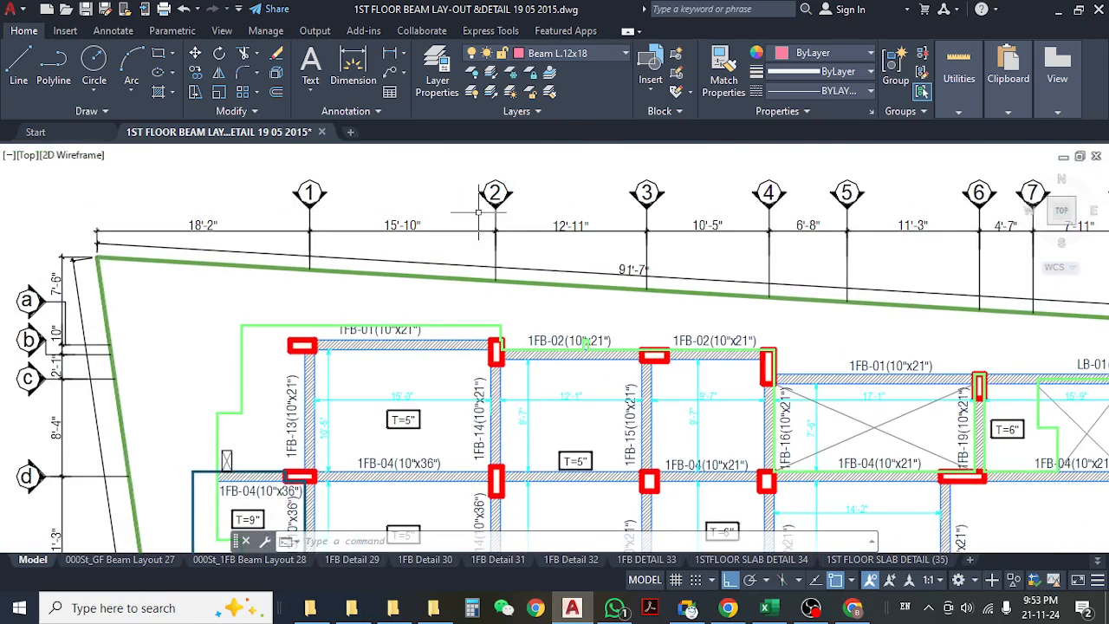
middle_click_drag(586, 345, 609, 304)
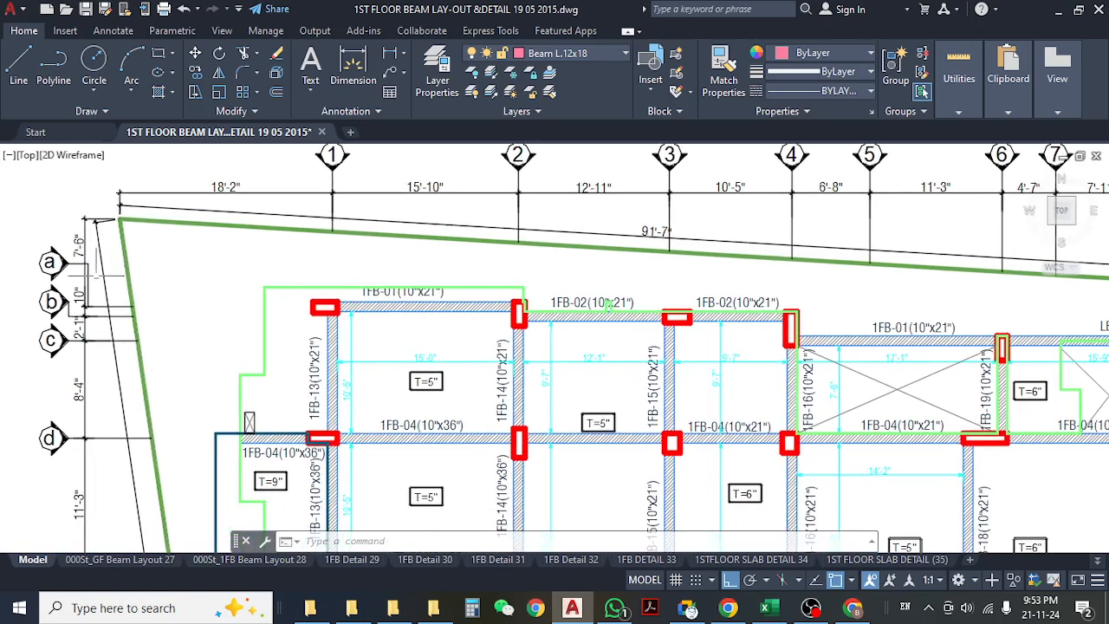
middle_click_drag(414, 376, 383, 369)
- Switch to Excel and enter SLAB - 1-1/a-a as the description of the blank row under 1st floor slab
left_click(756, 601)
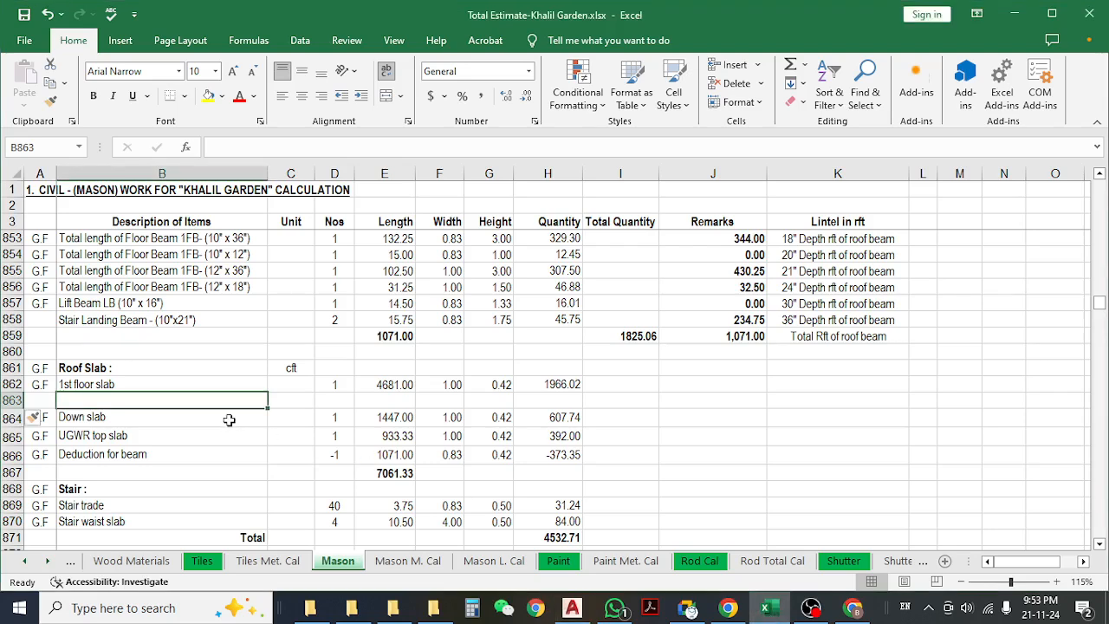
type("SLAB - 1-1/a-a")
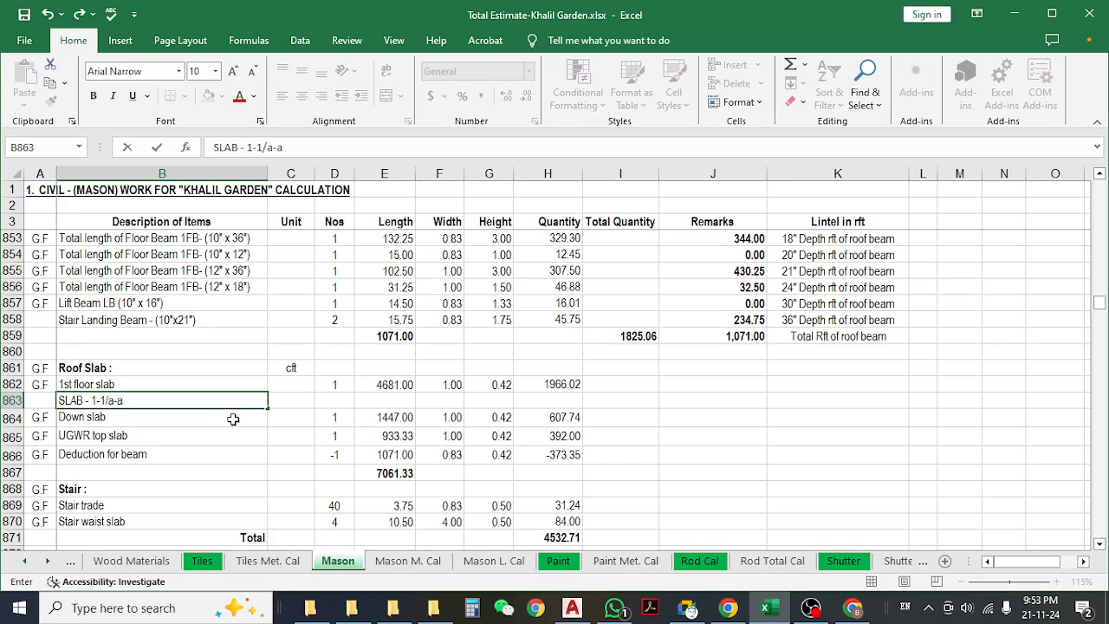
left_click(233, 418)
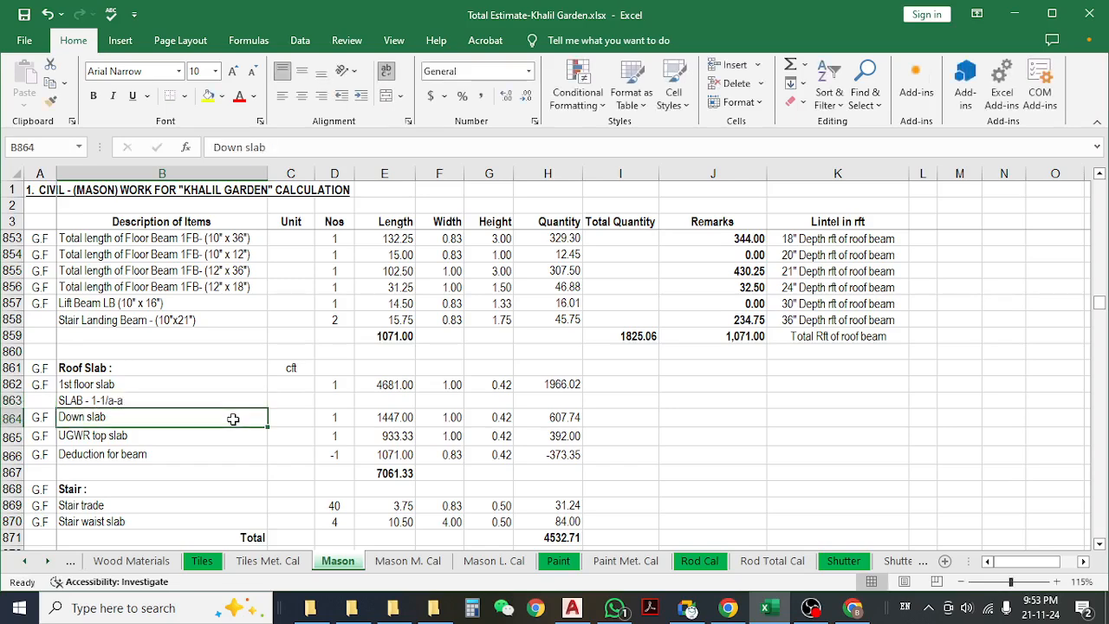
left_click(228, 401)
- Copy the Down slab row's Nos through Quantity cells into the SLAB - 1-1/a-a row
left_click(347, 416)
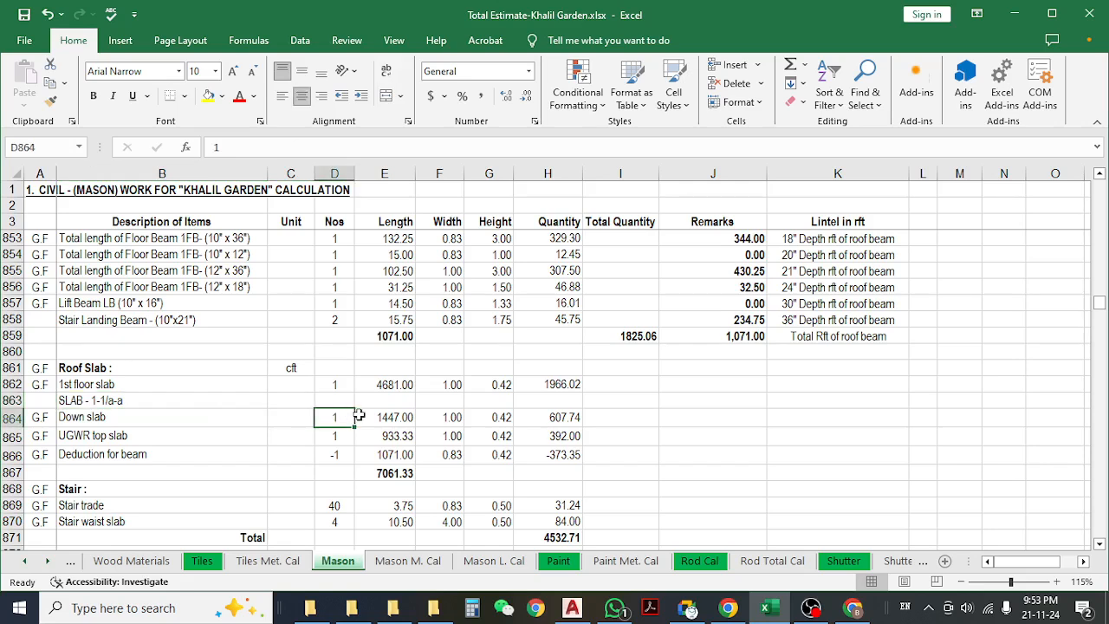
left_click_drag(342, 418, 563, 419)
key("ctrl+c")
left_click(338, 400)
key("ctrl+v")
key("Escape")
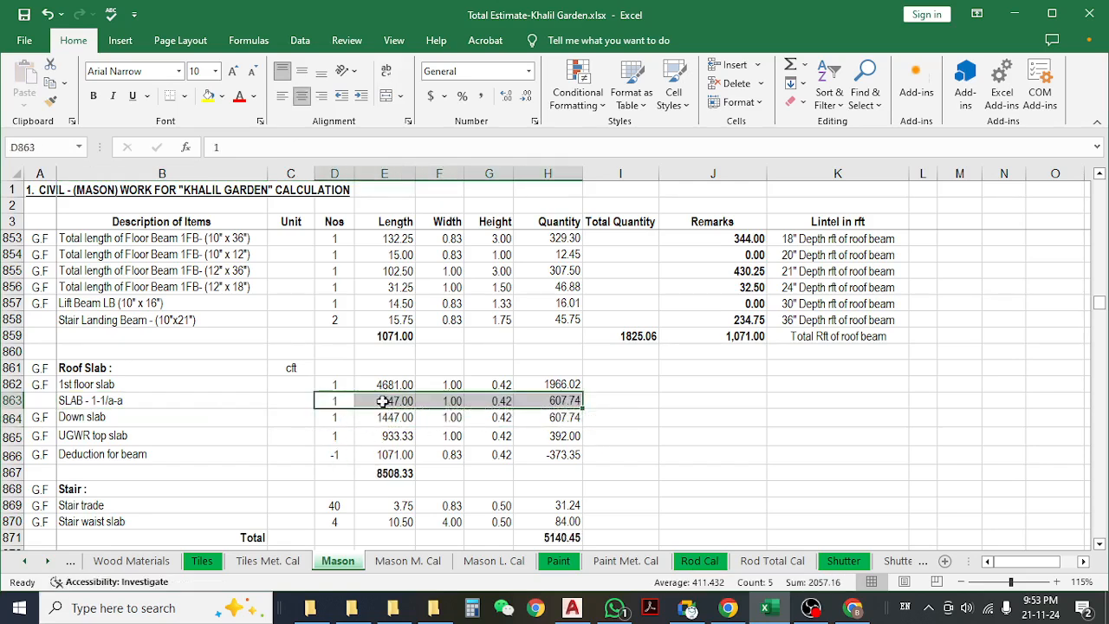
- Check the bay dimensions in AutoCAD, and set the SLAB - 1-1/a-a row's length to 15 and width to 10.42 in Excel
left_click(382, 400)
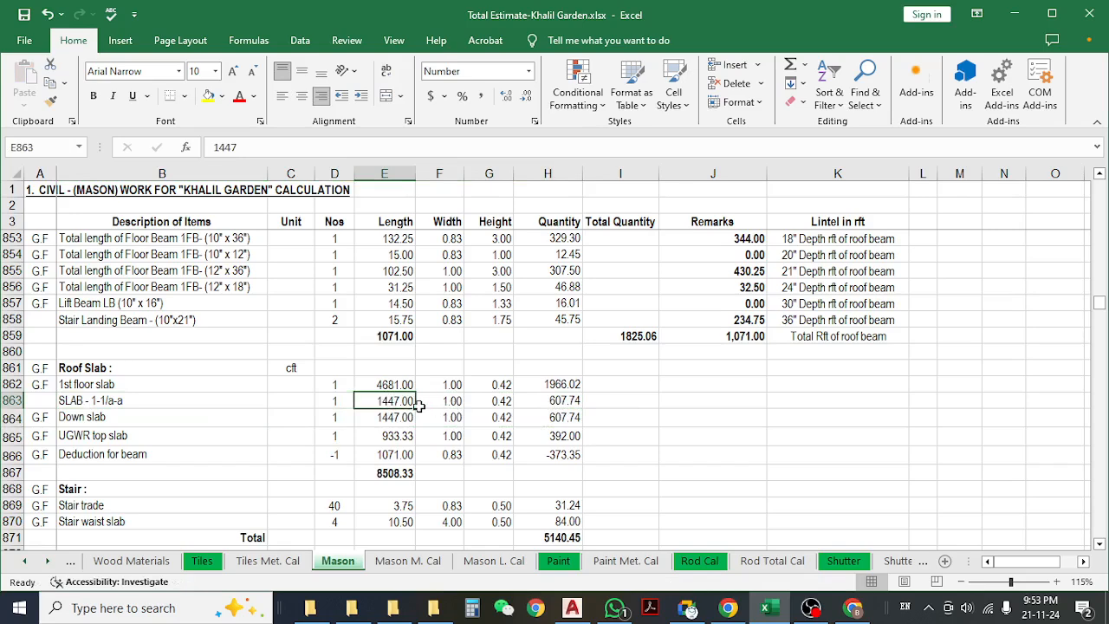
key("alt+Tab")
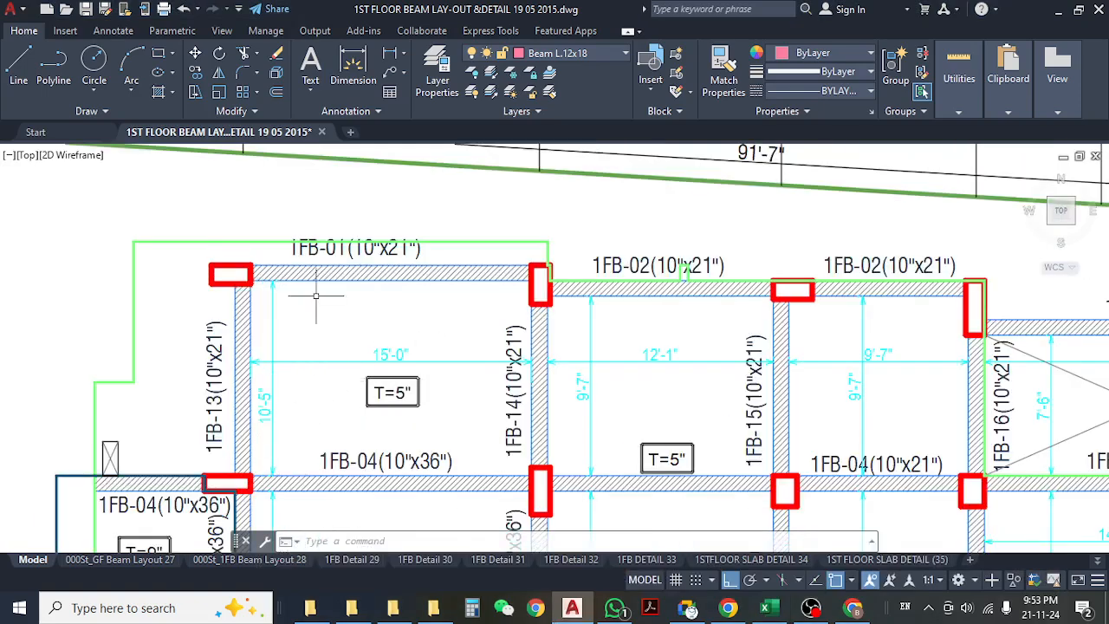
left_click(768, 610)
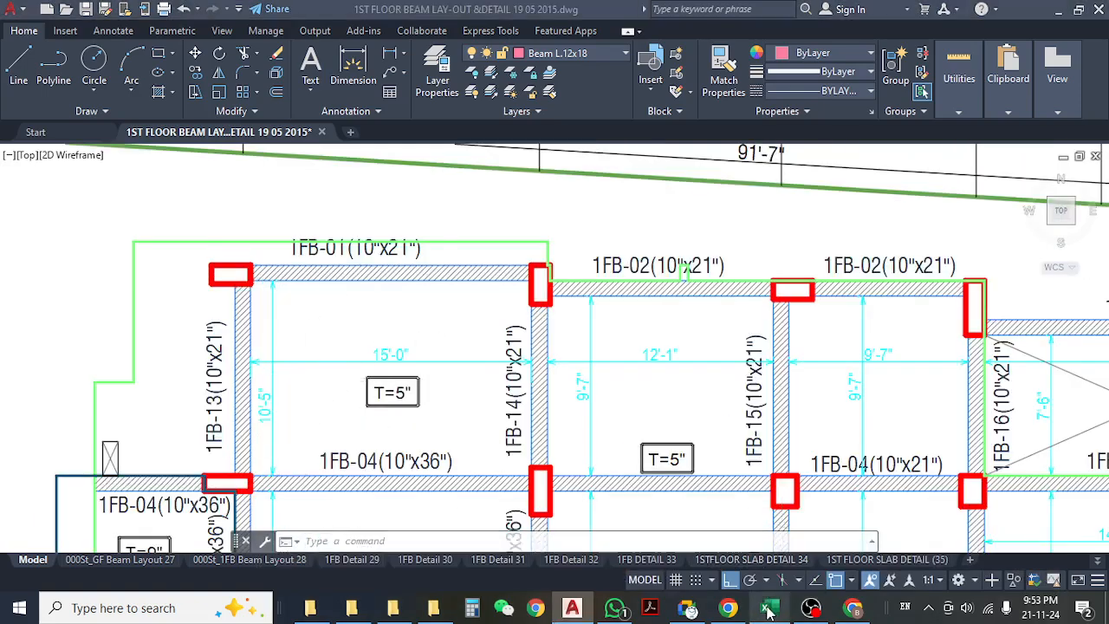
type("15")
key("Return")
left_click(452, 404)
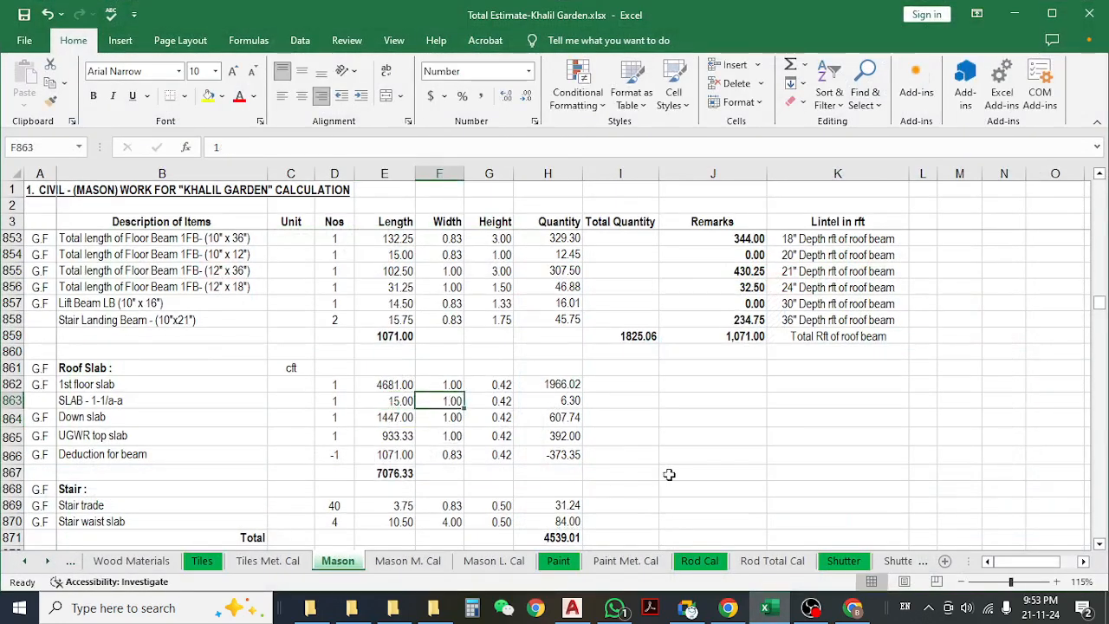
type("10")
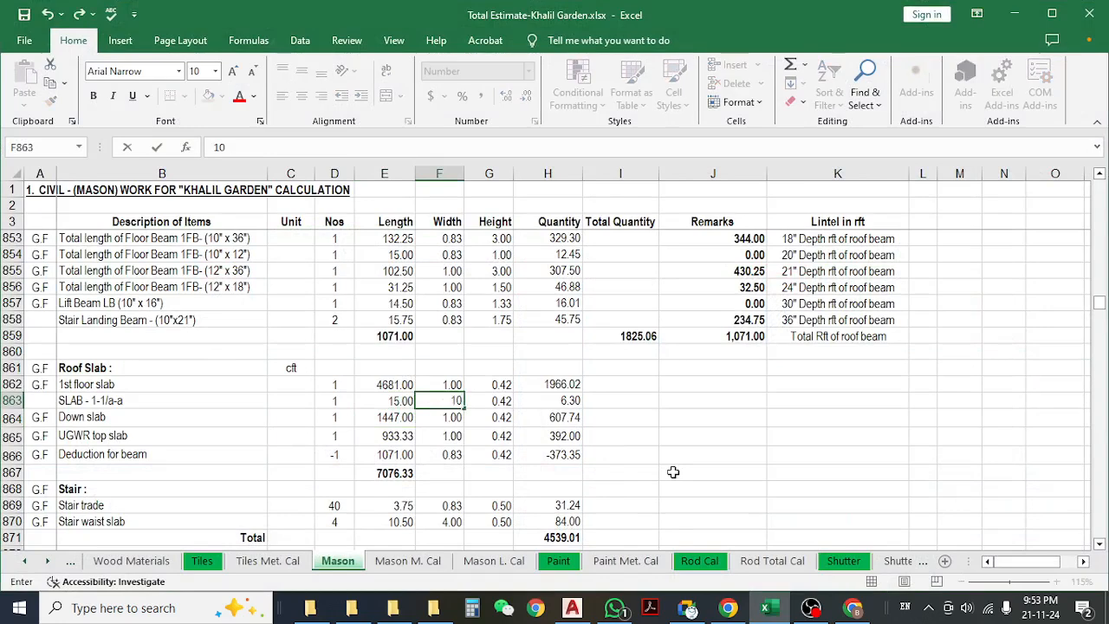
type(".42")
key("Return")
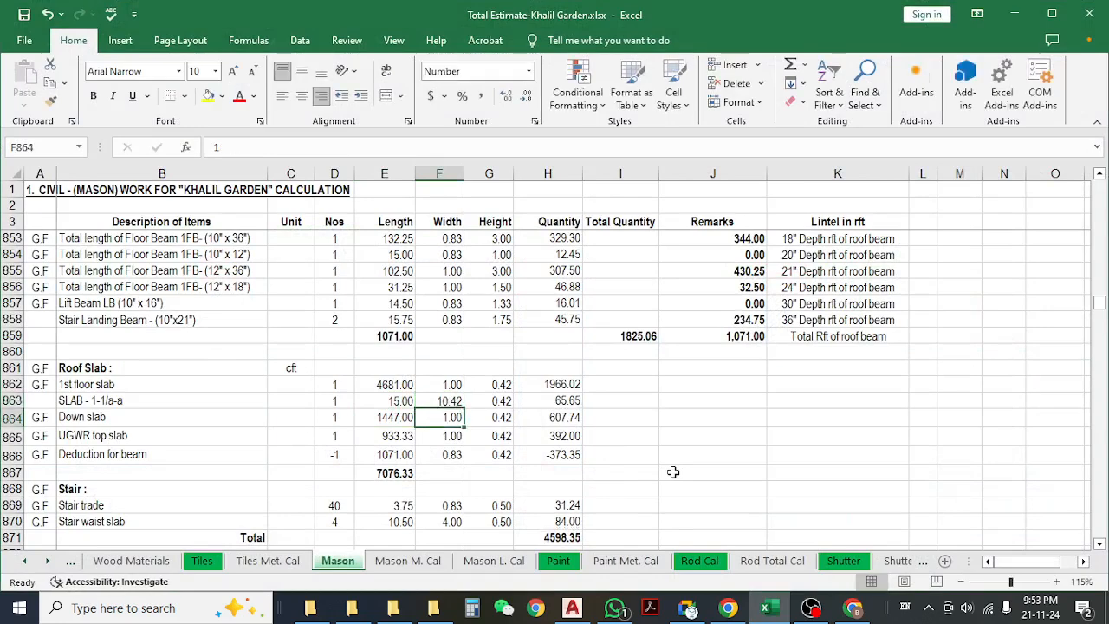
- Compare the SLAB - 1-1/a-a row's height with the bay's thickness tag in AutoCAD, and review the row's quantity formula in Excel
left_click(487, 401)
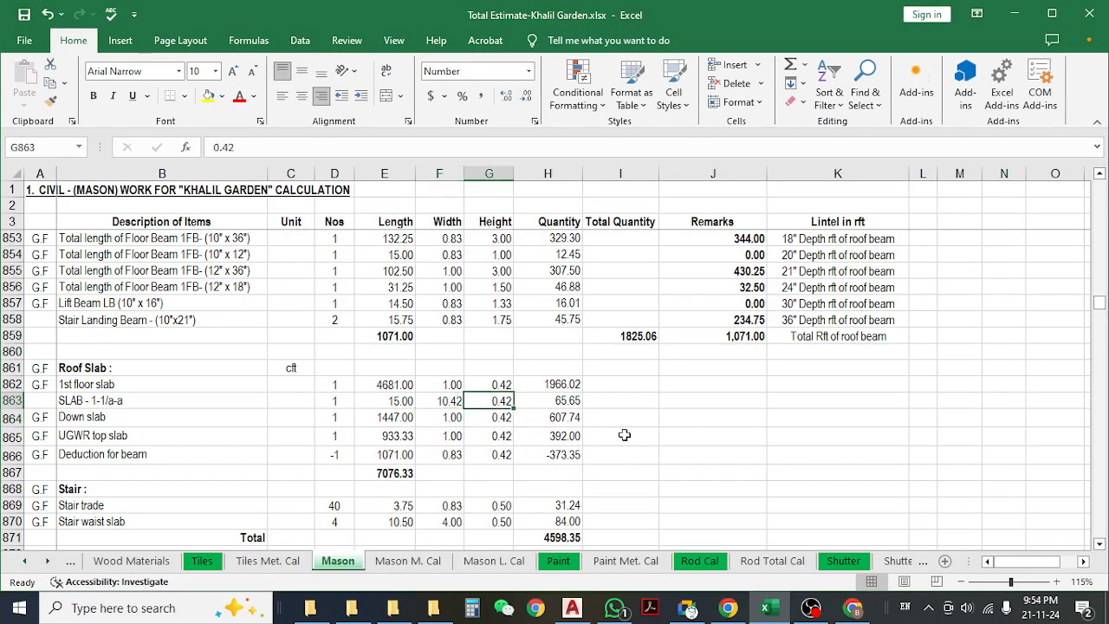
left_click(1014, 13)
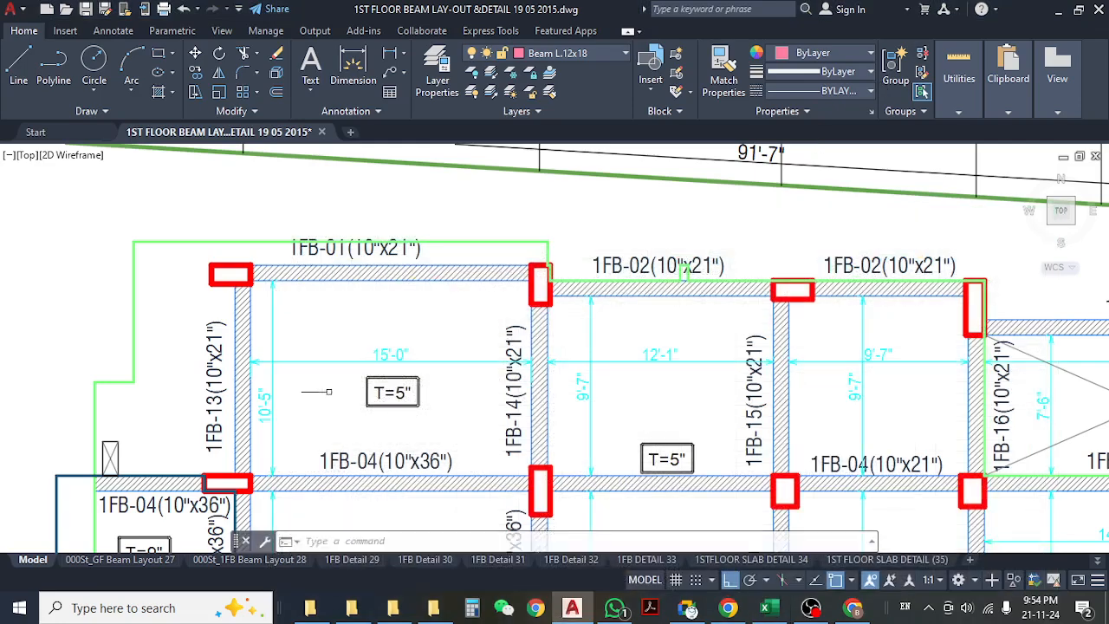
scroll(432, 382, "up", 2)
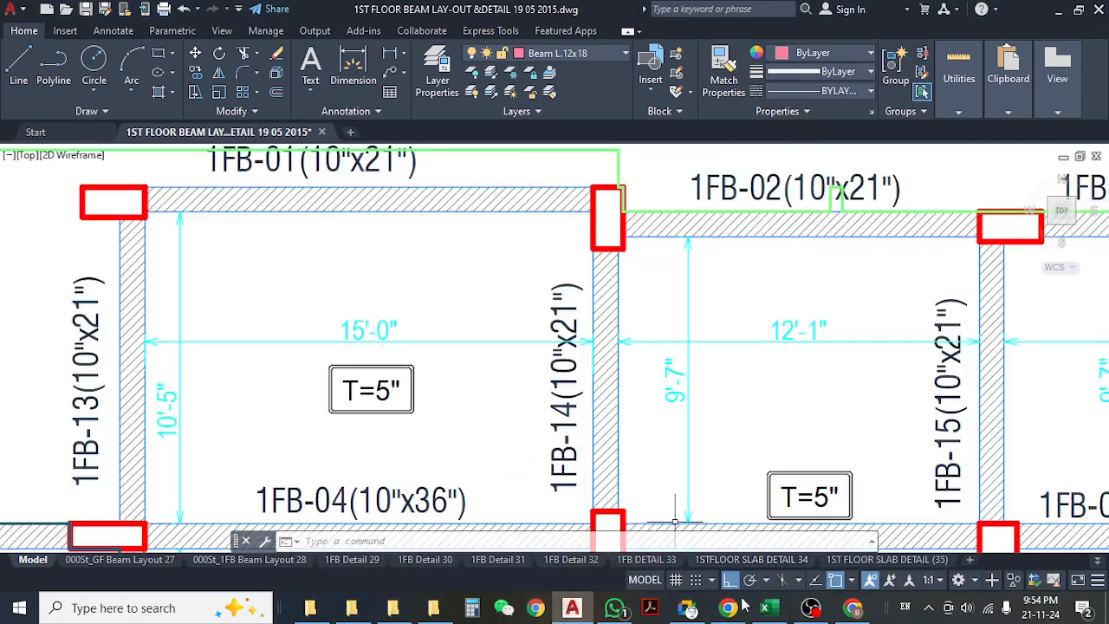
left_click(767, 608)
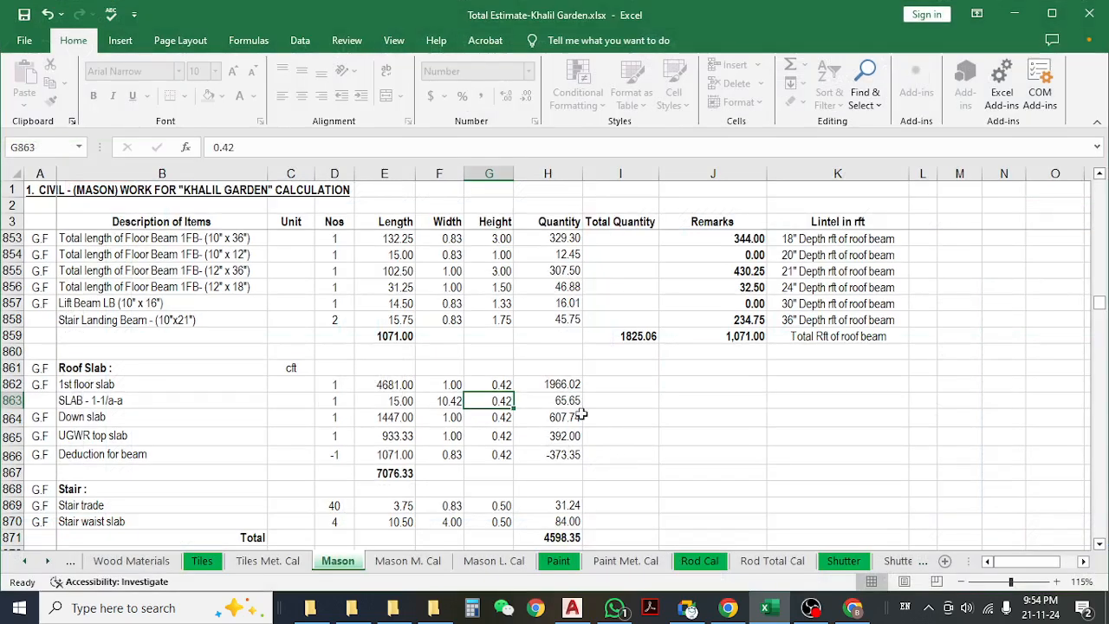
left_click(451, 403)
left_click(495, 401)
left_click(552, 400)
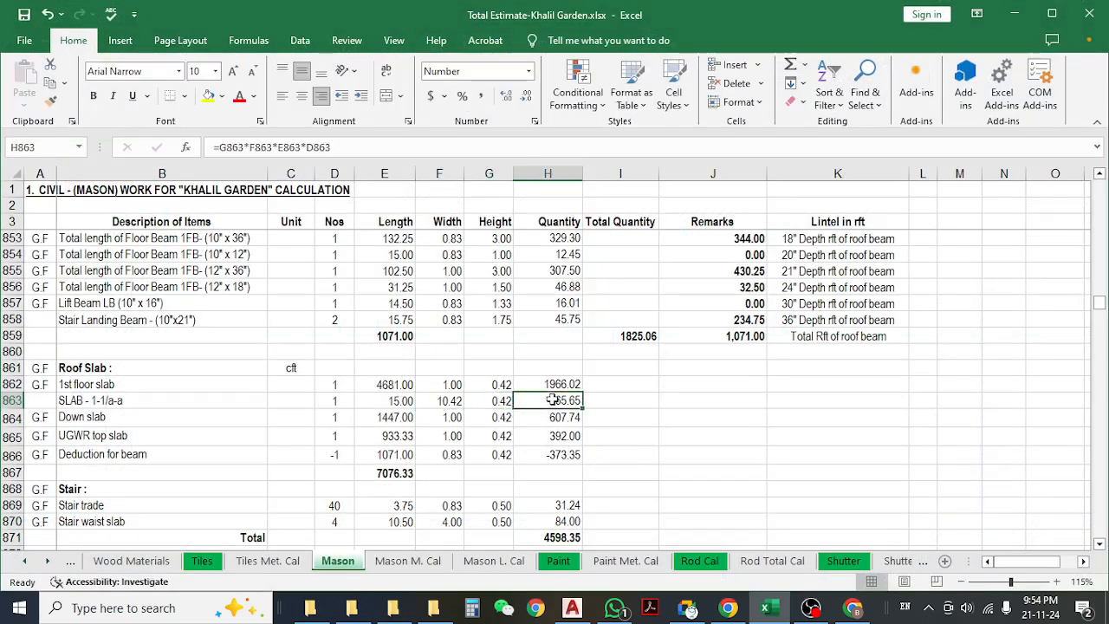
left_click(12, 401)
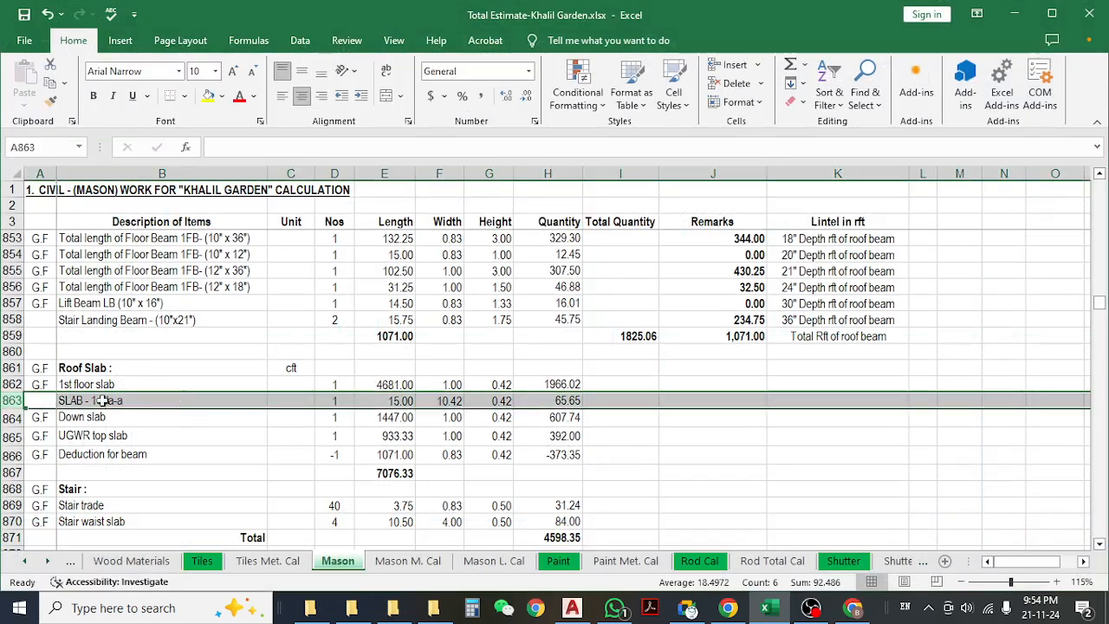
left_click(560, 402)
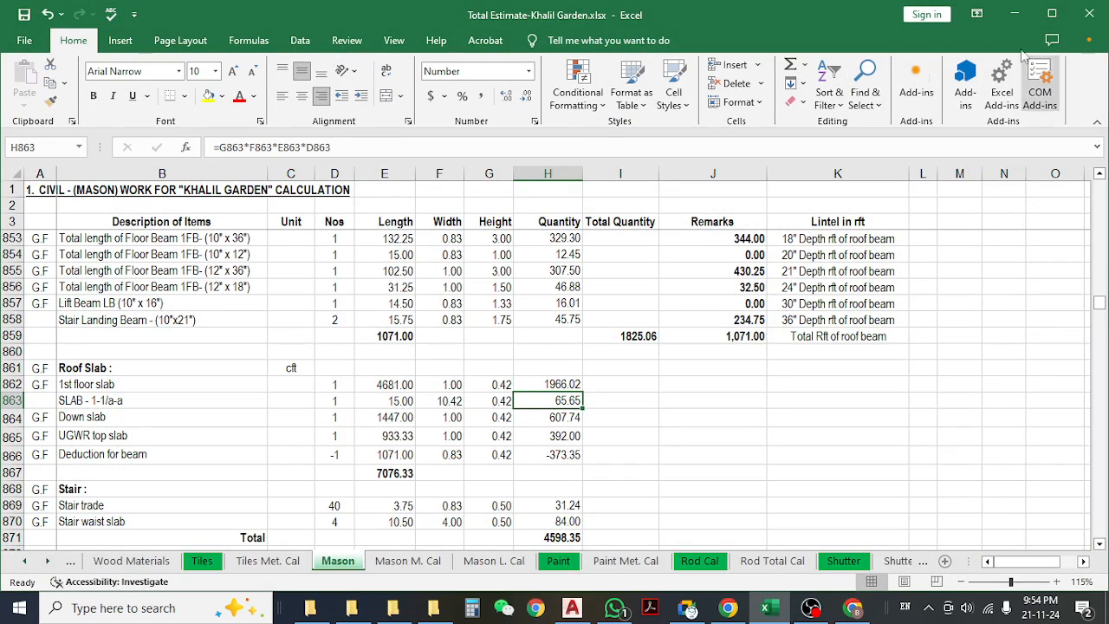
- Switch to AutoCAD, examine the dimensions and thickness of the bays between 1FB-14 and 1FB-16, and return to the Excel estimate
left_click(1014, 14)
scroll(394, 268, "down", 5)
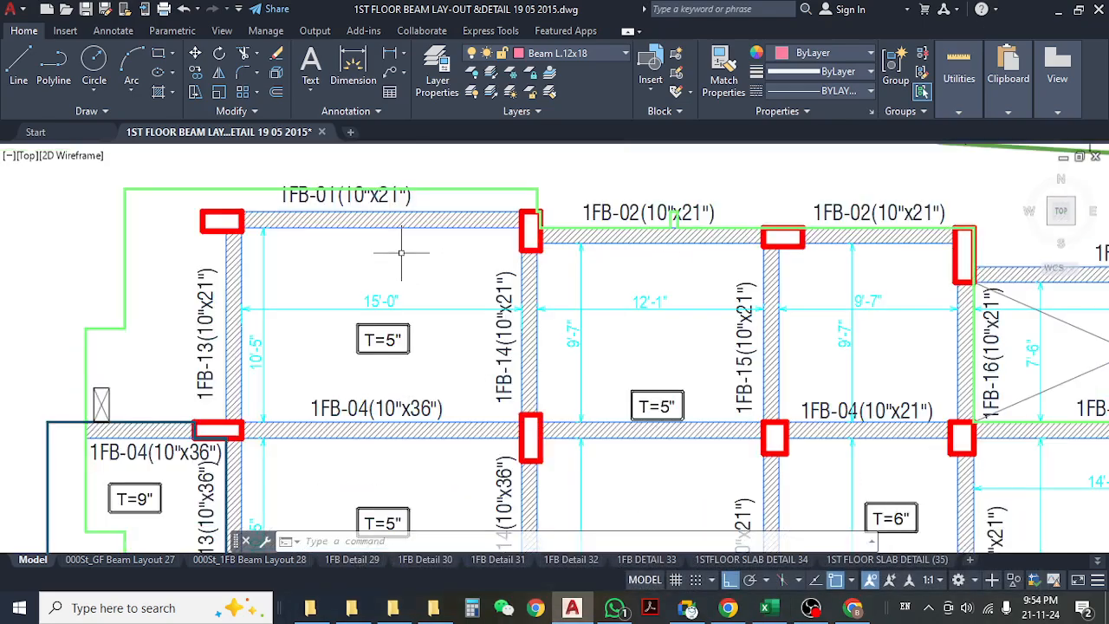
scroll(465, 327, "up", 5)
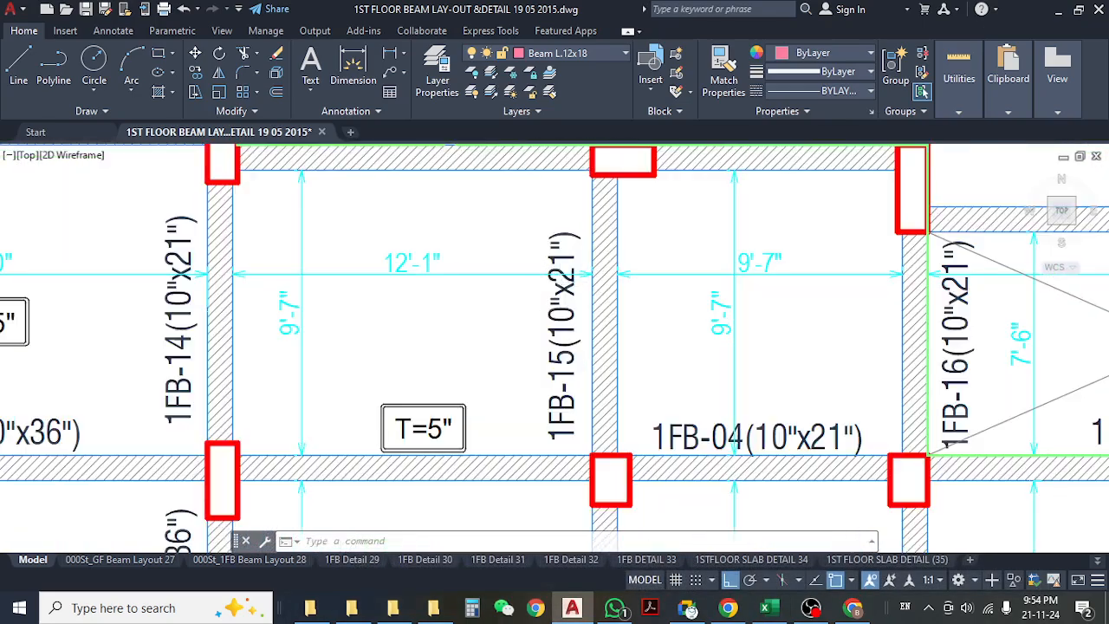
scroll(405, 340, "down", 5)
middle_click_drag(447, 325, 440, 372)
scroll(370, 398, "up", 5)
scroll(378, 394, "down", 5)
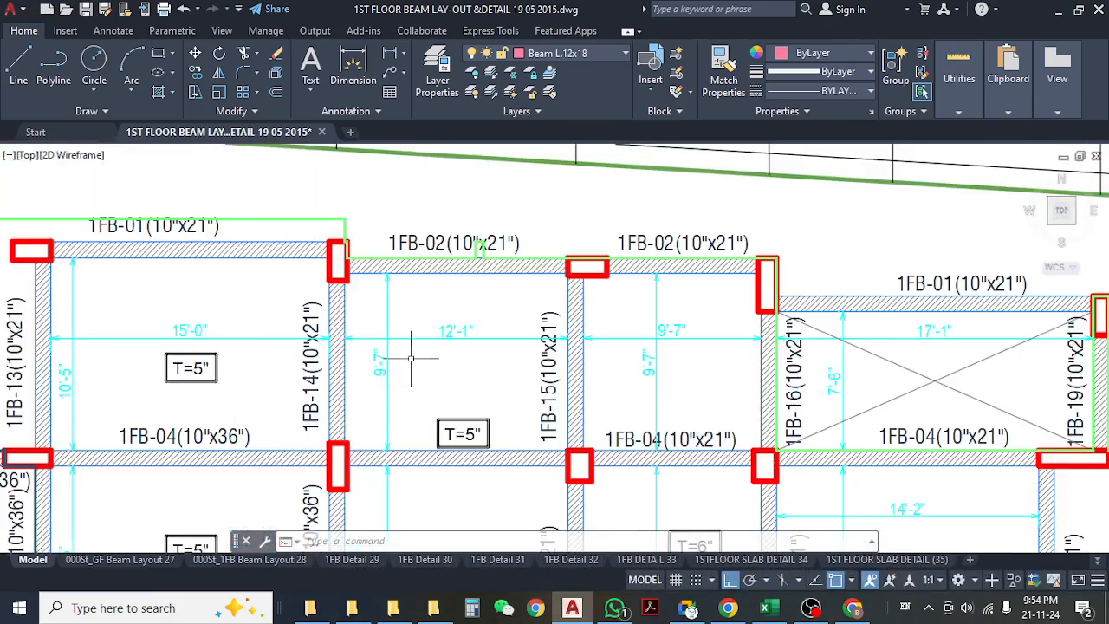
mouse_move(438, 314)
middle_mouse_down()
mouse_move(429, 387)
mouse_move(434, 304)
middle_mouse_up()
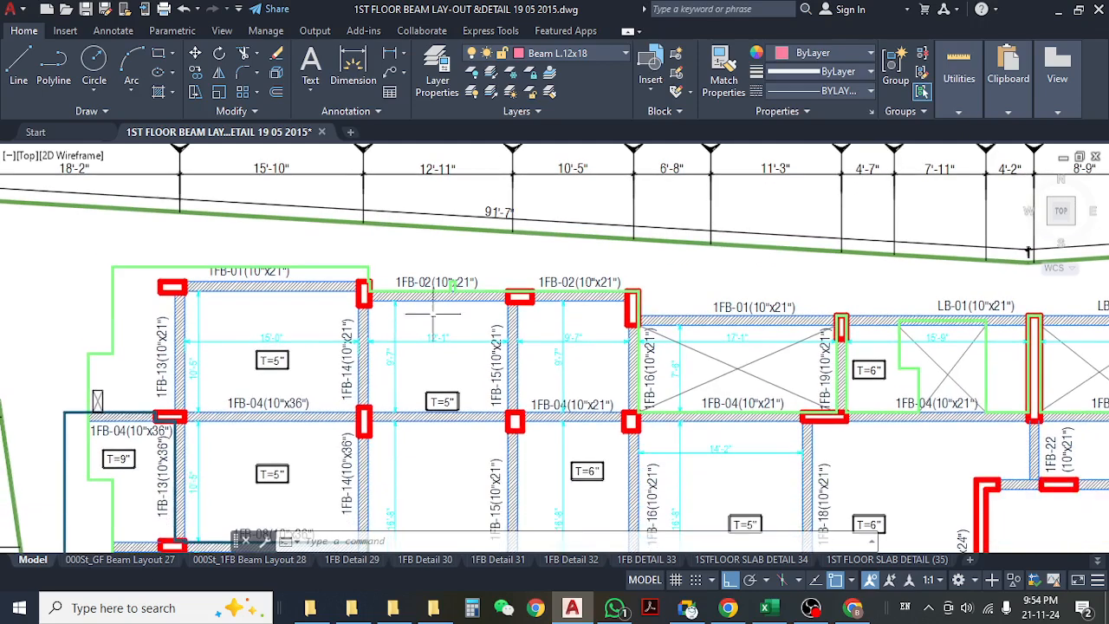
middle_click_drag(428, 349, 433, 349)
scroll(414, 331, "down", 2)
mouse_move(613, 369)
middle_mouse_down()
mouse_move(496, 356)
mouse_move(561, 246)
middle_mouse_up()
left_click(765, 608)
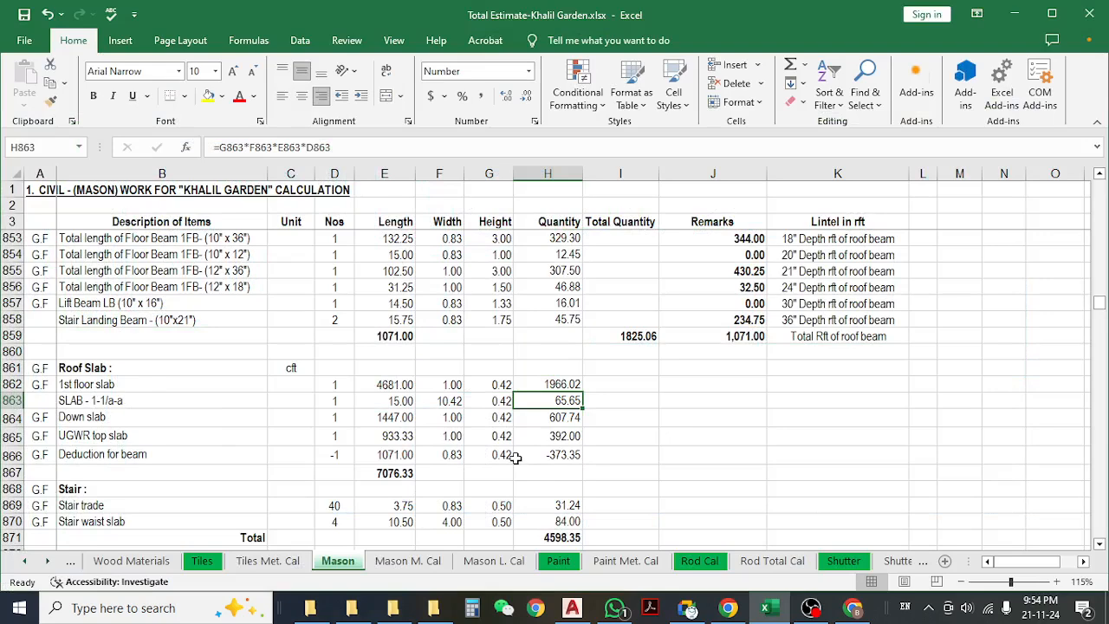
- Switch back to AutoCAD and examine the bays across the whole 1st floor beam layout, ending at the north-west grid lines
left_click(1014, 14)
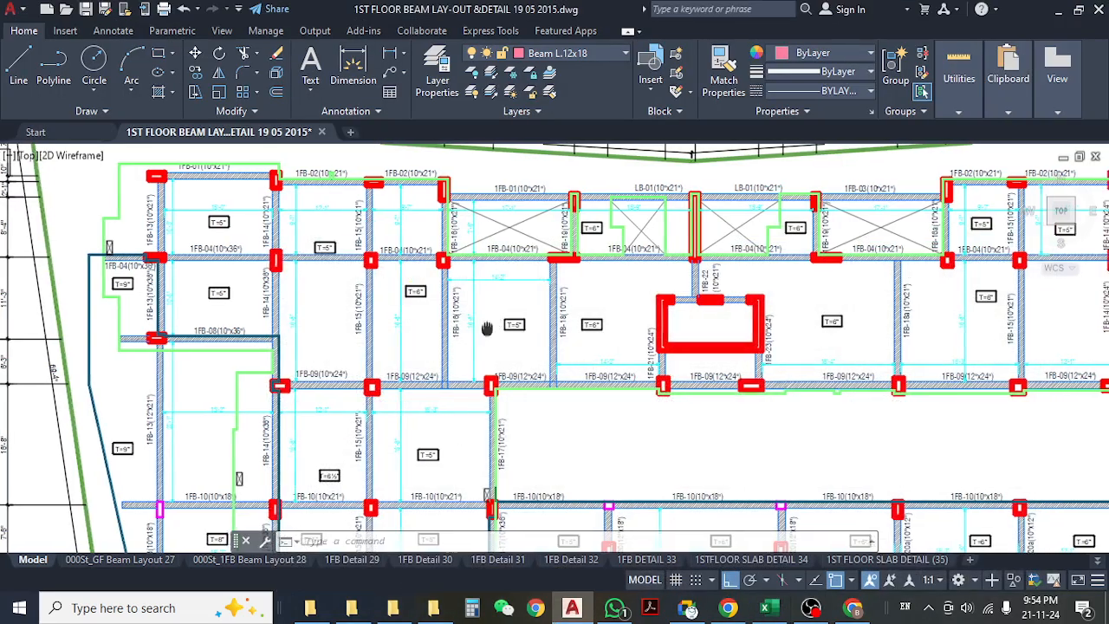
scroll(499, 321, "down", 2)
scroll(276, 289, "up", 8)
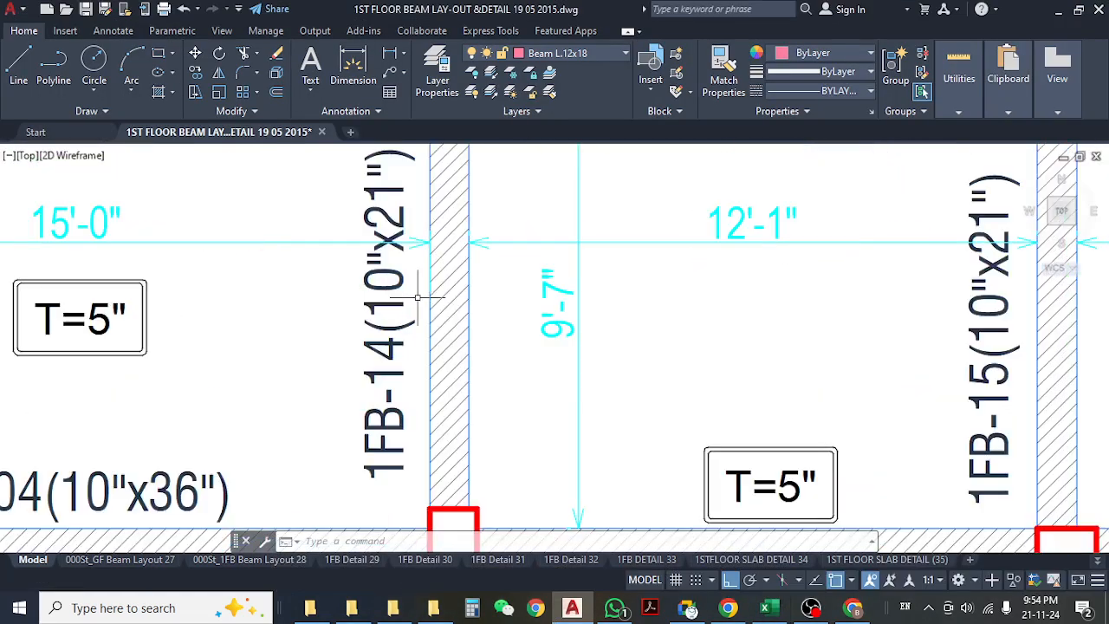
key("Escape")
key("Escape")
key("Escape")
scroll(418, 296, "down", 10)
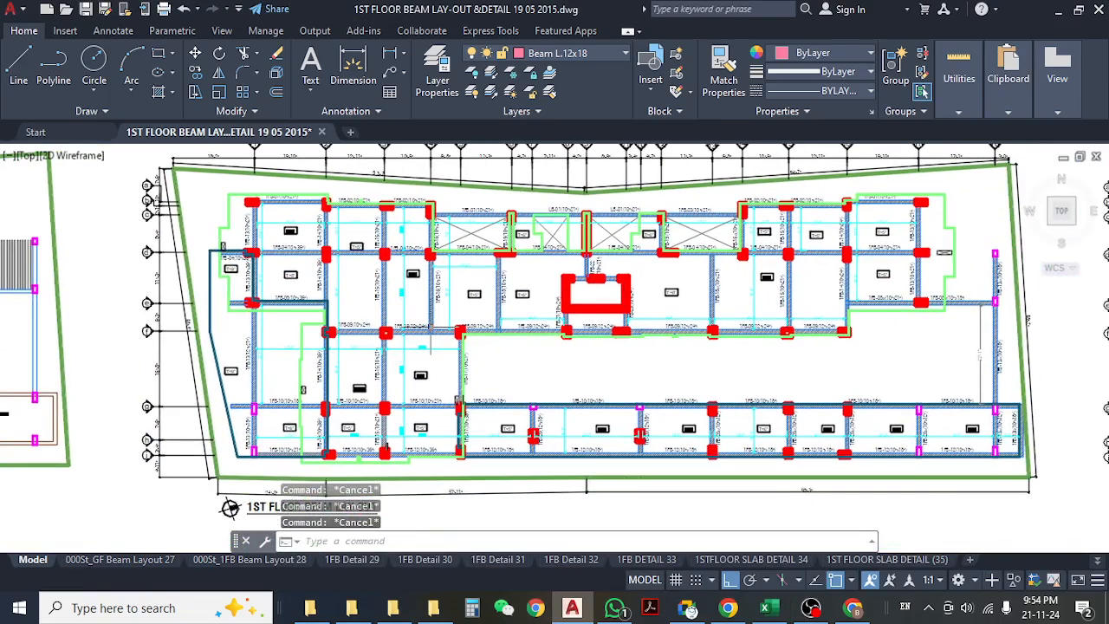
scroll(424, 312, "down", 1)
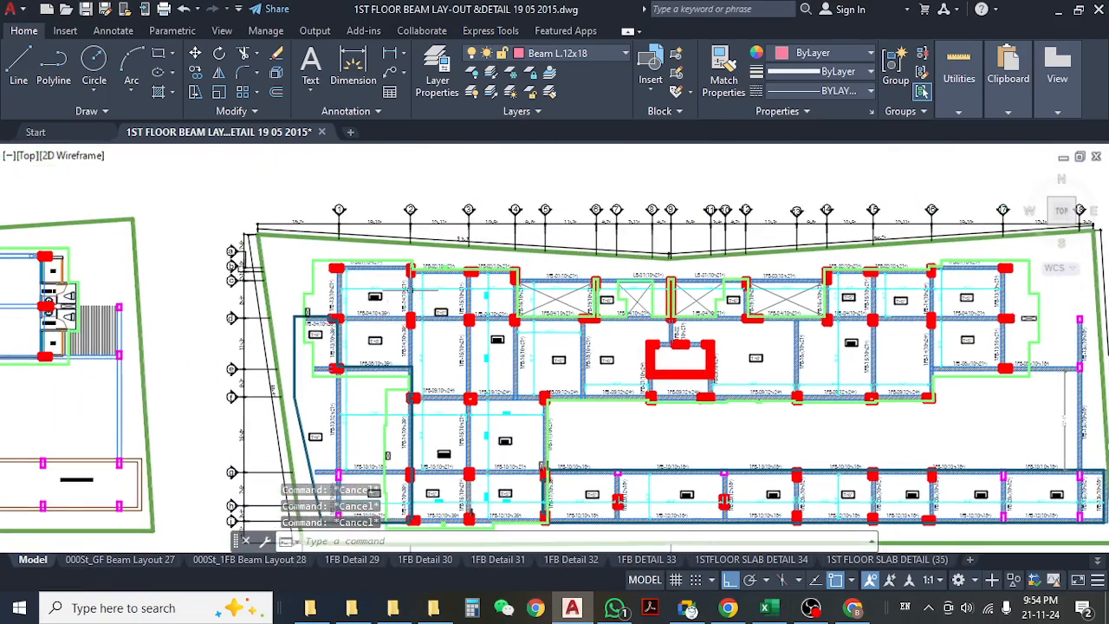
scroll(410, 290, "down", 3)
middle_click_drag(411, 286, 366, 270)
scroll(366, 271, "up", 2)
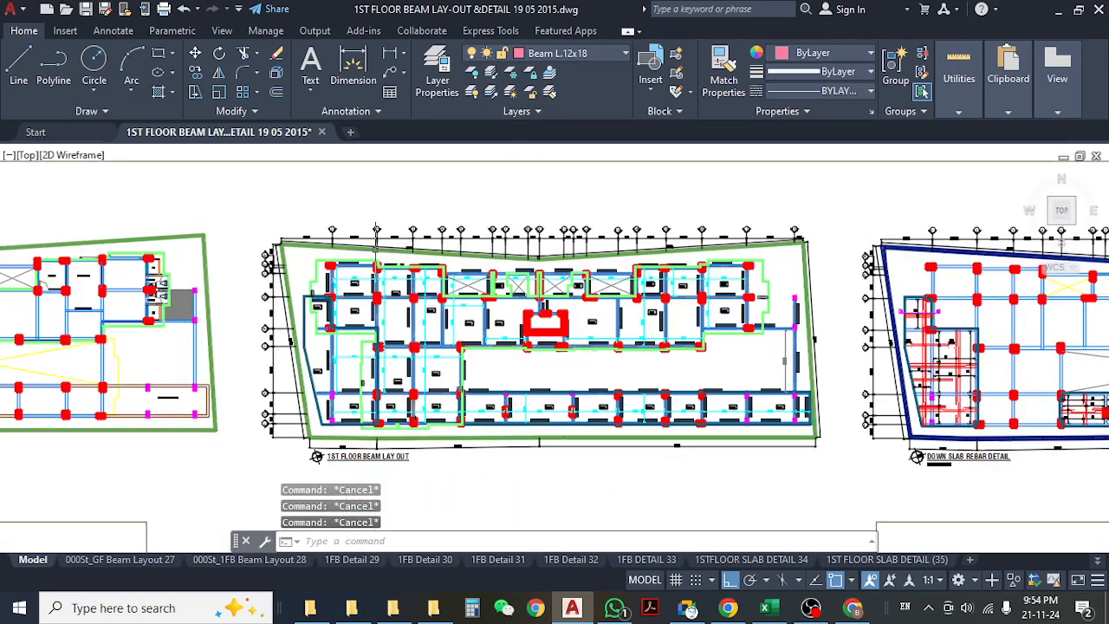
scroll(371, 279, "up", 3)
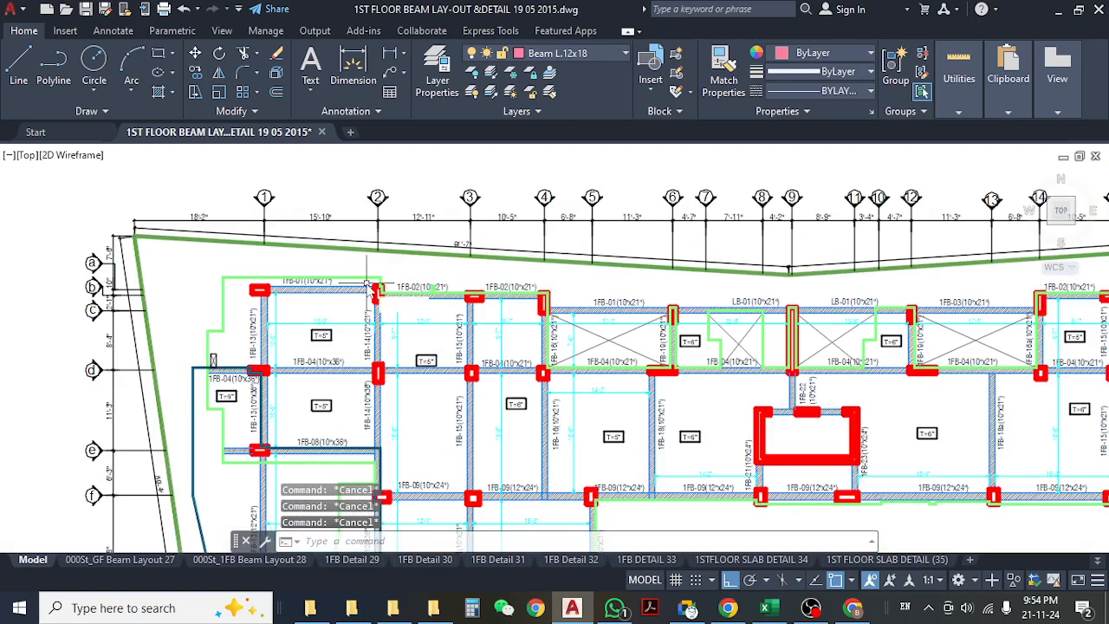
- Create a new layer named SLAB 5'' based on the 000 St_Slab Th layer
key("Return")
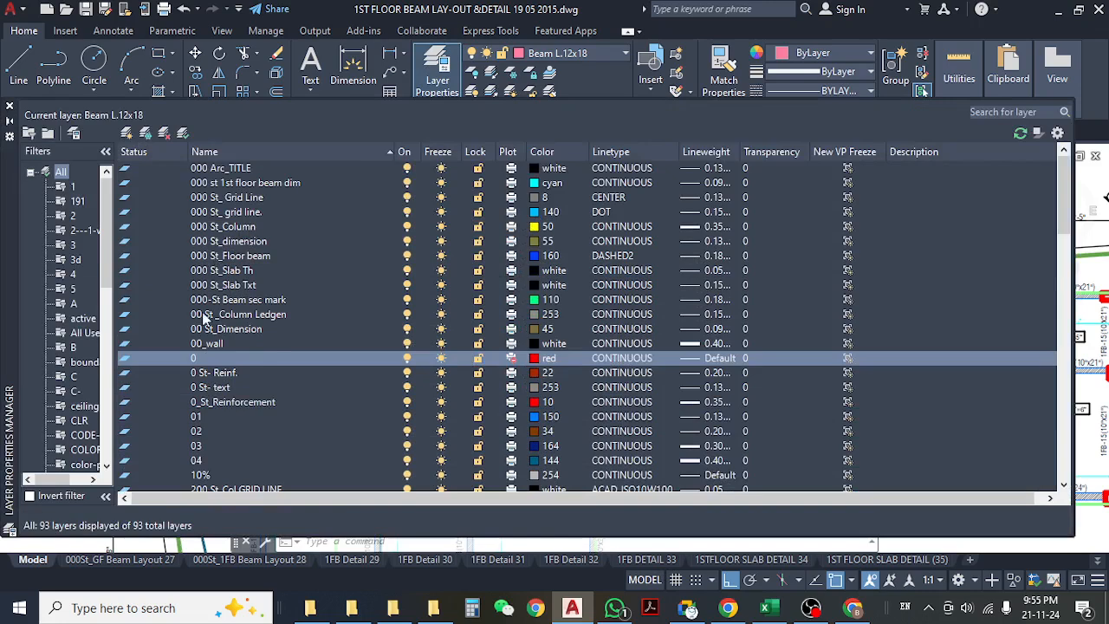
left_click(213, 243)
left_click(214, 226)
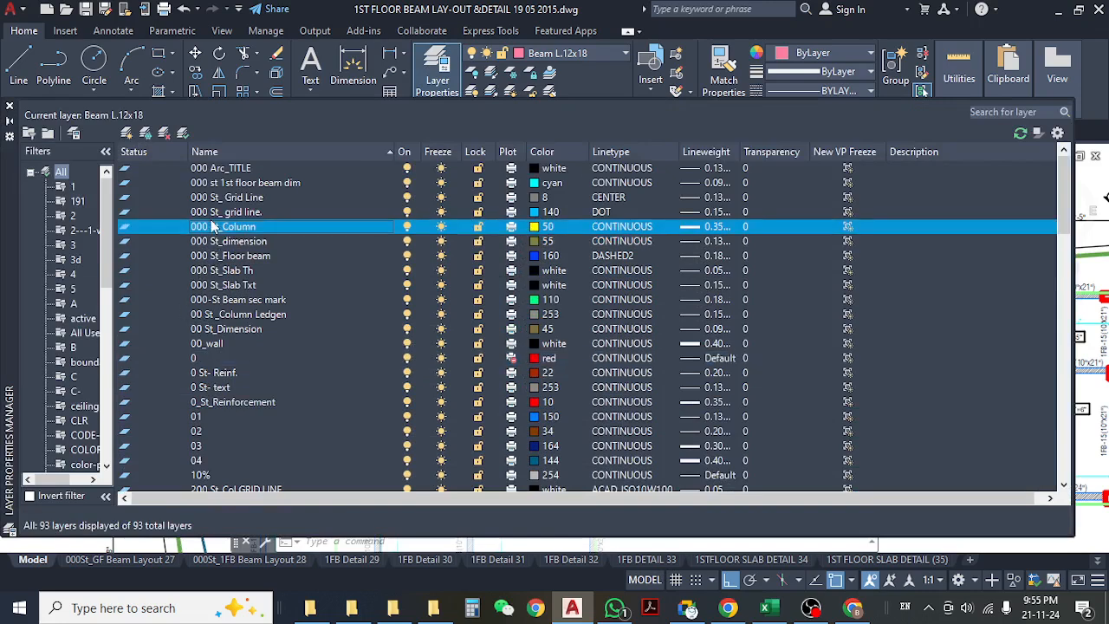
left_click(225, 275)
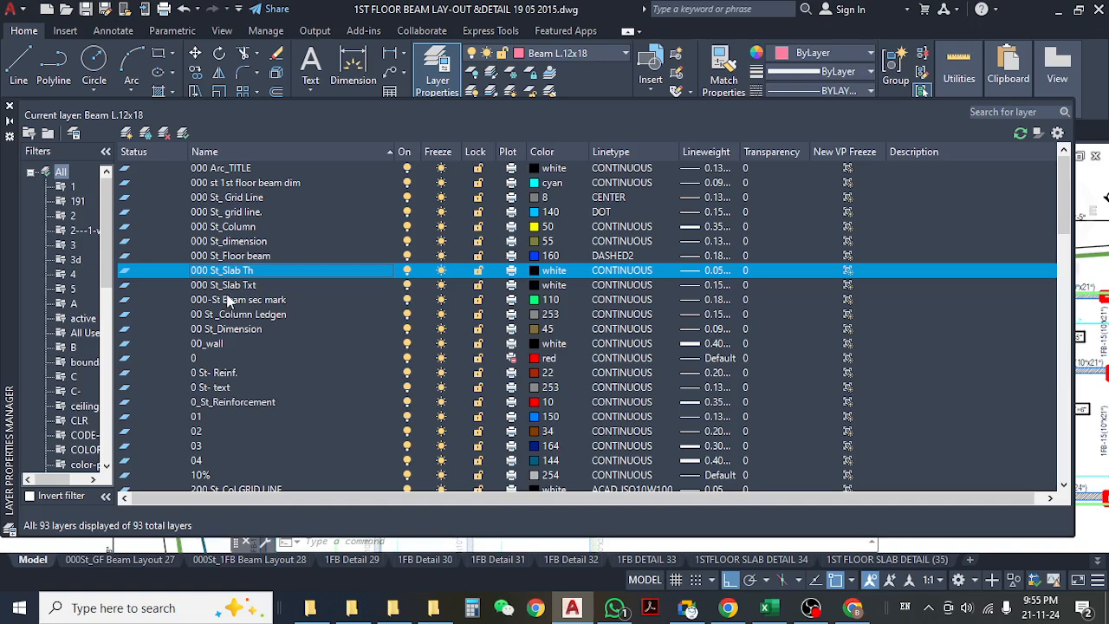
scroll(229, 351, "down", 3)
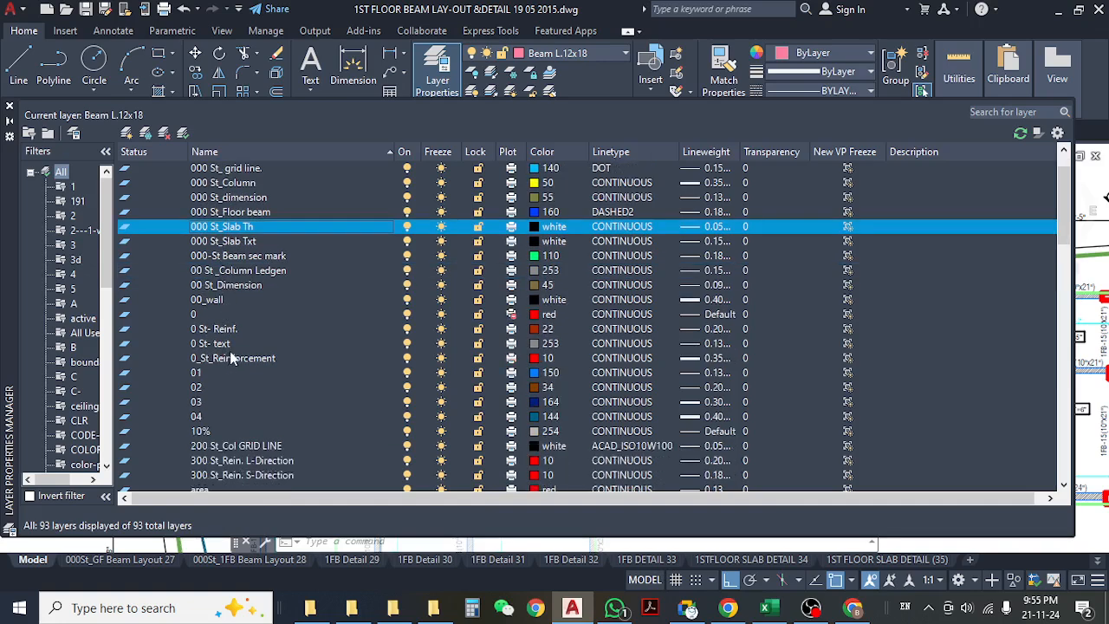
scroll(230, 338, "up", 3)
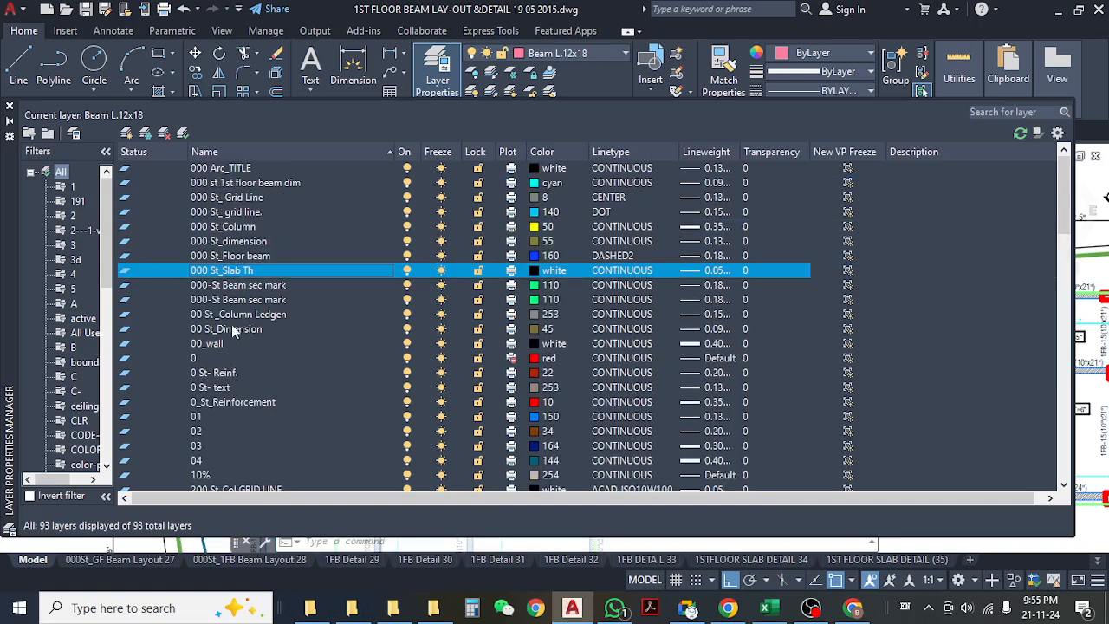
left_click(127, 134)
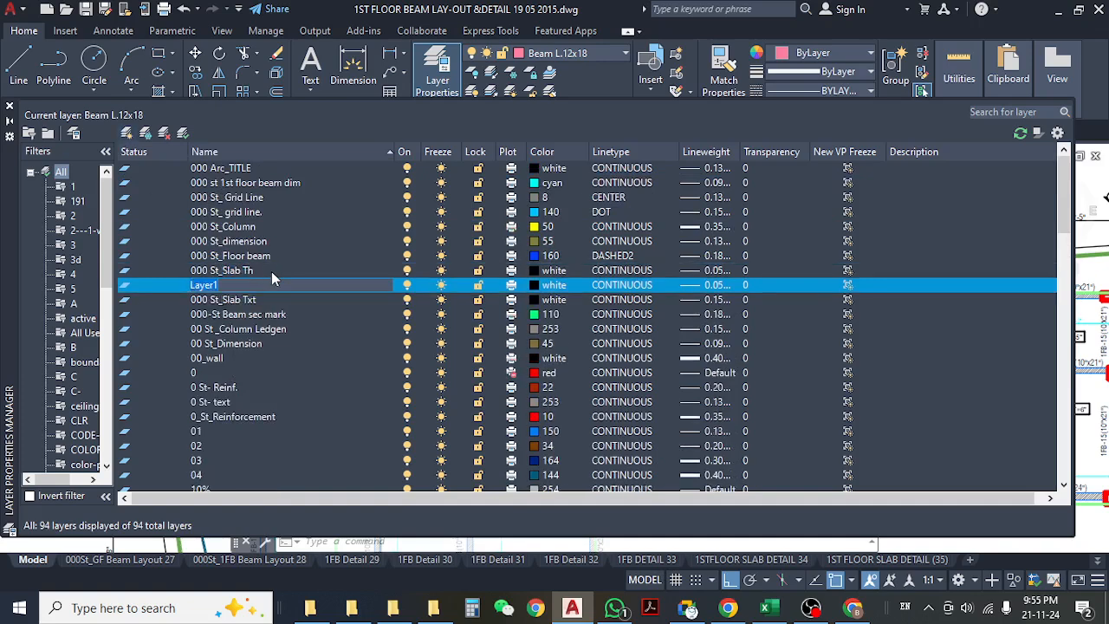
type("SLAB 5'")
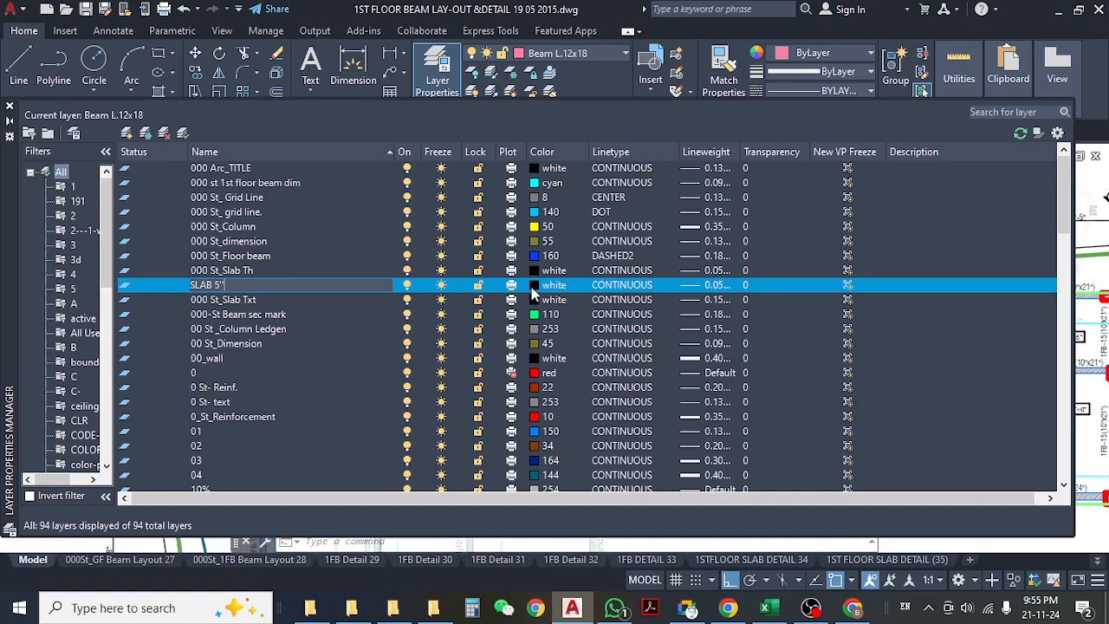
key("Return")
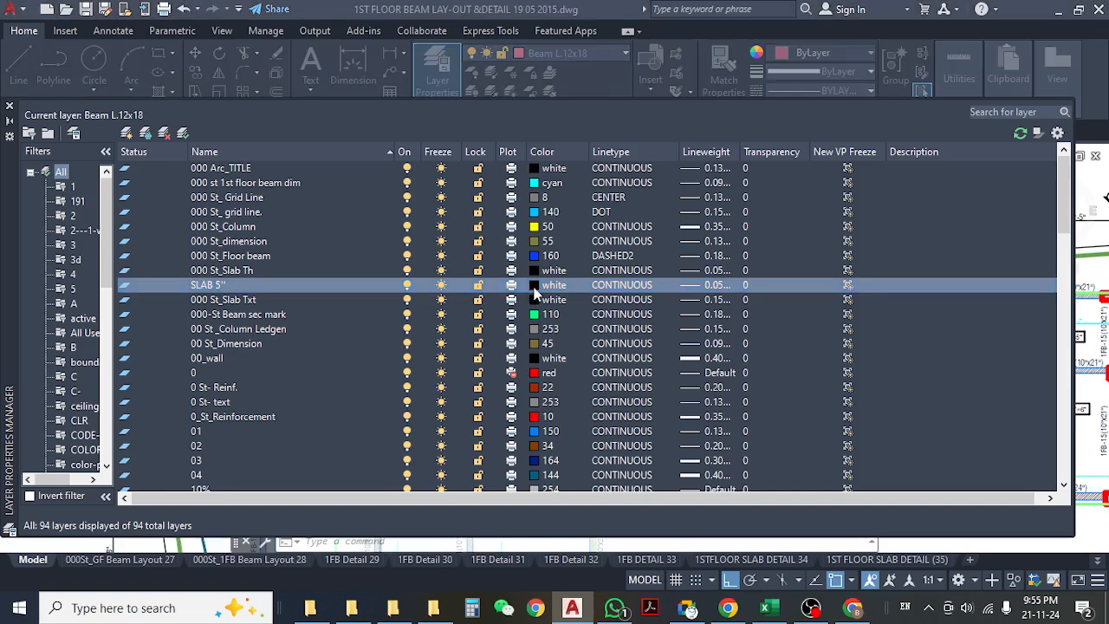
- Set the SLAB 5'' layer's color to blue and make it the current layer
left_click(534, 293)
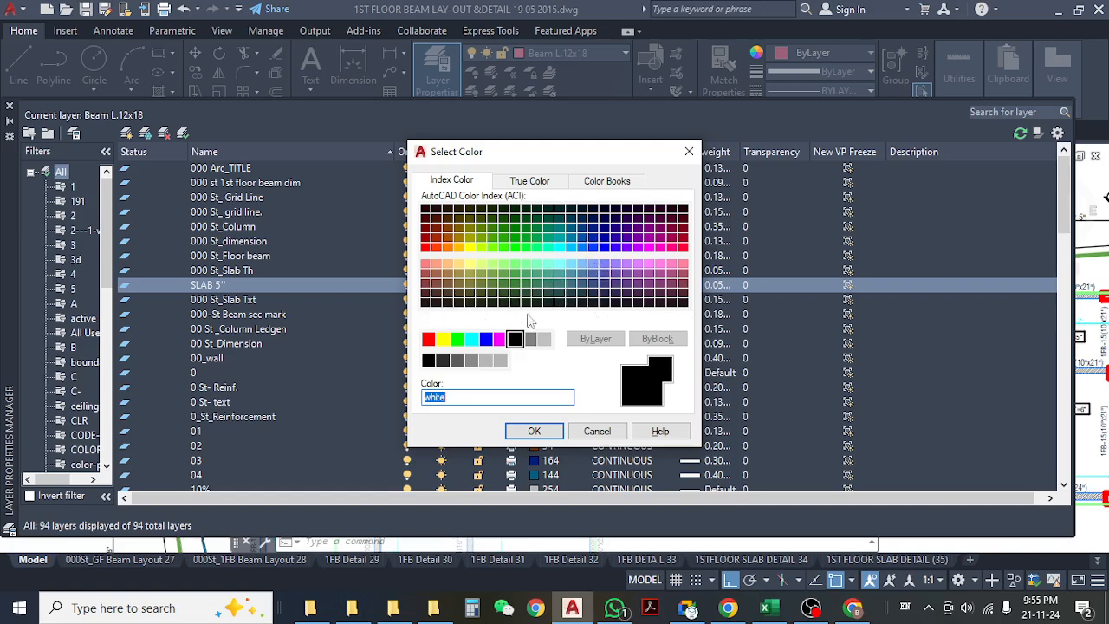
left_click(485, 339)
left_click(534, 432)
left_click(165, 290)
double_click(164, 291)
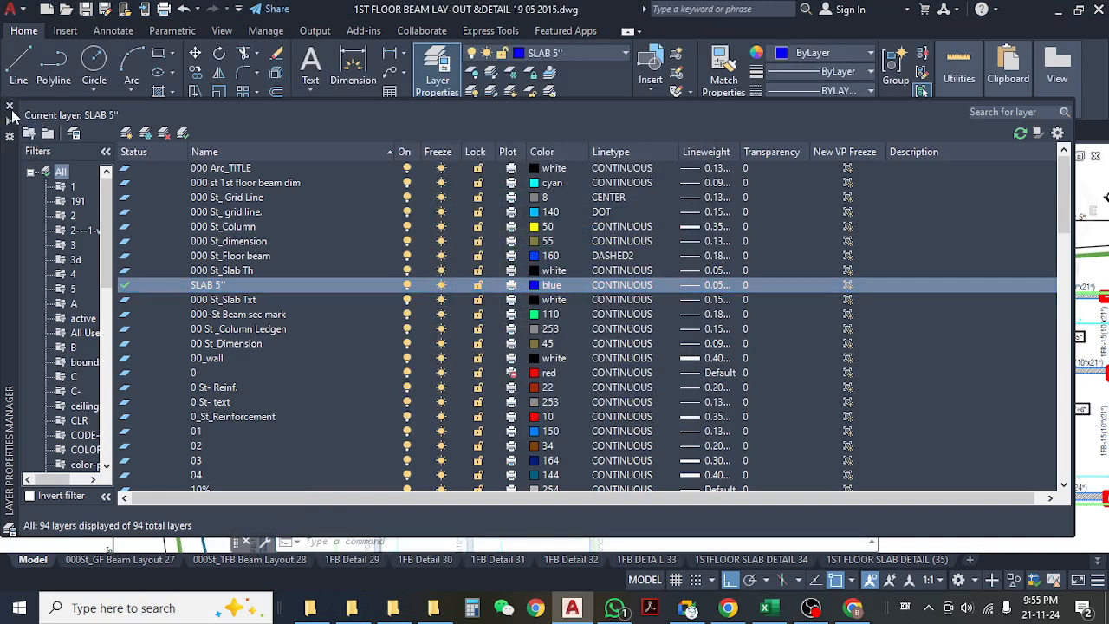
left_click(10, 106)
scroll(512, 388, "up", 2)
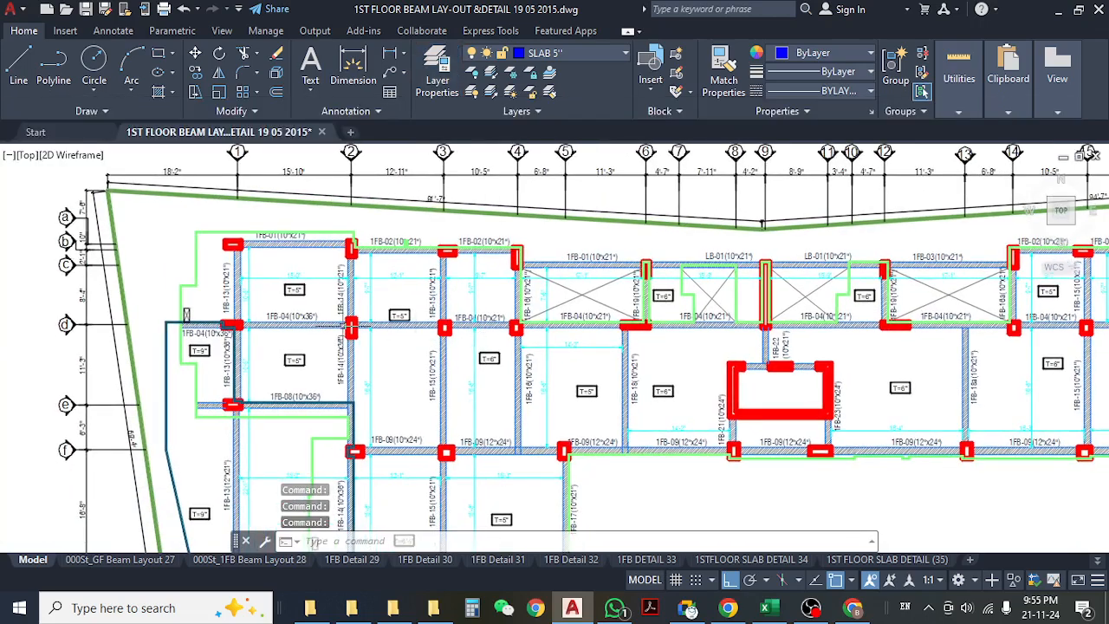
scroll(273, 296, "up", 4)
middle_click_drag(255, 243, 329, 309)
key("Escape")
key("Escape")
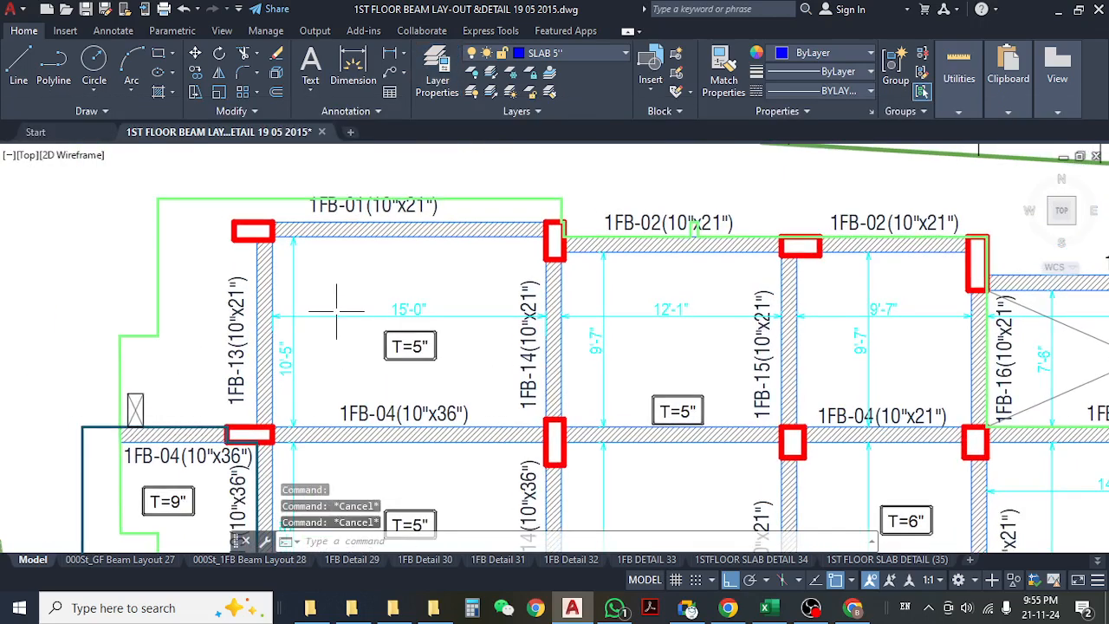
type("rec")
key("Return")
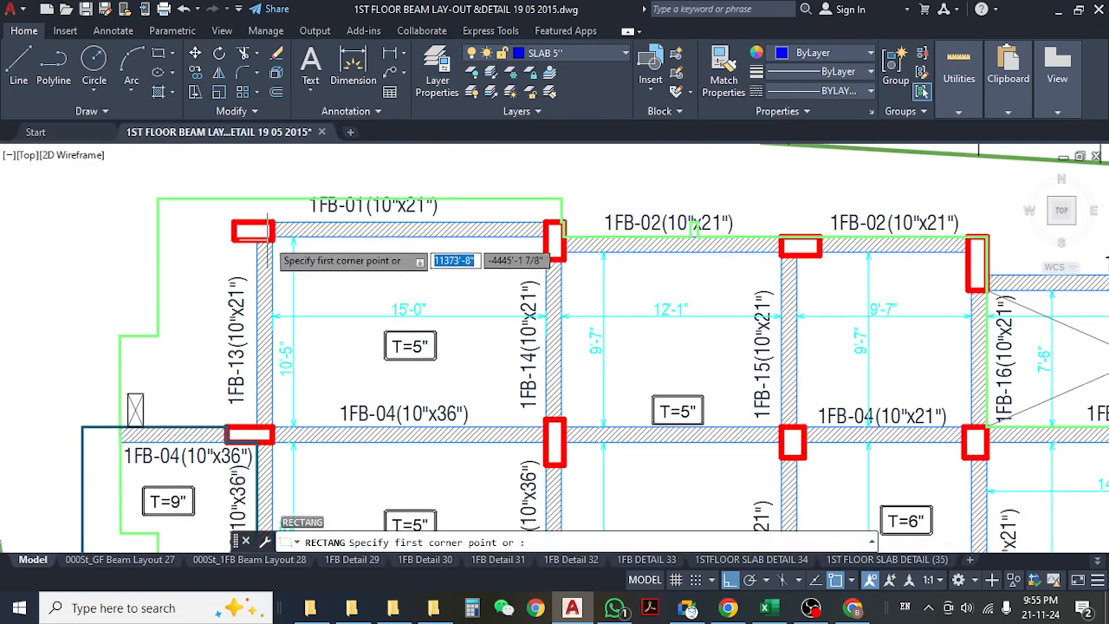
left_click(547, 426)
key("Escape")
- Outline the 15'-0" by 10'-5" T=5" bay between beams 1FB-13 and 1FB-14 with a closed polyline along the inner beam faces
type("pl")
key("Return")
scroll(281, 255, "up", 4)
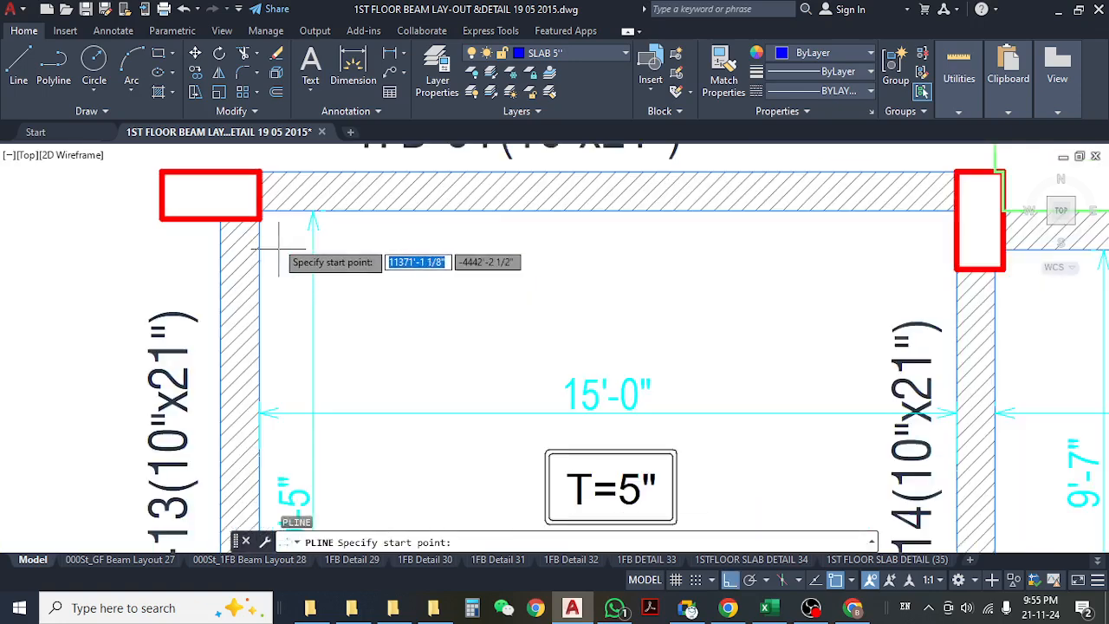
left_click(260, 210)
middle_click_drag(561, 256, 314, 256)
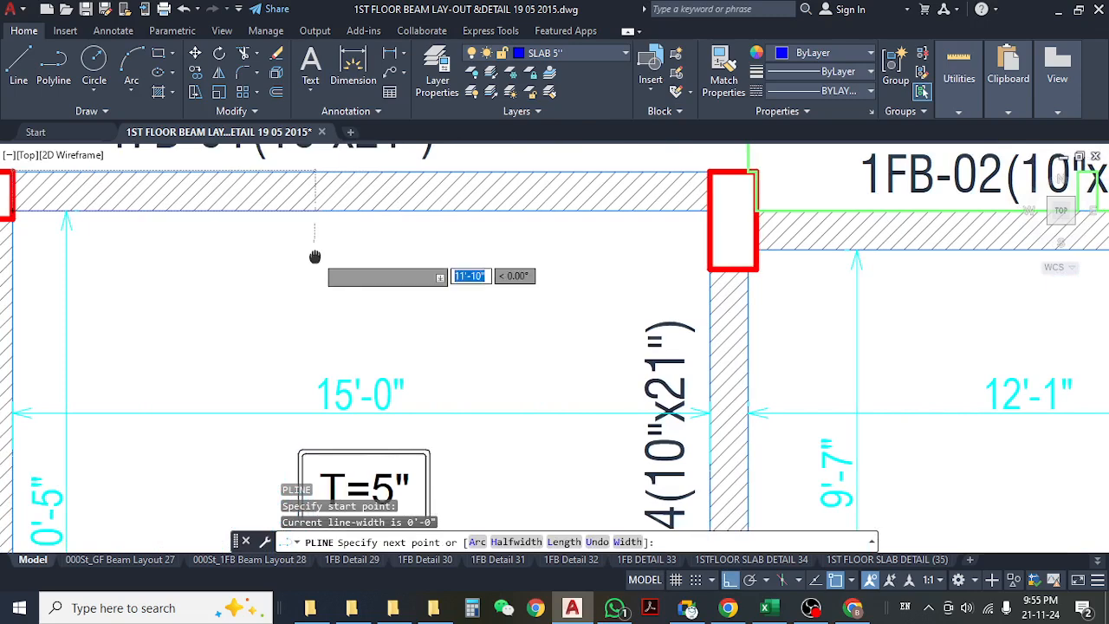
left_click(708, 211)
scroll(719, 217, "down", 2)
middle_click_drag(619, 513, 705, 408)
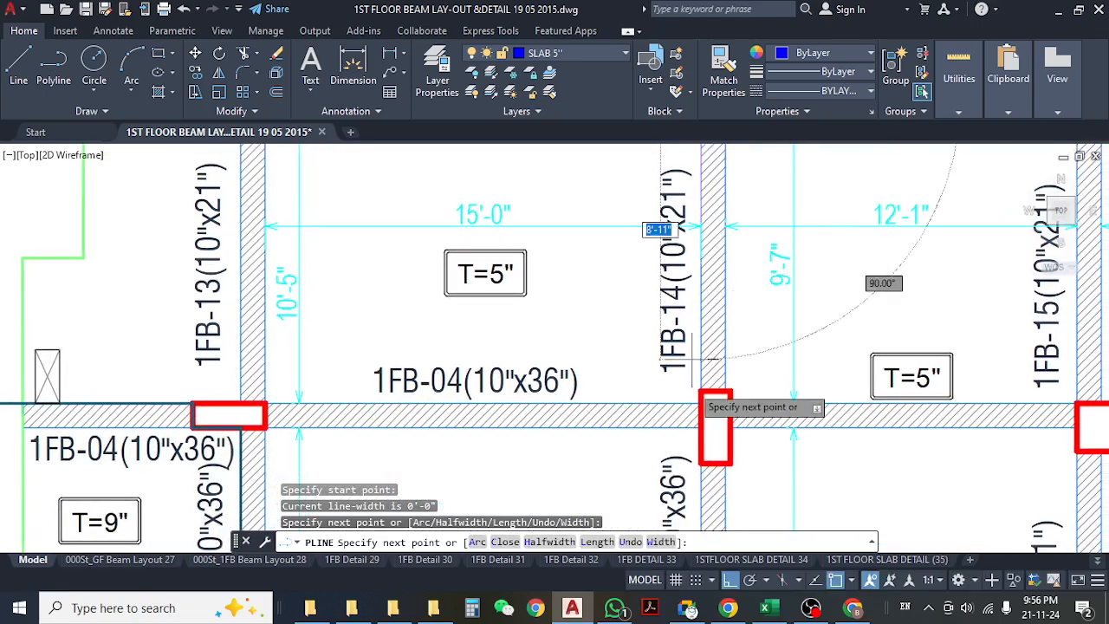
left_click(702, 408)
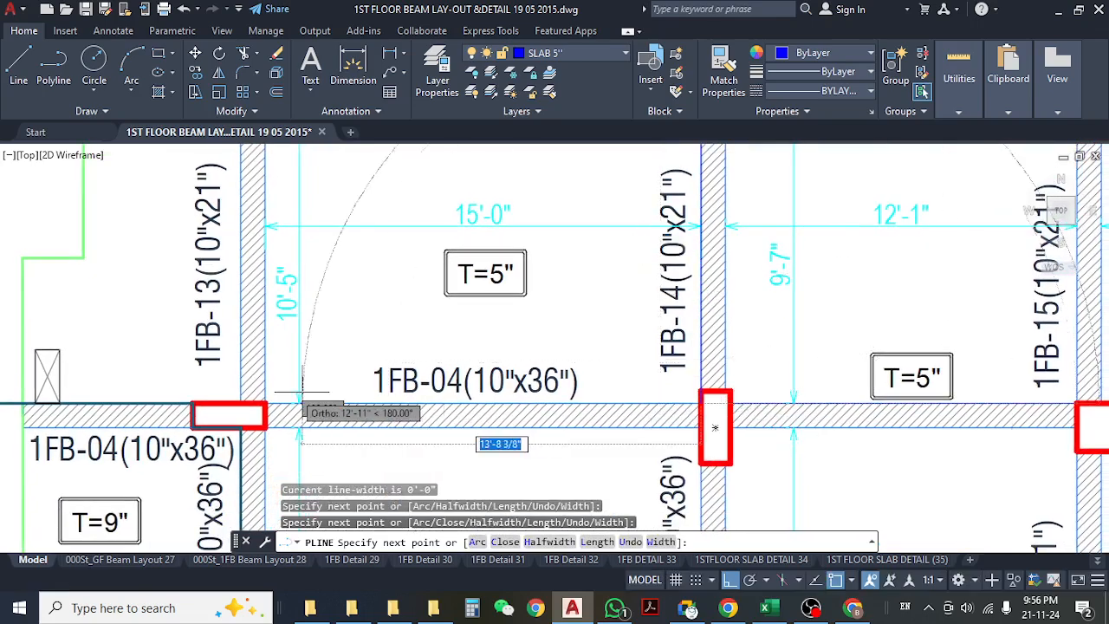
left_click(264, 403)
middle_click_drag(281, 247, 280, 437)
scroll(274, 337, "up", 2)
type("c")
key("Return")
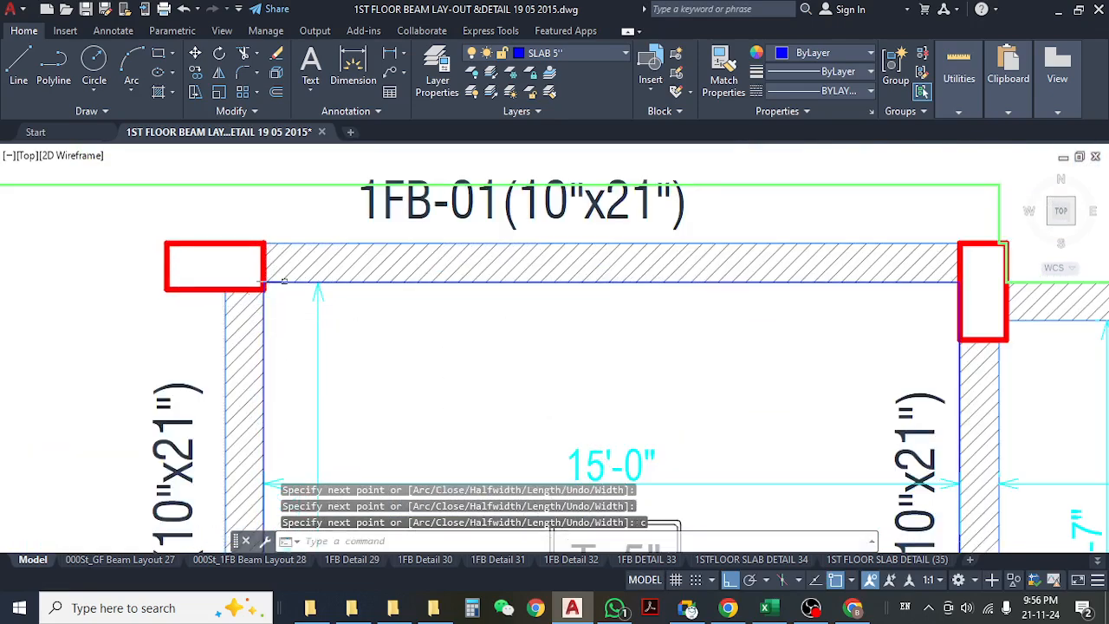
scroll(278, 295, "down", 4)
middle_click_drag(404, 358, 312, 332)
key("Escape")
key("Escape")
- Outline the adjoining 12'-1" by 9'-7" T=5" bay between beams 1FB-14 and 1FB-15 with a closed polyline
scroll(433, 300, "up", 4)
middle_click_drag(435, 373, 492, 348)
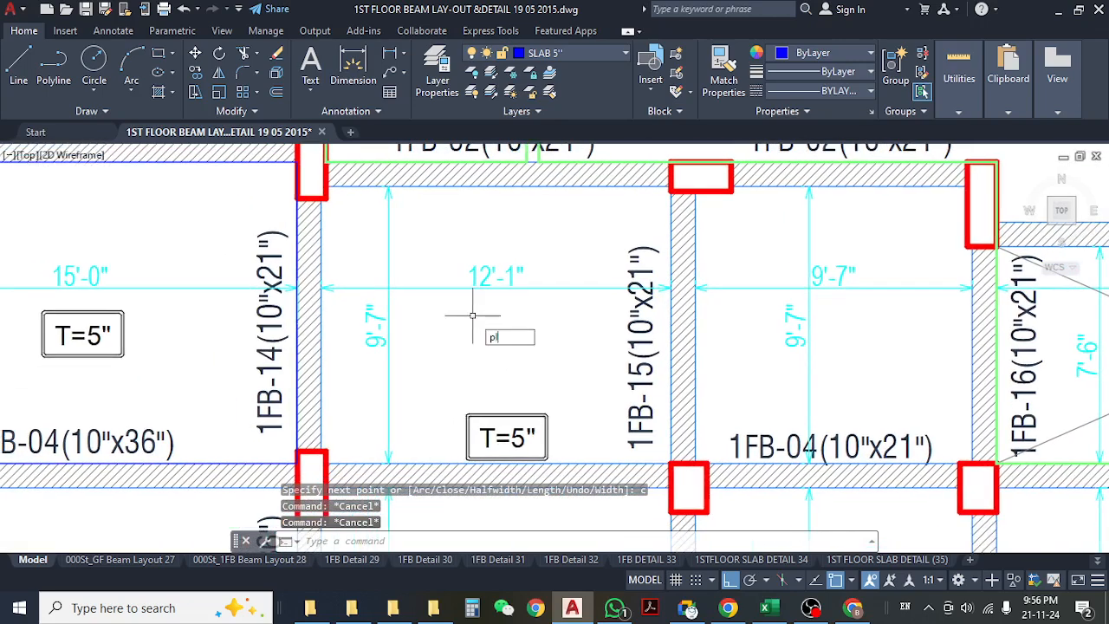
key("Return")
middle_click_drag(396, 279, 425, 345)
scroll(359, 295, "up", 4)
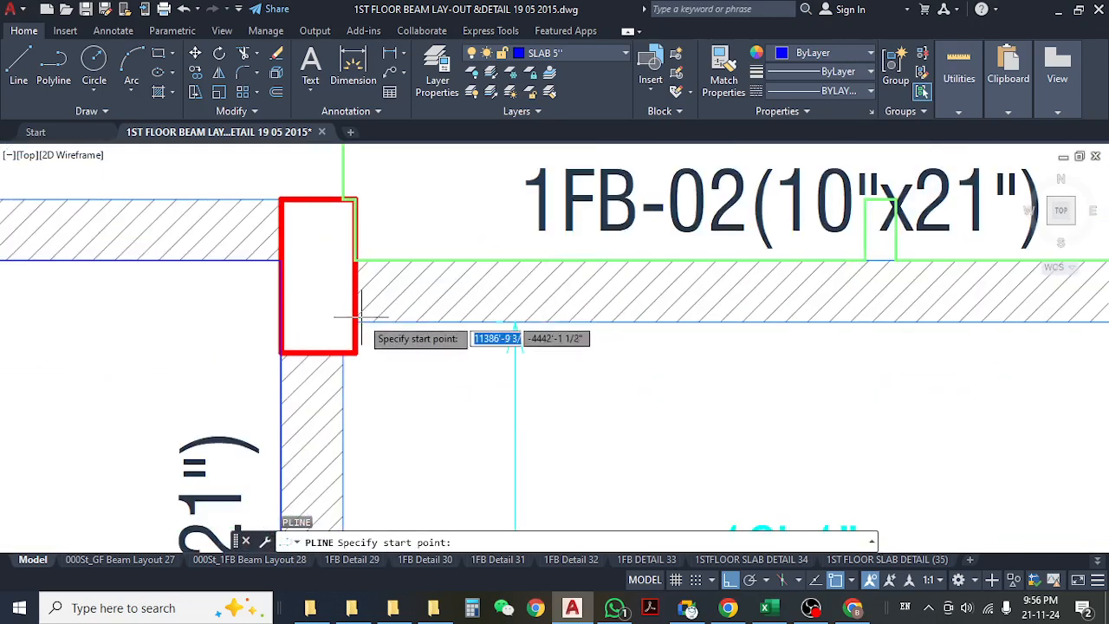
left_click(318, 277)
middle_click_drag(750, 346, 225, 334)
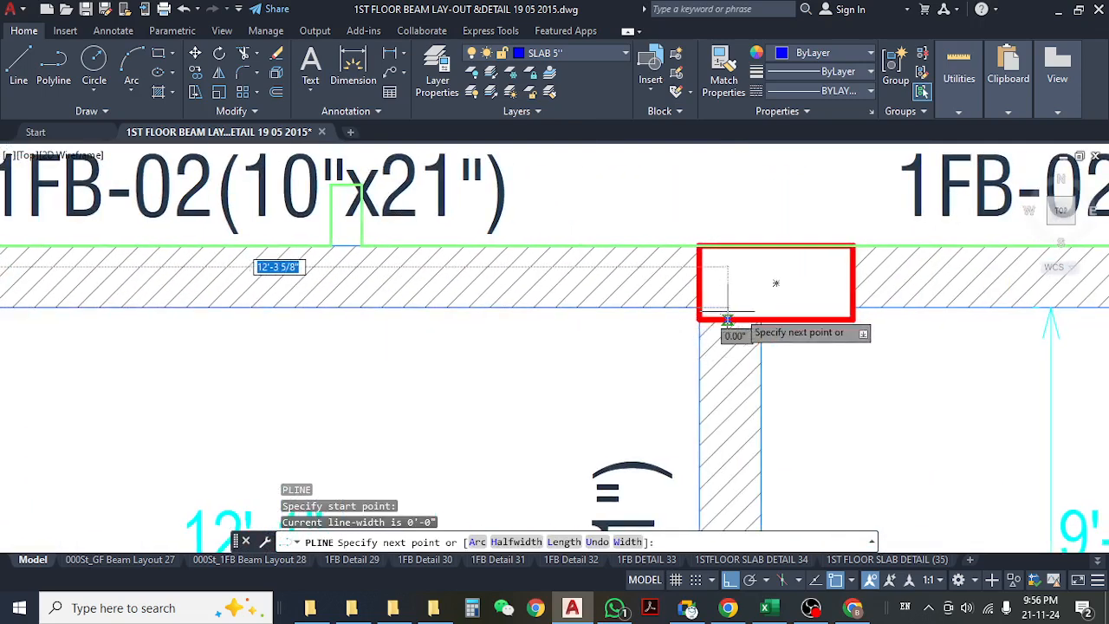
left_click(728, 317)
scroll(693, 305, "down", 2)
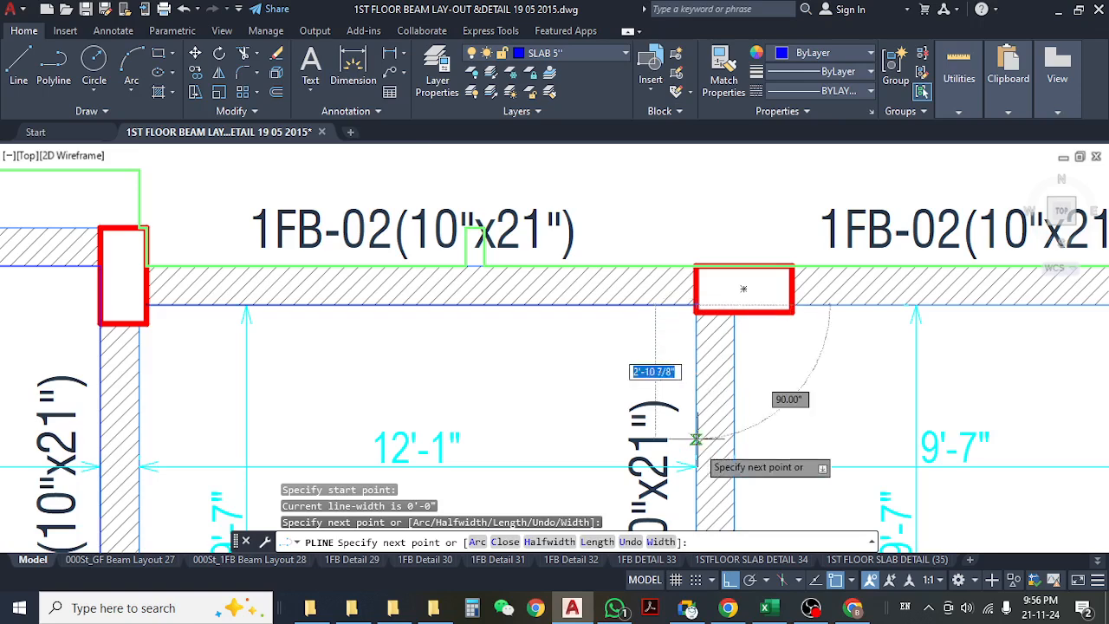
middle_click_drag(697, 439, 699, 212)
middle_click_drag(690, 481, 697, 373)
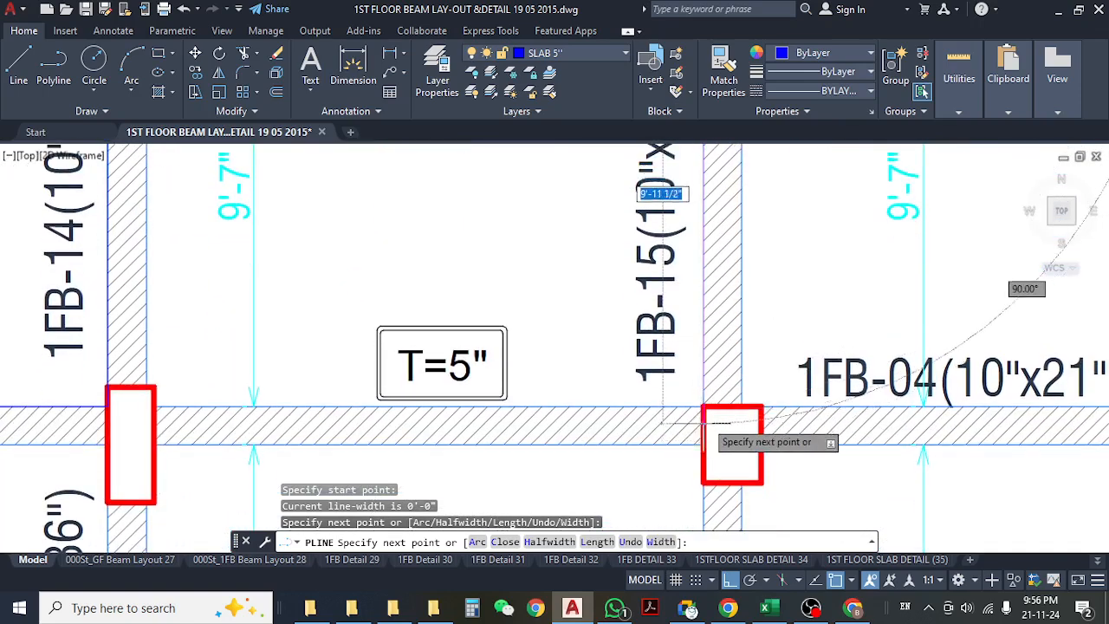
left_click(731, 444)
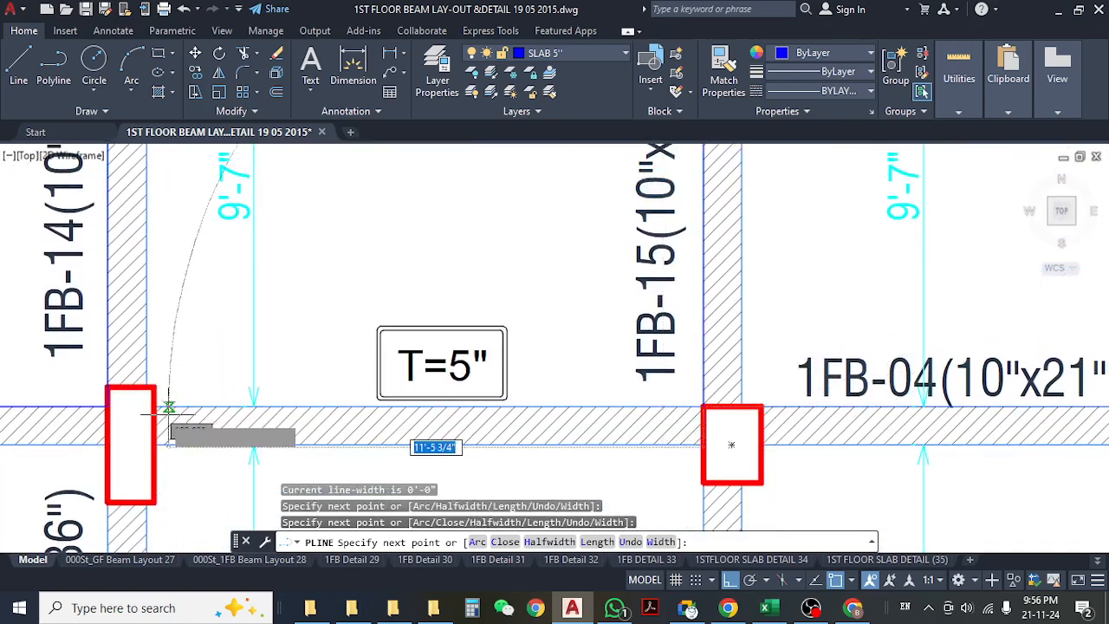
left_click(129, 444)
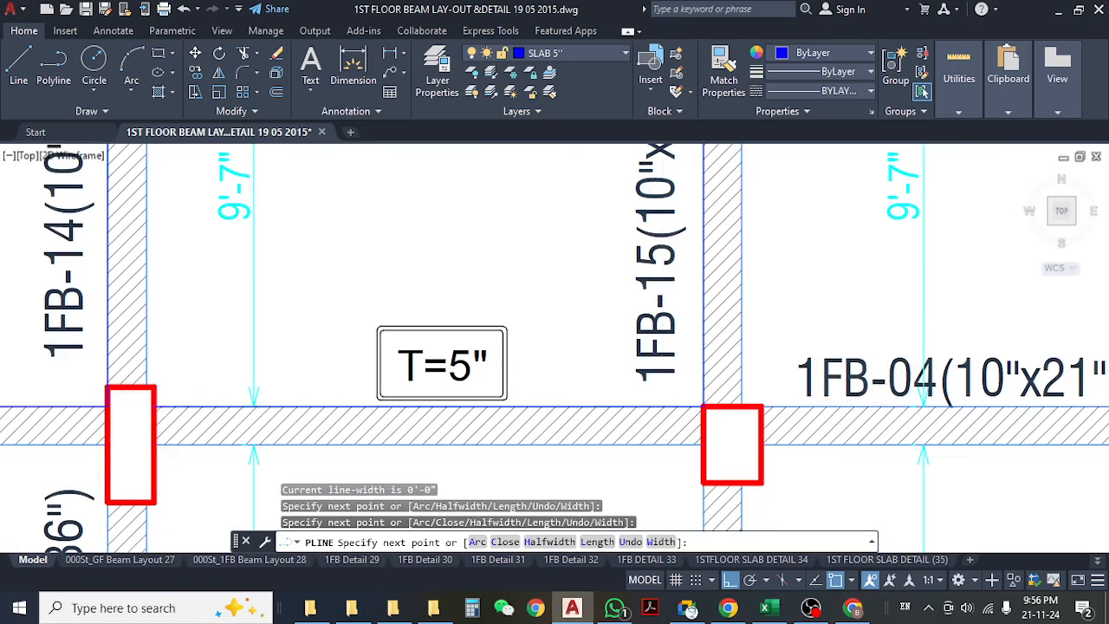
left_click(156, 387)
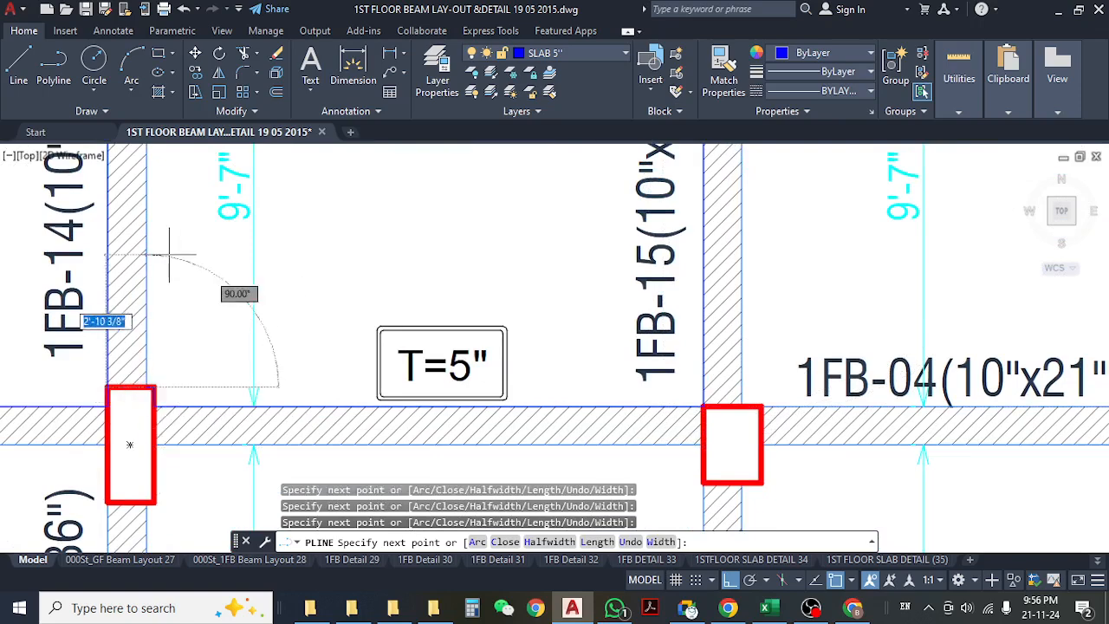
scroll(169, 266, "down", 3)
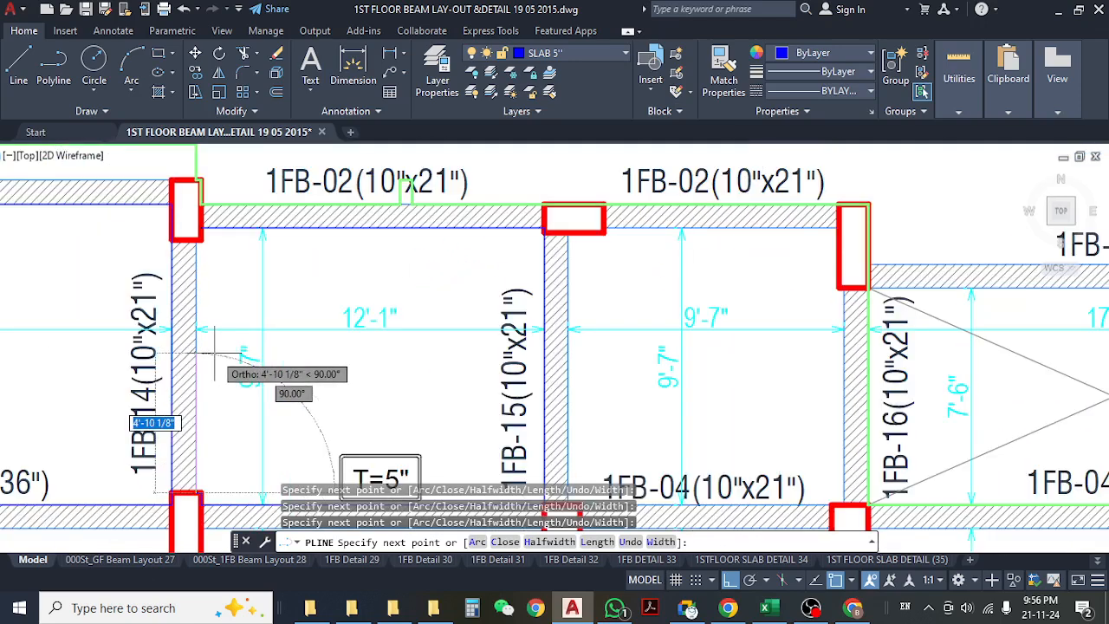
scroll(185, 211, "up", 5)
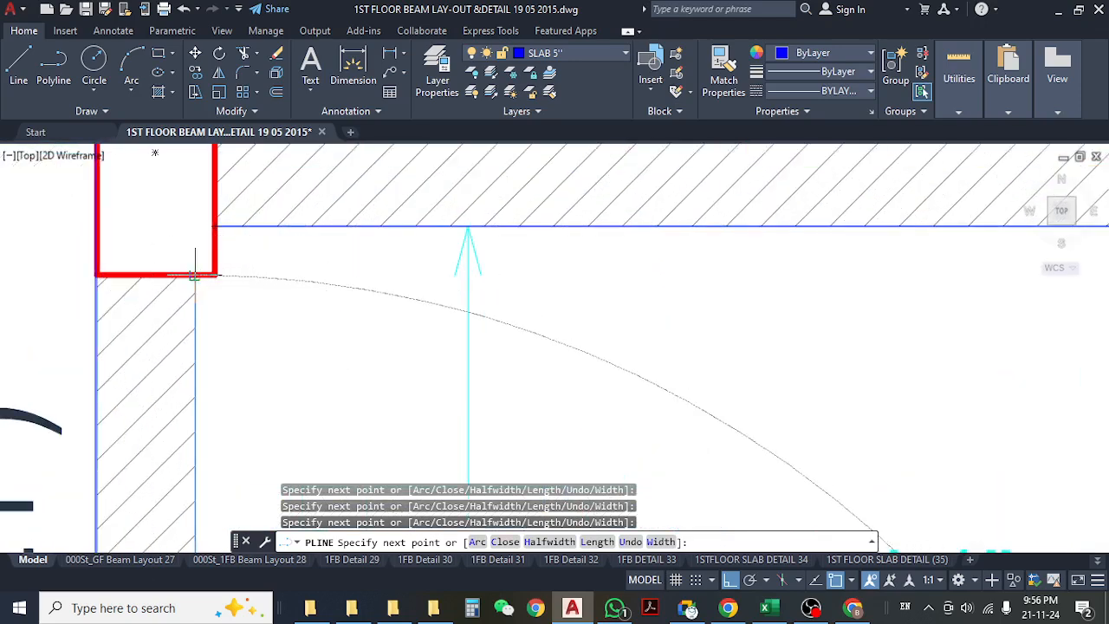
type("c")
key("Return")
scroll(367, 248, "down", 5)
middle_click_drag(404, 351, 475, 325)
key("Escape")
key("Escape")
middle_click_drag(480, 273, 442, 266)
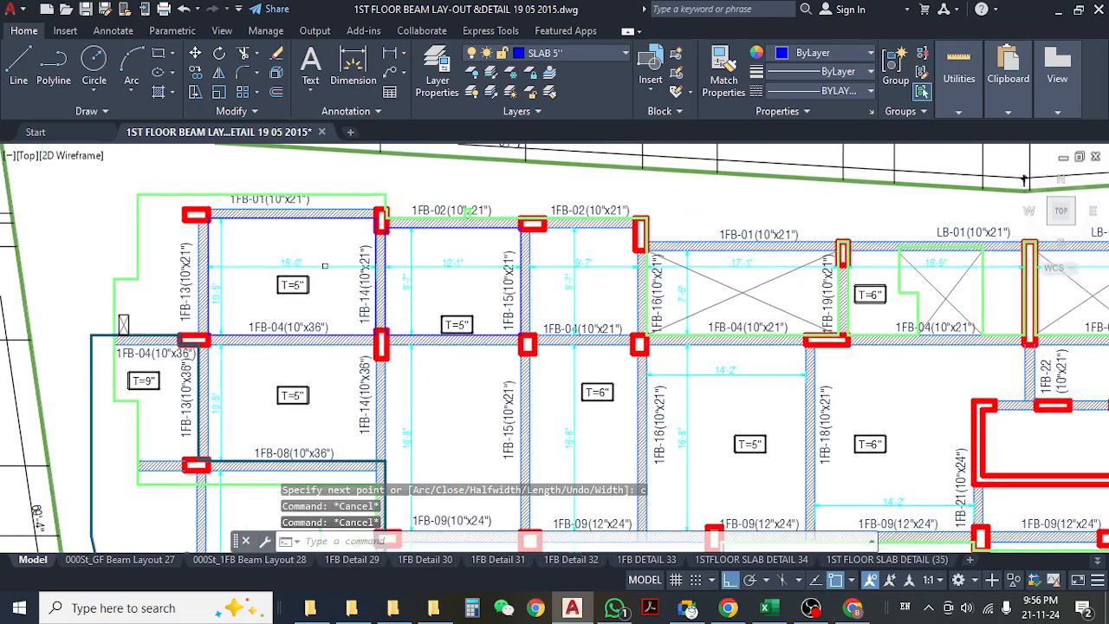
middle_click_drag(563, 294, 529, 297)
mouse_move(291, 283)
middle_mouse_down()
mouse_move(307, 244)
mouse_move(299, 276)
middle_mouse_up()
type("aa")
key("Return")
type("o")
key("Return")
key("Escape")
key("Escape")
key("Escape")
middle_click_drag(299, 276, 261, 284)
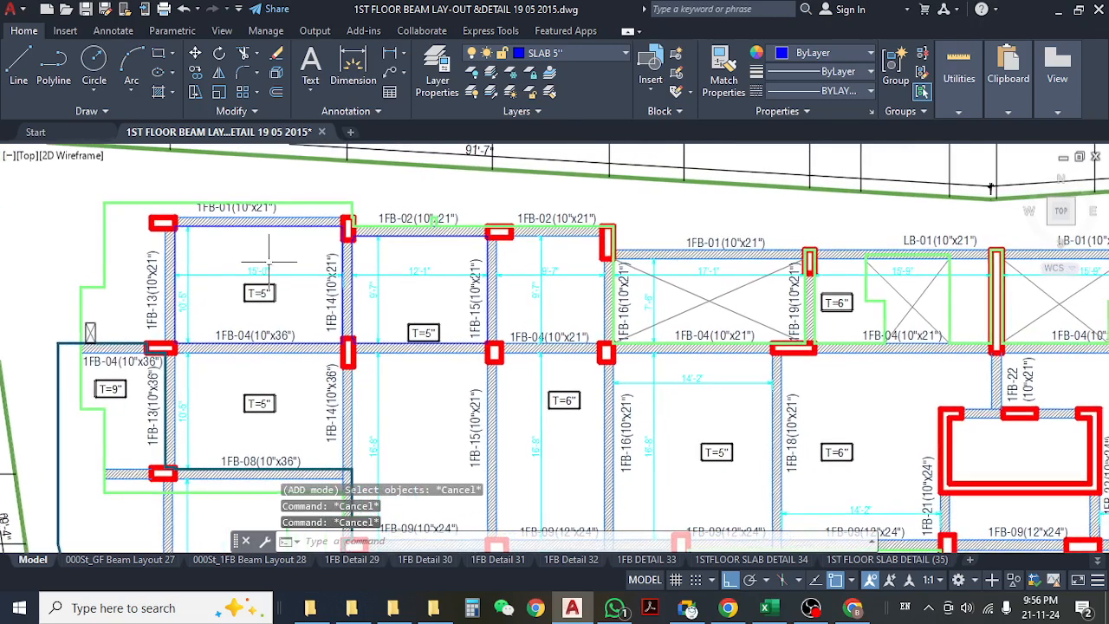
left_click(268, 225)
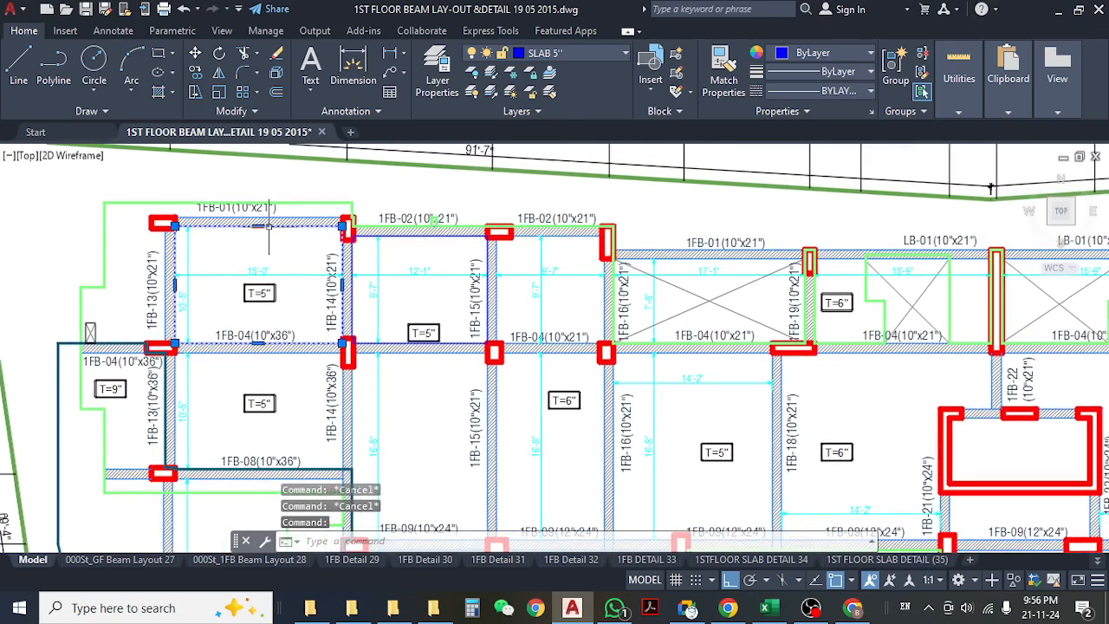
key("Escape")
middle_click_drag(277, 293, 220, 293)
type("aa")
key("Return")
type("a")
key("Return")
key("Escape")
key("Escape")
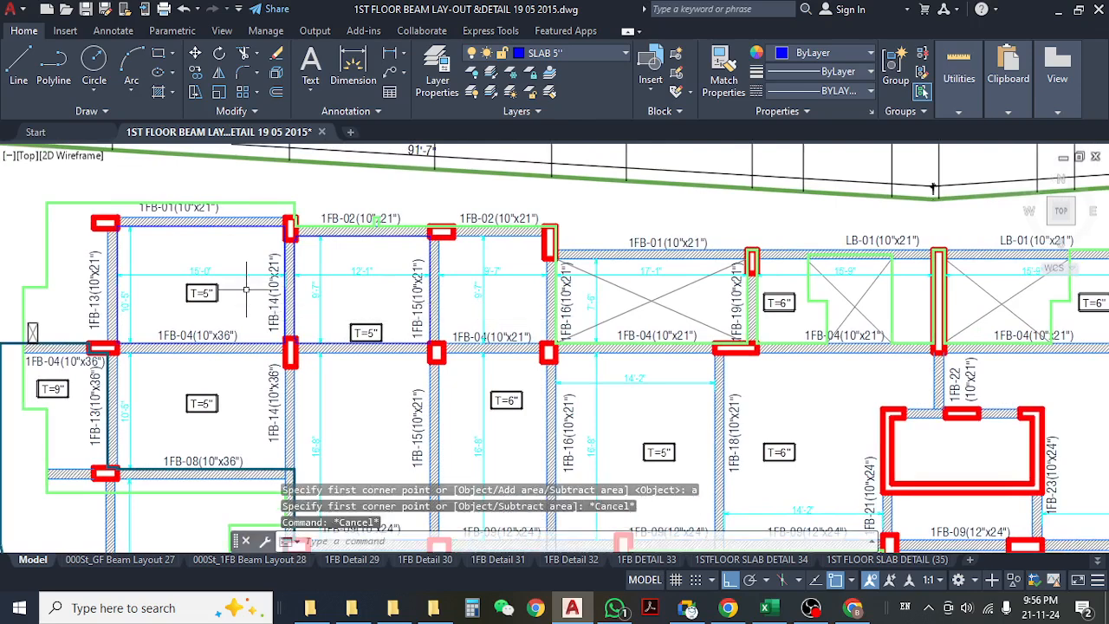
- Total the areas of the two outlined T=5" bays between beams 1FB-13 and 1FB-15 using Area in Add and Object mode
type("aa")
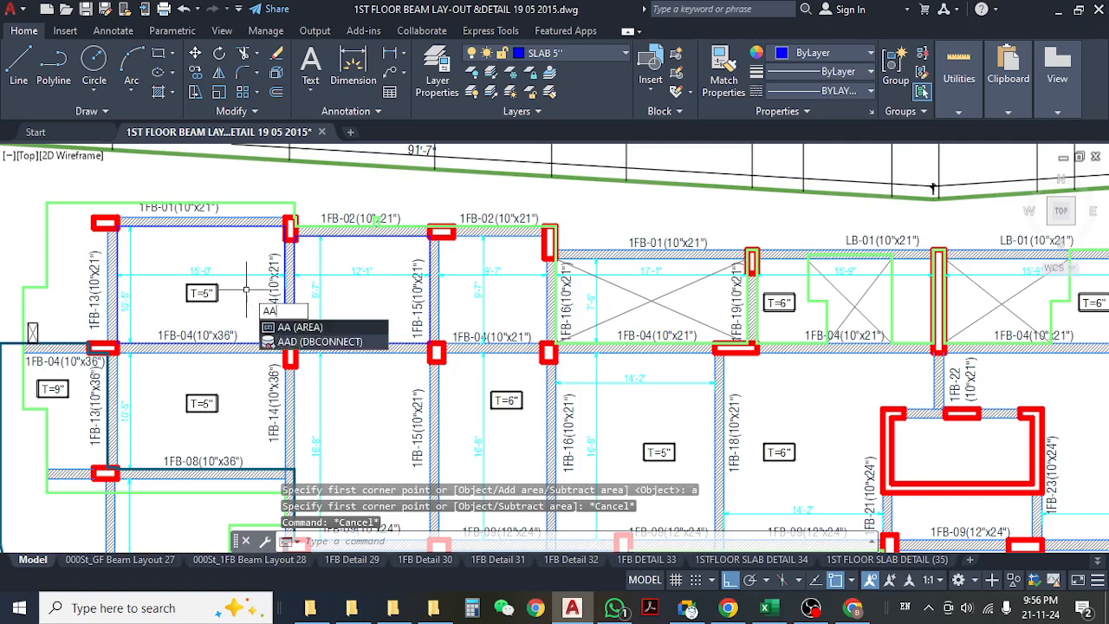
key("Return")
type("a")
key("Return")
type("o")
key("Return")
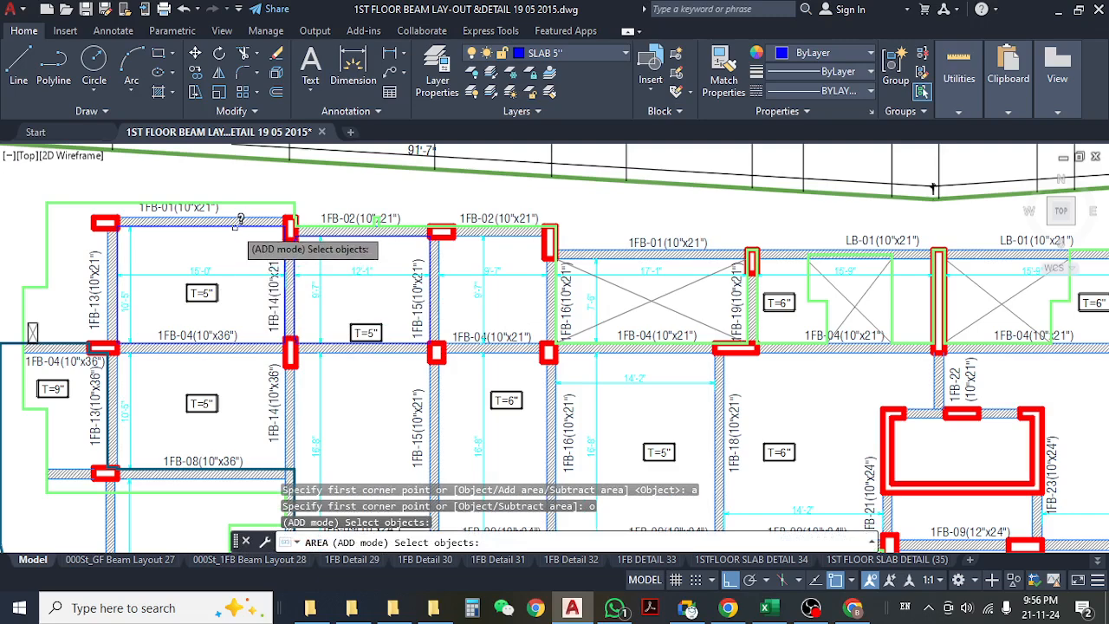
left_click(236, 223)
middle_click_drag(368, 272, 328, 262)
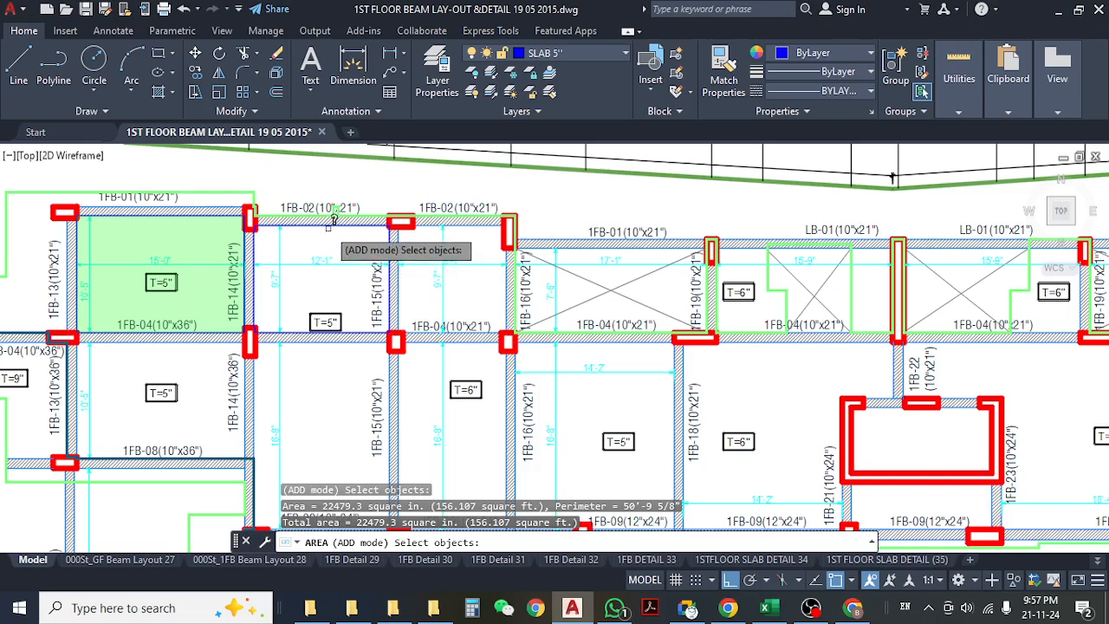
left_click(333, 220)
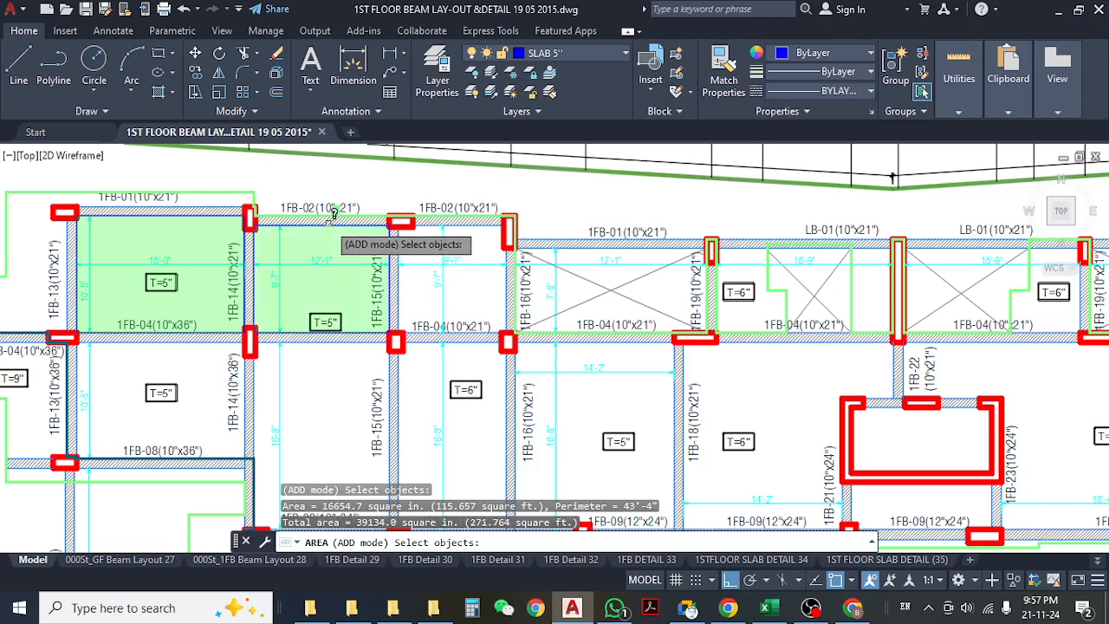
middle_click_drag(428, 309, 391, 292)
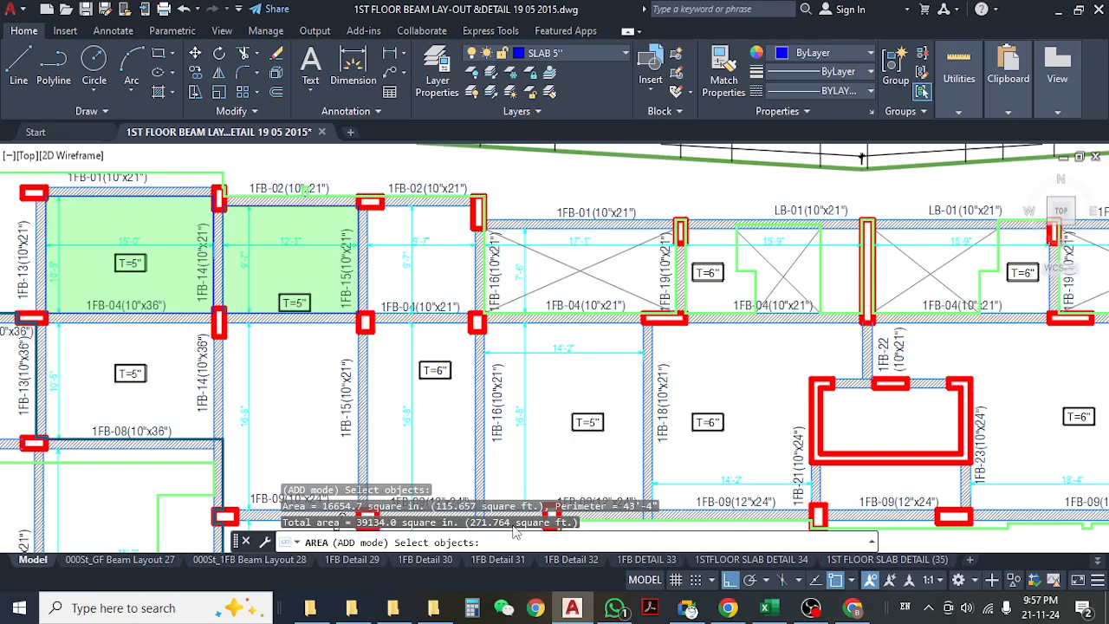
middle_click_drag(280, 338, 426, 342)
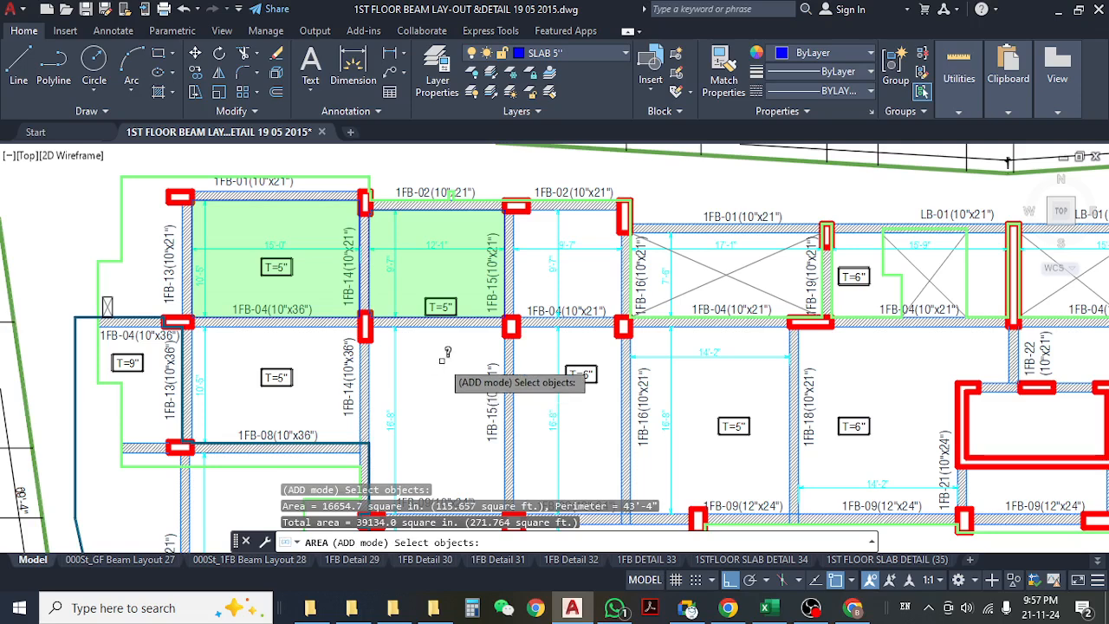
key("Escape")
key("Escape")
middle_click_drag(394, 296, 439, 306)
middle_click_drag(331, 244, 252, 250)
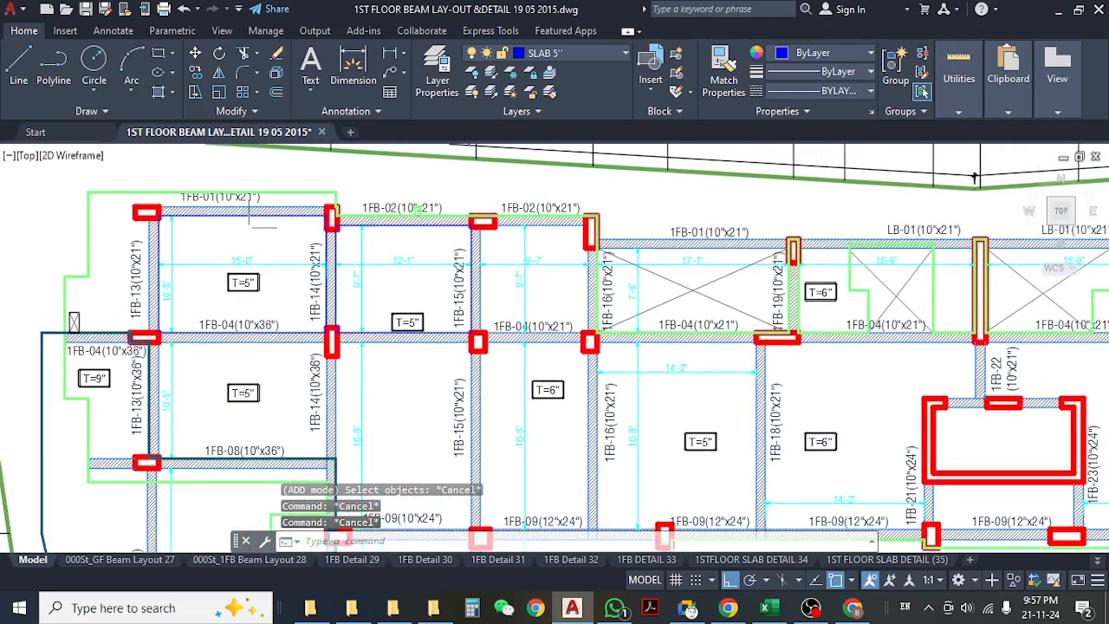
scroll(225, 223, "up", 3)
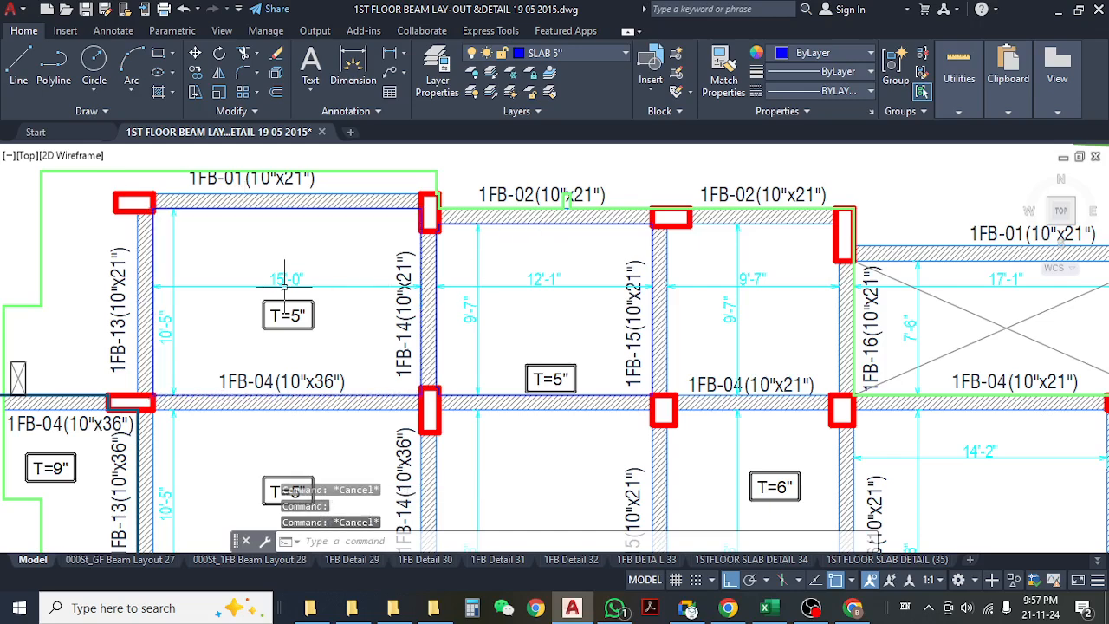
scroll(324, 319, "up", 3)
scroll(351, 247, "down", 2)
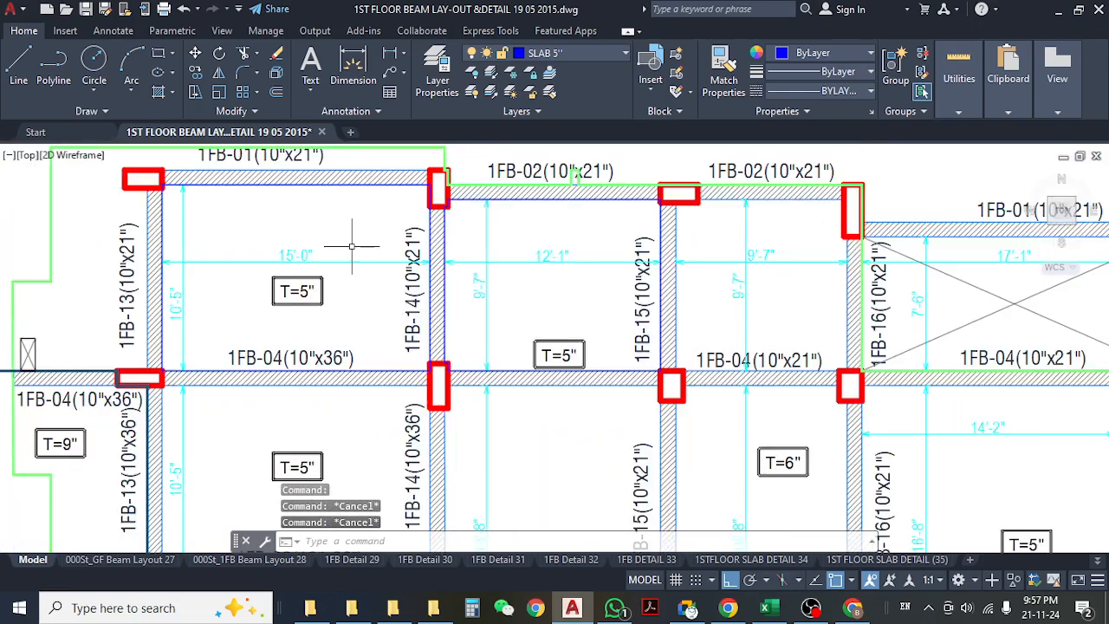
middle_click_drag(352, 247, 346, 266)
type("Aa")
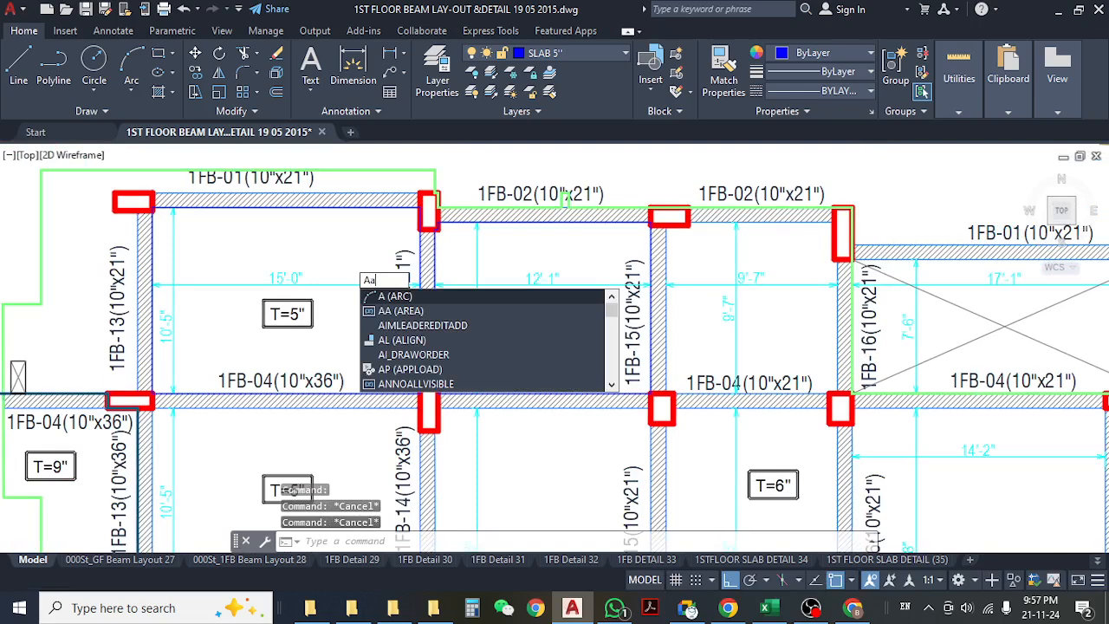
key("Return")
type("o")
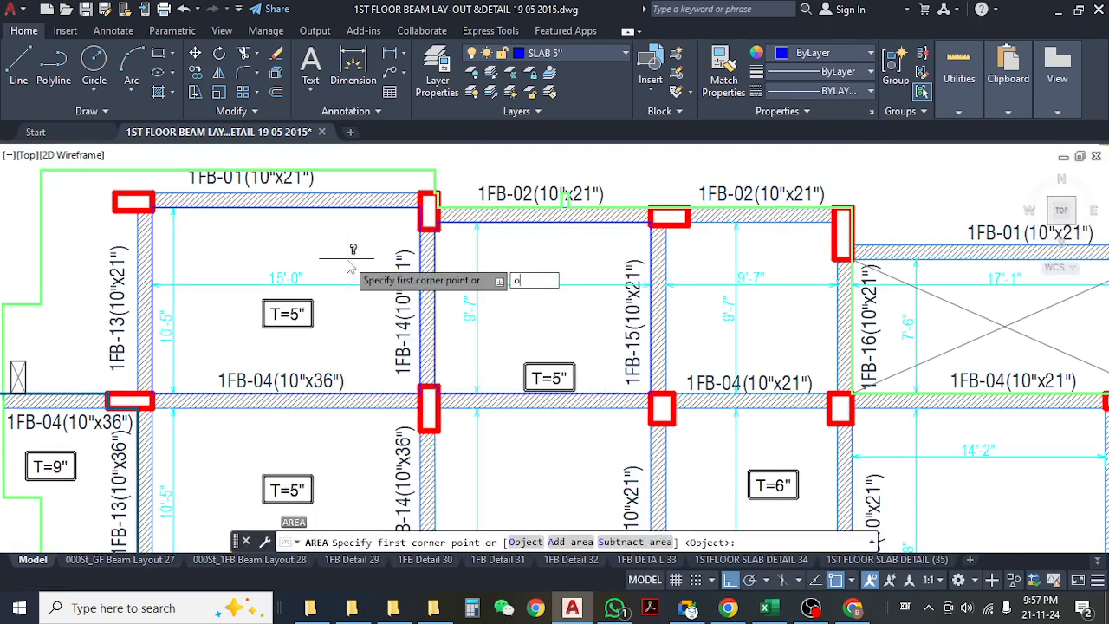
key("Return")
type("a")
key("Return")
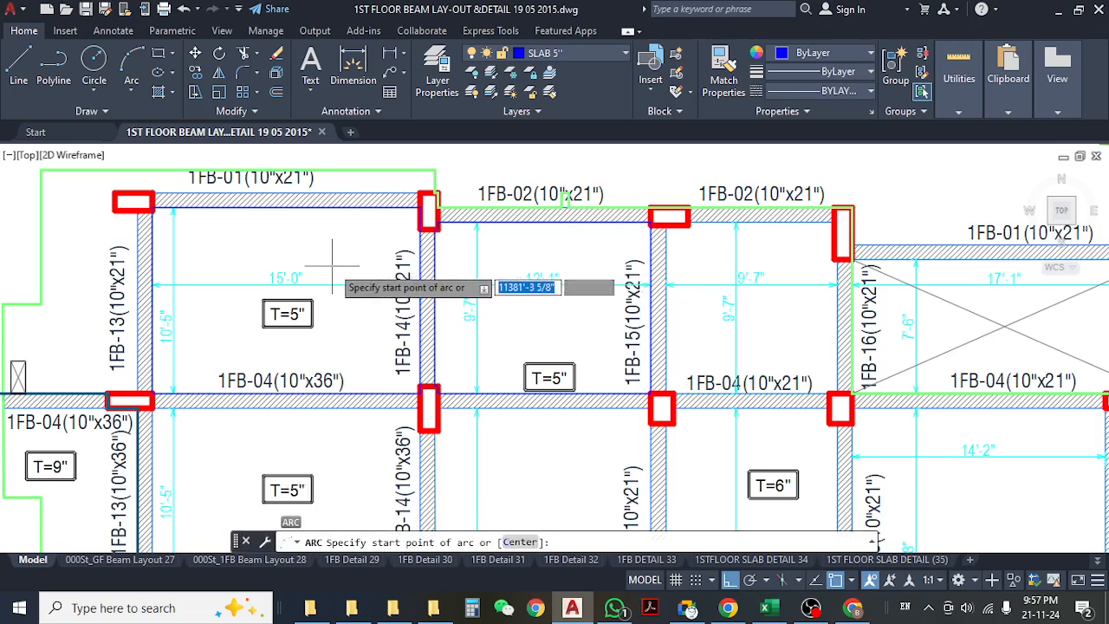
key("Escape")
type("aa")
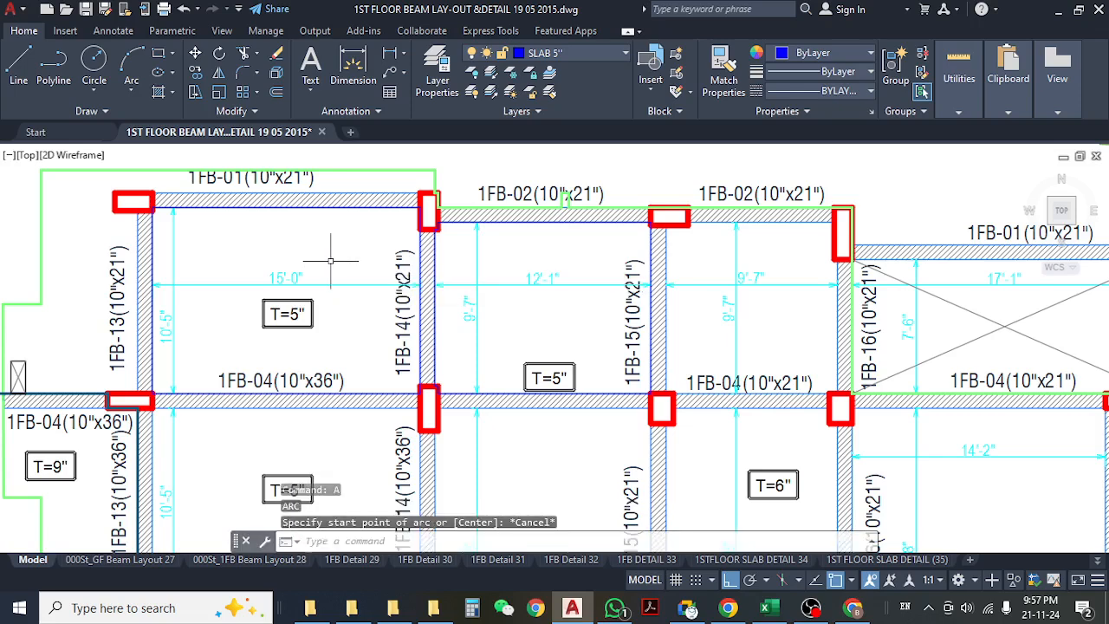
key("Return")
type("a")
key("Return")
type("o")
key("Return")
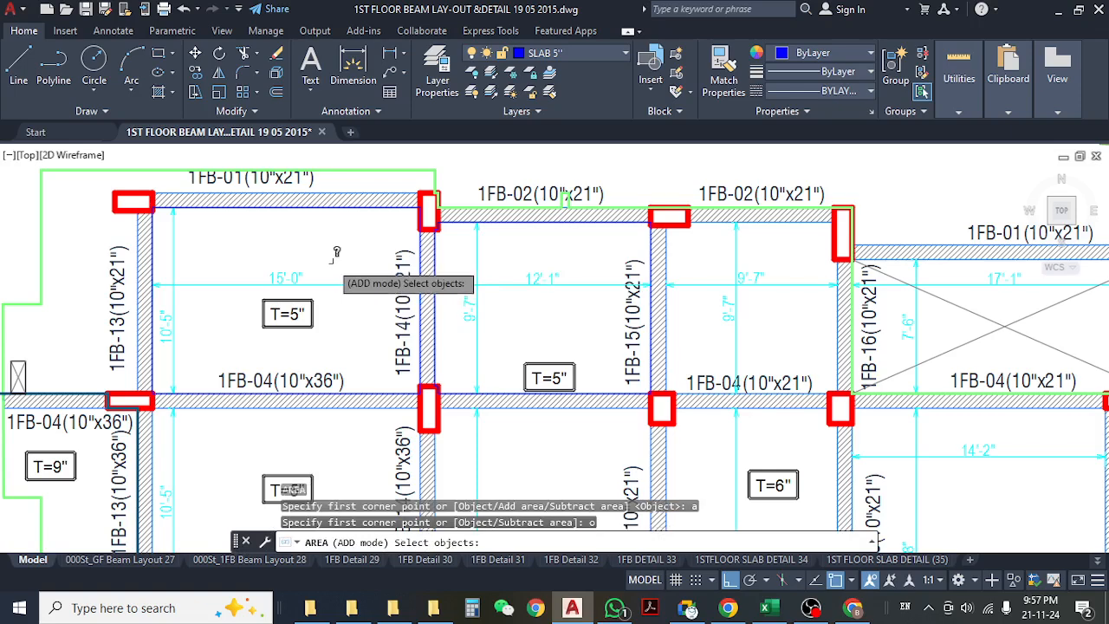
key("Escape")
type("aa")
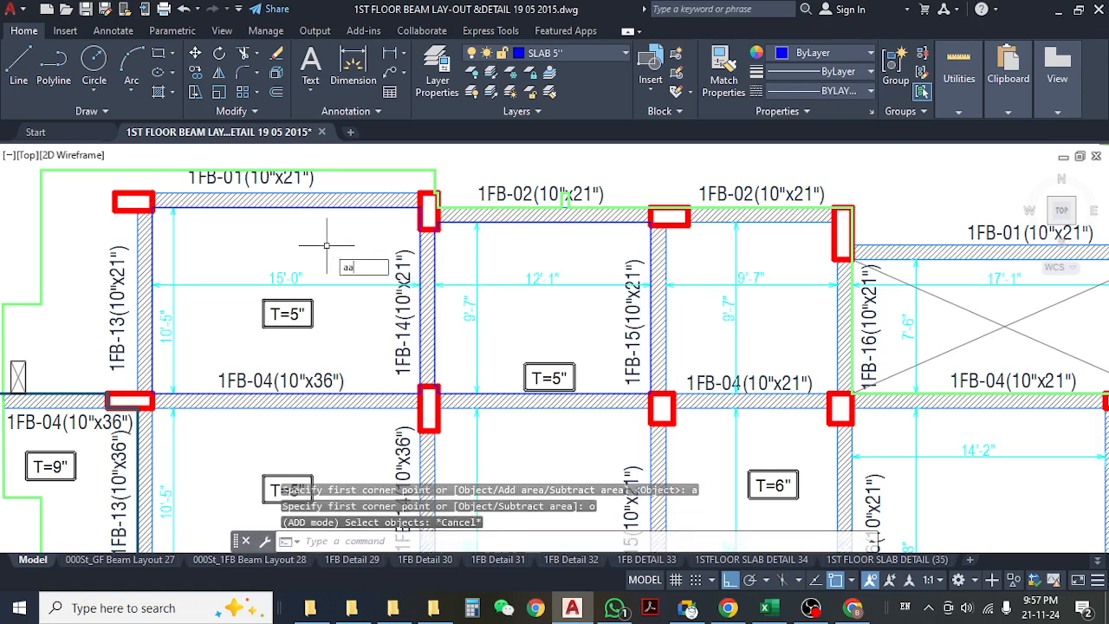
key("Return")
type("a")
key("Return")
type("o")
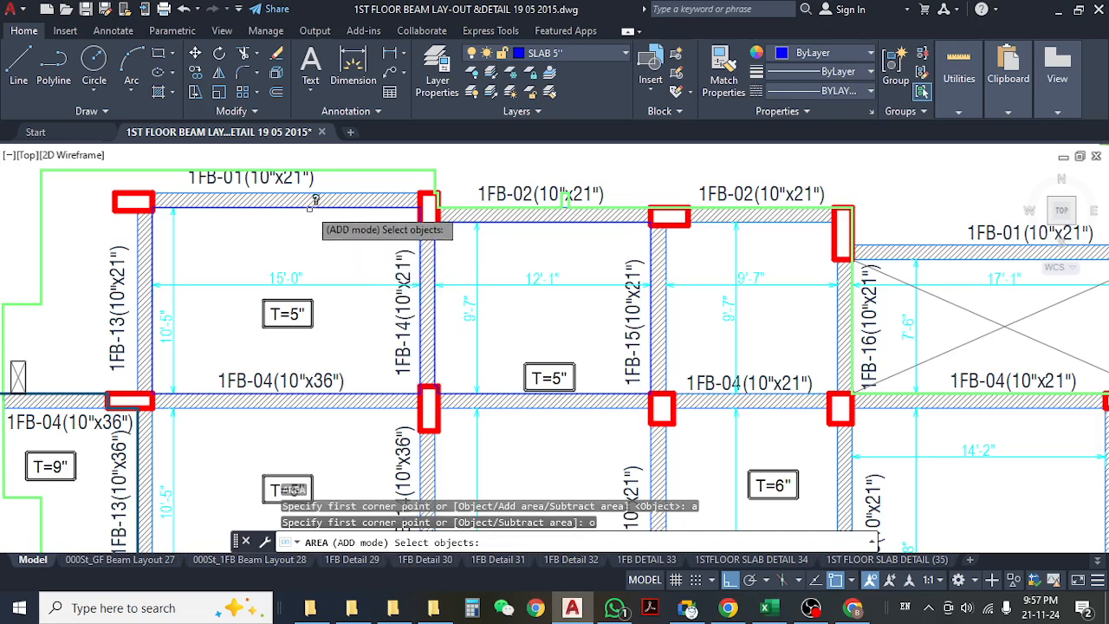
key("Escape")
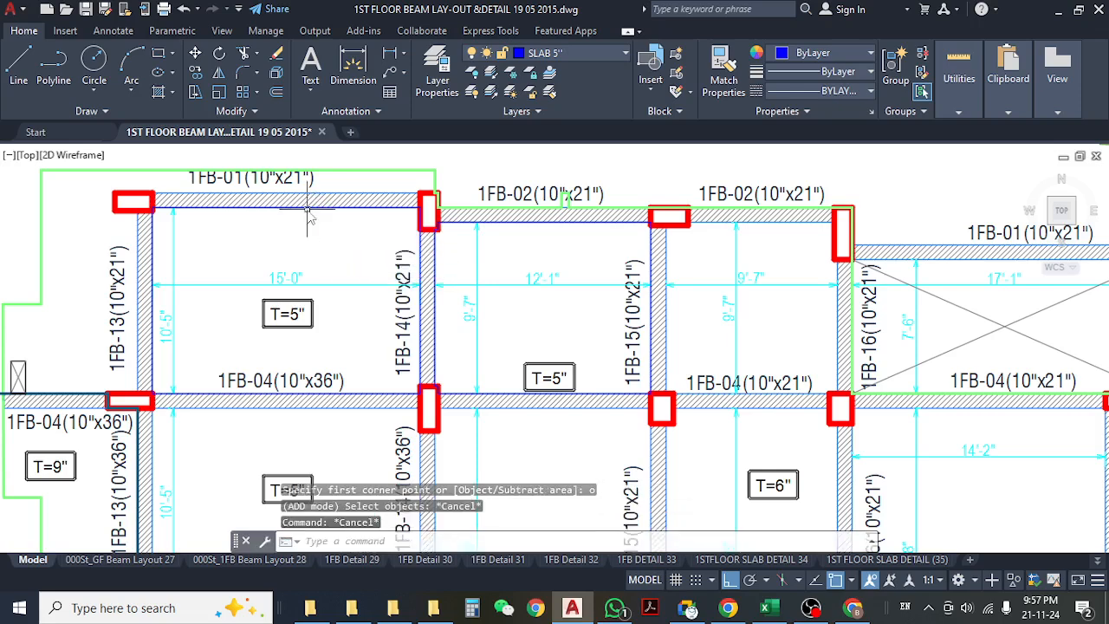
type("aa")
key("Return")
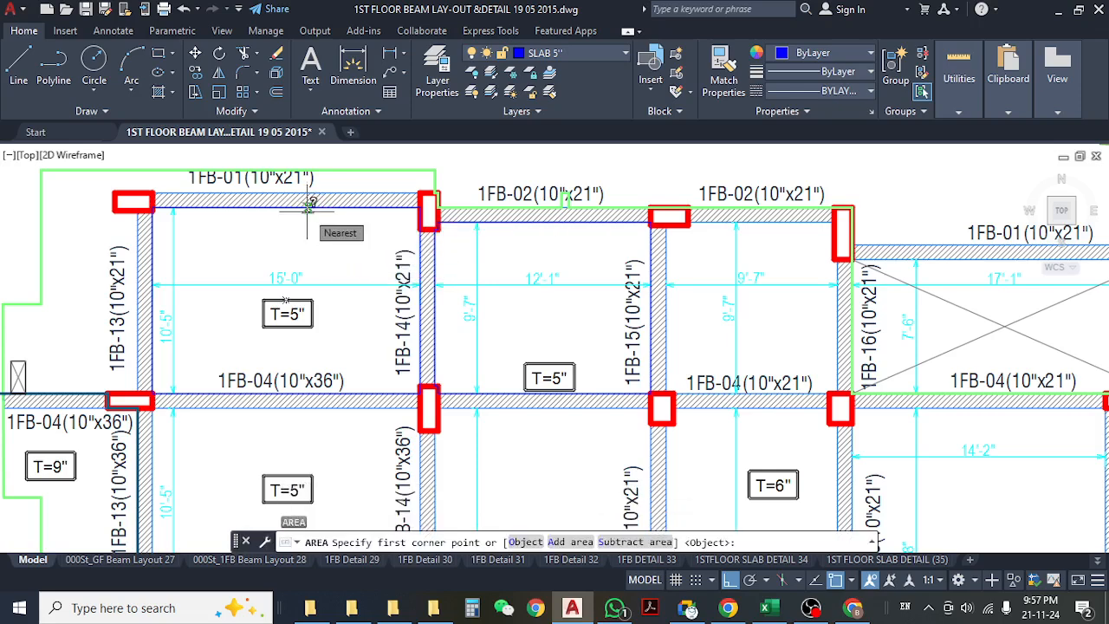
key("Escape")
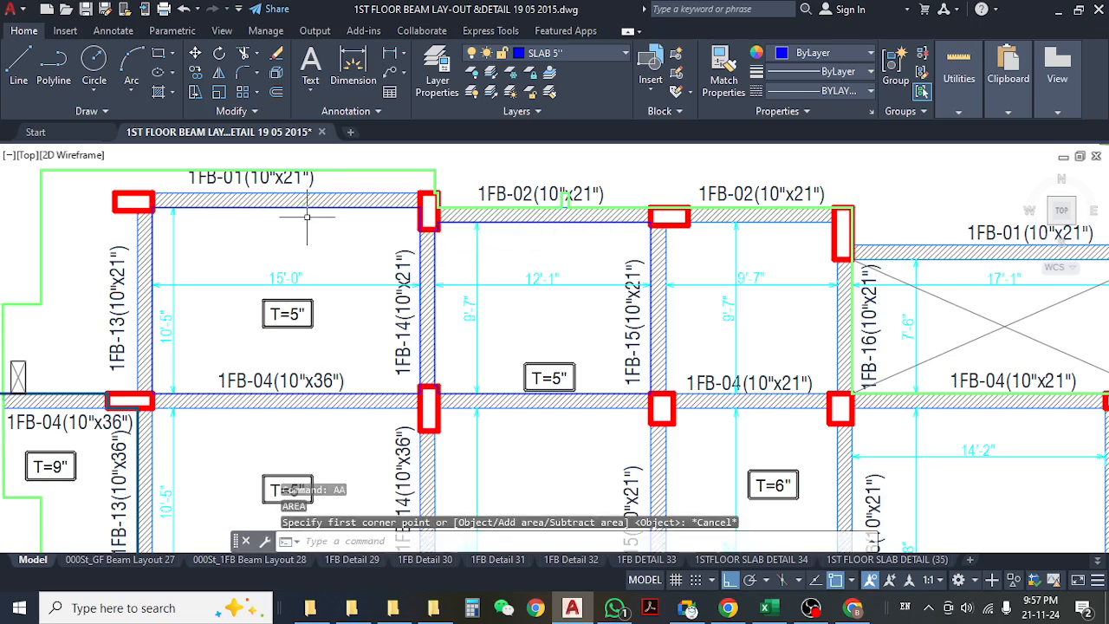
key("Escape")
type("aa")
key("Return")
type("a")
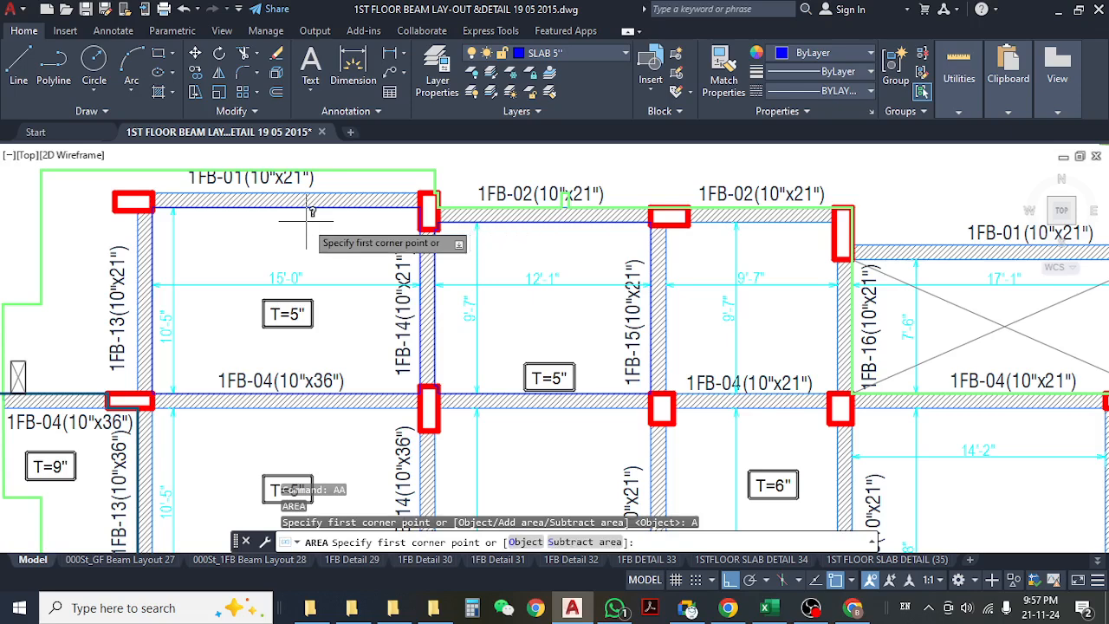
key("Return")
type("o")
key("Return")
key("Escape")
type("aa")
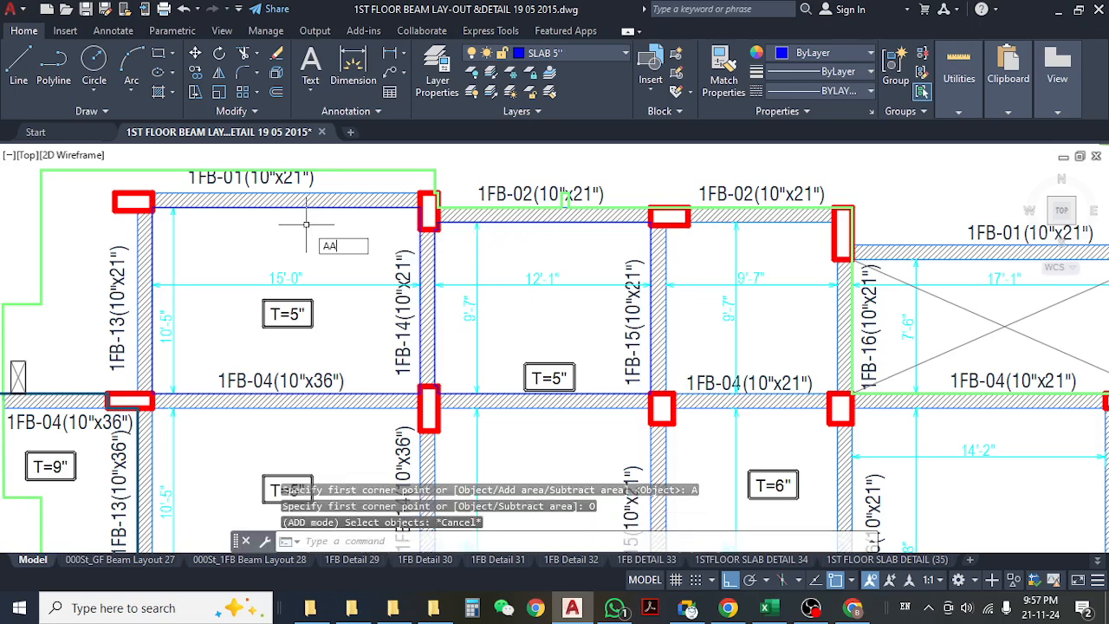
key("Return")
type("a")
key("Return")
type("o")
key("Return")
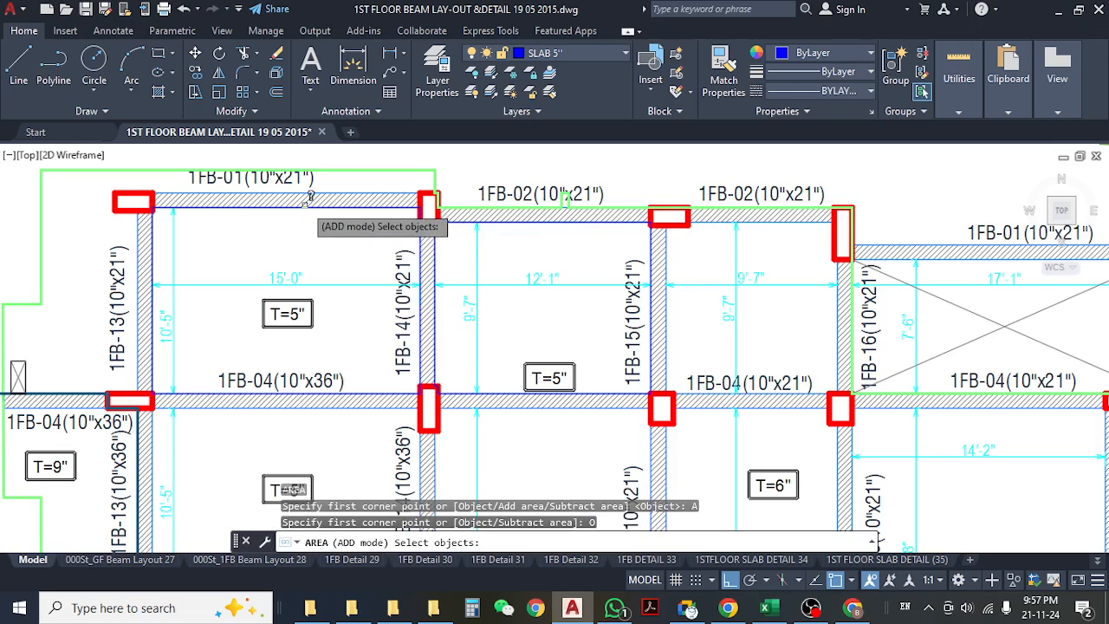
key("Escape")
key("Escape")
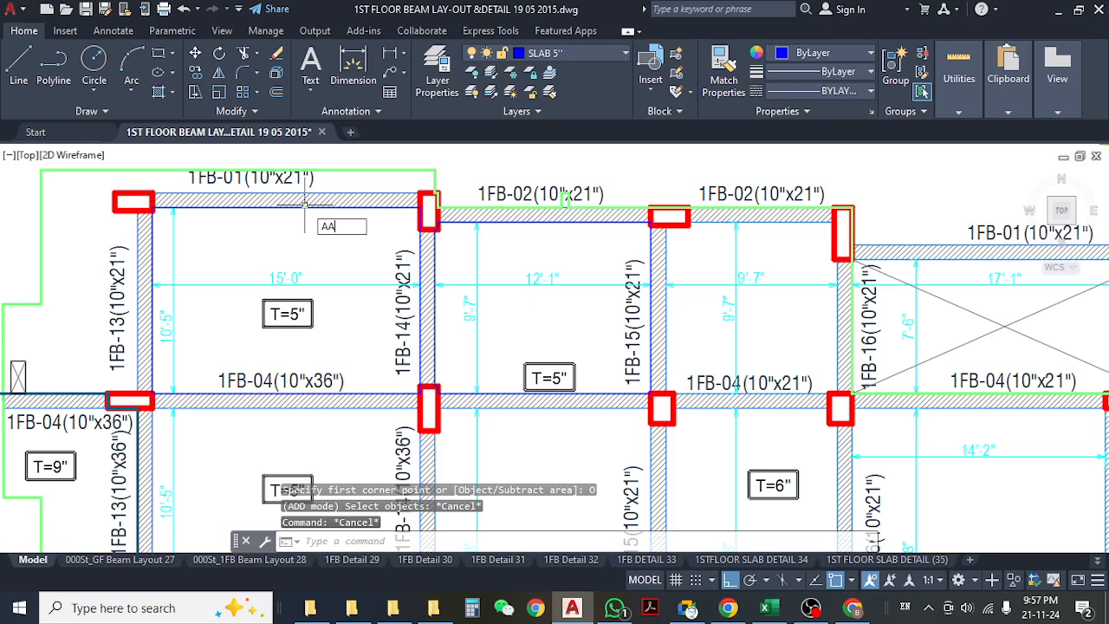
- Measure the area of the 15'-0" by 10'-5" T=5" bay outline alone with the Area command's Object option
type("AA")
key("Return")
key("Return")
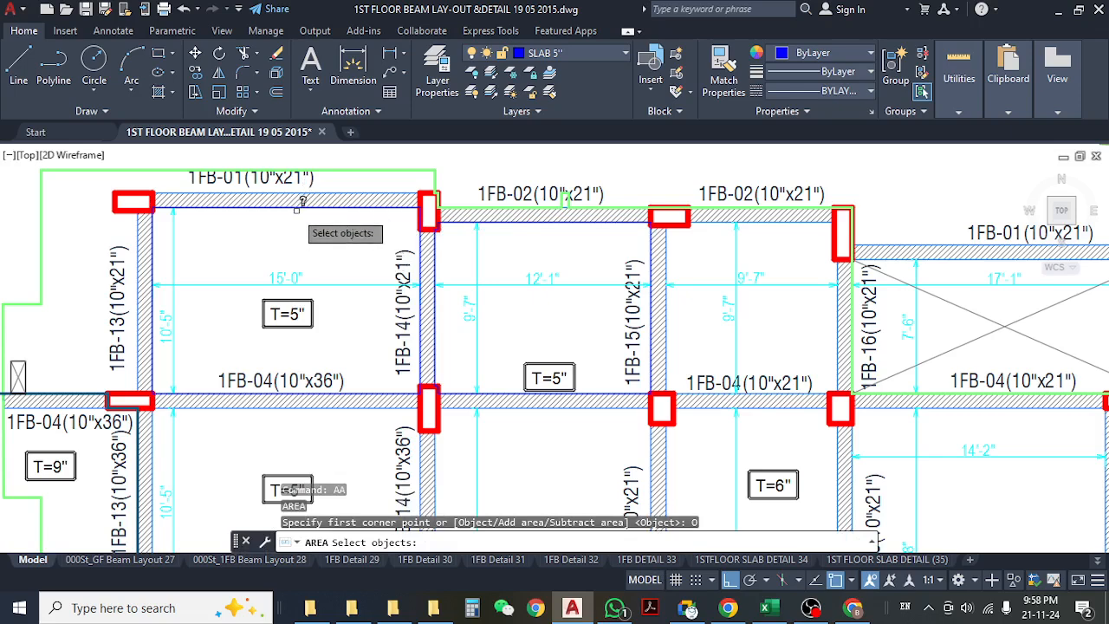
left_click(300, 200)
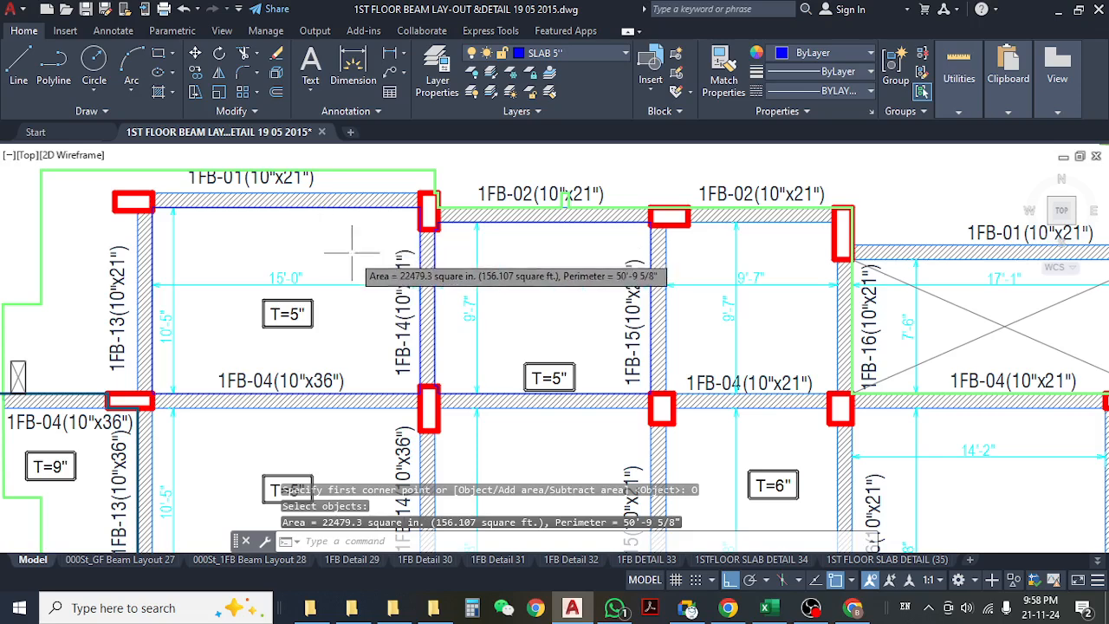
key("Return")
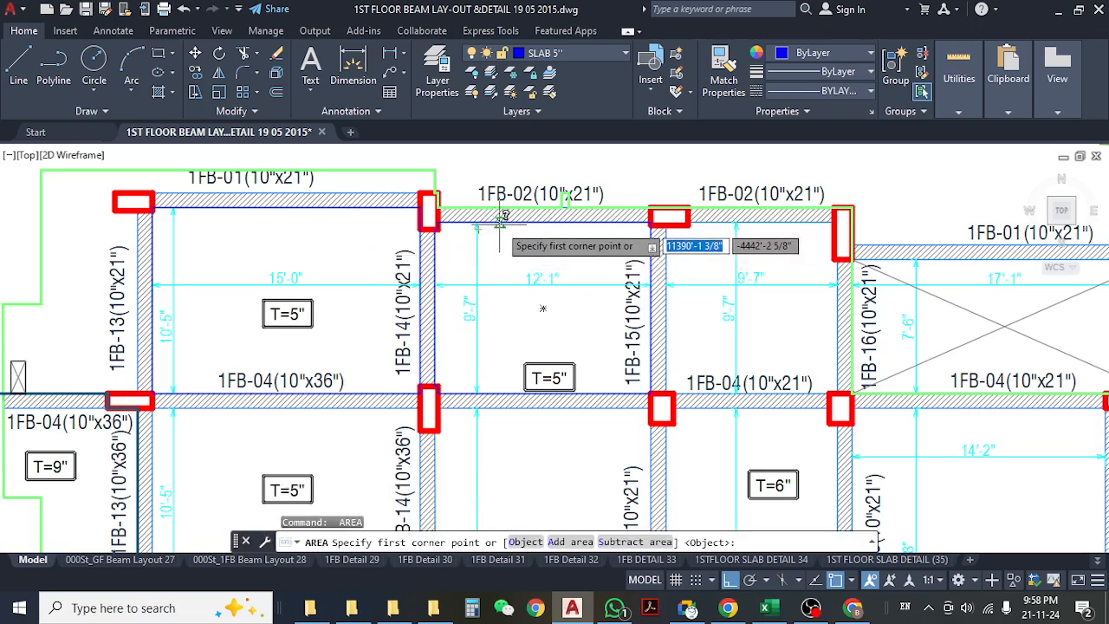
left_click(500, 223)
key("Escape")
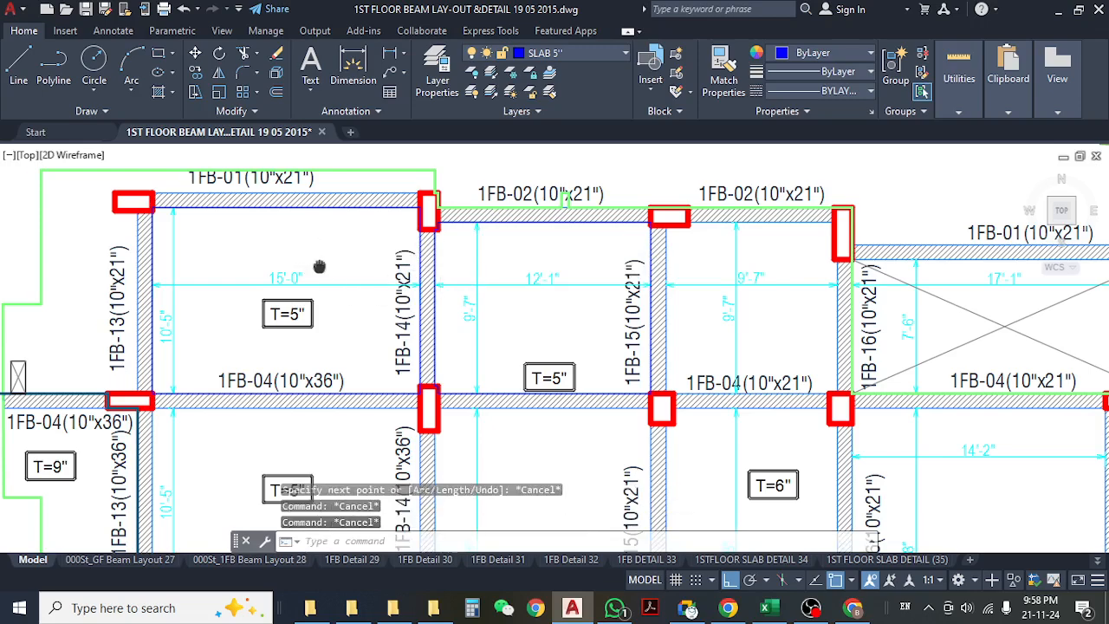
middle_click_drag(317, 265, 297, 266)
type("AA")
key("Return")
type("A")
key("Return")
type("O")
key("Return")
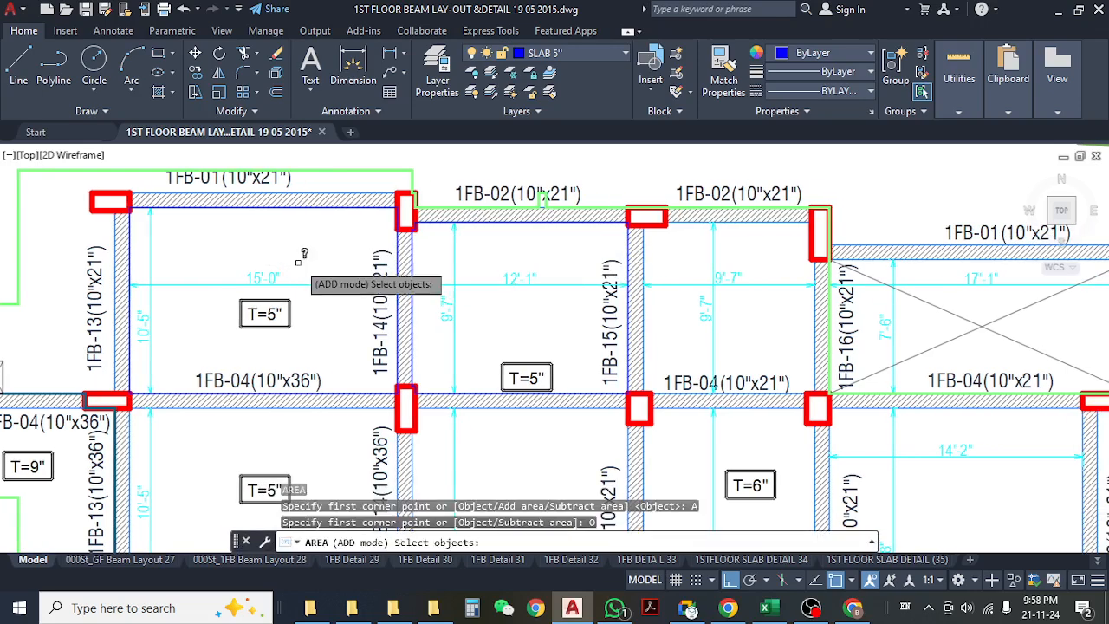
left_click(309, 199)
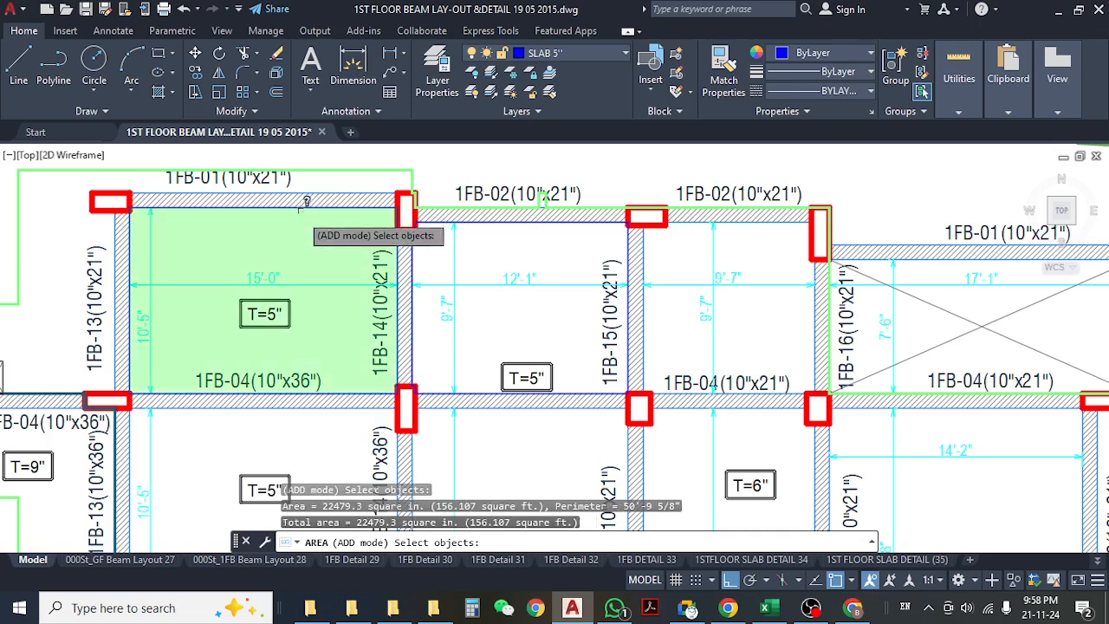
key("Escape")
- Run AREA with Add area and Object, and sum the 15'-0" wide and 12'-1" wide T=5" bay outlines
type("AREA")
key("Return")
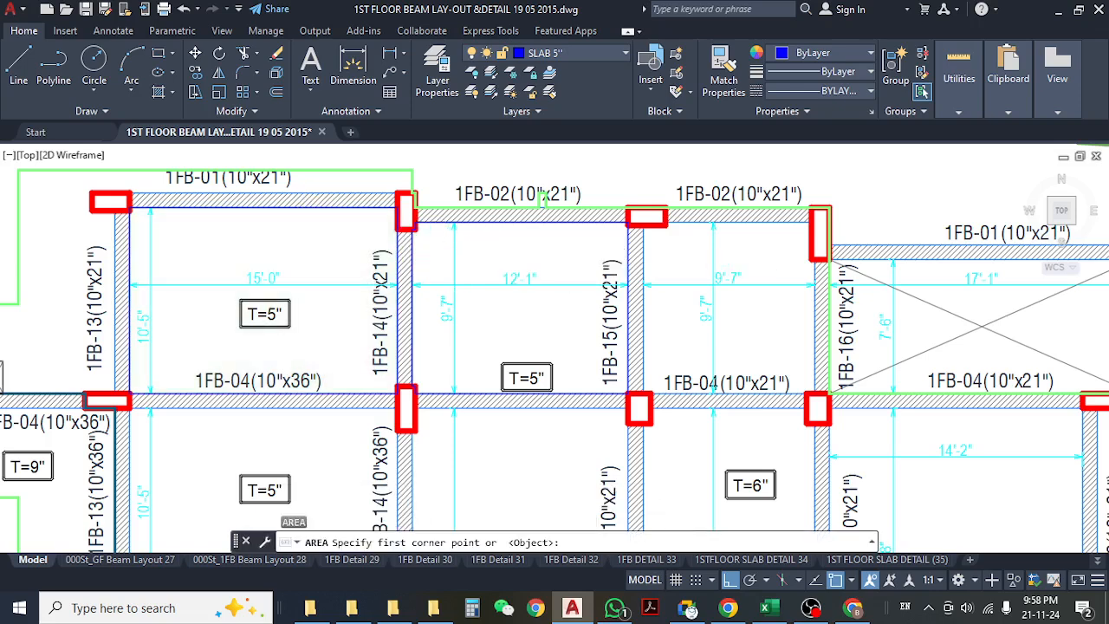
type("A")
key("Return")
type("O")
key("Return")
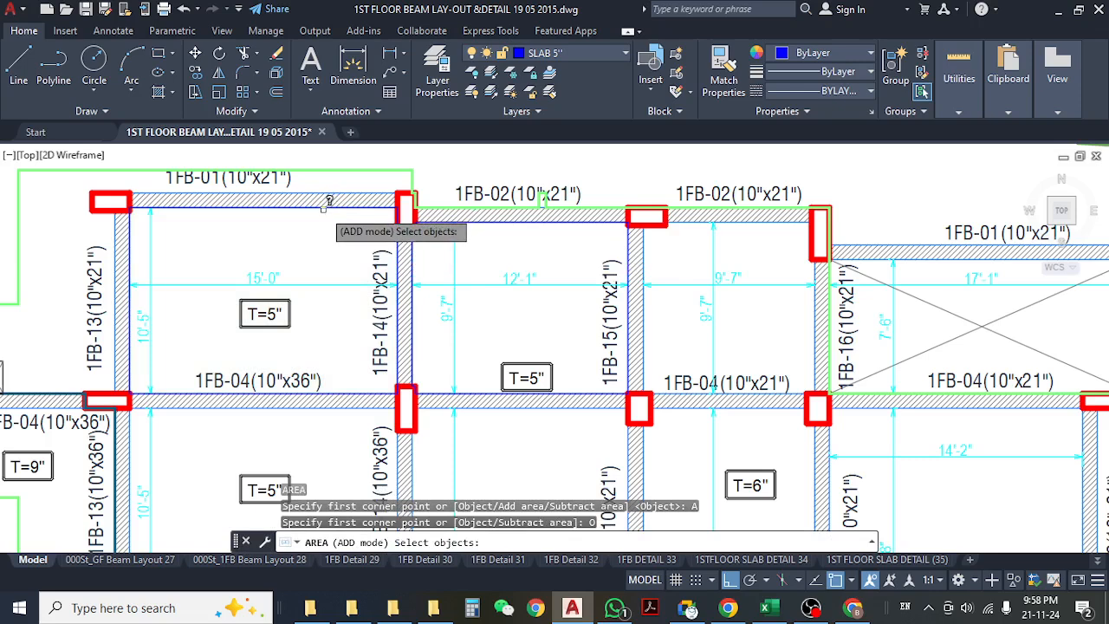
left_click(330, 198)
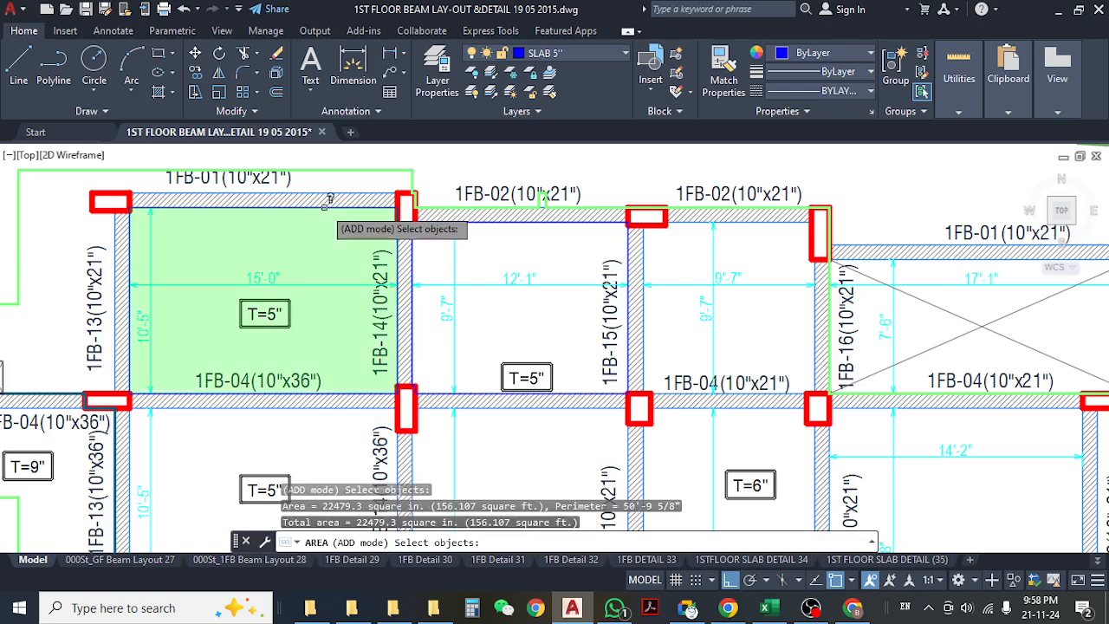
left_click(524, 222)
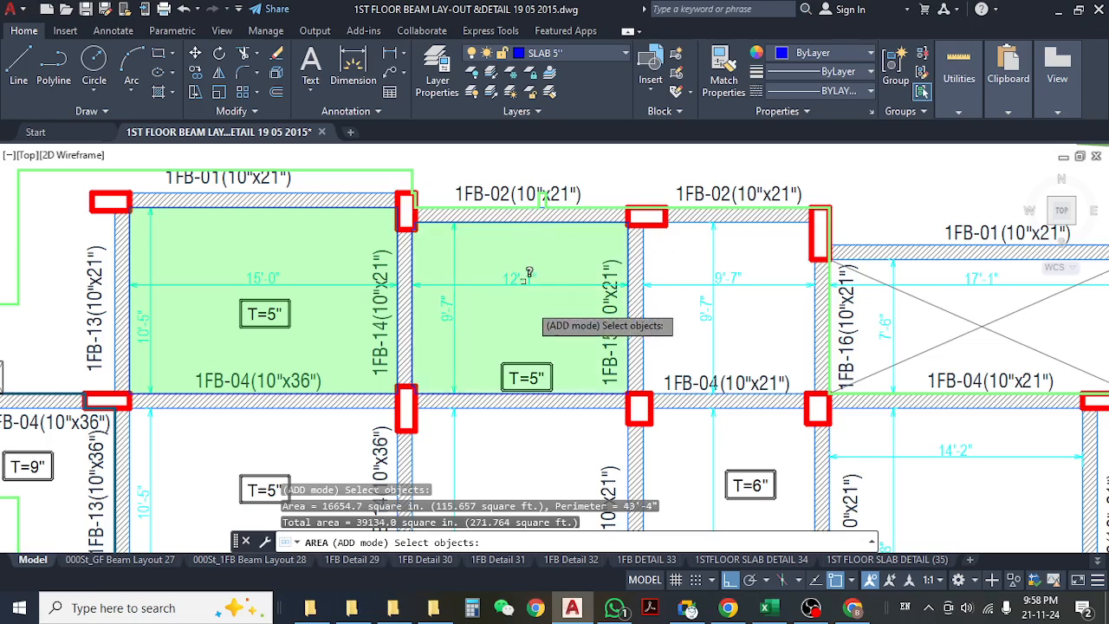
scroll(520, 277, "down", 5)
middle_click_drag(519, 341, 484, 266)
mouse_move(639, 300)
middle_mouse_down()
mouse_move(616, 307)
mouse_move(614, 349)
middle_mouse_up()
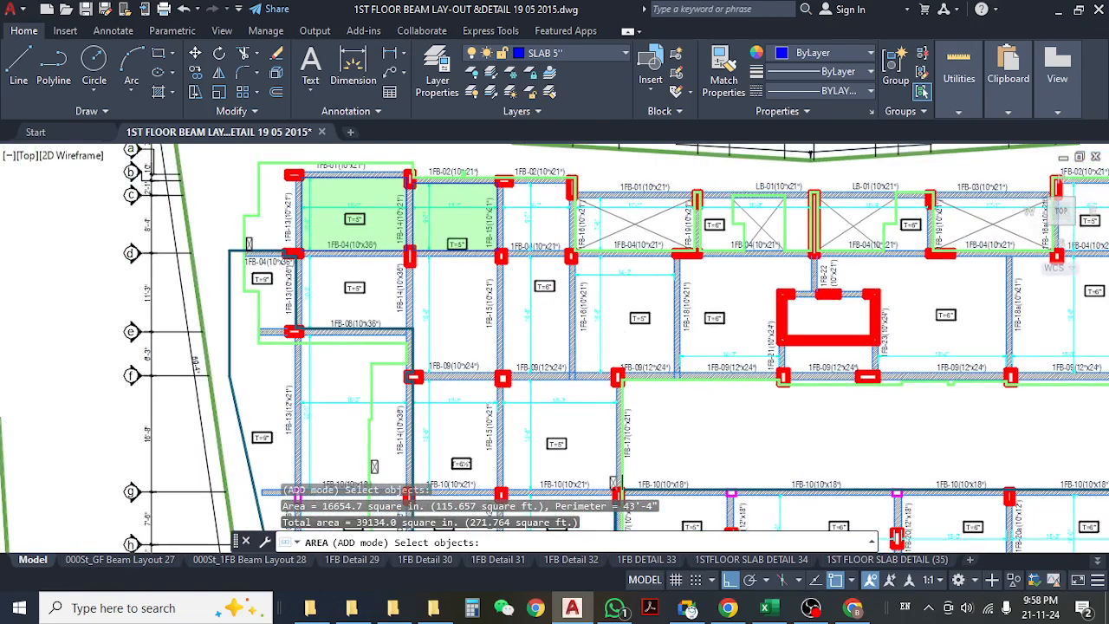
scroll(446, 251, "up", 5)
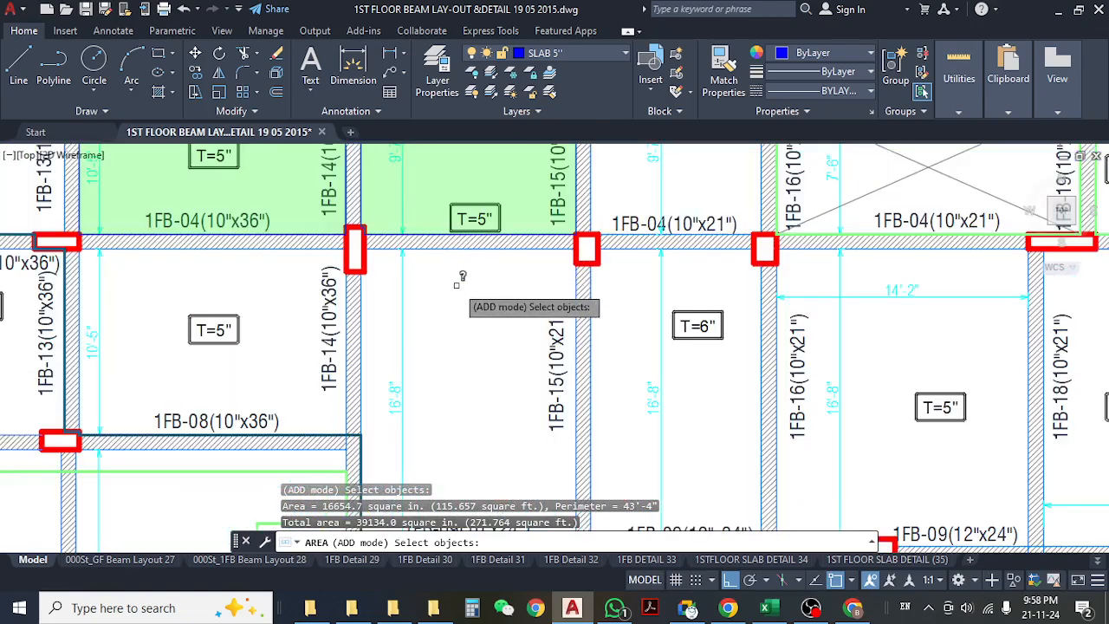
- Outline the T=5" bay between beams 1FB-13 and 1FB-14, from 1FB-04 down to 1FB-08, with a rectangle
scroll(457, 286, "down", 5)
middle_click_drag(461, 343, 462, 291)
middle_click_drag(645, 410, 623, 464)
scroll(439, 319, "up", 2)
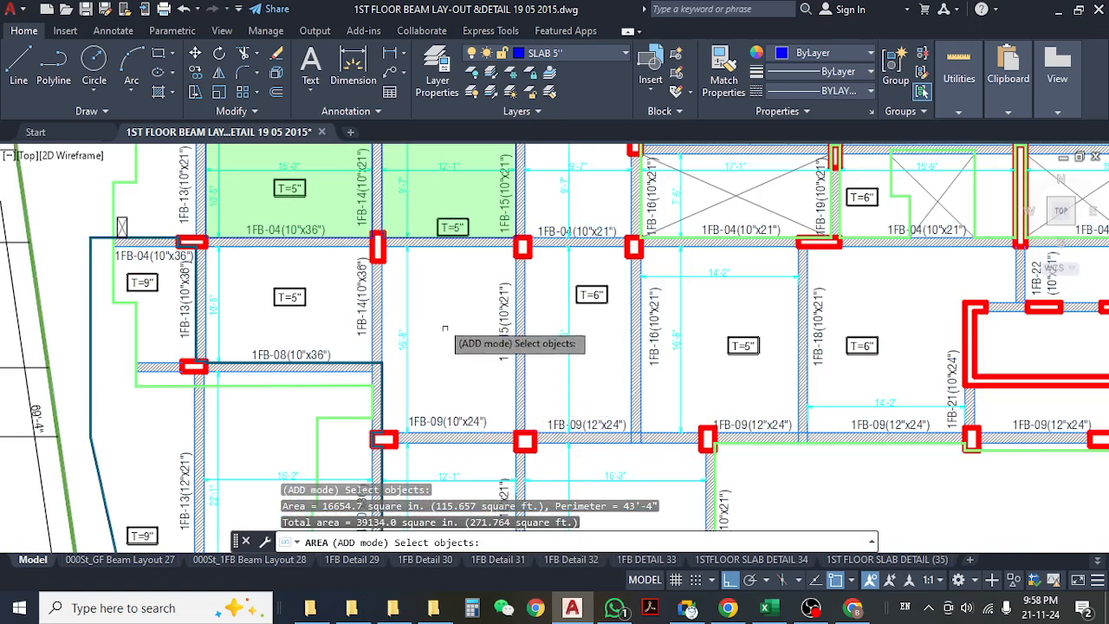
key("Escape")
middle_click_drag(386, 312, 455, 327)
type("AA")
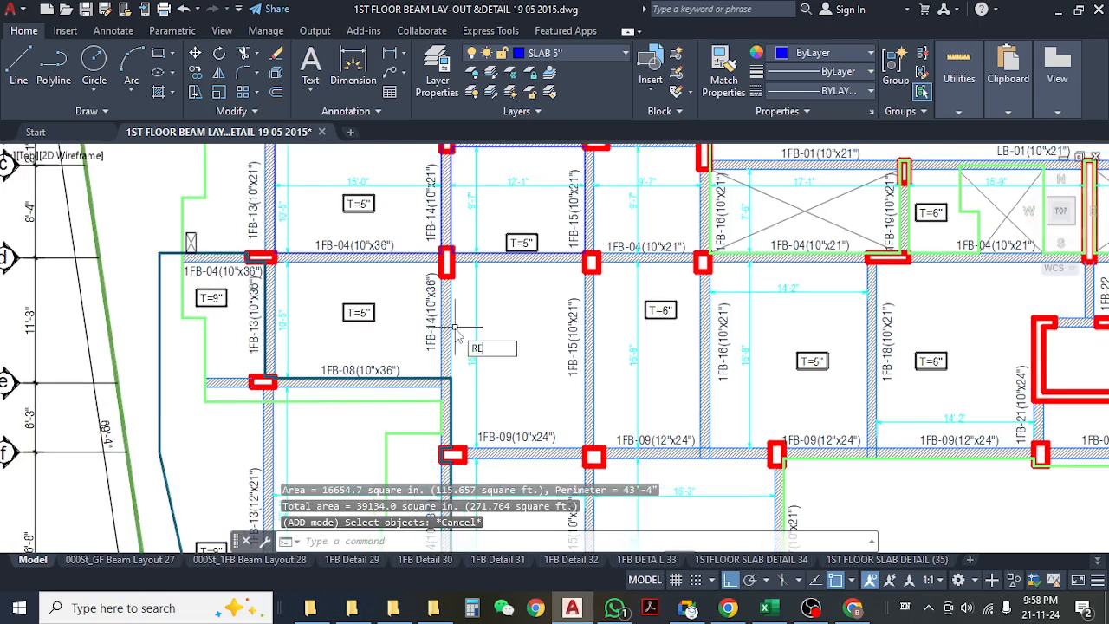
key("space")
scroll(294, 281, "up", 2)
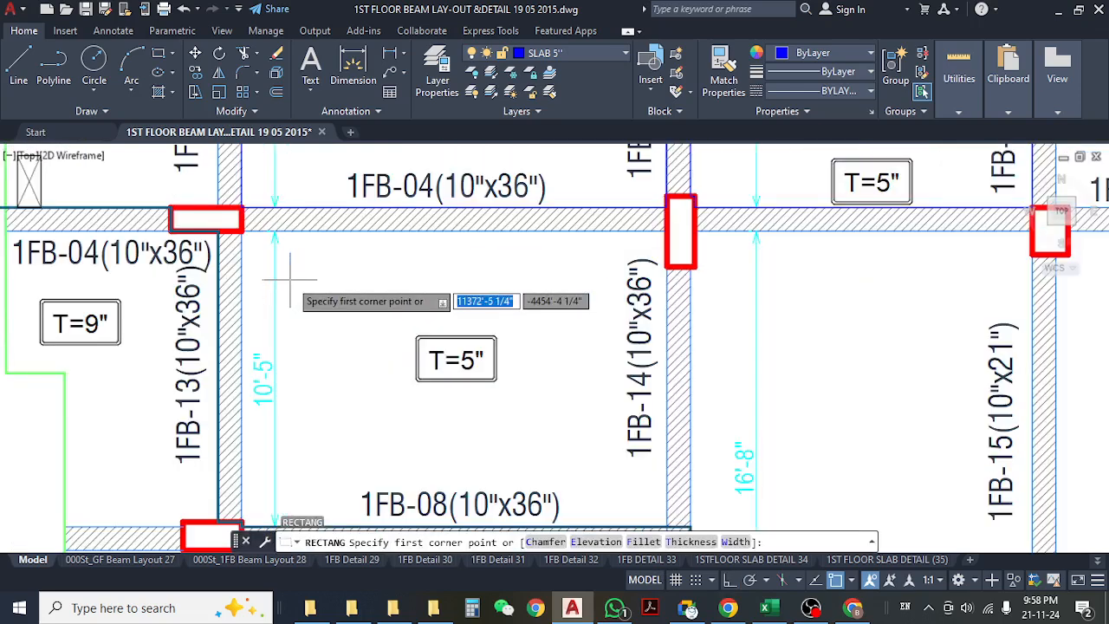
left_click(242, 232)
middle_click_drag(555, 426, 468, 297)
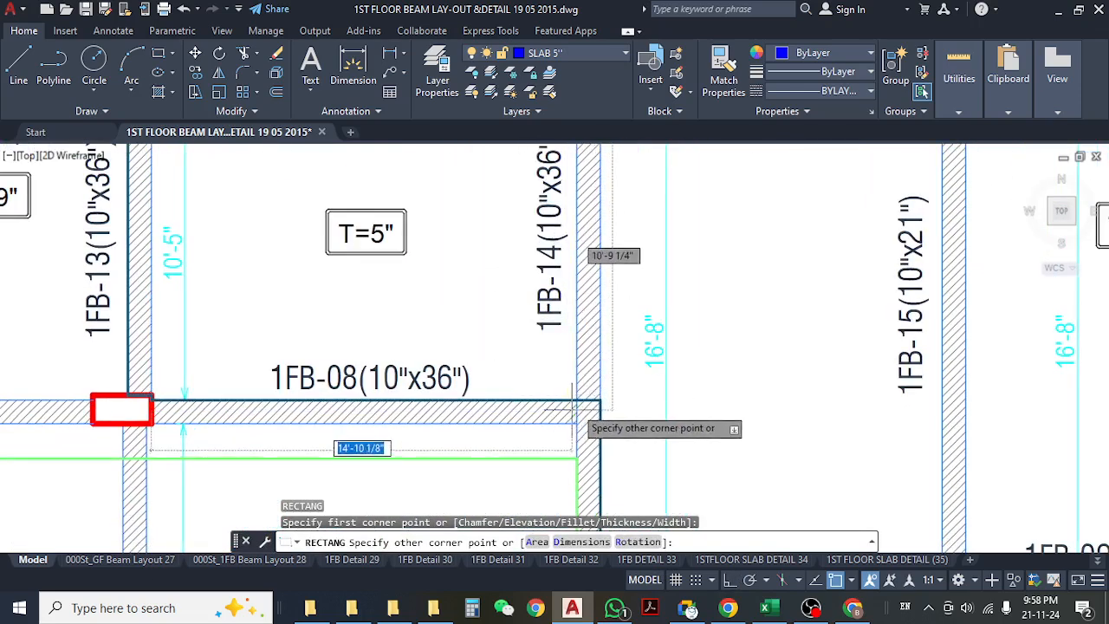
left_click(577, 400)
scroll(556, 395, "down", 2)
middle_click_drag(607, 352, 523, 377)
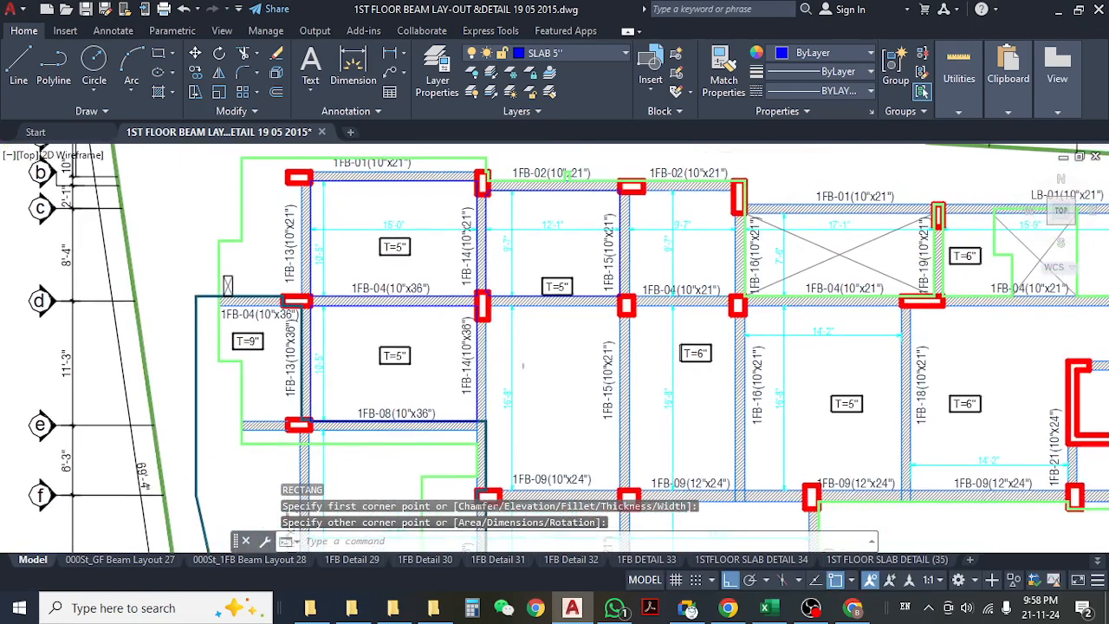
- Total the three outlined T=5" bays between beams 1FB-13 and 1FB-15 using AREA with Add area and Object
key("Escape")
key("Escape")
type("A")
key("Return")
type("A")
key("Return")
type("O")
key("Return")
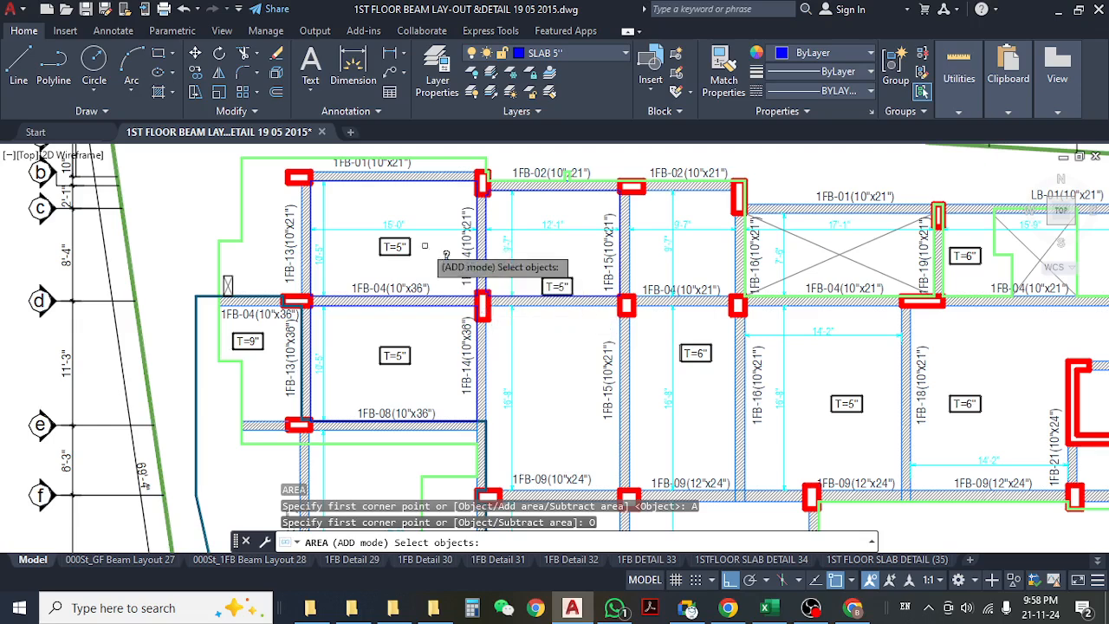
left_click(401, 185)
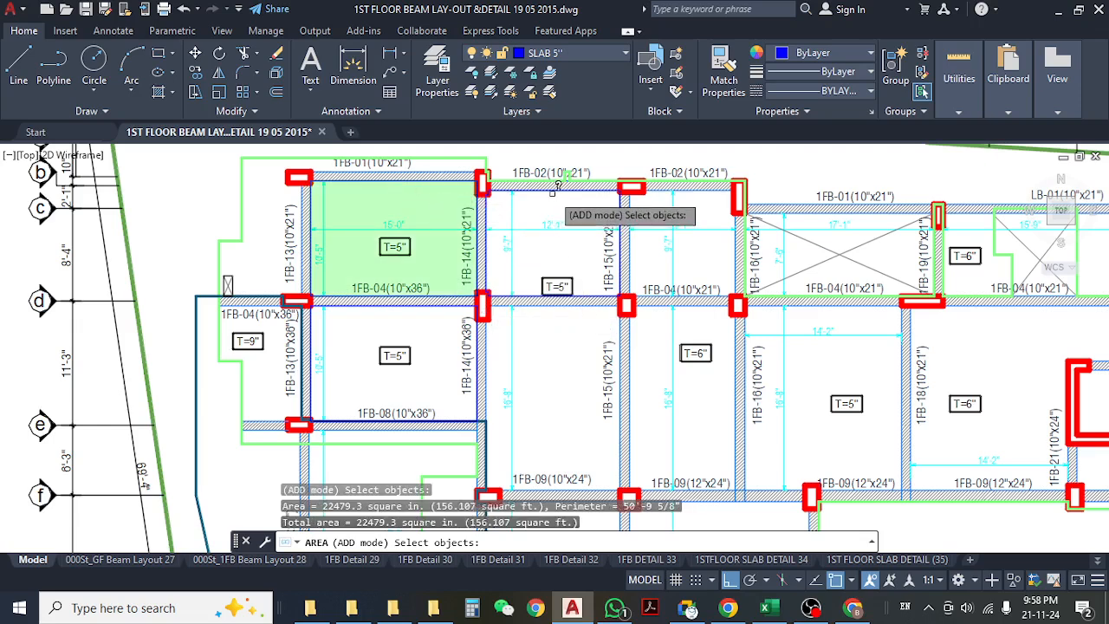
left_click(551, 184)
left_click(413, 302)
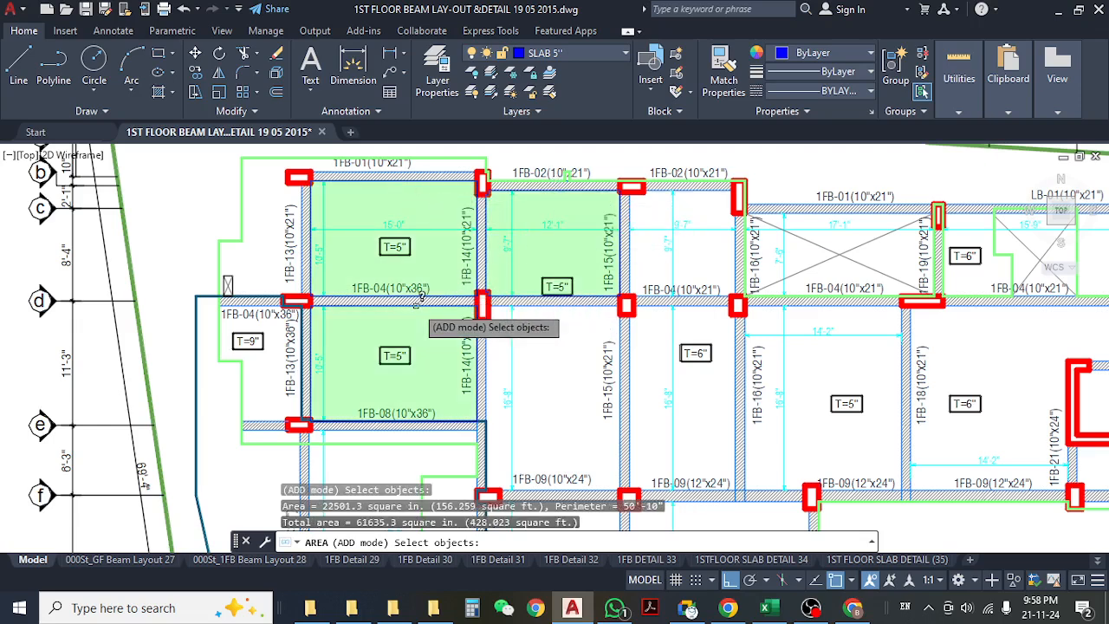
middle_click_drag(536, 388, 486, 332)
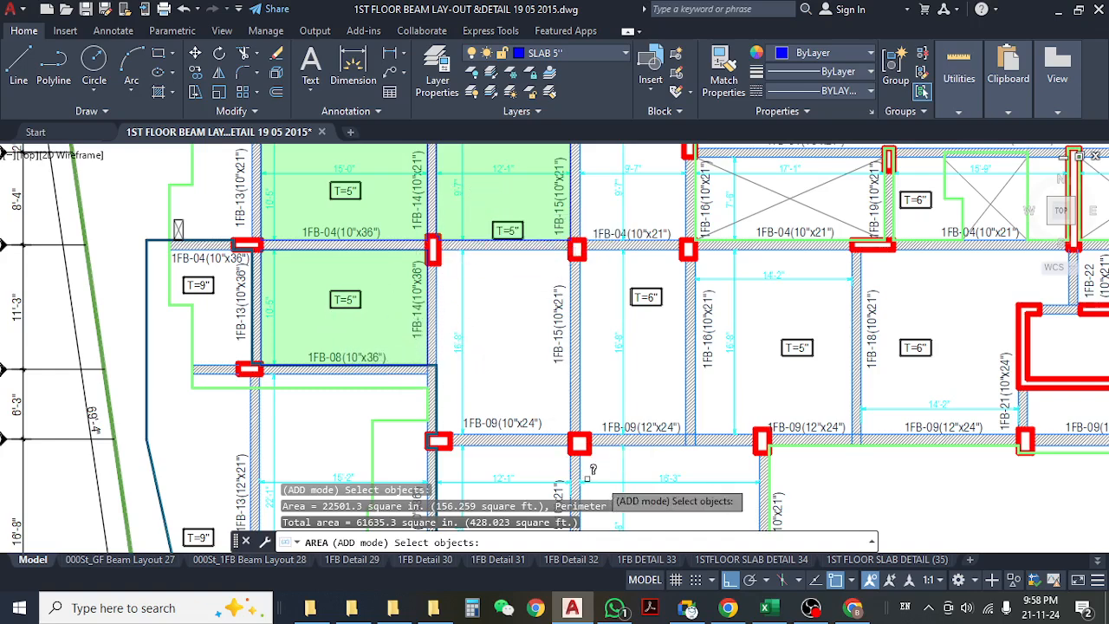
middle_click_drag(508, 376, 503, 357)
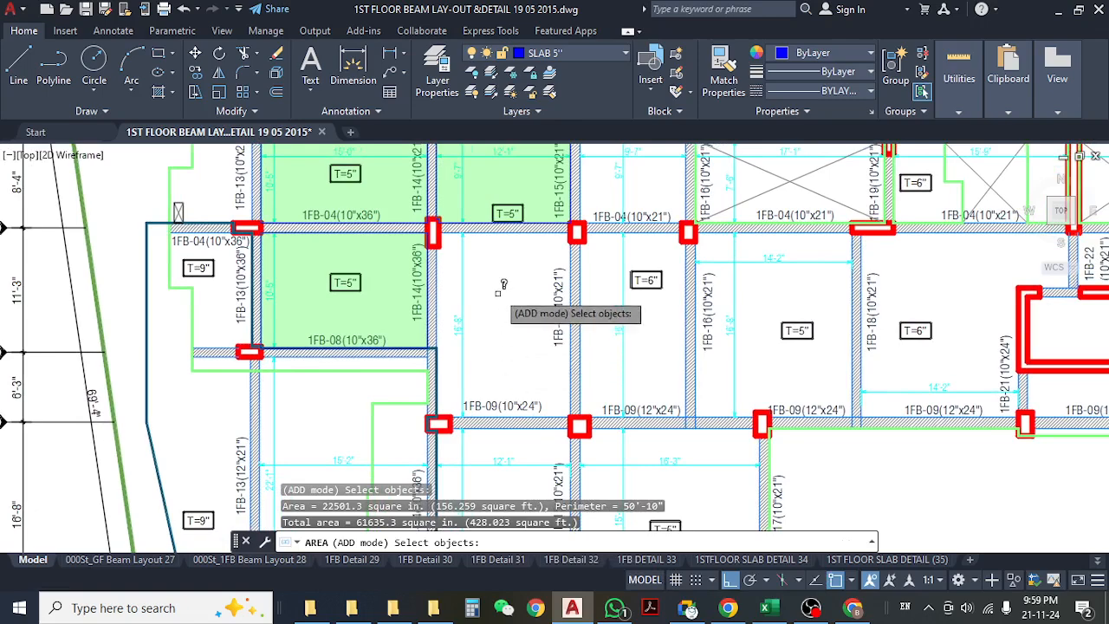
middle_click_drag(501, 285, 522, 359)
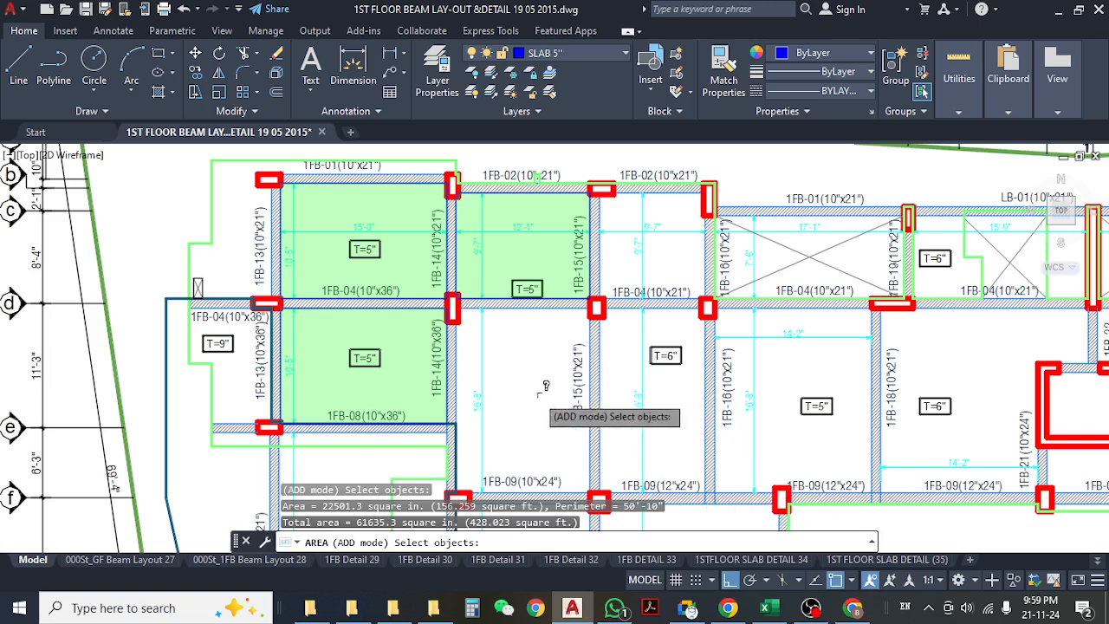
middle_click_drag(528, 395, 505, 392)
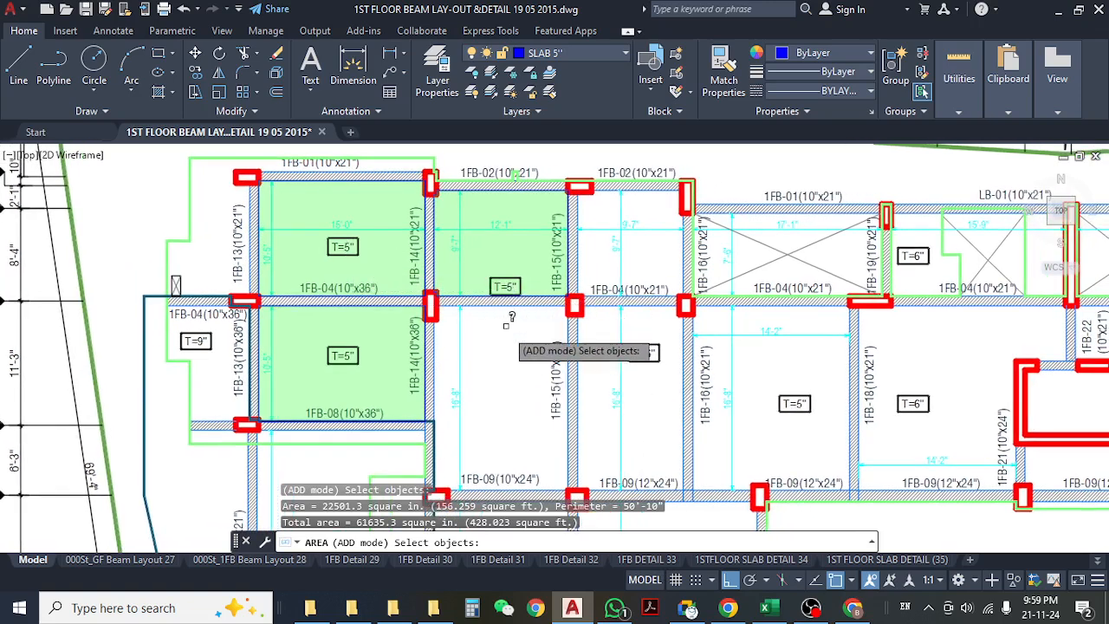
- Switch to the Excel estimate and set the 1st floor slab length in cell E862 to 400
left_click(766, 607)
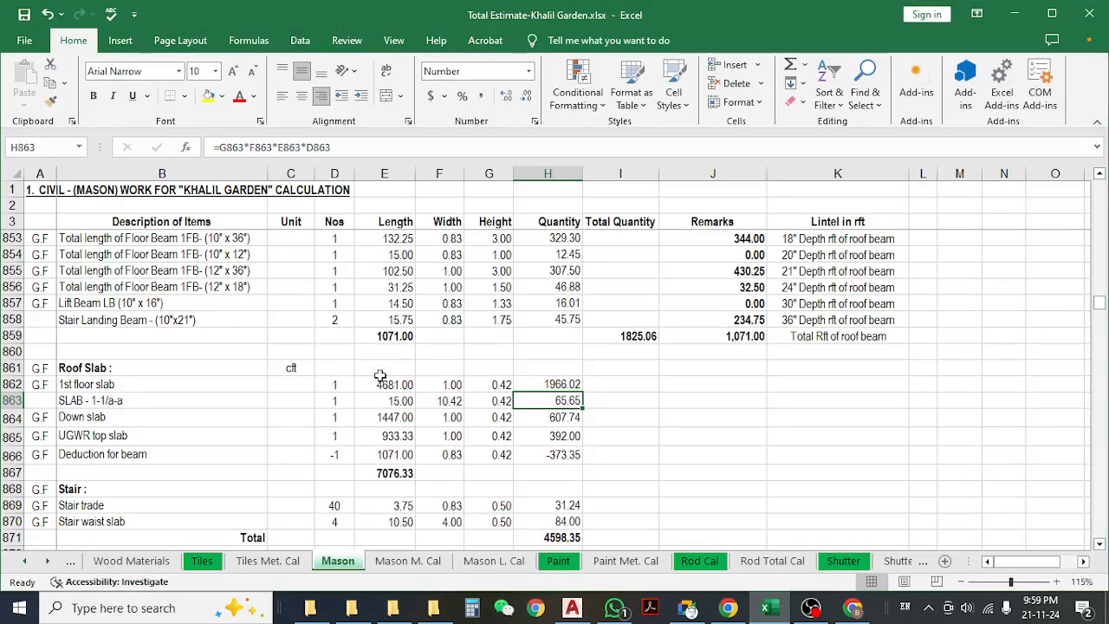
left_click(379, 379)
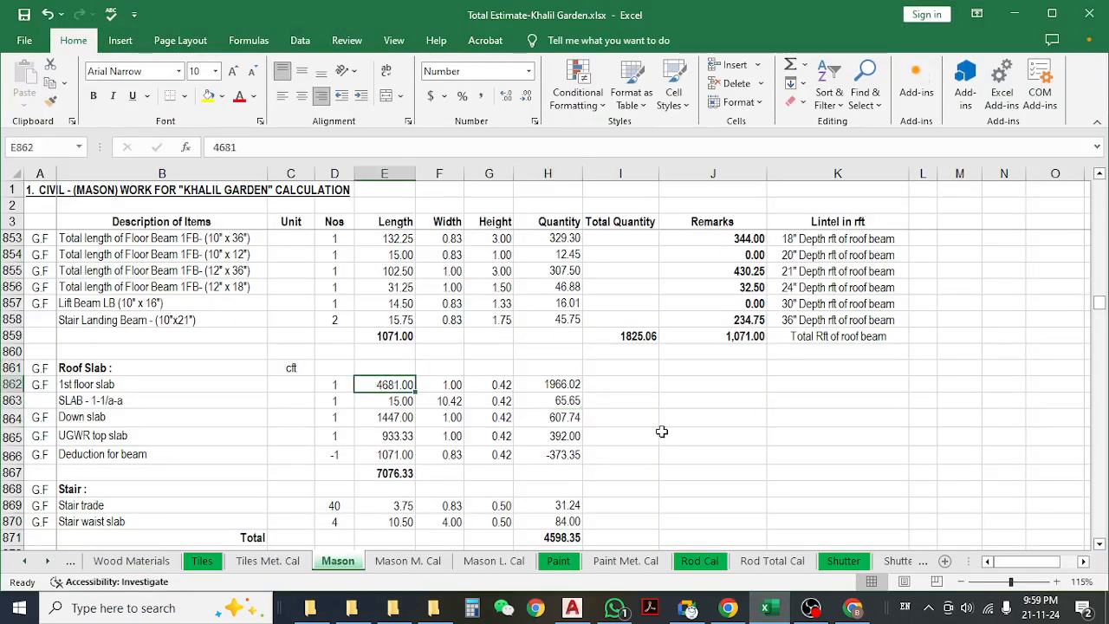
type("4")
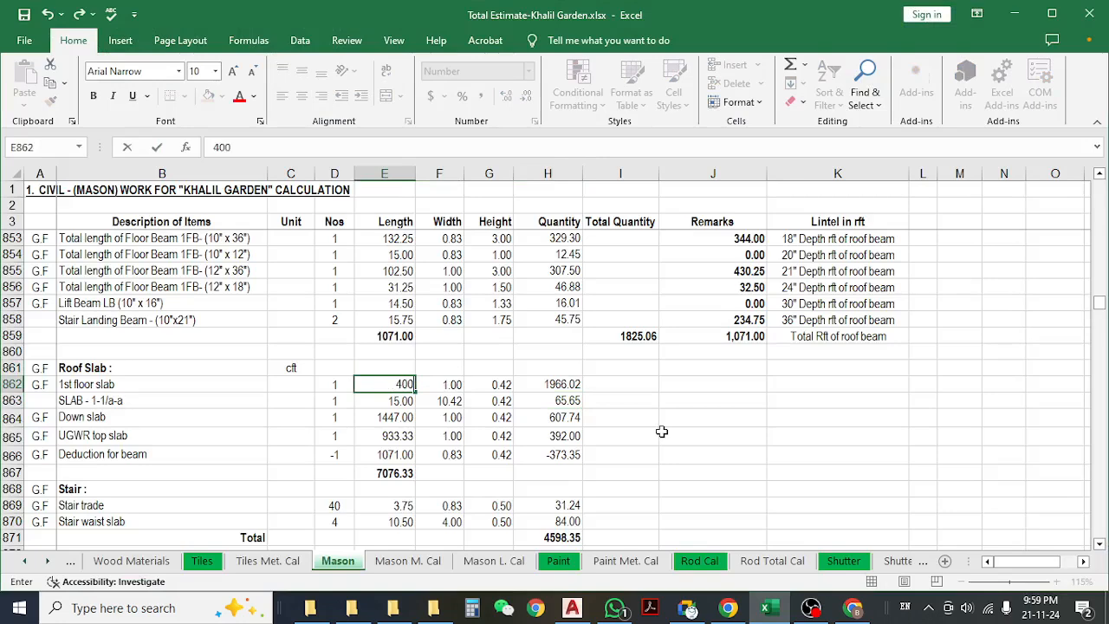
type("00")
key("Return")
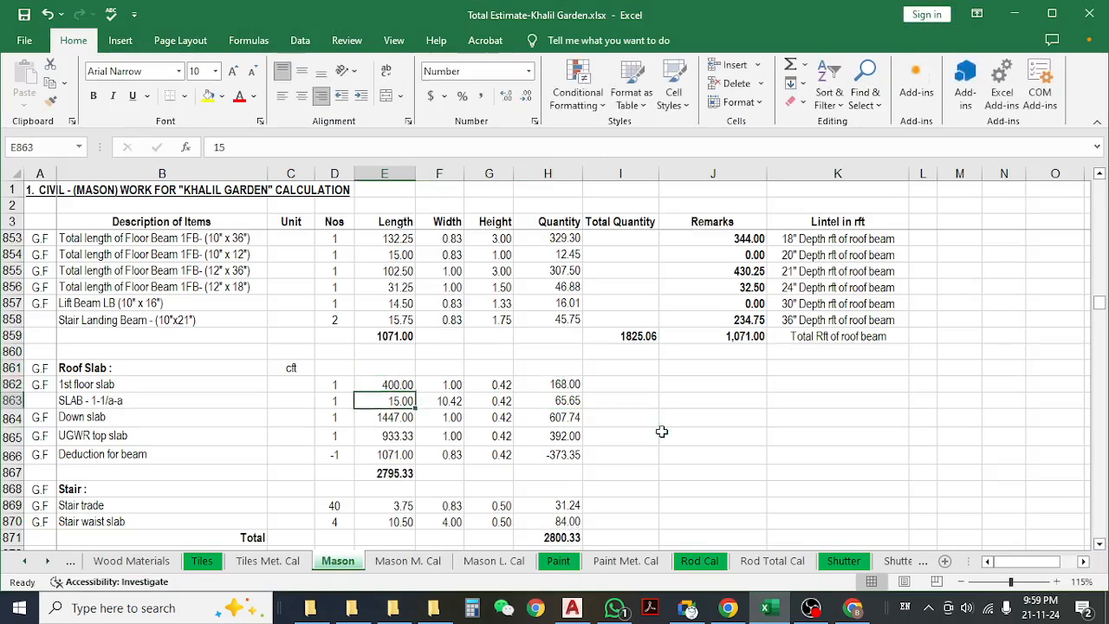
- Change the slab description in cell B862 to 1st floor slab 5"
left_click(398, 384)
left_click(159, 384)
double_click(161, 385)
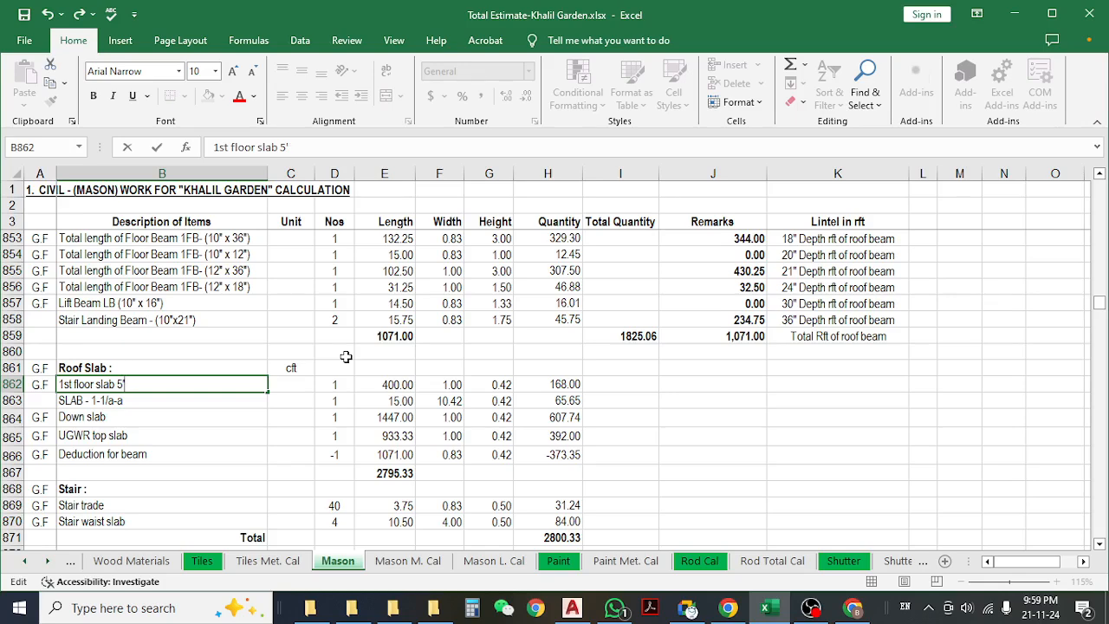
key("Return")
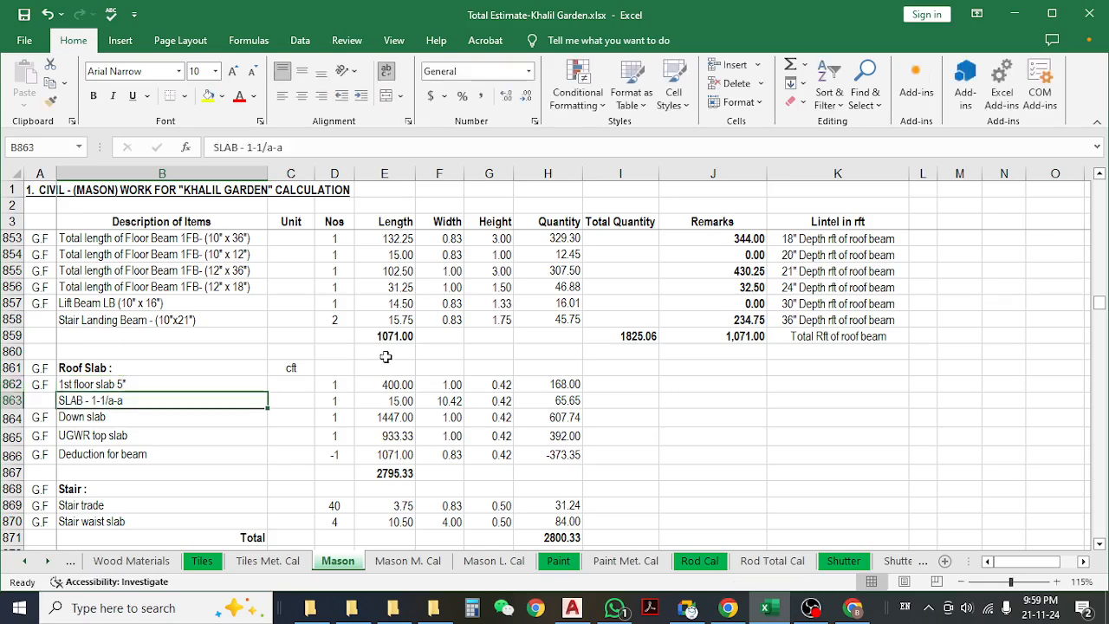
- Review the length, width, height and quantity formula of the 5" slab entry in row 862
left_click(381, 381)
left_click(454, 385)
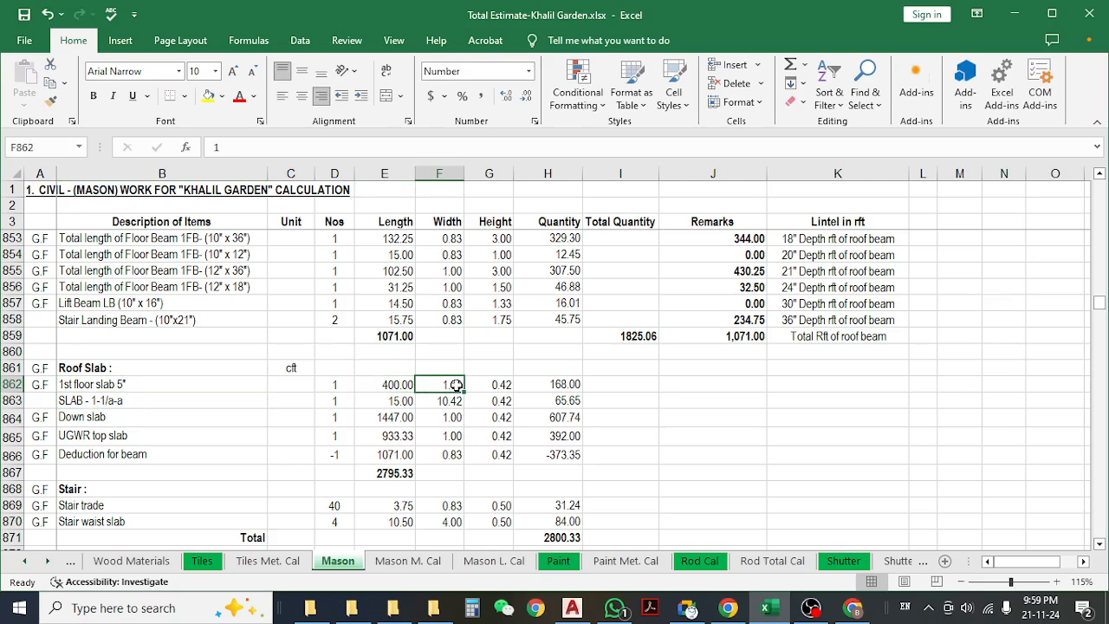
left_click(501, 390)
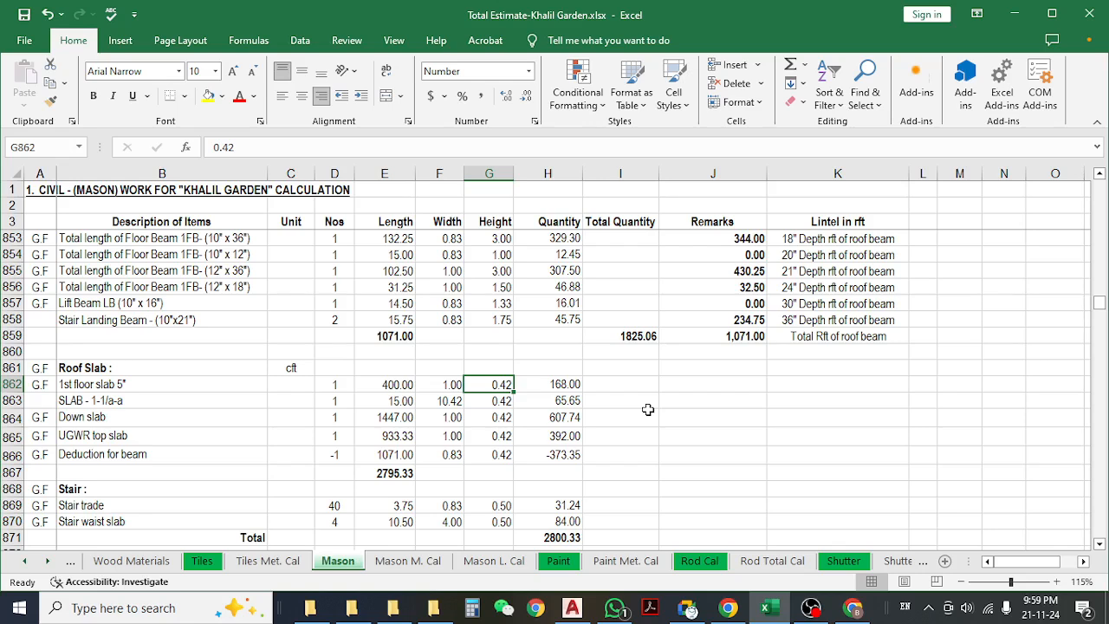
left_click(545, 387)
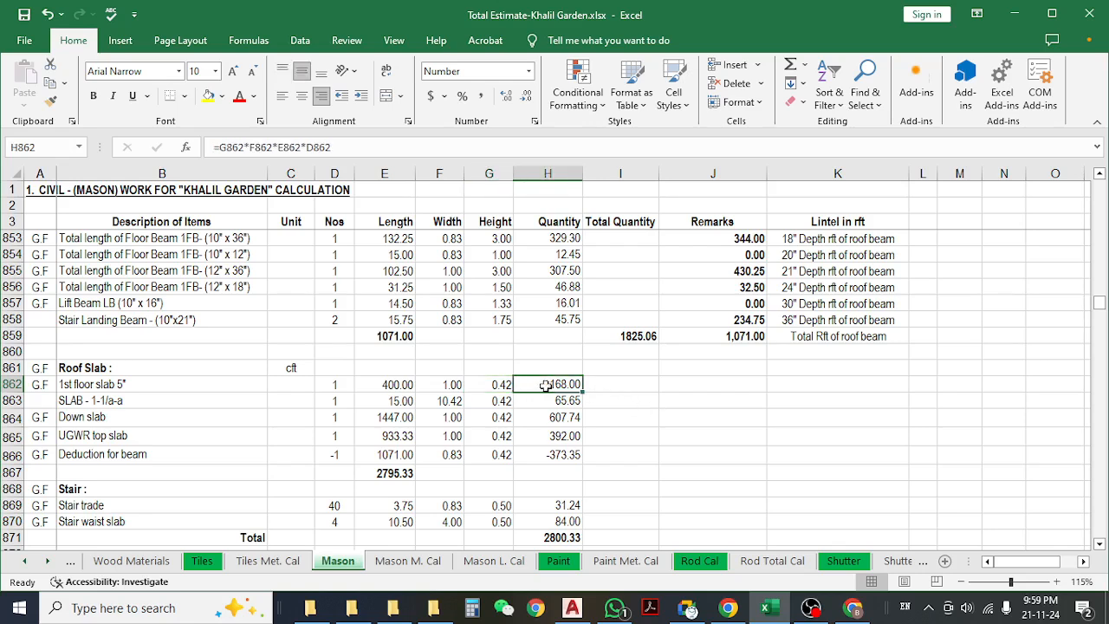
left_click(19, 387)
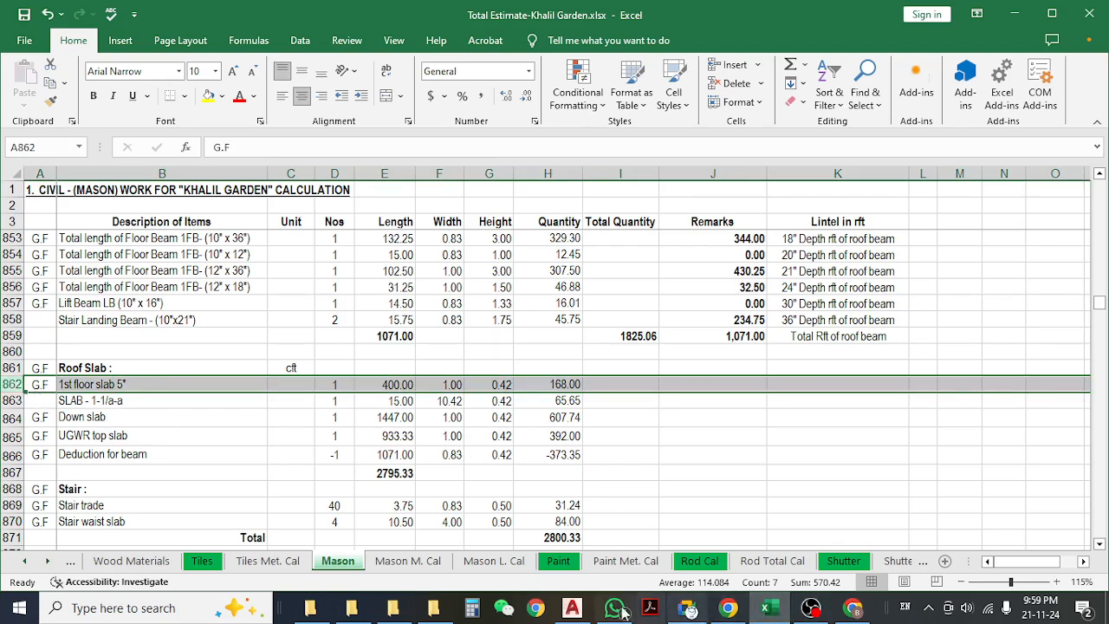
- Switch back to AutoCAD, end AREA, and examine the slab thickness labels across the 1st floor beam layout
left_click(574, 609)
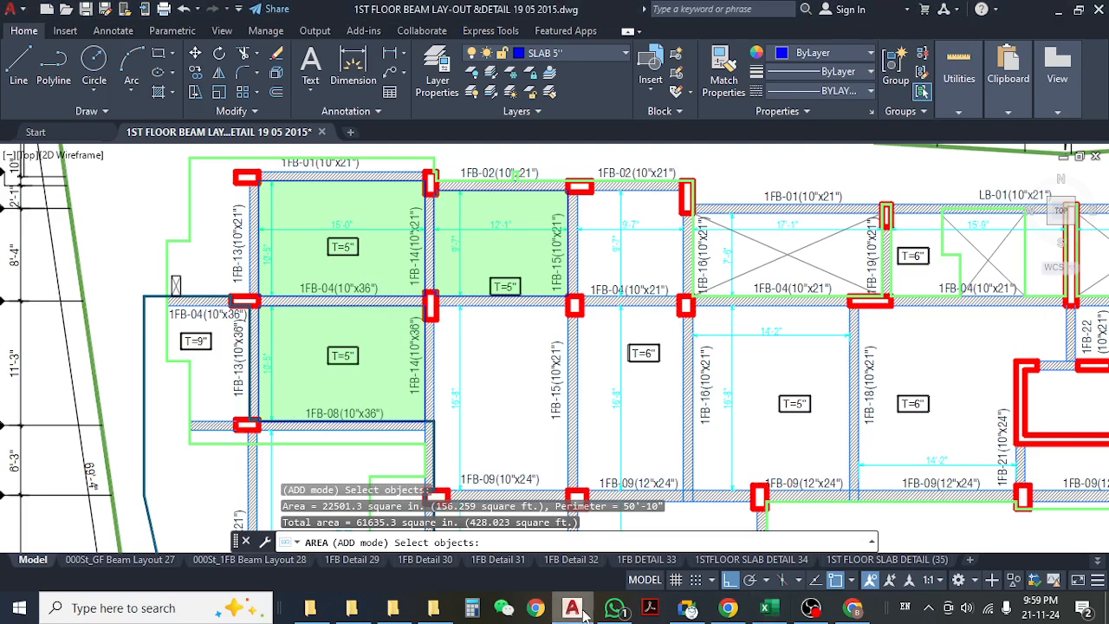
scroll(578, 374, "down", 4)
scroll(641, 390, "up", 6)
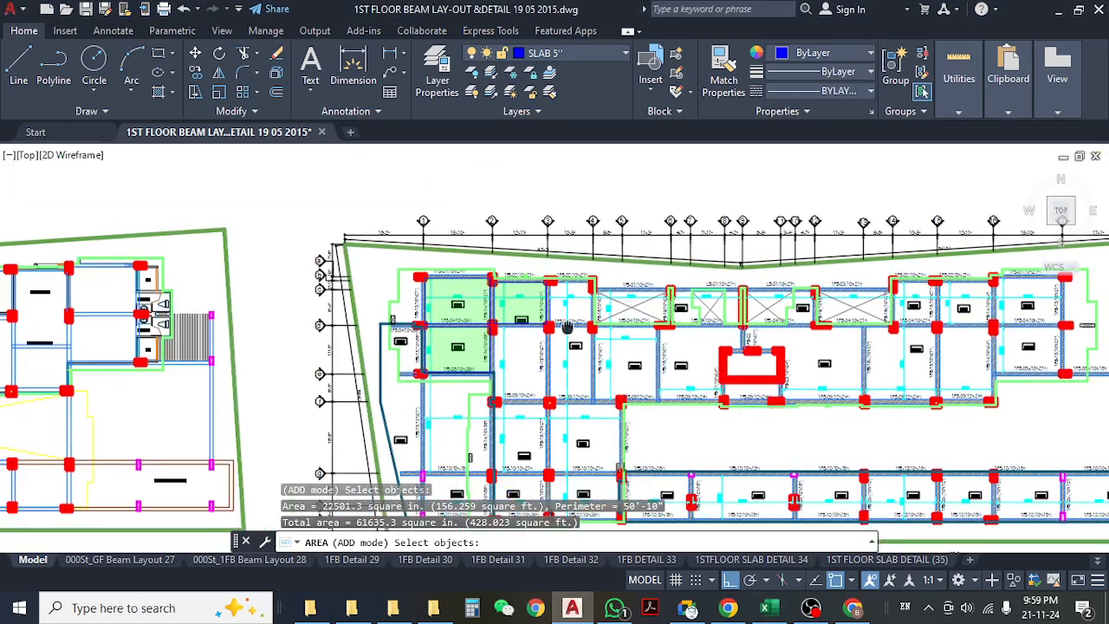
scroll(617, 397, "up", 2)
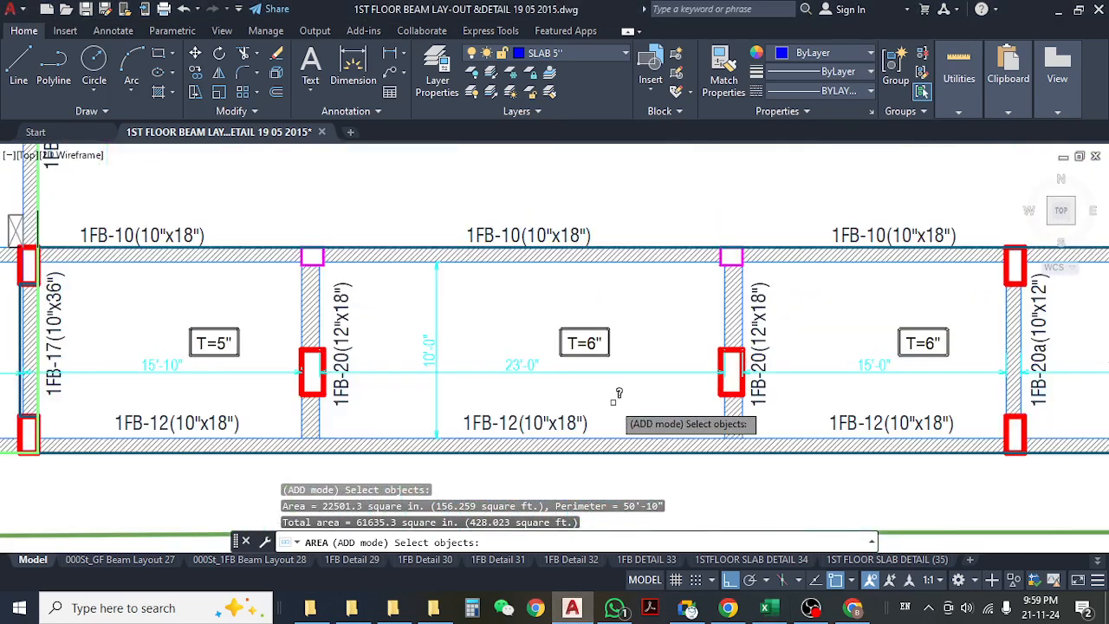
scroll(617, 397, "down", 5)
scroll(774, 320, "up", 2)
scroll(774, 323, "up", 6)
scroll(780, 364, "down", 2)
scroll(778, 377, "down", 4)
key("Escape")
middle_click_drag(373, 401, 463, 374)
scroll(299, 330, "up", 4)
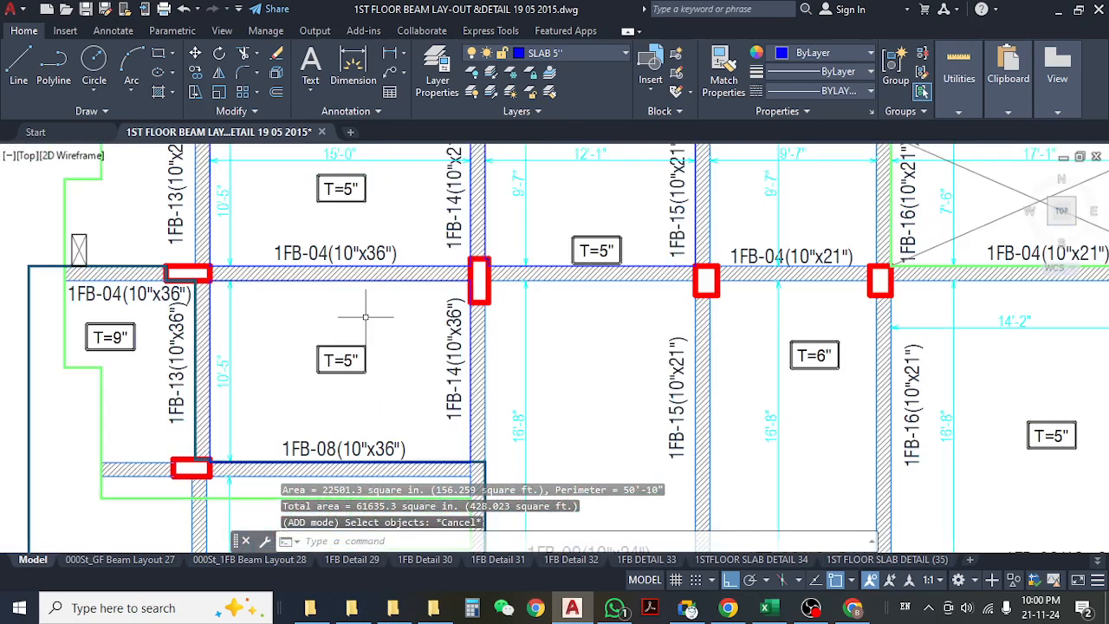
scroll(366, 317, "down", 1)
scroll(365, 317, "down", 4)
mouse_move(368, 305)
middle_mouse_down()
mouse_move(376, 330)
mouse_move(327, 282)
middle_mouse_up()
scroll(292, 280, "up", 4)
scroll(335, 283, "down", 4)
middle_click_drag(506, 364, 318, 356)
scroll(461, 378, "up", 4)
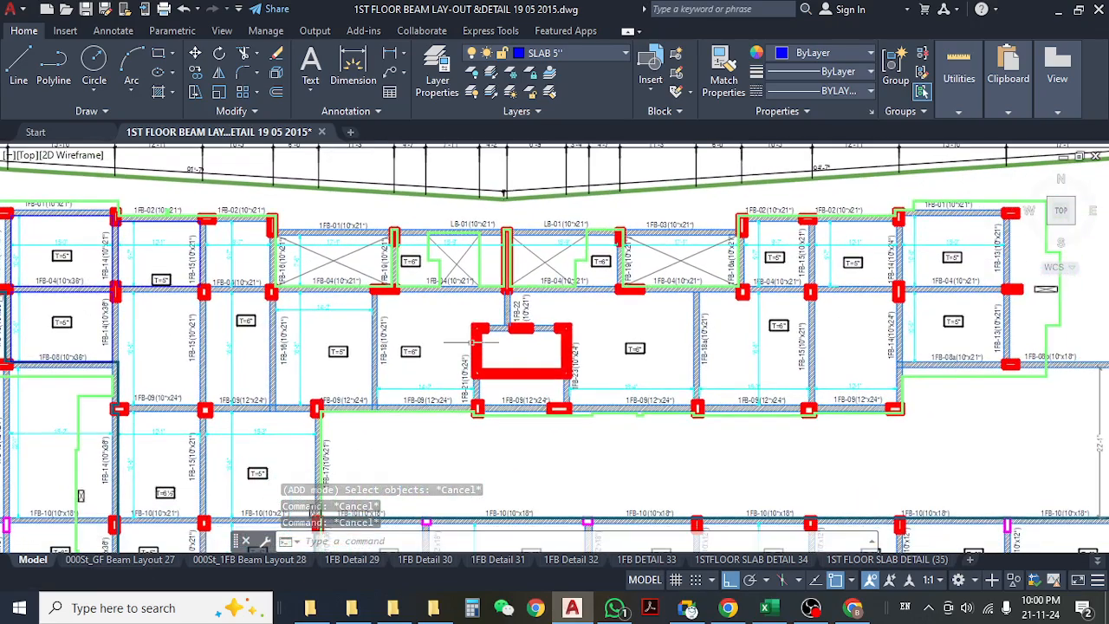
- Examine the T=6" slab bays around the central core between beams 1FB-18 and 1FB-18a
scroll(470, 292, "down", 2)
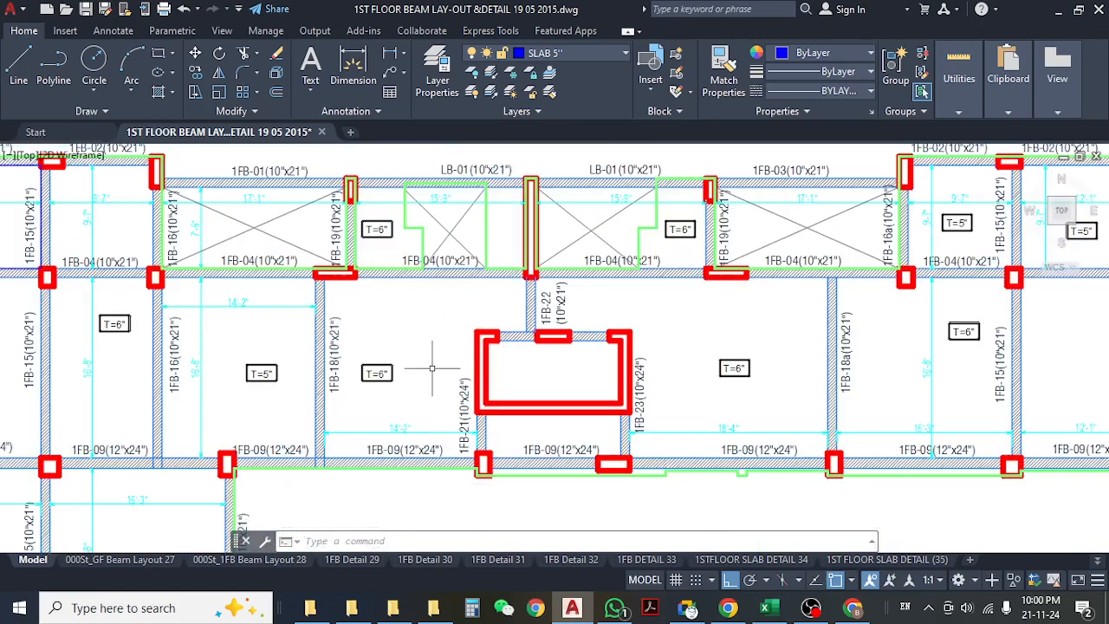
middle_click_drag(433, 371, 449, 371)
scroll(436, 425, "up", 2)
left_click(438, 434)
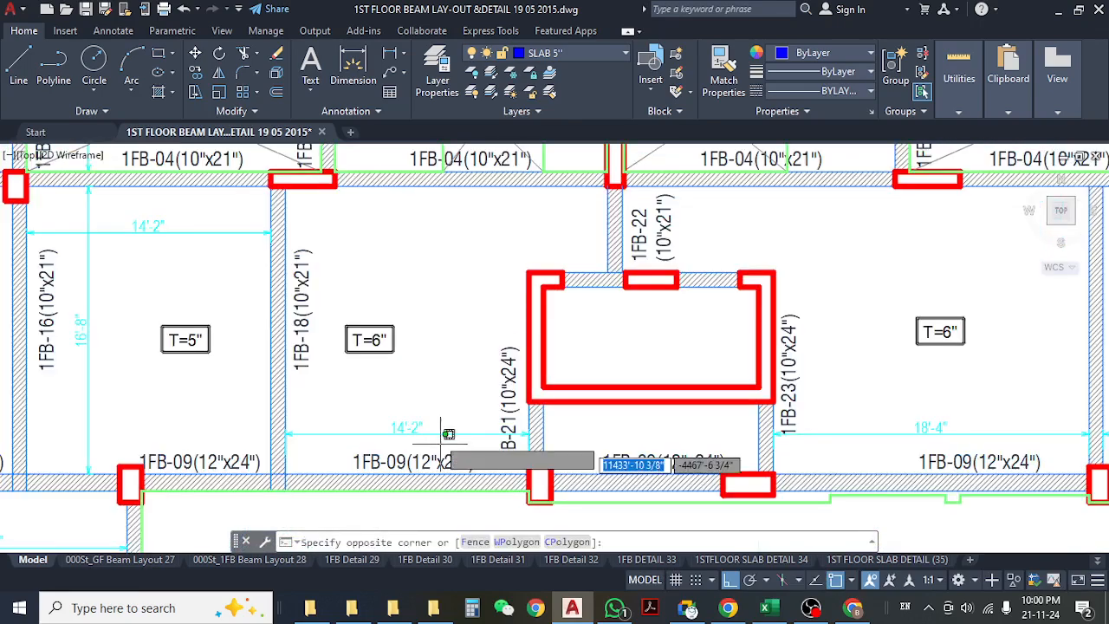
left_click(441, 436)
middle_click_drag(445, 324, 490, 327)
key("Escape")
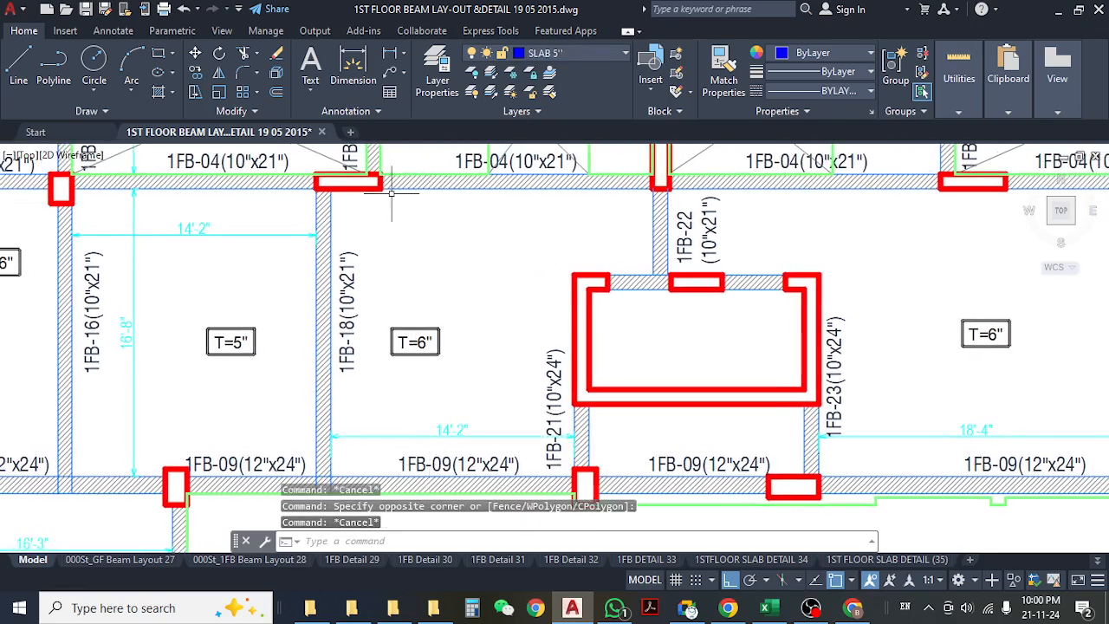
key("Escape")
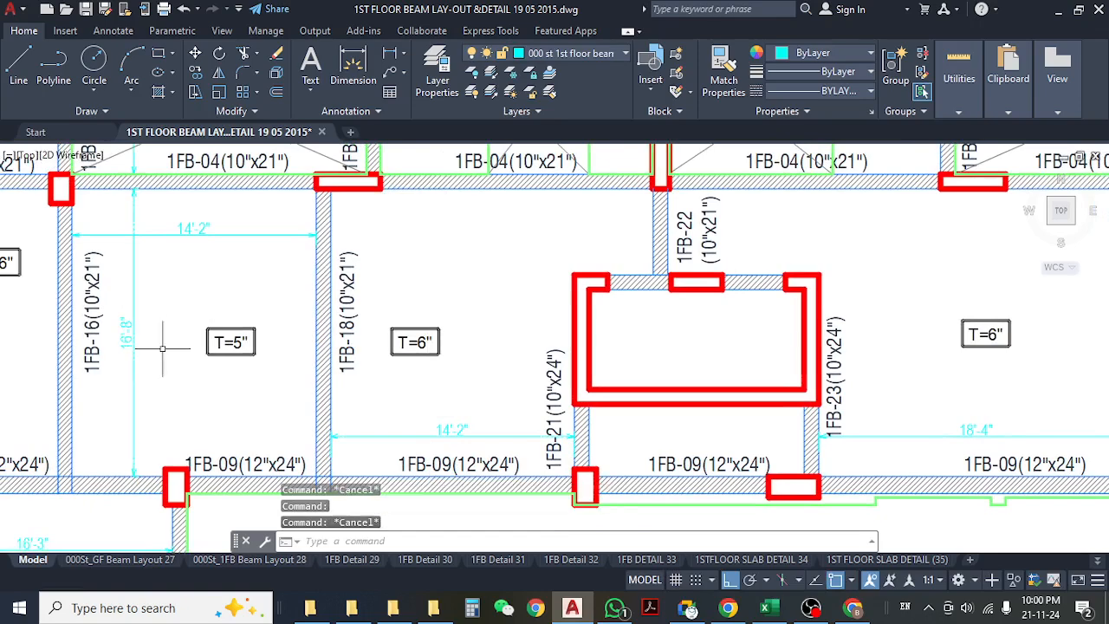
scroll(160, 329, "up", 4)
scroll(178, 349, "down", 5)
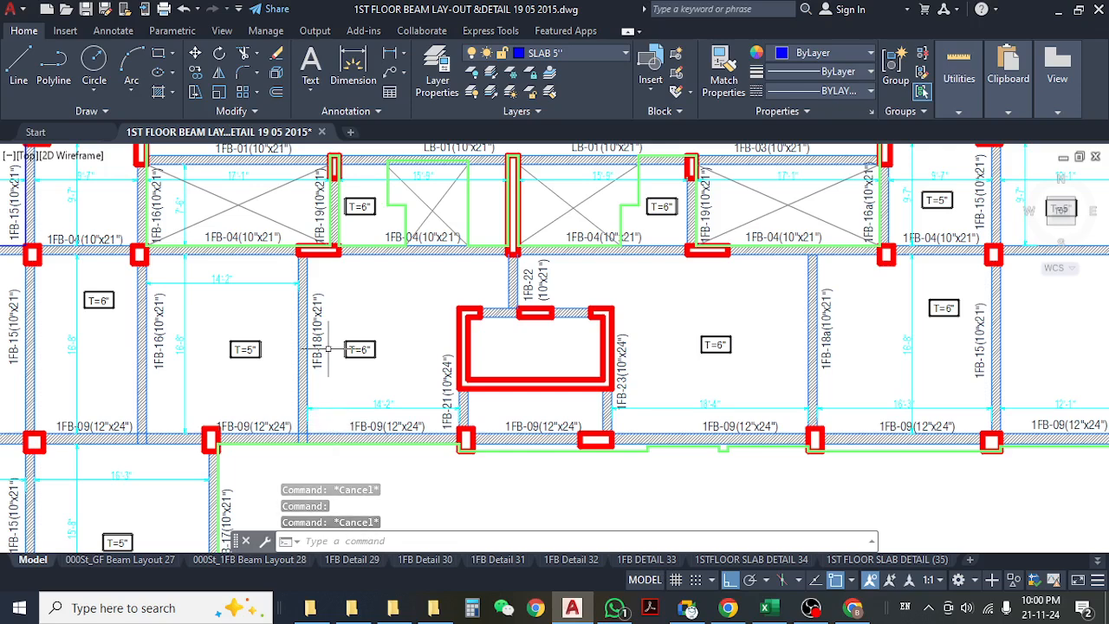
scroll(514, 275, "up", 2)
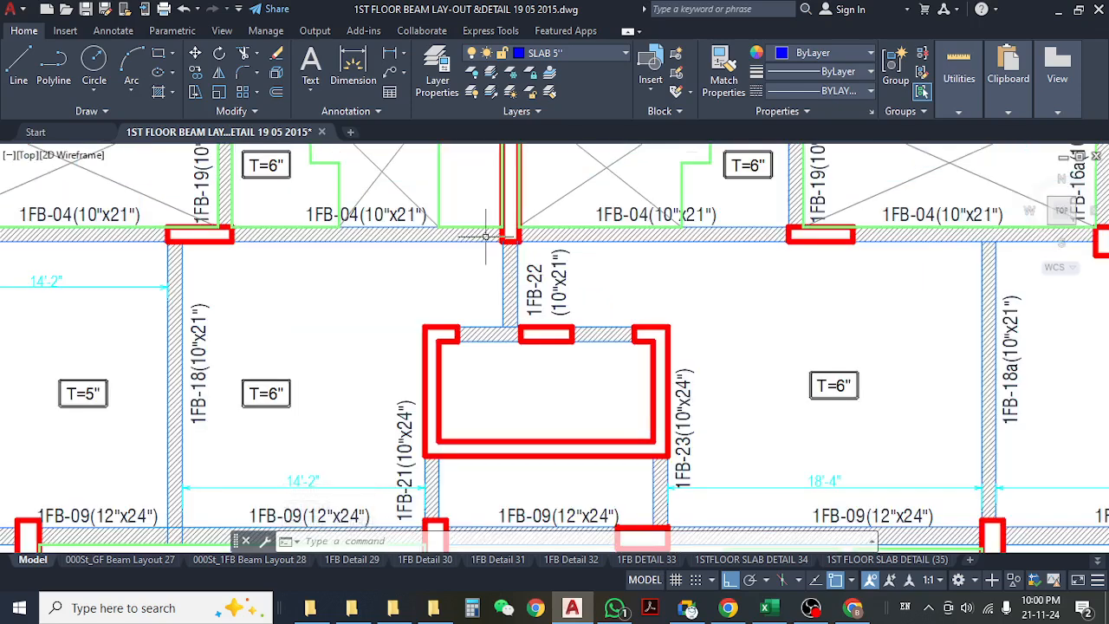
mouse_move(472, 362)
middle_mouse_down()
mouse_move(469, 279)
mouse_move(431, 332)
middle_mouse_up()
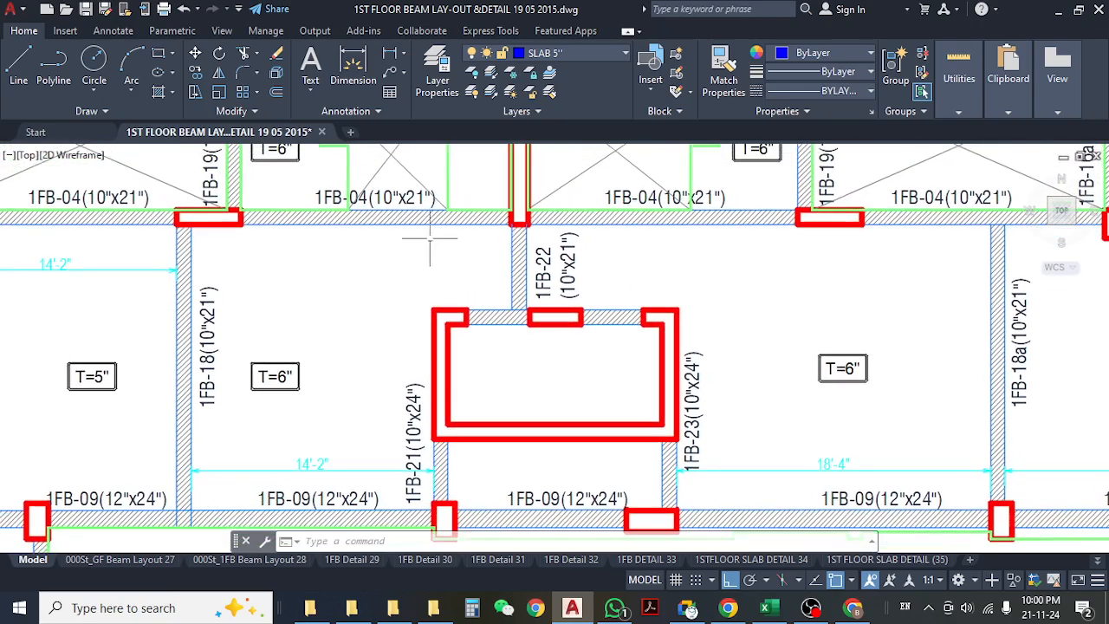
scroll(424, 256, "down", 2)
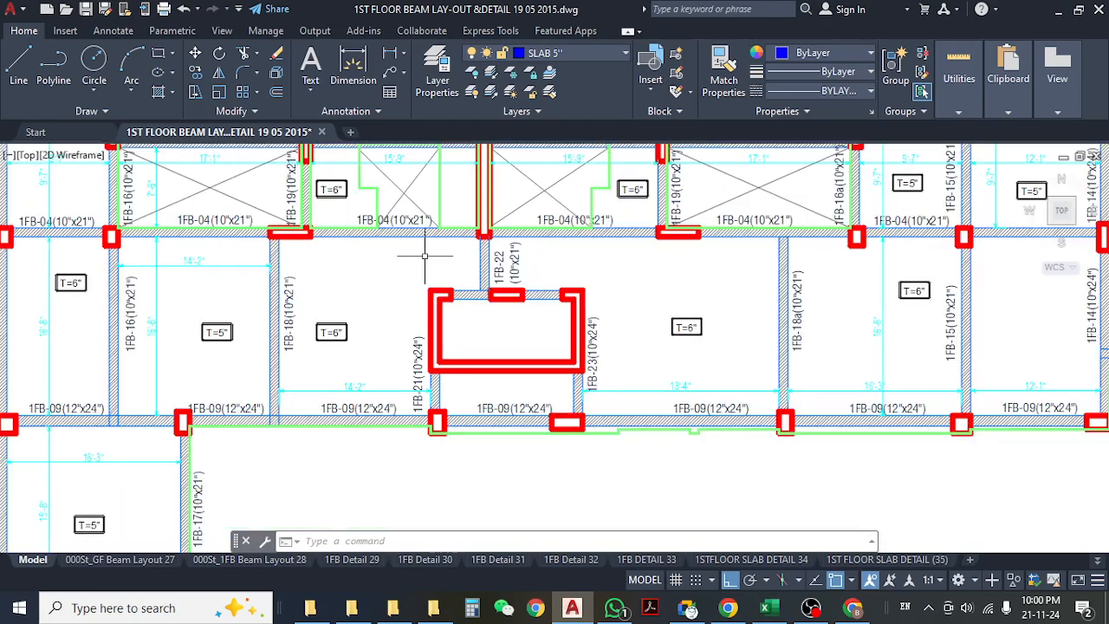
- Examine the 1FB-22 (10"x21") beam and its label above the central core
mouse_move(387, 310)
middle_mouse_down()
mouse_move(446, 319)
mouse_move(389, 302)
mouse_move(490, 296)
middle_mouse_up()
key("Escape")
key("Escape")
key("Escape")
scroll(508, 285, "up", 3)
left_click(429, 305)
key("Escape")
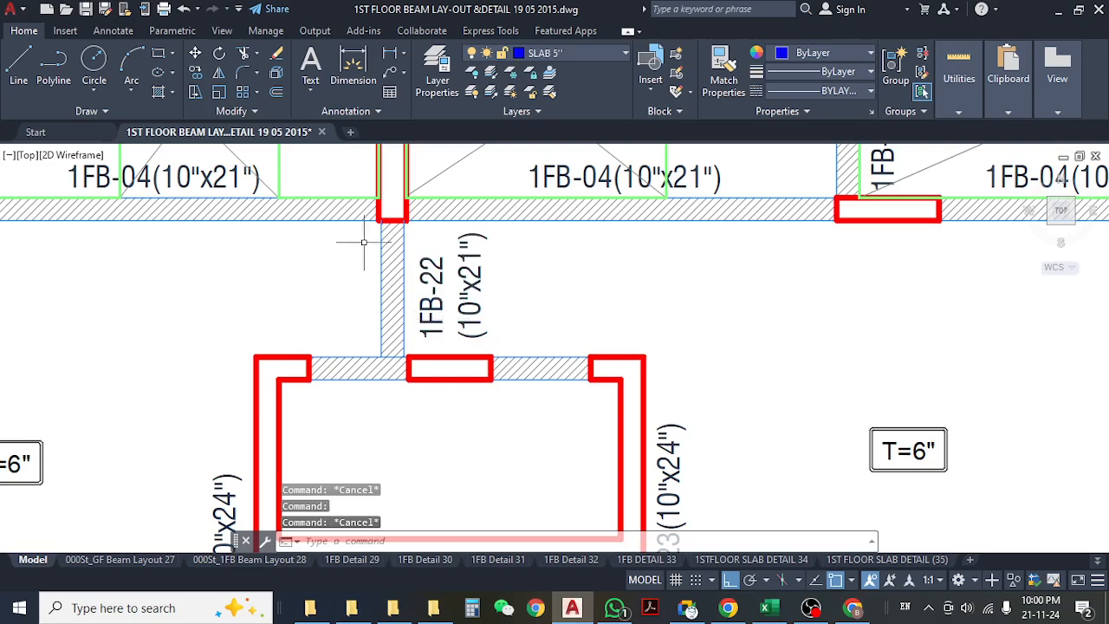
middle_click_drag(543, 327, 620, 329)
left_click(504, 301)
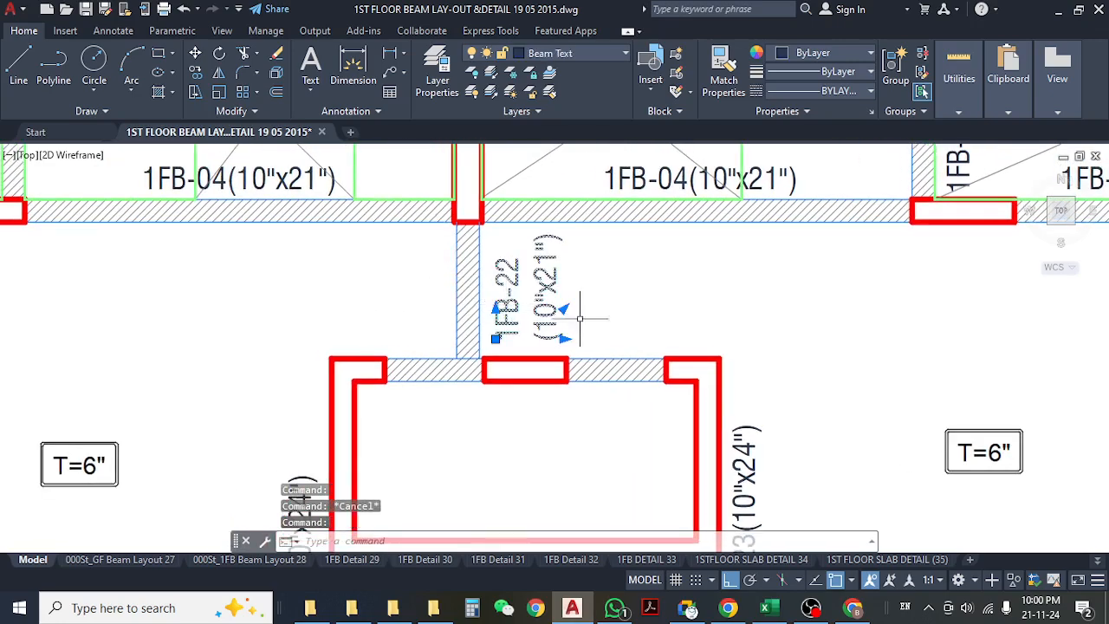
- Locate the long section of beam 1FB-22 among the beam details and check its span and size
scroll(548, 271, "down", 10)
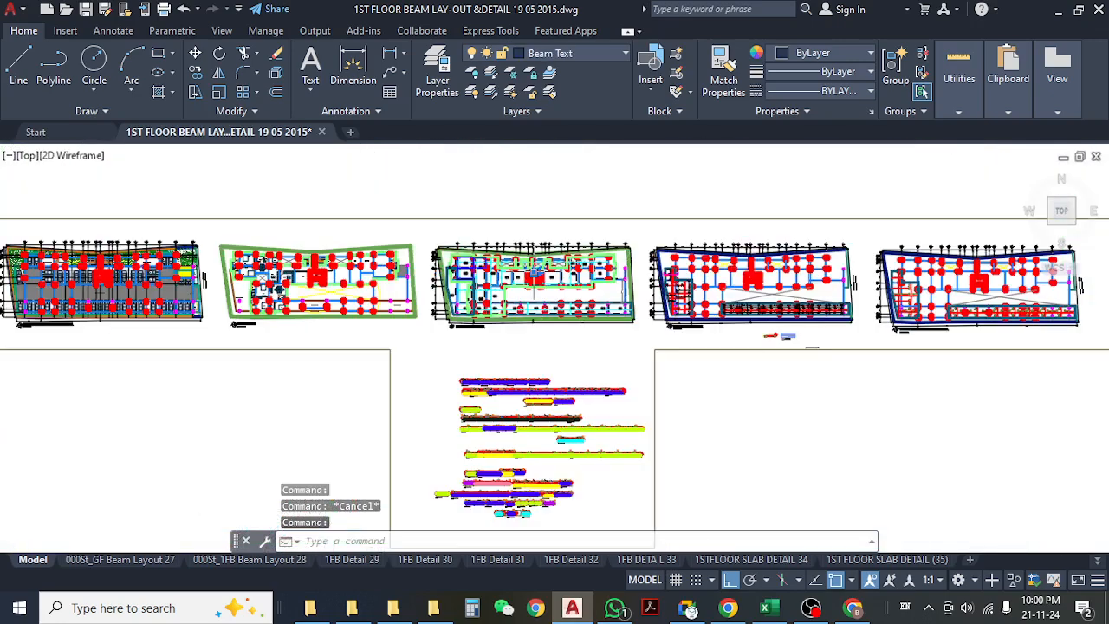
scroll(509, 362, "up", 10)
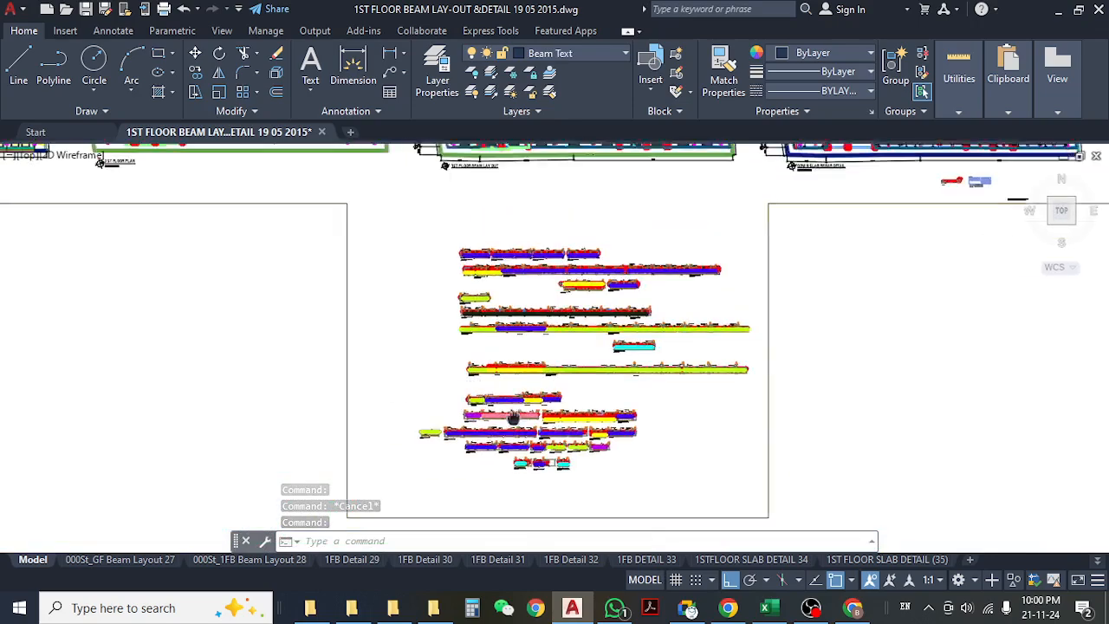
middle_click_drag(620, 335, 445, 354)
middle_click_drag(589, 279, 582, 374)
mouse_move(465, 369)
middle_mouse_down()
mouse_move(566, 191)
mouse_move(431, 220)
mouse_move(426, 208)
middle_mouse_up()
middle_click_drag(396, 381, 451, 196)
middle_click_drag(451, 336, 463, 230)
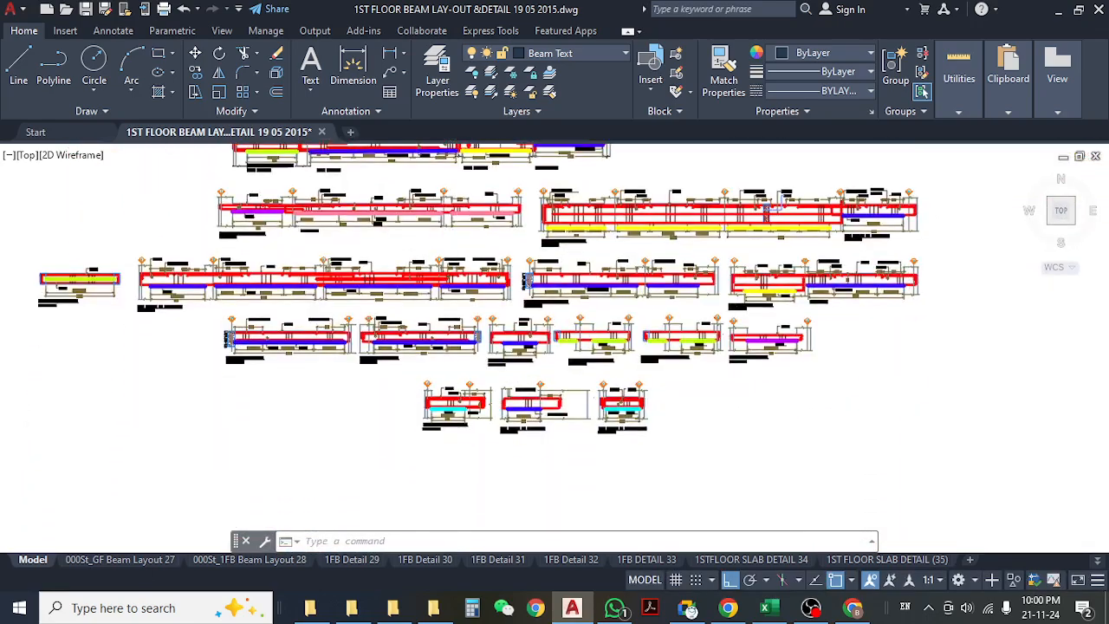
scroll(444, 377, "up", 8)
middle_click_drag(467, 378, 470, 205)
middle_click_drag(596, 377, 492, 370)
middle_click_drag(864, 370, 611, 378)
middle_click_drag(649, 292, 554, 358)
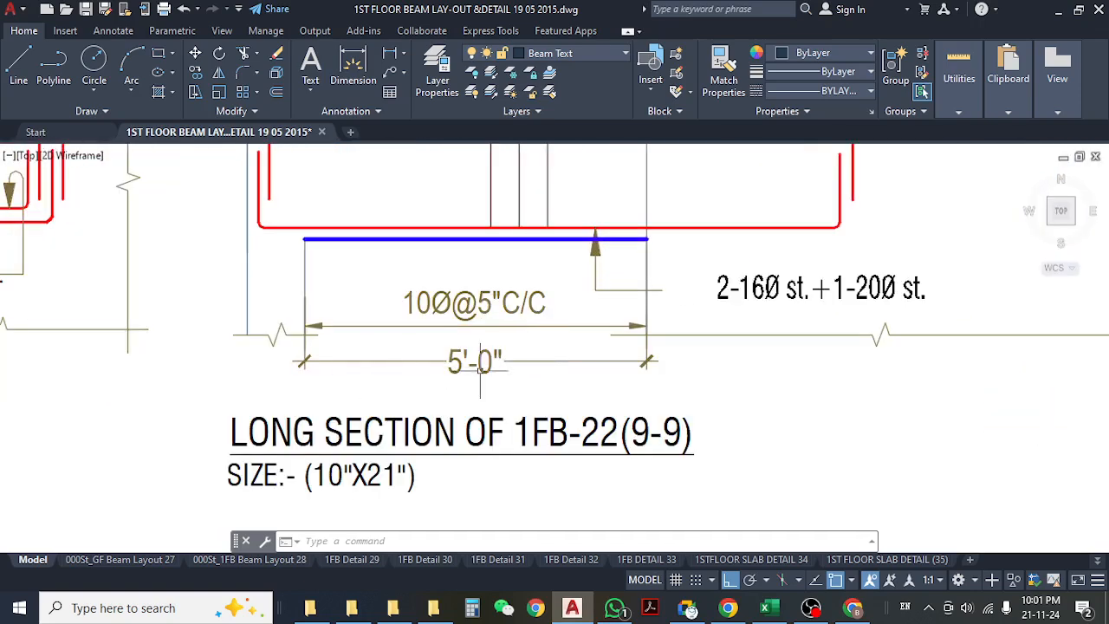
- Return to the 1st floor beam layout around the central core
scroll(482, 366, "down", 10)
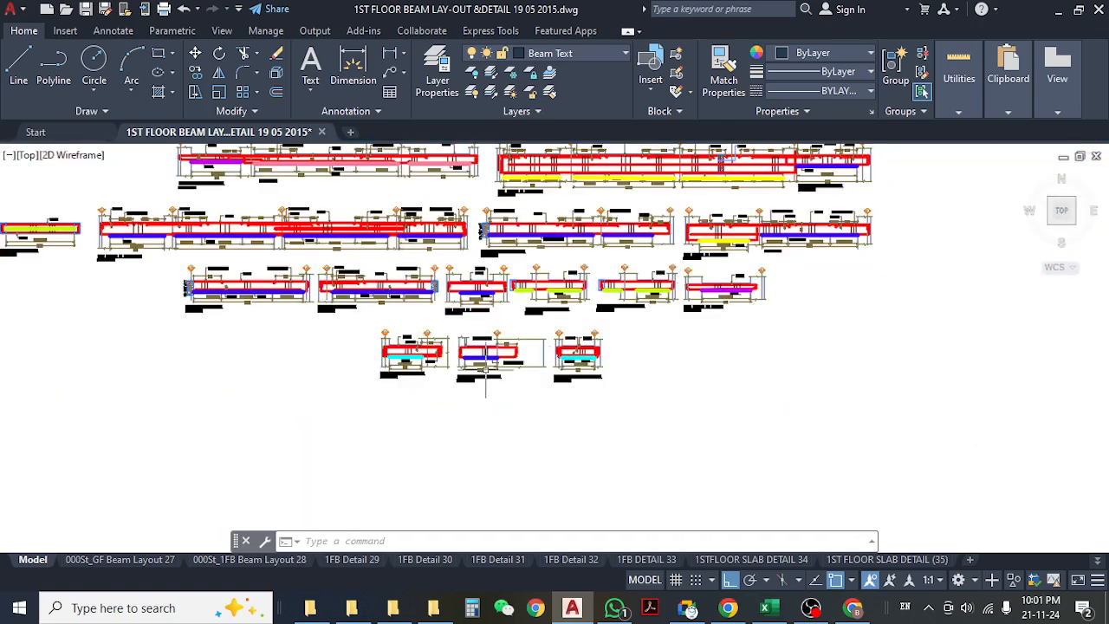
scroll(485, 281, "up", 8)
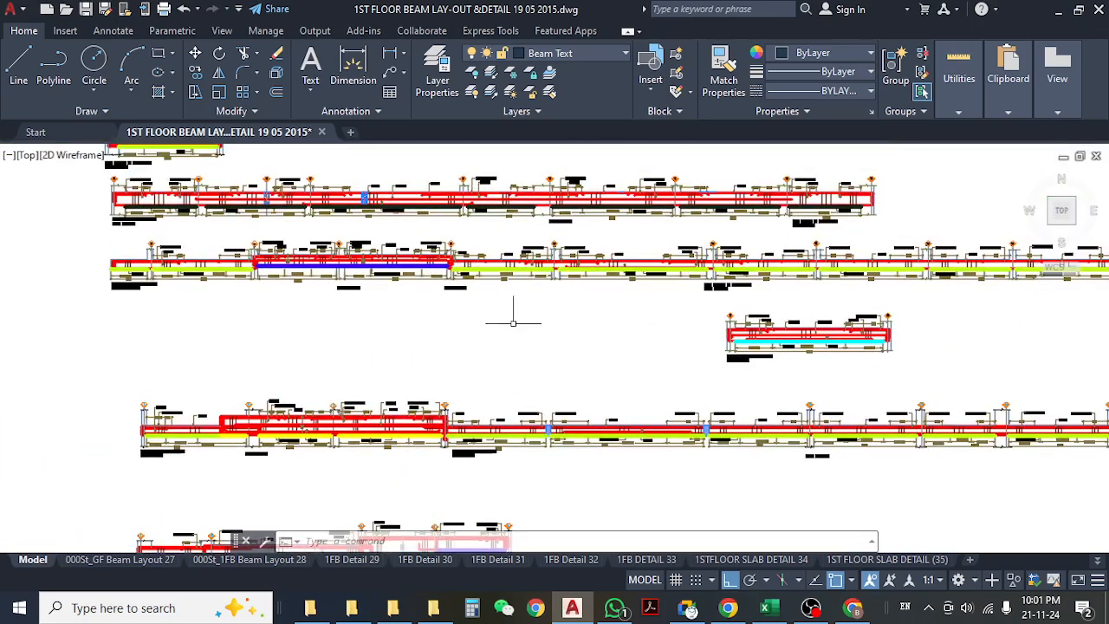
middle_click_drag(527, 510, 528, 509)
scroll(522, 511, "down", 6)
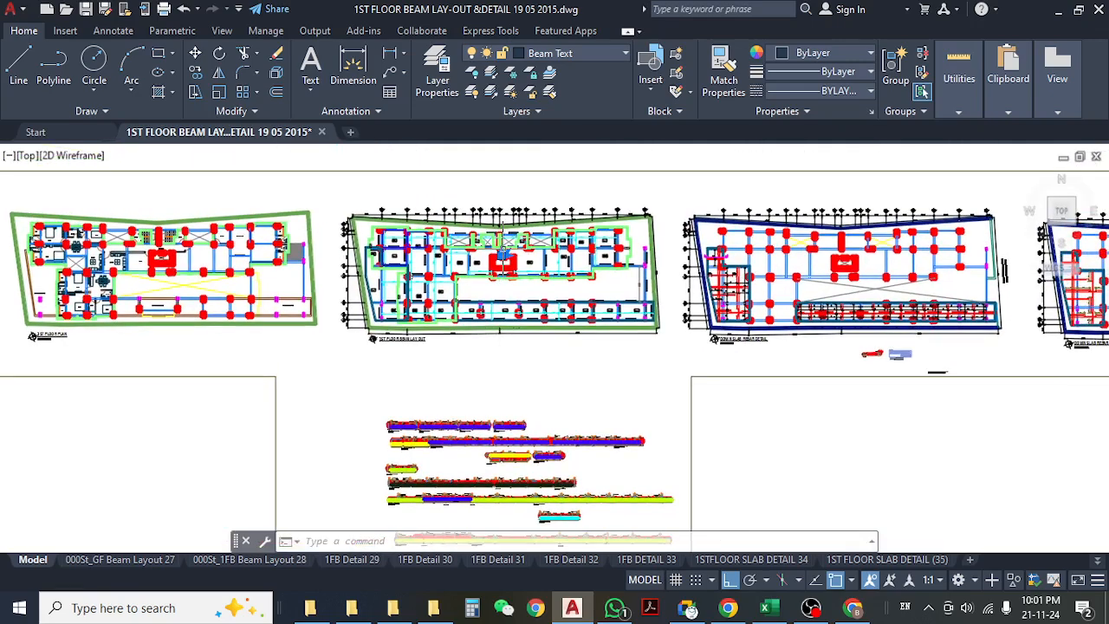
scroll(500, 253, "up", 7)
middle_click_drag(395, 256, 494, 271)
left_click(521, 232)
mouse_move(298, 289)
middle_mouse_down()
mouse_move(359, 335)
mouse_move(359, 304)
middle_mouse_up()
mouse_move(452, 392)
middle_mouse_down()
mouse_move(438, 334)
mouse_move(427, 383)
middle_mouse_up()
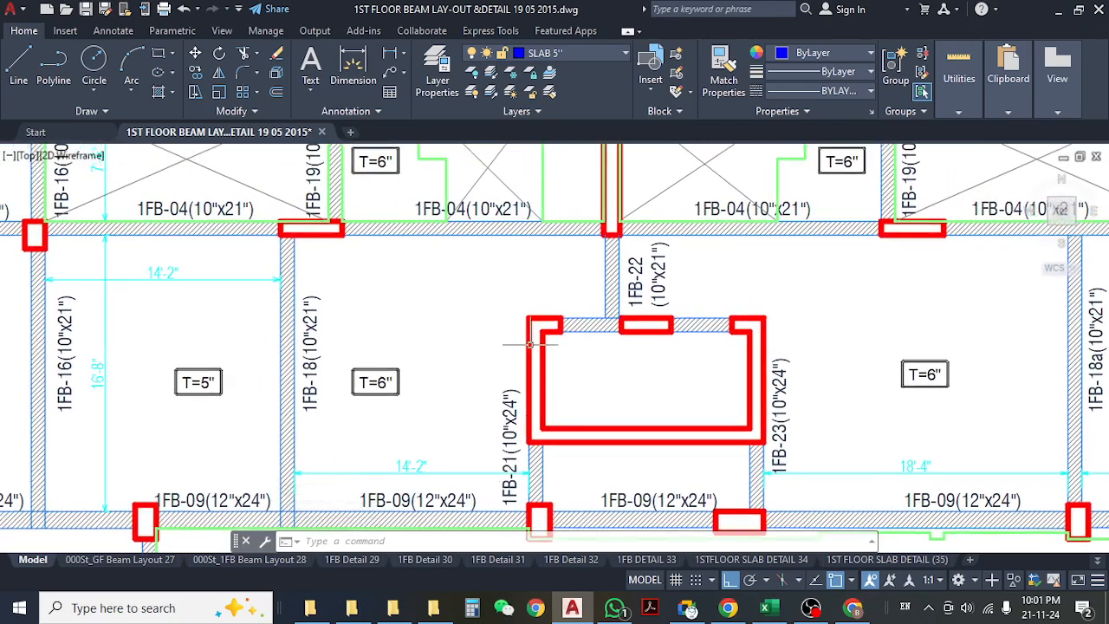
- Examine the T=6" slab bays bounded by beams 1FB-04, 1FB-09 and 1FB-22 around the central core
middle_click_drag(581, 288, 569, 368)
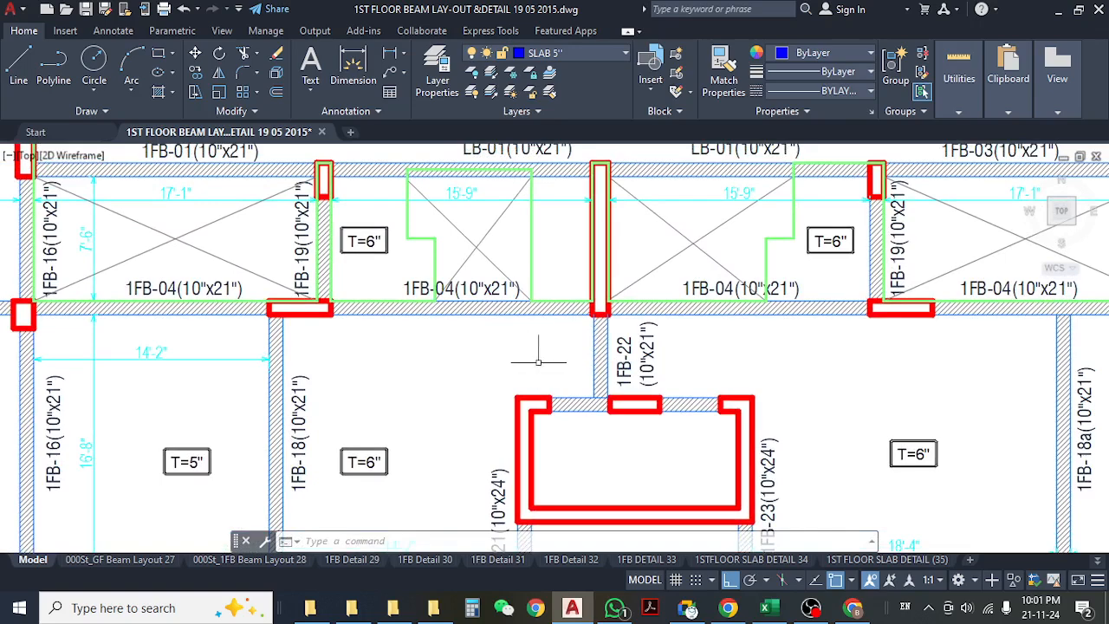
mouse_move(572, 362)
middle_mouse_down()
mouse_move(553, 232)
mouse_move(554, 277)
middle_mouse_up()
middle_click_drag(605, 404, 576, 391)
mouse_move(579, 443)
middle_mouse_down()
mouse_move(549, 376)
mouse_move(571, 465)
middle_mouse_up()
middle_click_drag(478, 232, 527, 296)
scroll(495, 317, "down", 5)
scroll(551, 396, "up", 5)
middle_click_drag(514, 297, 519, 420)
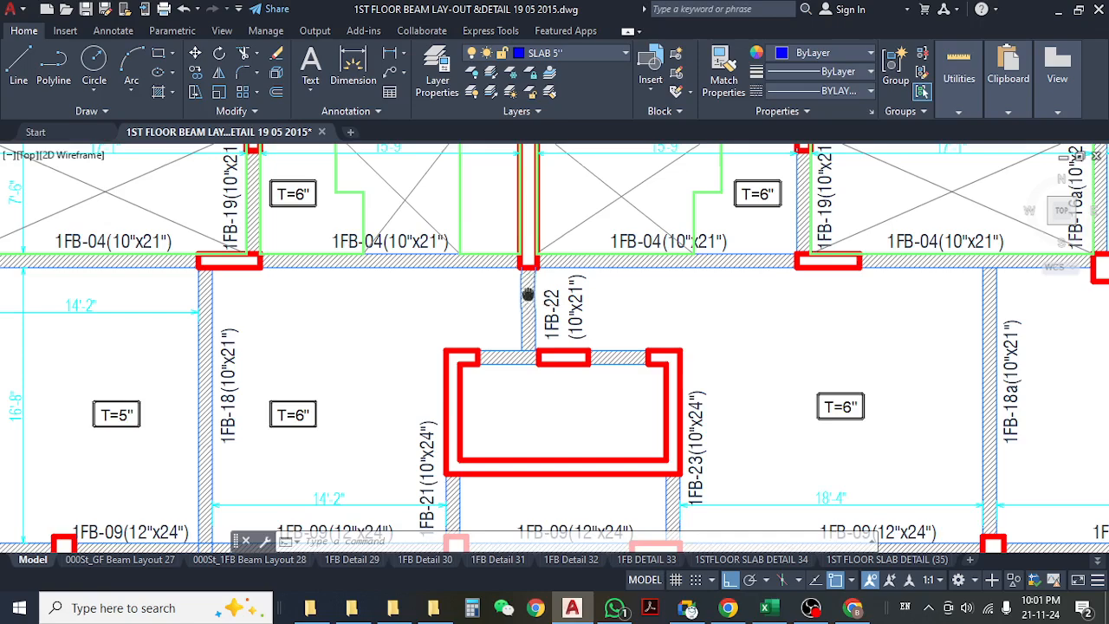
middle_click_drag(528, 292, 529, 330)
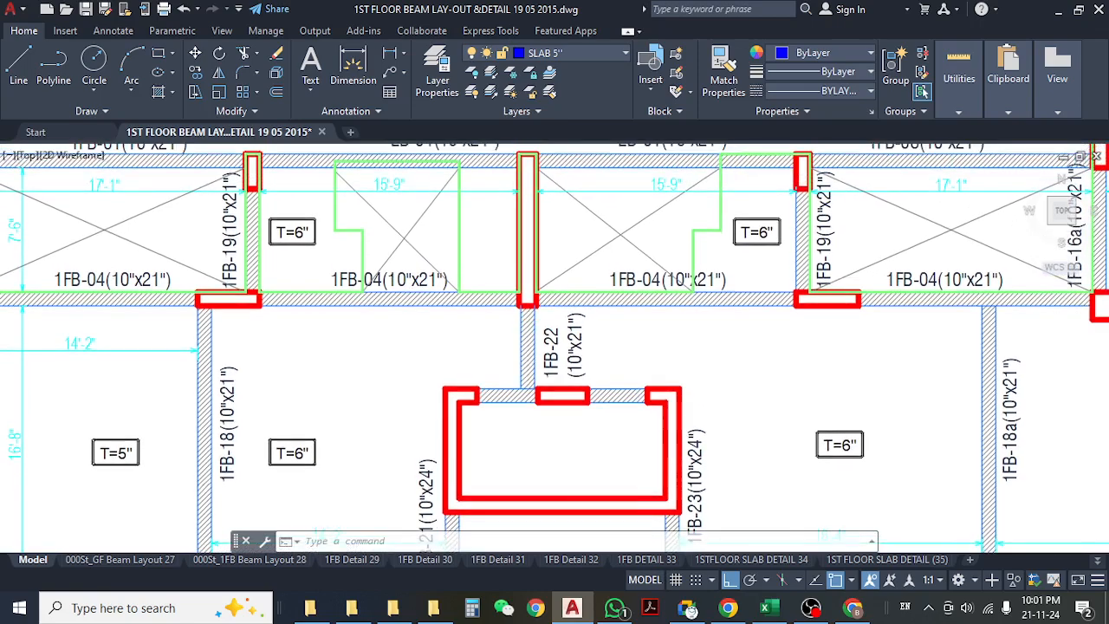
mouse_move(485, 356)
middle_mouse_down()
mouse_move(500, 355)
mouse_move(488, 309)
middle_mouse_up()
mouse_move(474, 374)
middle_mouse_down()
mouse_move(422, 315)
mouse_move(425, 324)
middle_mouse_up()
key("Escape")
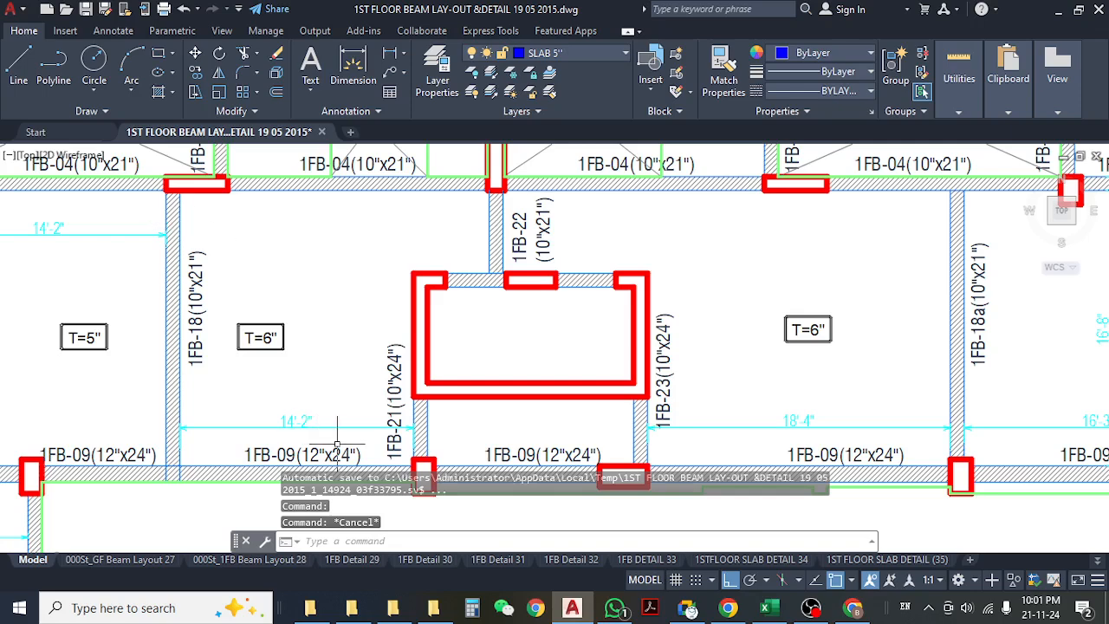
middle_click_drag(575, 439, 538, 428)
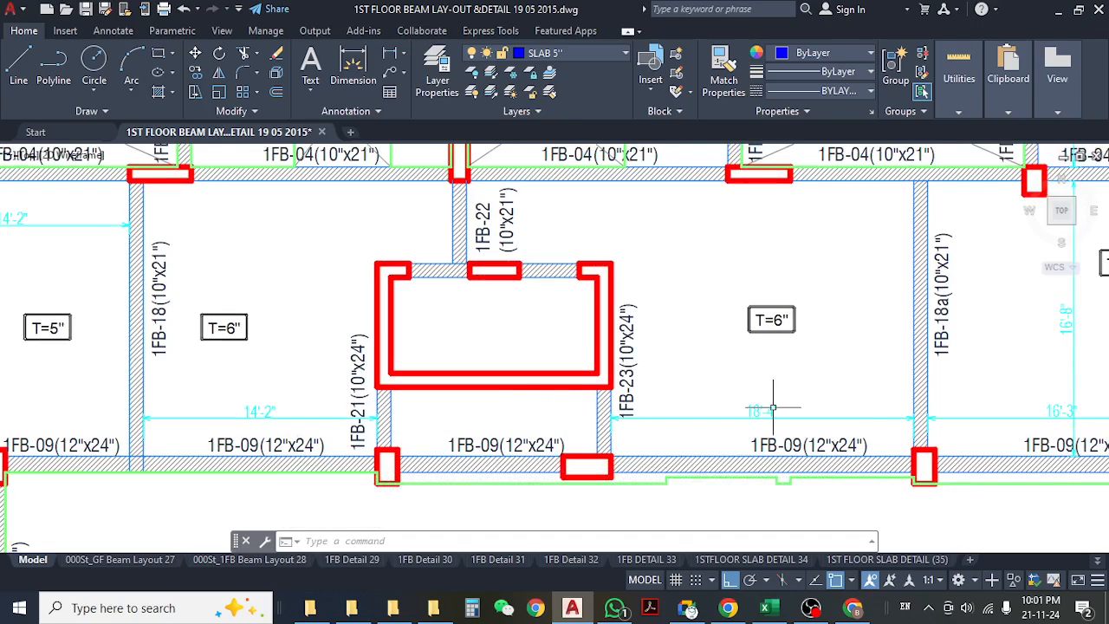
middle_click_drag(448, 337, 539, 339)
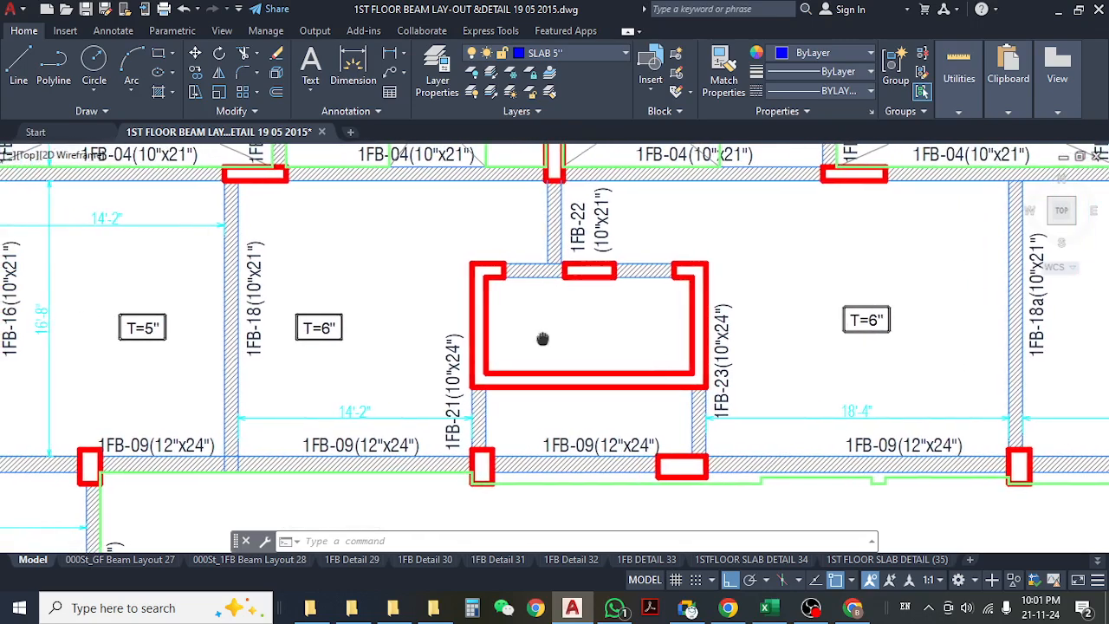
- Inspect the bay width dimensions above the 1FB-09 beam on both sides of the central core
left_click(367, 401)
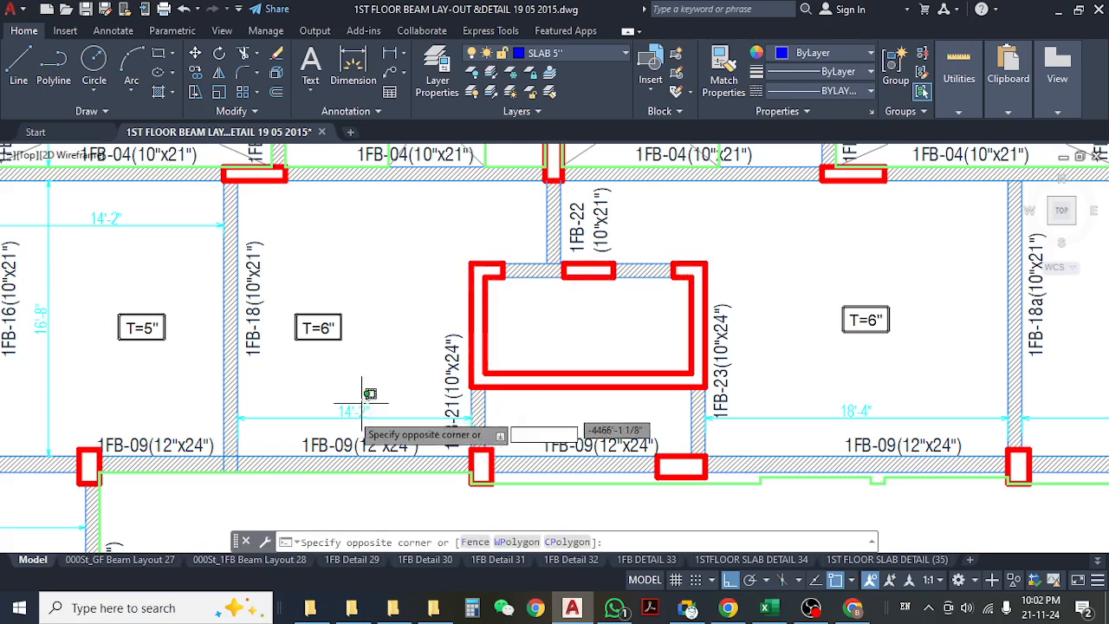
left_click(325, 420)
middle_click_drag(550, 422, 524, 431)
key("Escape")
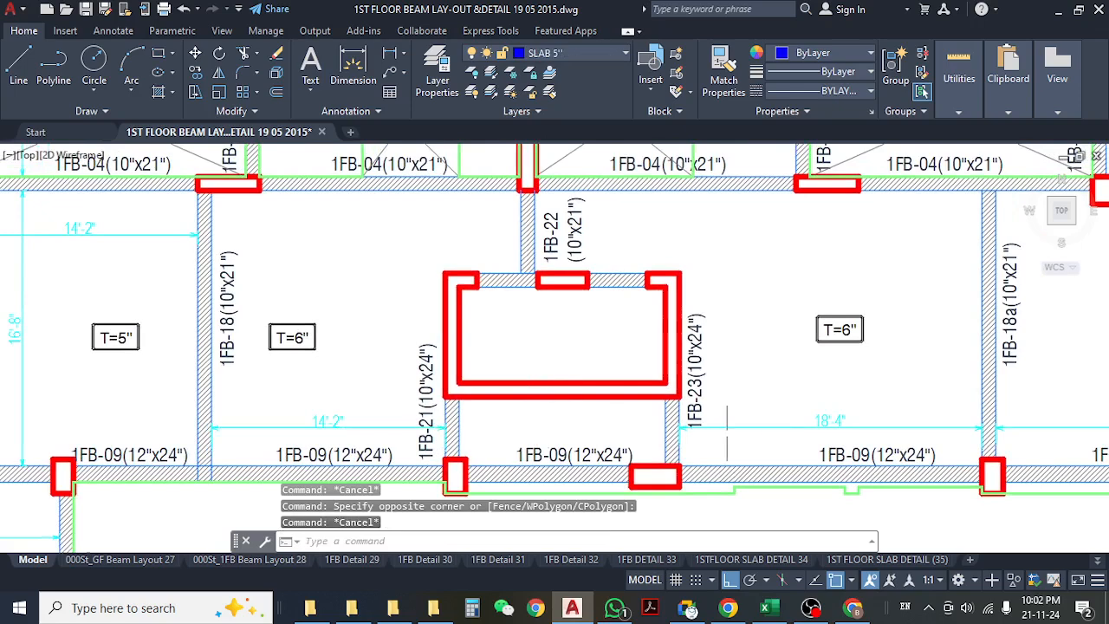
left_click(771, 423)
left_click(758, 440)
middle_click_drag(583, 377, 592, 369)
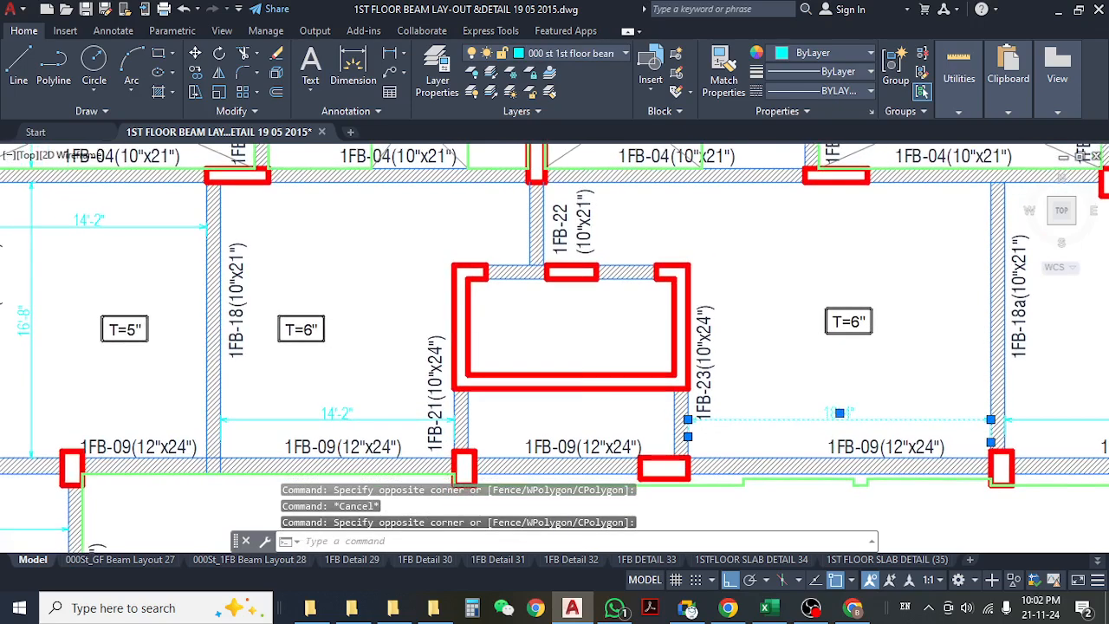
key("Escape")
middle_click_drag(525, 396, 519, 417)
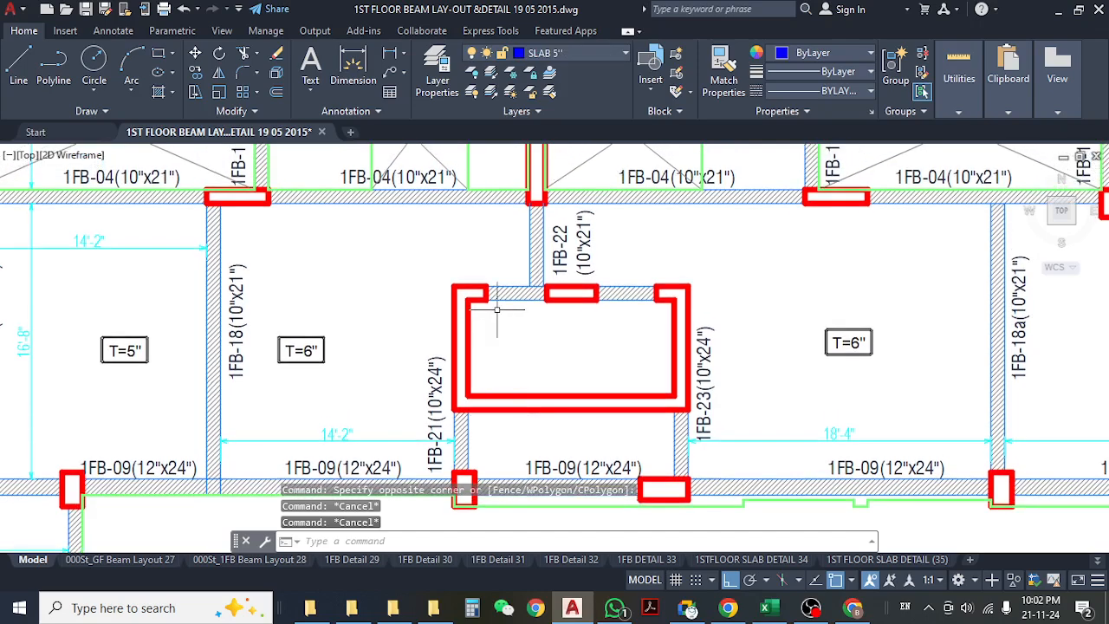
- Draw a vertical line along the left face of beam 1FB-22, extending down into the central core
mouse_move(485, 280)
middle_mouse_down()
mouse_move(520, 377)
mouse_move(500, 303)
mouse_move(429, 367)
middle_mouse_up()
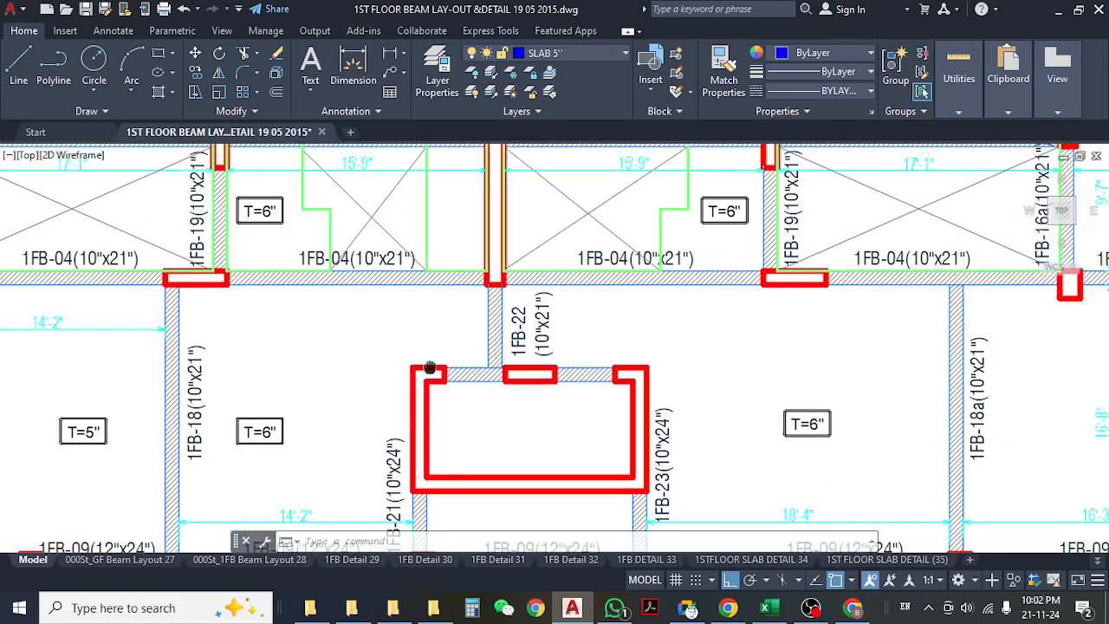
mouse_move(428, 301)
middle_mouse_down()
mouse_move(471, 319)
mouse_move(483, 429)
mouse_move(483, 309)
middle_mouse_up()
mouse_move(339, 318)
middle_mouse_down()
mouse_move(408, 364)
mouse_move(439, 363)
mouse_move(422, 349)
middle_mouse_up()
key("Escape")
key("Escape")
key("Escape")
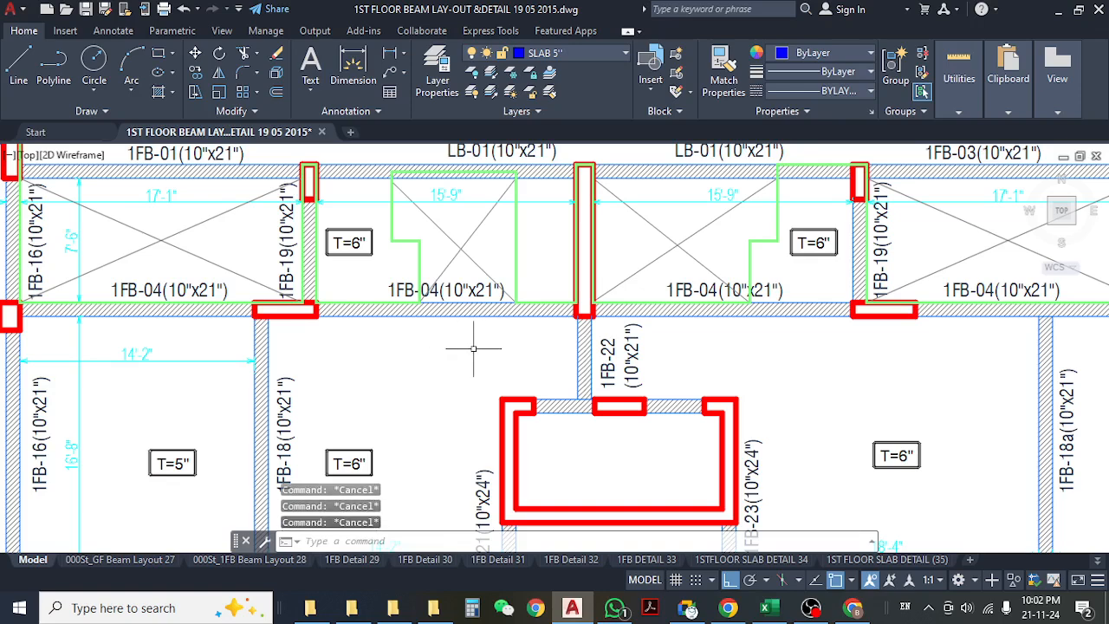
type("l")
key("Return")
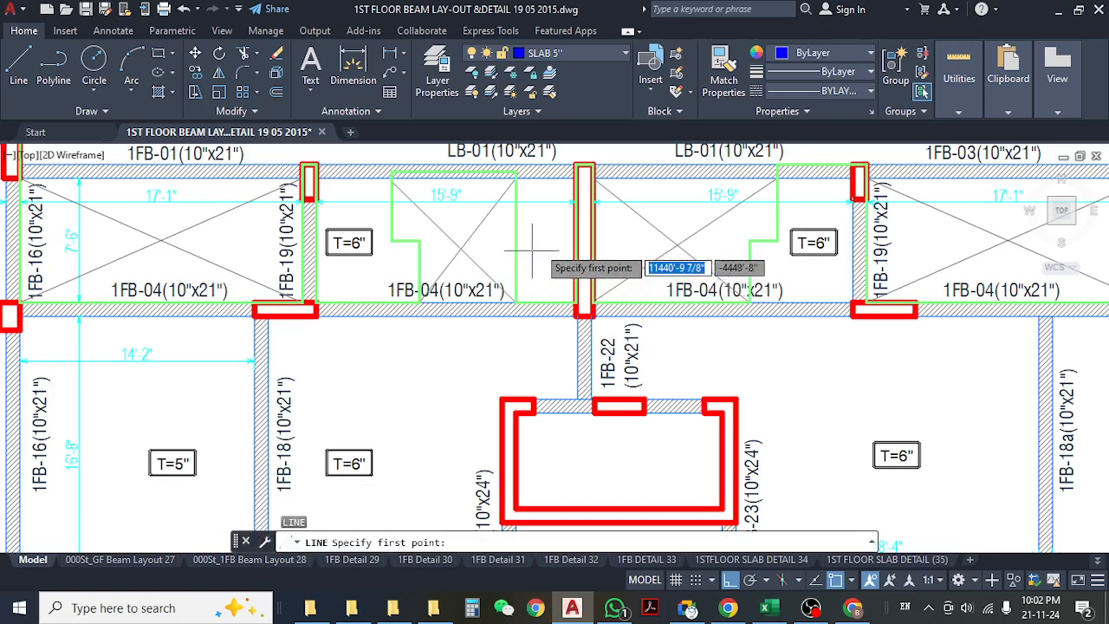
left_click(577, 214)
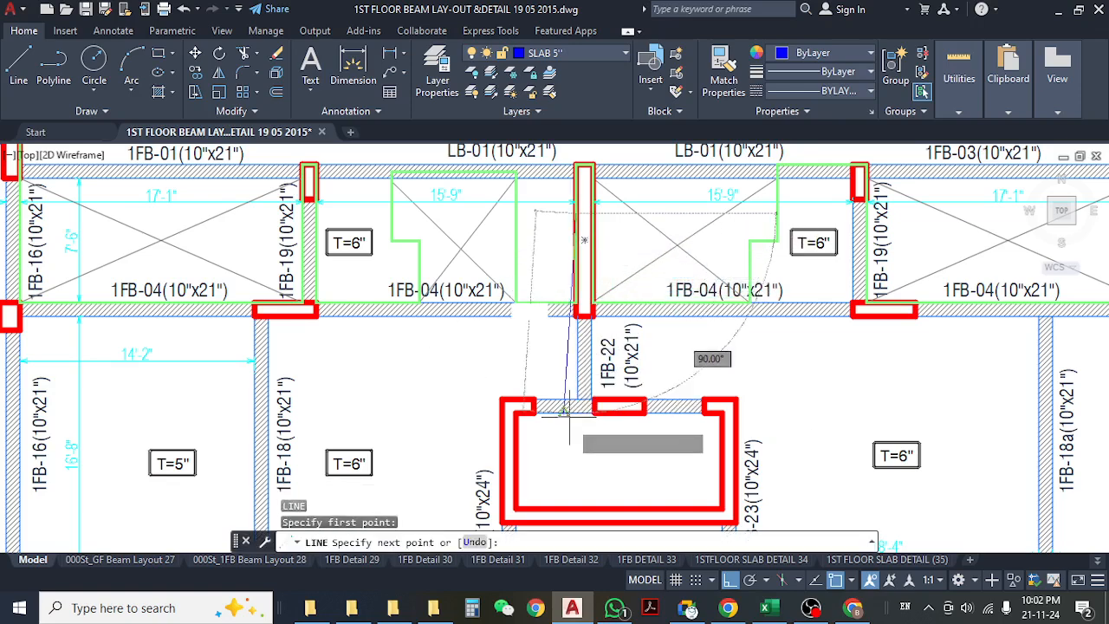
left_click(581, 458)
key("Escape")
middle_click_drag(413, 350, 440, 279)
middle_click_drag(356, 300, 396, 347)
key("Return")
left_click(350, 250)
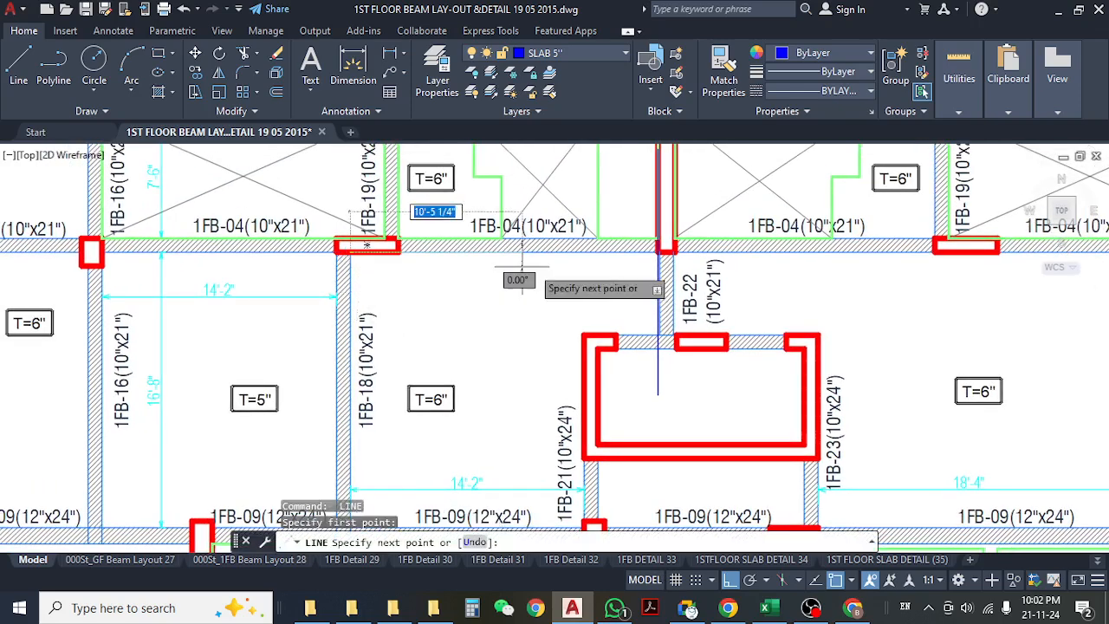
middle_click_drag(375, 303, 426, 358)
key("Escape")
- Examine how beam 1FB-22 and the vertical line beside it divide the T=6" slab around the core
middle_click_drag(520, 410, 482, 320)
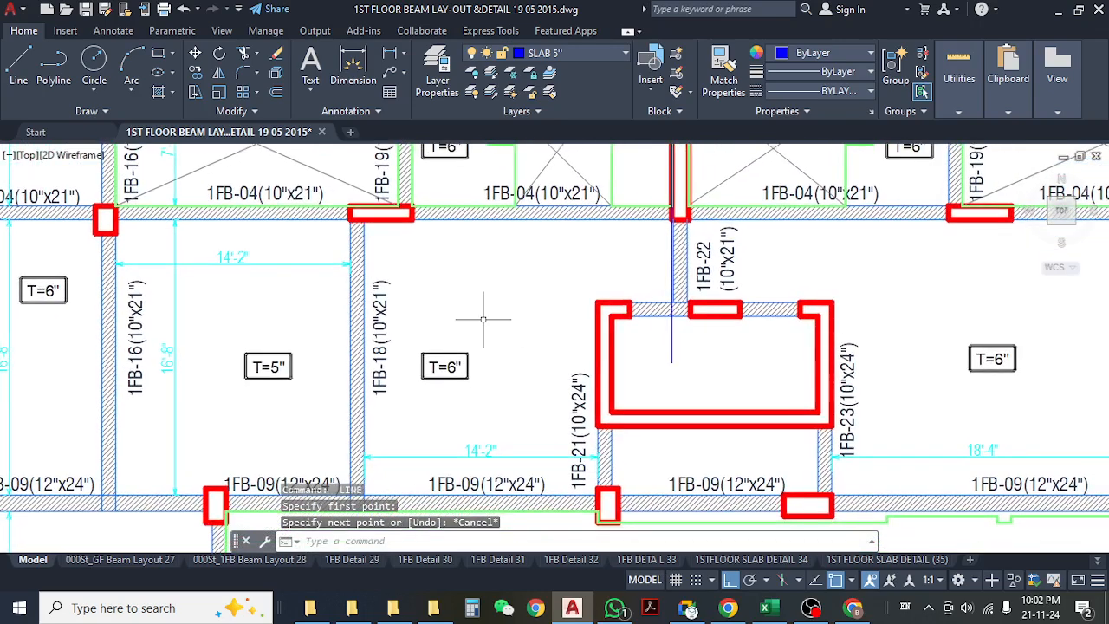
middle_click_drag(657, 372, 576, 350)
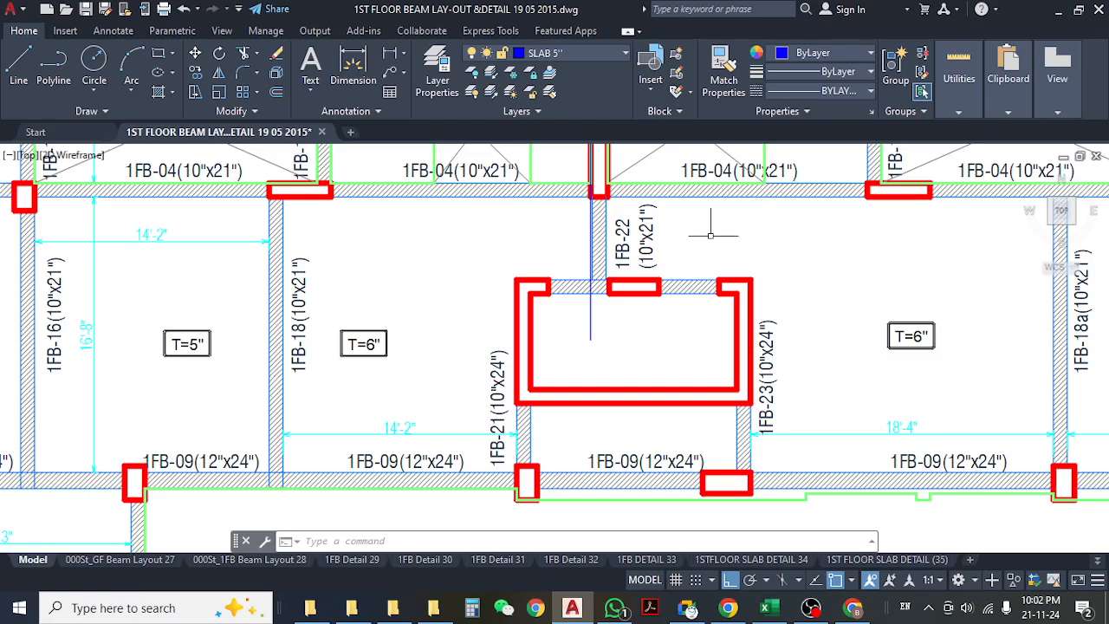
middle_click_drag(641, 438, 572, 457)
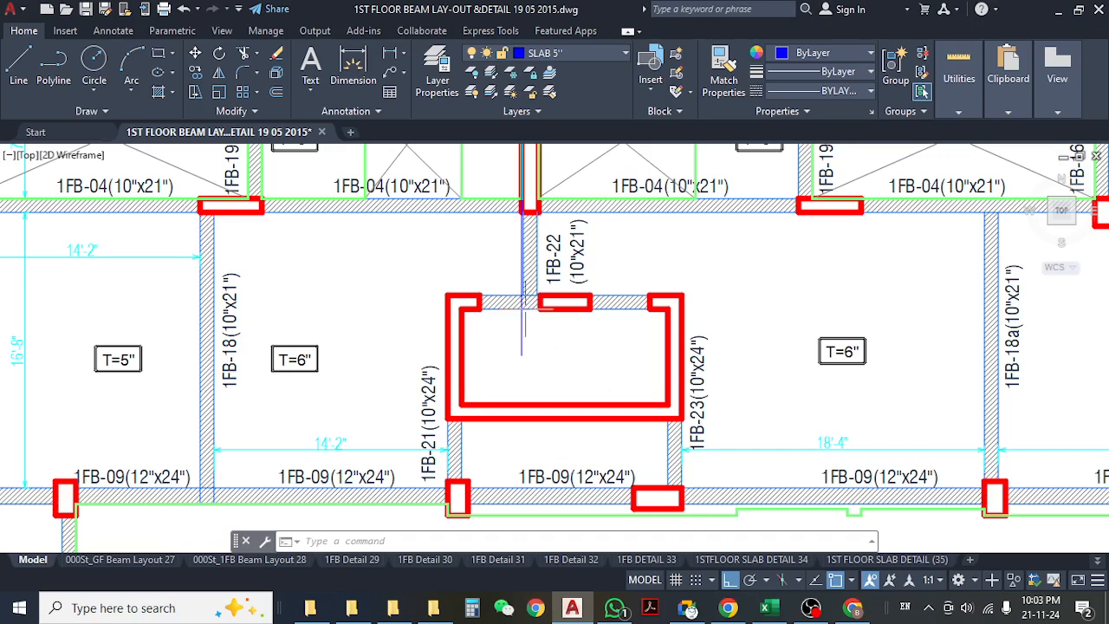
key("Escape")
key("Escape")
key("Escape")
scroll(475, 260, "up", 2)
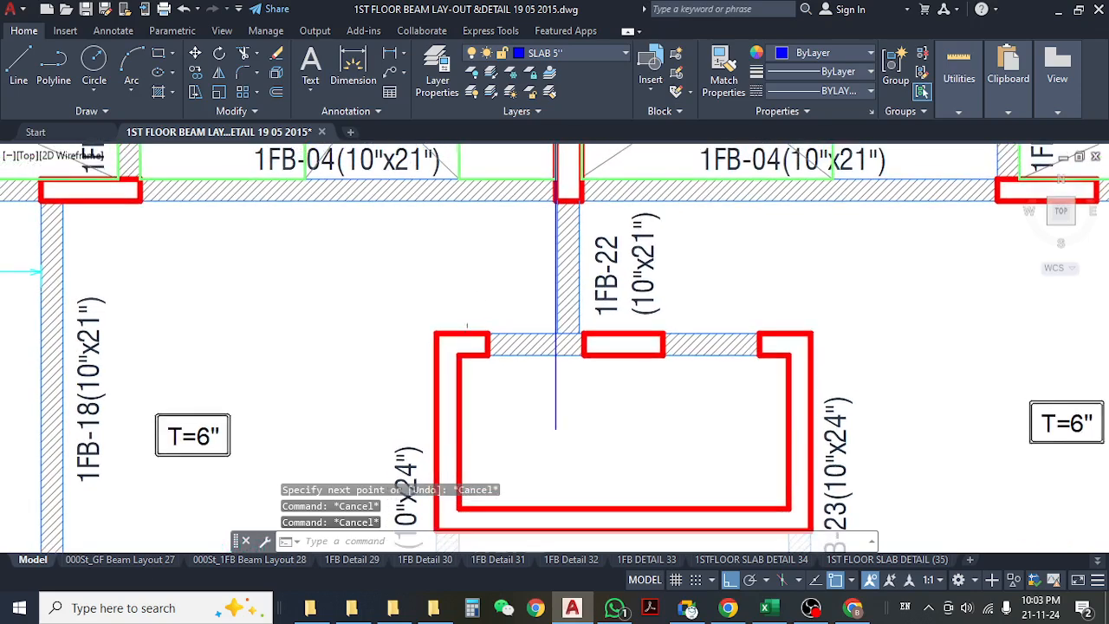
- Erase the vertical line drawn beside beam 1FB-22
left_click(390, 53)
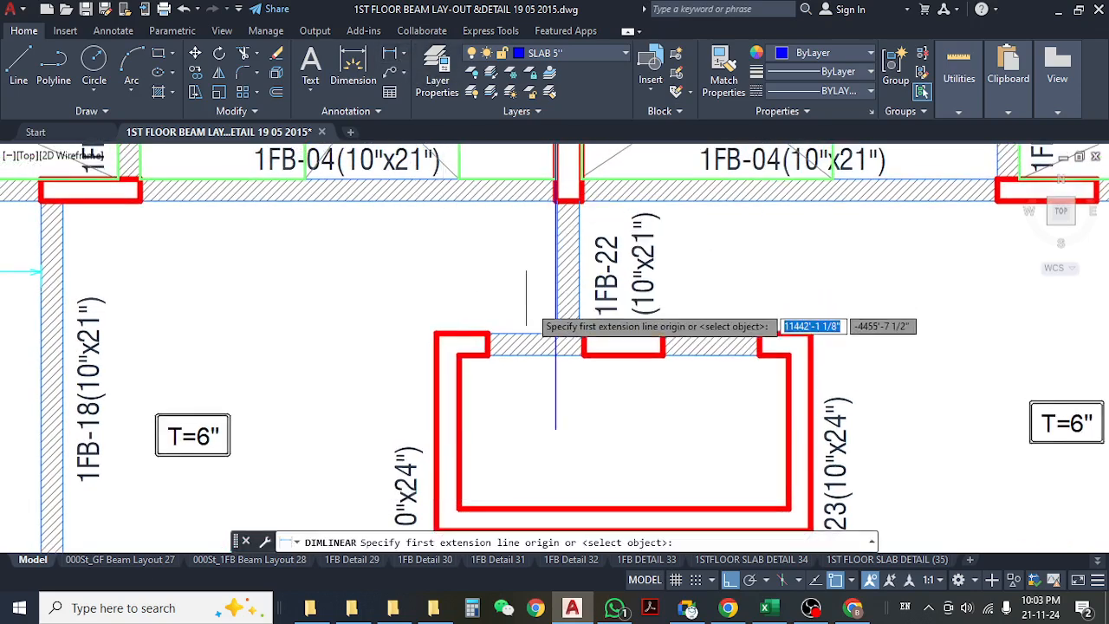
key("Escape")
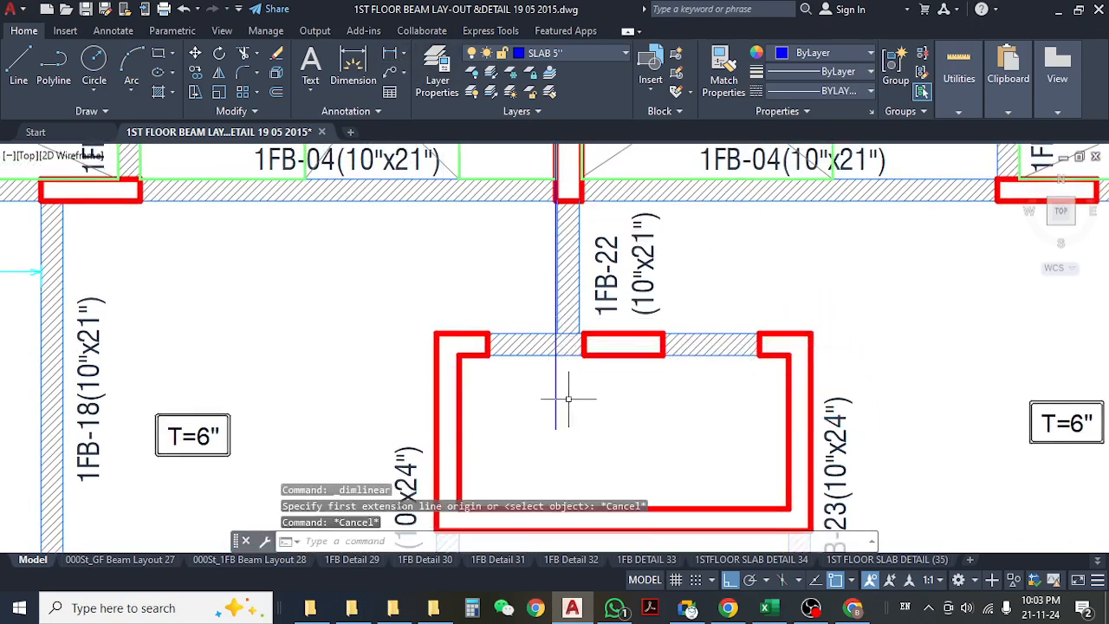
left_click(569, 399)
left_click(518, 427)
type("e")
key("Return")
key("Escape")
- Measure the horizontal distance from the core's upper-left corner to the left face of beam 1FB-22 with a linear dimension
left_click(389, 54)
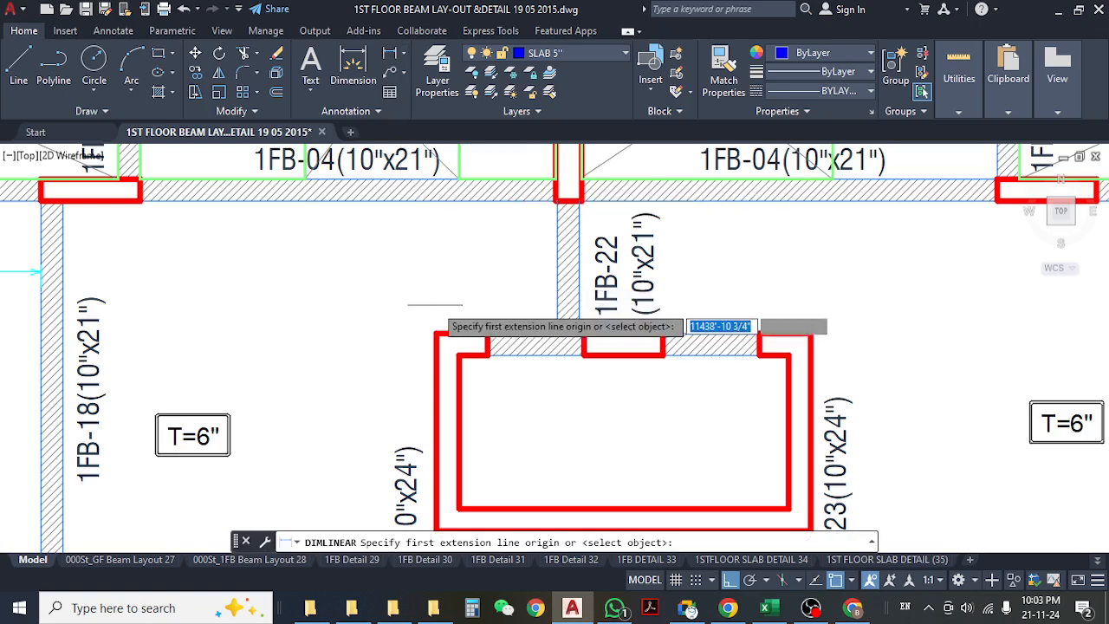
left_click(435, 332)
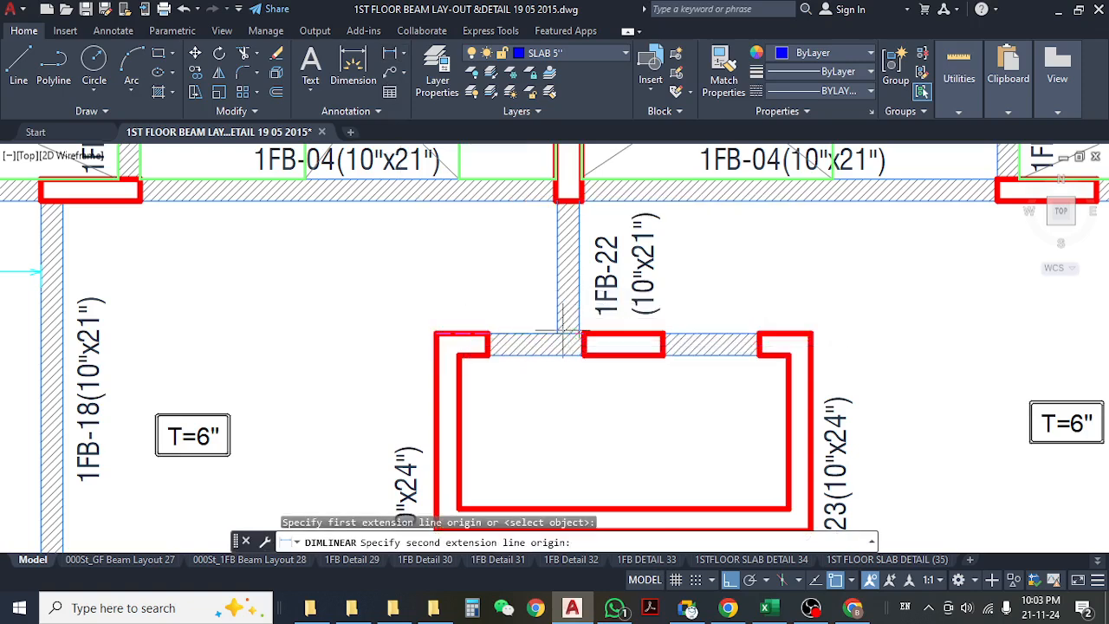
left_click(558, 331)
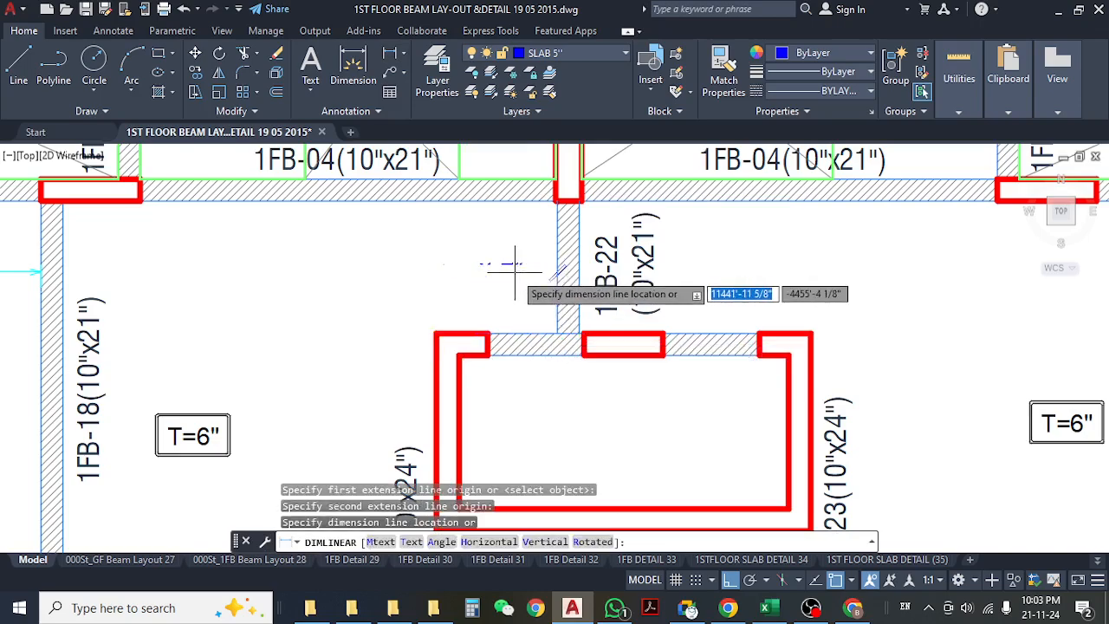
key("Escape")
scroll(503, 295, "down", 4)
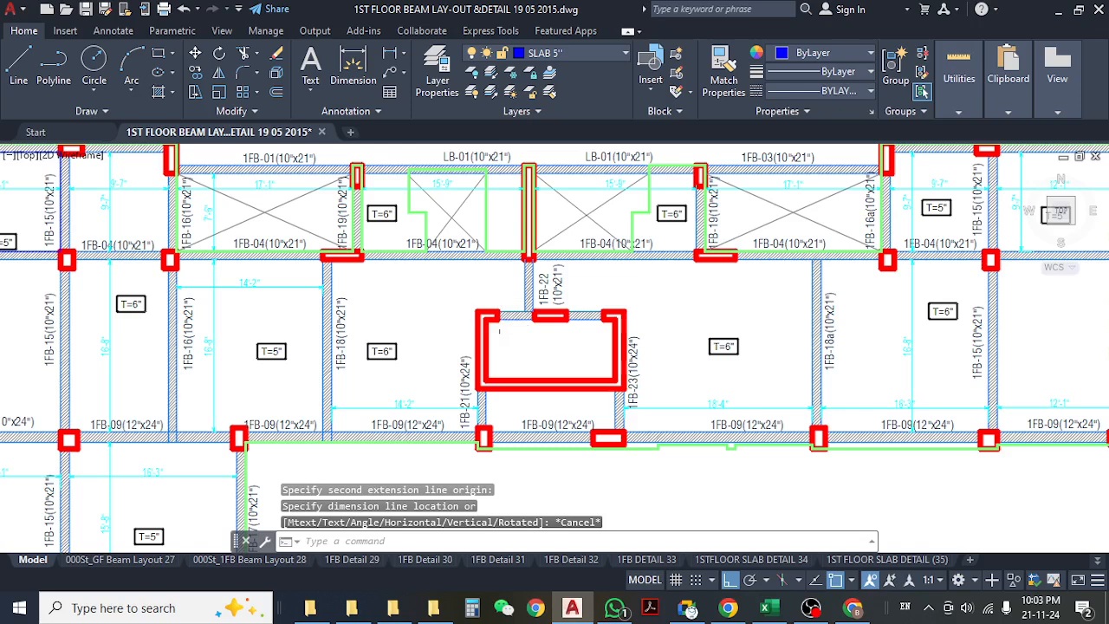
- Examine the T=6" slab strip between beam 1FB-04 and the lift core, on both sides of beam 1FB-22
scroll(530, 332, "up", 2)
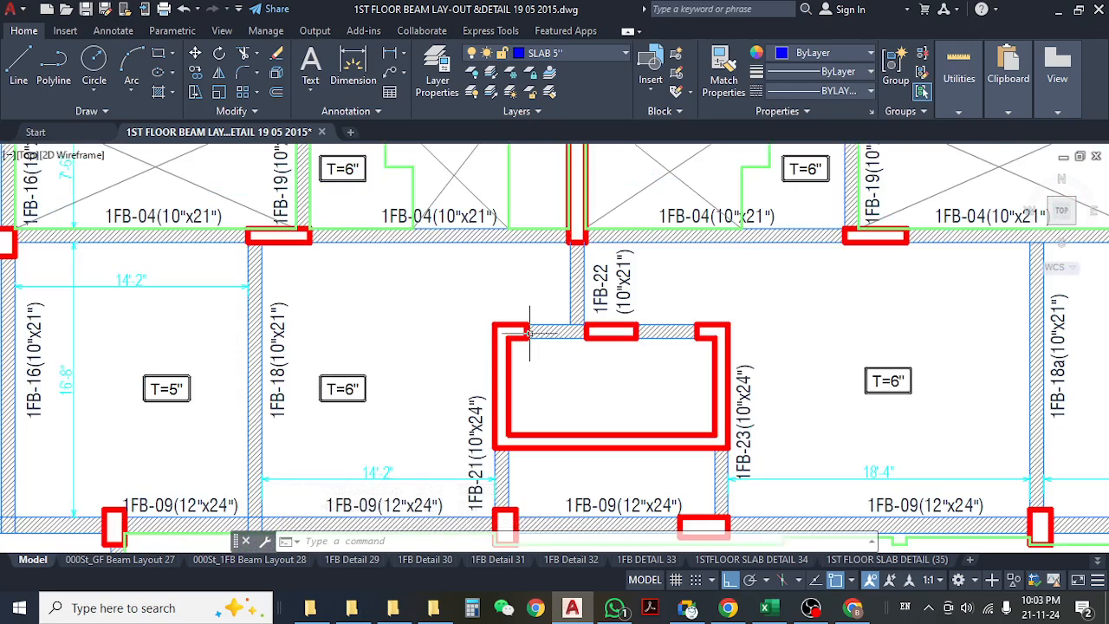
middle_click_drag(528, 383, 498, 311)
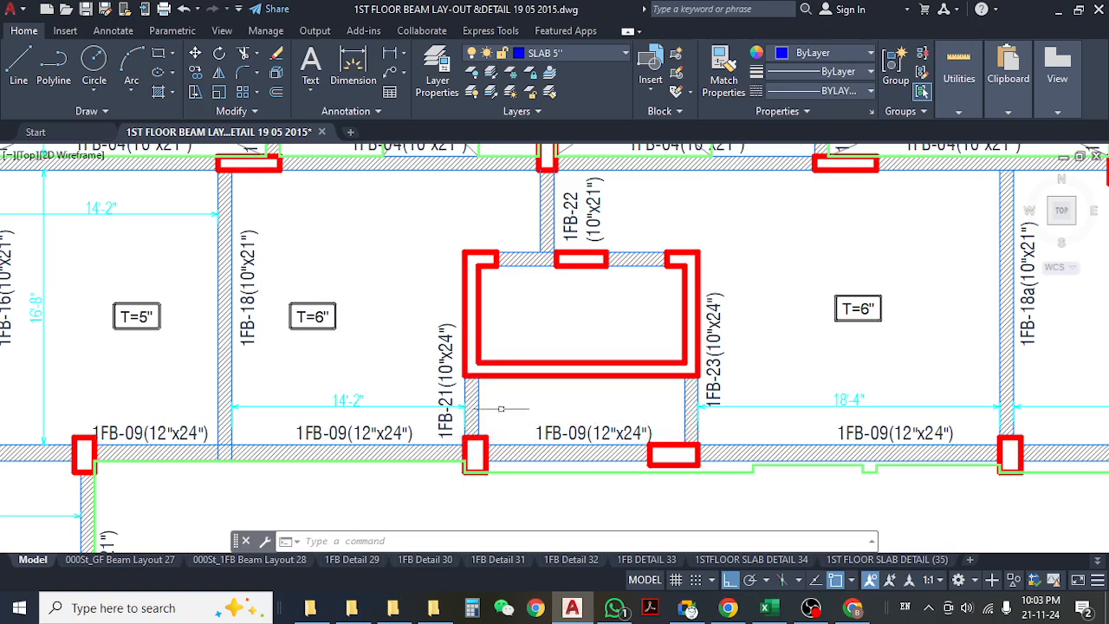
middle_click_drag(532, 401, 518, 468)
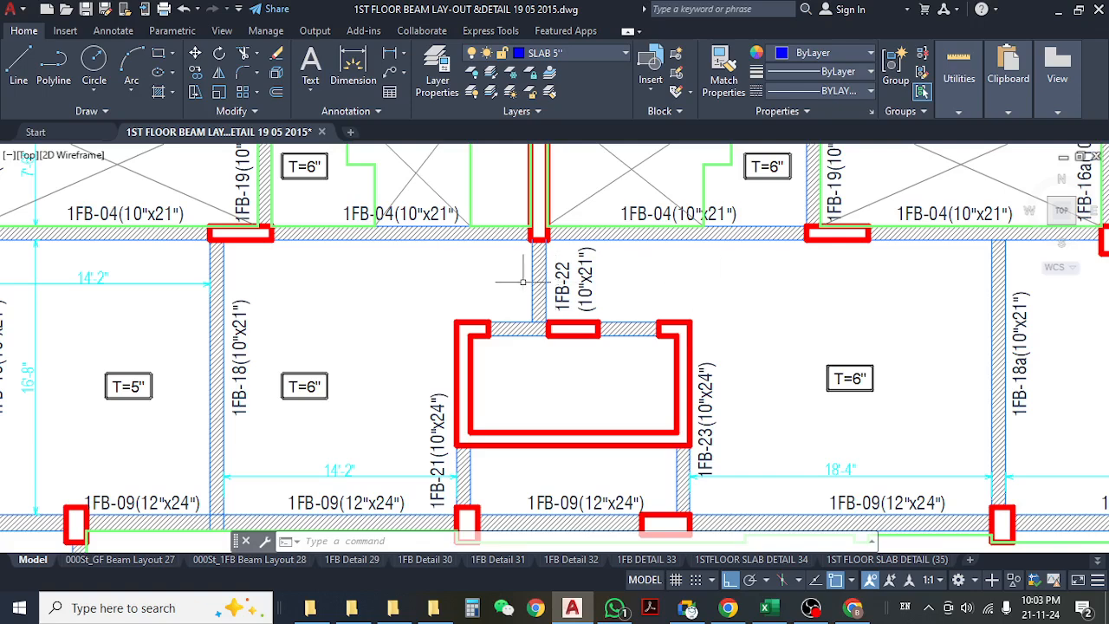
left_click(453, 320)
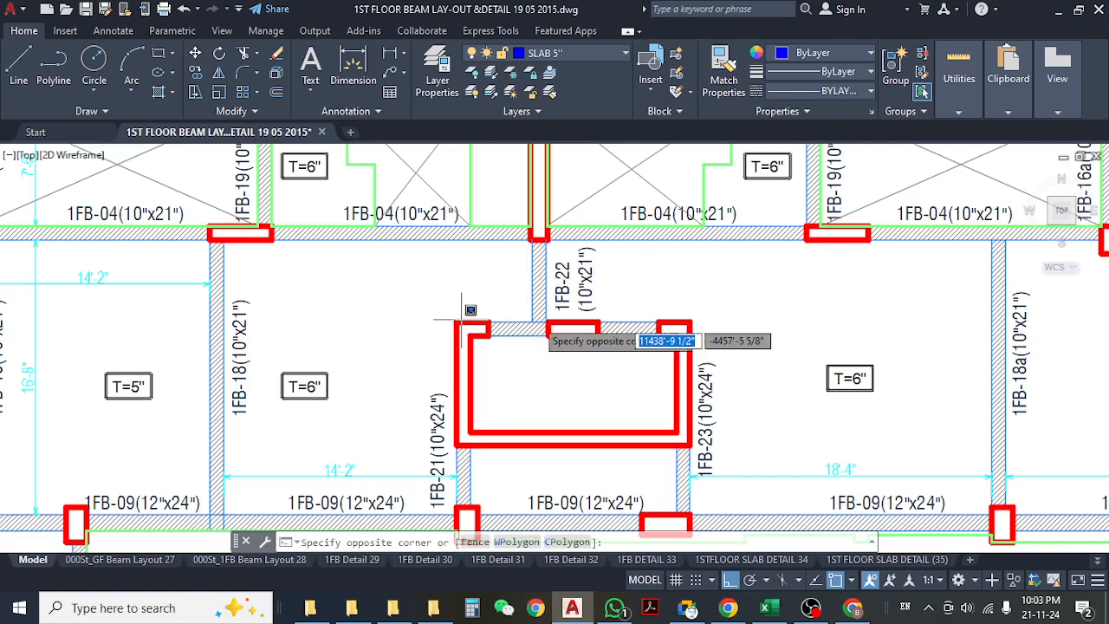
left_click(701, 234)
middle_click_drag(629, 358, 604, 330)
key("Escape")
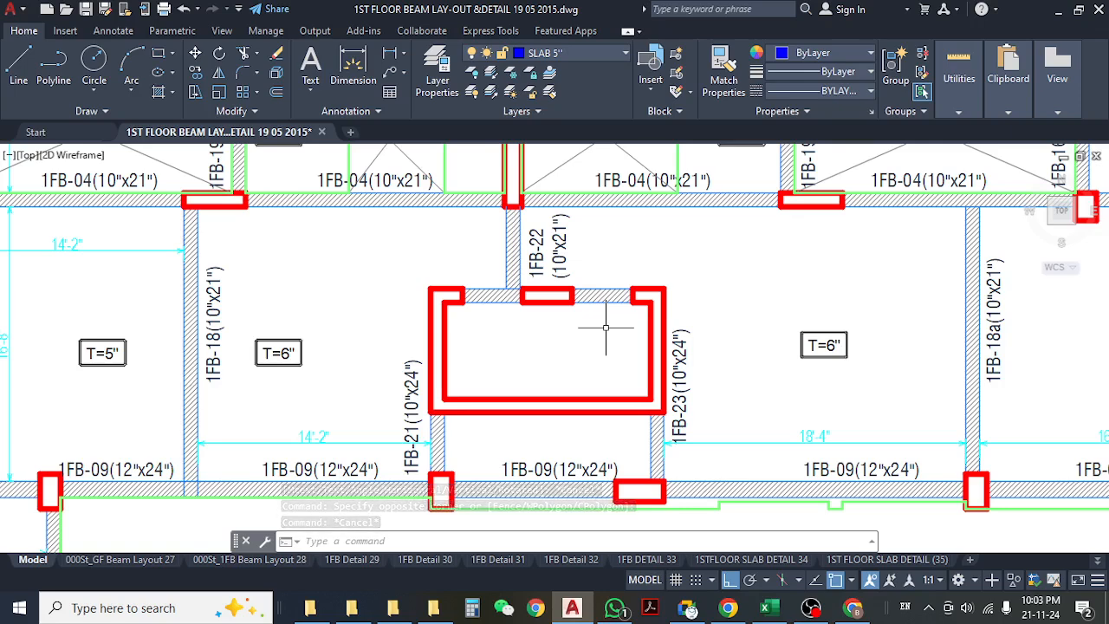
- Check the horizontal distance between the lift core's upper-left corner and beam 1FB-22's left face with a linear dimension
left_click(391, 55)
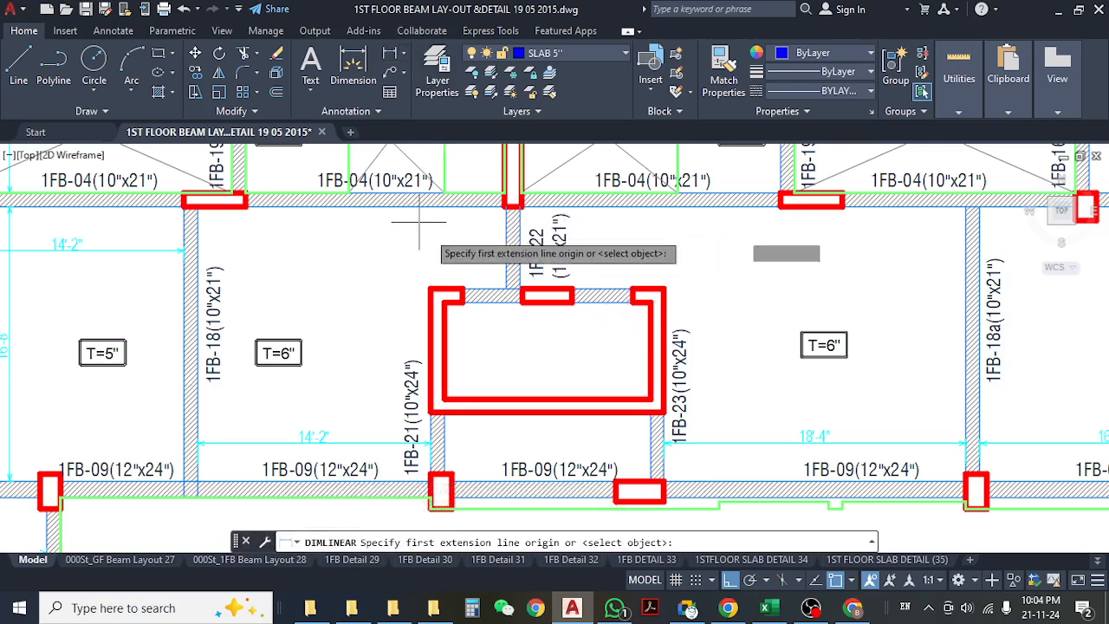
left_click(433, 291)
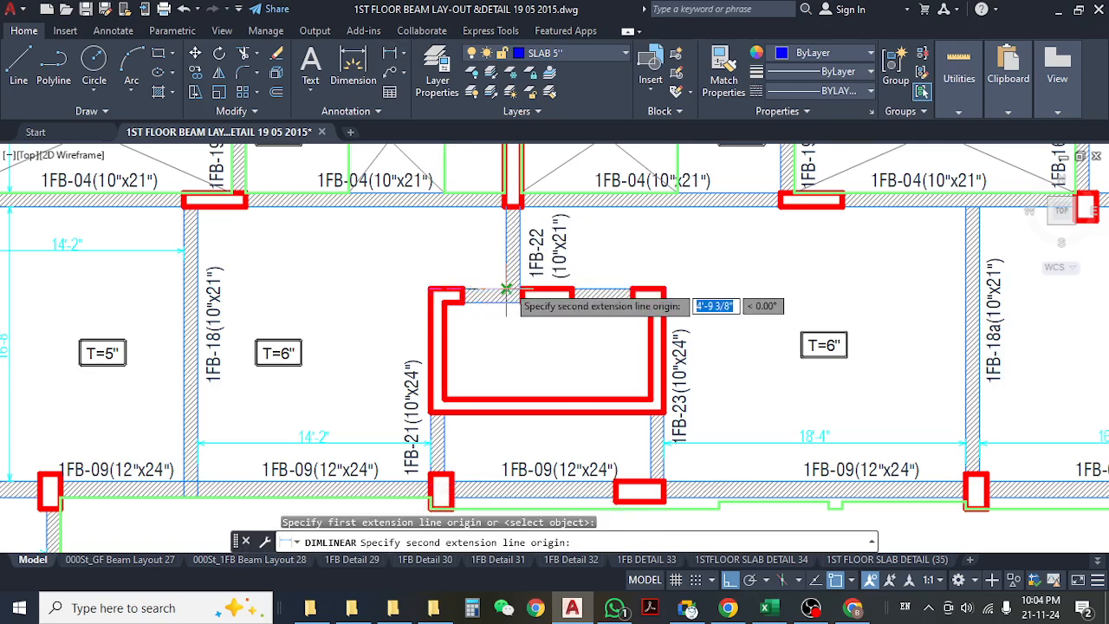
left_click(509, 295)
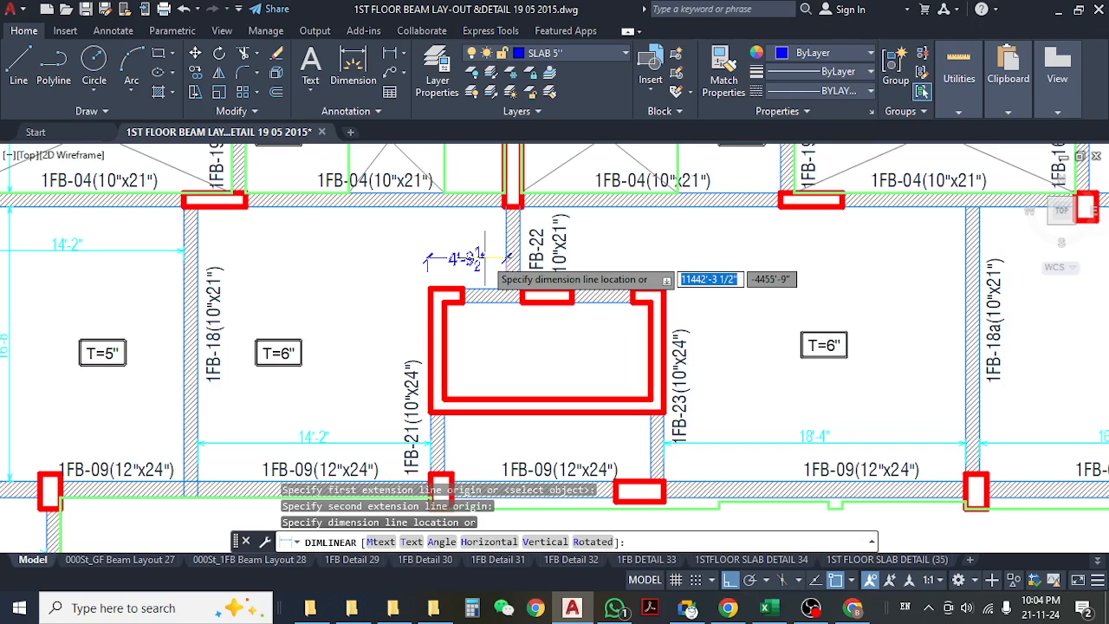
key("Escape")
- Draw a rectangle over the slab strip above the lift core, spanning the core's full width up to beam 1FB-04
scroll(485, 267, "up", 3)
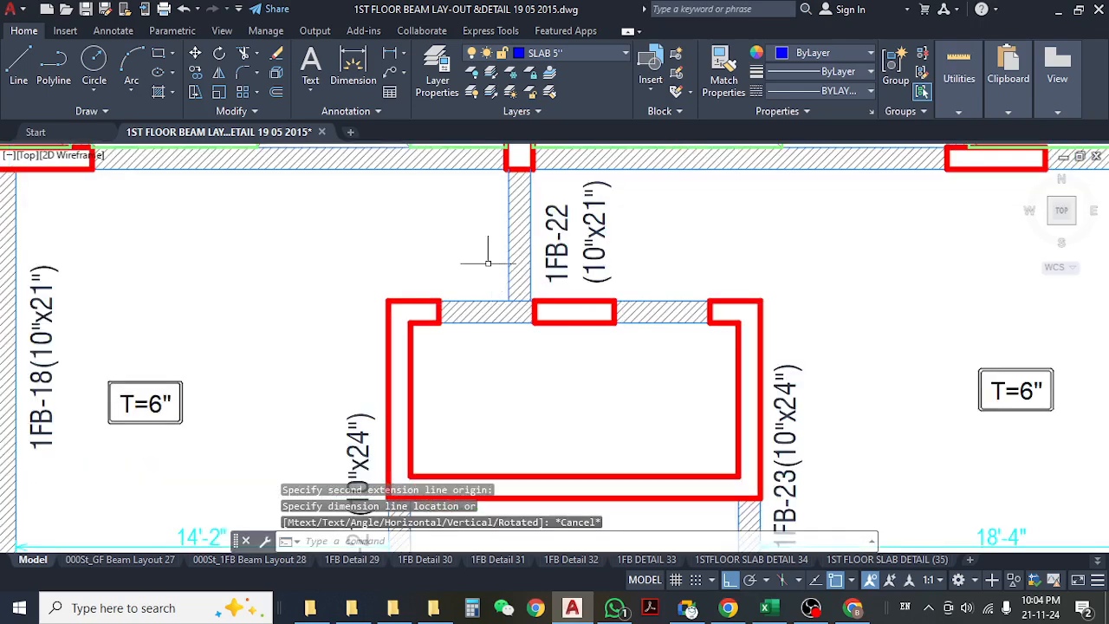
middle_click_drag(498, 295, 443, 314)
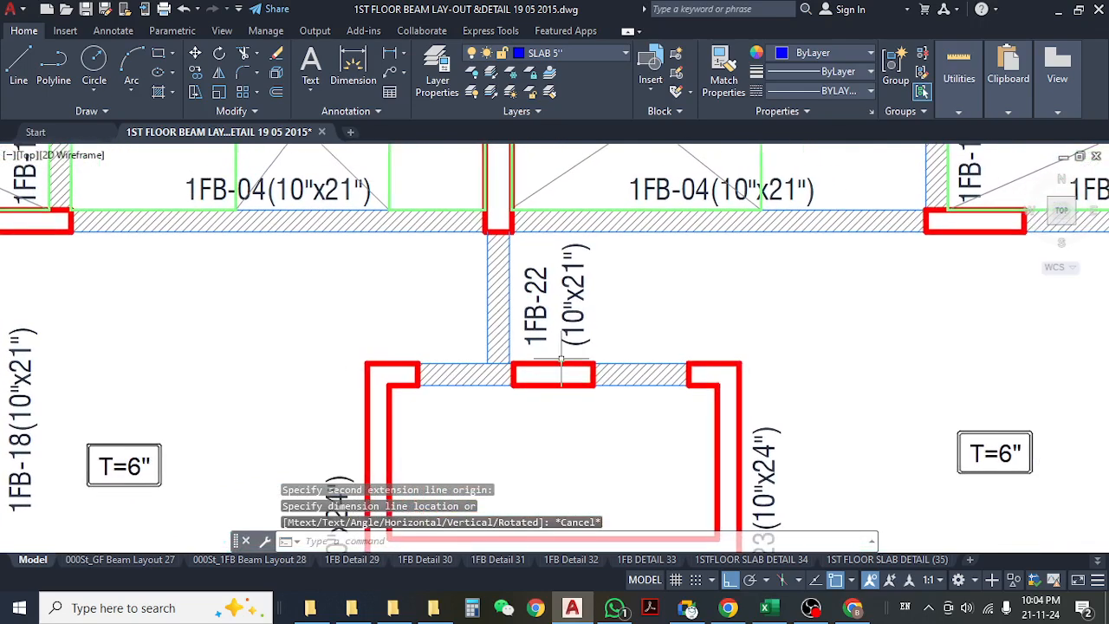
scroll(443, 313, "down", 4)
scroll(455, 336, "up", 3)
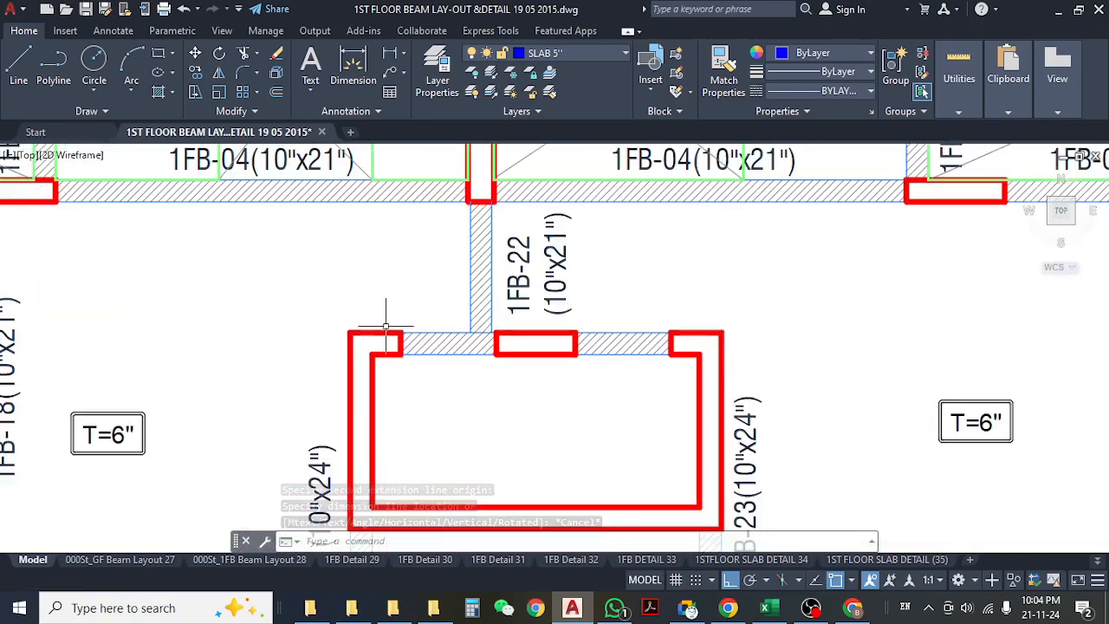
key("Escape")
type("RE")
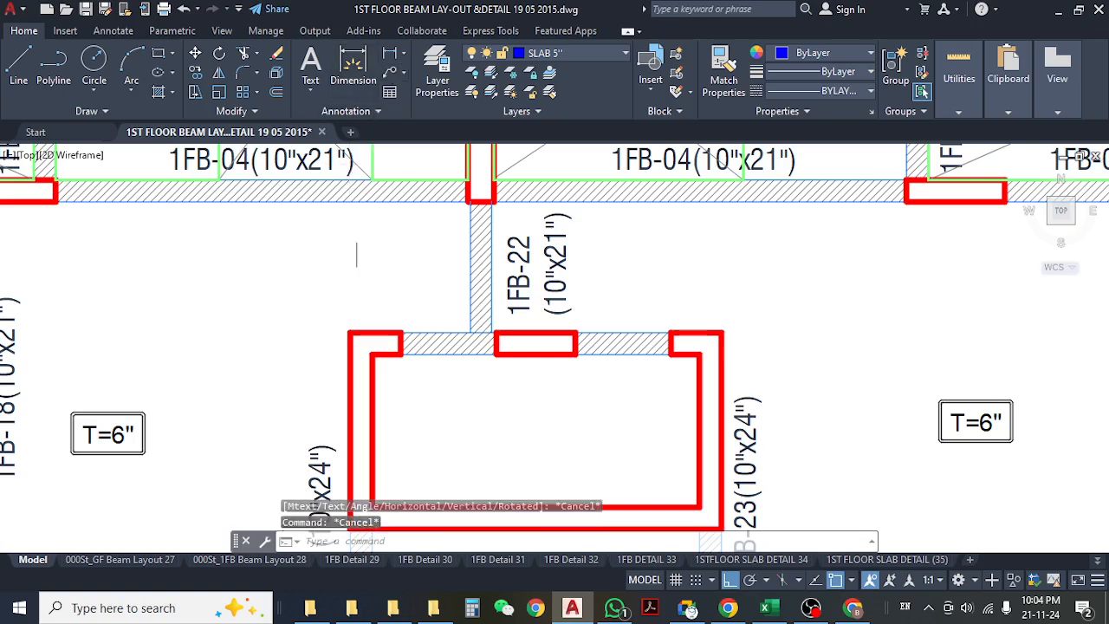
type("rec")
key("Return")
left_click(350, 258)
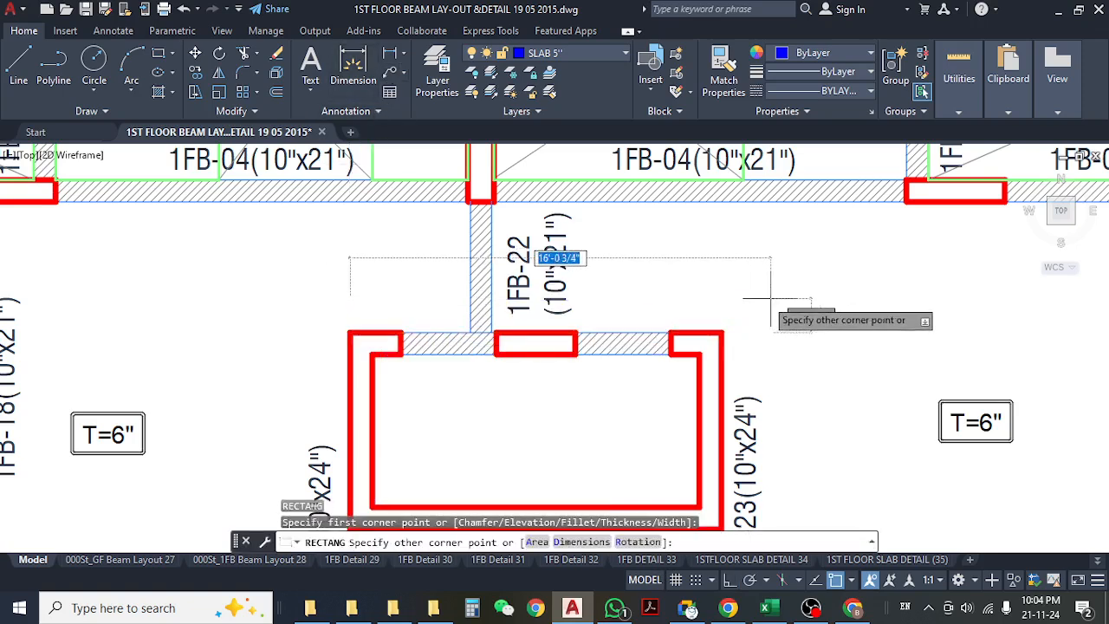
left_click(721, 201)
middle_click_drag(506, 271, 527, 271)
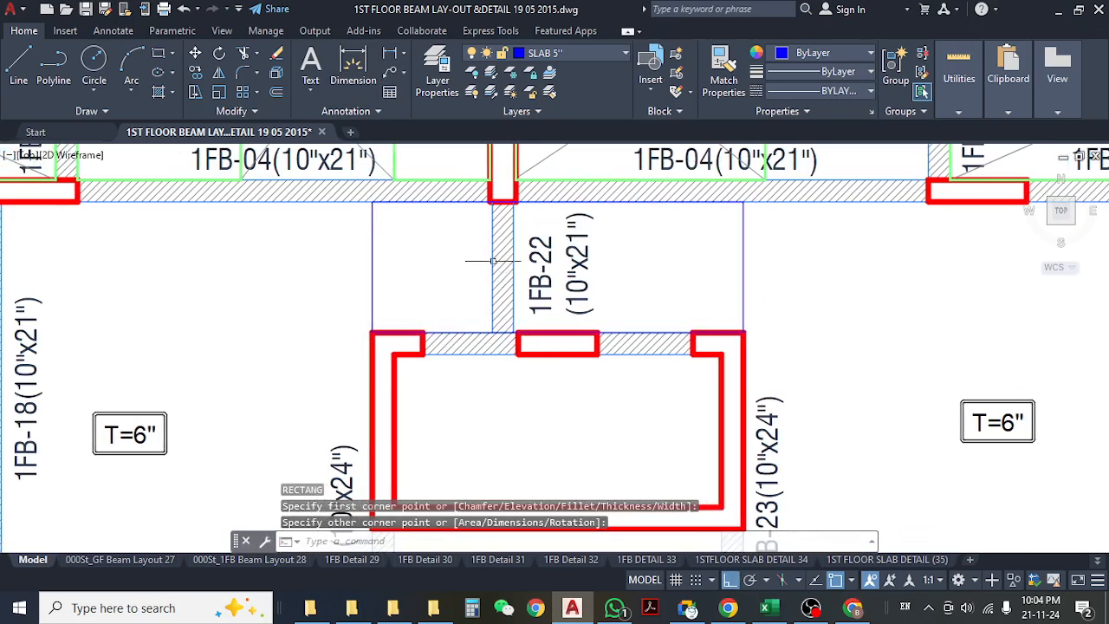
scroll(695, 291, "down", 4)
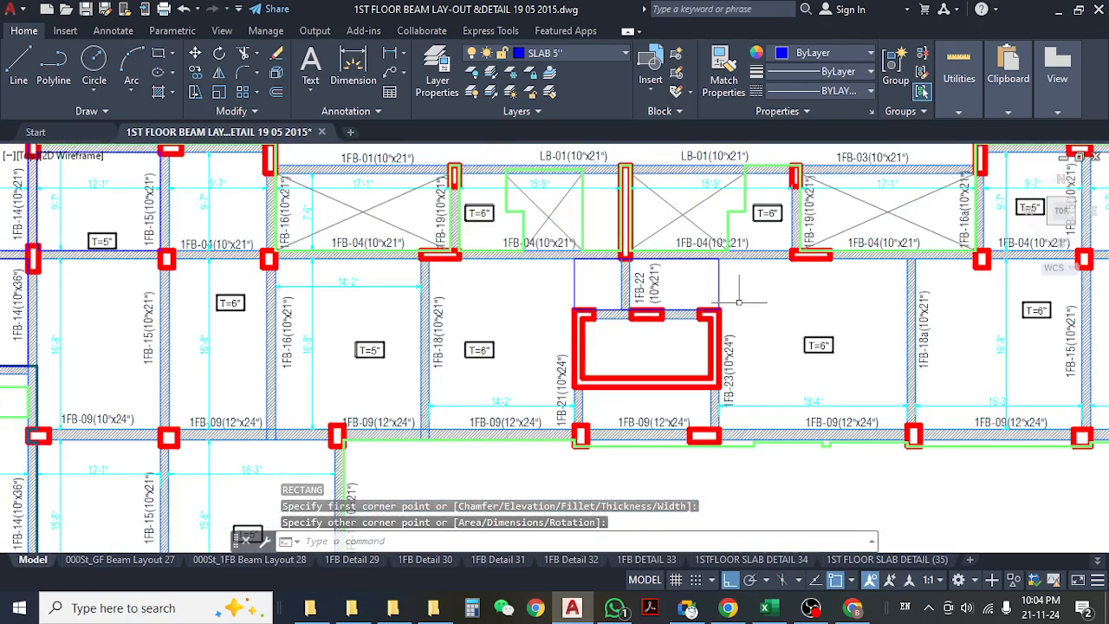
scroll(695, 291, "up", 2)
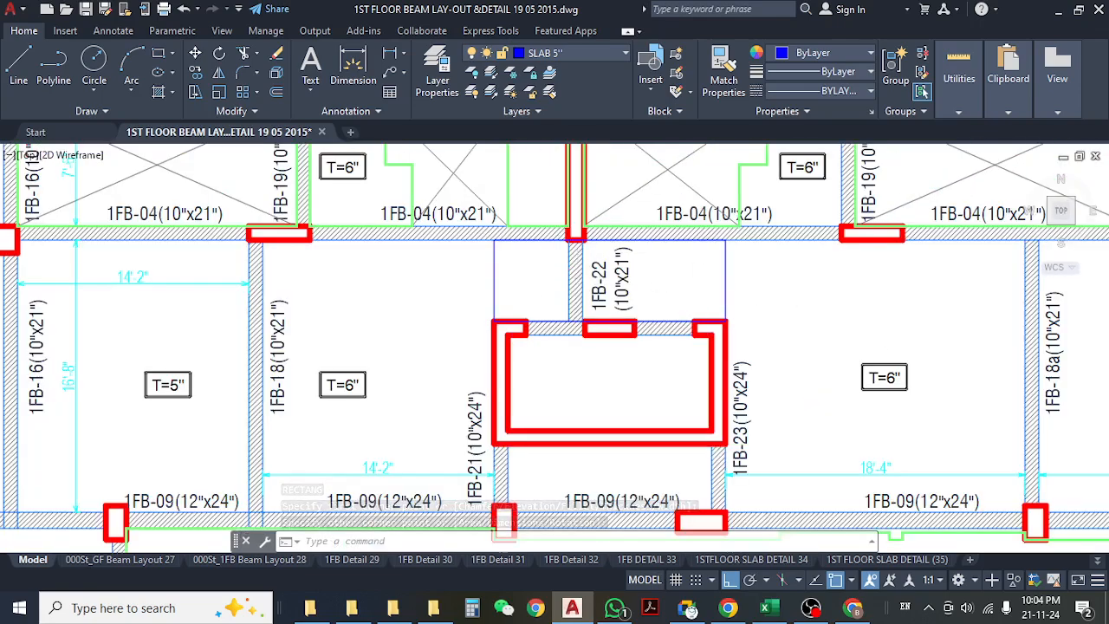
scroll(564, 271, "up", 4)
scroll(395, 292, "down", 3)
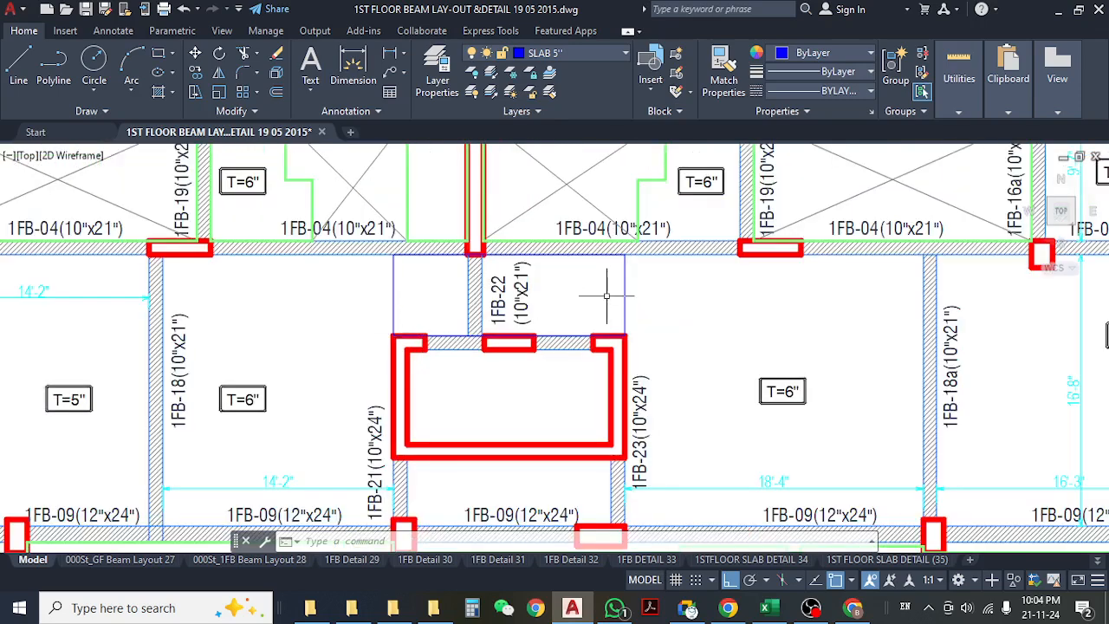
- Switch to the project's drawing folder in File Explorer, look through its drawings and open "Lift Core & Detail.dwg"
left_click(1058, 9)
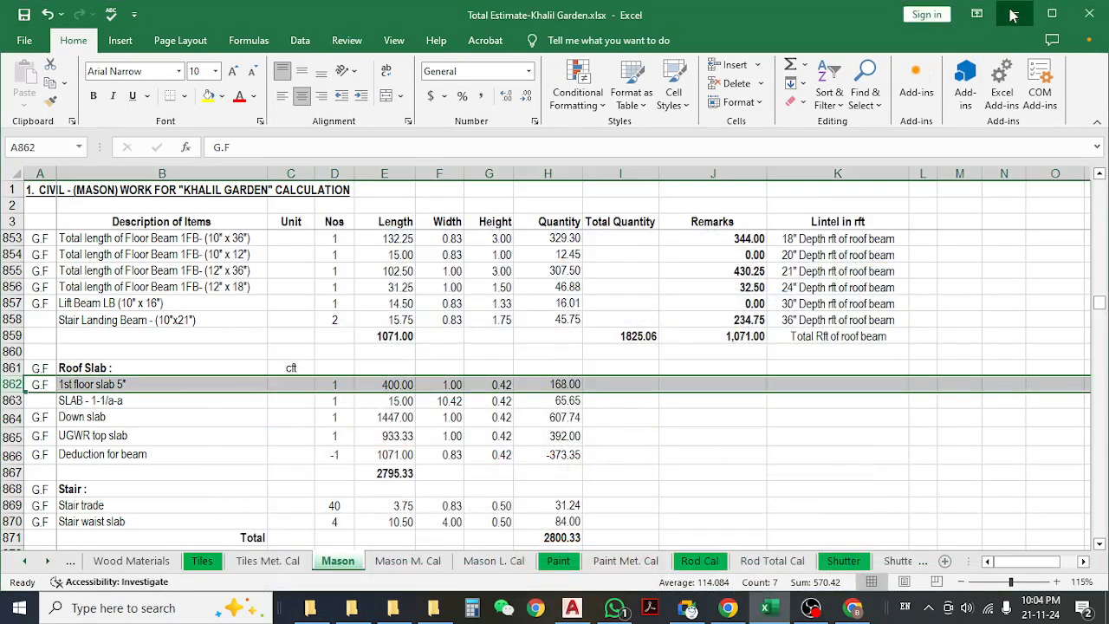
left_click(1015, 15)
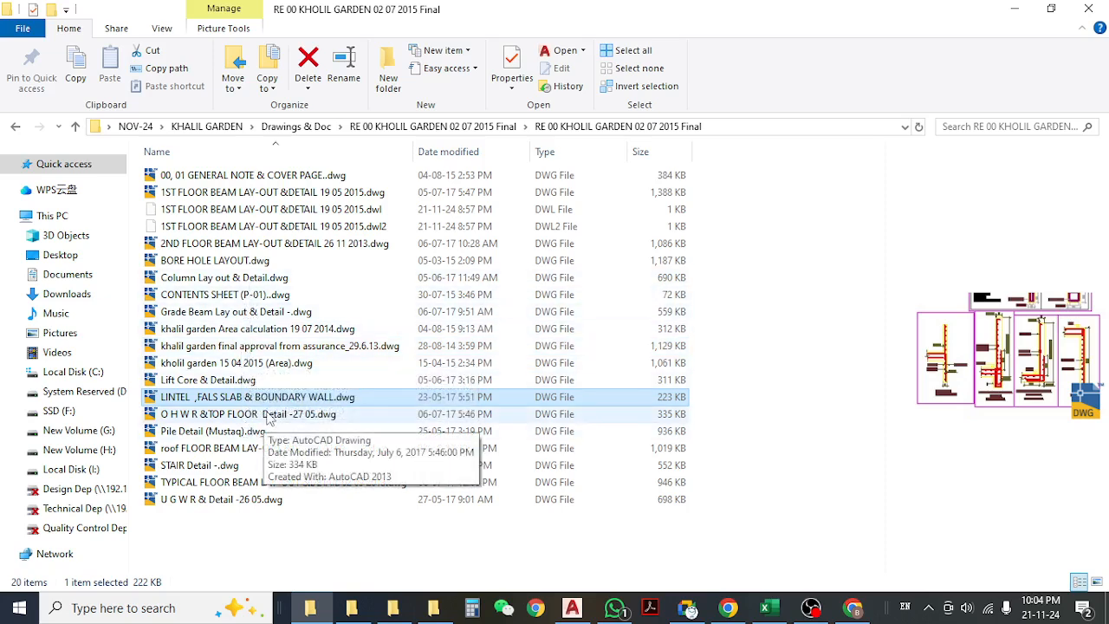
left_click(245, 414)
left_click(238, 451)
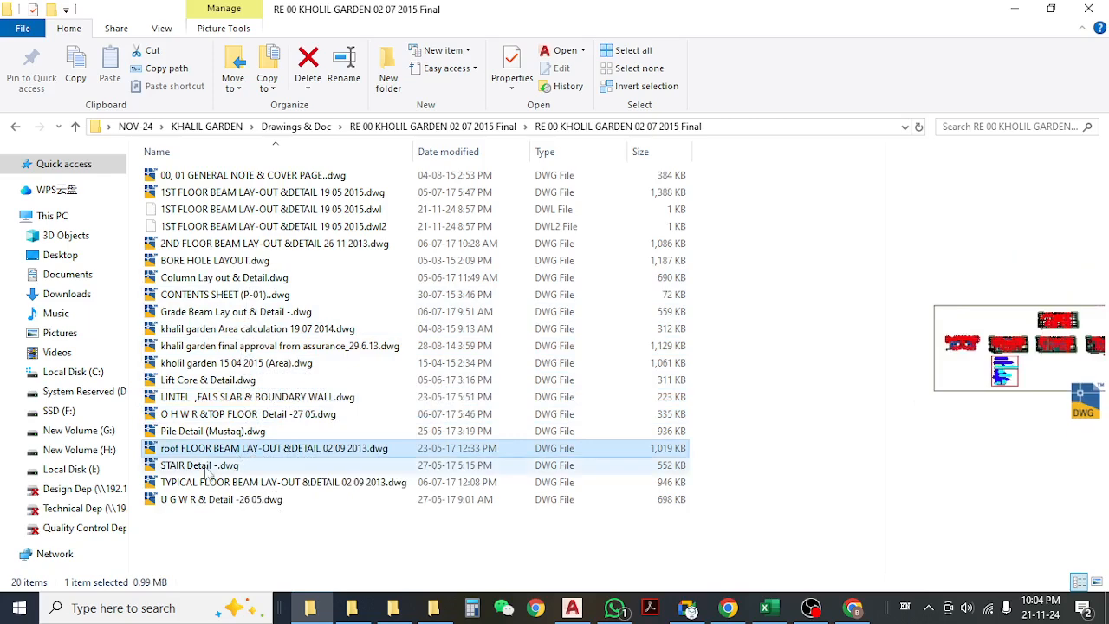
left_click(212, 466)
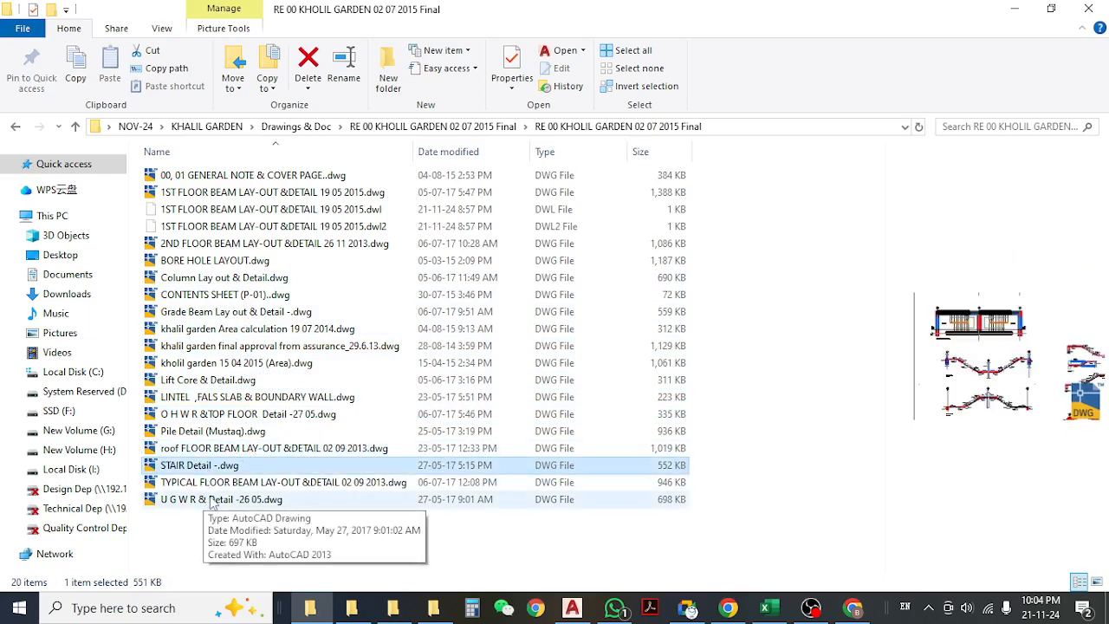
left_click(236, 499)
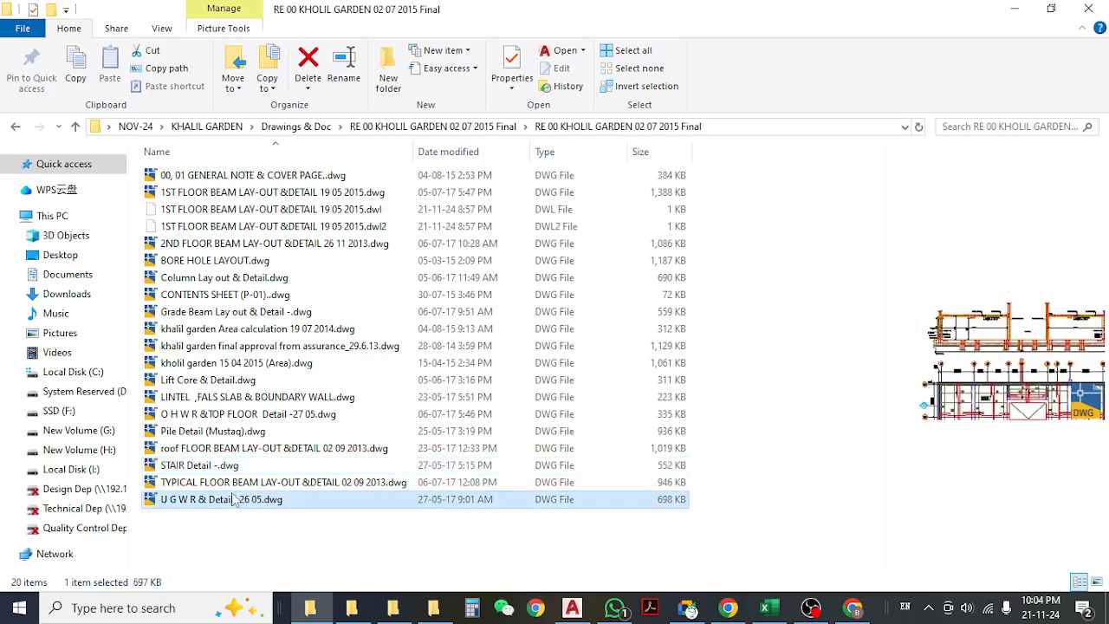
left_click(294, 363)
left_click(295, 345)
left_click(290, 329)
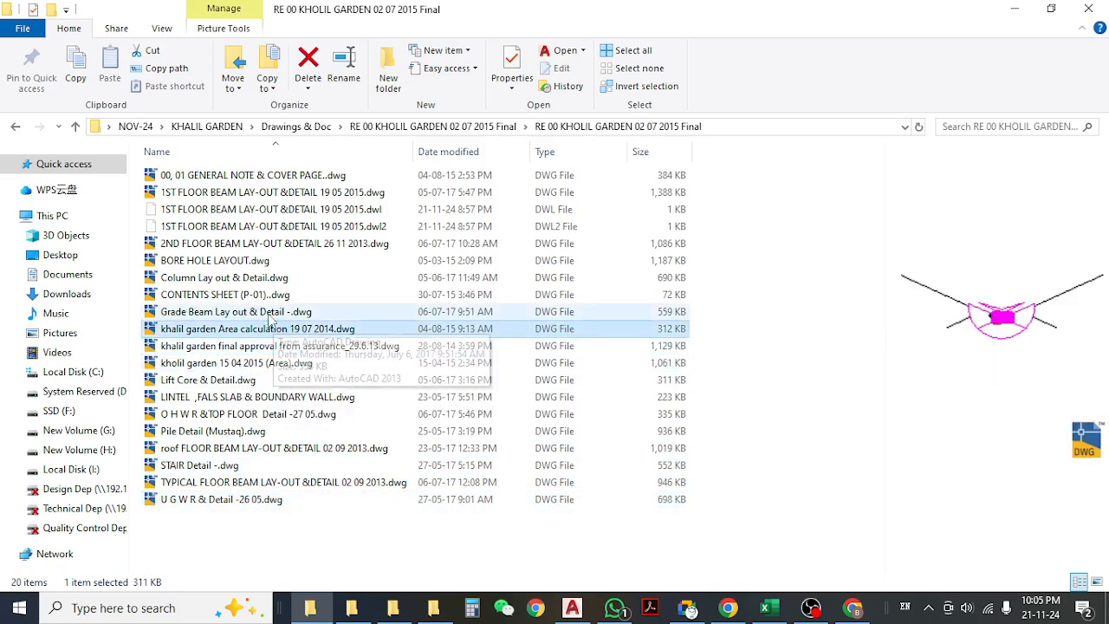
left_click(268, 314)
left_click(265, 280)
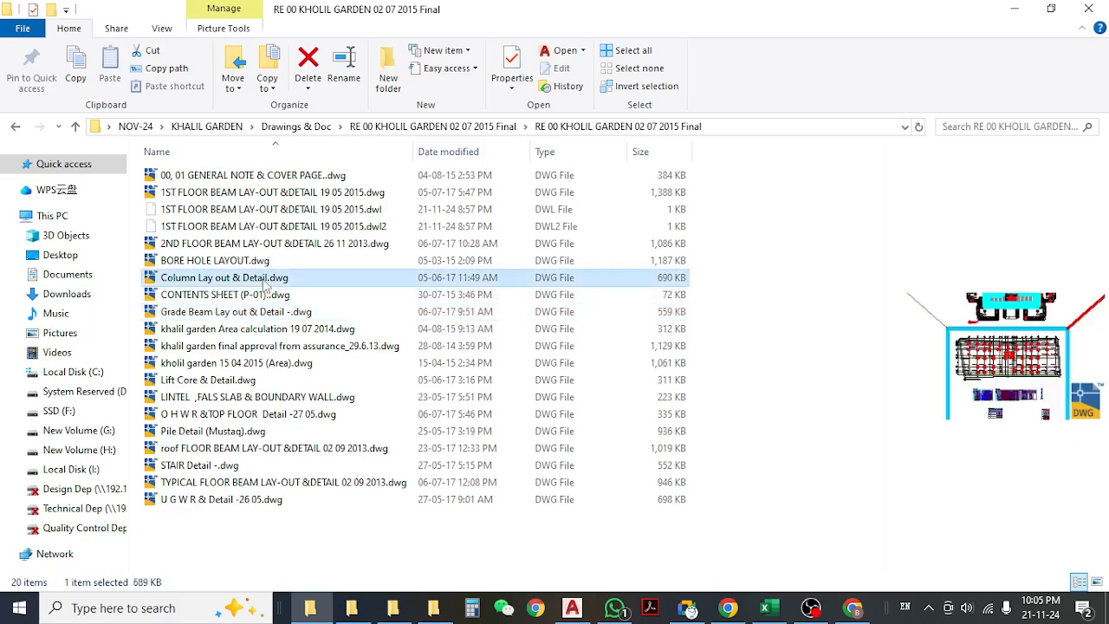
left_click(220, 381)
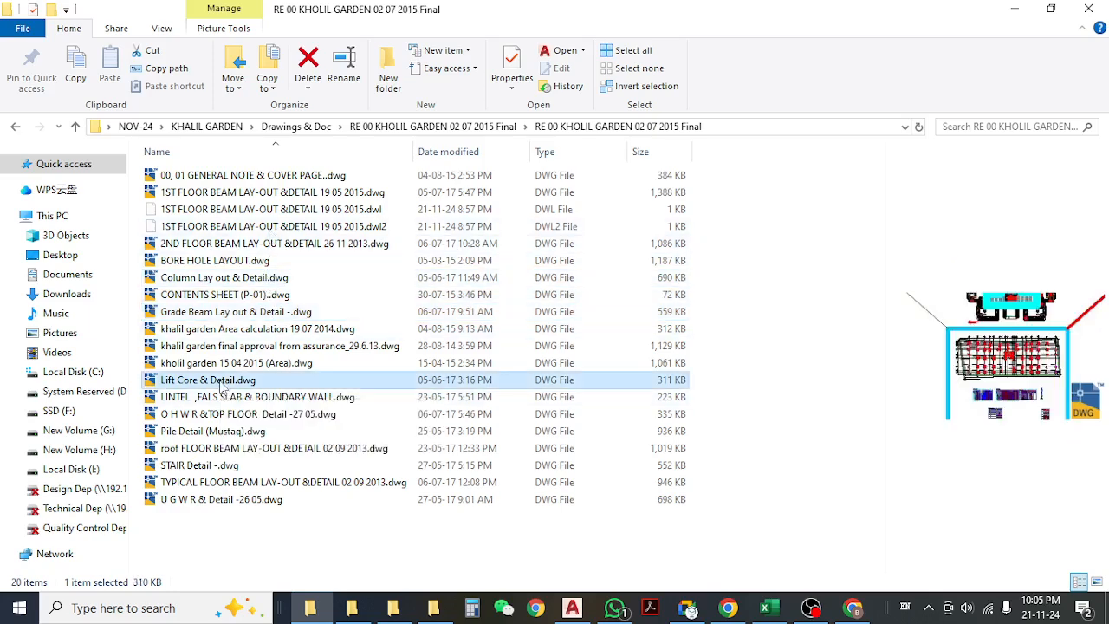
double_click(219, 382)
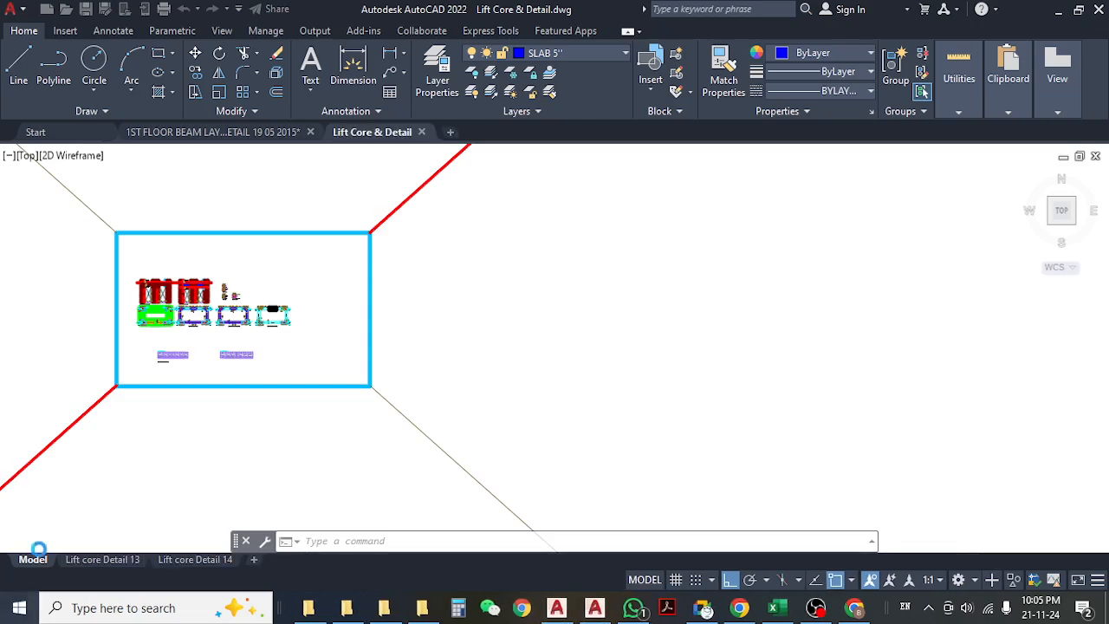
- Examine the wall and opening dimensions along the upper side of the "1ST FLOOR TO 6TH FLOOR (LIFT CORE)" plan
scroll(152, 309, "up", 6)
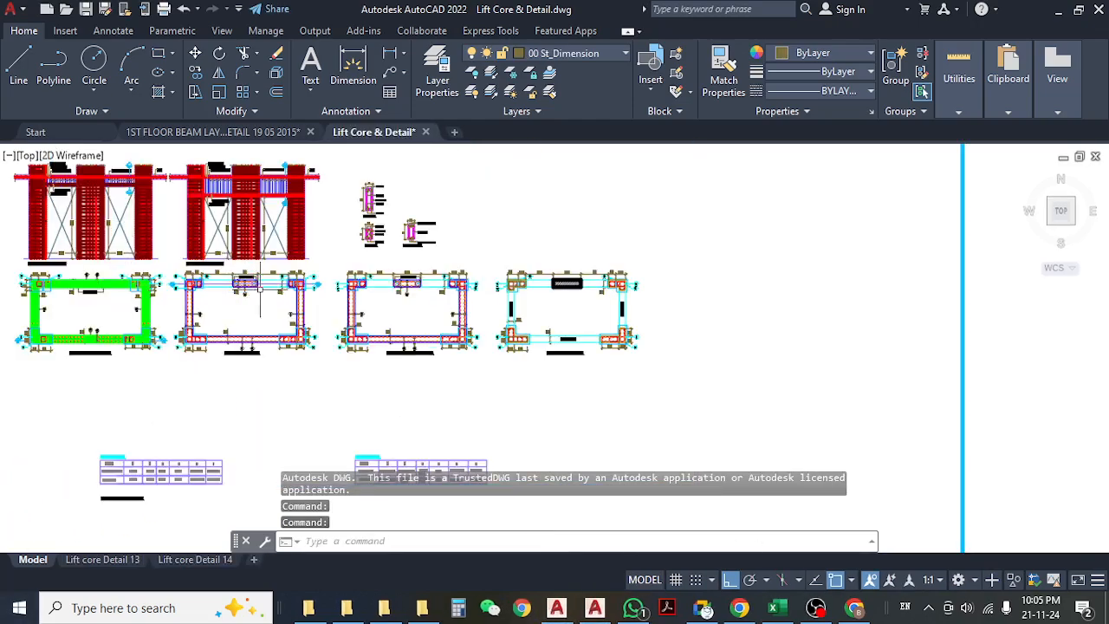
middle_click_drag(278, 295, 437, 365)
scroll(382, 322, "down", 2)
middle_click_drag(382, 324, 145, 326)
scroll(506, 295, "up", 4)
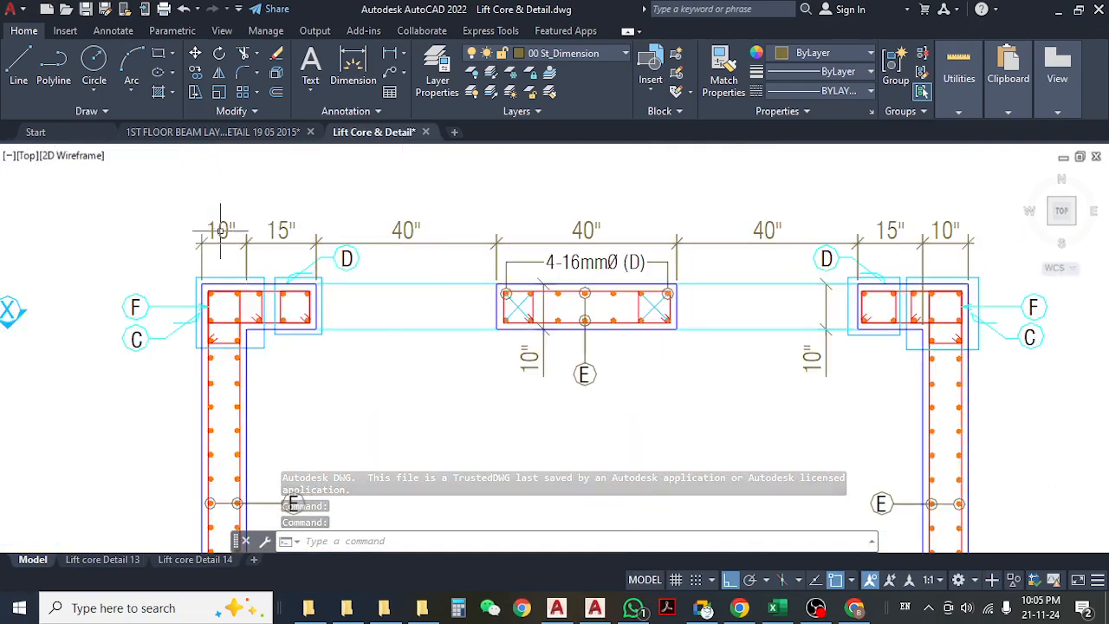
scroll(225, 242, "down", 2)
scroll(515, 298, "down", 3)
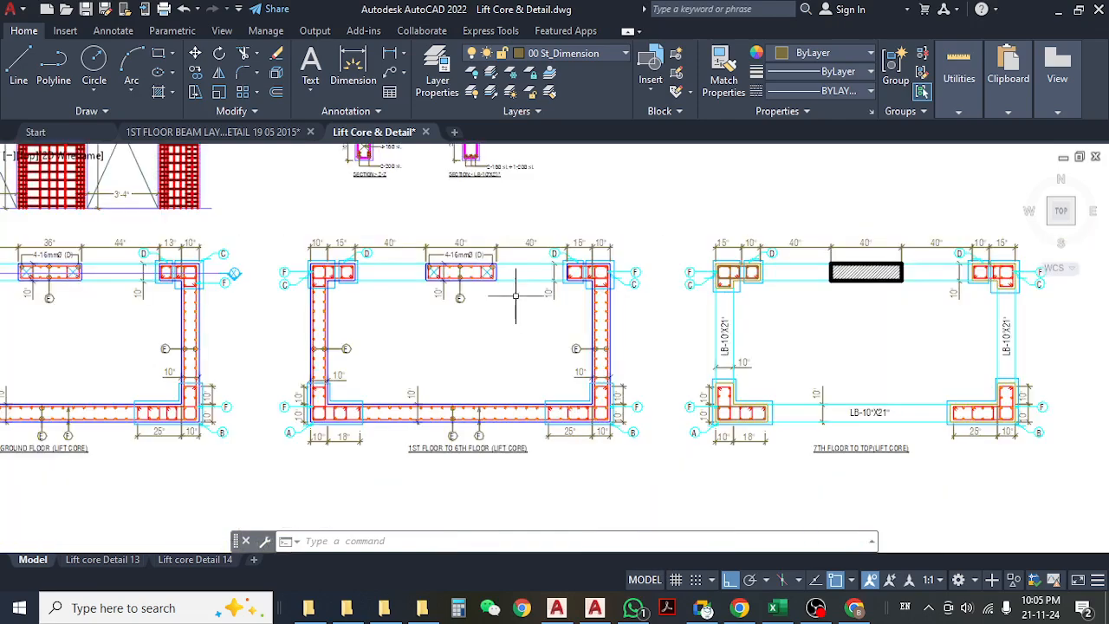
scroll(515, 297, "up", 2)
scroll(515, 492, "up", 4)
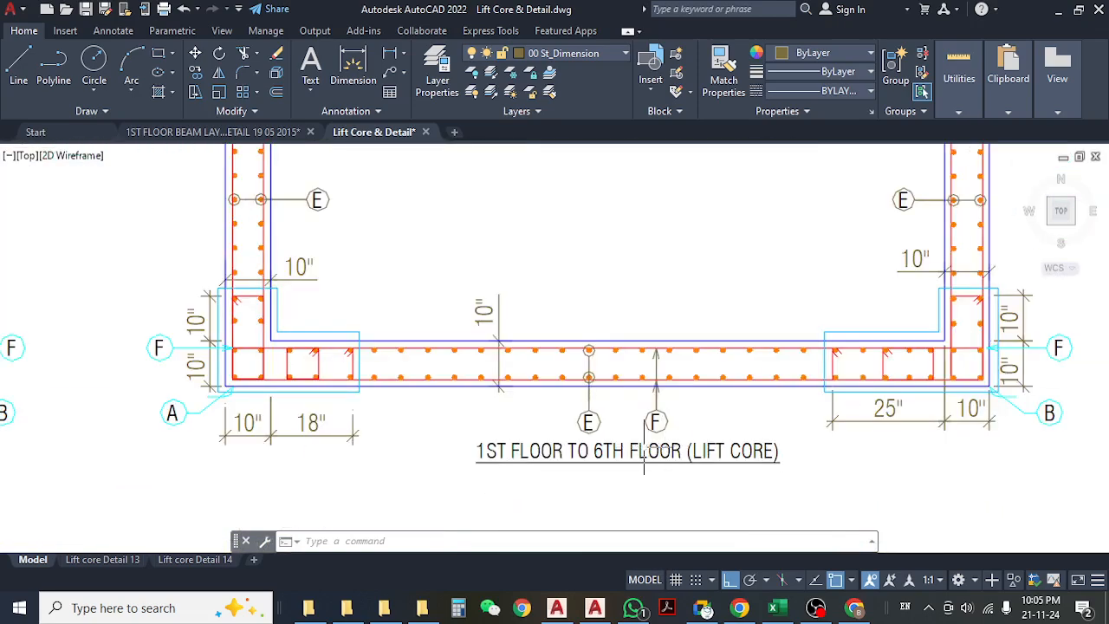
scroll(644, 452, "down", 4)
middle_click_drag(620, 376, 588, 420)
scroll(511, 284, "up", 4)
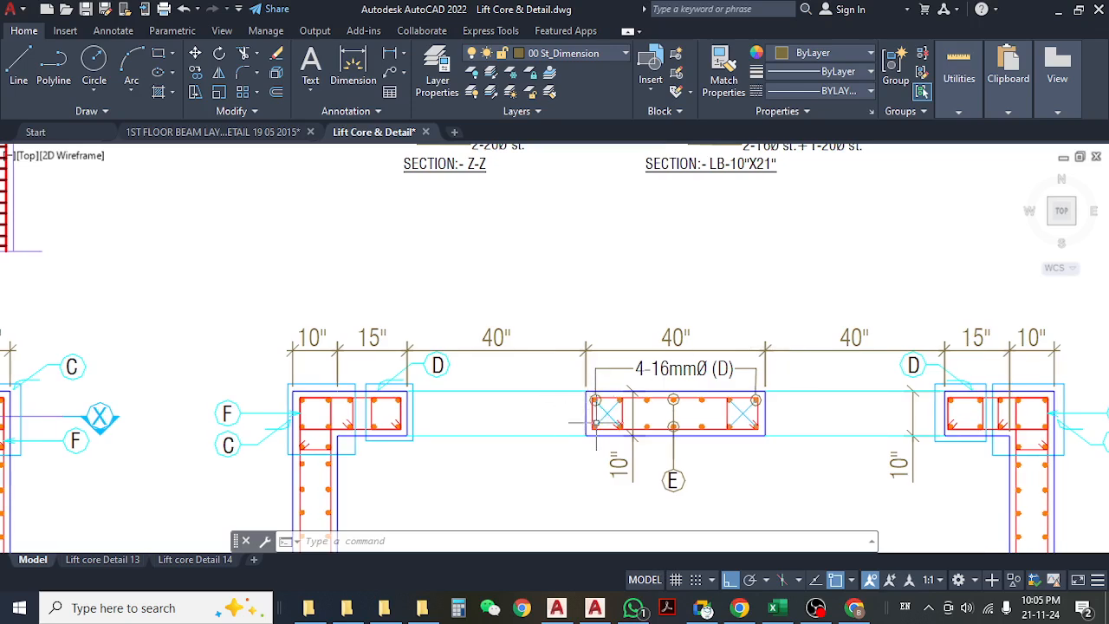
middle_click_drag(743, 365, 668, 368)
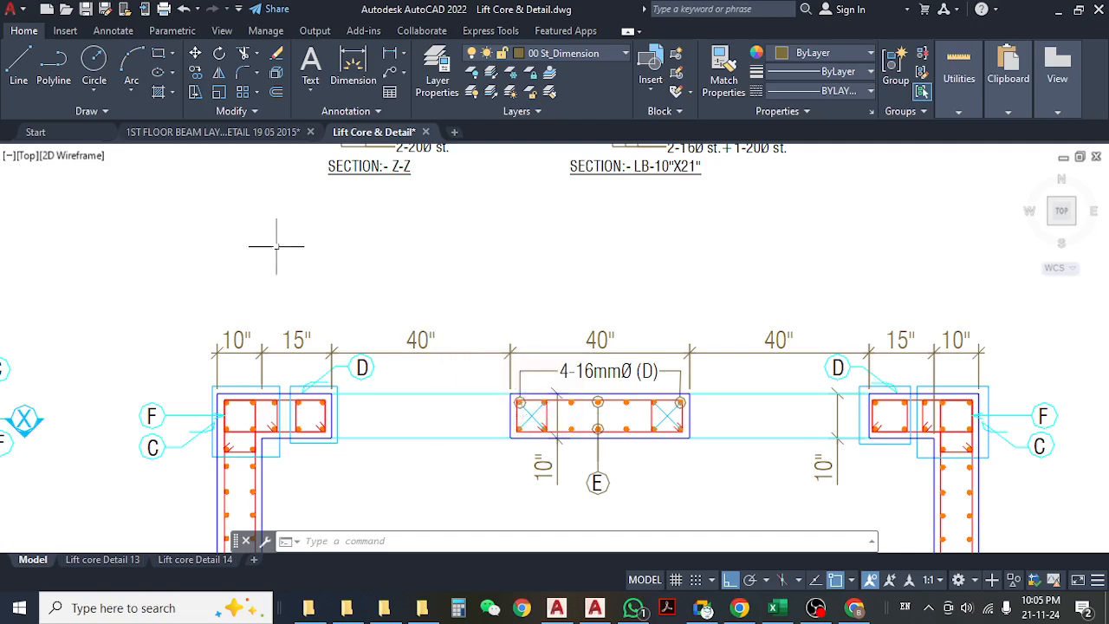
scroll(250, 339, "down", 2)
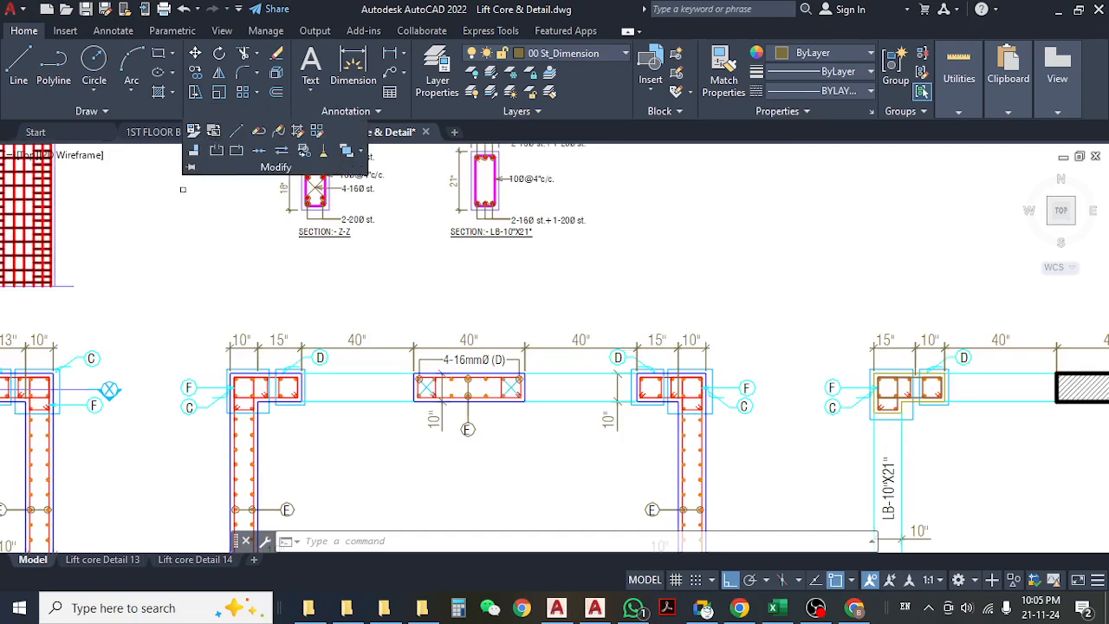
- Return to the first-floor beam layout drawing and check the slab rectangle's width above the lift core with a linear dimension
left_click(171, 139)
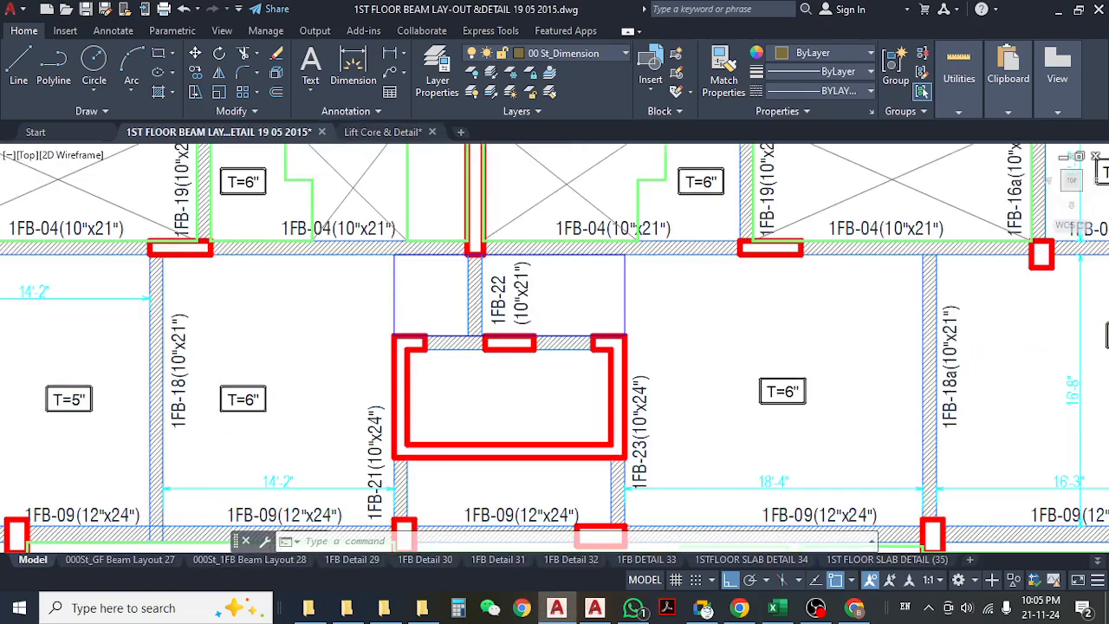
left_click(395, 308)
left_click(381, 308)
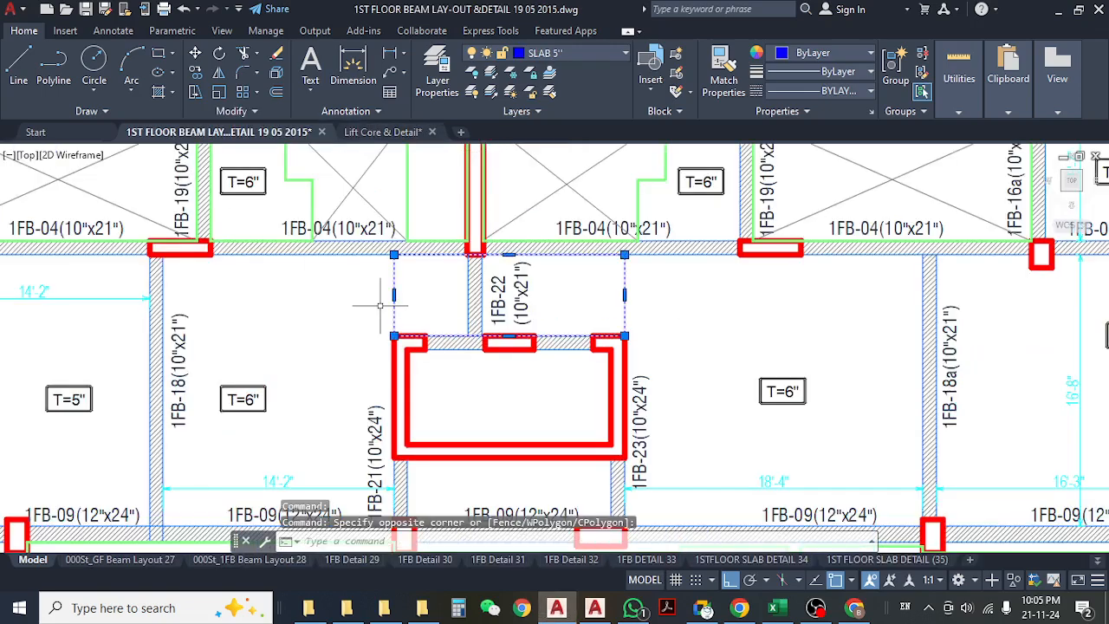
left_click(389, 53)
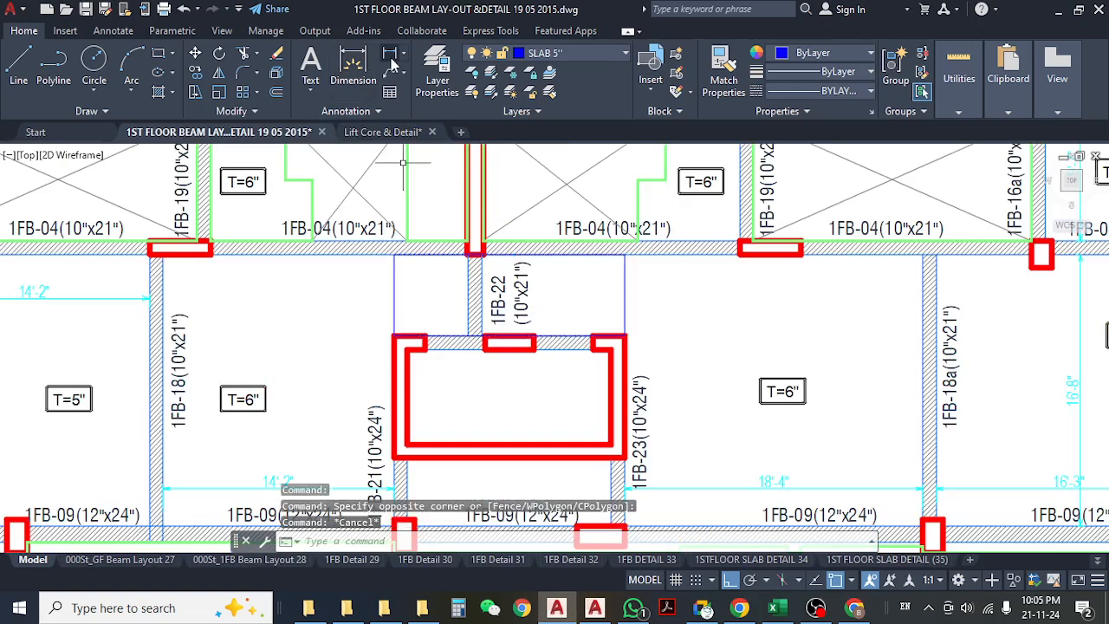
left_click(394, 281)
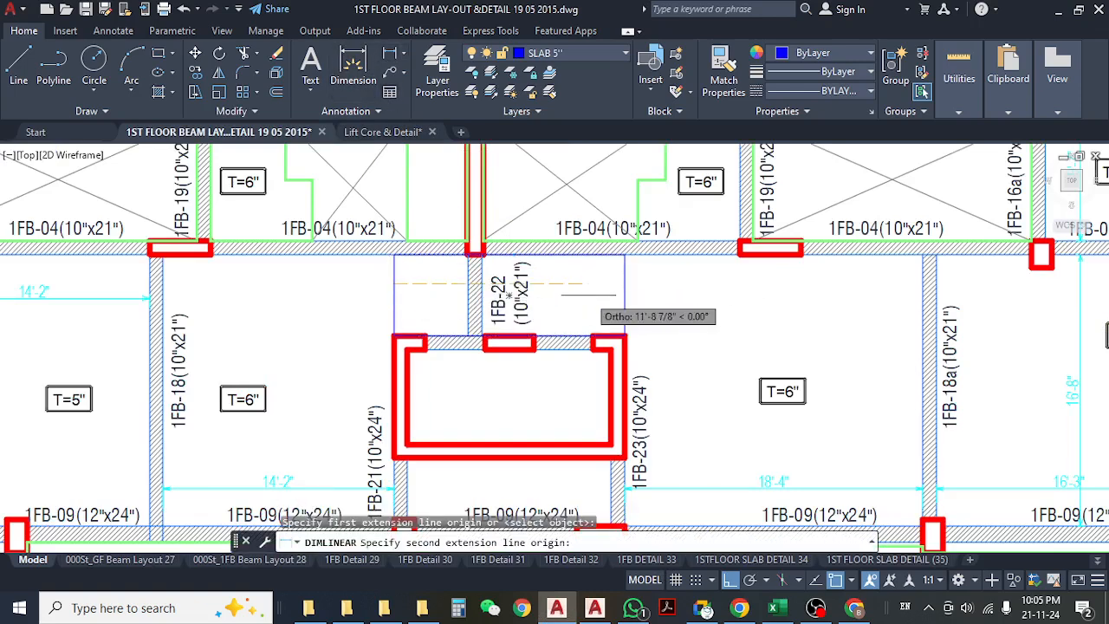
left_click(624, 284)
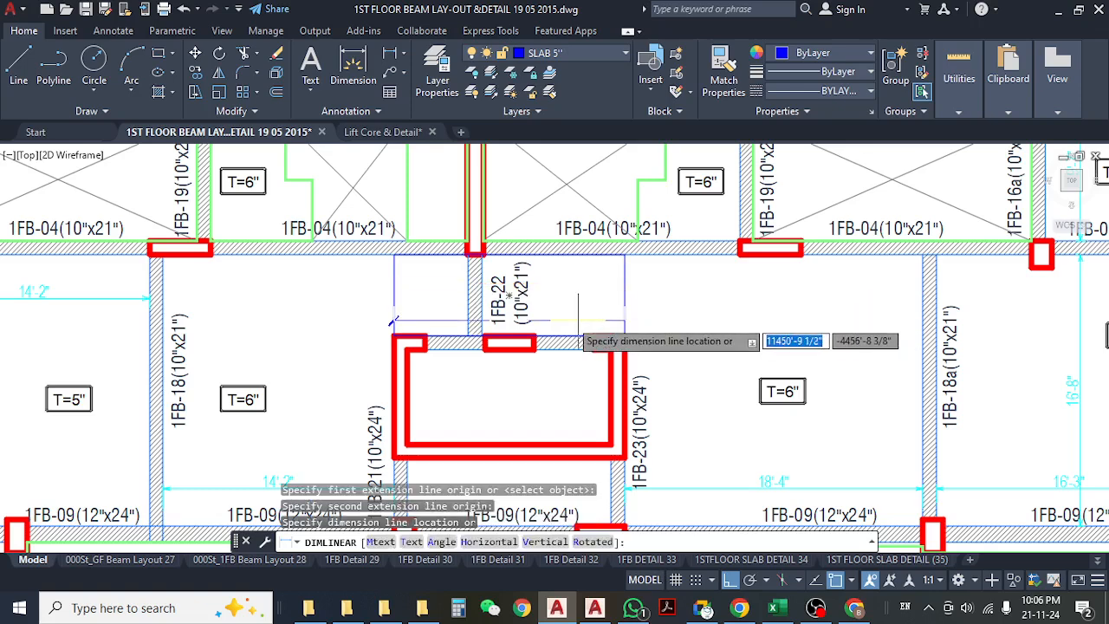
key("Escape")
- Recheck the slab rectangle's width just above the lift core's upper wall with a linear dimension
scroll(459, 290, "up", 4)
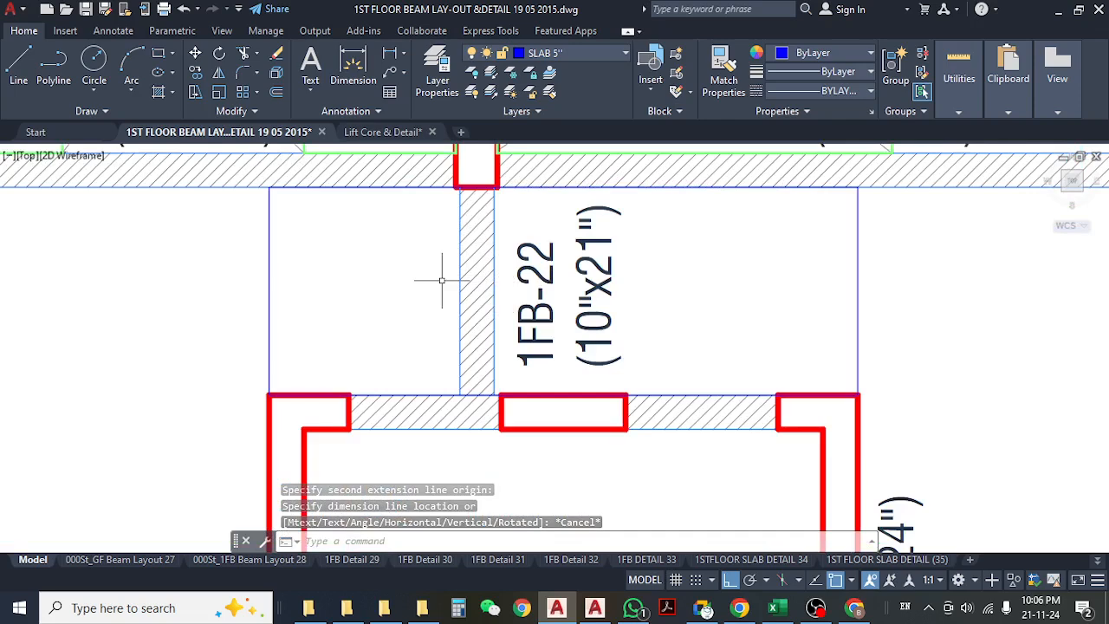
left_click(352, 65)
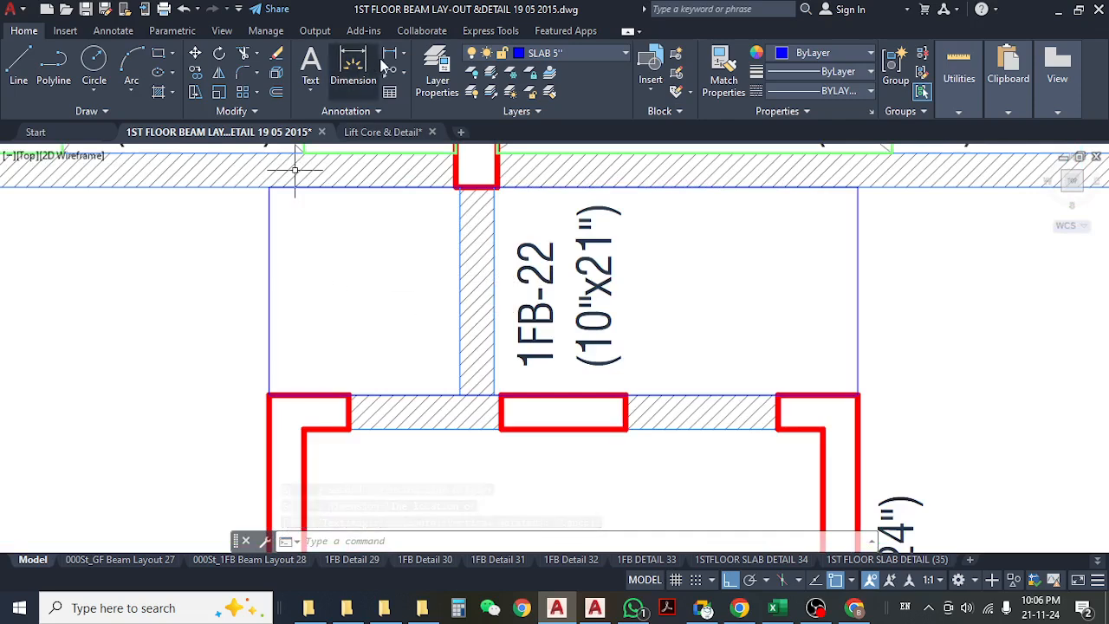
left_click(269, 372)
left_click(856, 372)
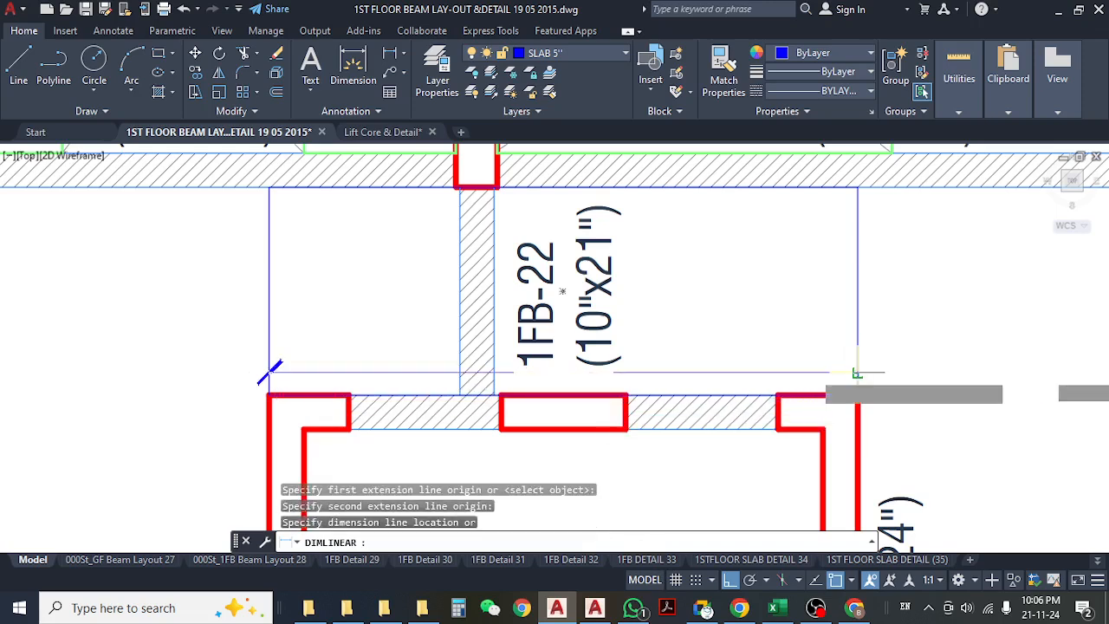
key("Escape")
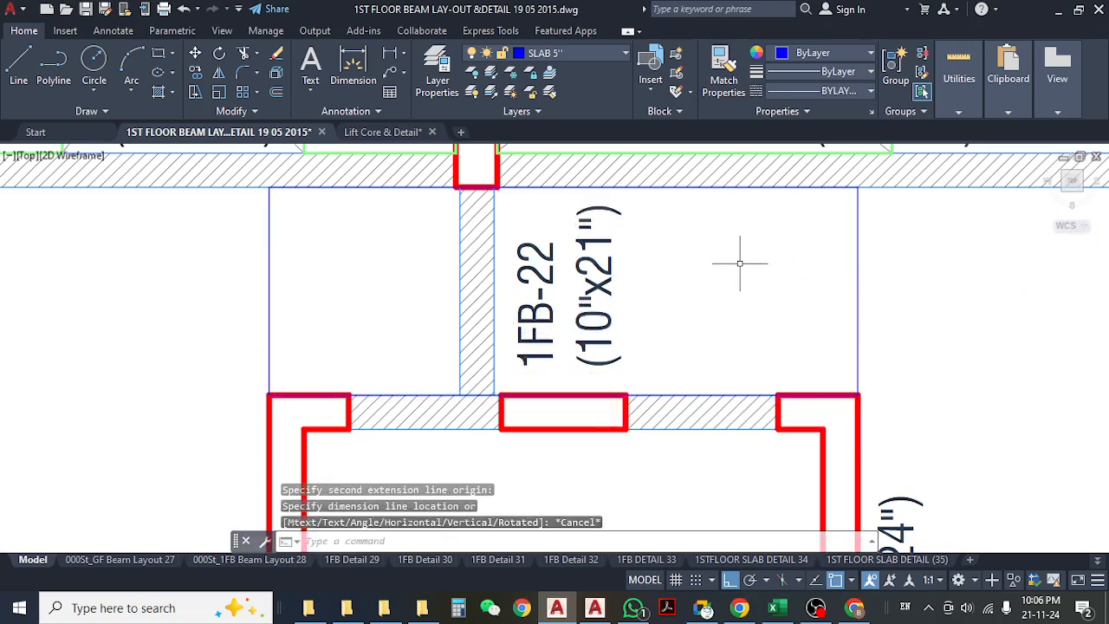
- Examine the slab strip above the lift core and the surrounding T=5" and T=6" slab panels and their beams
middle_click_drag(626, 305, 564, 308)
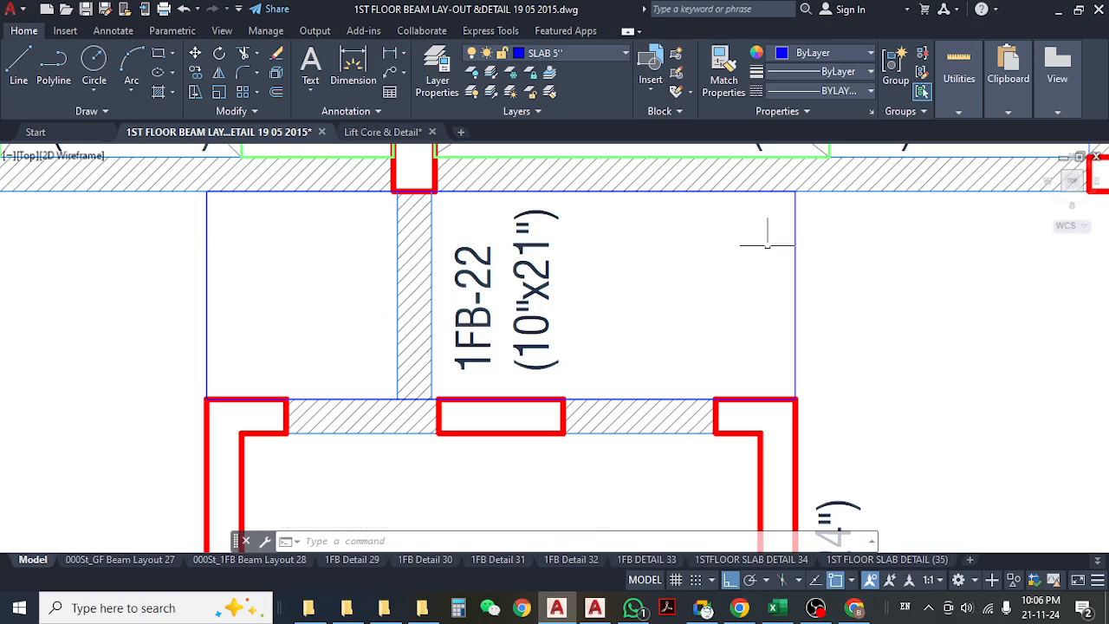
scroll(668, 335, "down", 4)
scroll(508, 376, "up", 3)
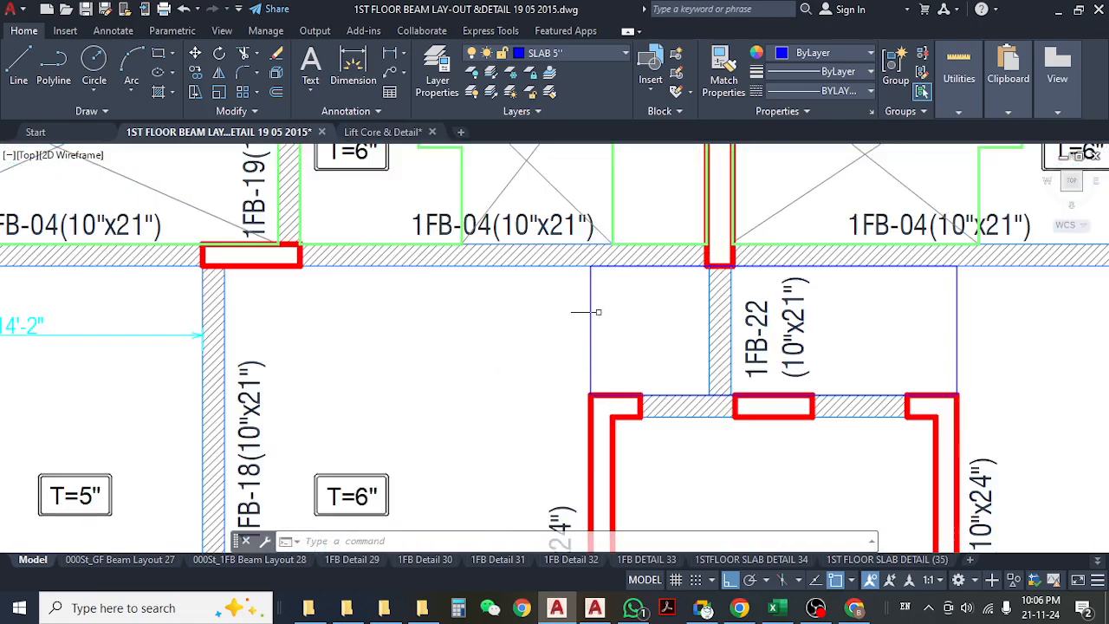
scroll(599, 310, "down", 3)
mouse_move(555, 362)
middle_mouse_down()
mouse_move(499, 329)
mouse_move(502, 307)
mouse_move(435, 309)
middle_mouse_up()
scroll(434, 310, "down", 3)
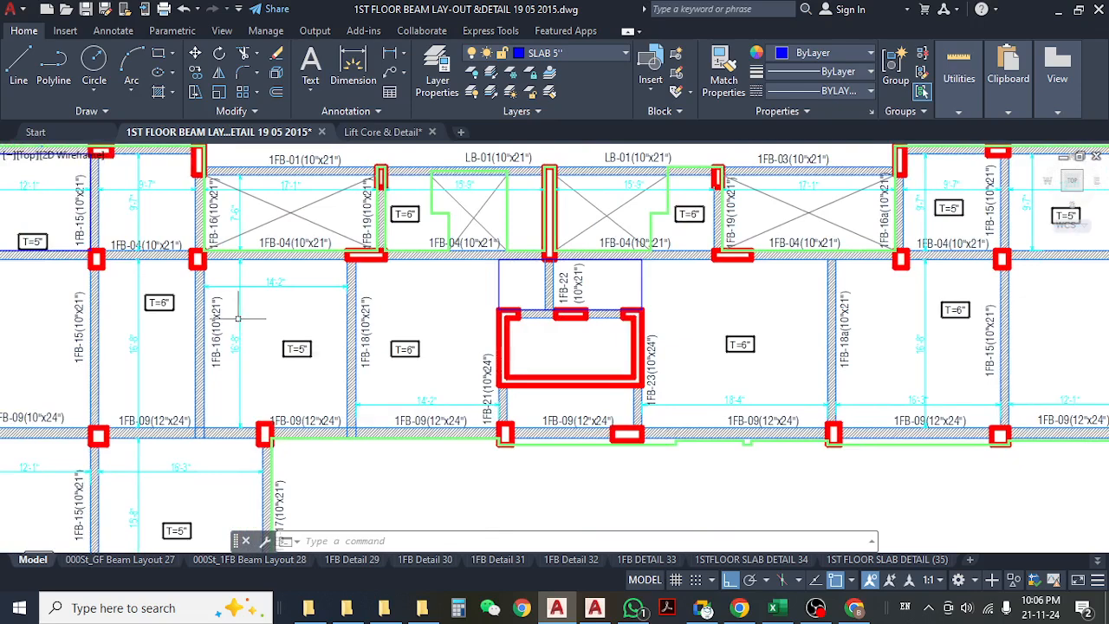
middle_click_drag(600, 433, 609, 428)
middle_click_drag(506, 365, 506, 365)
scroll(506, 364, "up", 5)
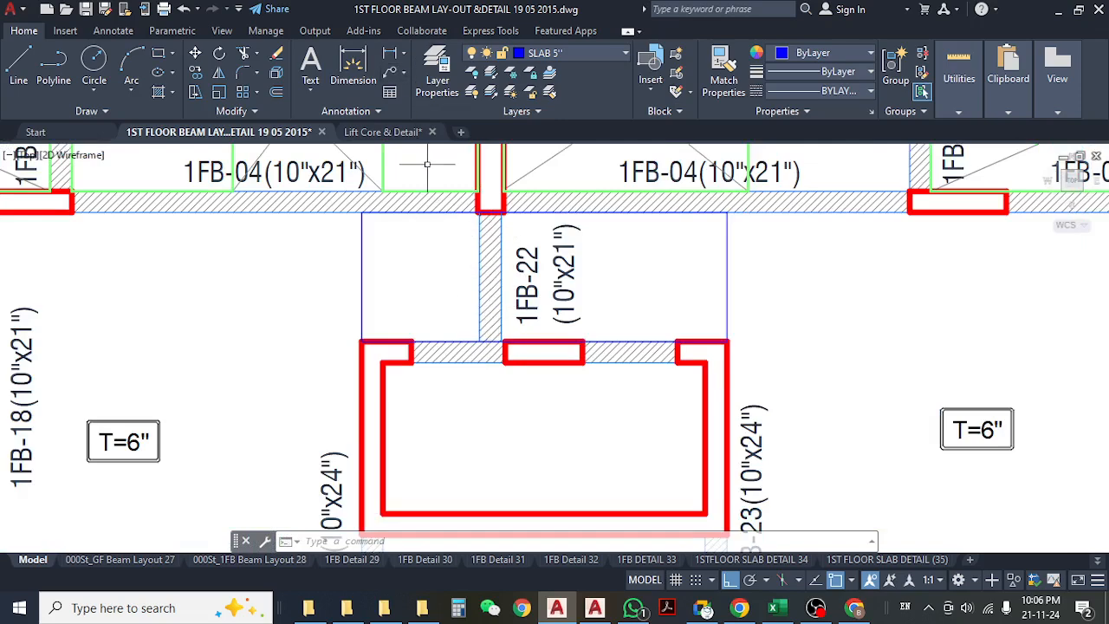
- Add a vertical linear dimension beside beam 1FB-22, from beam 1FB-04's lower face to the lift core's upper edge
left_click(391, 55)
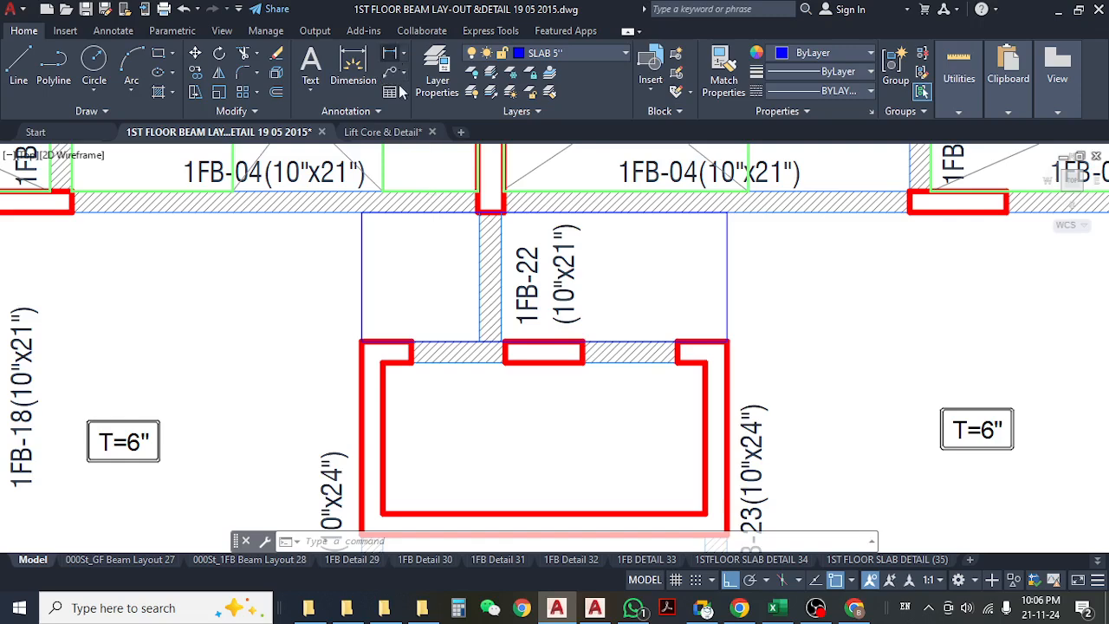
left_click(468, 212)
left_click(465, 343)
left_click(453, 277)
key("Escape")
left_click(362, 236)
middle_click_drag(614, 290, 601, 292)
key("Escape")
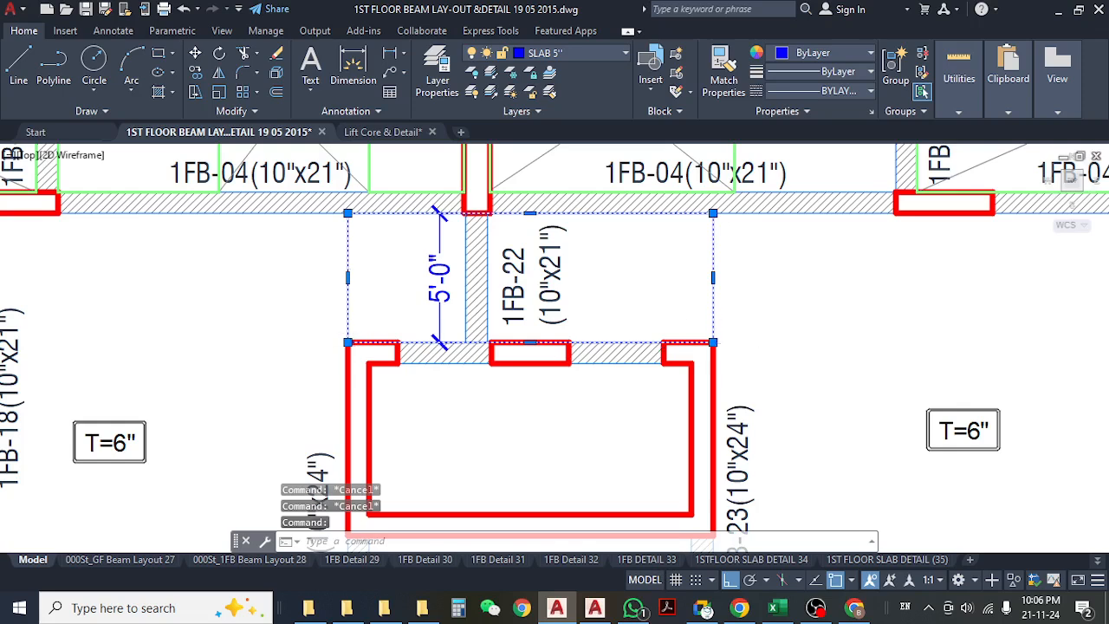
key("Escape")
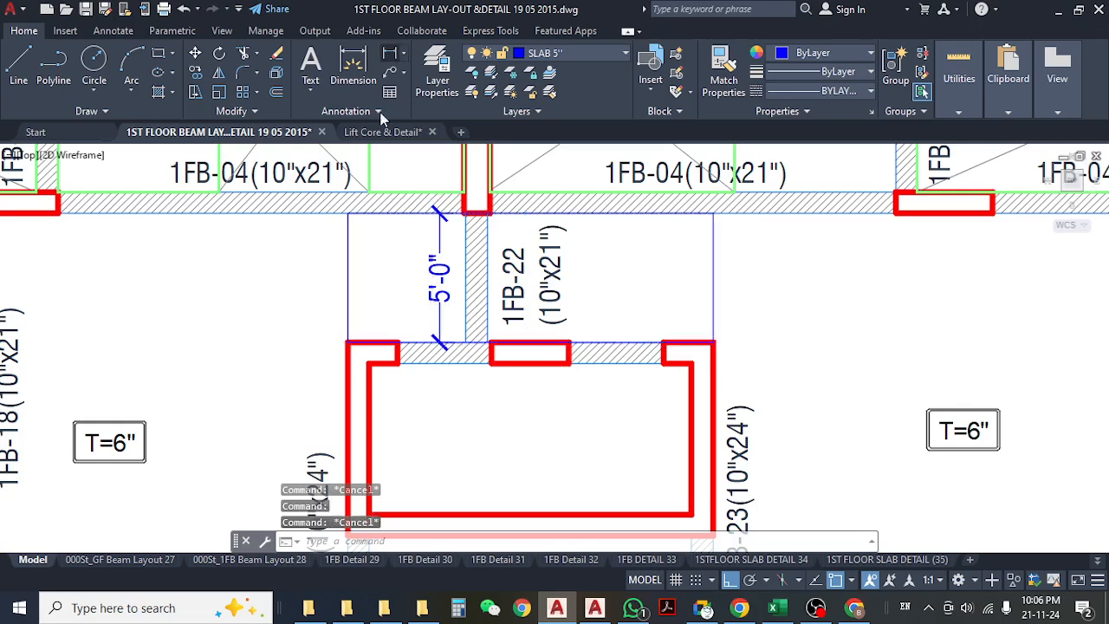
left_click(390, 54)
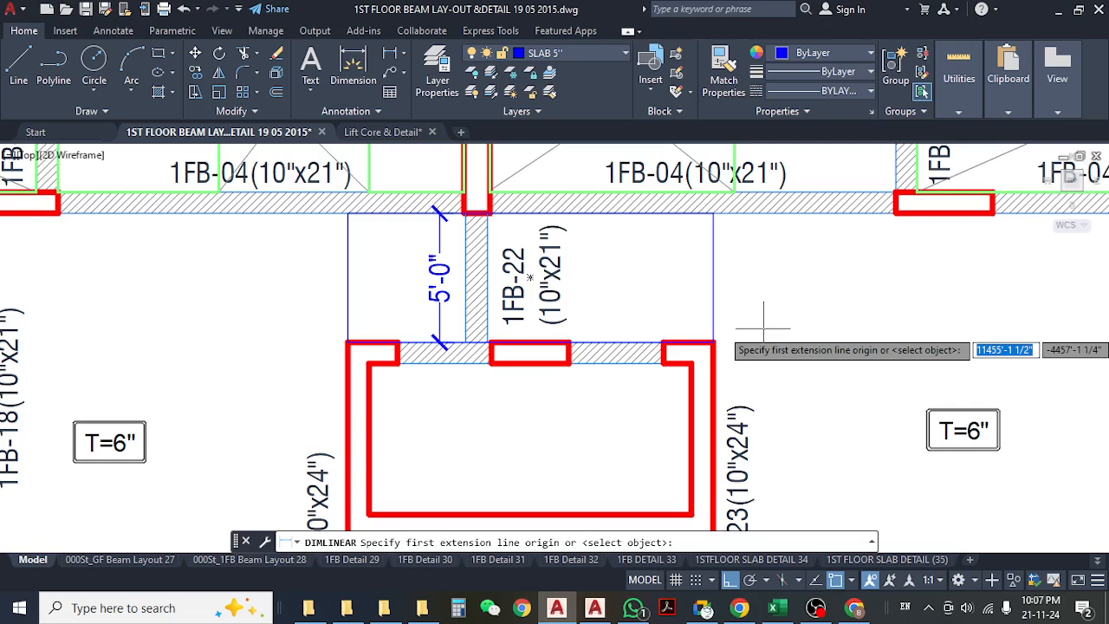
middle_click_drag(562, 312, 568, 319)
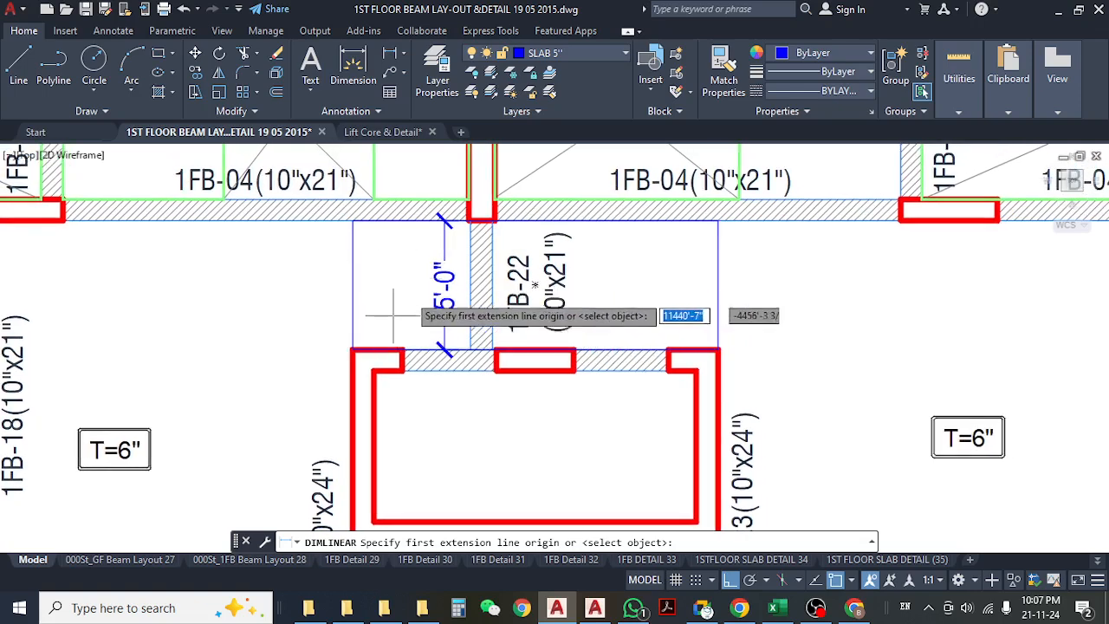
middle_click_drag(745, 287, 710, 290)
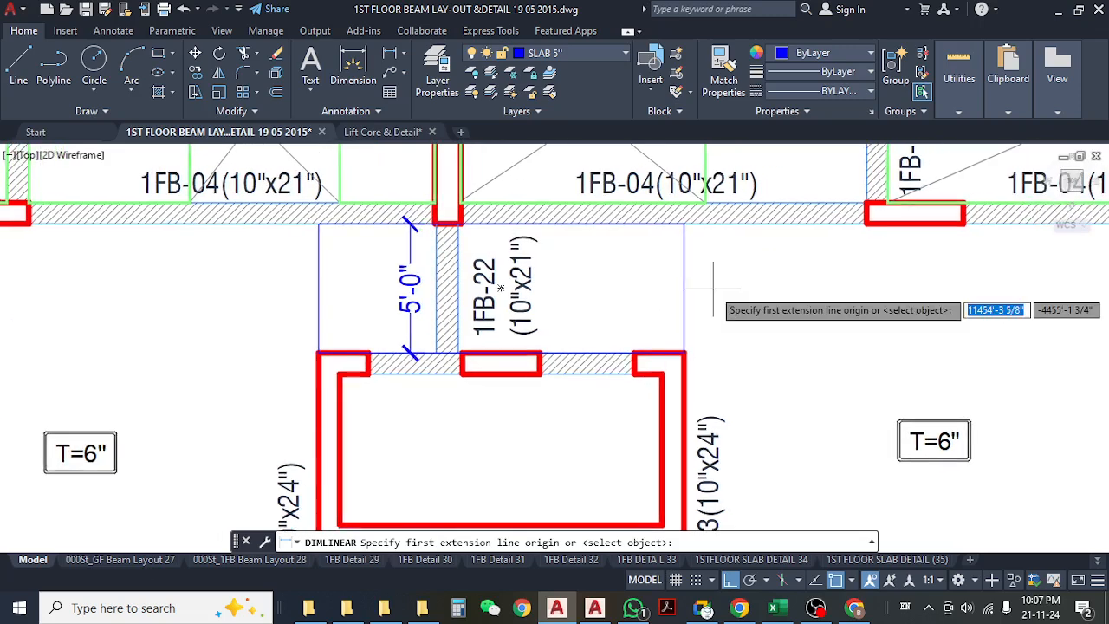
mouse_move(516, 406)
middle_mouse_down()
mouse_move(532, 416)
mouse_move(541, 378)
middle_mouse_up()
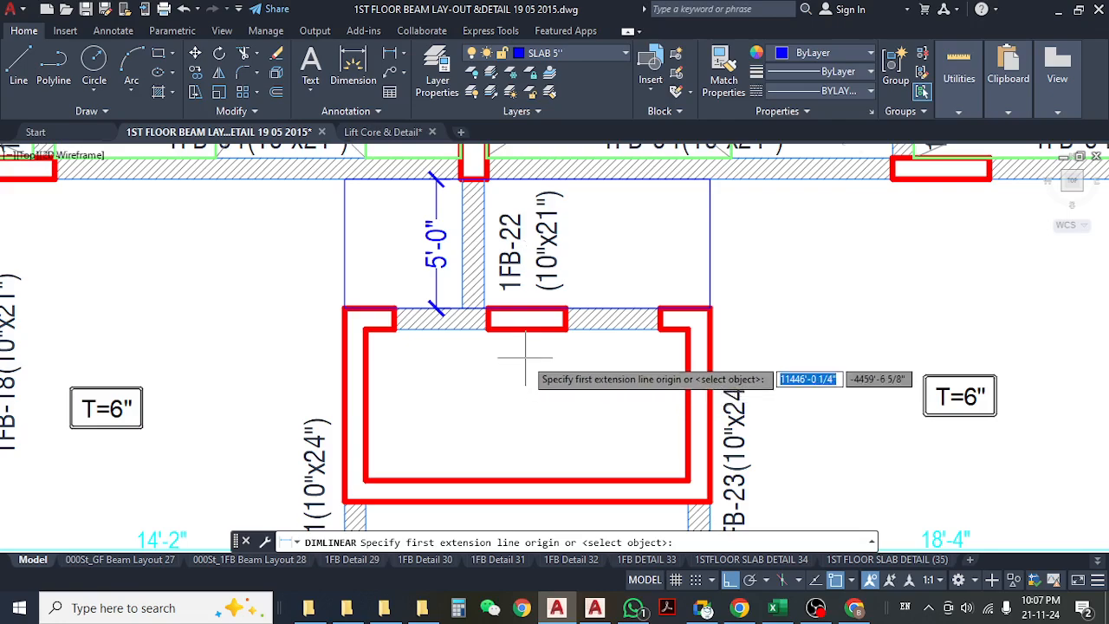
scroll(525, 356, "down", 8)
key("Escape")
scroll(541, 323, "up", 8)
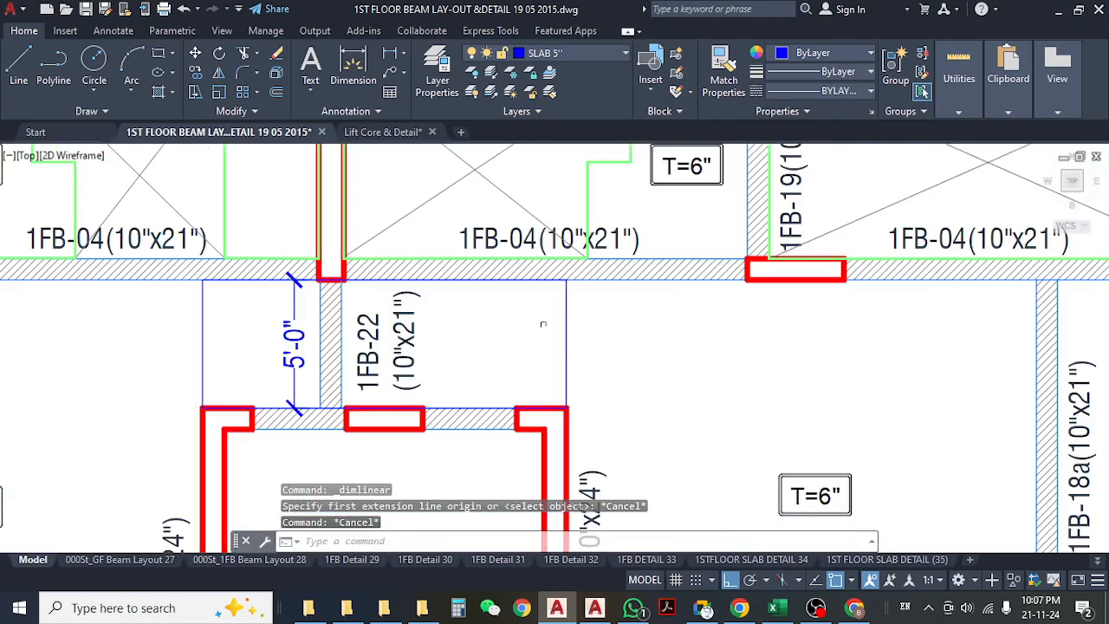
- Highlight the slab rectangle and its vertical dimension above the lift core to review the strip's extent
left_click(568, 328)
left_click(509, 339)
middle_click_drag(477, 363, 611, 359)
key("Escape")
key("Escape")
left_click(432, 341)
left_click(315, 353)
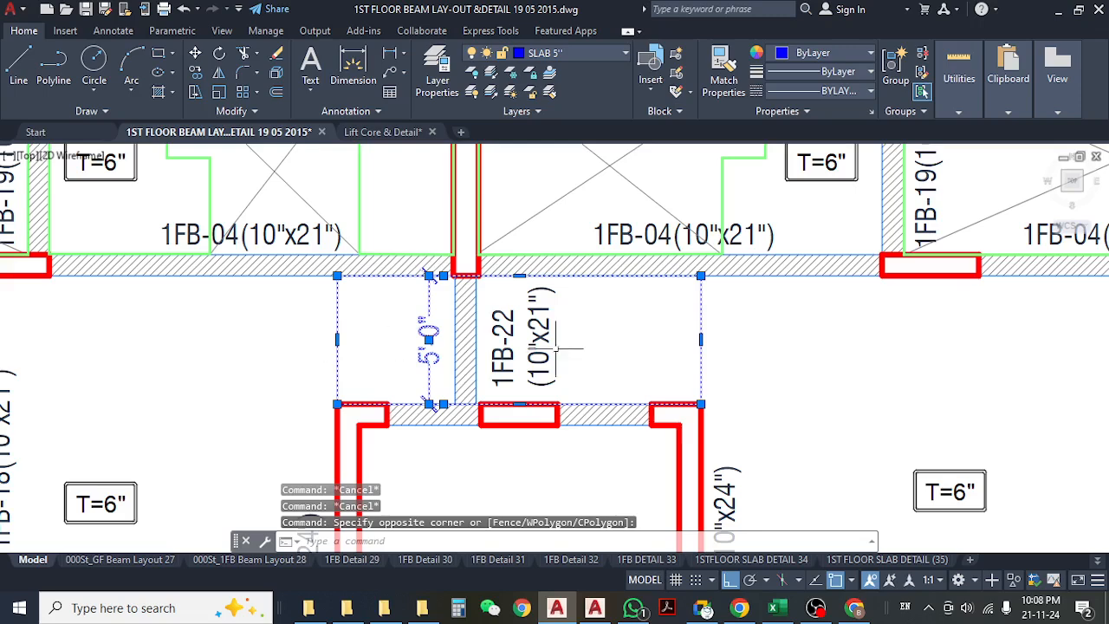
middle_click_drag(557, 349, 514, 348)
middle_click_drag(581, 335, 618, 326)
key("Escape")
left_click(443, 306)
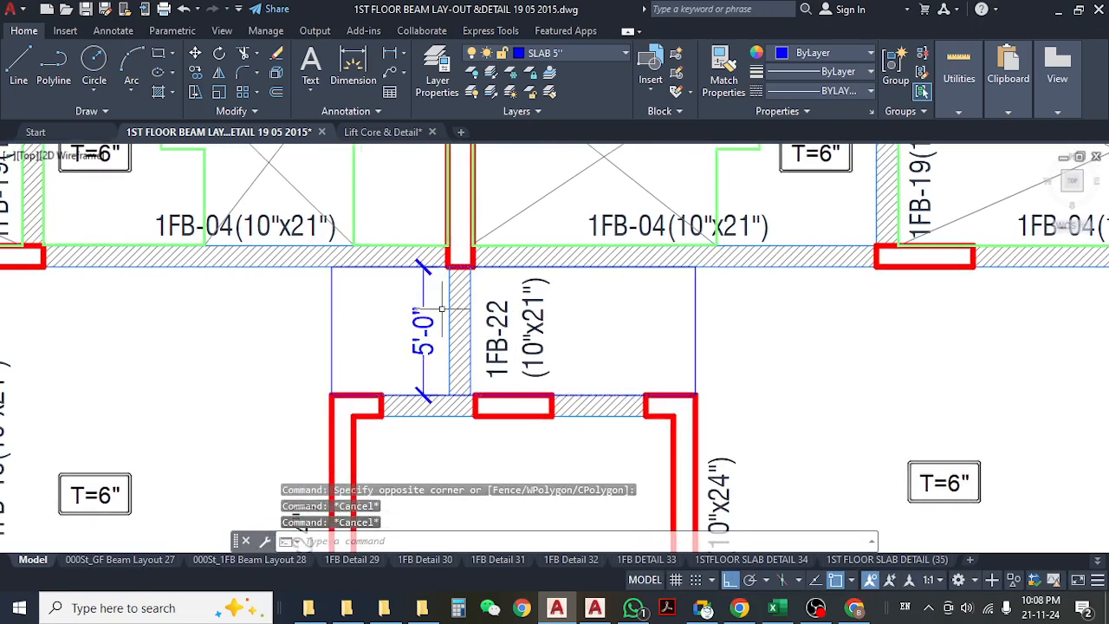
left_click(299, 360)
key("Escape")
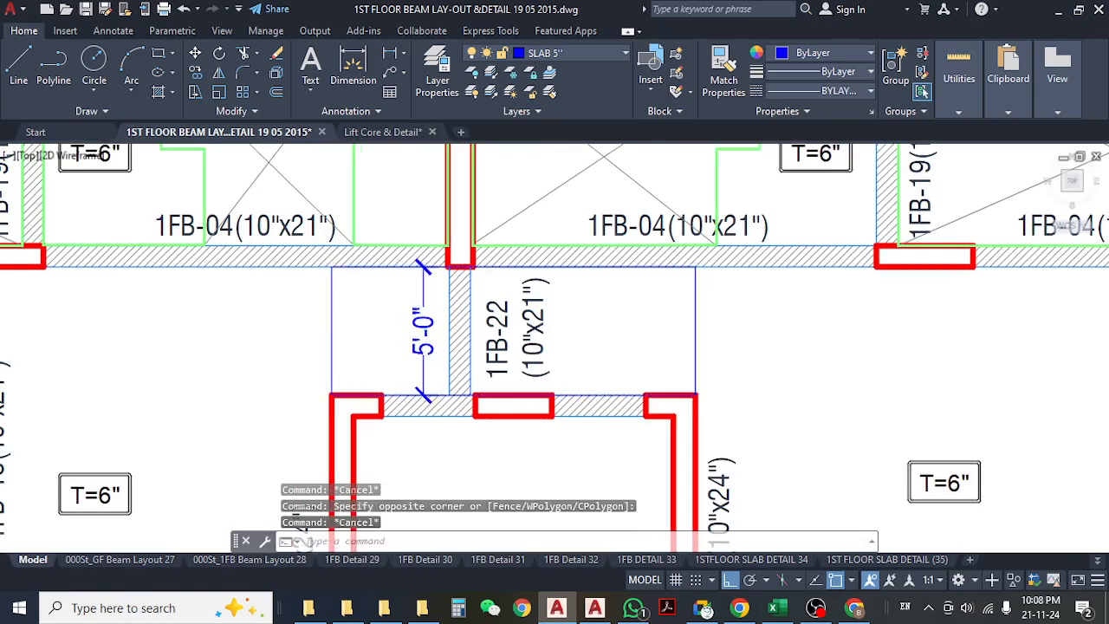
- Examine beam 1FB-22 and its size label within the slab strip between beam 1FB-04 and the lift core
scroll(463, 337, "down", 4)
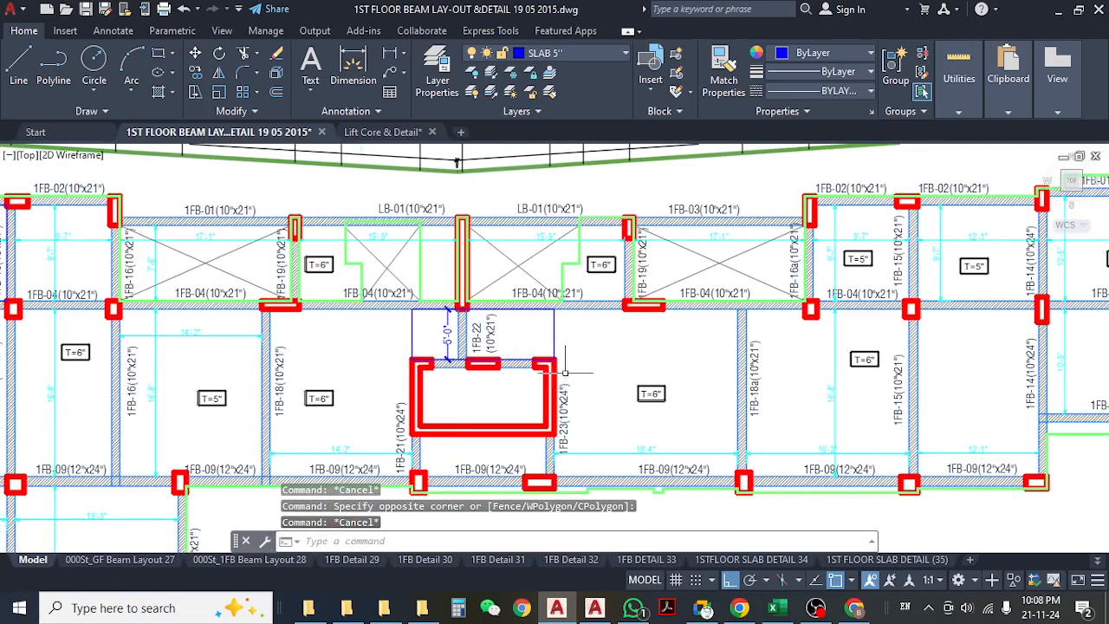
scroll(481, 329, "up", 4)
middle_click_drag(318, 420, 372, 339)
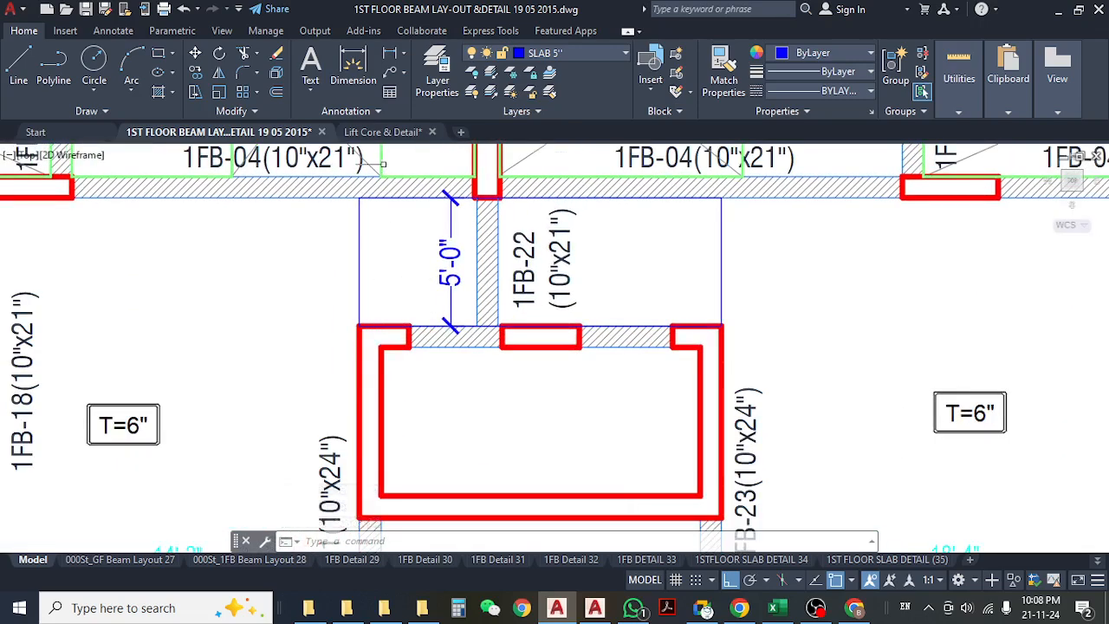
middle_click_drag(428, 341, 456, 379)
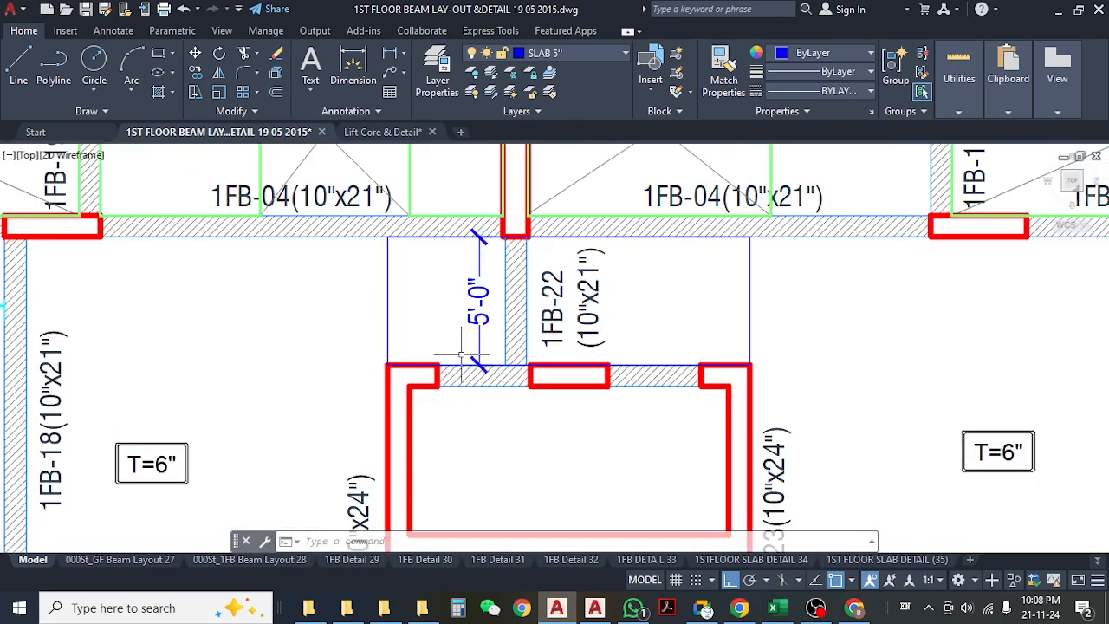
middle_click_drag(461, 355, 401, 347)
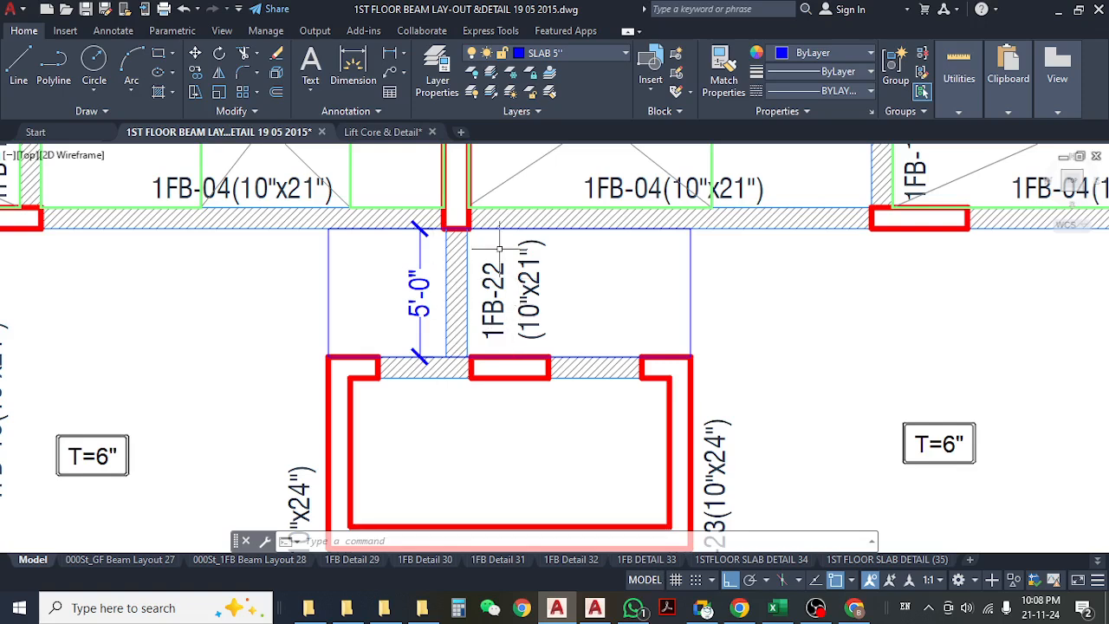
left_click(485, 303)
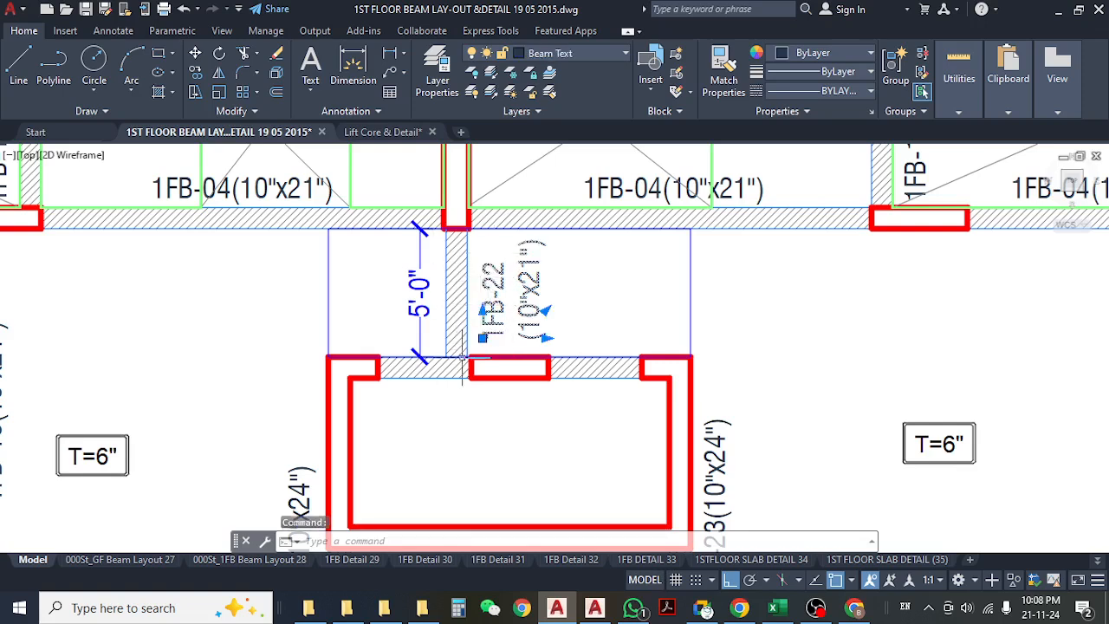
scroll(491, 276, "up", 2)
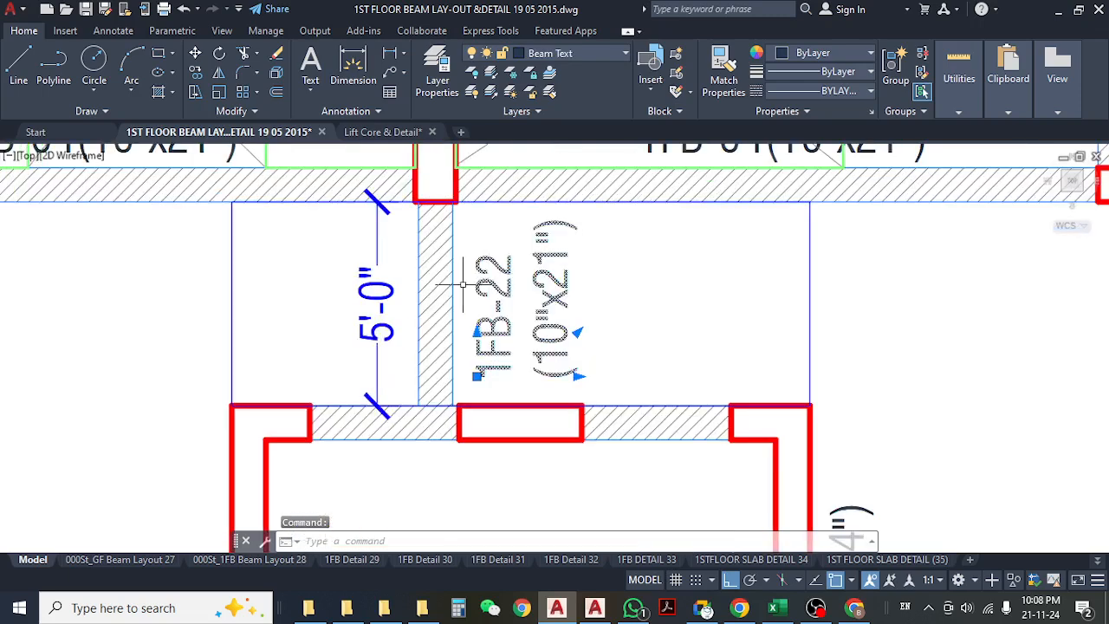
key("Escape")
key("Escape")
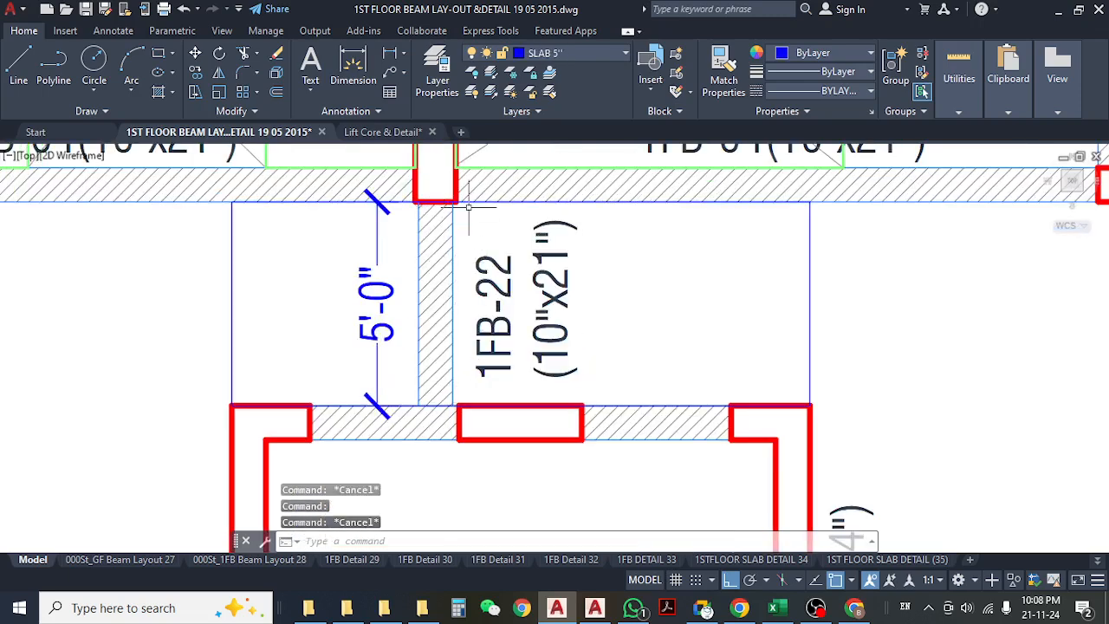
- Compare the lift core's upper wall with the "Lift Core & Detail" drawing, and return to the first-floor beam layout
scroll(459, 301, "down", 3)
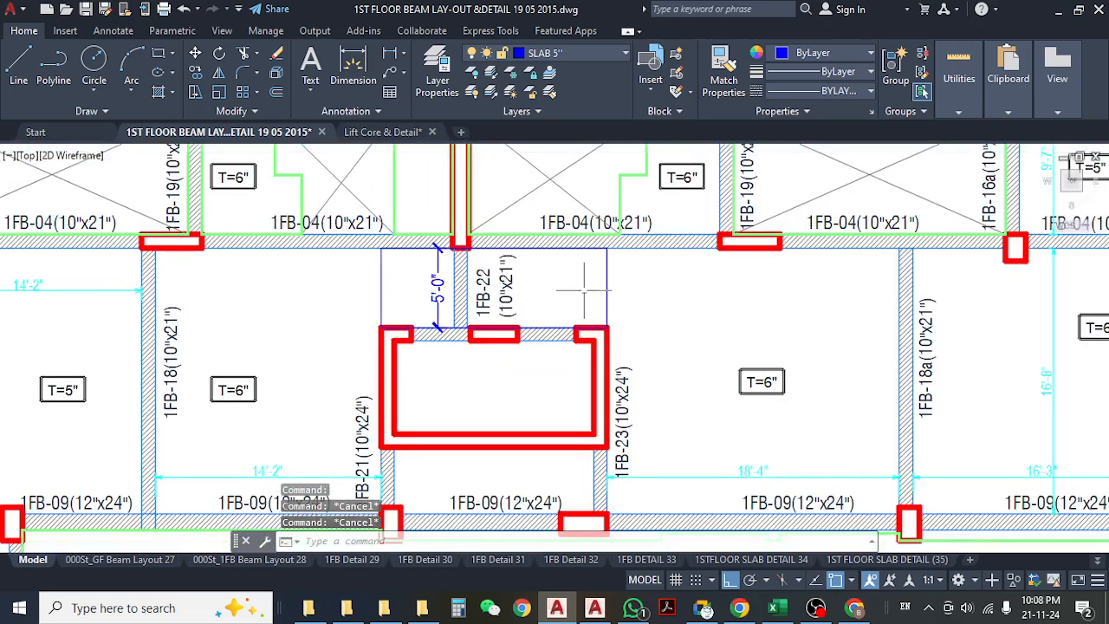
scroll(482, 338, "up", 2)
scroll(482, 338, "up", 2)
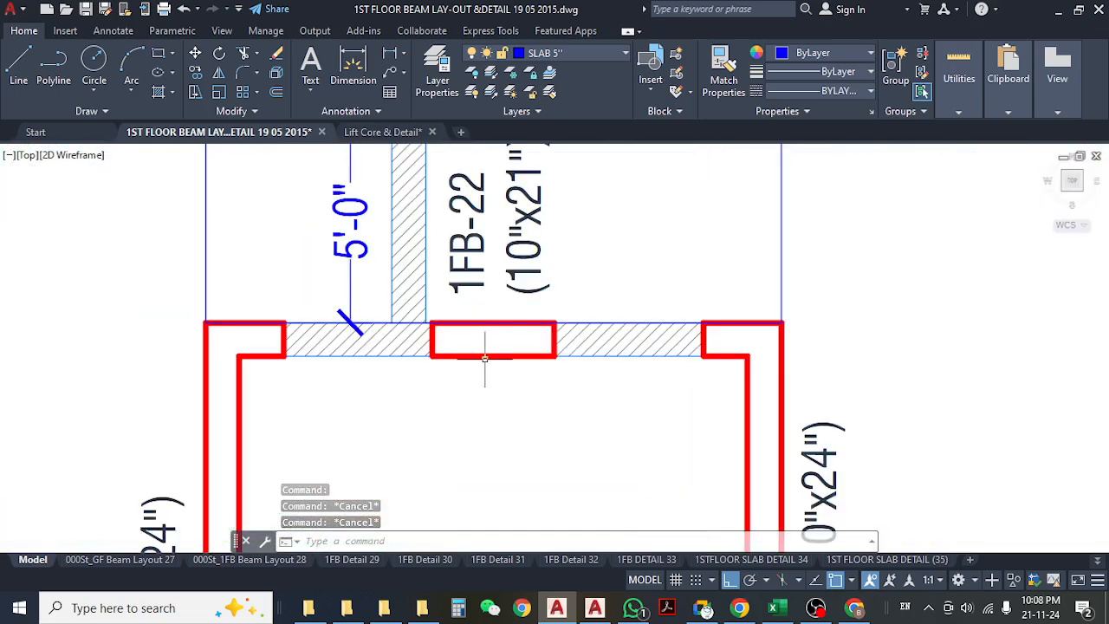
left_click(381, 132)
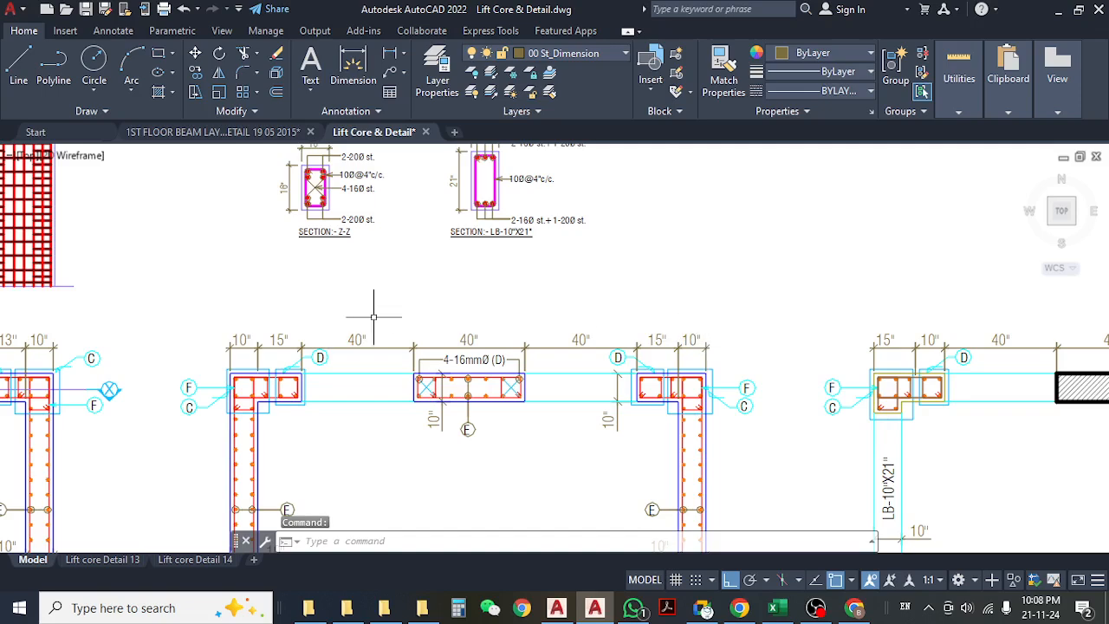
left_click(269, 130)
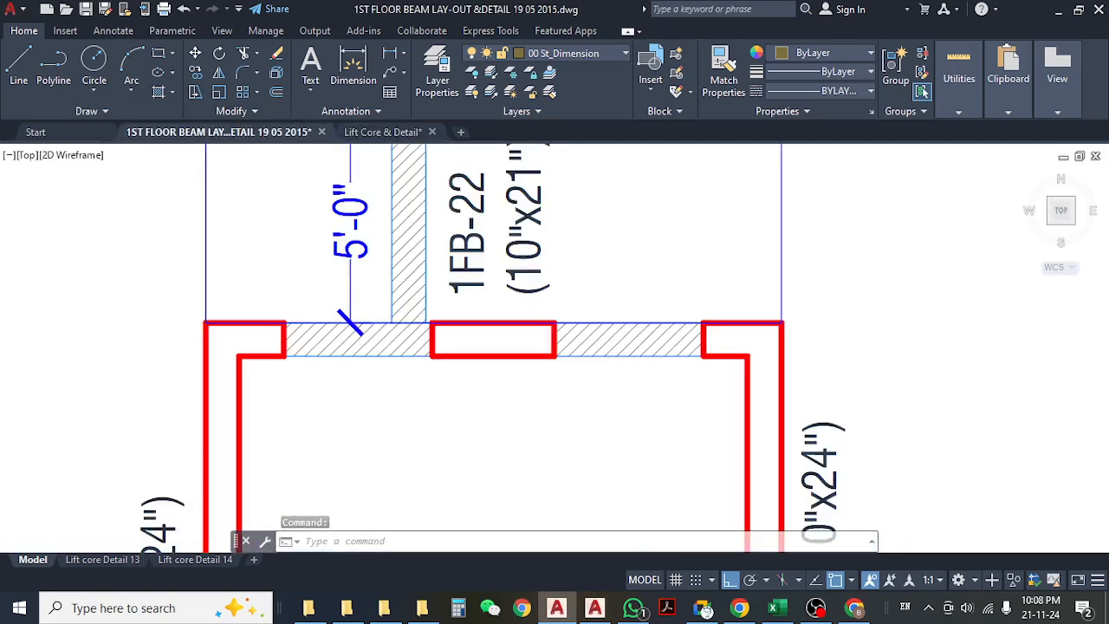
- Switch to Excel's Mason sheet and examine the length, width and height of the SLAB - 1-1/a-a row under Roof Slab
middle_click_drag(430, 193, 454, 232)
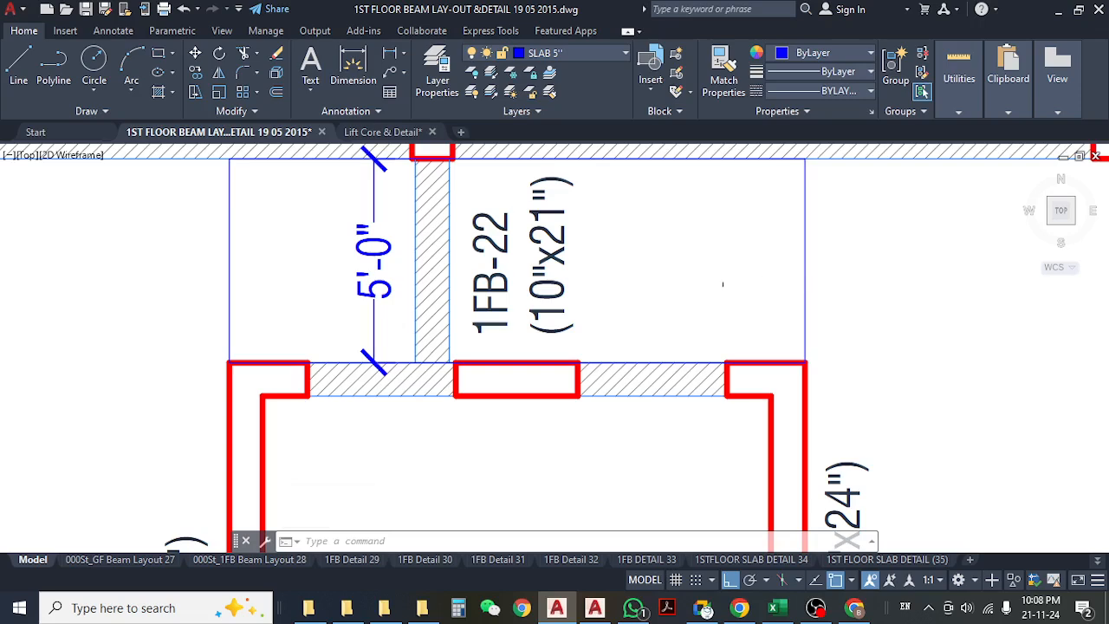
middle_click_drag(601, 290, 593, 336)
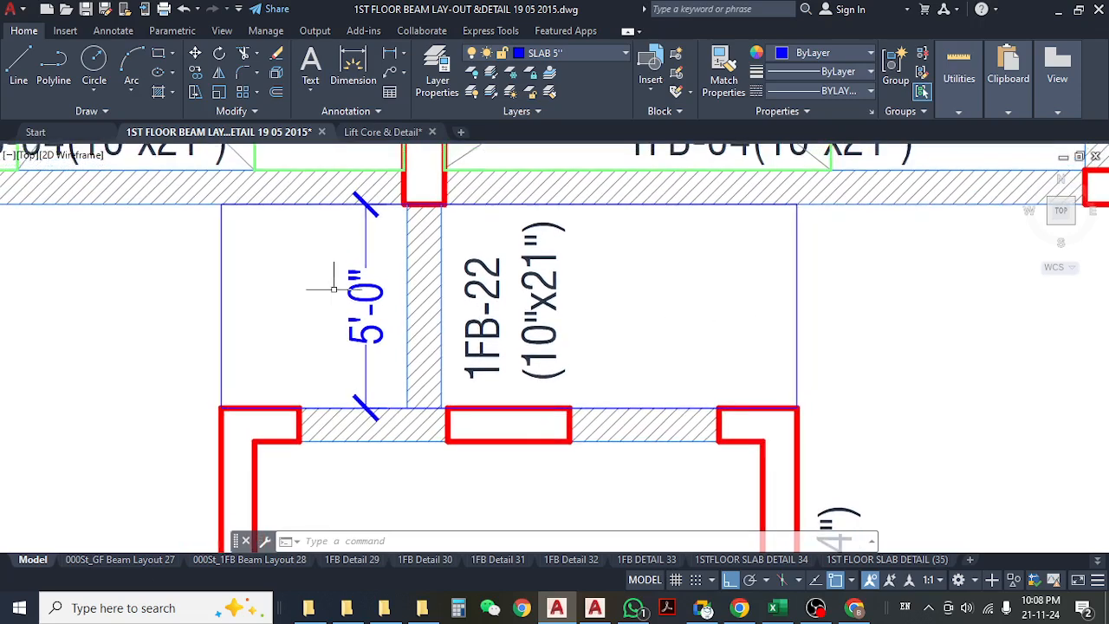
middle_click_drag(359, 289, 411, 288)
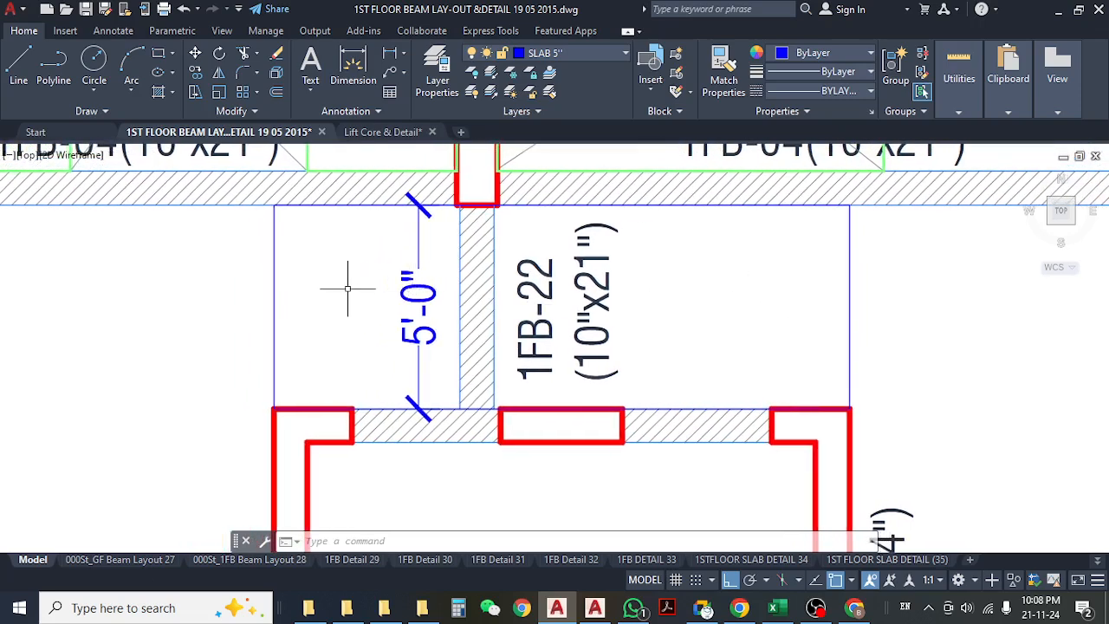
left_click(774, 610)
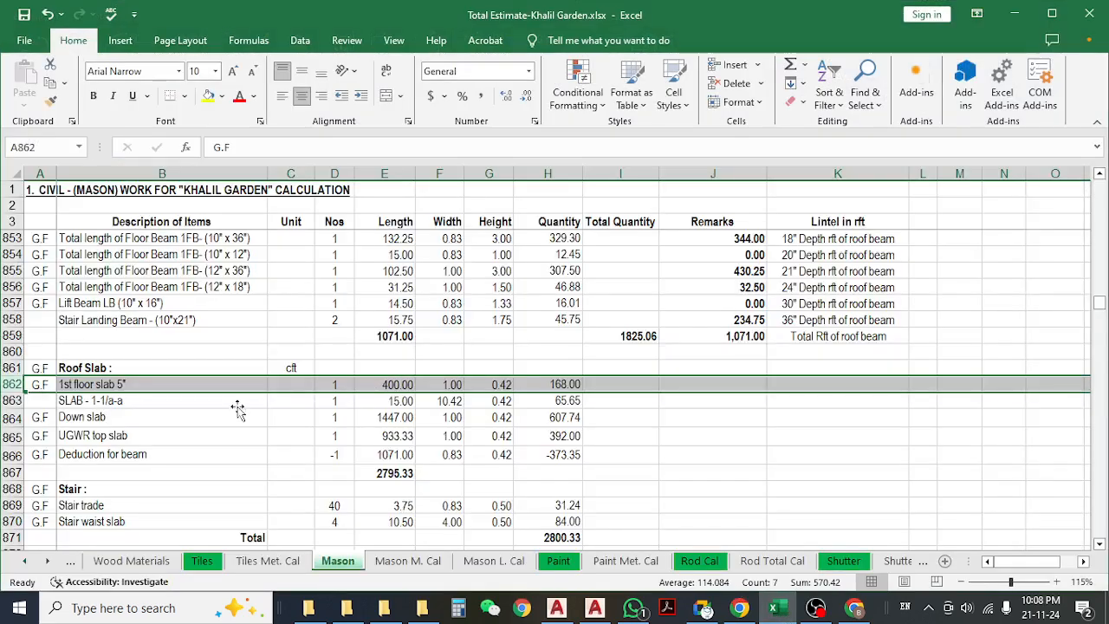
left_click(155, 435)
left_click(376, 387)
left_click(375, 398)
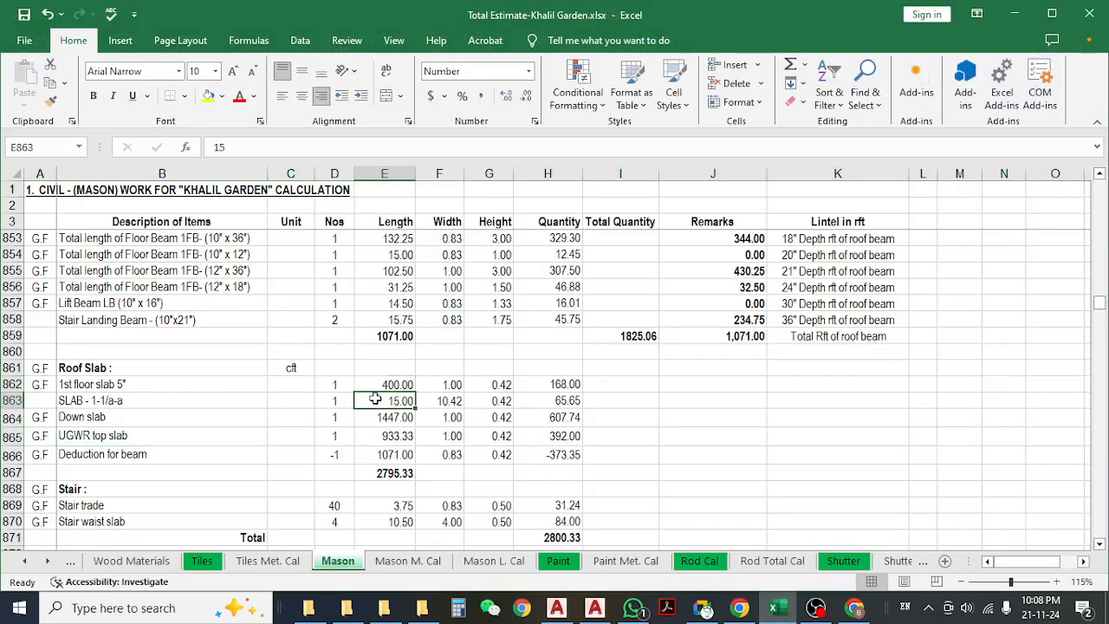
left_click(448, 406)
left_click(494, 407)
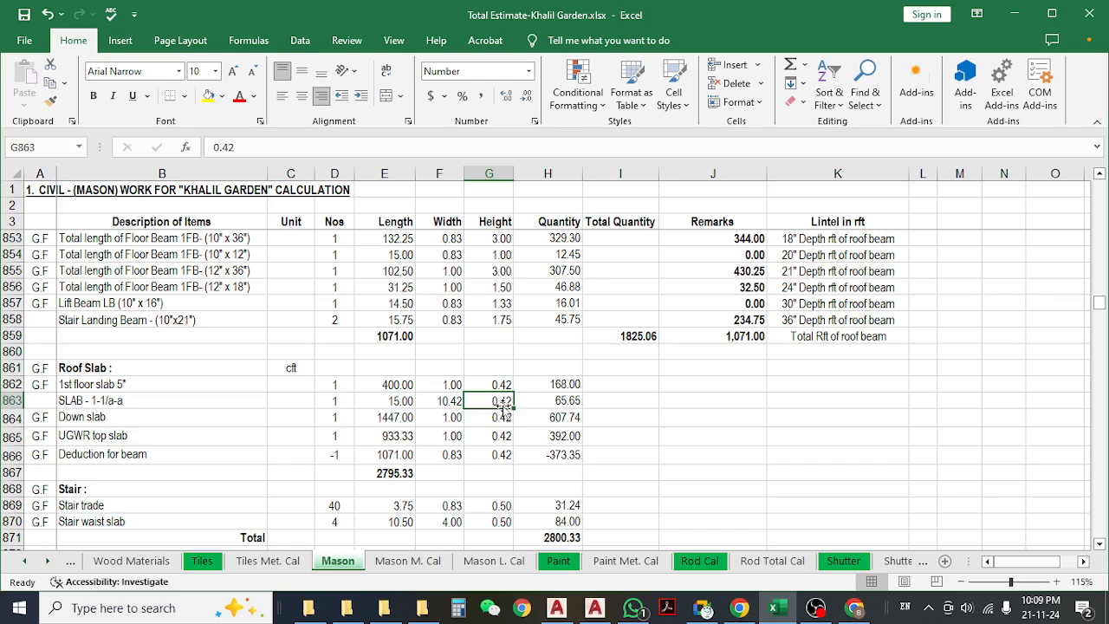
- Return to the AutoCAD first-floor beam layout and examine the slab thickness labels in the panels around and beyond the lift core
left_click(1014, 14)
scroll(501, 297, "down", 5)
mouse_move(674, 341)
middle_mouse_down()
mouse_move(518, 325)
mouse_move(609, 323)
mouse_move(491, 335)
middle_mouse_up()
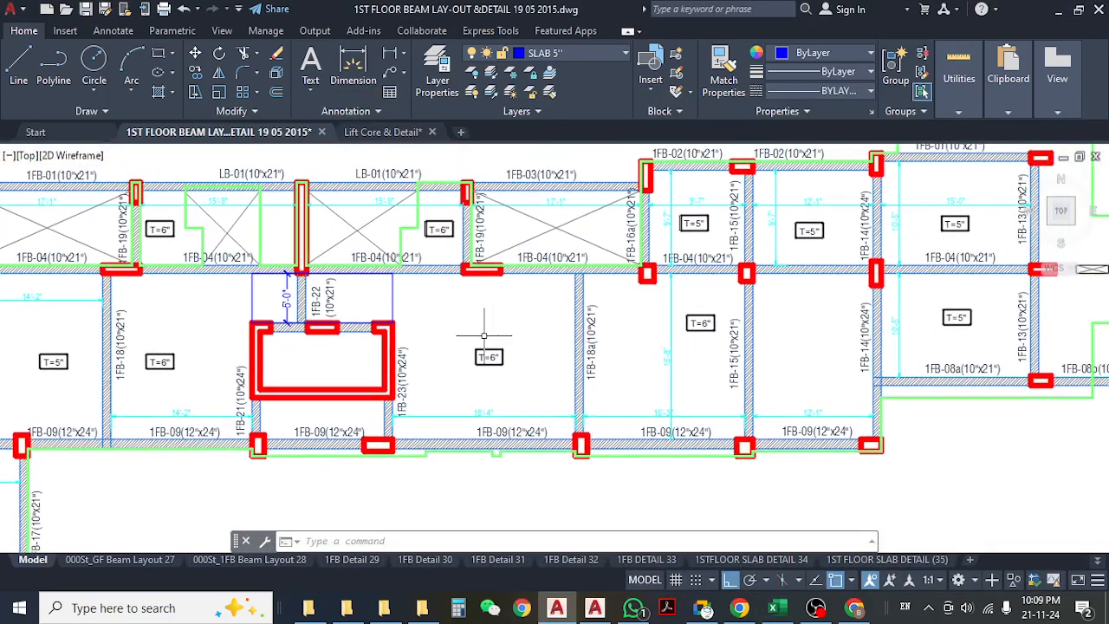
middle_click_drag(684, 322, 648, 351)
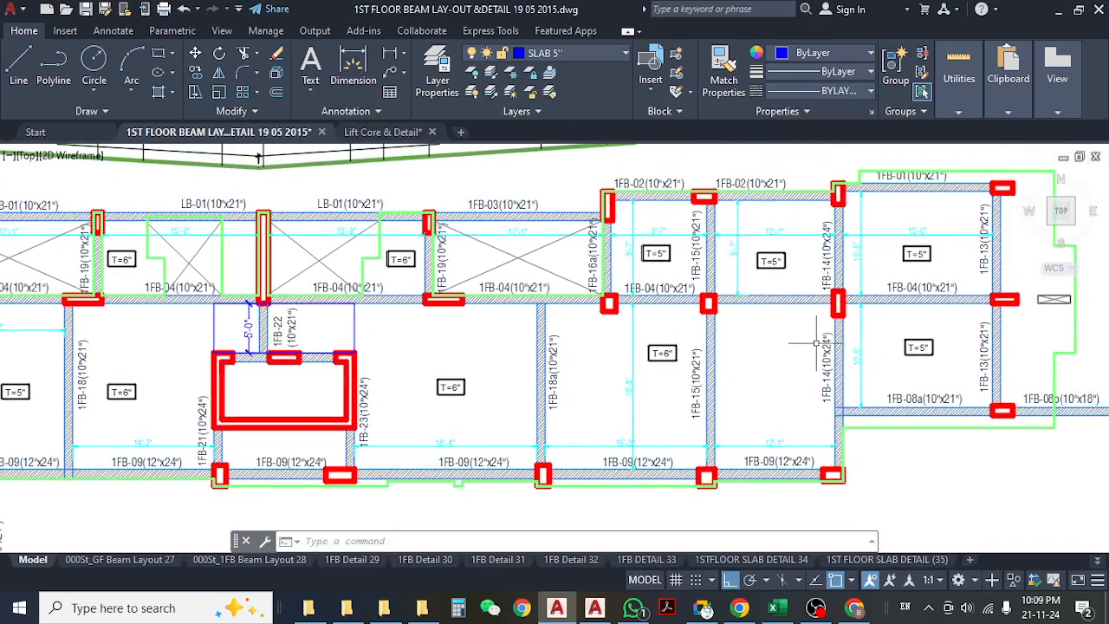
scroll(611, 361, "down", 5)
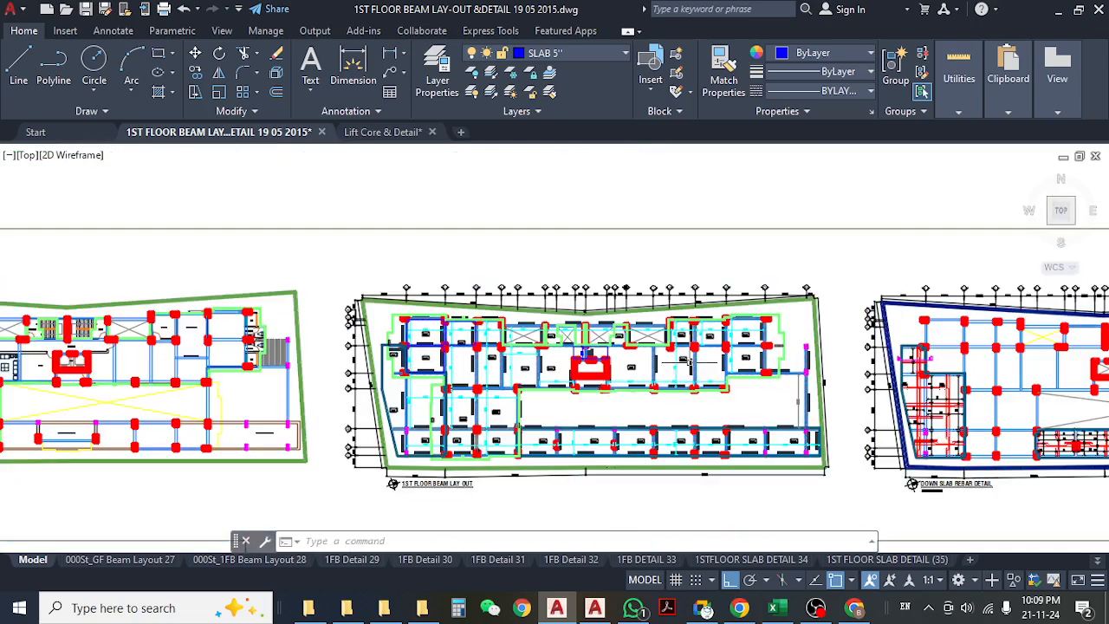
mouse_move(603, 415)
middle_mouse_down()
mouse_move(570, 367)
mouse_move(453, 381)
middle_mouse_up()
scroll(570, 367, "up", 4)
middle_click_drag(693, 391, 667, 480)
middle_click_drag(567, 349, 620, 422)
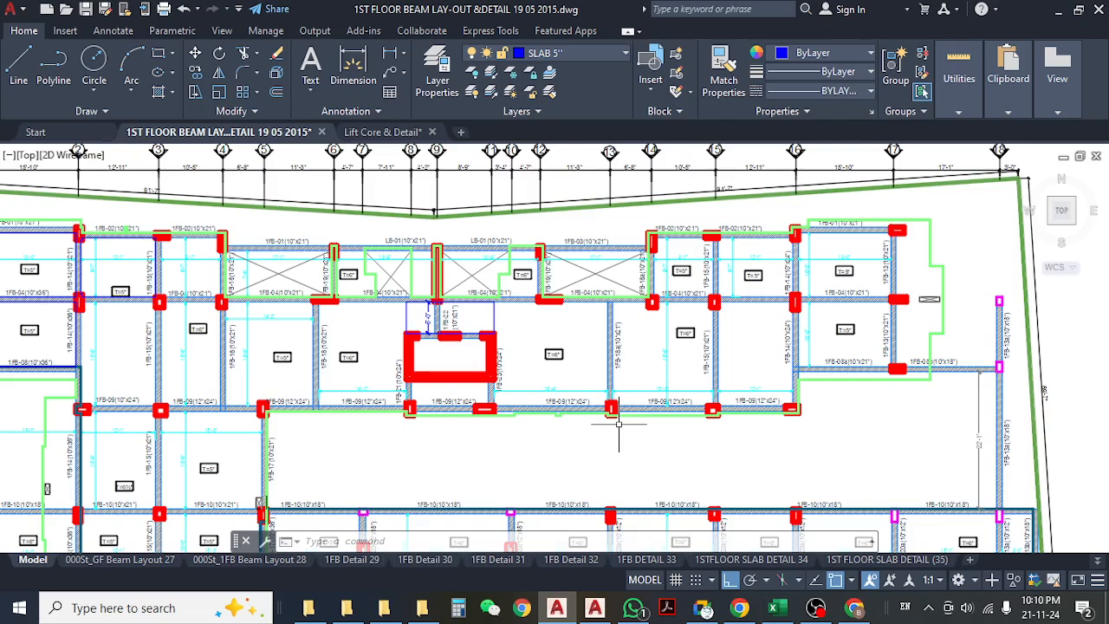
- Examine the T=6" slab panel and its dimensions between beams 1FB-10 and 1FB-12, within the whole first-floor layout
mouse_move(516, 351)
middle_mouse_down()
mouse_move(546, 342)
mouse_move(590, 301)
middle_mouse_up()
middle_click_drag(469, 365, 471, 275)
mouse_move(633, 484)
middle_mouse_down()
mouse_move(550, 448)
mouse_move(541, 430)
middle_mouse_up()
middle_click_drag(379, 322, 404, 376)
scroll(415, 379, "up", 5)
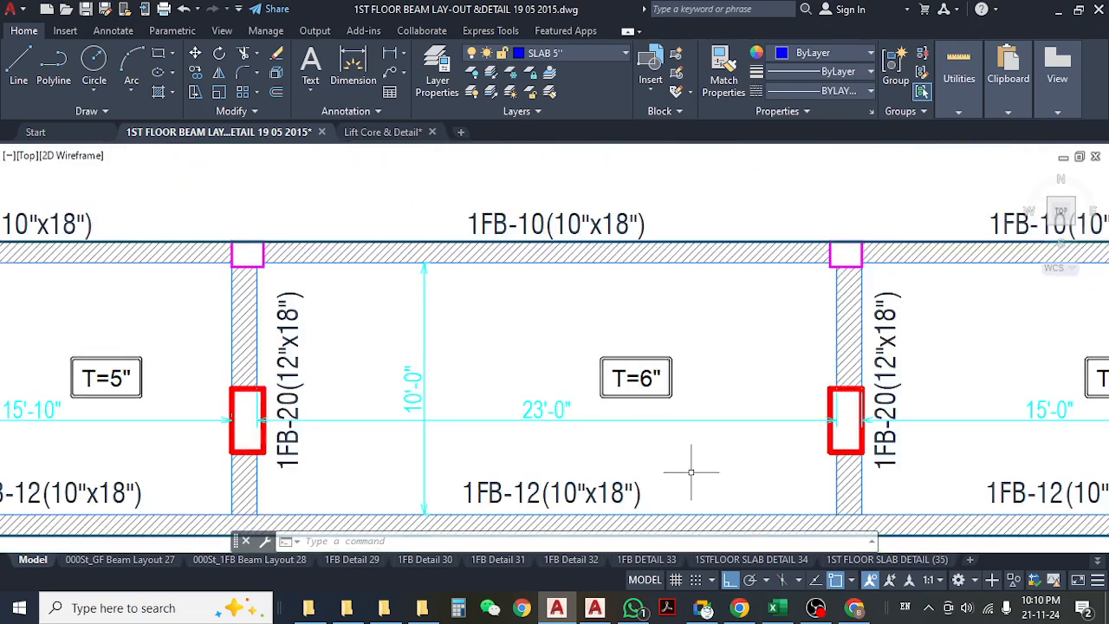
scroll(528, 411, "down", 2)
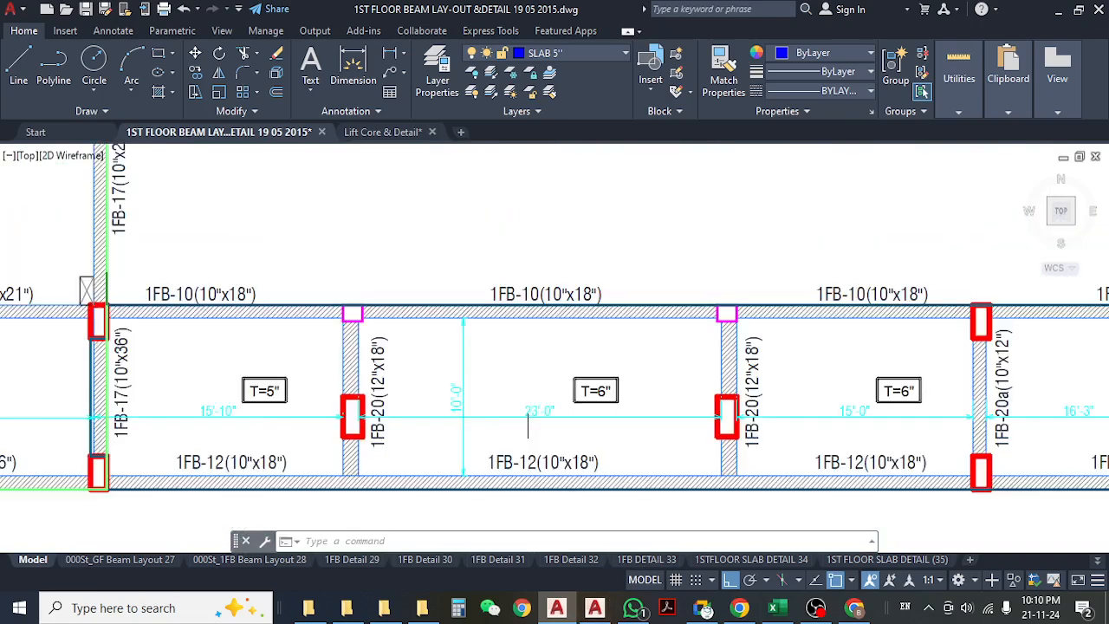
scroll(528, 411, "down", 4)
middle_click_drag(543, 325, 549, 420)
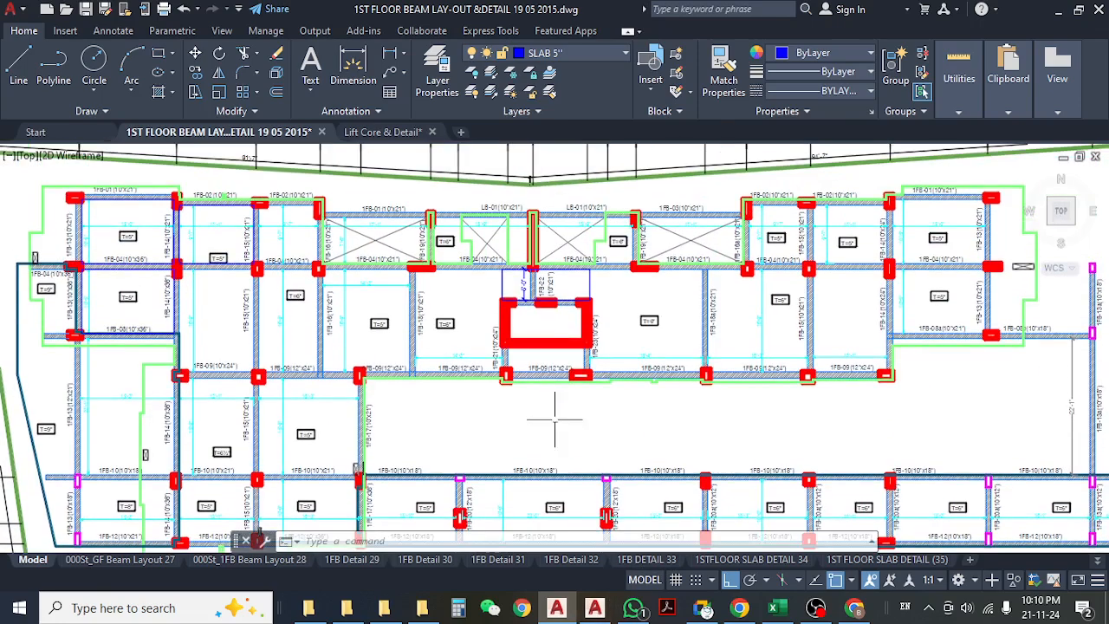
- Compare the Mason sheet's Roof Slab rows in Excel with the slab panels across the first-floor beam layout in AutoCAD
left_click(780, 608)
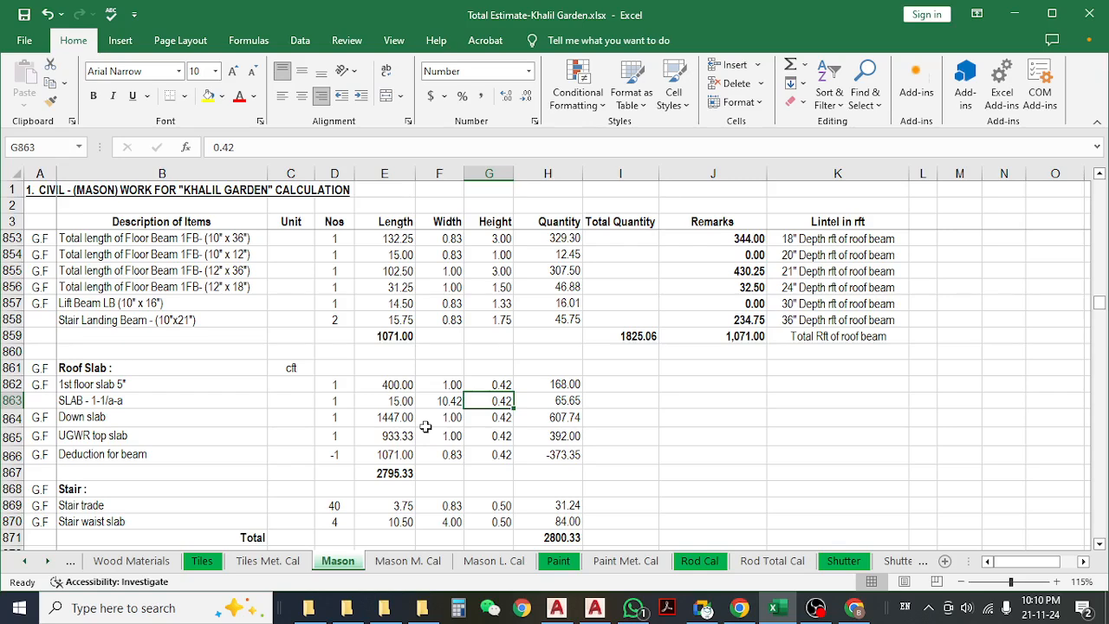
left_click(557, 609)
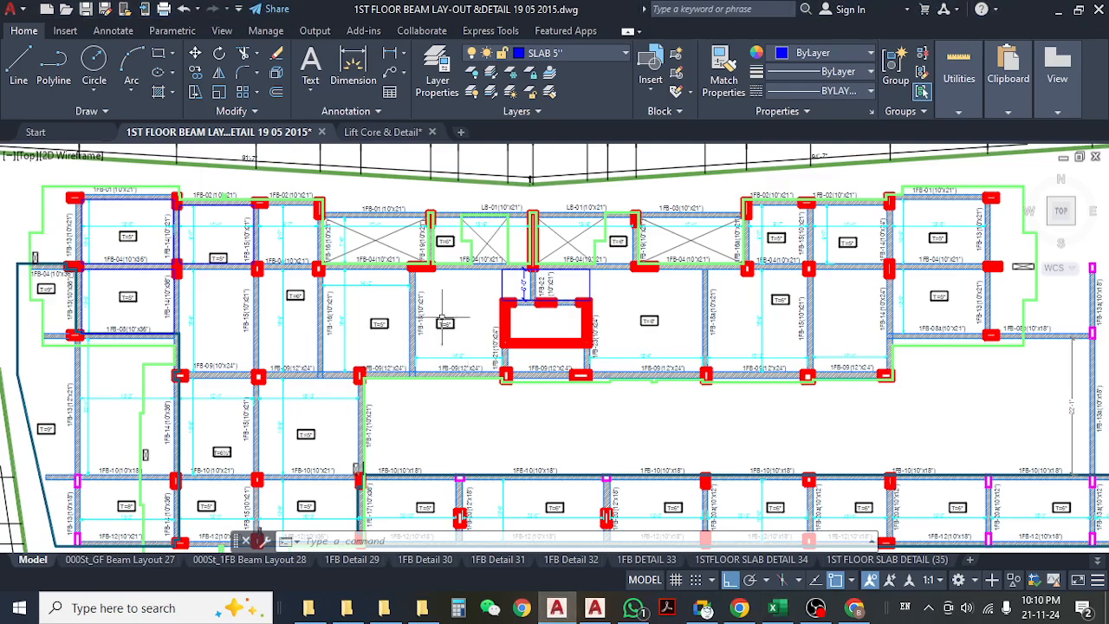
scroll(437, 305, "up", 4)
scroll(470, 321, "up", 1)
scroll(471, 321, "down", 6)
middle_click_drag(496, 440, 474, 359)
scroll(574, 376, "down", 2)
mouse_move(603, 378)
middle_mouse_down()
mouse_move(479, 388)
mouse_move(631, 409)
middle_mouse_up()
scroll(447, 333, "up", 6)
mouse_move(376, 324)
middle_mouse_down()
mouse_move(438, 337)
mouse_move(499, 370)
middle_mouse_up()
middle_click_drag(310, 321, 368, 369)
scroll(407, 299, "down", 7)
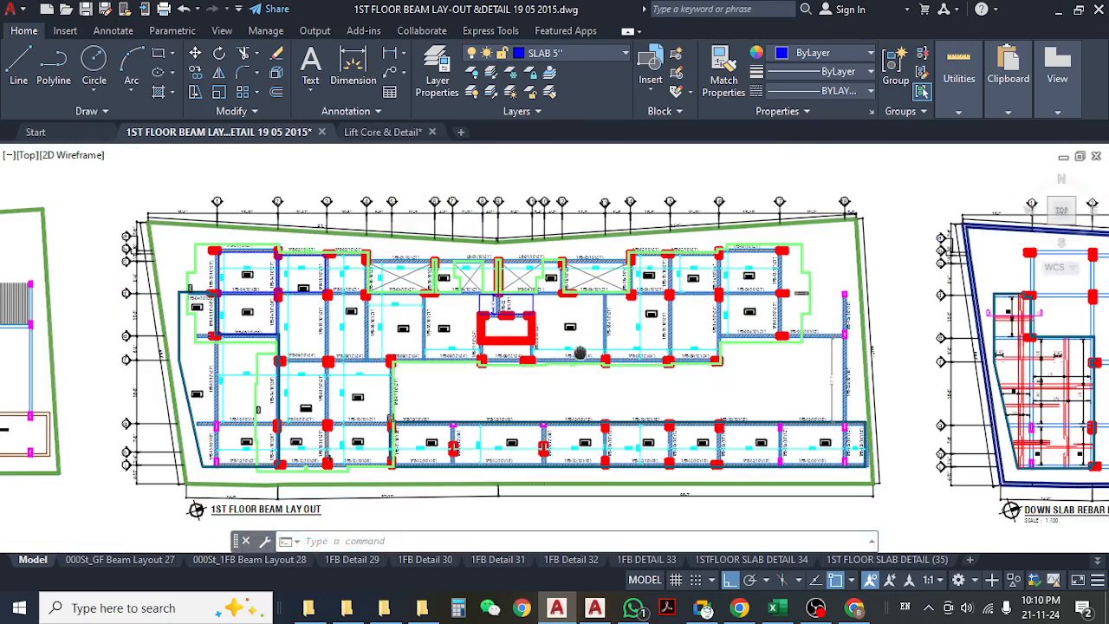
middle_click_drag(642, 300, 547, 297)
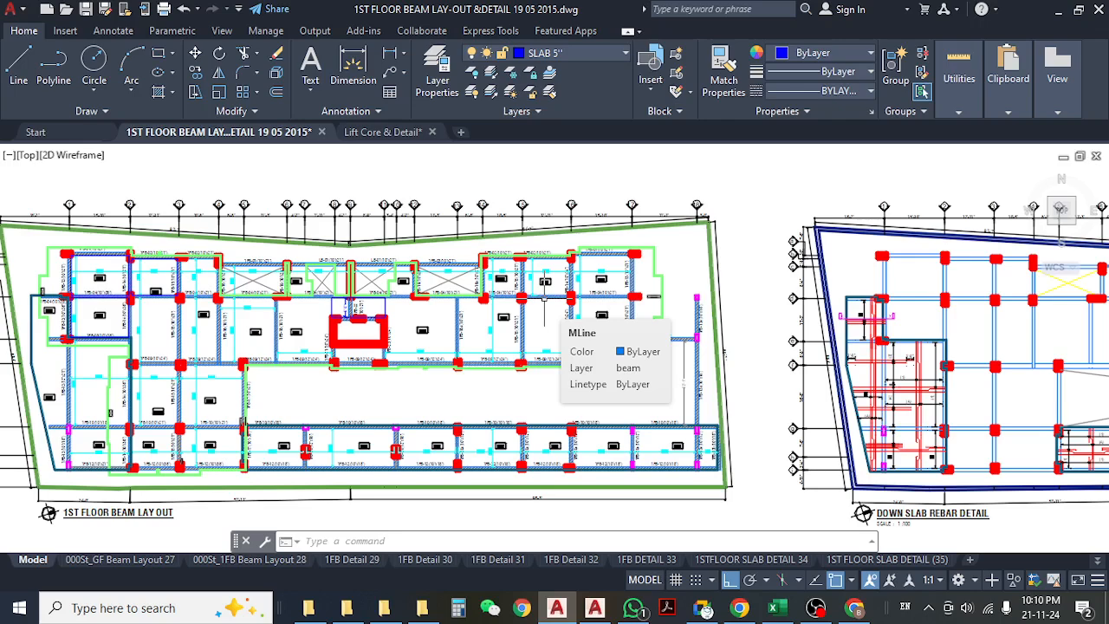
middle_click_drag(473, 292, 524, 273)
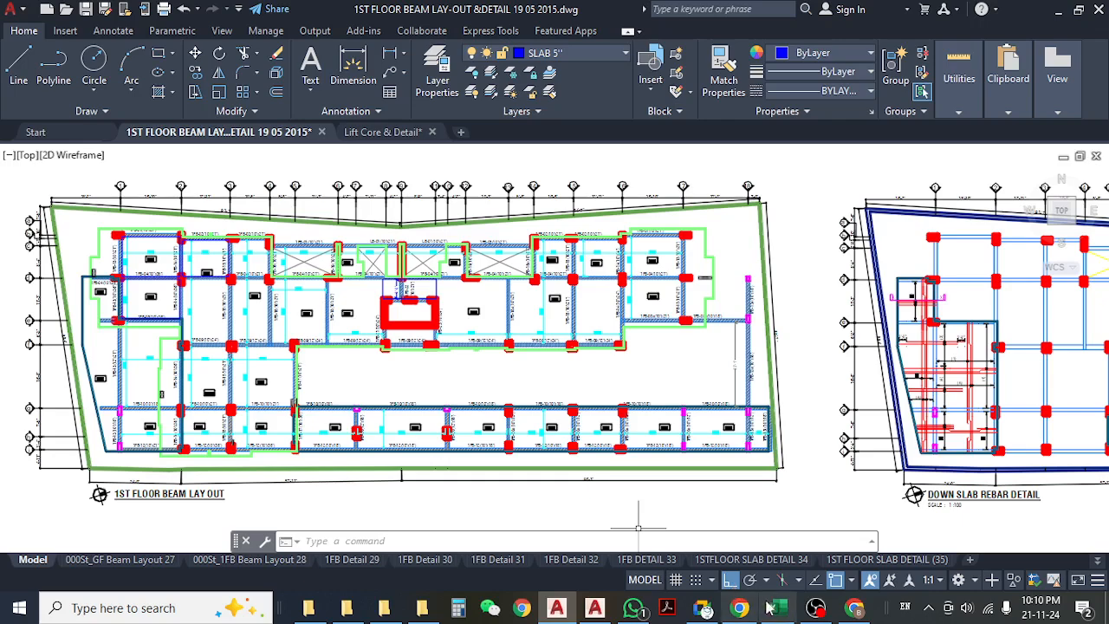
- Switch to the Google Meet window and end the call for everyone
left_click(707, 611)
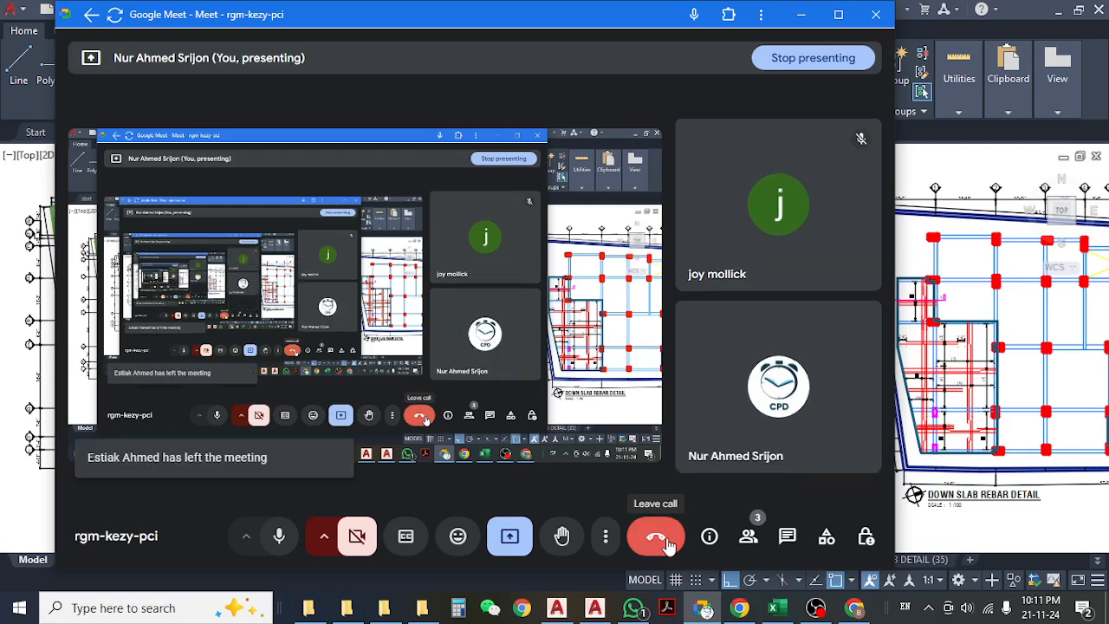
left_click(665, 540)
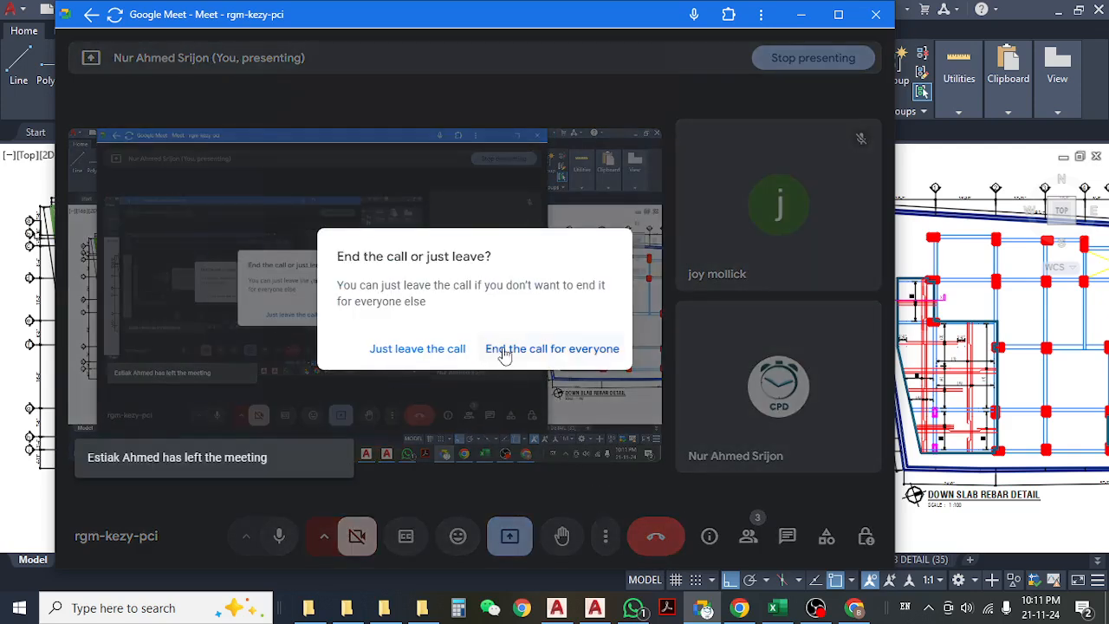
left_click(505, 354)
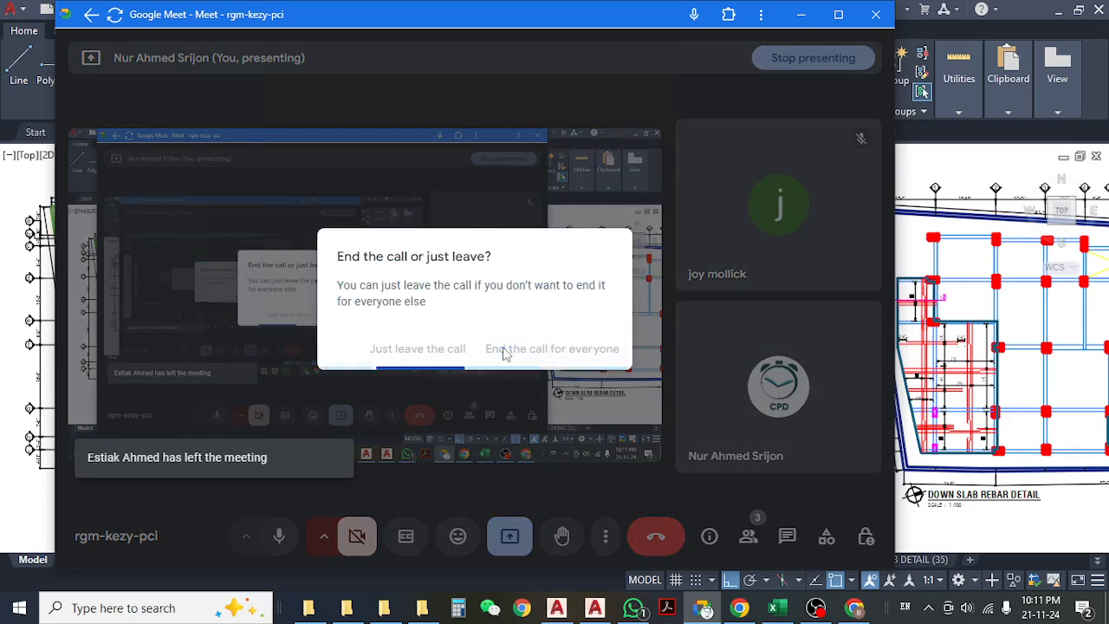